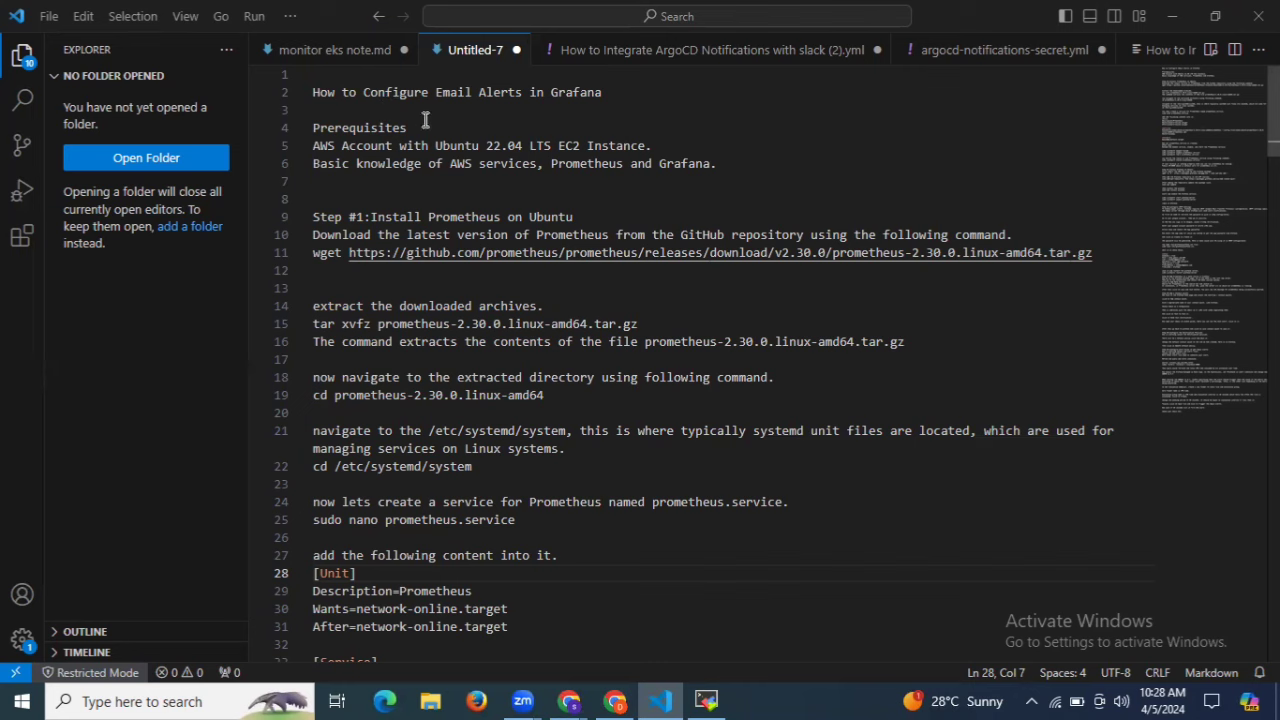
Review the Prerequisites list and the 'Install Prometheus on Ubuntu' step in the setup notes
{"action": "left_click", "coordinate": [425, 122]}
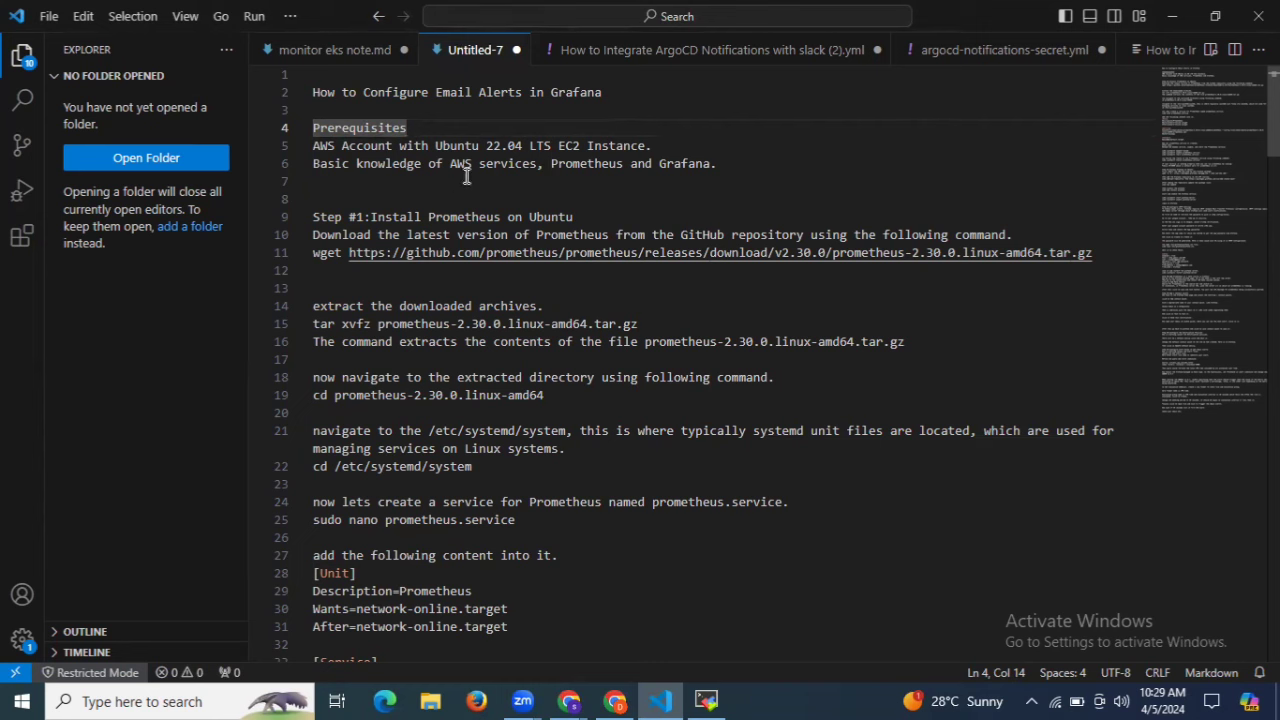
{"action": "left_click", "coordinate": [718, 164]}
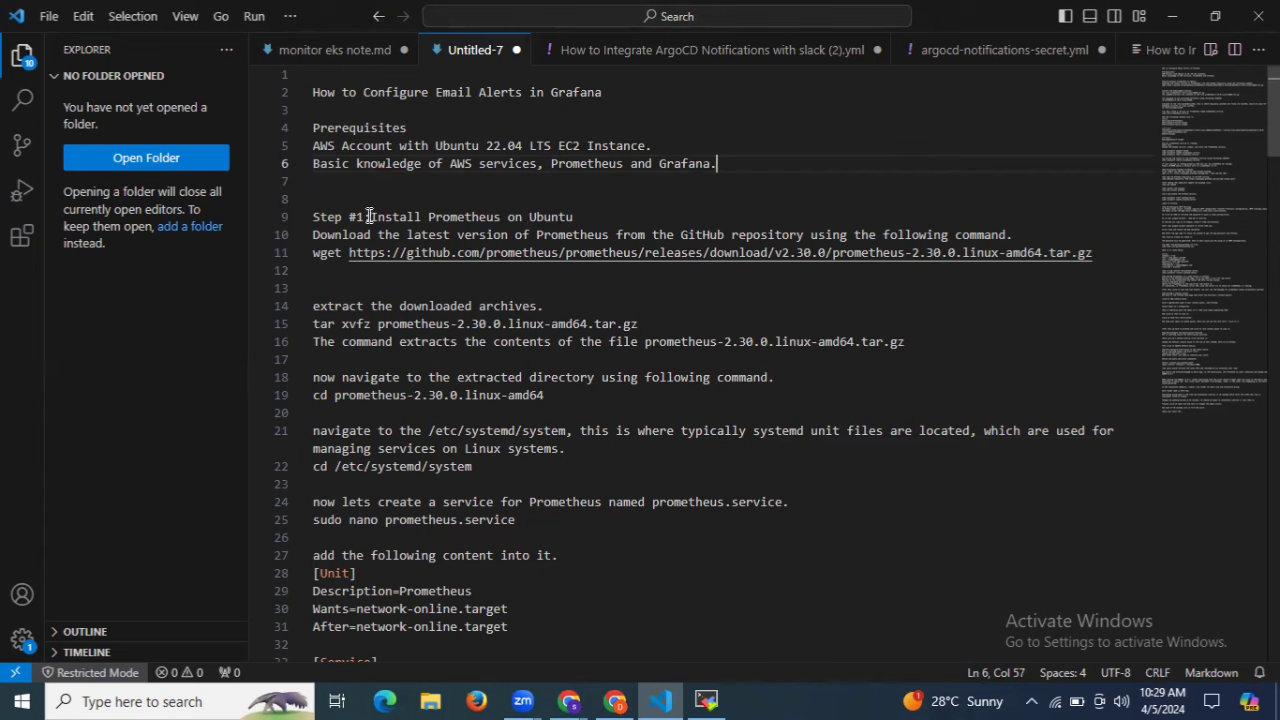
{"action": "left_click_drag", "start_coordinate": [369, 216], "coordinate": [583, 216]}
{"action": "left_click", "coordinate": [595, 216]}
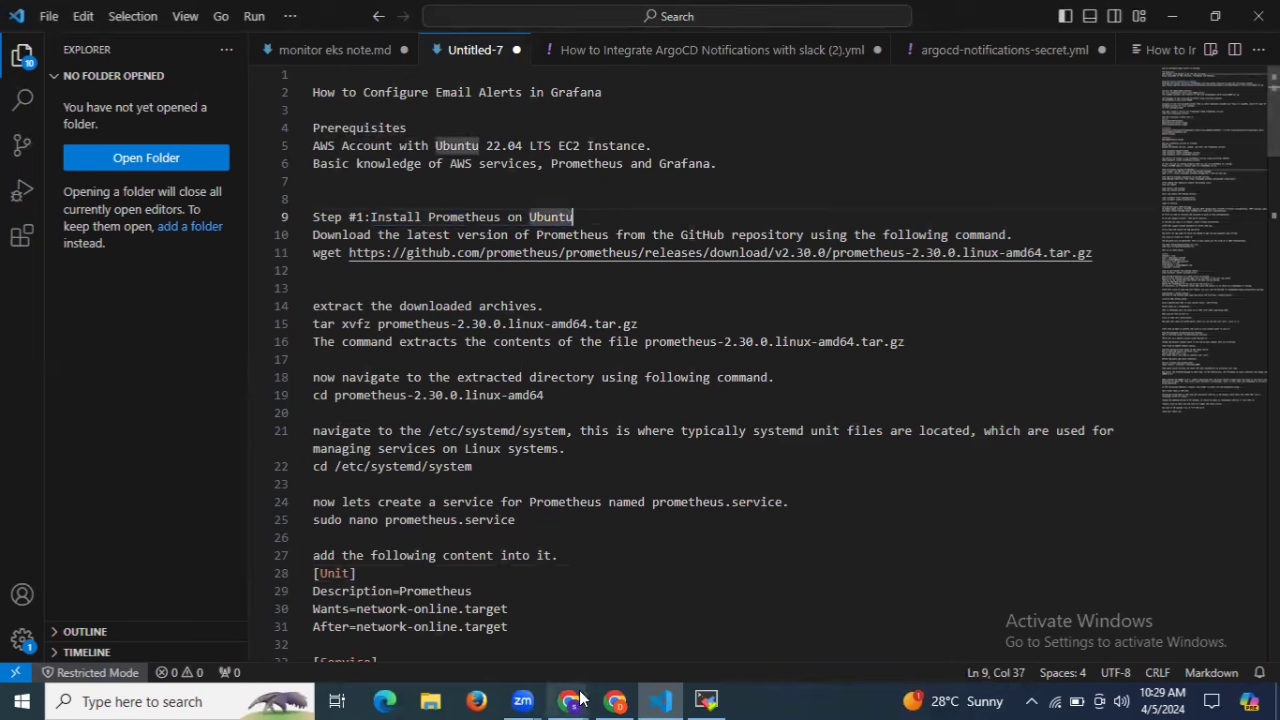
Check the Grafana instance and its public IP on the EC2 Instances page, then go to its SSH session
{"action": "mouse_move", "coordinate": [569, 701]}
{"action": "left_click", "coordinate": [540, 617]}
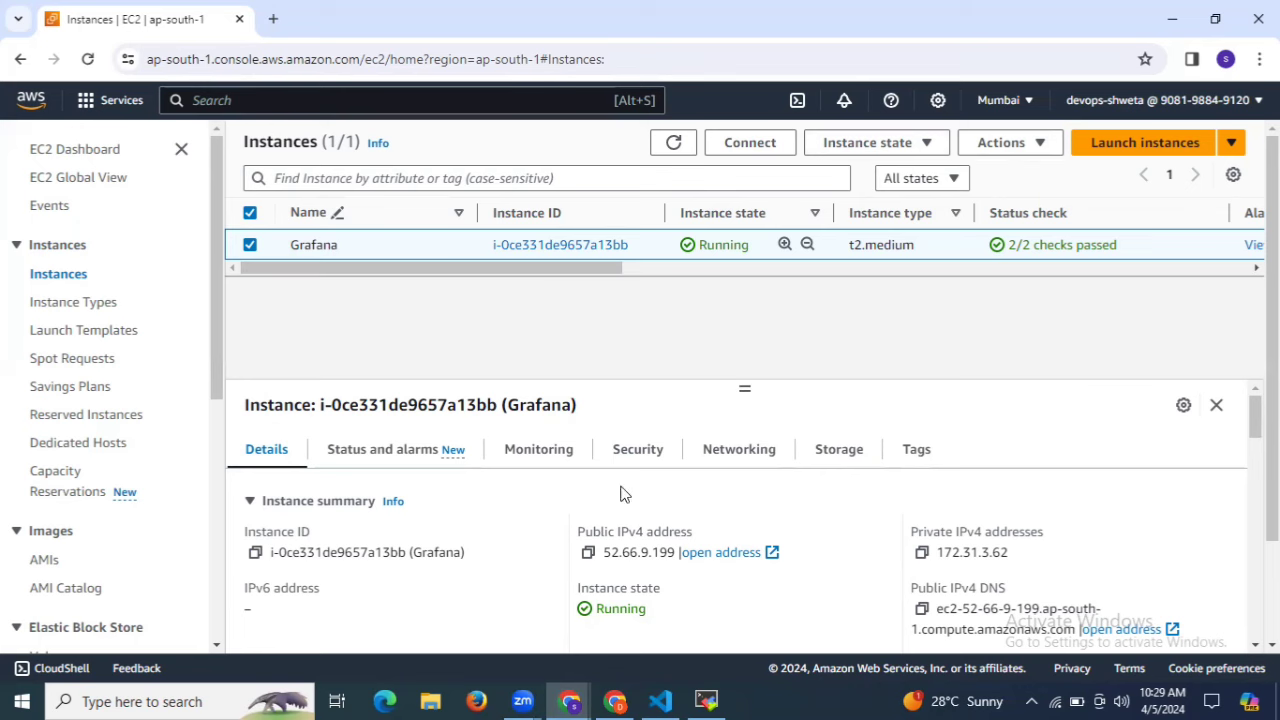
{"action": "left_click", "coordinate": [706, 700]}
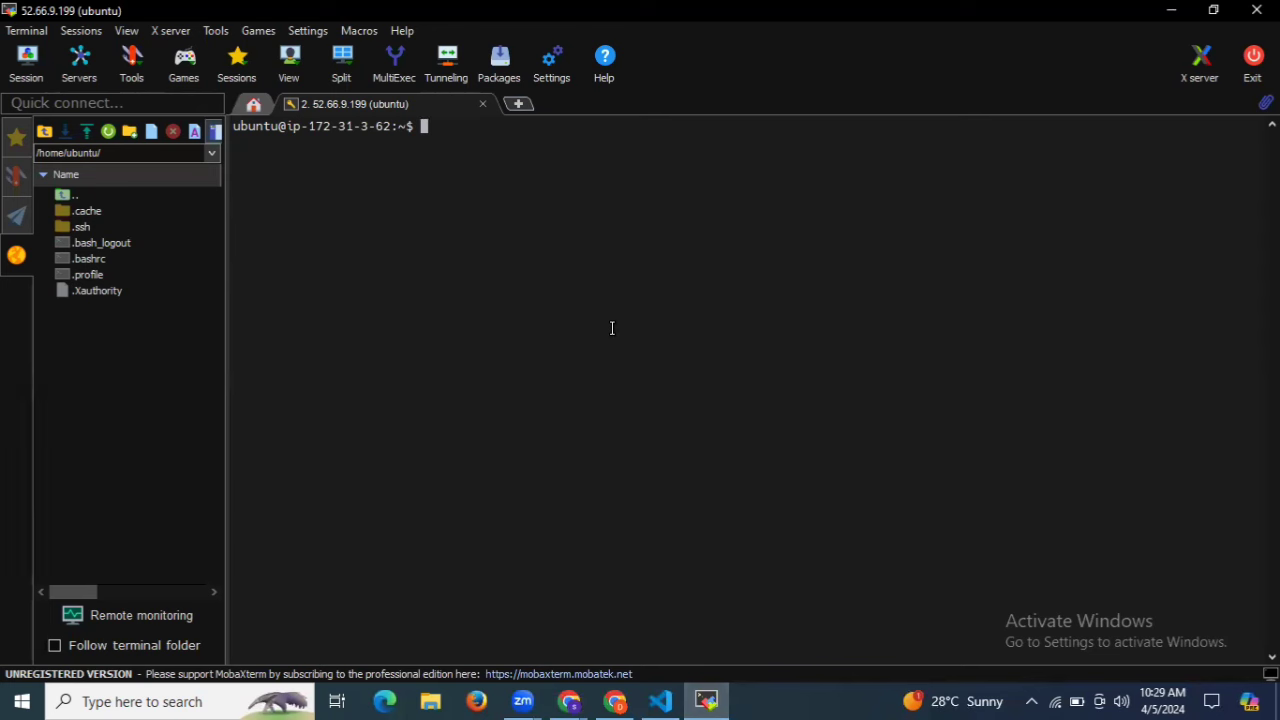
Download prometheus-2.30.0.linux-amd64.tar.gz onto the instance using the wget command from the notes
{"action": "left_click", "coordinate": [568, 700]}
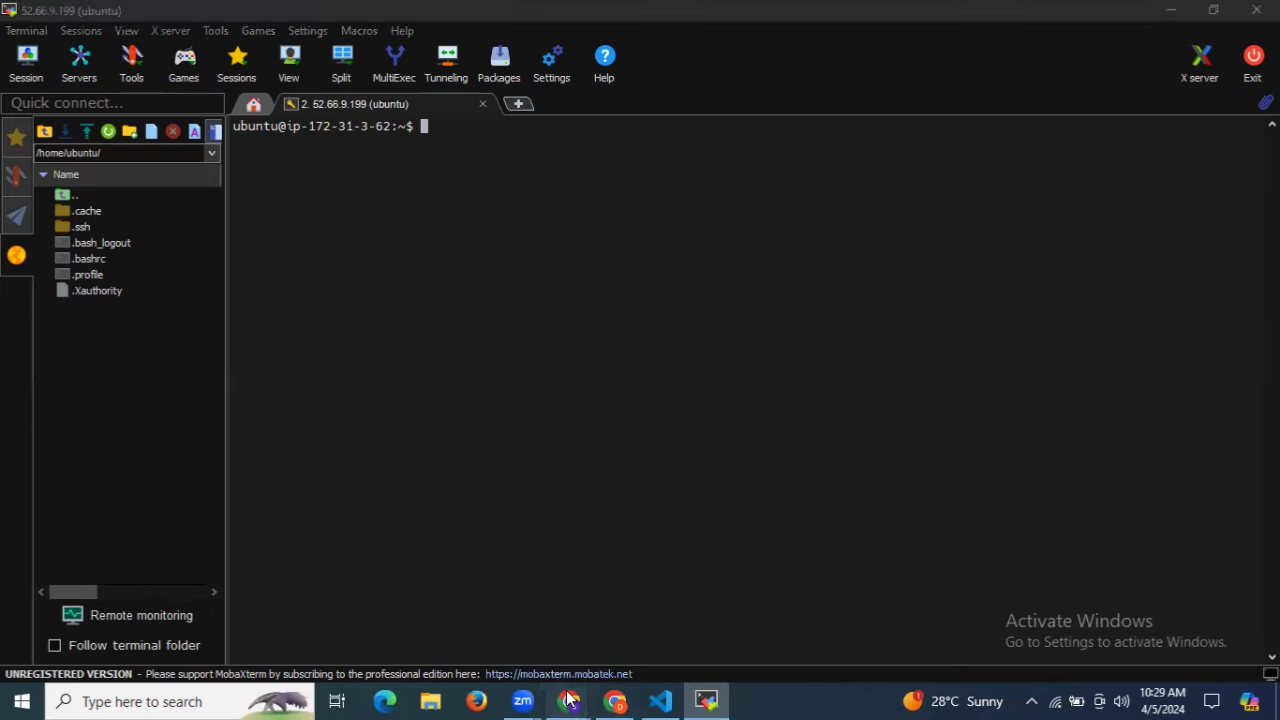
{"action": "left_click", "coordinate": [660, 700]}
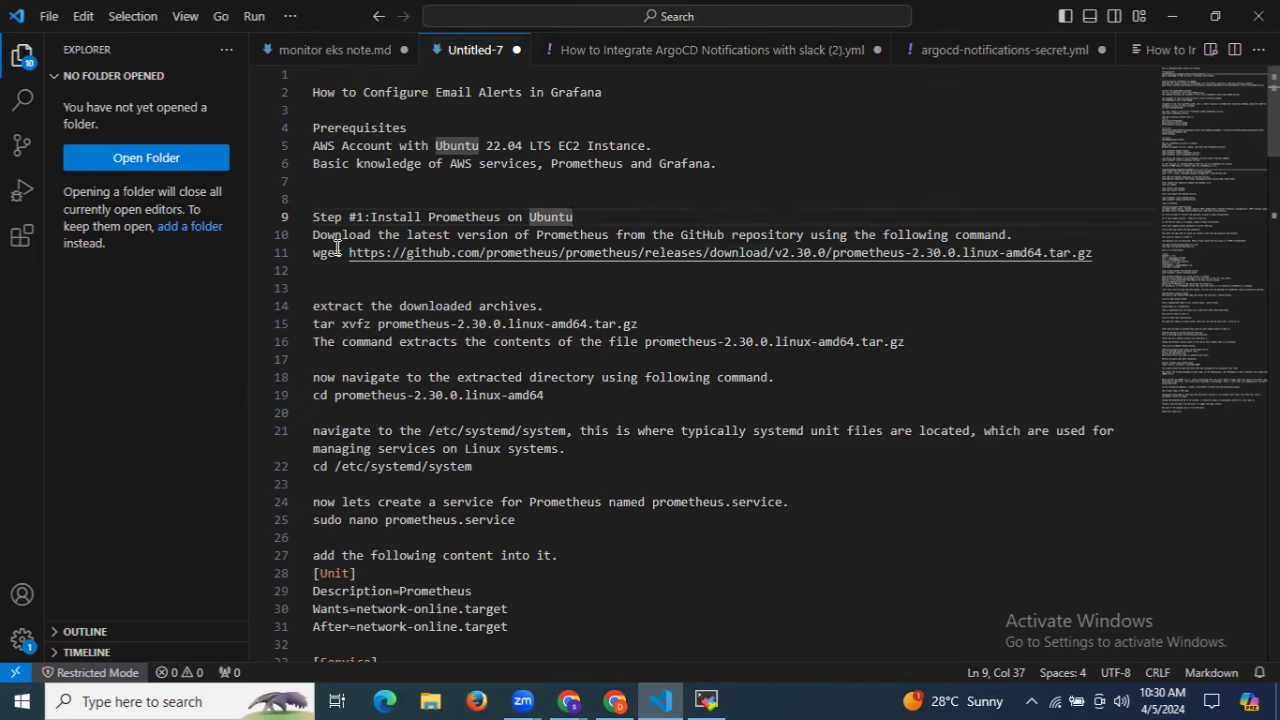
{"action": "left_click_drag", "start_coordinate": [313, 253], "coordinate": [928, 270]}
{"action": "key", "text": "ctrl+c"}
{"action": "left_click", "coordinate": [706, 700]}
{"action": "right_click", "coordinate": [682, 300]}
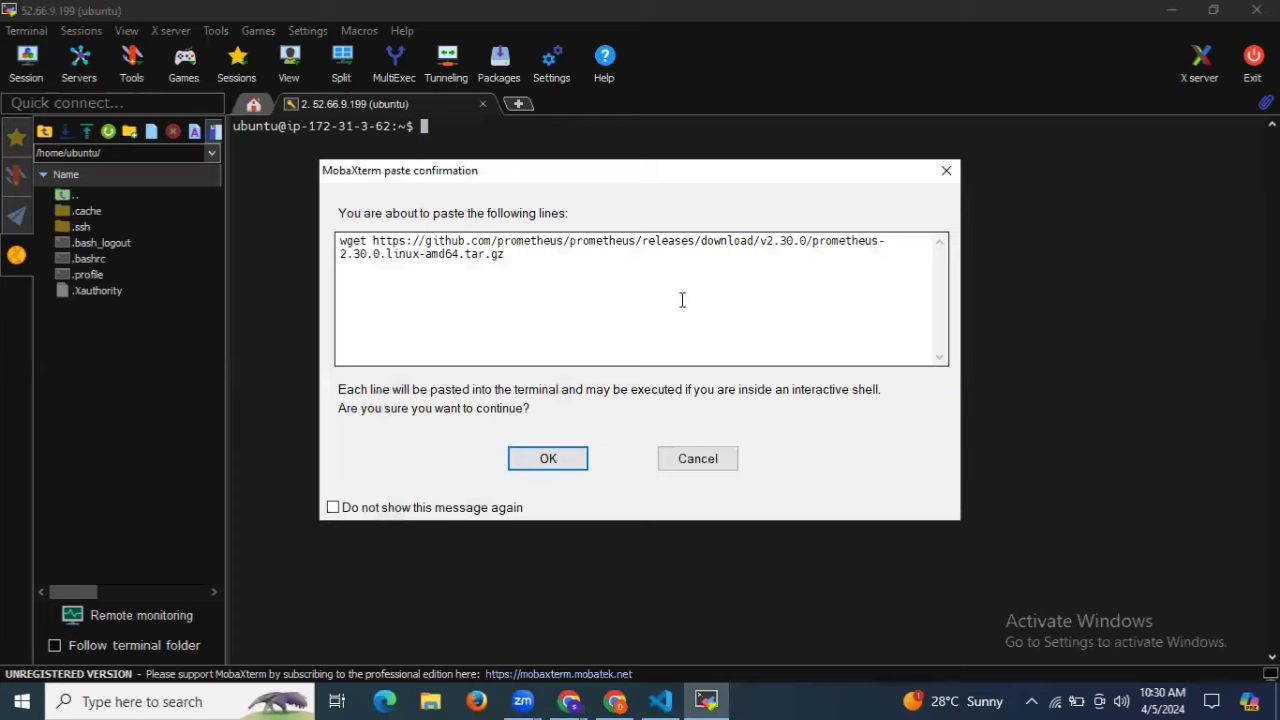
{"action": "key", "text": "Return"}
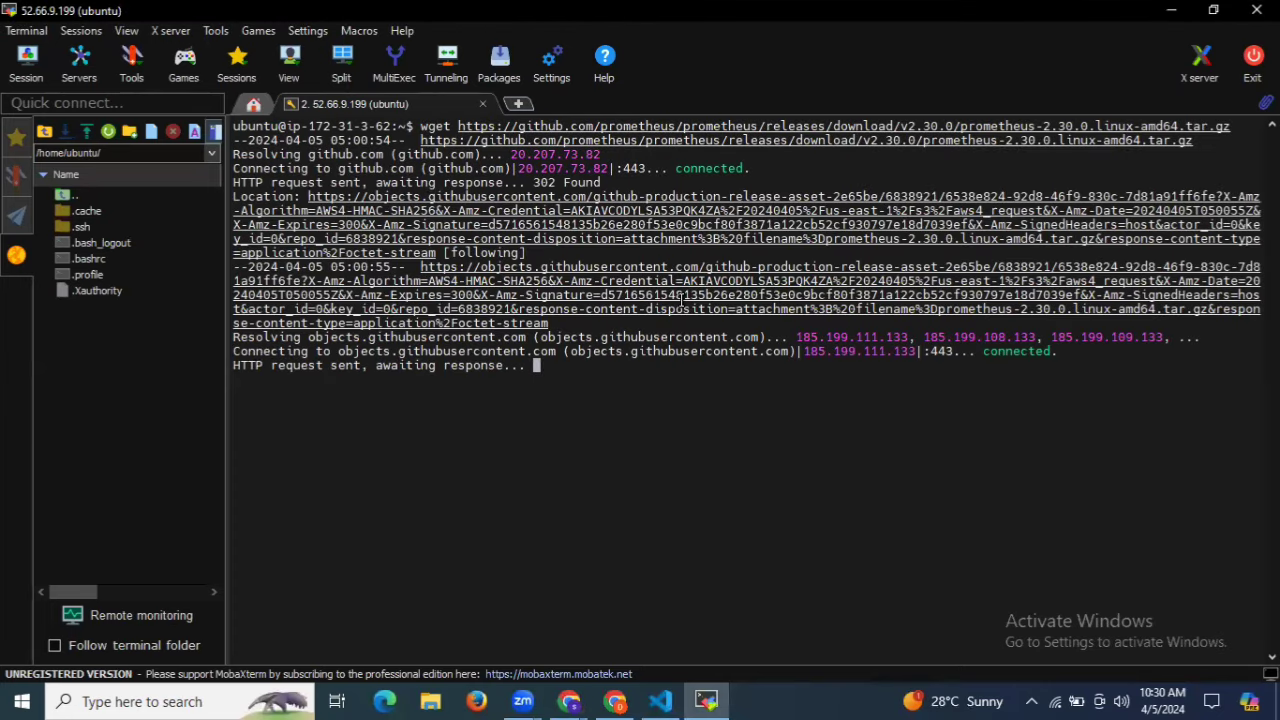
List the home folder, clear the screen, and confirm the tarball is there
{"action": "type", "text": "ls"}
{"action": "key", "text": "Return"}
{"action": "type", "text": "clear"}
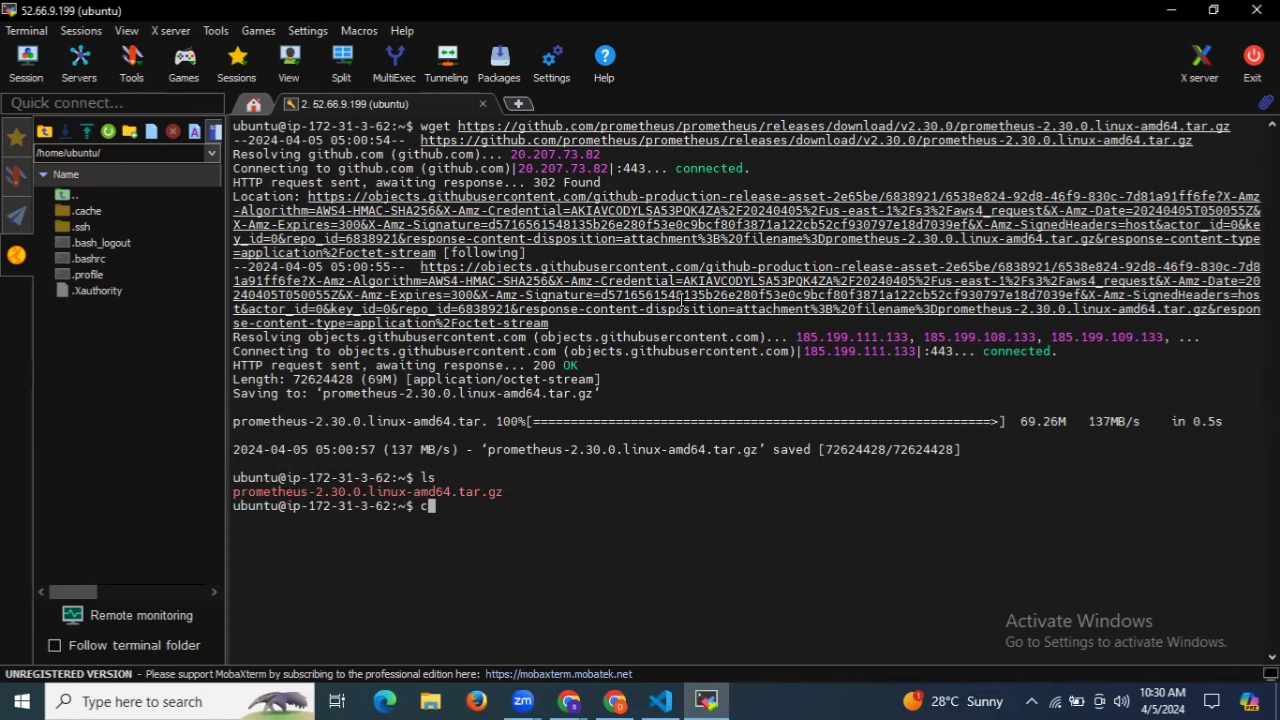
{"action": "key", "text": "Return"}
{"action": "type", "text": "ls"}
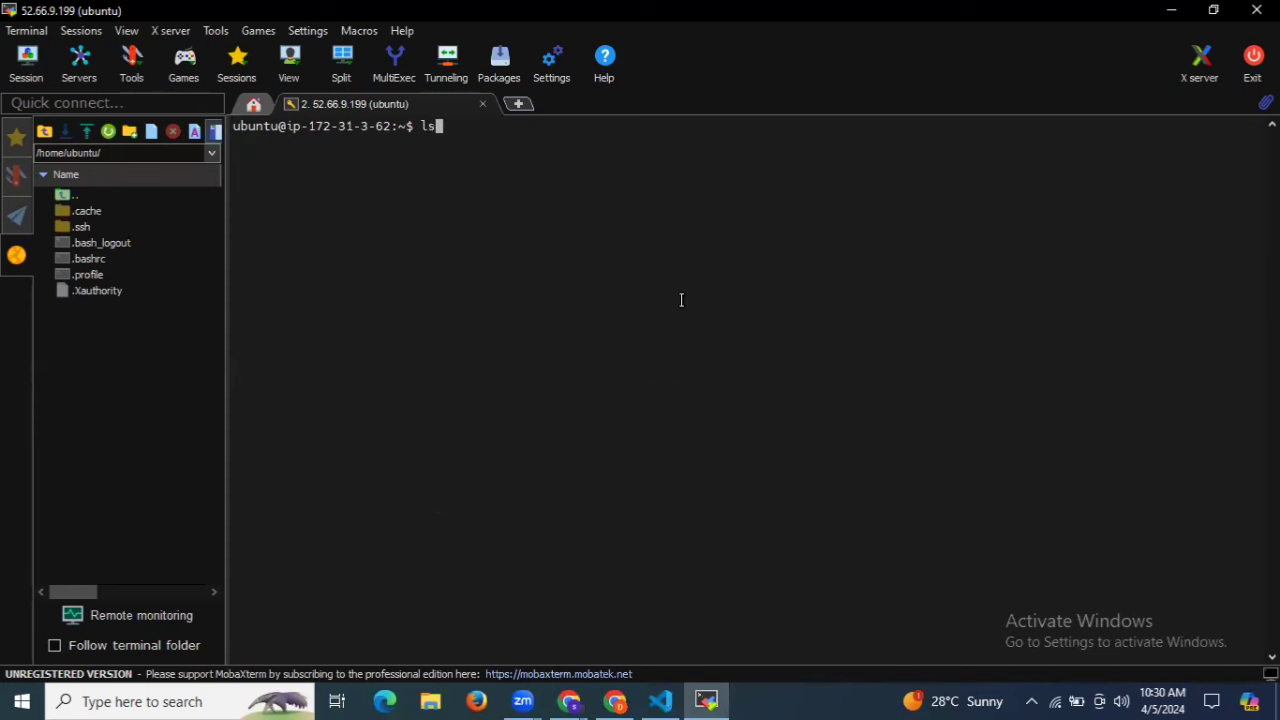
{"action": "key", "text": "Return"}
Extract the Prometheus archive with the tar xvfz command from the notes
{"action": "left_click", "coordinate": [660, 701]}
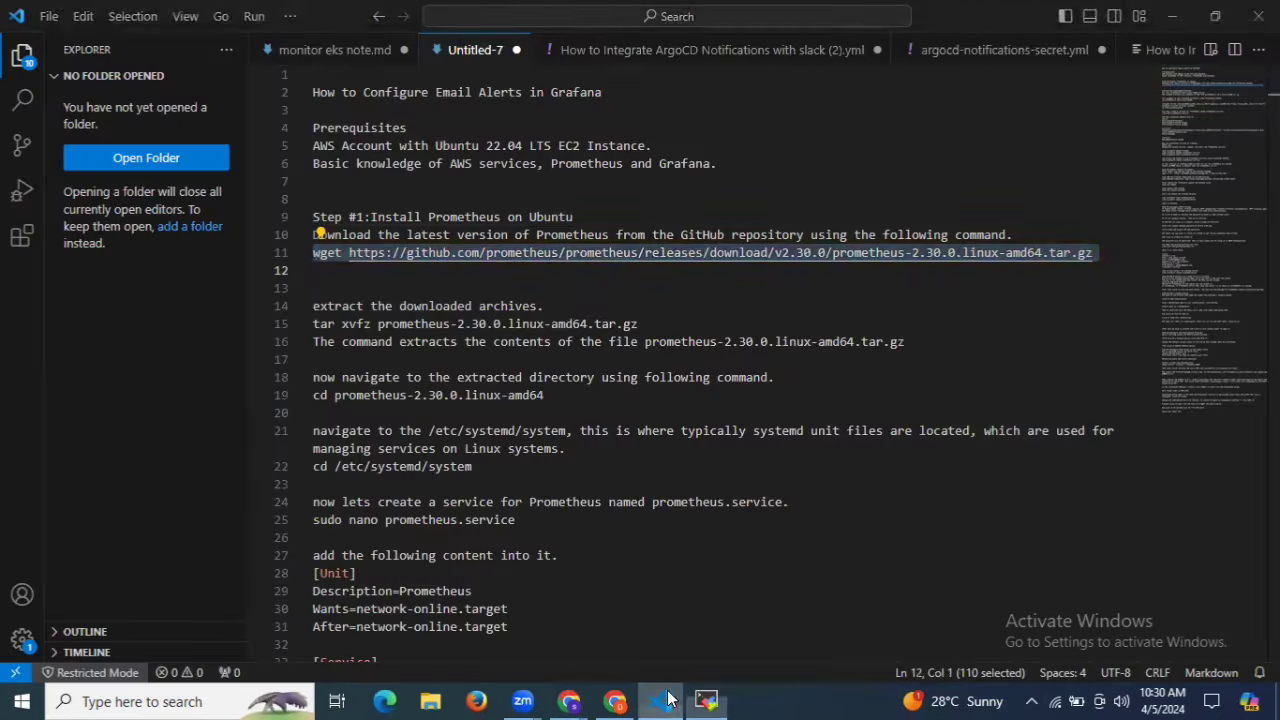
{"action": "triple_click", "coordinate": [510, 322]}
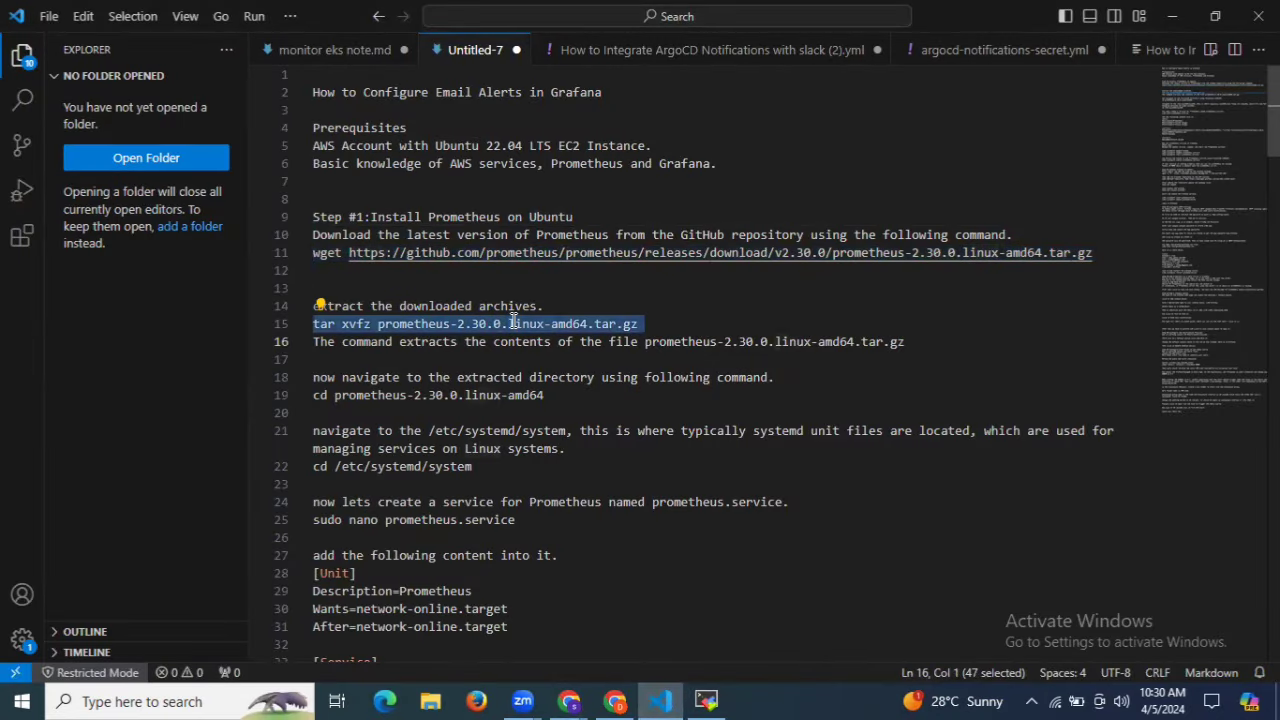
{"action": "left_click", "coordinate": [705, 700]}
{"action": "right_click", "coordinate": [720, 409]}
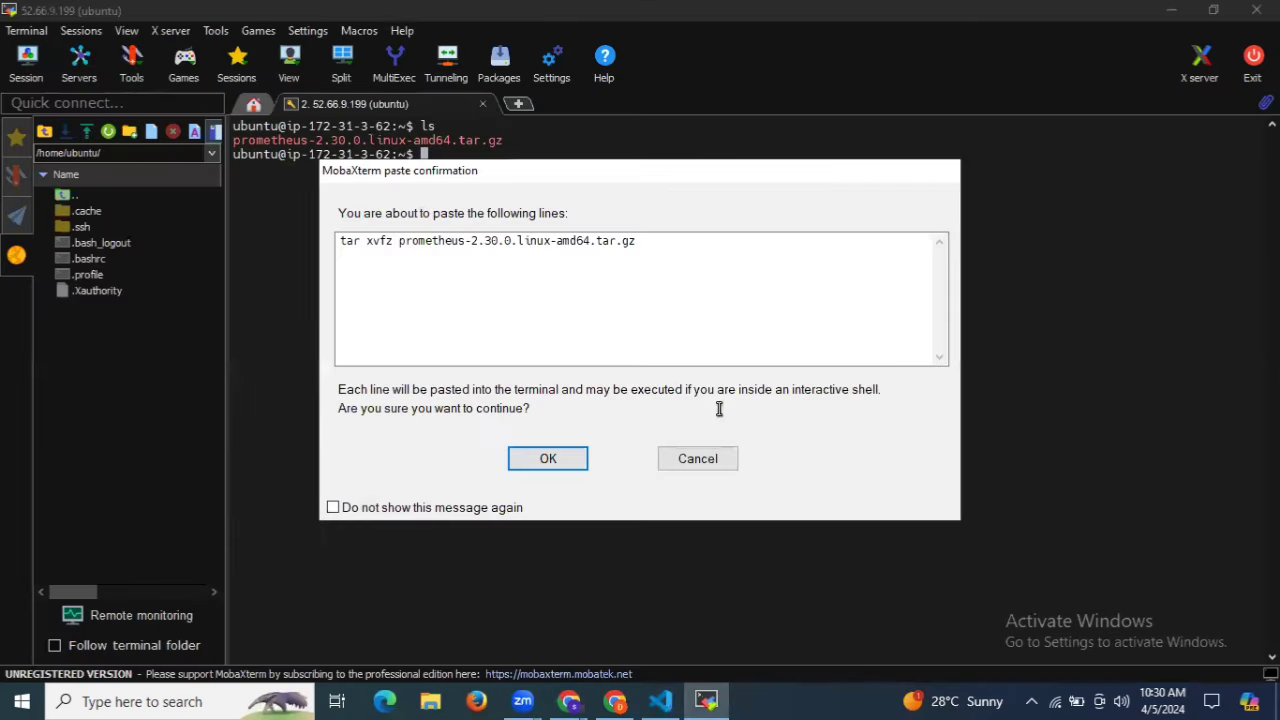
{"action": "key", "text": "Return"}
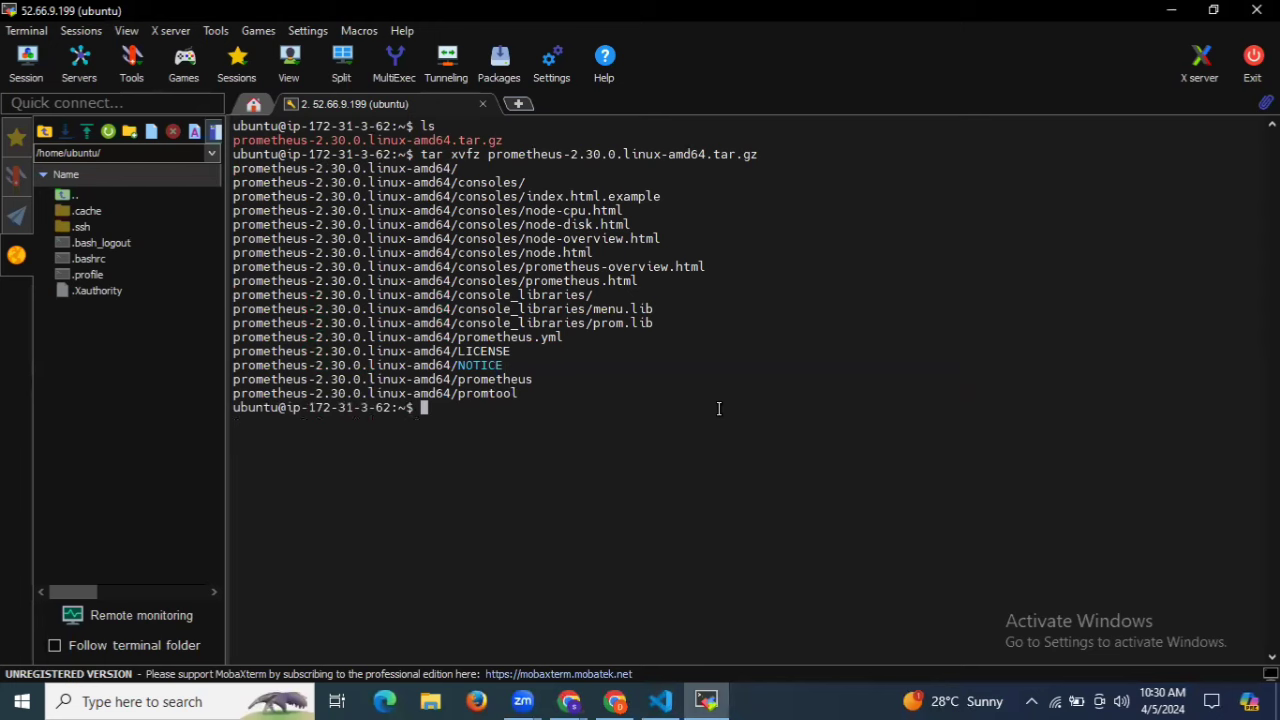
Clear the screen and list files to confirm the prometheus-2.30.0.linux-amd64 folder exists
{"action": "type", "text": "clear"}
{"action": "key", "text": "Return"}
{"action": "type", "text": "ls"}
{"action": "key", "text": "Return"}
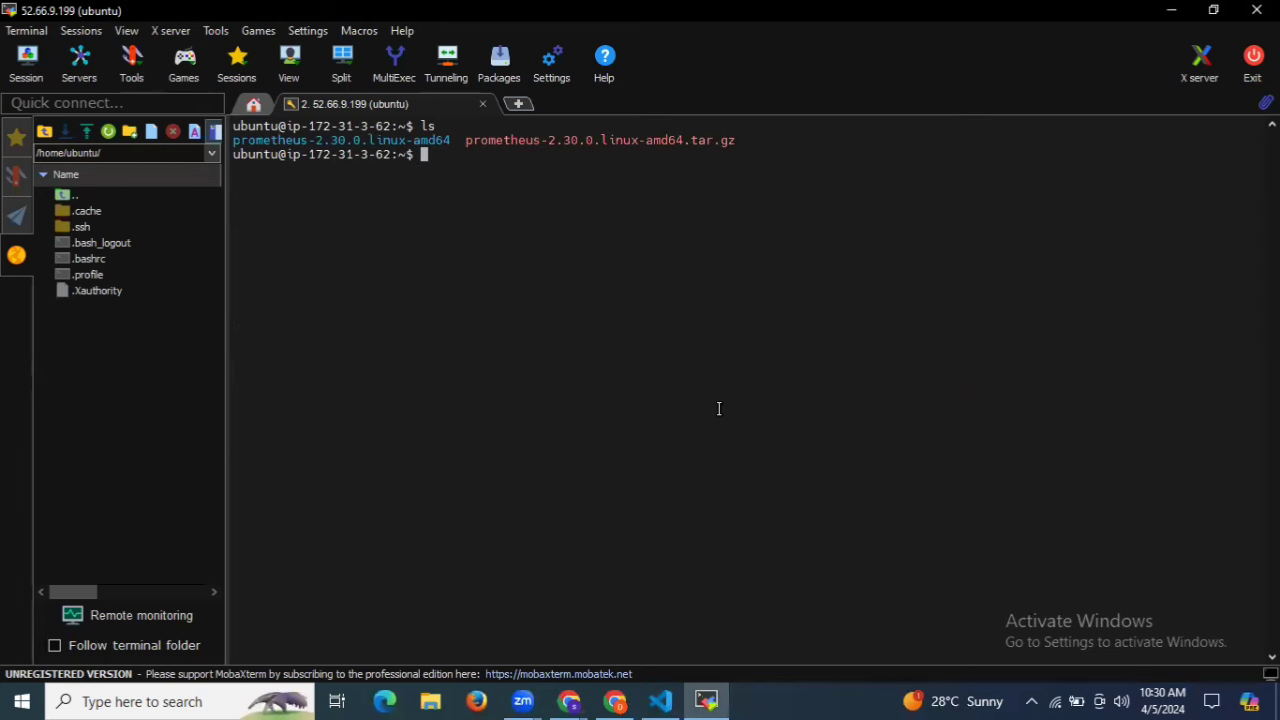
{"action": "double_click", "coordinate": [390, 142]}
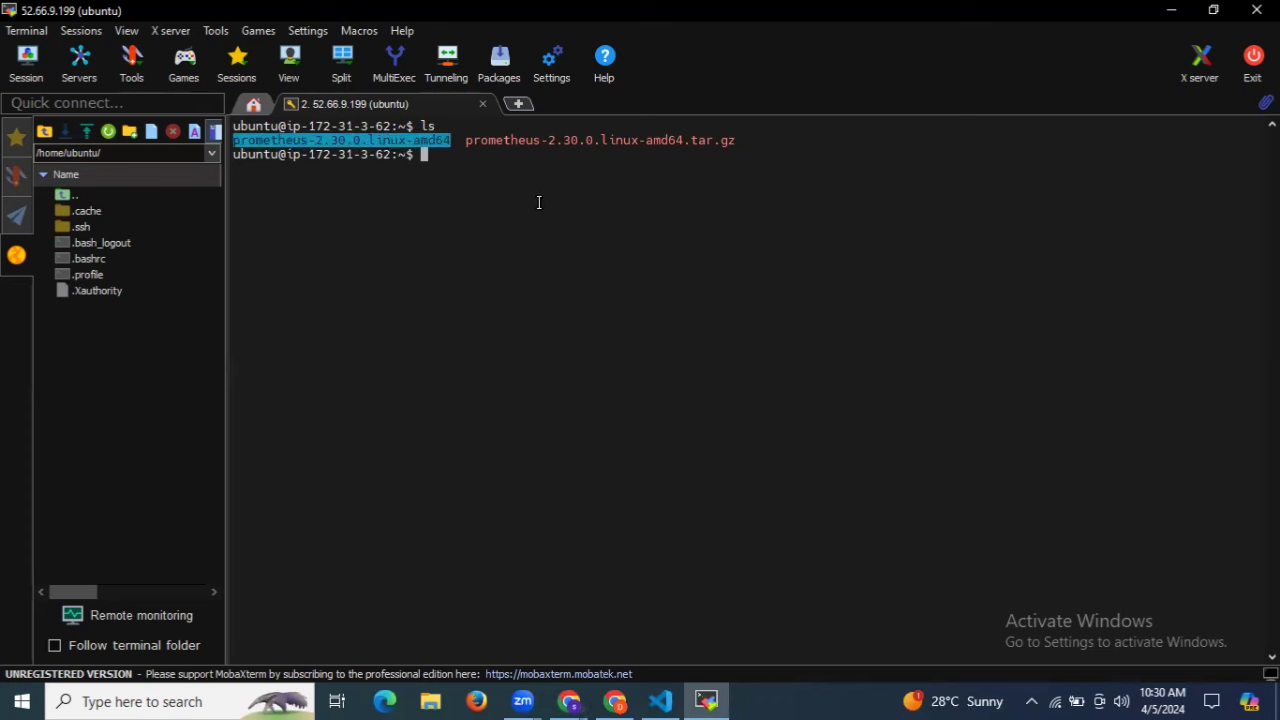
Enter the prometheus-2.30.0.linux-amd64 folder and list its files: prometheus, prometheus.yml and promtool
{"action": "left_click", "coordinate": [540, 205]}
{"action": "left_click", "coordinate": [660, 700]}
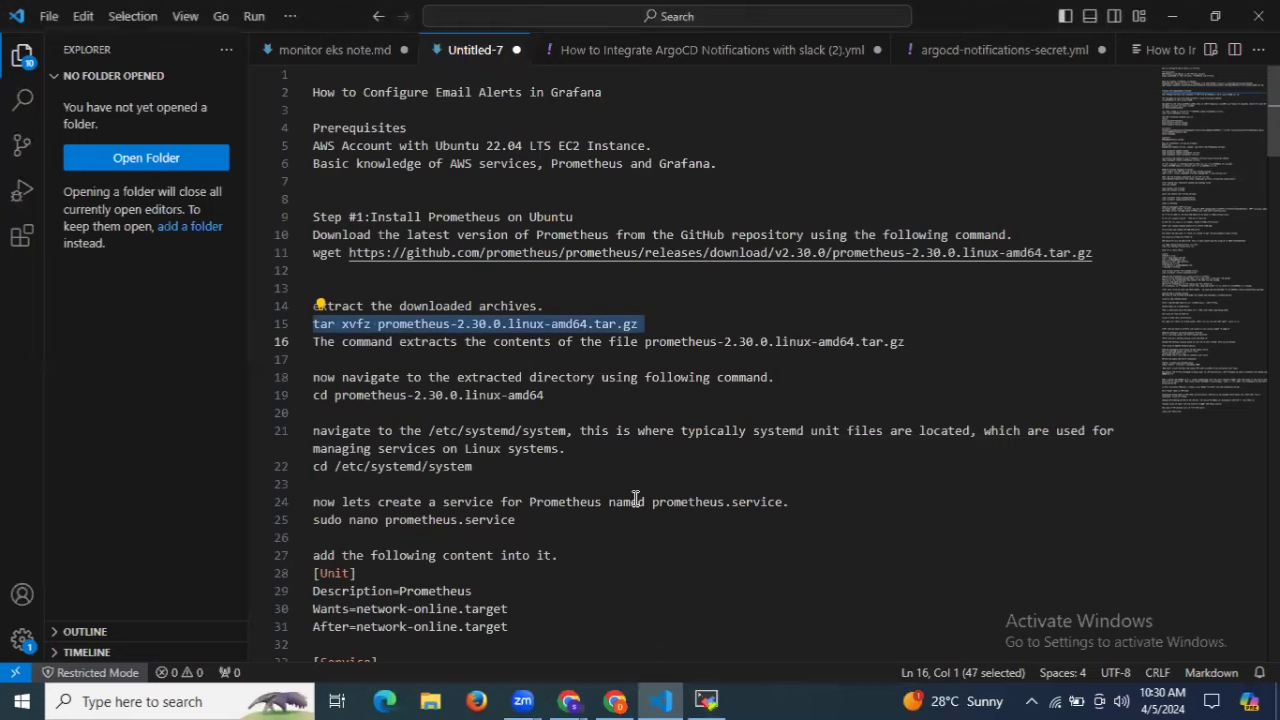
{"action": "scroll", "coordinate": [635, 499], "scroll_direction": "down", "scroll_amount": 3}
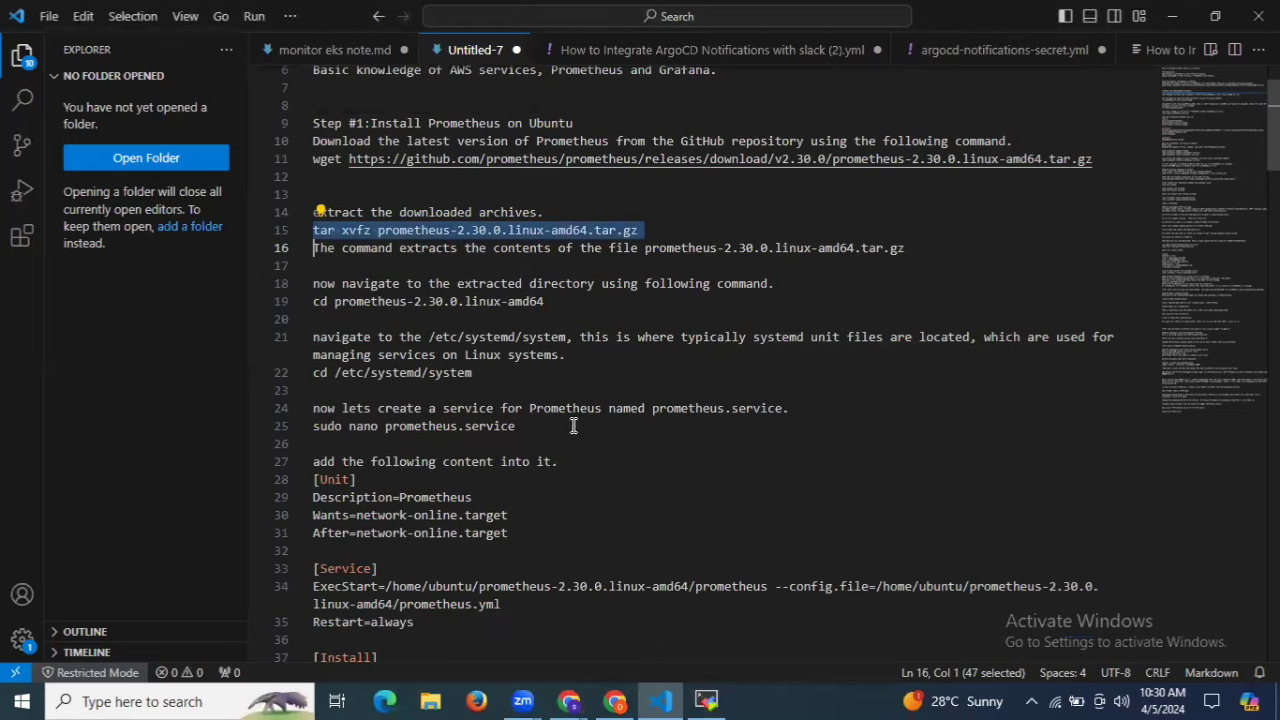
{"action": "left_click", "coordinate": [512, 302]}
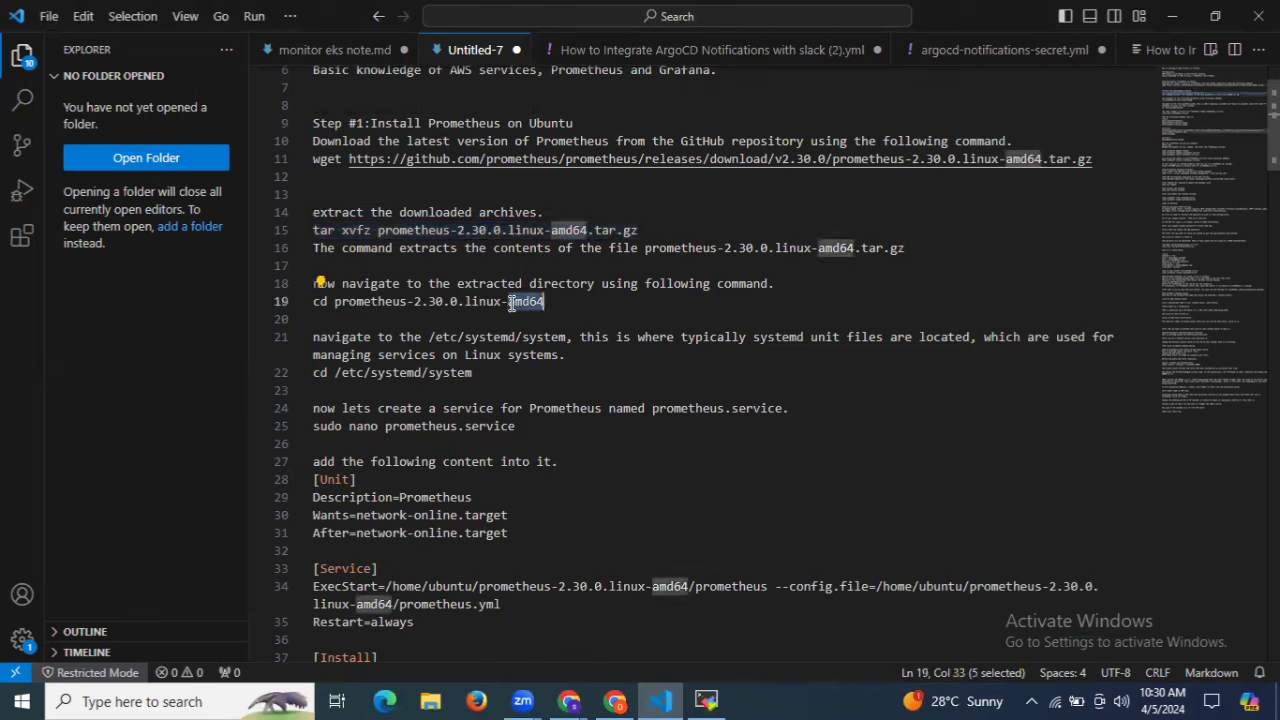
{"action": "left_click_drag", "start_coordinate": [310, 301], "coordinate": [579, 303]}
{"action": "key", "text": "ctrl+c"}
{"action": "left_click", "coordinate": [706, 701]}
{"action": "right_click", "coordinate": [662, 341]}
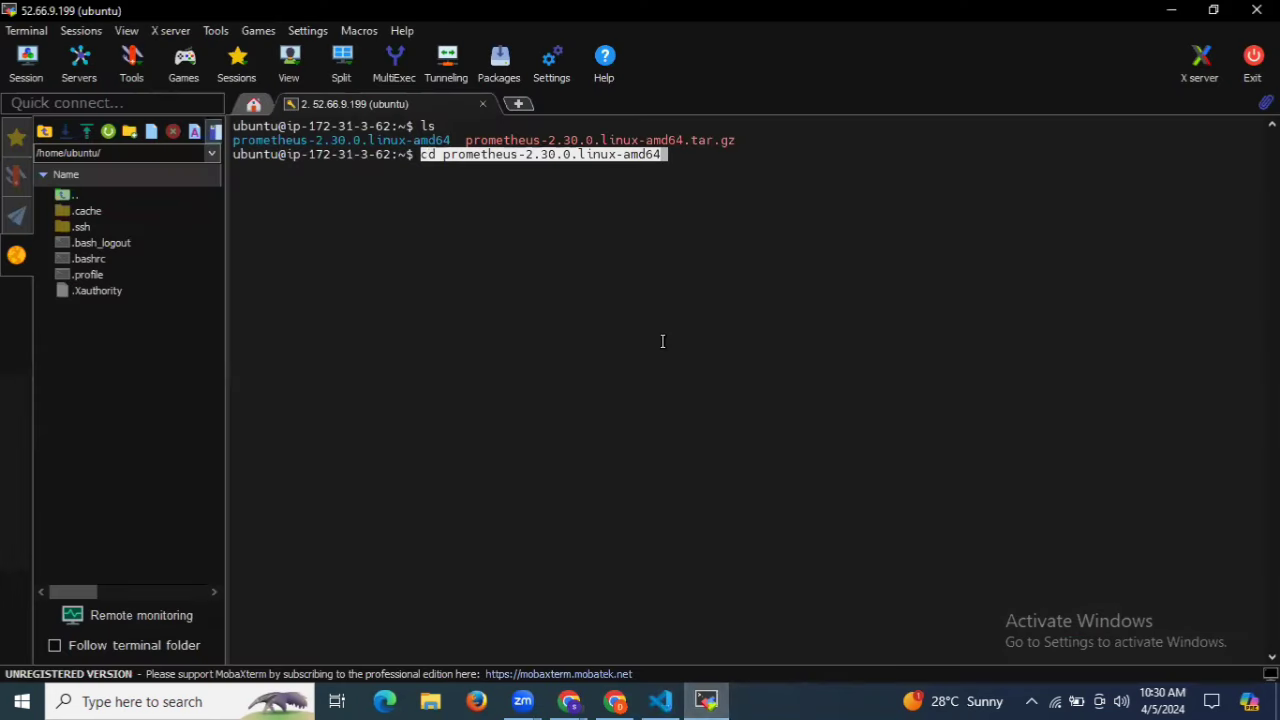
{"action": "key", "text": "Return"}
{"action": "type", "text": "ls"}
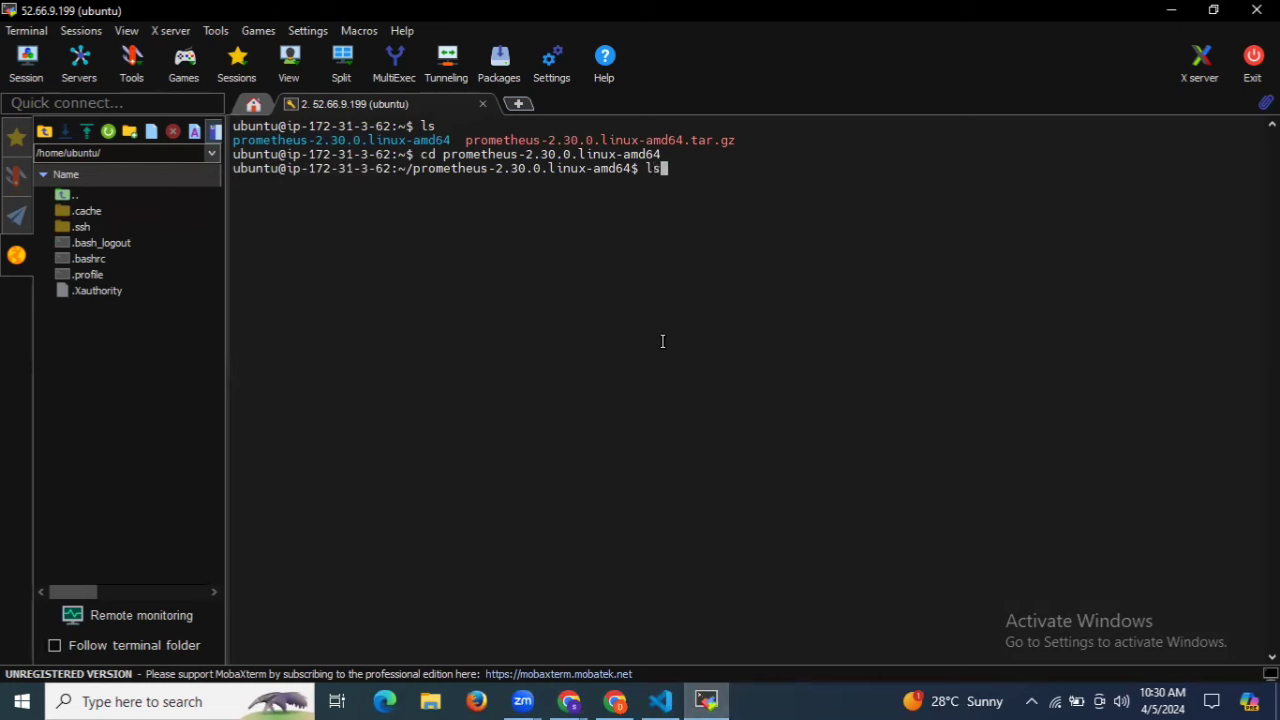
{"action": "key", "text": "Return"}
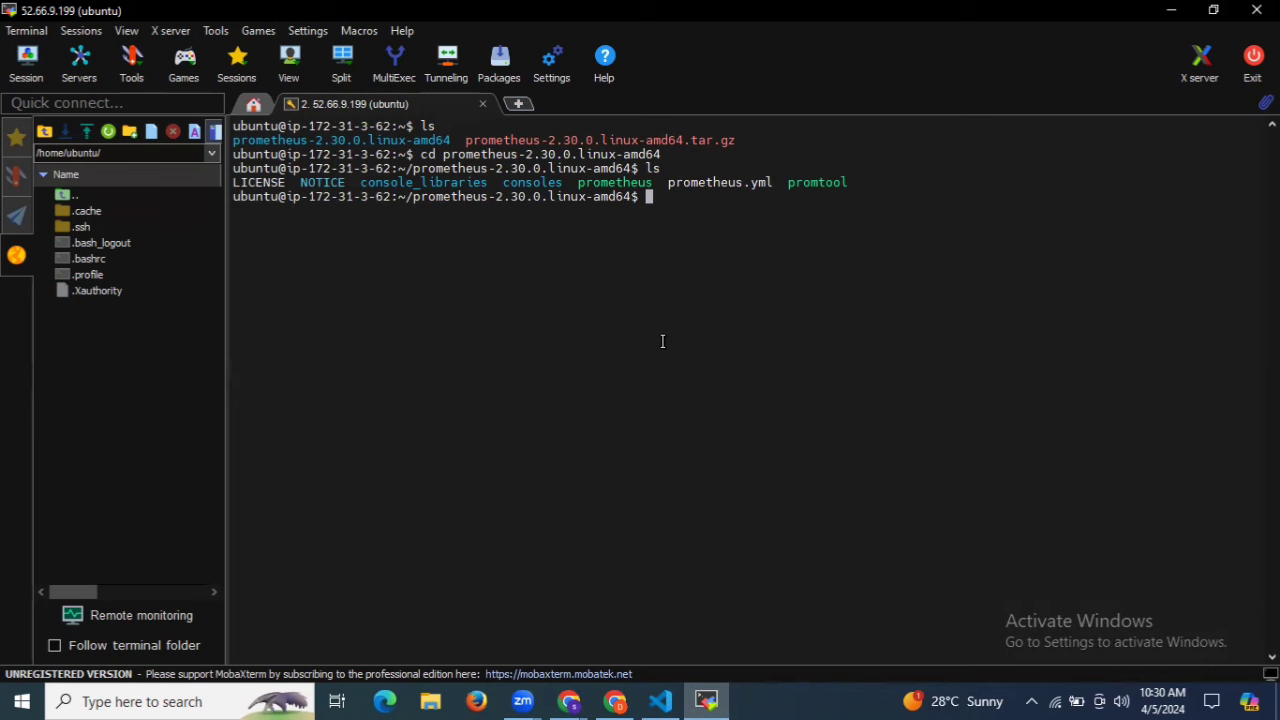
Change into /etc/systemd/system and clear the terminal screen
{"action": "left_click", "coordinate": [660, 701]}
{"action": "scroll", "coordinate": [621, 255], "scroll_direction": "down", "scroll_amount": 1}
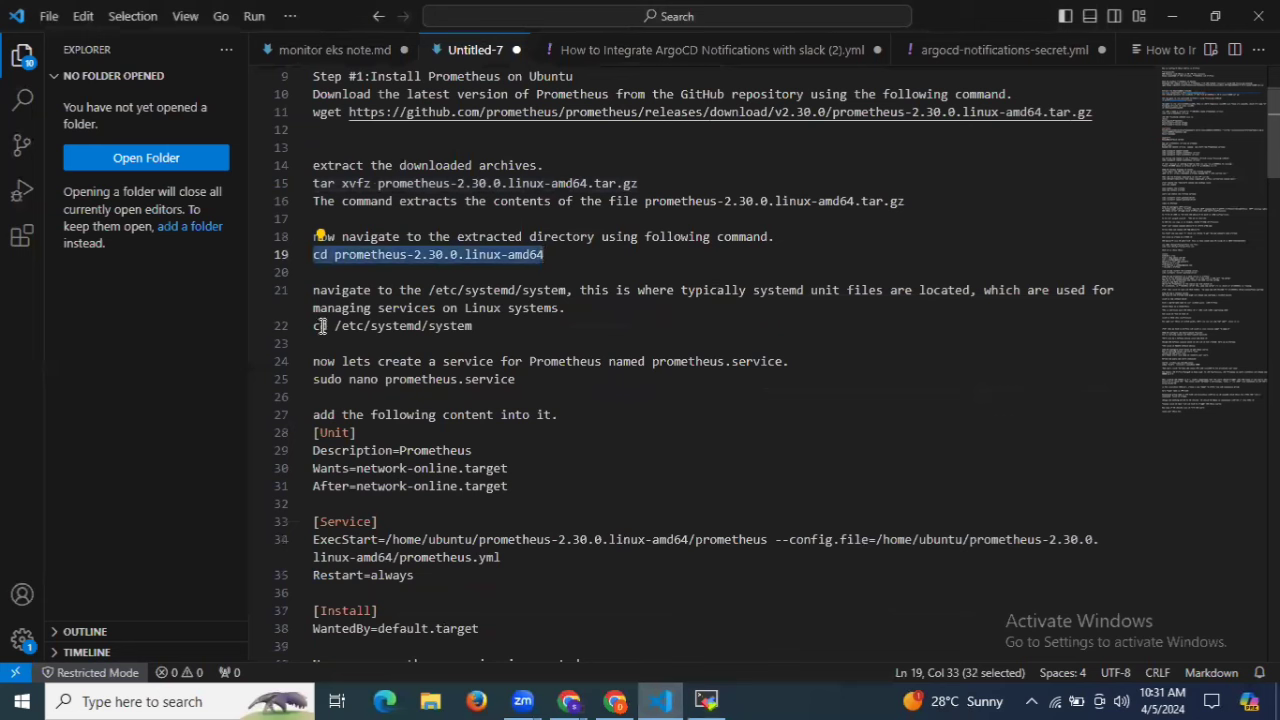
{"action": "left_click_drag", "start_coordinate": [313, 326], "coordinate": [476, 320]}
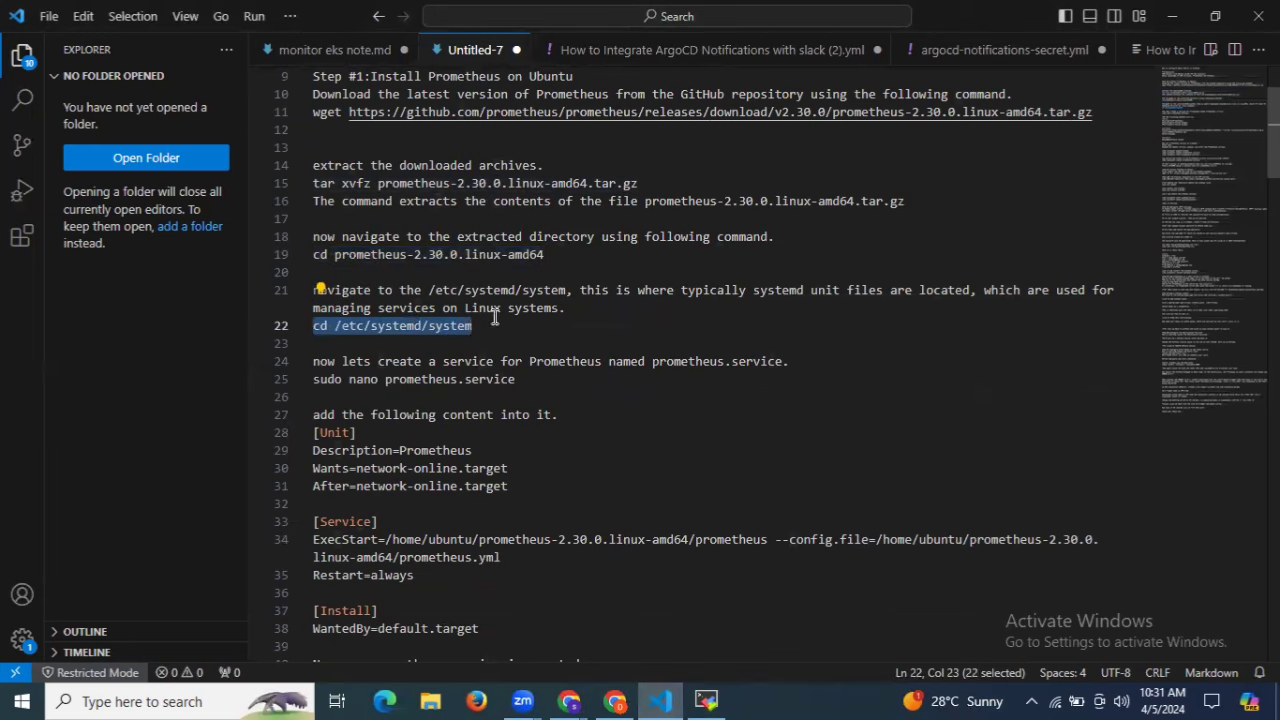
{"action": "left_click", "coordinate": [706, 700]}
{"action": "right_click", "coordinate": [616, 348]}
{"action": "key", "text": "Return"}
{"action": "type", "text": "clear"}
{"action": "key", "text": "Return"}
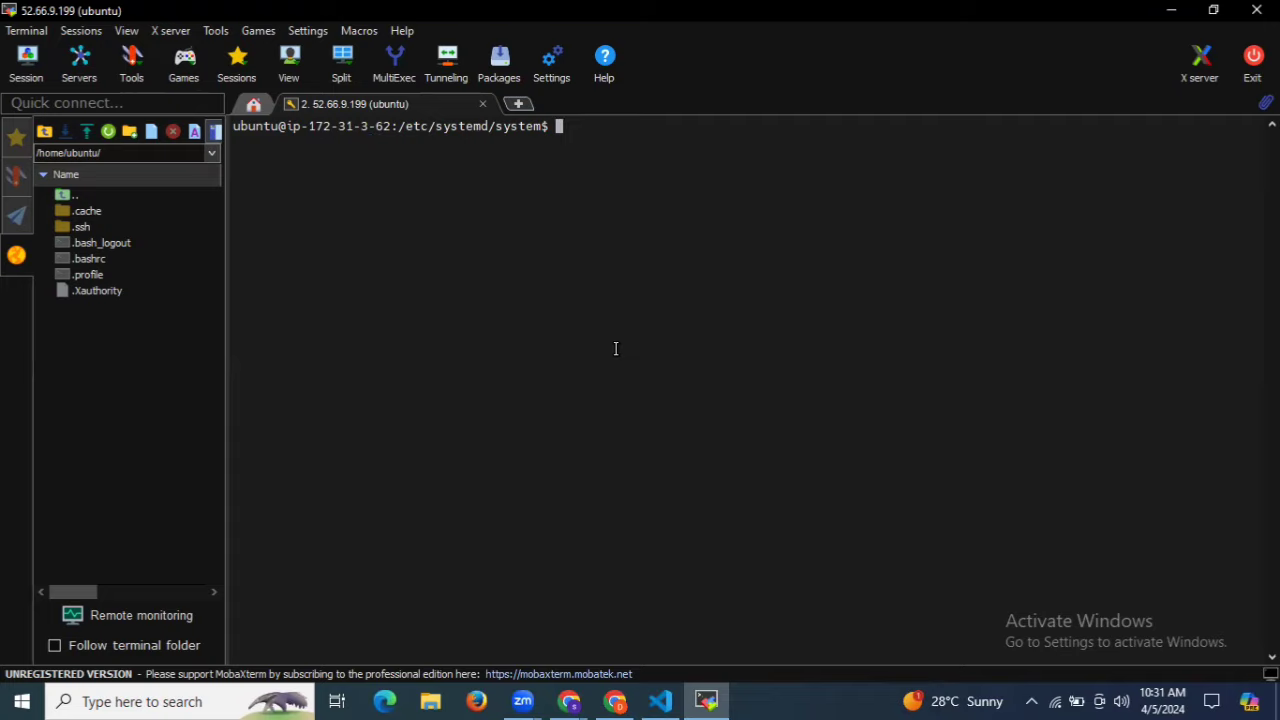
Create a new prometheus.service file with sudo nano in /etc/systemd/system
{"action": "left_click", "coordinate": [660, 700]}
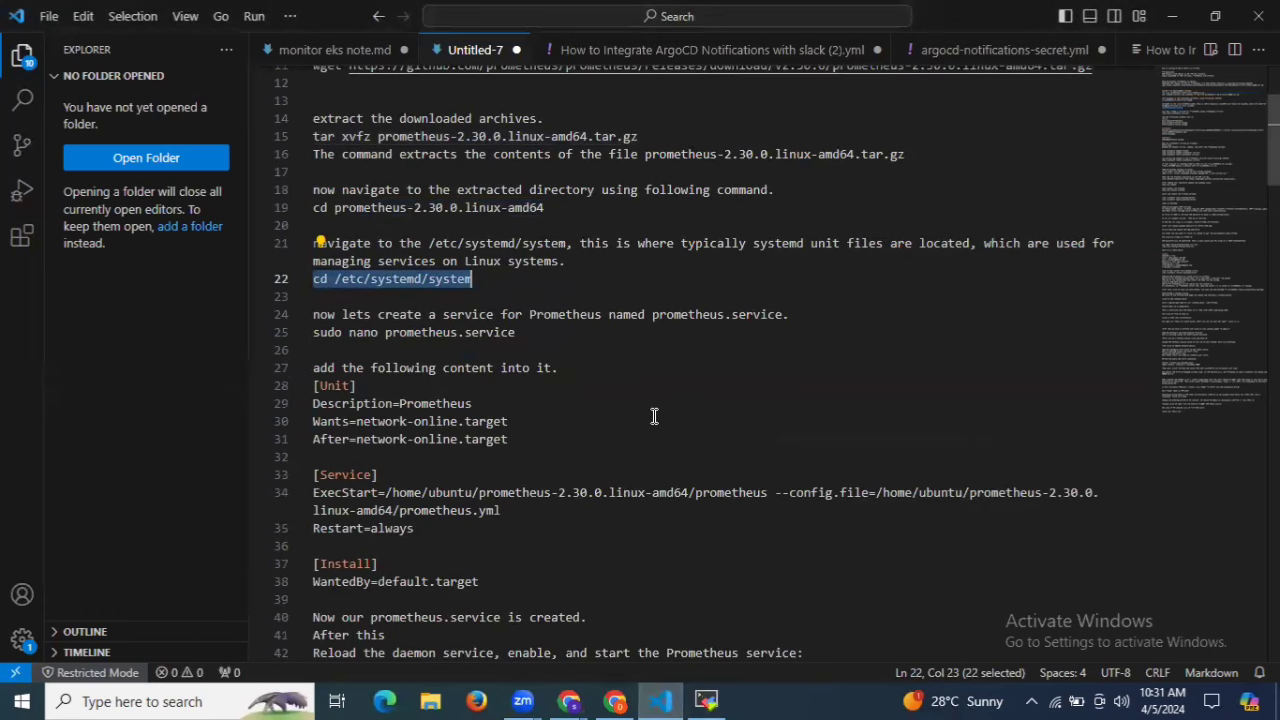
{"action": "scroll", "coordinate": [654, 416], "scroll_direction": "down", "scroll_amount": 2}
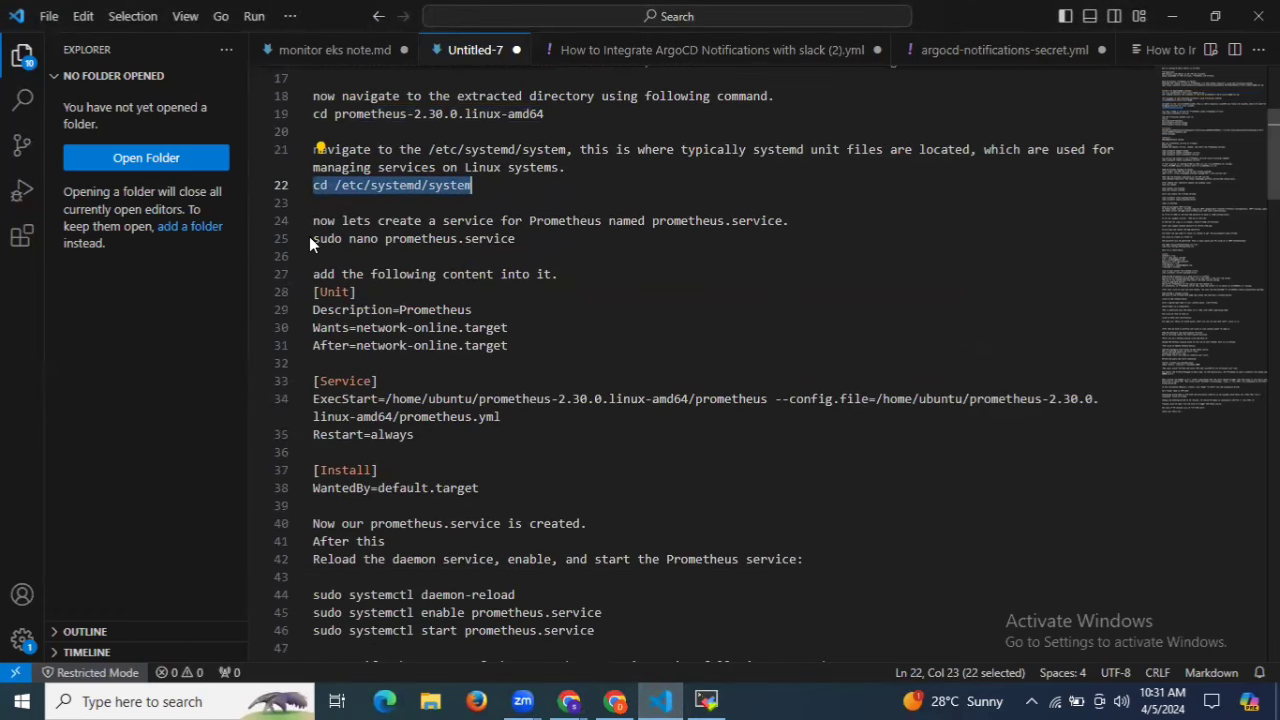
{"action": "left_click_drag", "start_coordinate": [313, 238], "coordinate": [552, 240]}
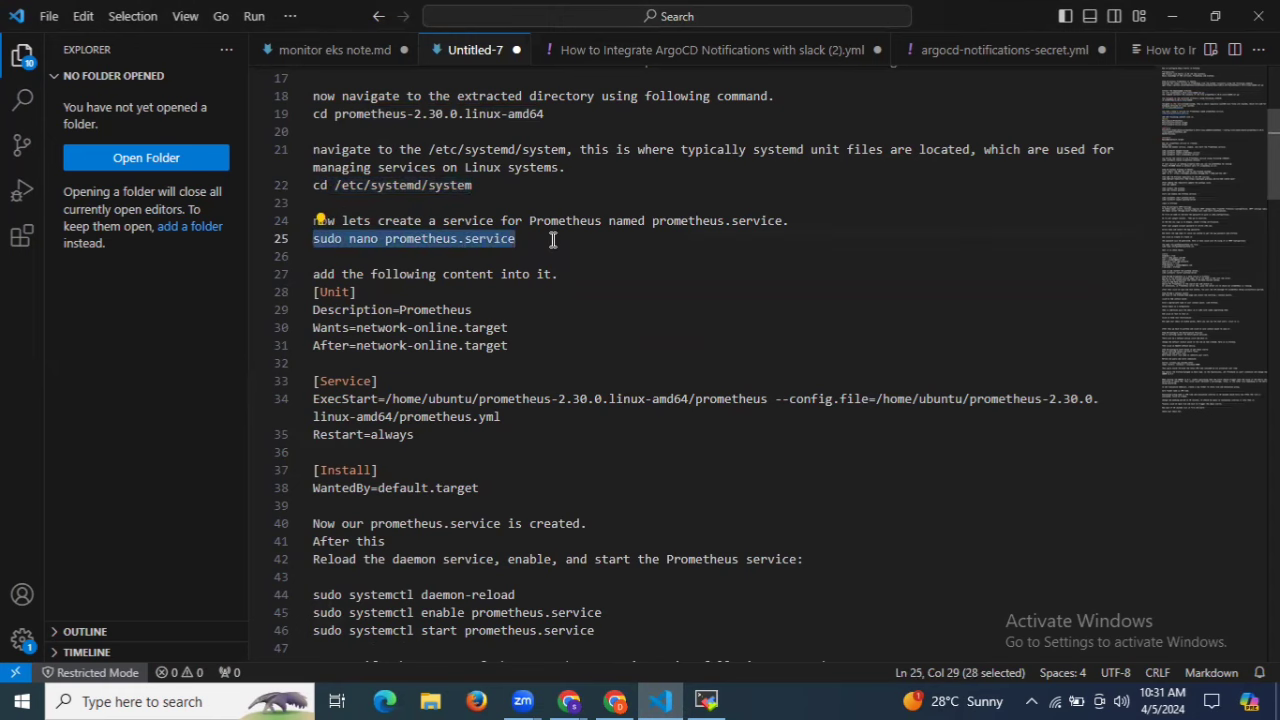
{"action": "left_click", "coordinate": [706, 700]}
{"action": "right_click", "coordinate": [696, 378]}
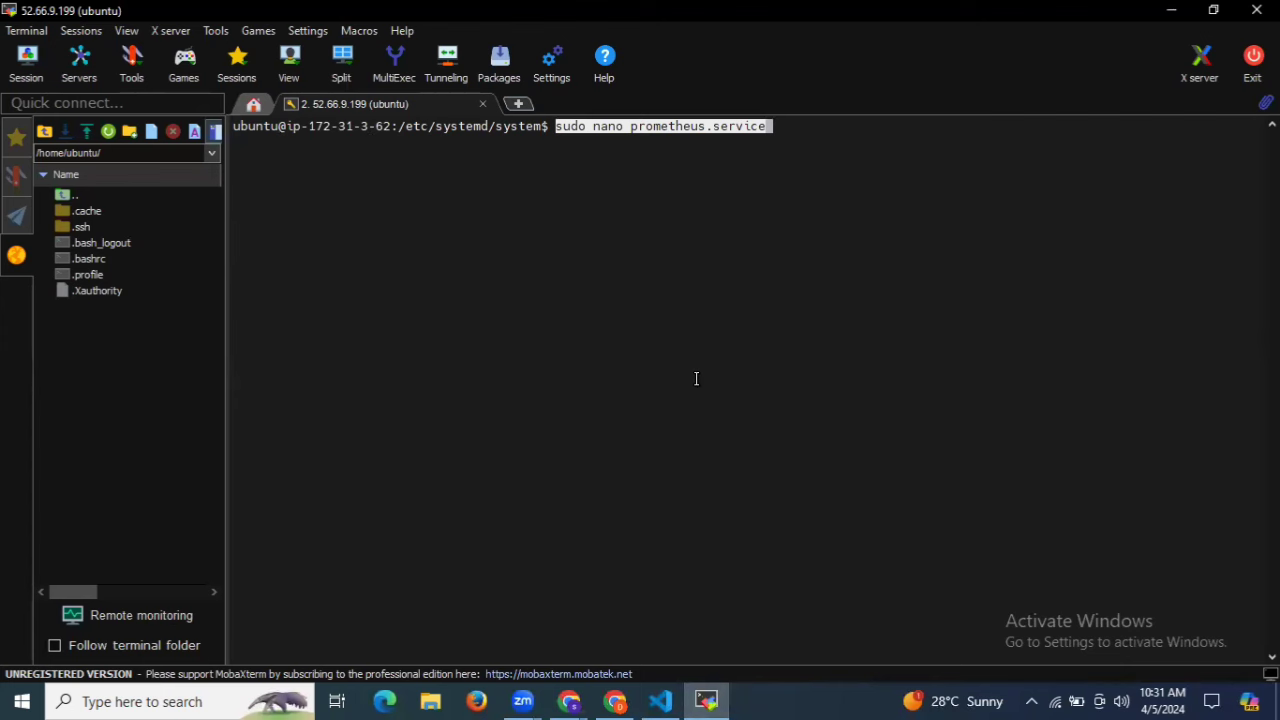
{"action": "key", "text": "Return"}
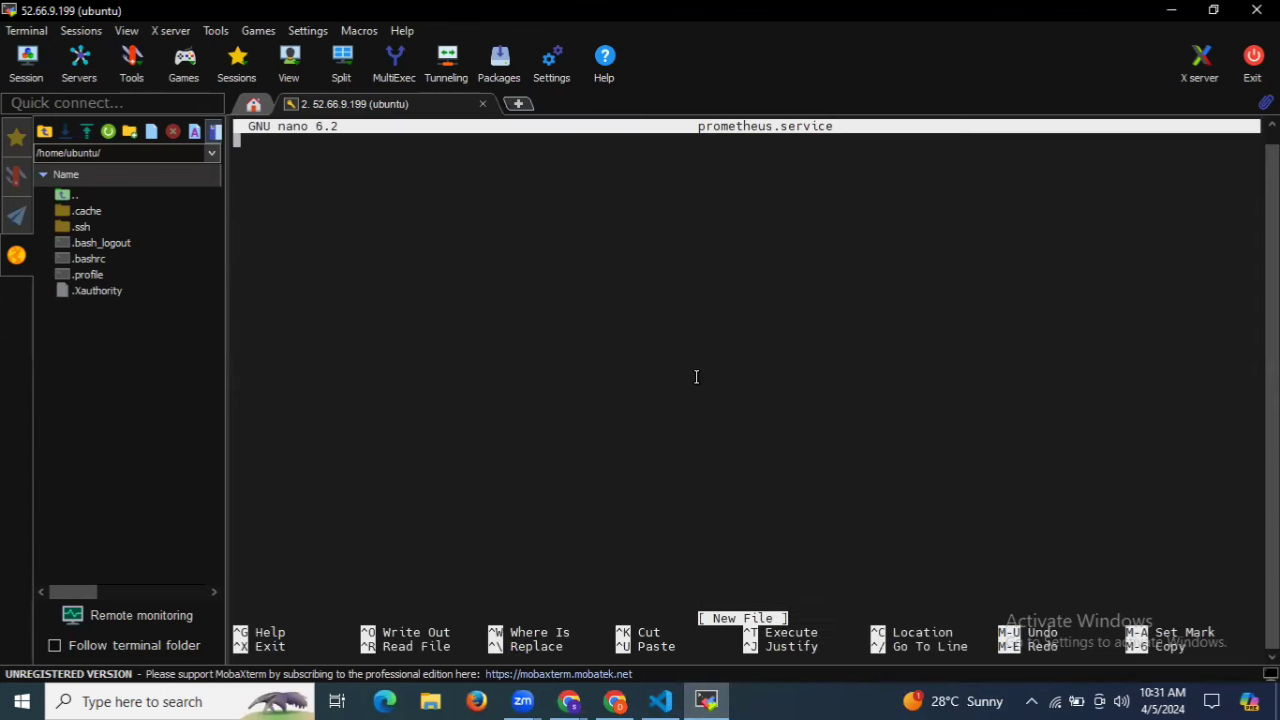
Paste the Unit, Service and Install sections into prometheus.service and save the file
{"action": "left_click", "coordinate": [660, 700]}
{"action": "scroll", "coordinate": [651, 400], "scroll_direction": "up", "scroll_amount": 1}
{"action": "scroll", "coordinate": [552, 396], "scroll_direction": "down", "scroll_amount": 1}
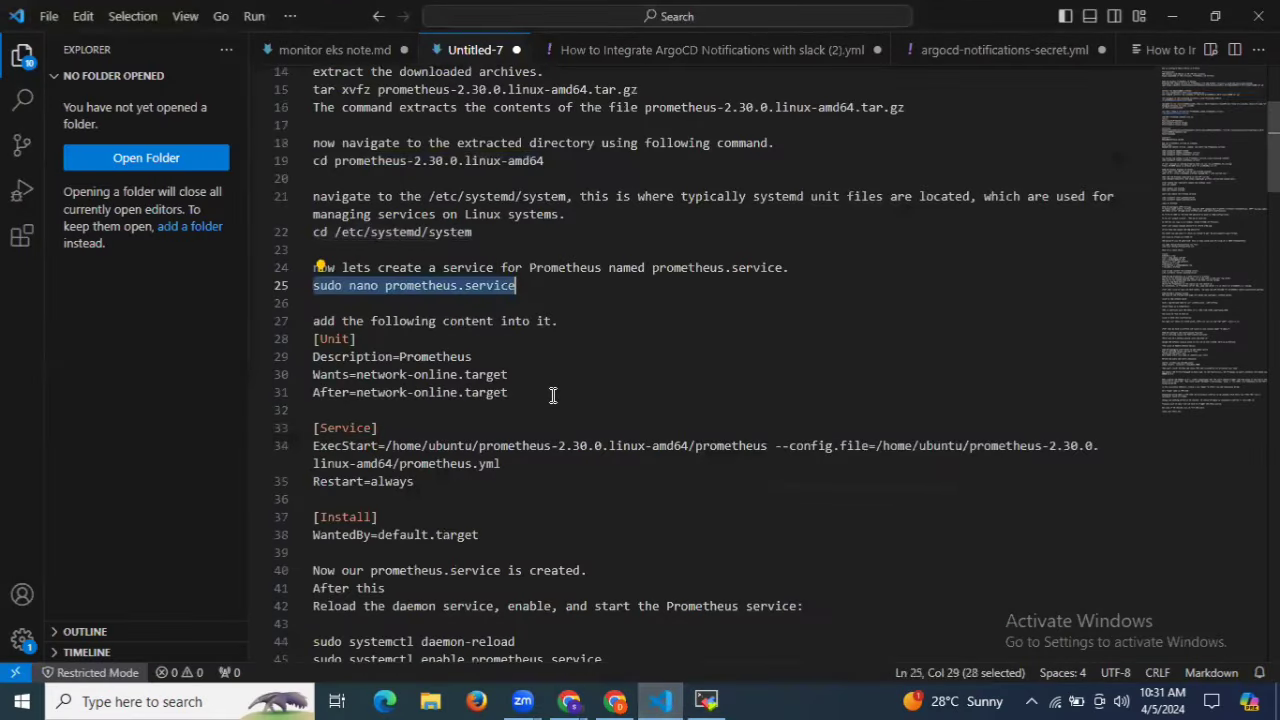
{"action": "left_click_drag", "start_coordinate": [314, 291], "coordinate": [588, 494]}
{"action": "key", "text": "ctrl+c"}
{"action": "left_click", "coordinate": [706, 701]}
{"action": "right_click", "coordinate": [662, 428]}
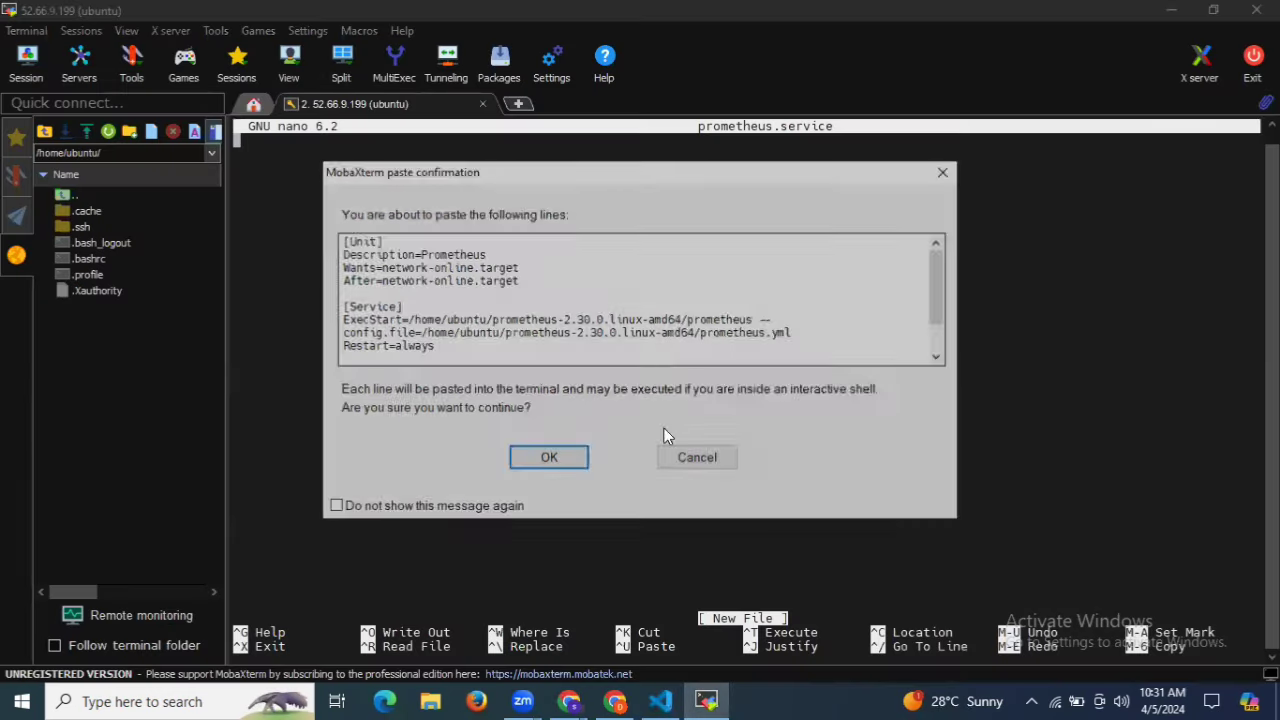
{"action": "left_click", "coordinate": [580, 459]}
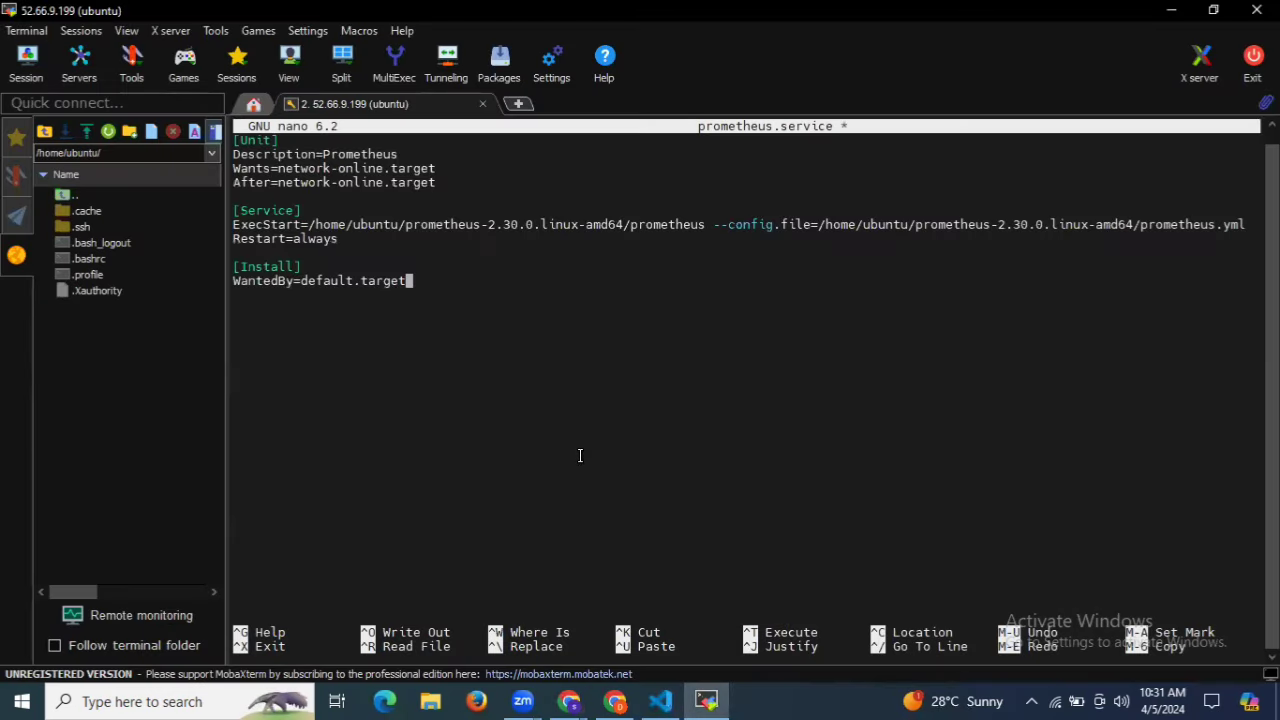
{"action": "key", "text": "ctrl+x"}
{"action": "key", "text": "y"}
{"action": "key", "text": "Return"}
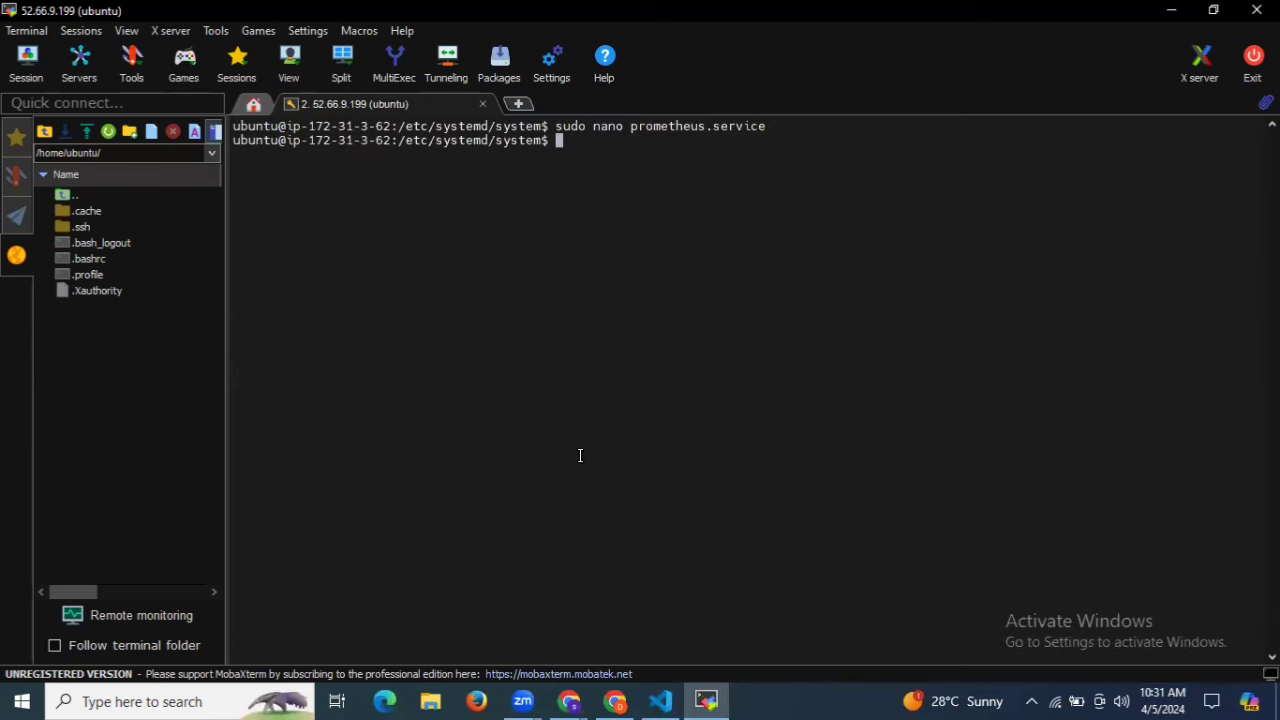
Run systemctl daemon-reload and enable prometheus.service
{"action": "left_click", "coordinate": [660, 701]}
{"action": "scroll", "coordinate": [643, 404], "scroll_direction": "down", "scroll_amount": 3}
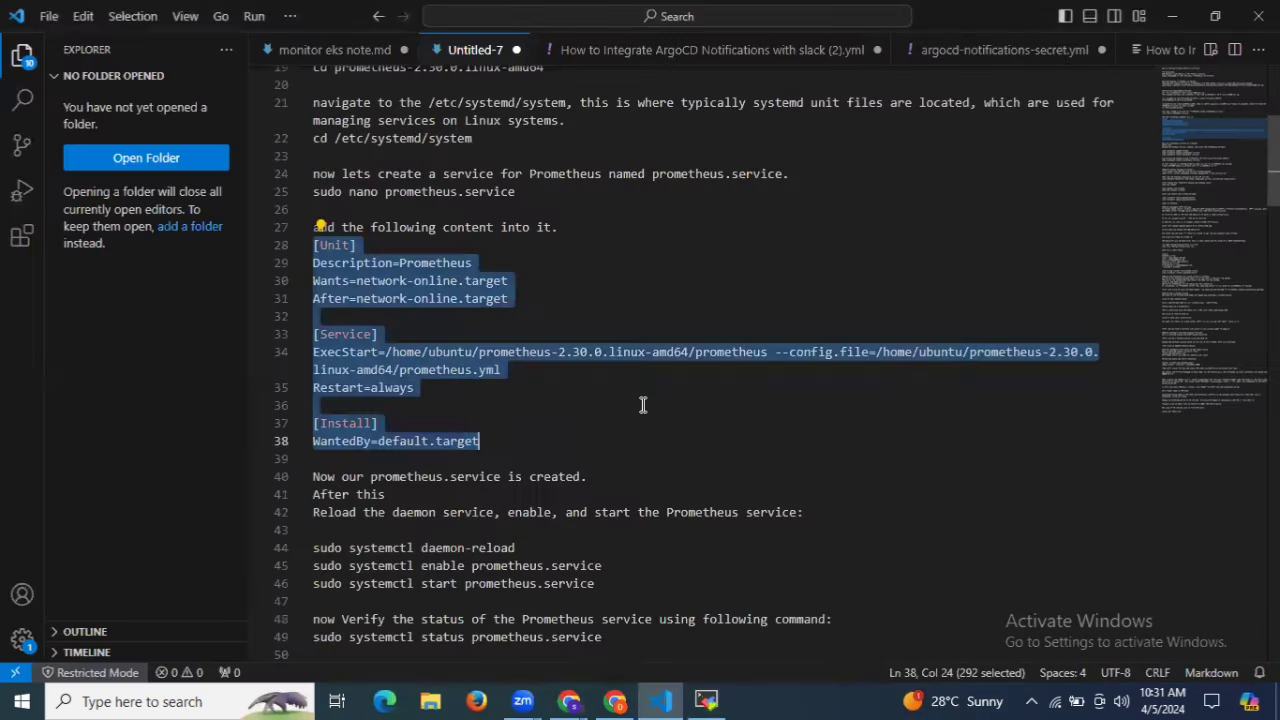
{"action": "scroll", "coordinate": [643, 404], "scroll_direction": "down", "scroll_amount": 3}
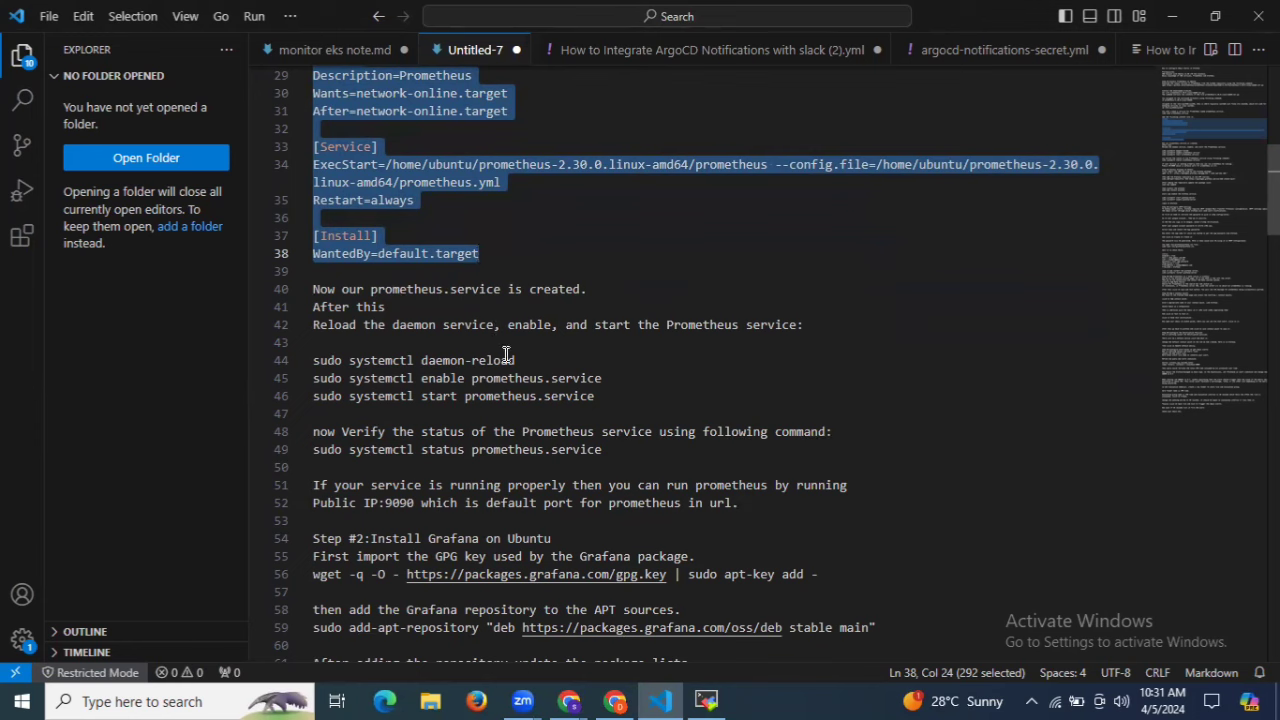
{"action": "triple_click", "coordinate": [450, 364]}
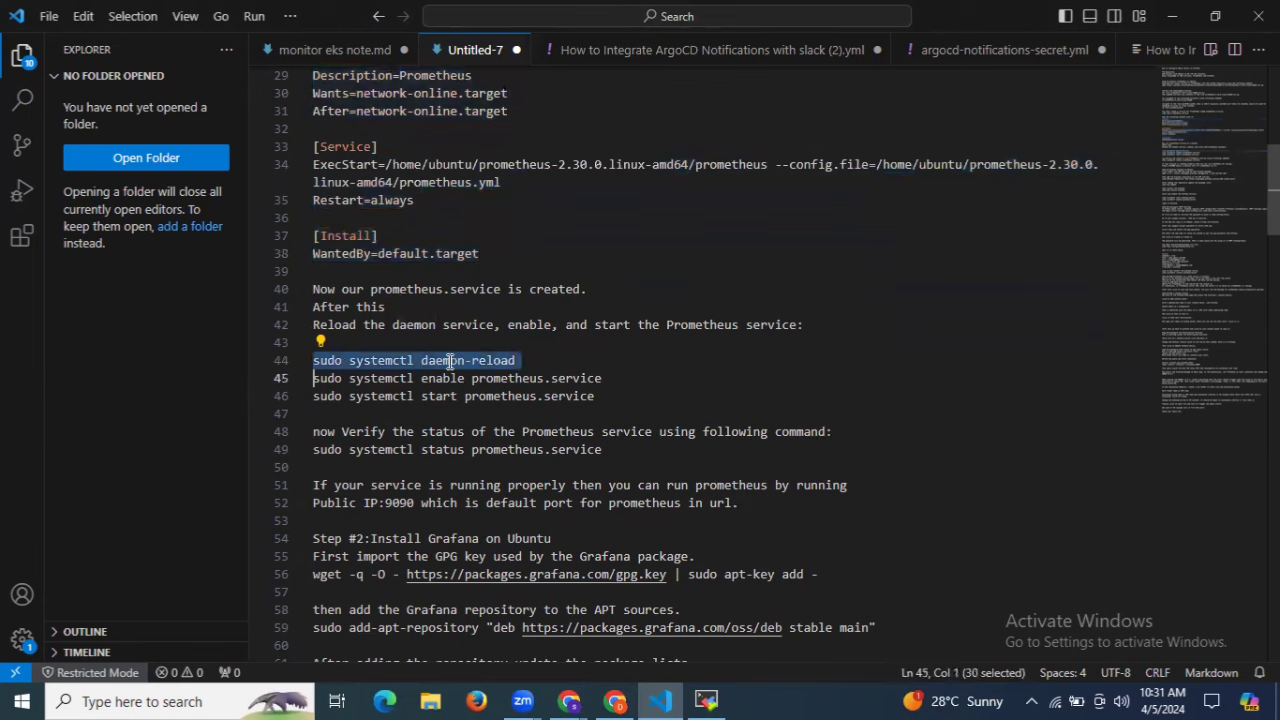
{"action": "left_click", "coordinate": [706, 700]}
{"action": "key", "text": "Return"}
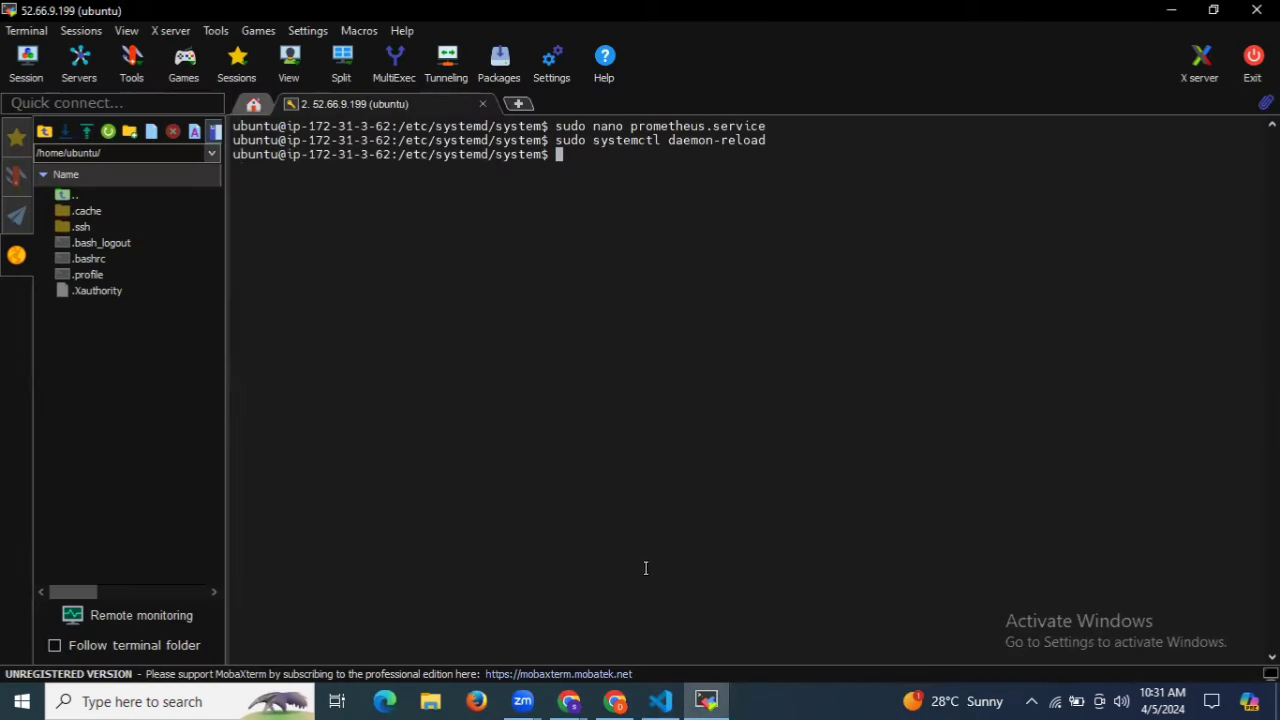
{"action": "left_click", "coordinate": [660, 700]}
{"action": "triple_click", "coordinate": [466, 380]}
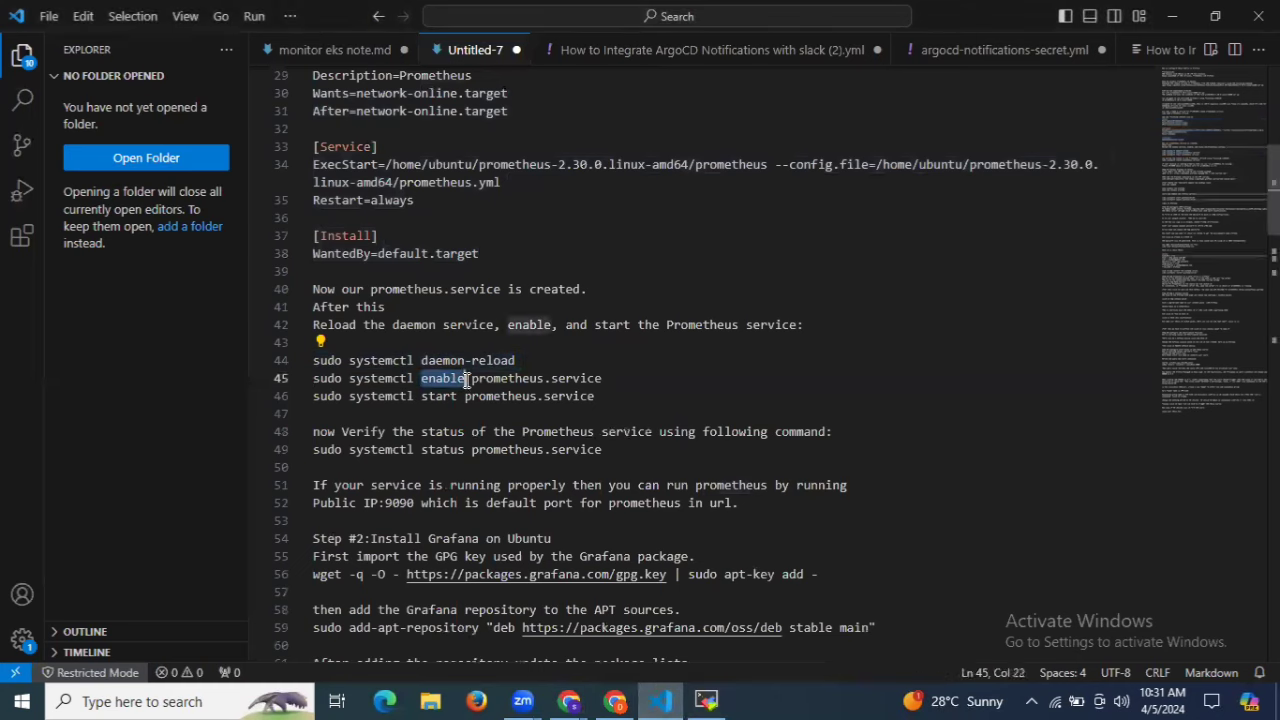
{"action": "left_click", "coordinate": [706, 700]}
{"action": "right_click", "coordinate": [695, 375]}
{"action": "key", "text": "Return"}
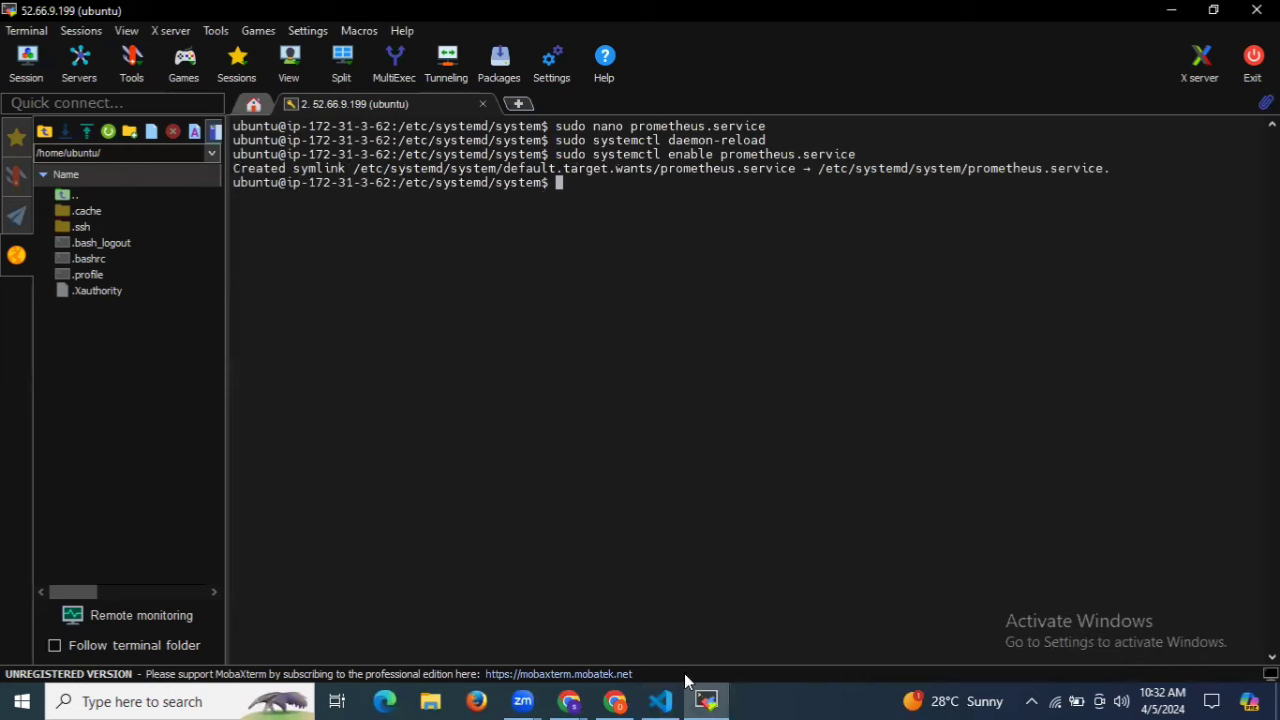
Start the service with sudo systemctl start prometheus.service
{"action": "left_click", "coordinate": [660, 701]}
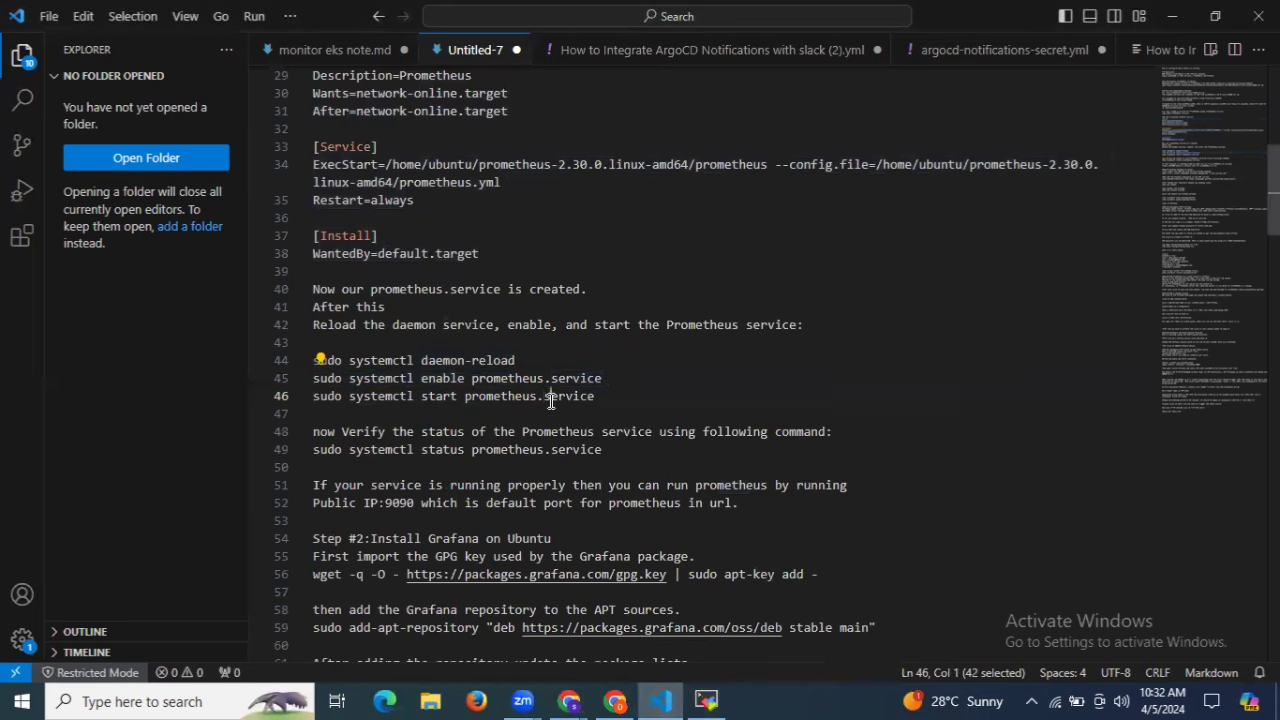
{"action": "triple_click", "coordinate": [550, 400]}
{"action": "key", "text": "ctrl+c"}
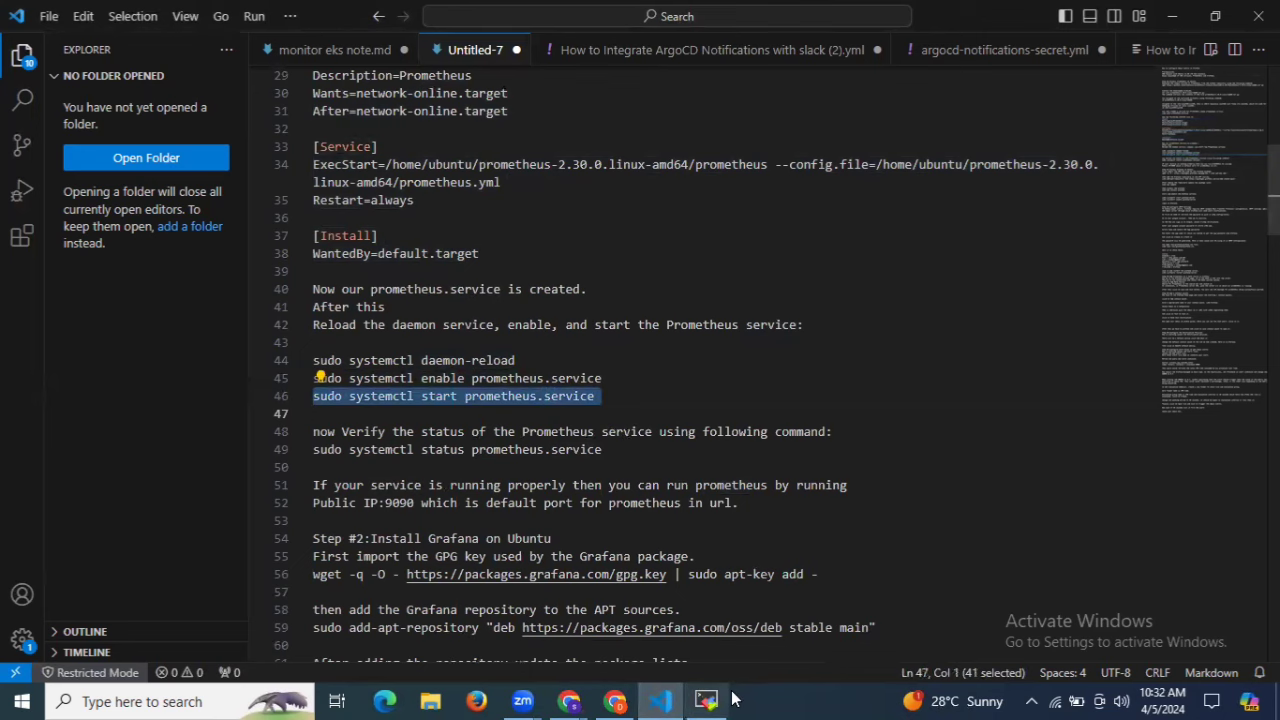
{"action": "left_click", "coordinate": [706, 701]}
{"action": "right_click", "coordinate": [682, 390]}
{"action": "key", "text": "Return"}
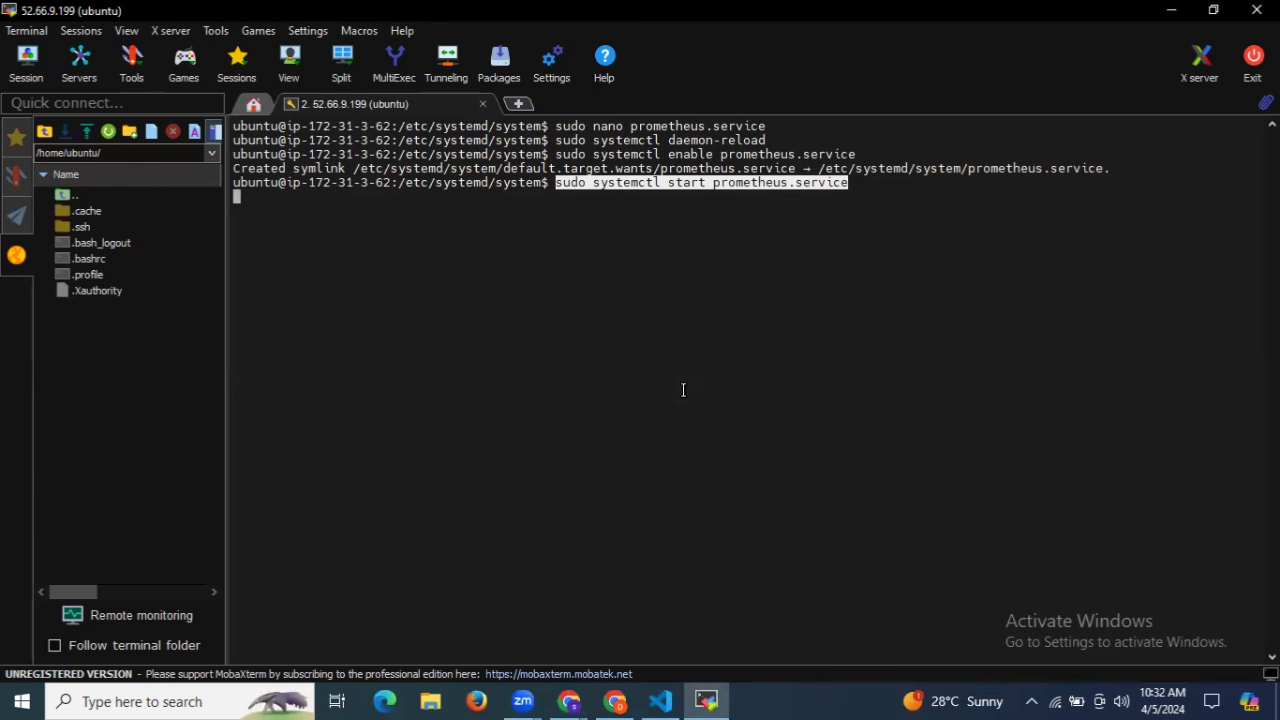
Turn the previous start command into a status check for prometheus.service and run it
{"action": "key", "text": "Up"}
{"action": "key", "text": "Left"}
{"action": "key", "text": "Left"}
{"action": "key", "text": "Left"}
{"action": "key", "text": "Left"}
{"action": "key", "text": "Left"}
{"action": "key", "text": "Left"}
{"action": "key", "text": "Left"}
{"action": "key", "text": "Left"}
{"action": "key", "text": "Left"}
{"action": "key", "text": "Left"}
{"action": "key", "text": "Left"}
{"action": "key", "text": "Left"}
{"action": "key", "text": "Left"}
{"action": "key", "text": "Left"}
{"action": "key", "text": "Left"}
{"action": "key", "text": "Left"}
{"action": "key", "text": "Left"}
{"action": "key", "text": "Left"}
{"action": "key", "text": "Left"}
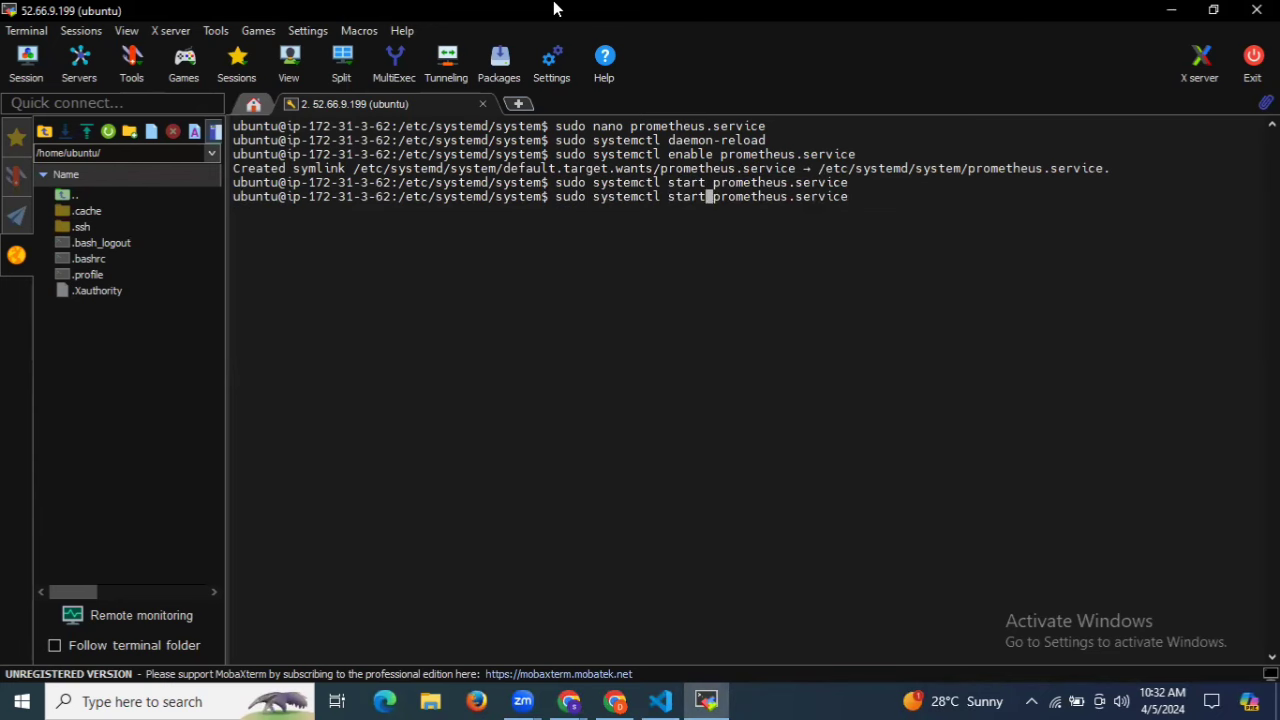
{"action": "key", "text": "BackSpace"}
{"action": "key", "text": "BackSpace"}
{"action": "type", "text": "tus"}
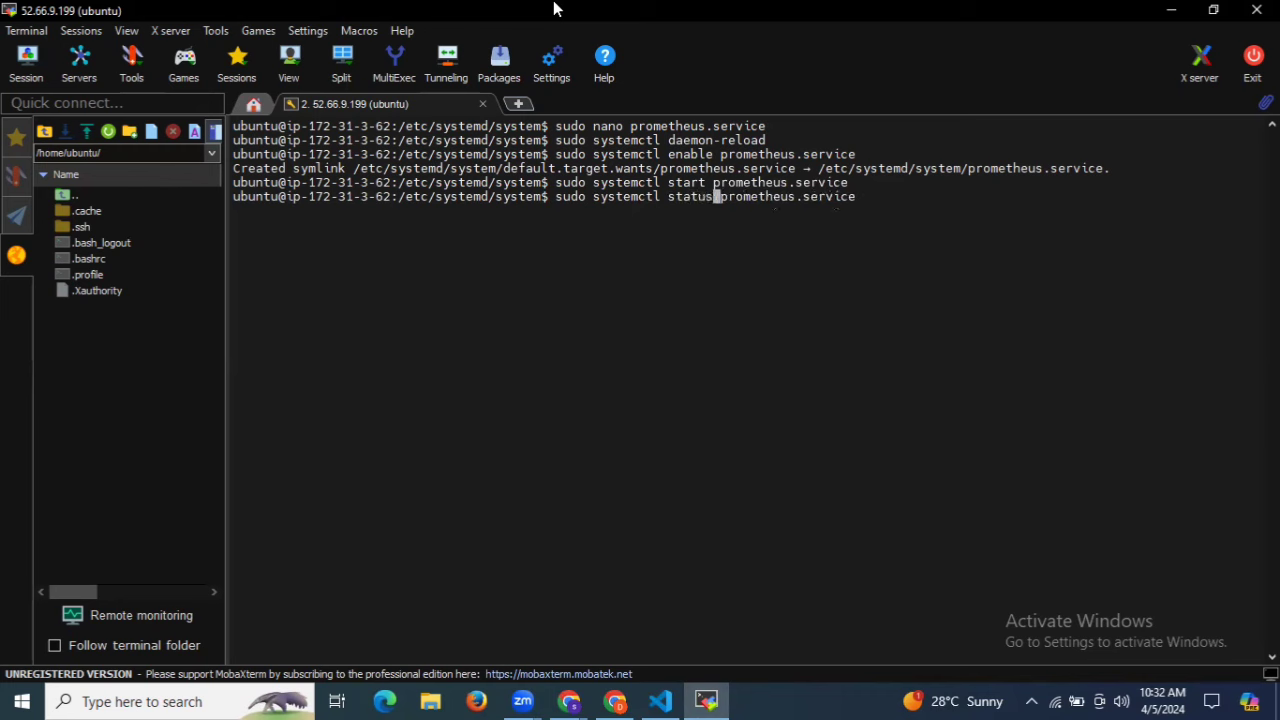
{"action": "key", "text": "Return"}
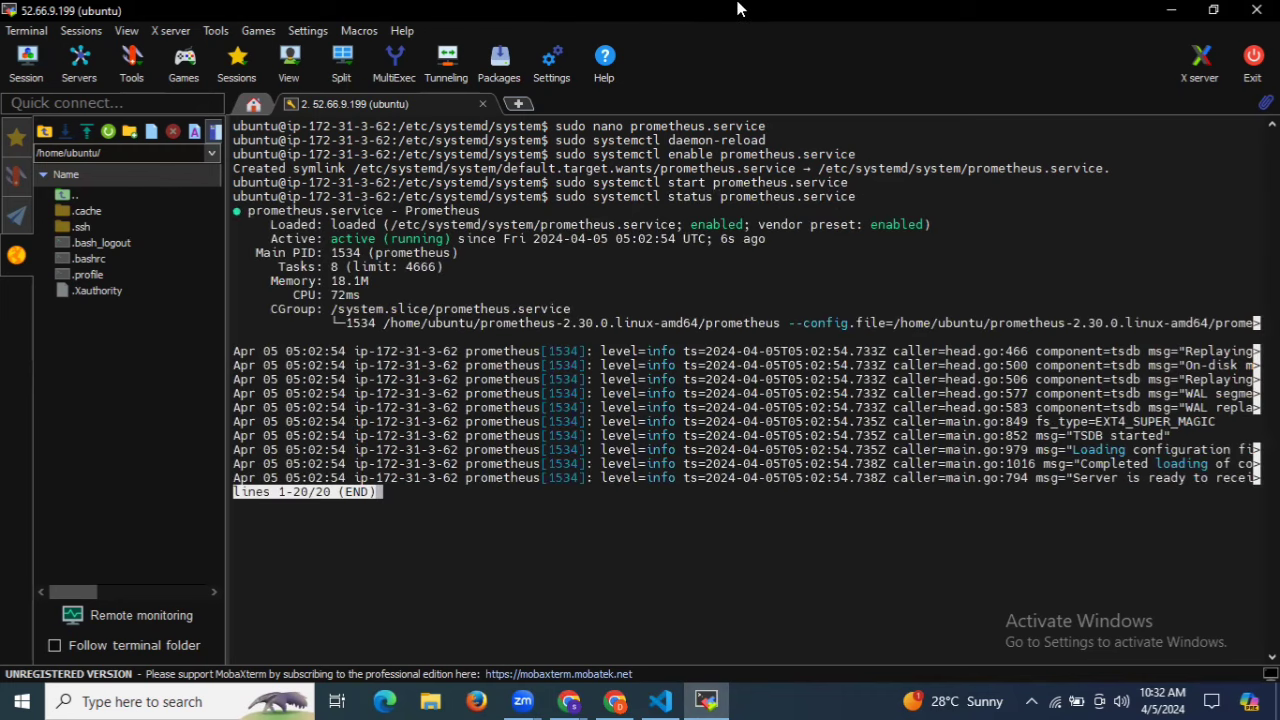
Verify the 'Active: active (running)' line, exit the status pager with Ctrl+Z, and clear the terminal
{"action": "left_click_drag", "start_coordinate": [263, 244], "coordinate": [387, 253]}
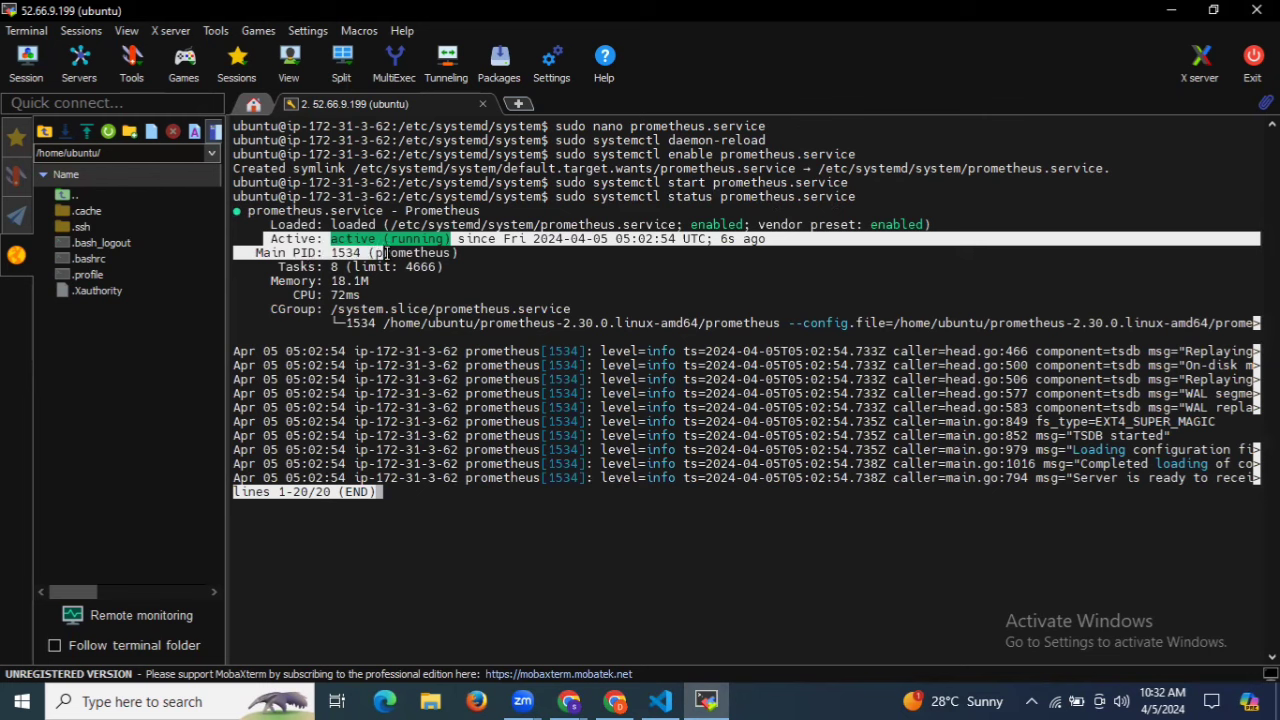
{"action": "left_click", "coordinate": [482, 528]}
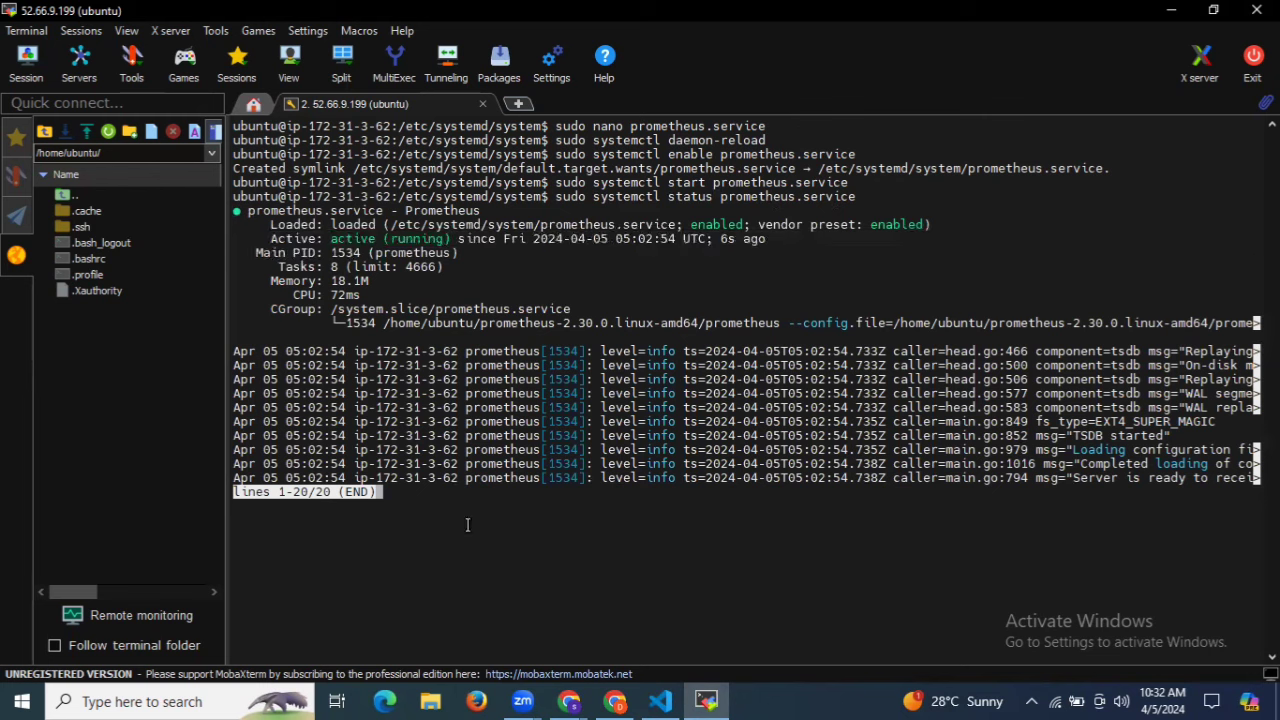
{"action": "key", "text": "ctrl+z"}
{"action": "type", "text": "clea"}
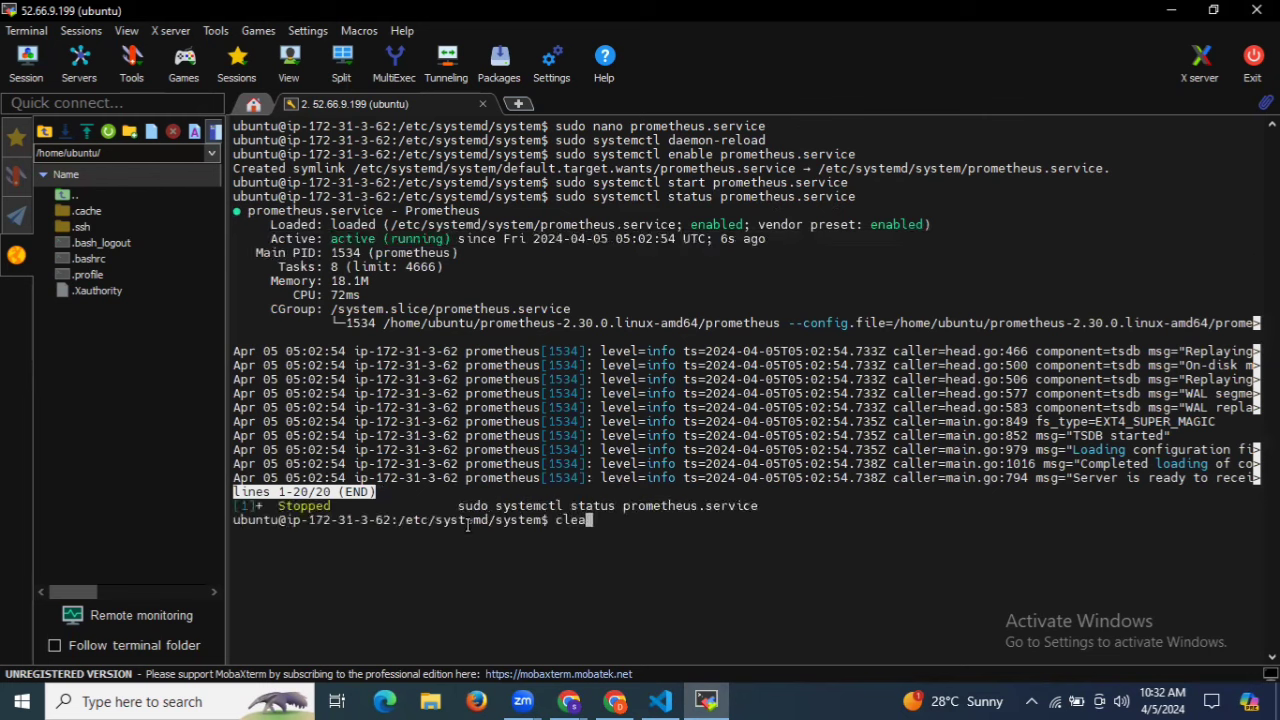
{"action": "type", "text": "r"}
{"action": "key", "text": "Return"}
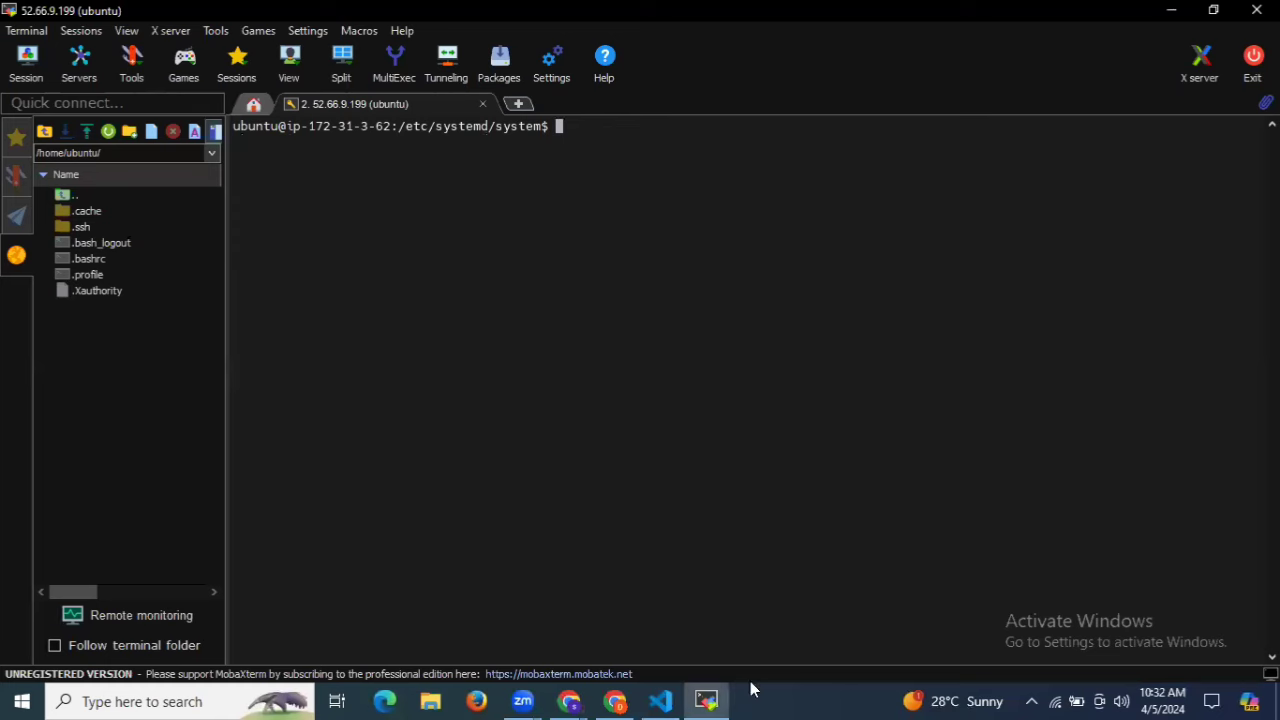
{"action": "left_click", "coordinate": [660, 701]}
{"action": "scroll", "coordinate": [678, 340], "scroll_direction": "down", "scroll_amount": 2}
{"action": "scroll", "coordinate": [676, 341], "scroll_direction": "down", "scroll_amount": 3}
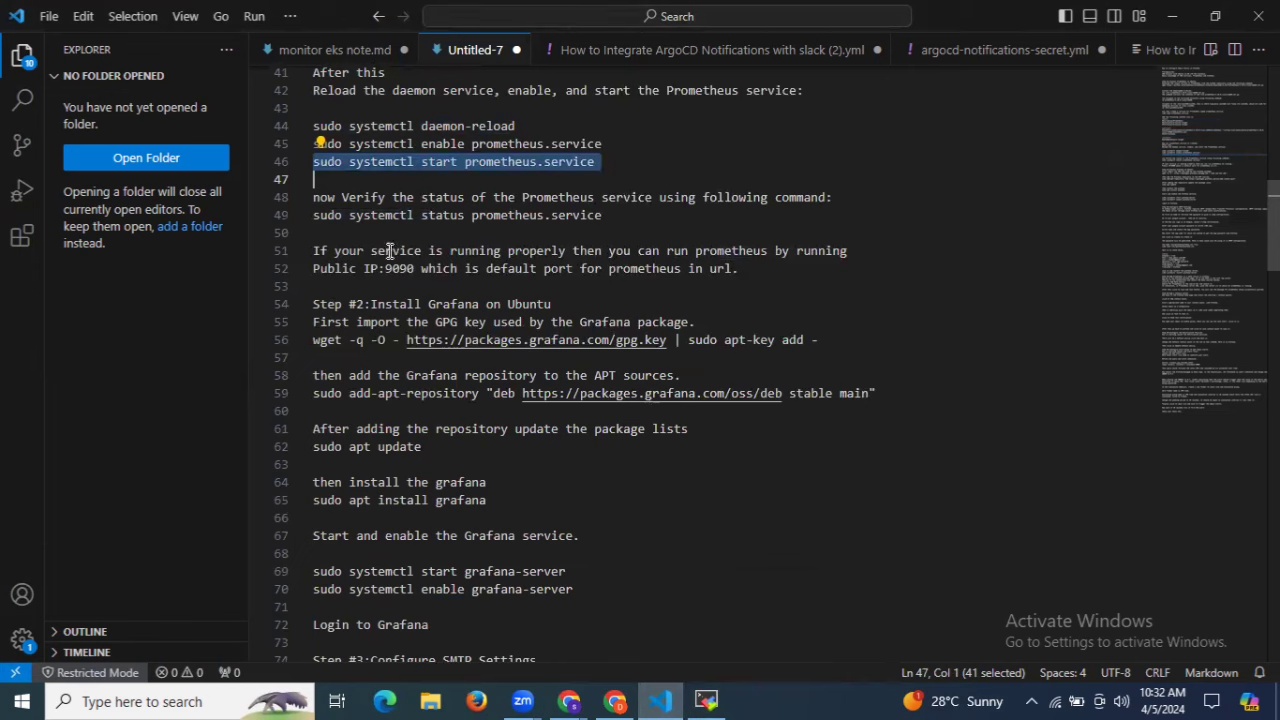
{"action": "left_click_drag", "start_coordinate": [430, 251], "coordinate": [862, 257]}
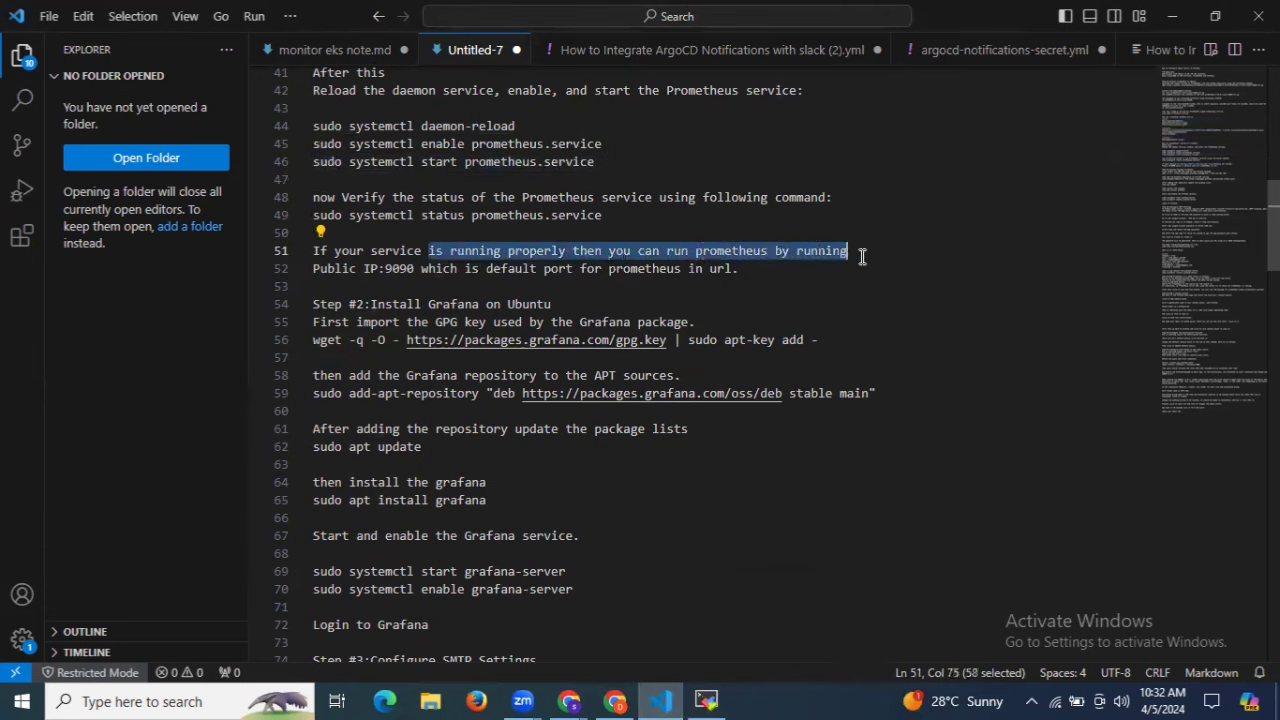
{"action": "left_click_drag", "start_coordinate": [386, 268], "coordinate": [461, 268]}
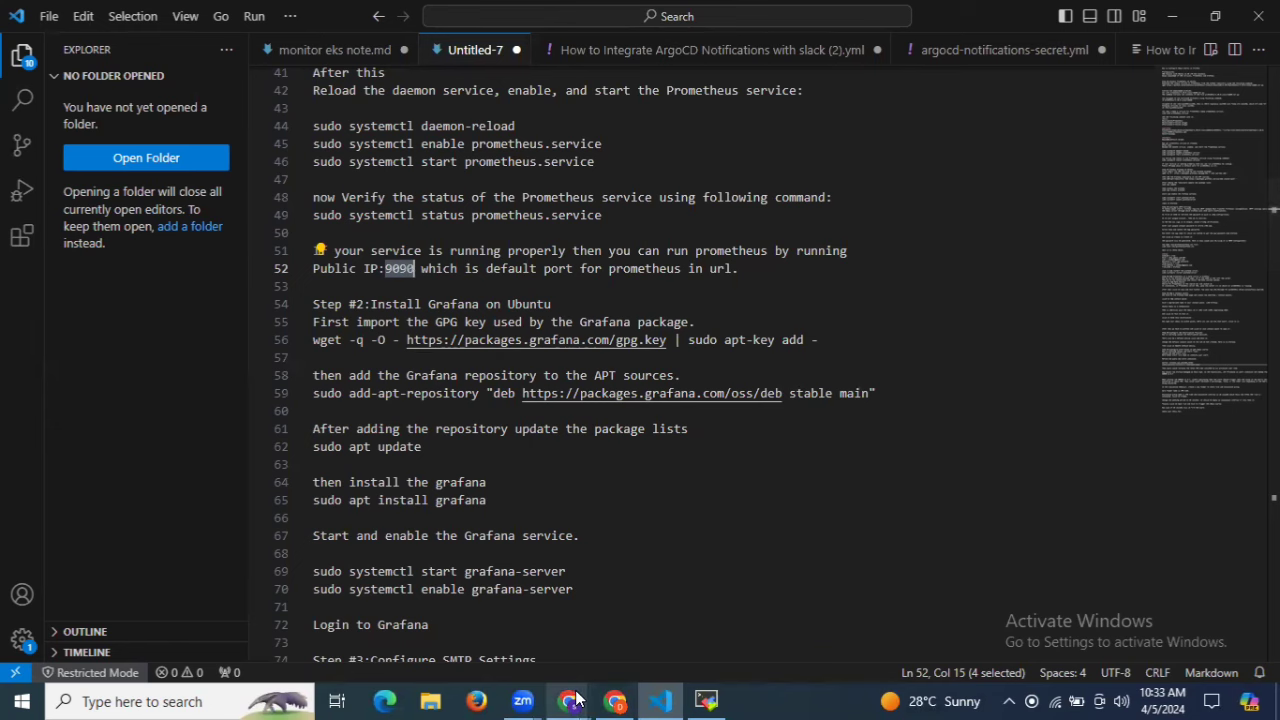
Copy the instance's public IPv4 address and load Prometheus at 52.66.9.199:9090 in a new tab
{"action": "mouse_move", "coordinate": [576, 700]}
{"action": "left_click", "coordinate": [551, 650]}
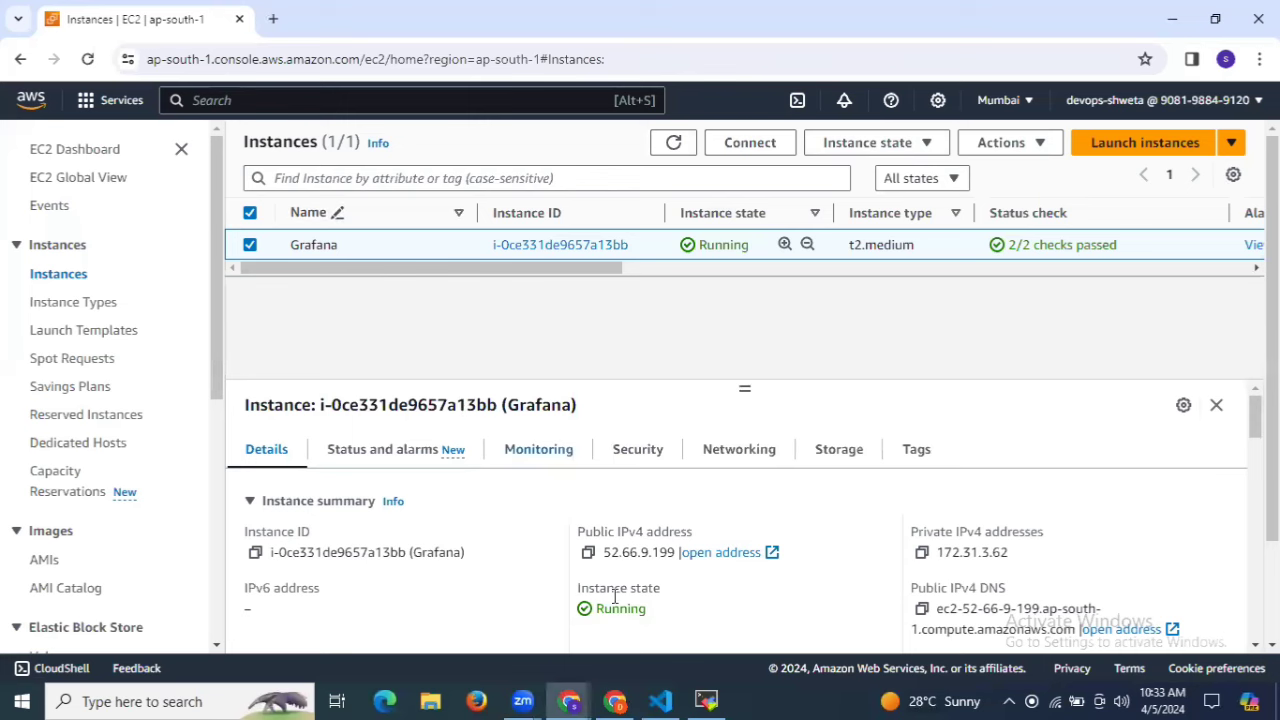
{"action": "left_click", "coordinate": [588, 552]}
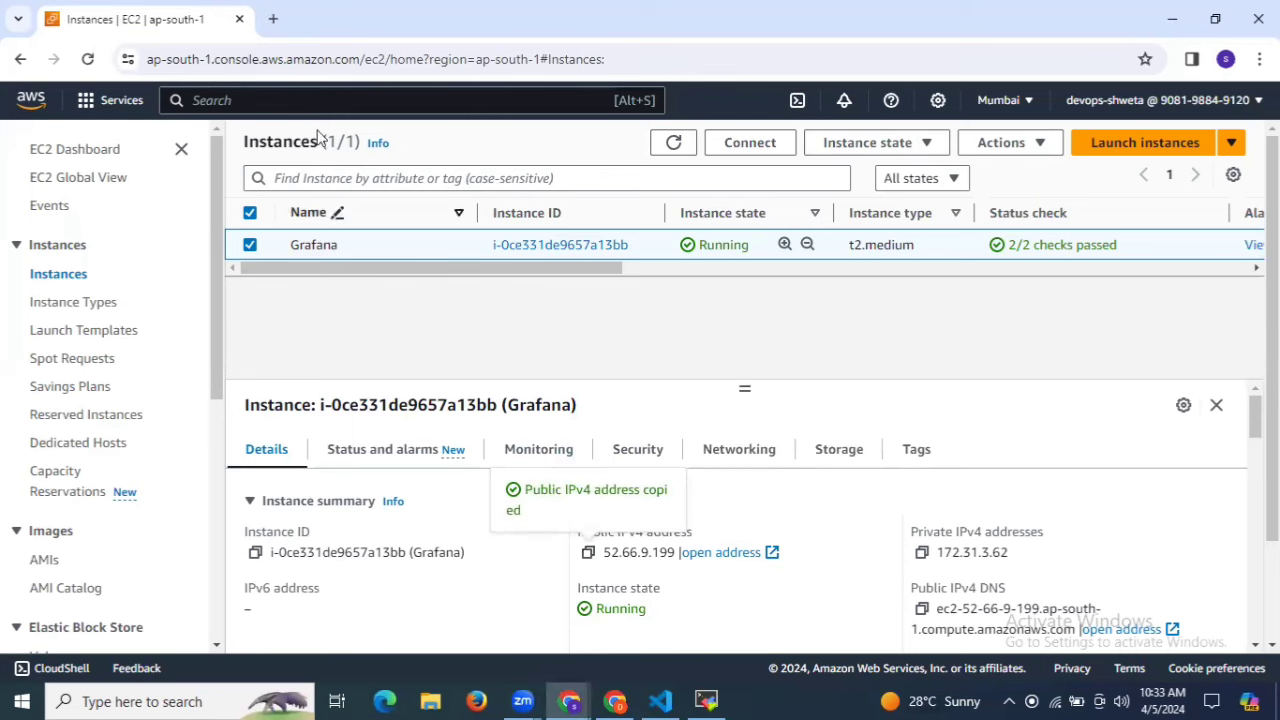
{"action": "key", "text": "ctrl+t"}
{"action": "key", "text": "ctrl+v"}
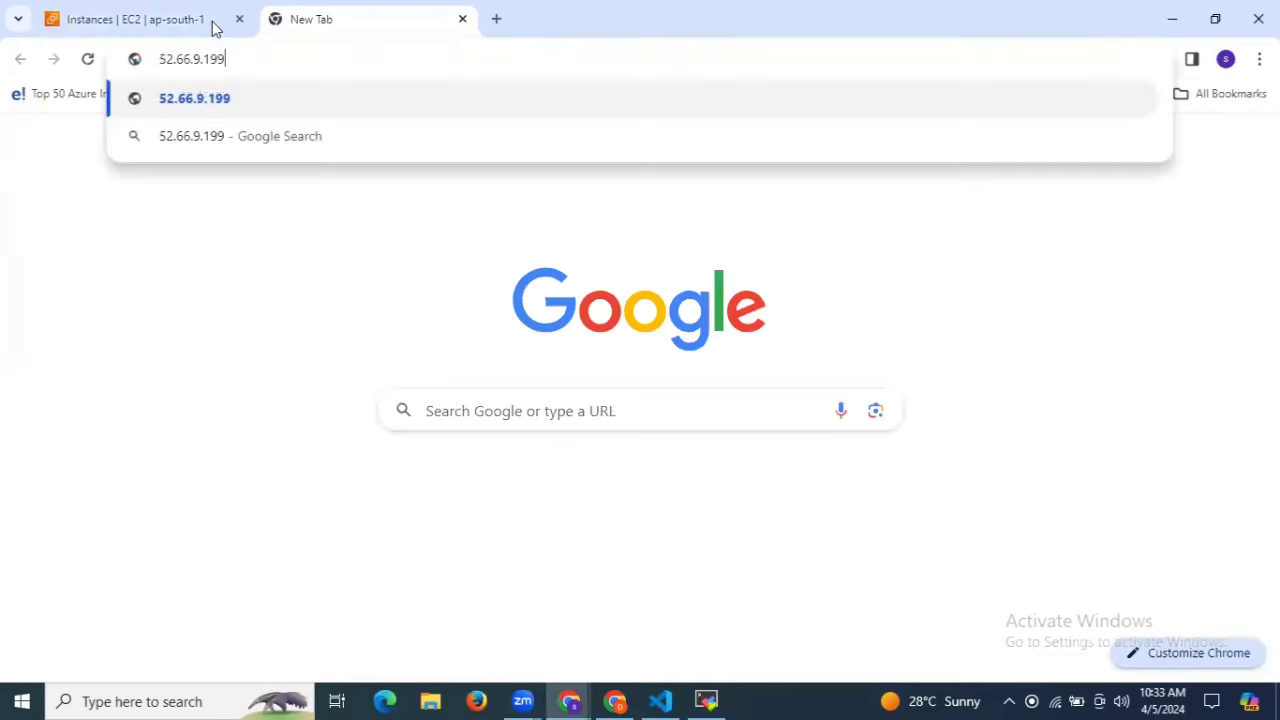
{"action": "type", "text": ":"}
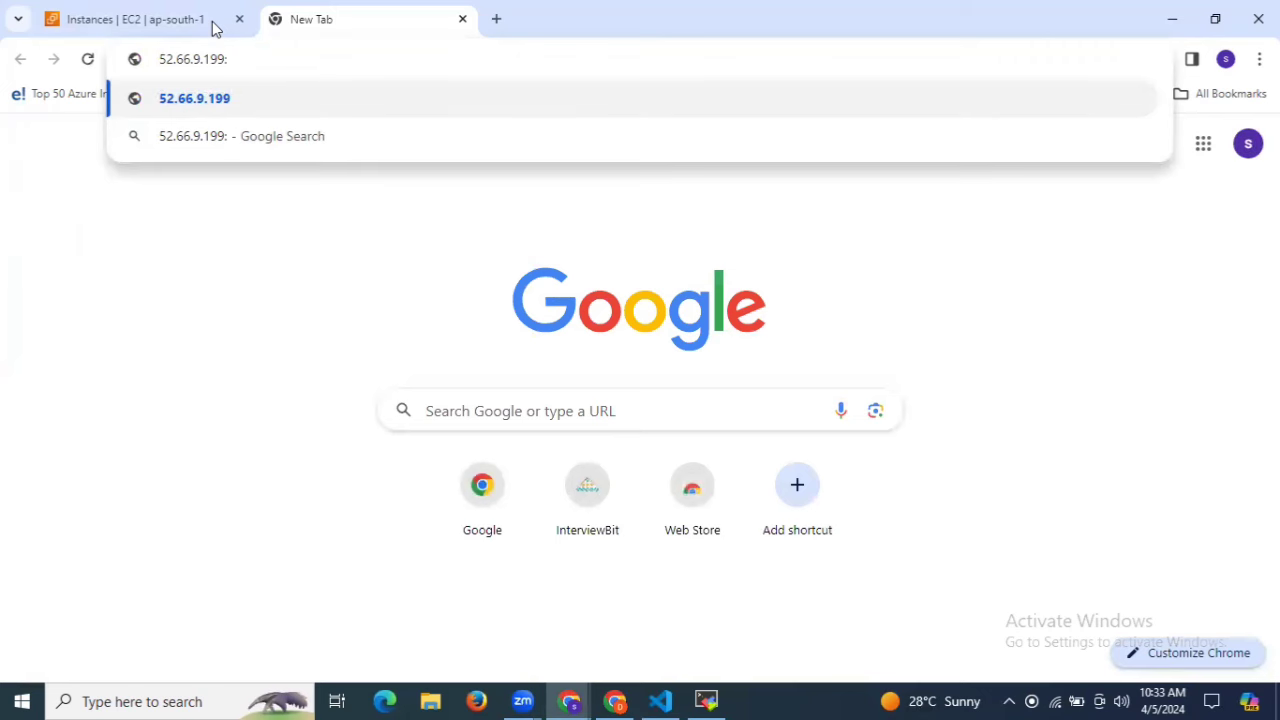
{"action": "type", "text": "9090"}
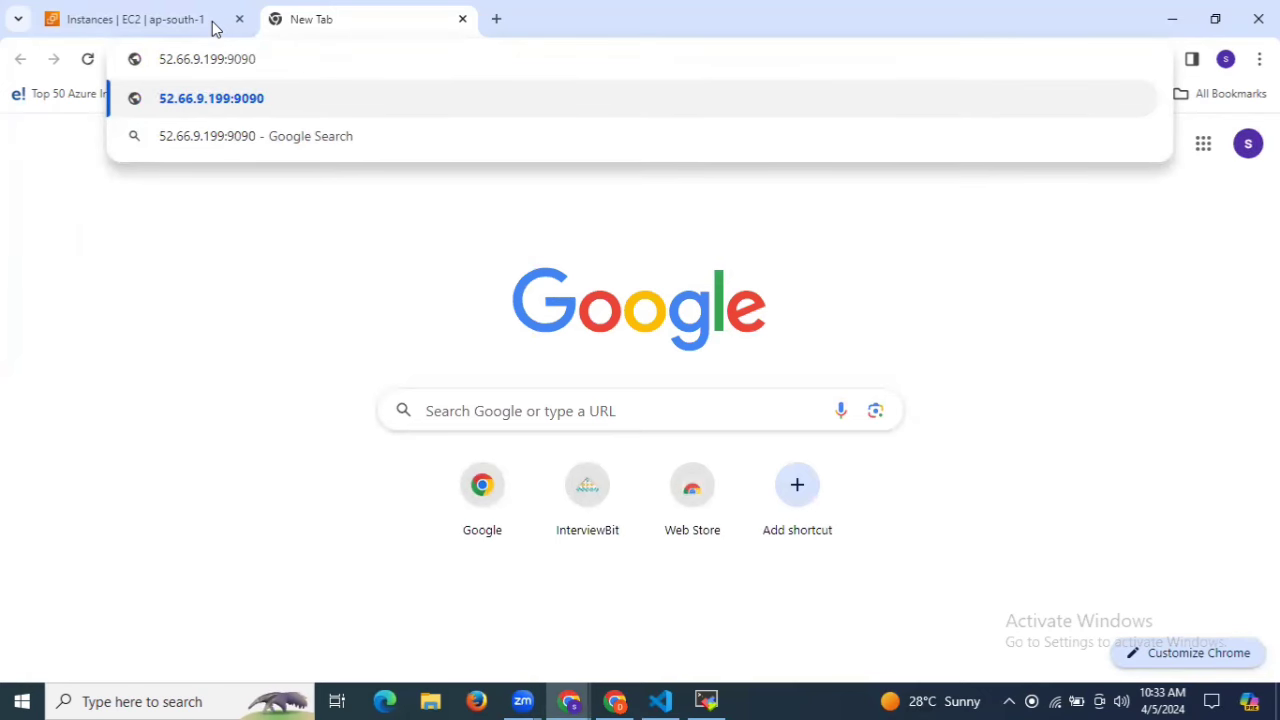
{"action": "key", "text": "Return"}
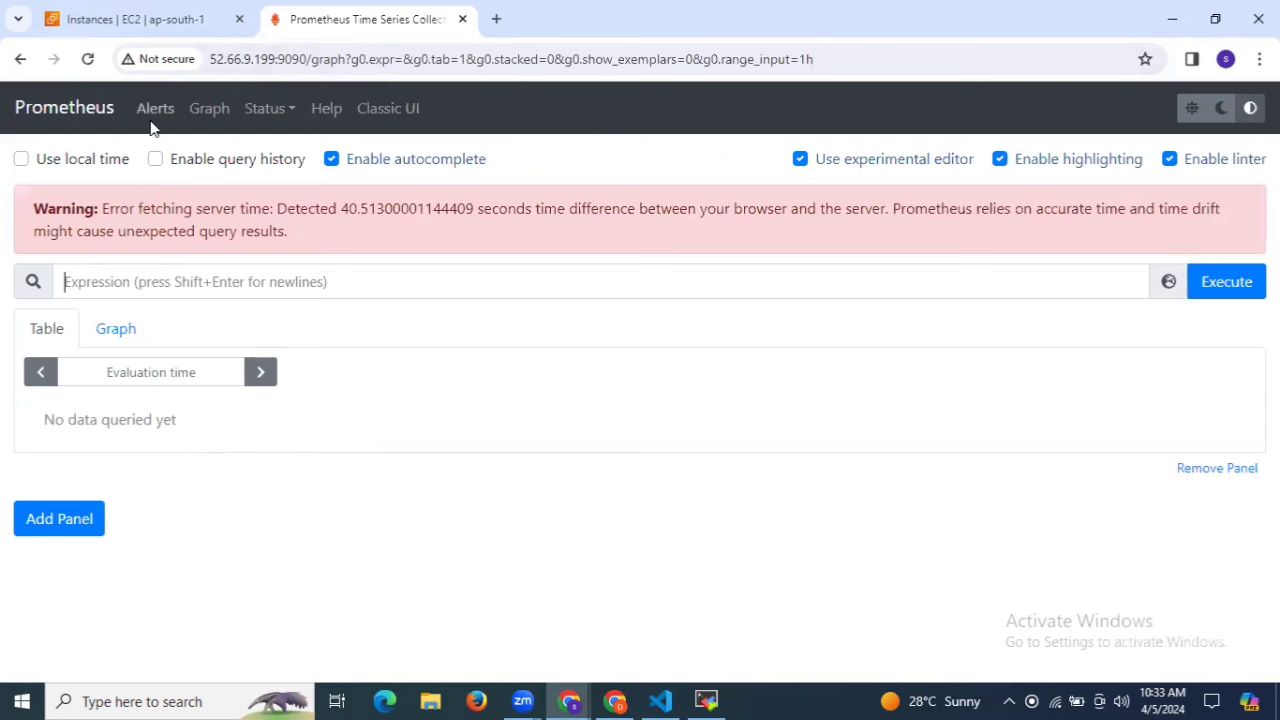
Confirm under Status > Targets that the localhost:9090/metrics target is UP (1/1)
{"action": "left_click", "coordinate": [226, 114]}
{"action": "left_click", "coordinate": [257, 114]}
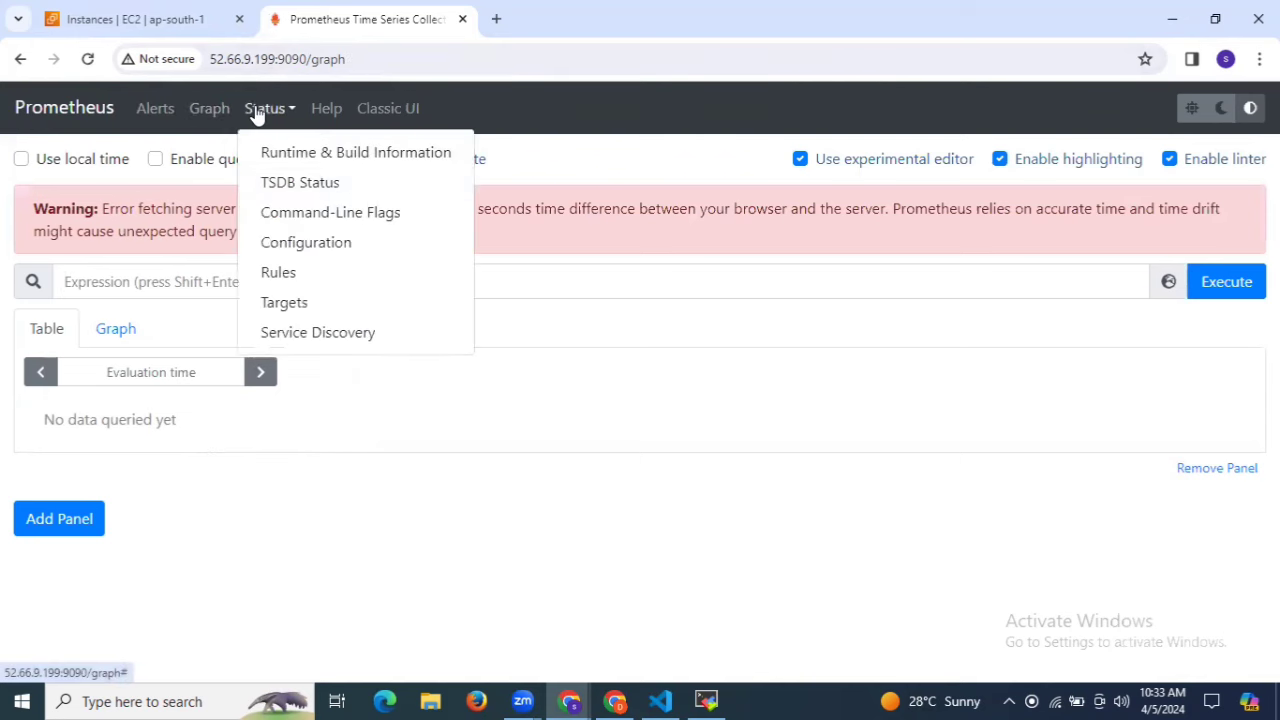
{"action": "left_click", "coordinate": [278, 303]}
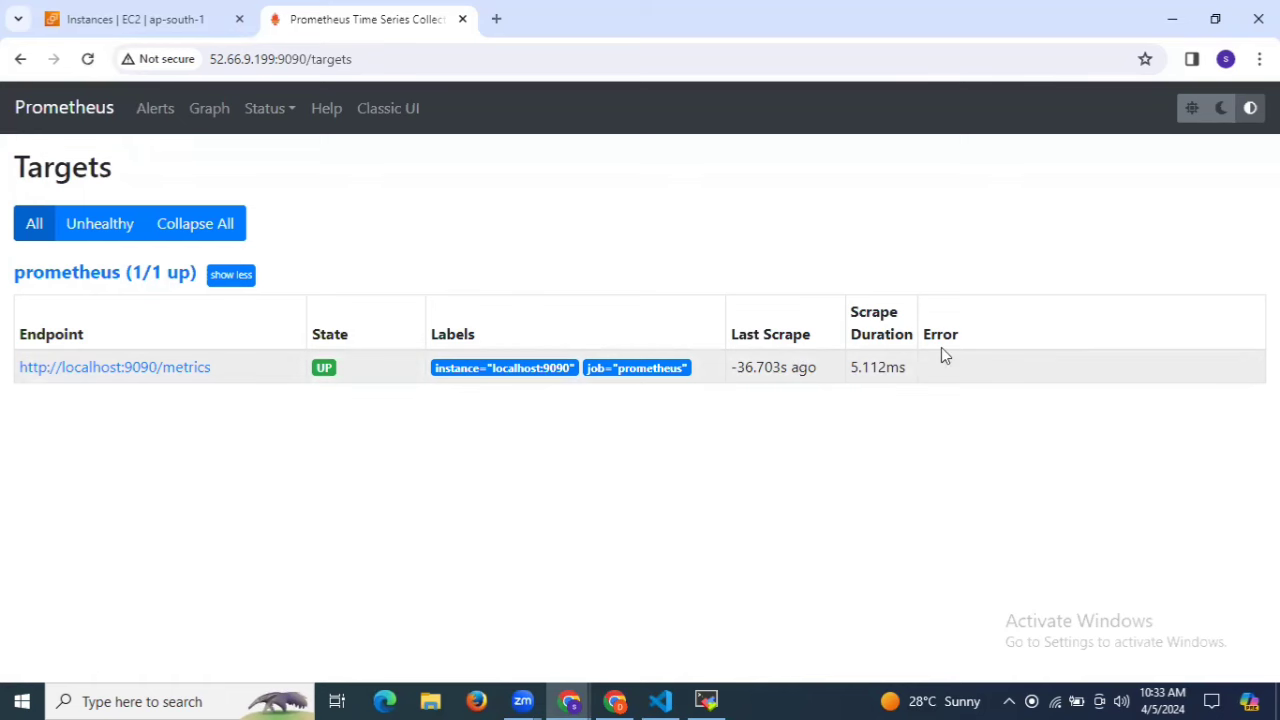
{"action": "left_click", "coordinate": [75, 113]}
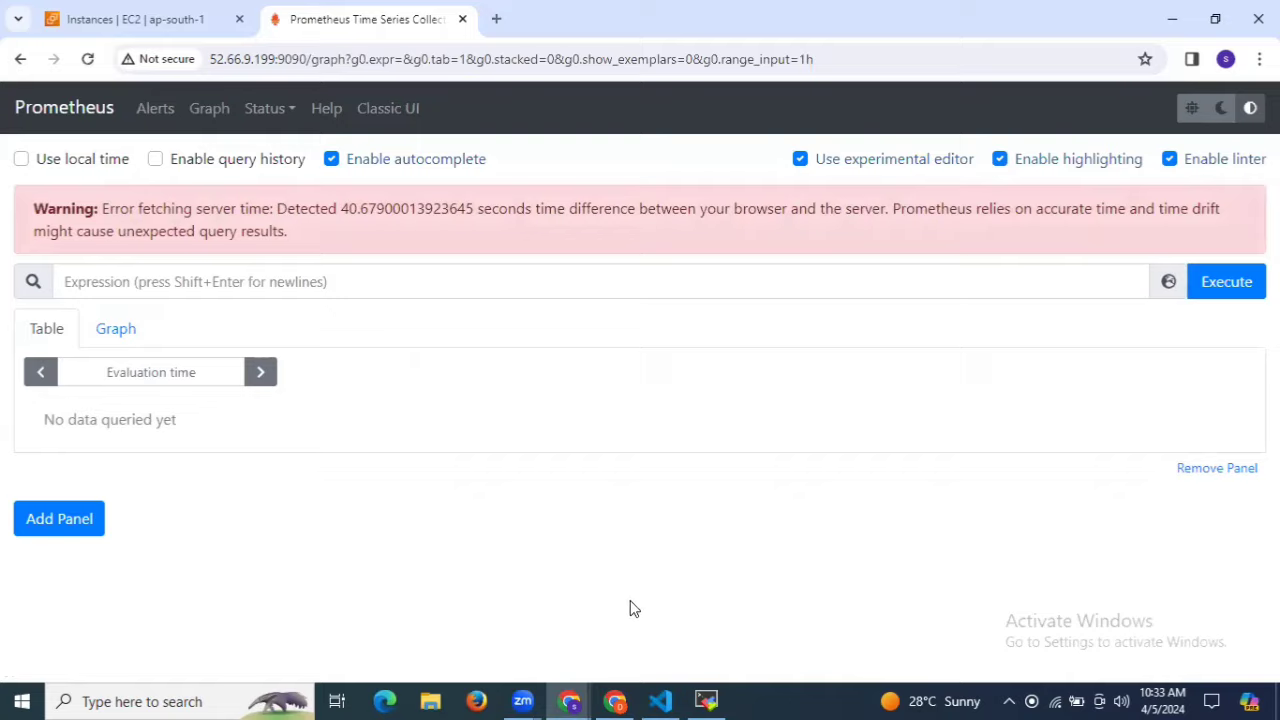
{"action": "left_click", "coordinate": [660, 701]}
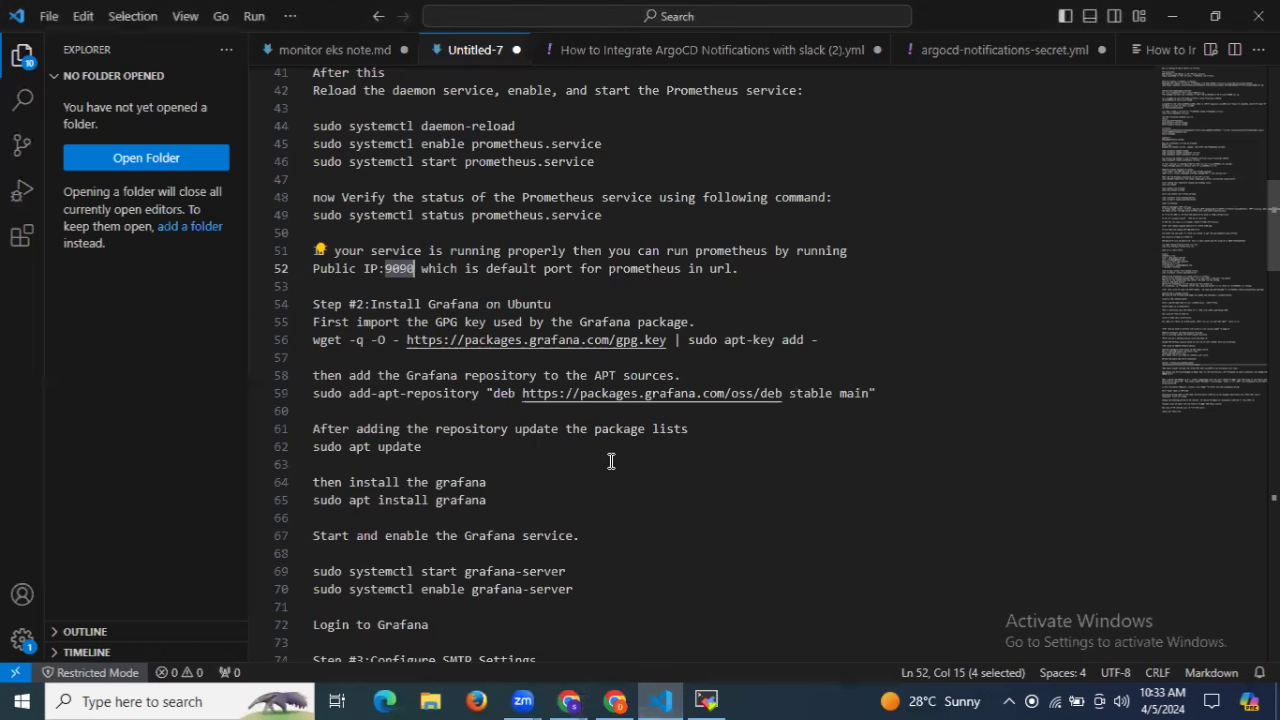
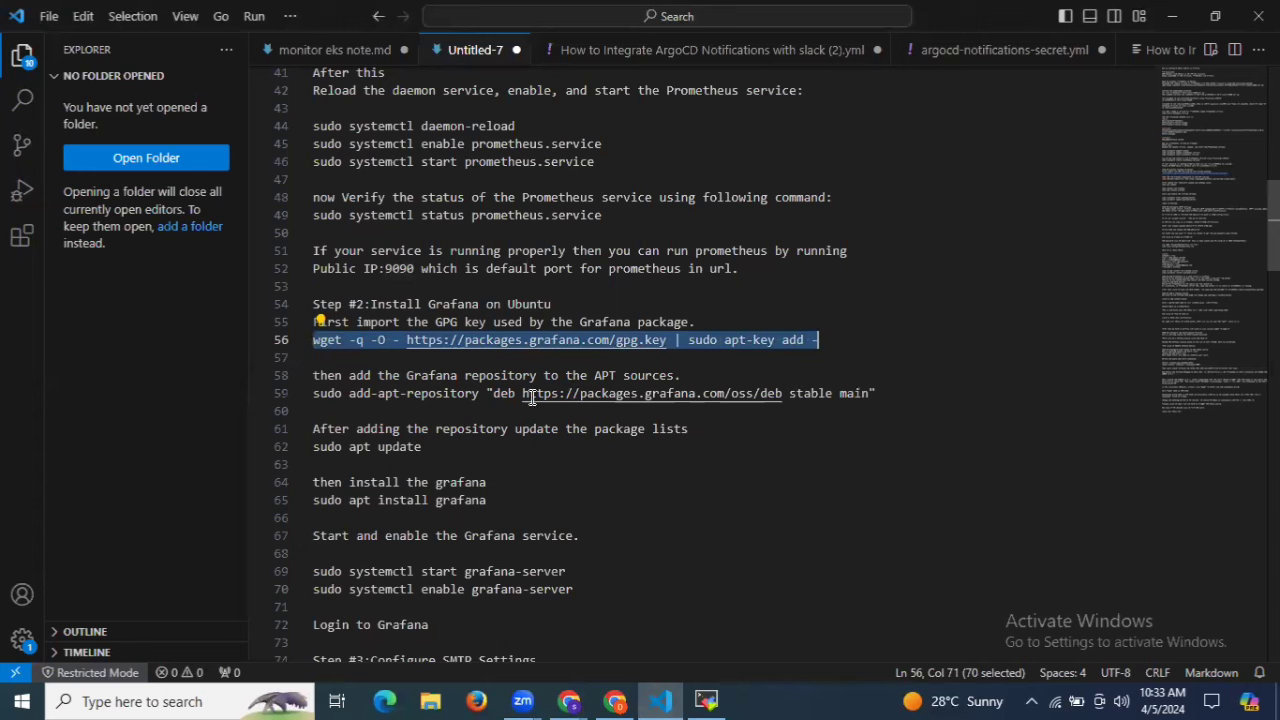
Add the Grafana package repository to the Ubuntu server with the add-apt-repository command
{"action": "left_click_drag", "start_coordinate": [313, 393], "coordinate": [918, 386]}
{"action": "key", "text": "ctrl+c"}
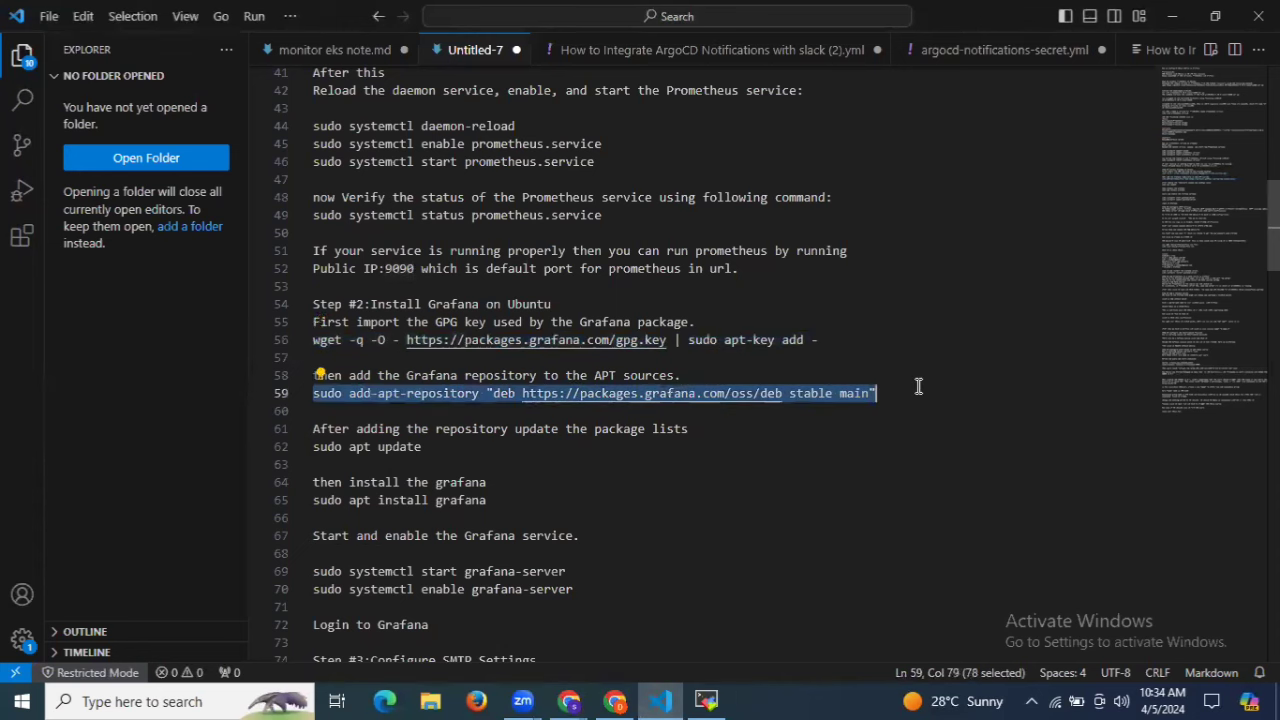
{"action": "left_click", "coordinate": [706, 701]}
{"action": "right_click", "coordinate": [718, 367]}
{"action": "key", "text": "Return"}
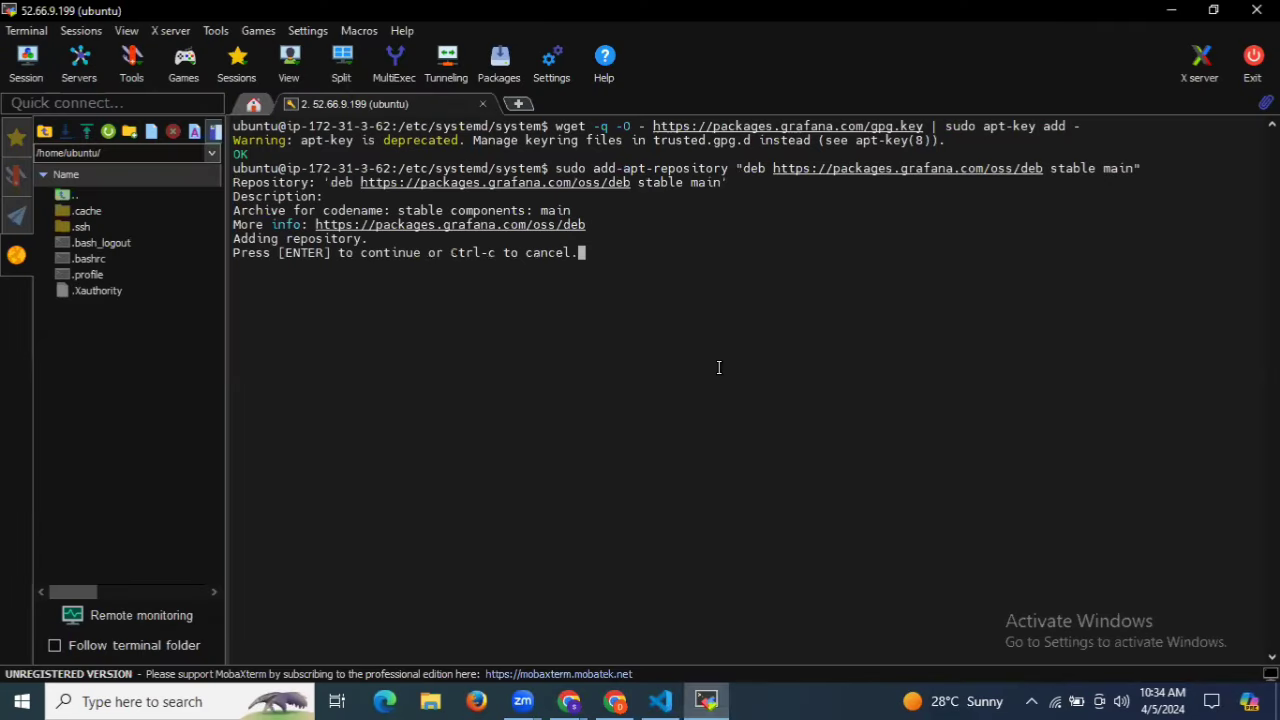
{"action": "key", "text": "Return"}
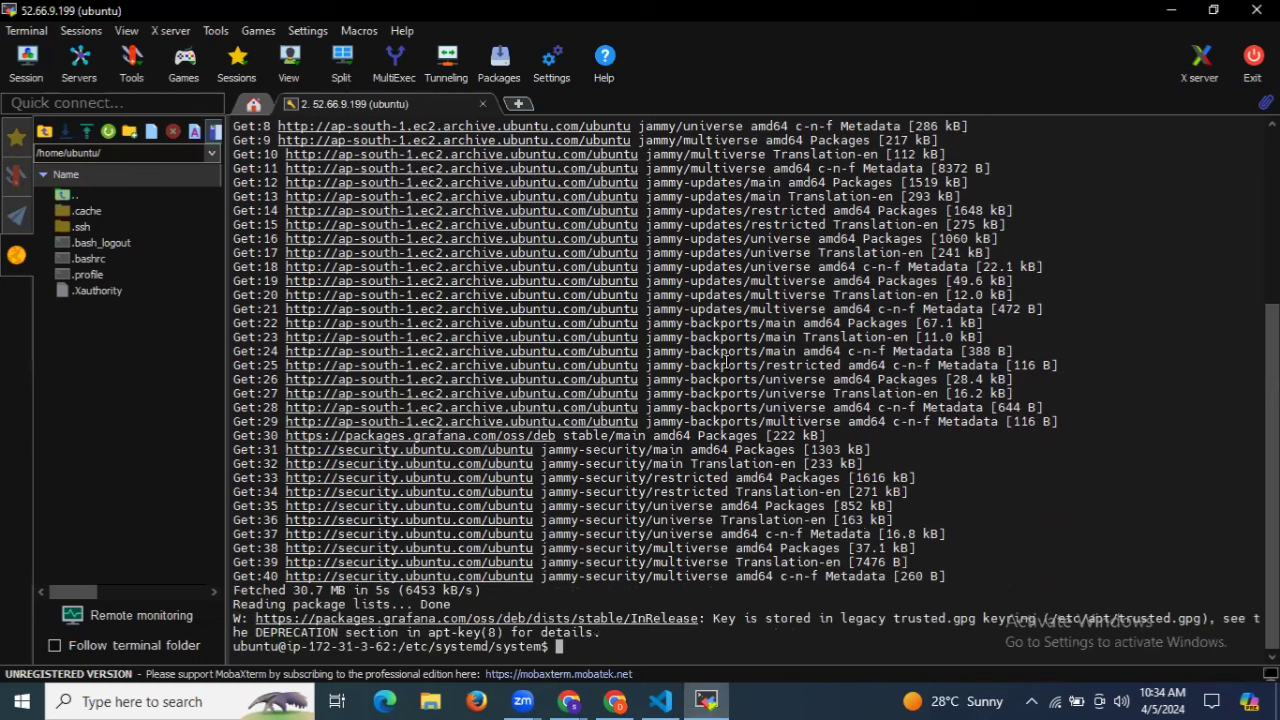
Clear the terminal and run sudo apt update to refresh the package lists
{"action": "type", "text": "clear"}
{"action": "key", "text": "Return"}
{"action": "left_click", "coordinate": [660, 701]}
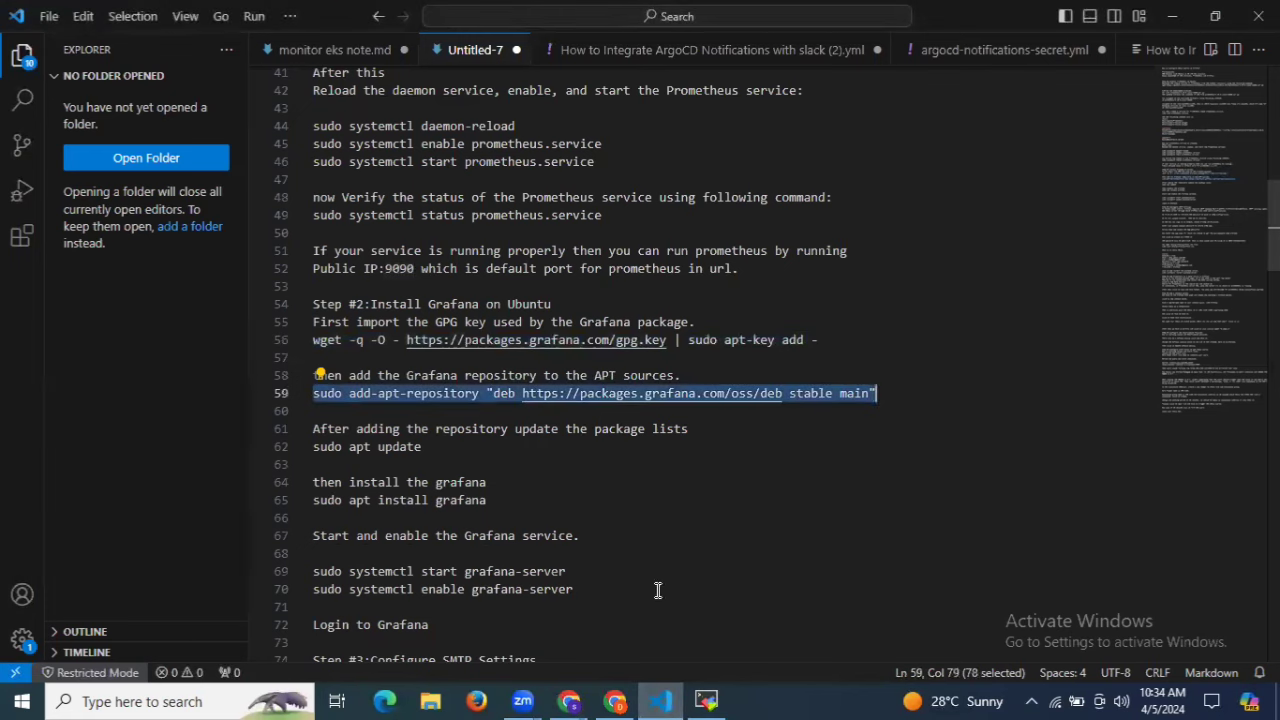
{"action": "left_click", "coordinate": [415, 447]}
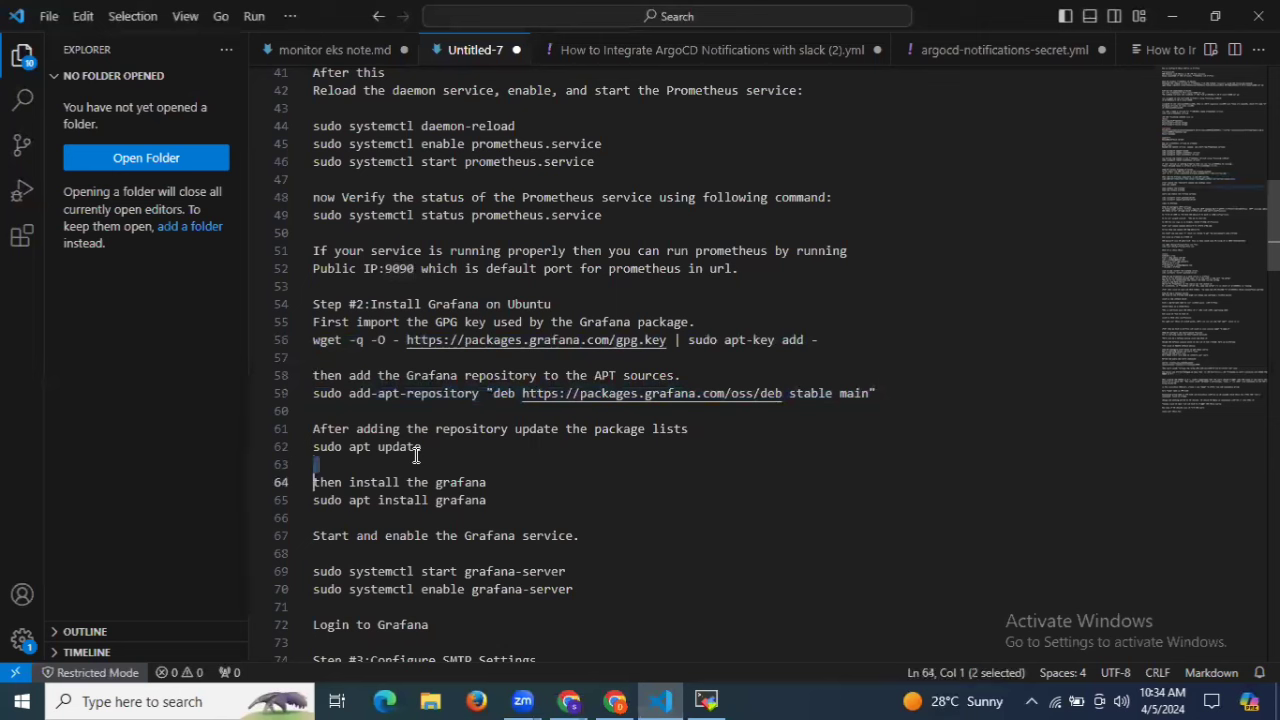
{"action": "triple_click", "coordinate": [415, 447]}
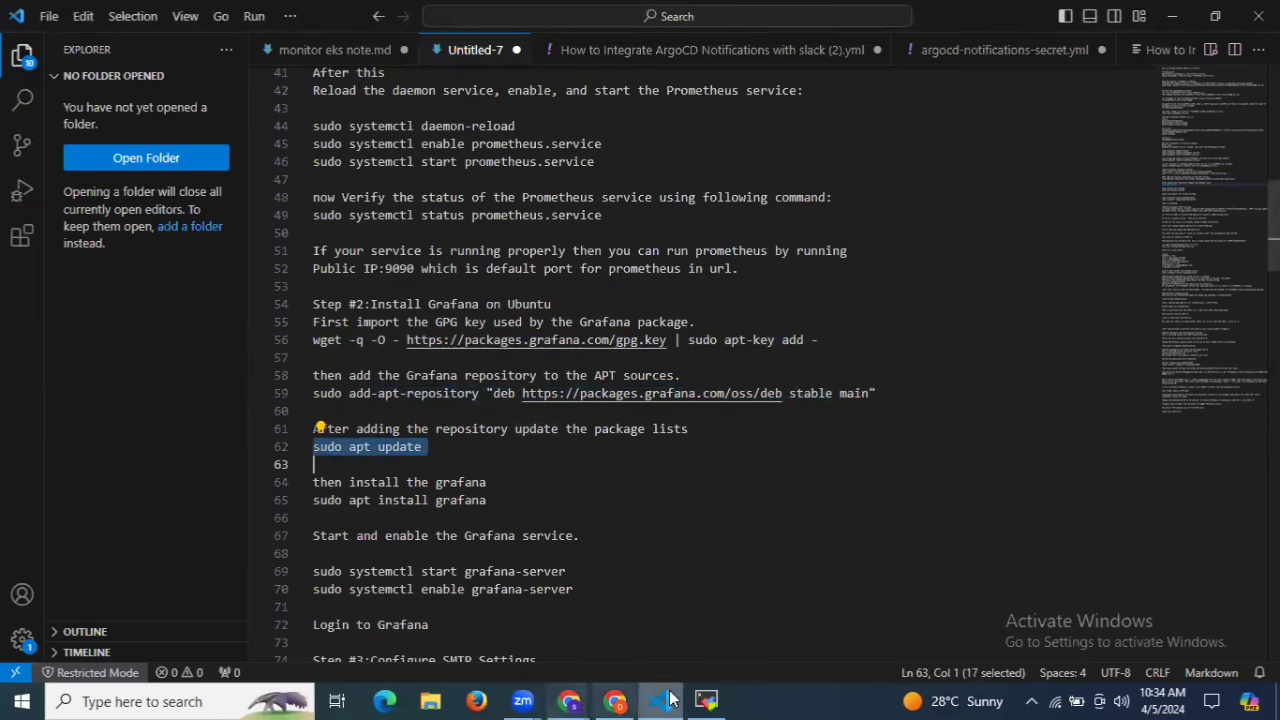
{"action": "left_click", "coordinate": [718, 699]}
{"action": "right_click", "coordinate": [677, 400]}
{"action": "key", "text": "Return"}
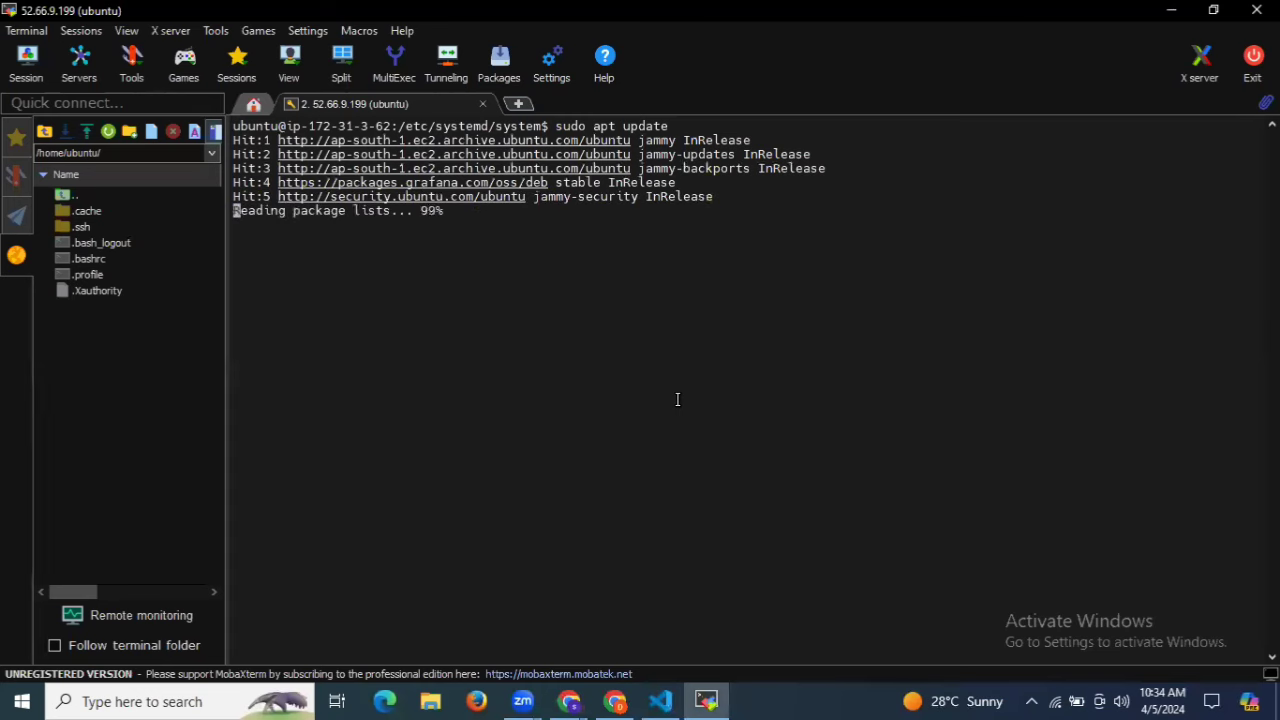
Install Grafana 10.4.1 with sudo apt install grafana, answering y to continue
{"action": "left_click", "coordinate": [663, 697]}
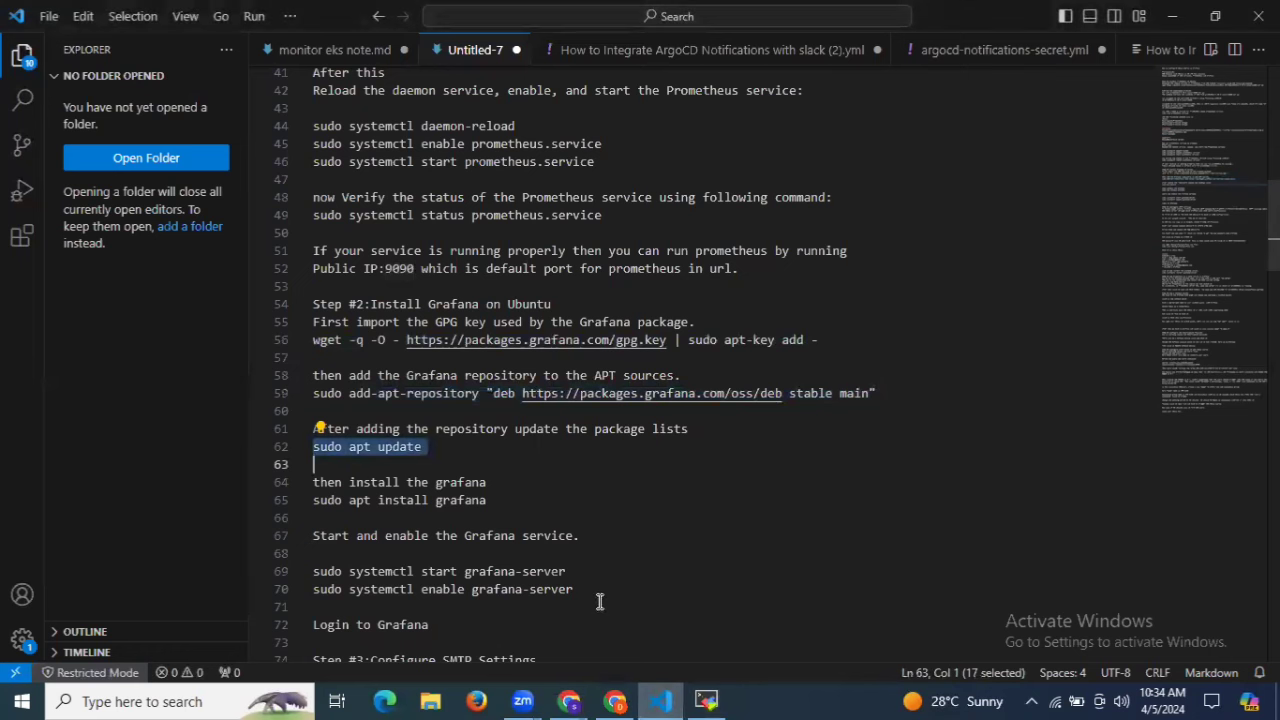
{"action": "triple_click", "coordinate": [410, 502]}
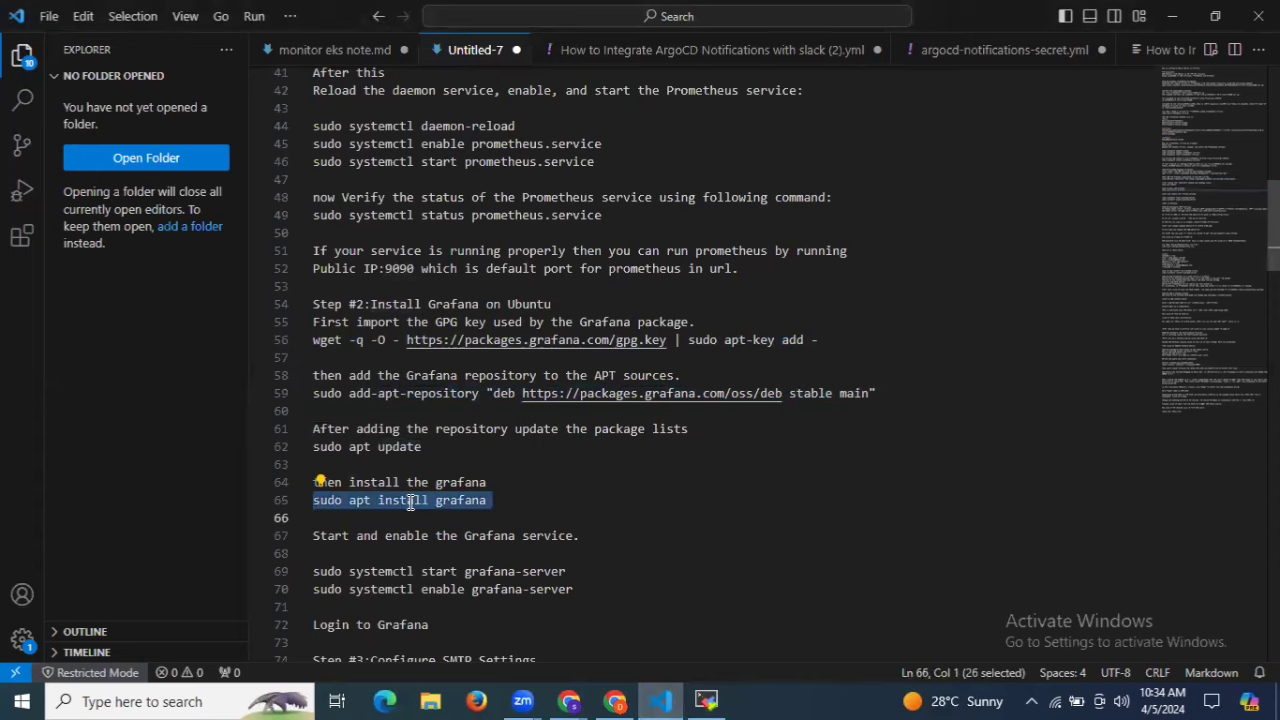
{"action": "left_click", "coordinate": [706, 700]}
{"action": "right_click", "coordinate": [686, 396]}
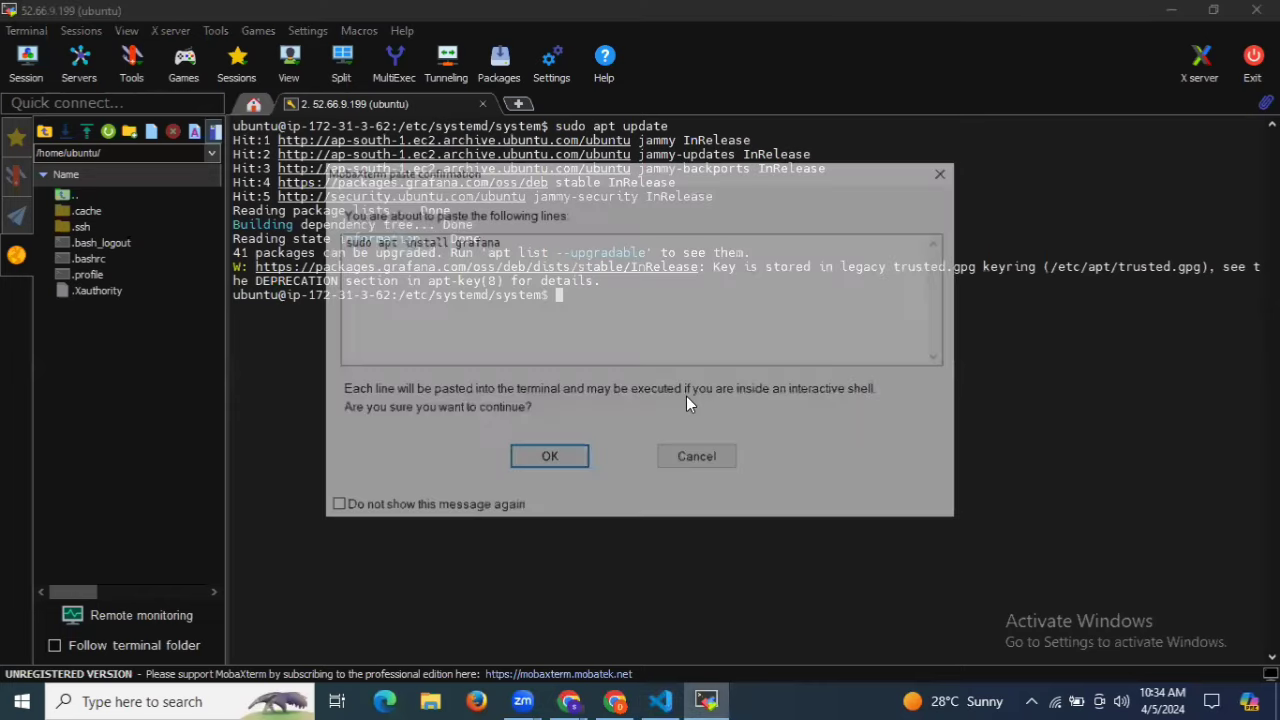
{"action": "key", "text": "Return"}
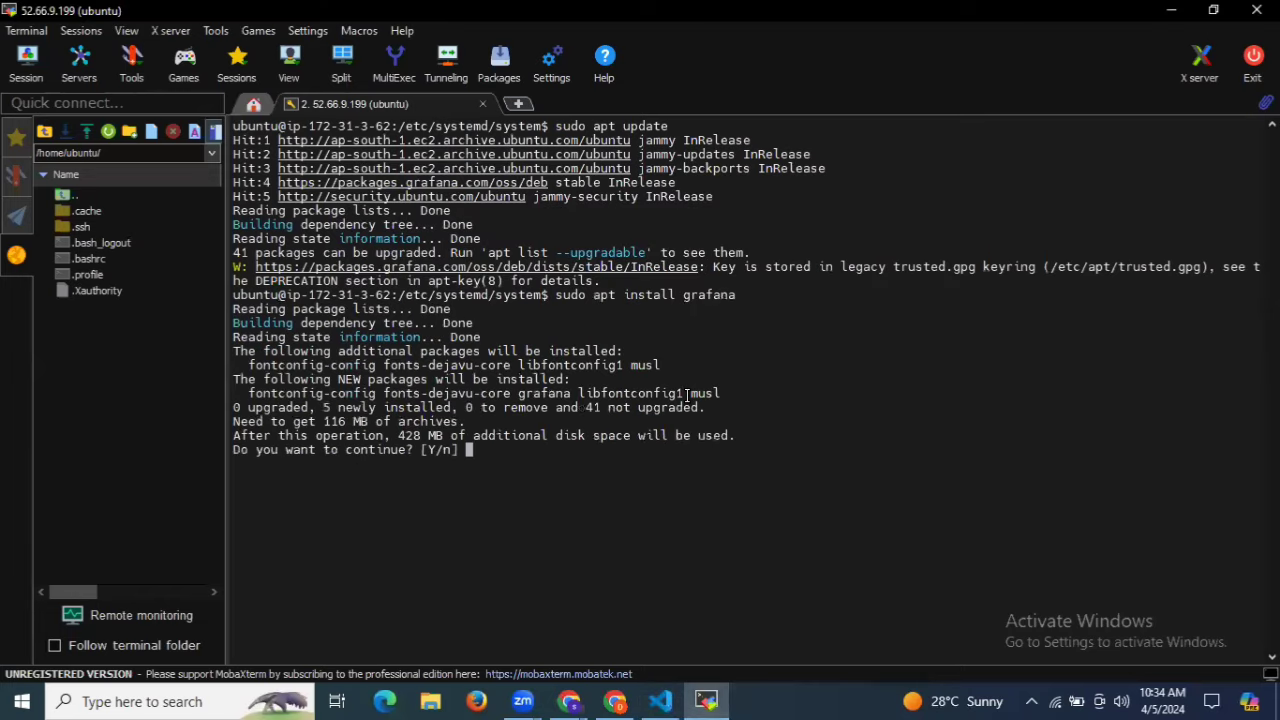
{"action": "type", "text": "y"}
{"action": "key", "text": "Return"}
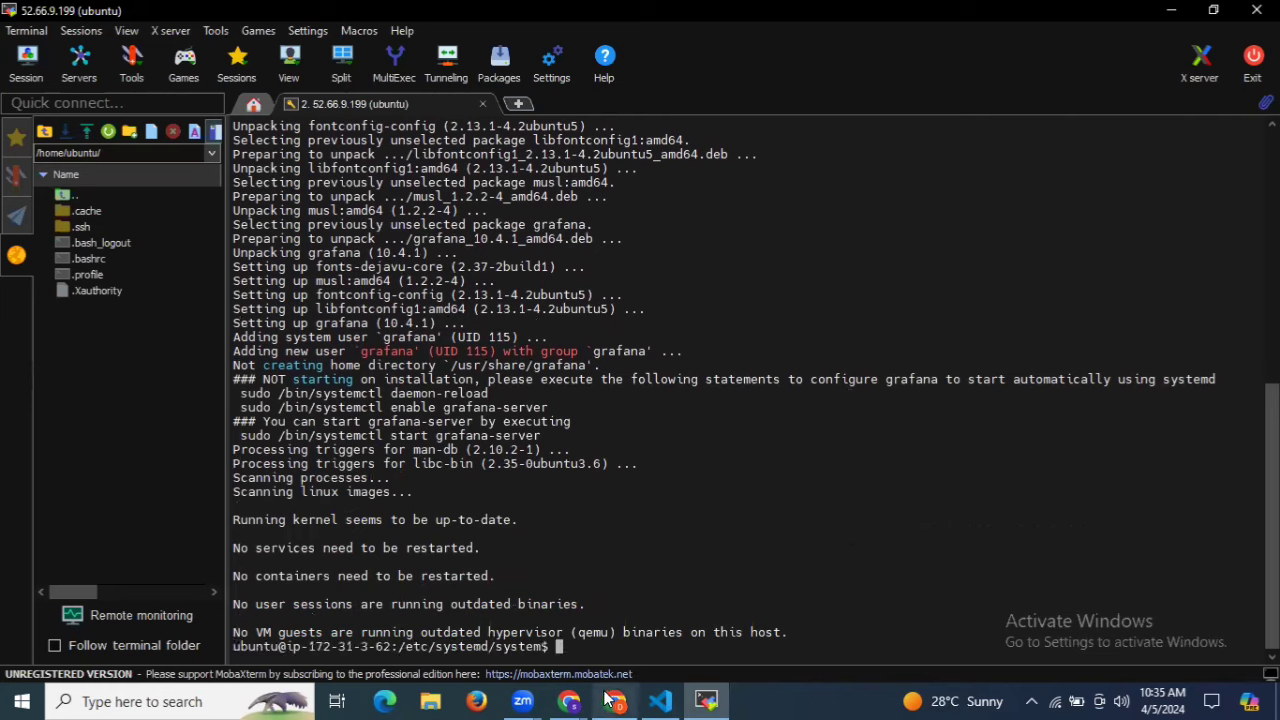
{"action": "left_click", "coordinate": [657, 700]}
{"action": "scroll", "coordinate": [620, 595], "scroll_direction": "down", "scroll_amount": 3}
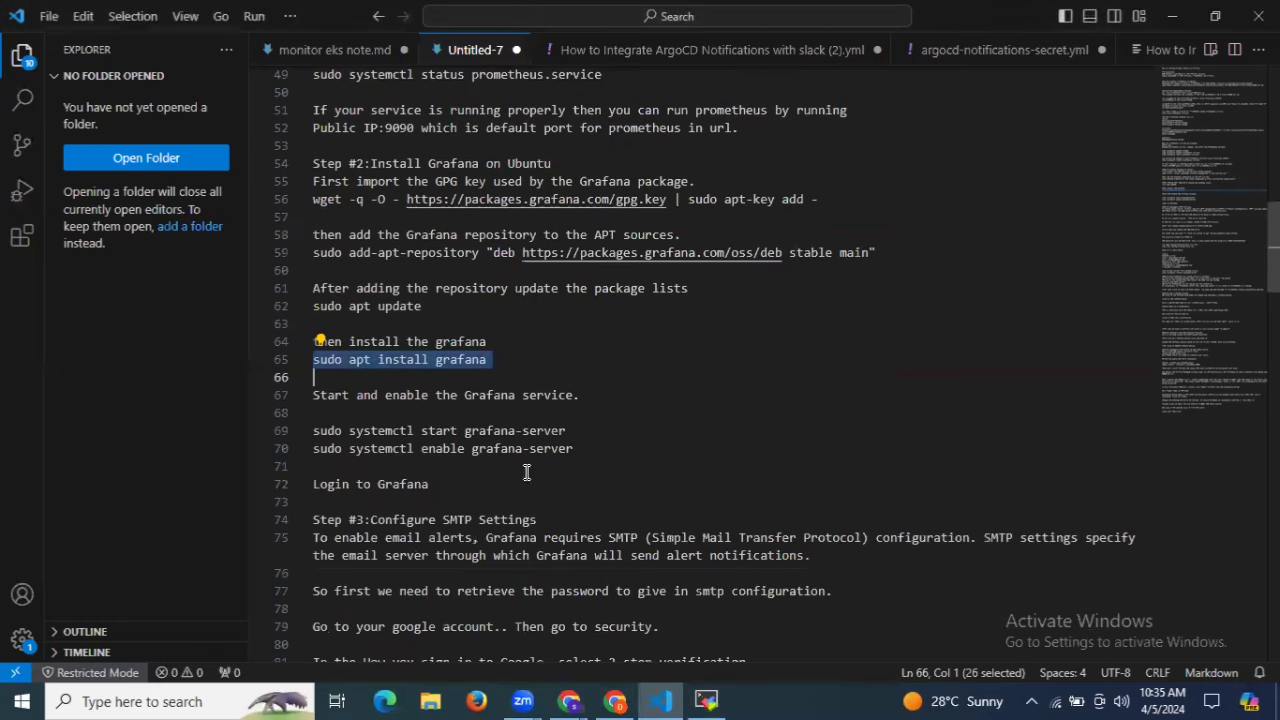
Start the Grafana service with sudo systemctl start grafana-server
{"action": "triple_click", "coordinate": [506, 430]}
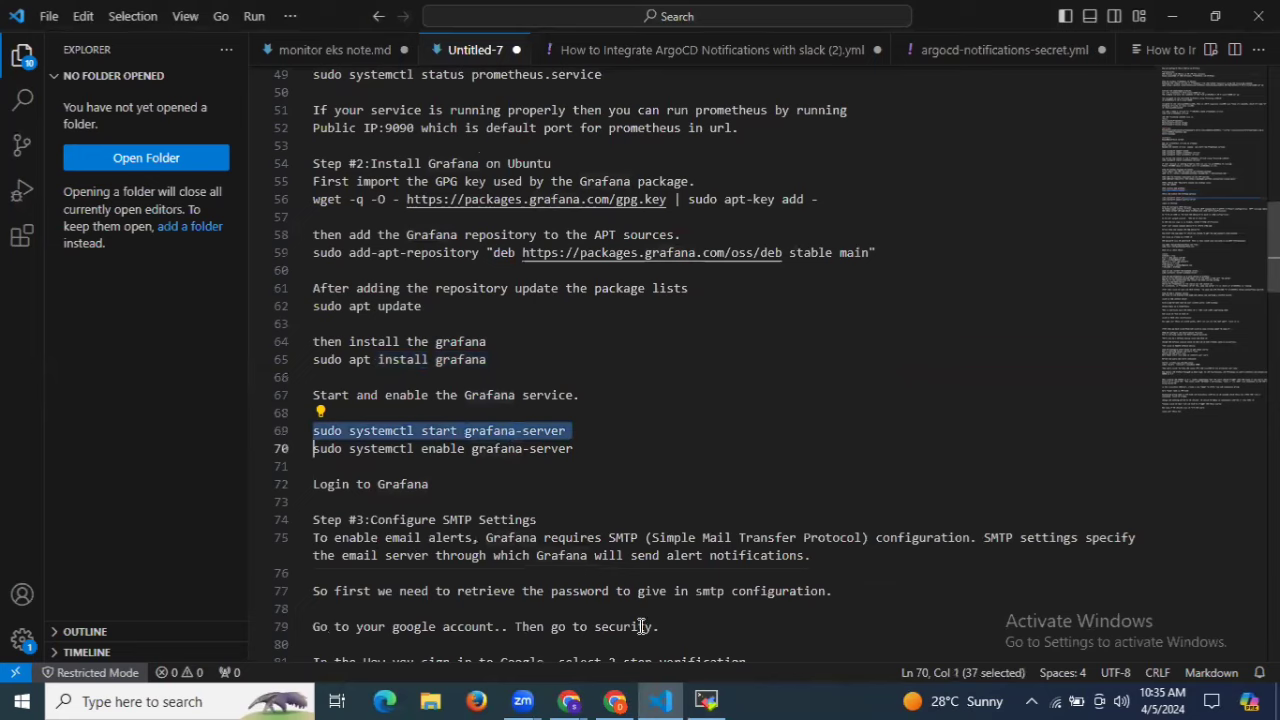
{"action": "left_click", "coordinate": [706, 700]}
{"action": "right_click", "coordinate": [701, 488]}
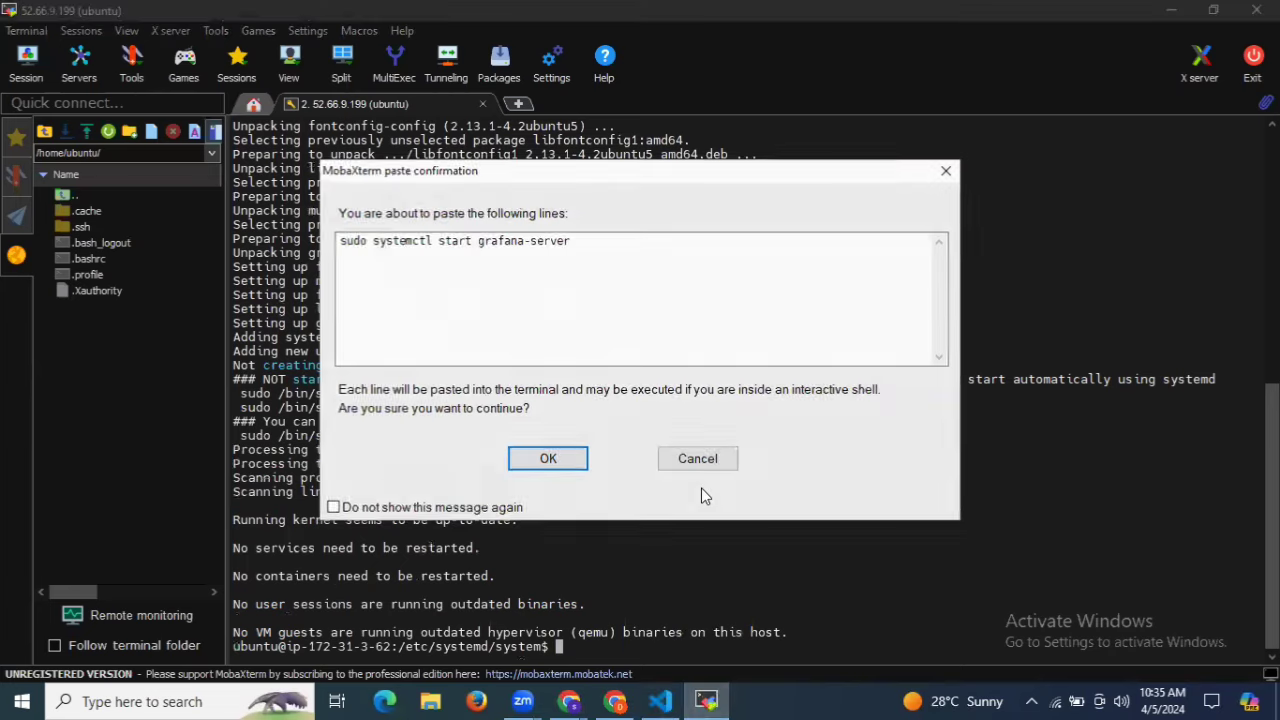
{"action": "key", "text": "Return"}
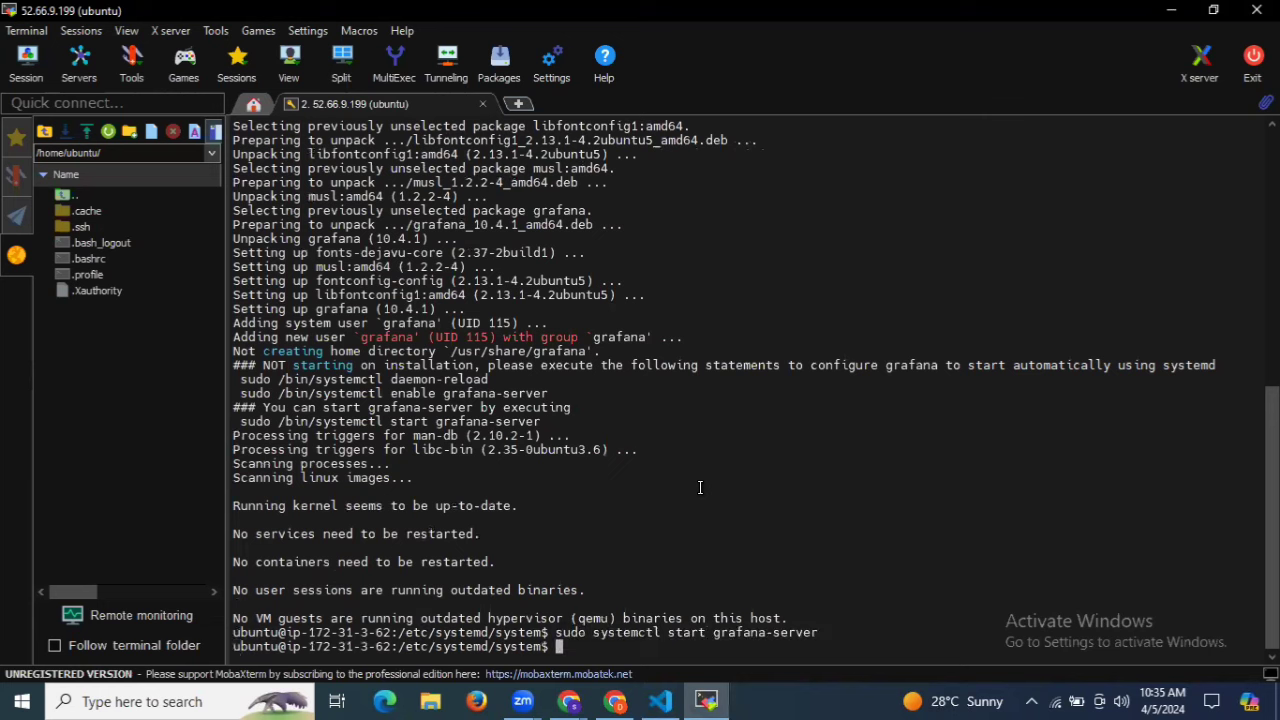
Enable grafana-server at boot with sudo systemctl enable grafana-server
{"action": "key", "text": "Up"}
{"action": "key", "text": "Left"}
{"action": "key", "text": "Left"}
{"action": "key", "text": "Left"}
{"action": "key", "text": "Left"}
{"action": "key", "text": "Left"}
{"action": "key", "text": "Left"}
{"action": "key", "text": "Left"}
{"action": "key", "text": "Left"}
{"action": "key", "text": "Left"}
{"action": "key", "text": "Left"}
{"action": "key", "text": "Left"}
{"action": "key", "text": "Left"}
{"action": "key", "text": "Left"}
{"action": "key", "text": "Left"}
{"action": "key", "text": "Left"}
{"action": "key", "text": "BackSpace"}
{"action": "key", "text": "BackSpace"}
{"action": "key", "text": "BackSpace"}
{"action": "key", "text": "BackSpace"}
{"action": "key", "text": "BackSpace"}
{"action": "type", "text": "enable"}
{"action": "key", "text": "Return"}
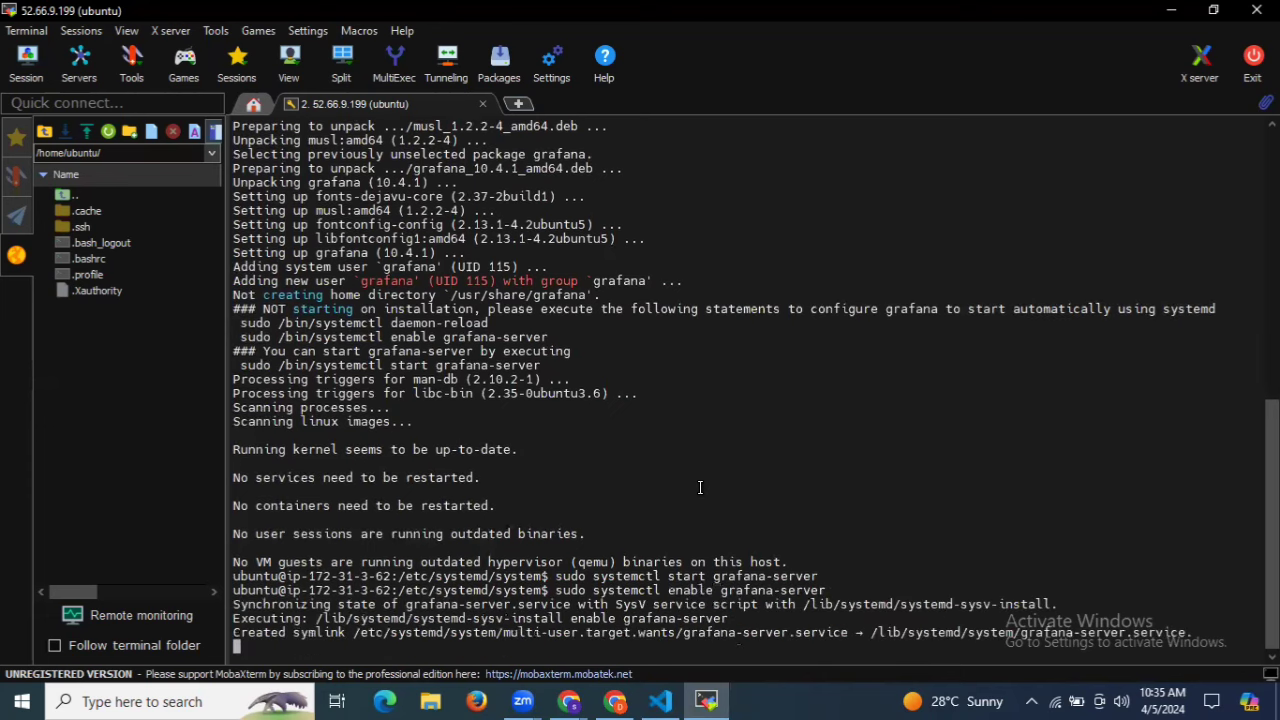
Check that grafana-server is active (running) with systemctl status, then clear the terminal
{"action": "key", "text": "Up"}
{"action": "key", "text": "Left"}
{"action": "key", "text": "Left"}
{"action": "key", "text": "Left"}
{"action": "key", "text": "Left"}
{"action": "key", "text": "Left"}
{"action": "key", "text": "Left"}
{"action": "key", "text": "Left"}
{"action": "key", "text": "Left"}
{"action": "key", "text": "Left"}
{"action": "key", "text": "Left"}
{"action": "key", "text": "Left"}
{"action": "key", "text": "Left"}
{"action": "key", "text": "Left"}
{"action": "key", "text": "Left"}
{"action": "key", "text": "Left"}
{"action": "key", "text": "Left"}
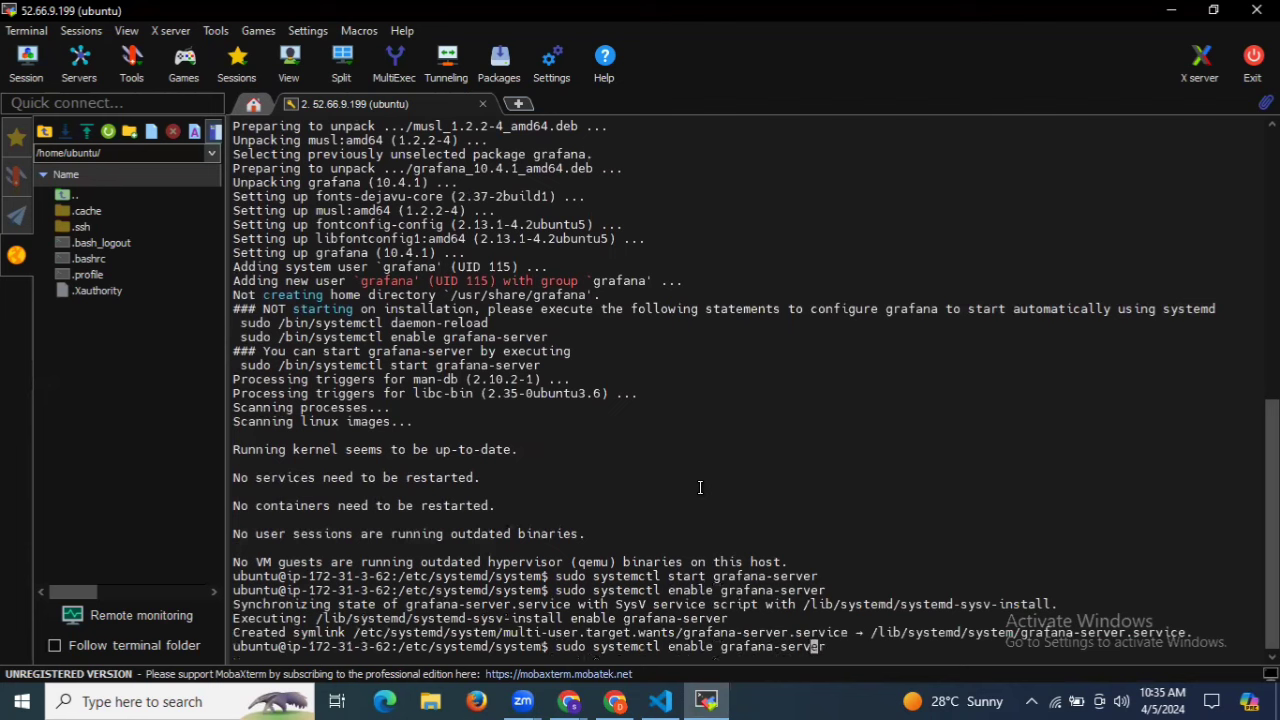
{"action": "key", "text": "Delete"}
{"action": "key", "text": "BackSpace"}
{"action": "key", "text": "BackSpace"}
{"action": "key", "text": "BackSpace"}
{"action": "key", "text": "BackSpace"}
{"action": "key", "text": "BackSpace"}
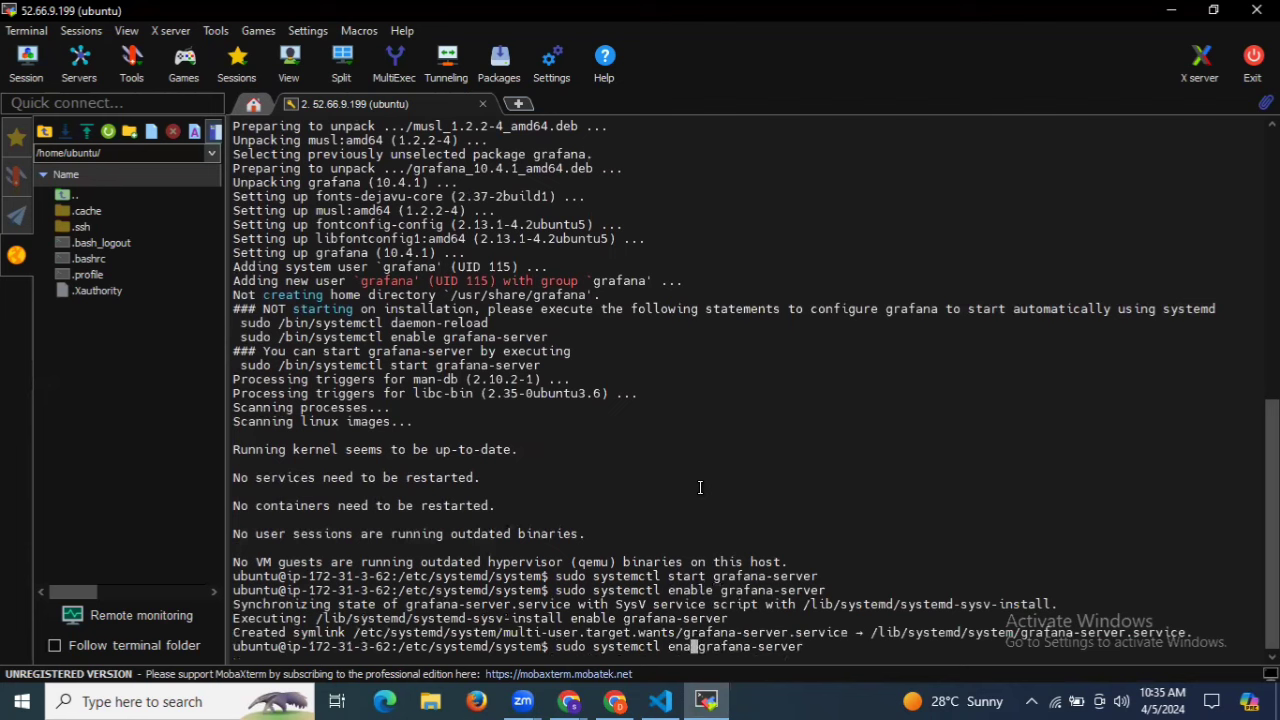
{"action": "type", "text": "status"}
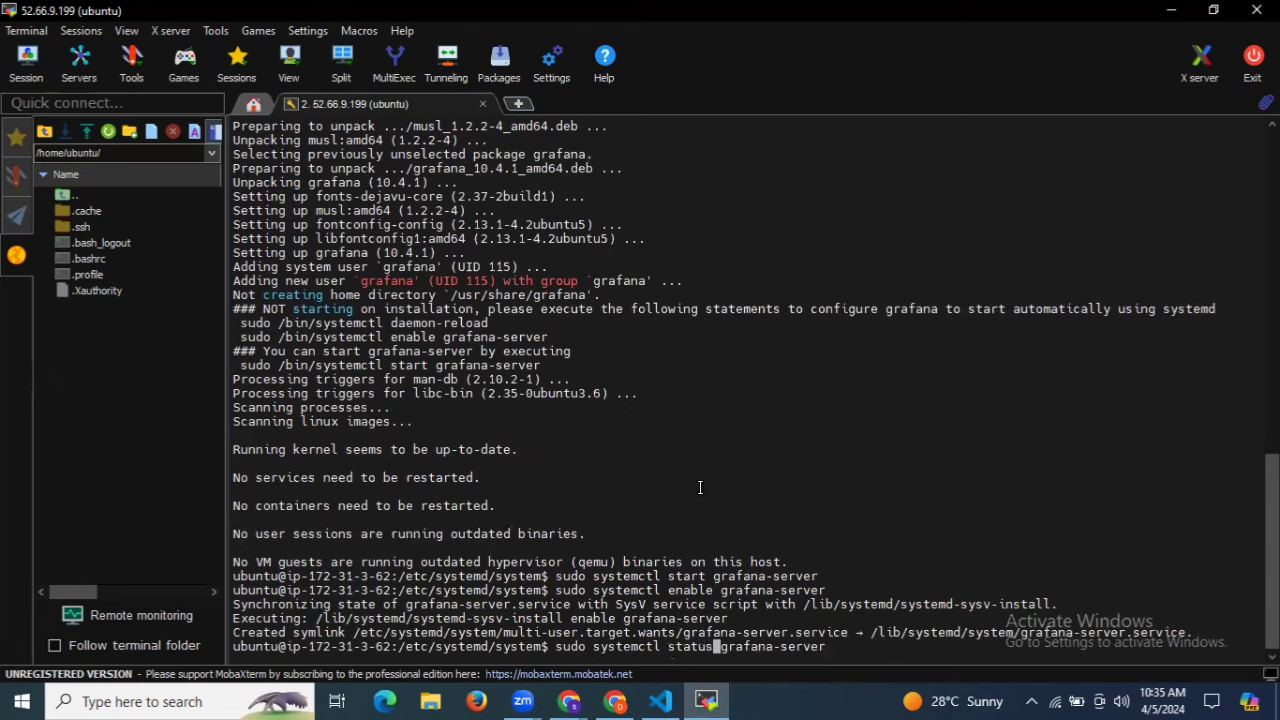
{"action": "key", "text": "Return"}
{"action": "key", "text": "ctrl+z"}
{"action": "type", "text": "c"}
{"action": "type", "text": "lear"}
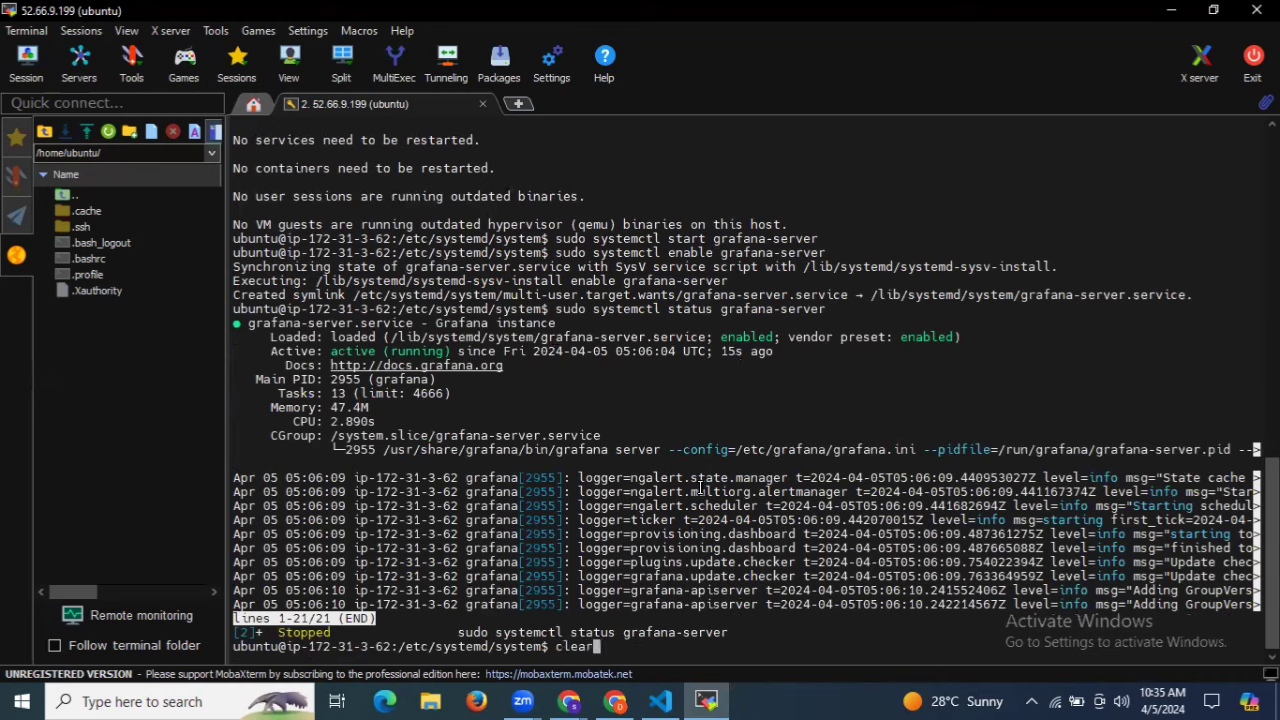
{"action": "key", "text": "Return"}
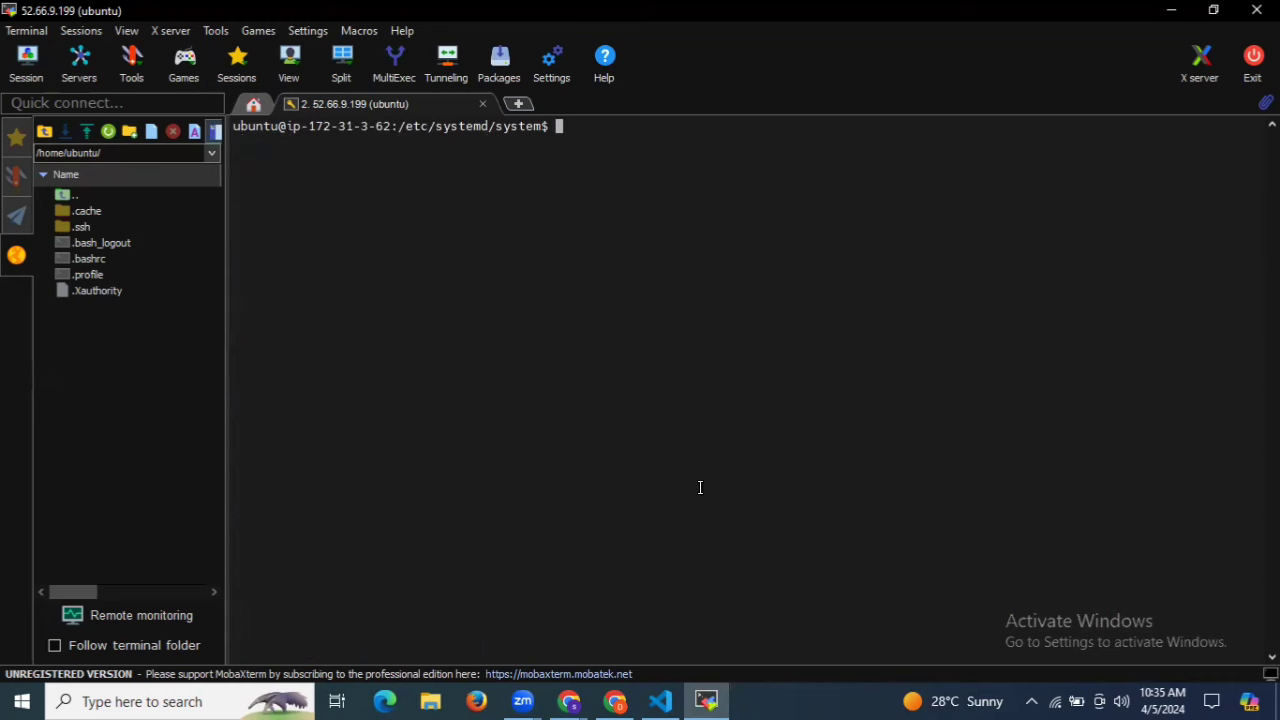
{"action": "left_click", "coordinate": [660, 701]}
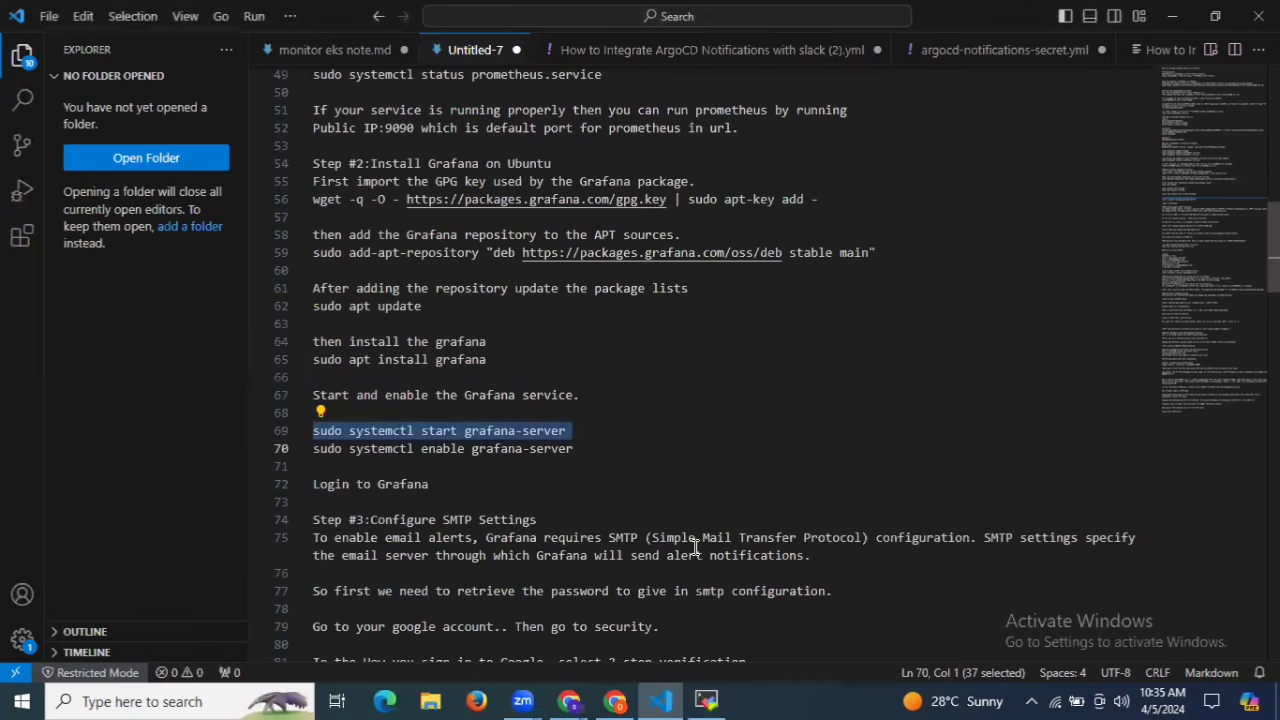
Load the server's public IP 52.66.9.199 on port 3000 in a new Chrome tab
{"action": "scroll", "coordinate": [695, 547], "scroll_direction": "down", "scroll_amount": 3}
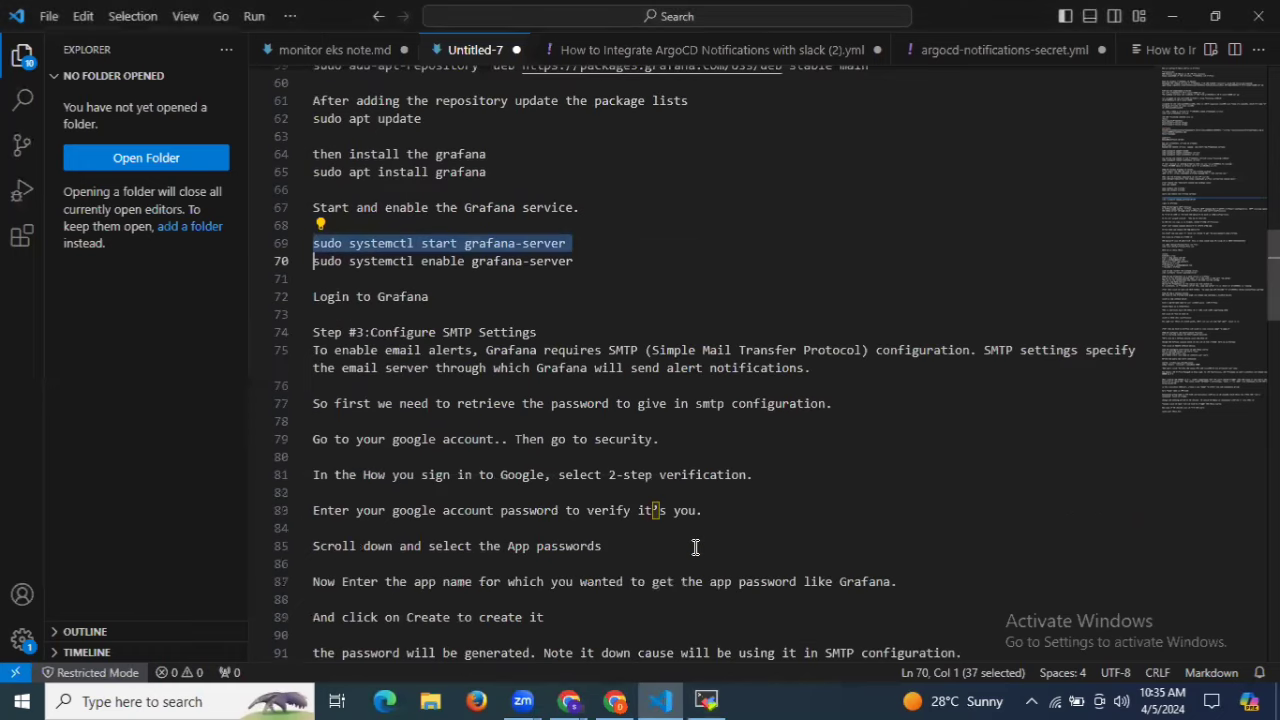
{"action": "double_click", "coordinate": [333, 296]}
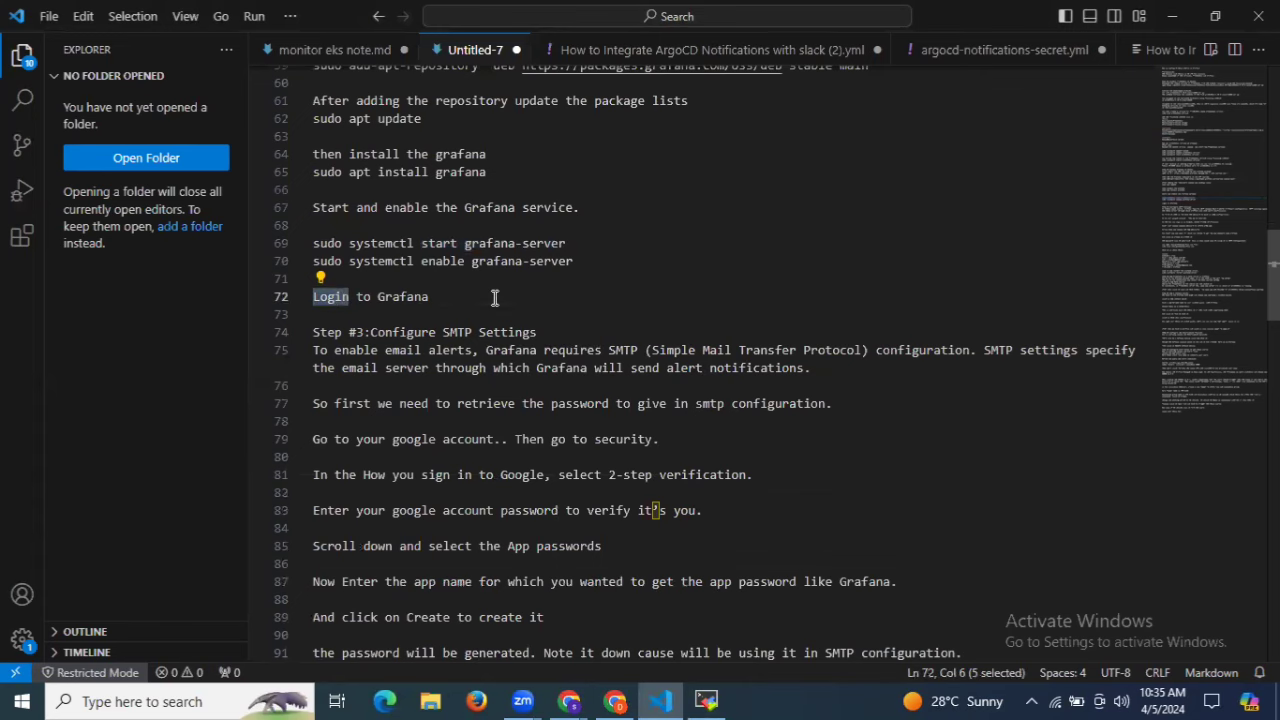
{"action": "mouse_move", "coordinate": [615, 701]}
{"action": "left_click", "coordinate": [534, 660]}
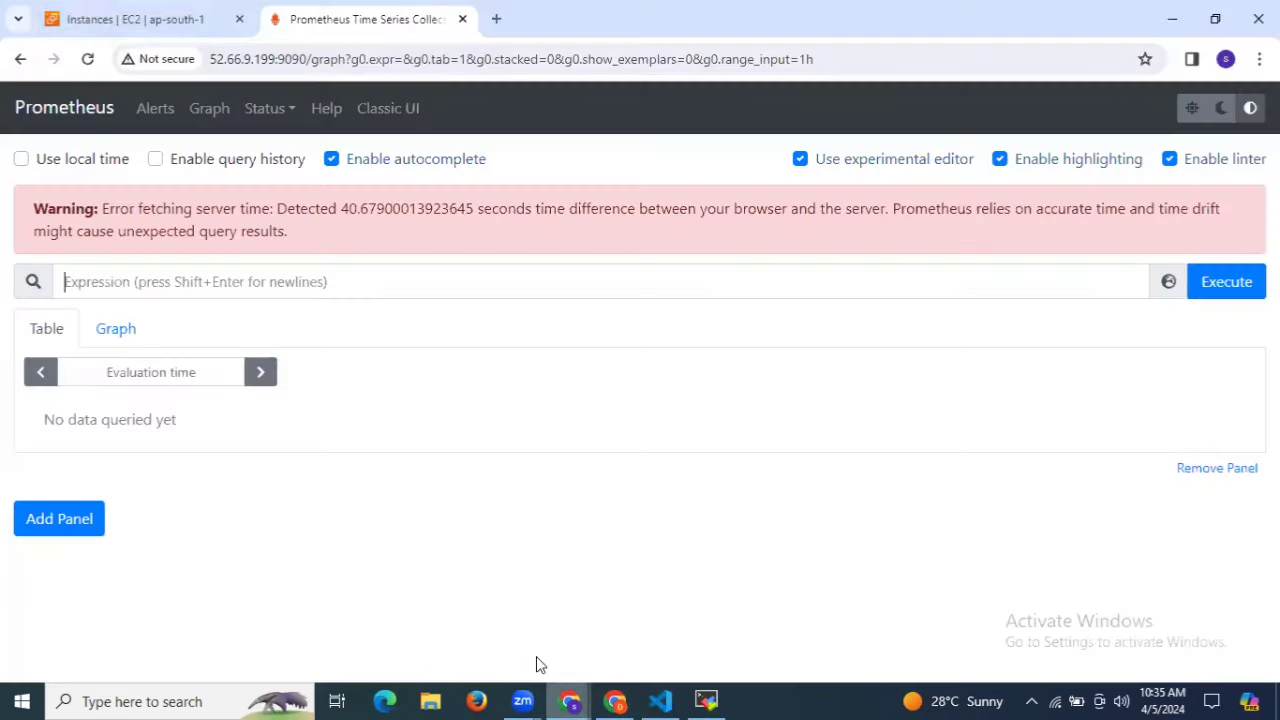
{"action": "left_click", "coordinate": [207, 18]}
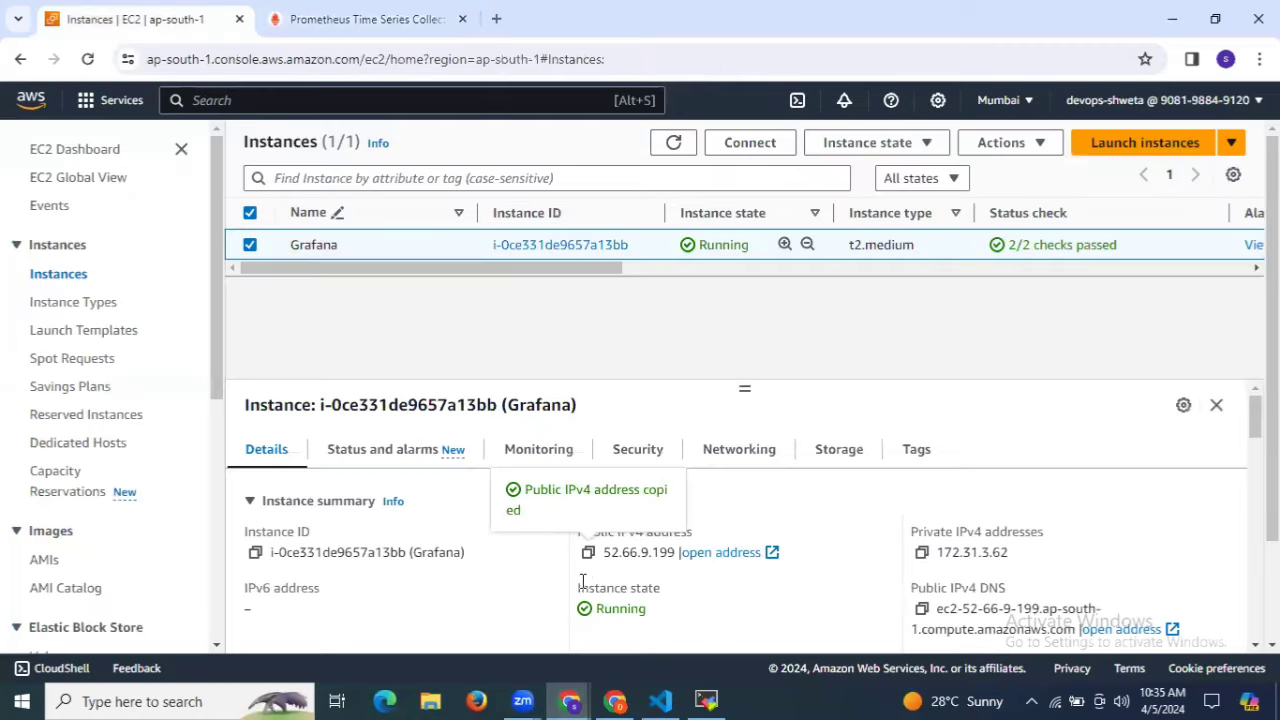
{"action": "key", "text": "ctrl+t"}
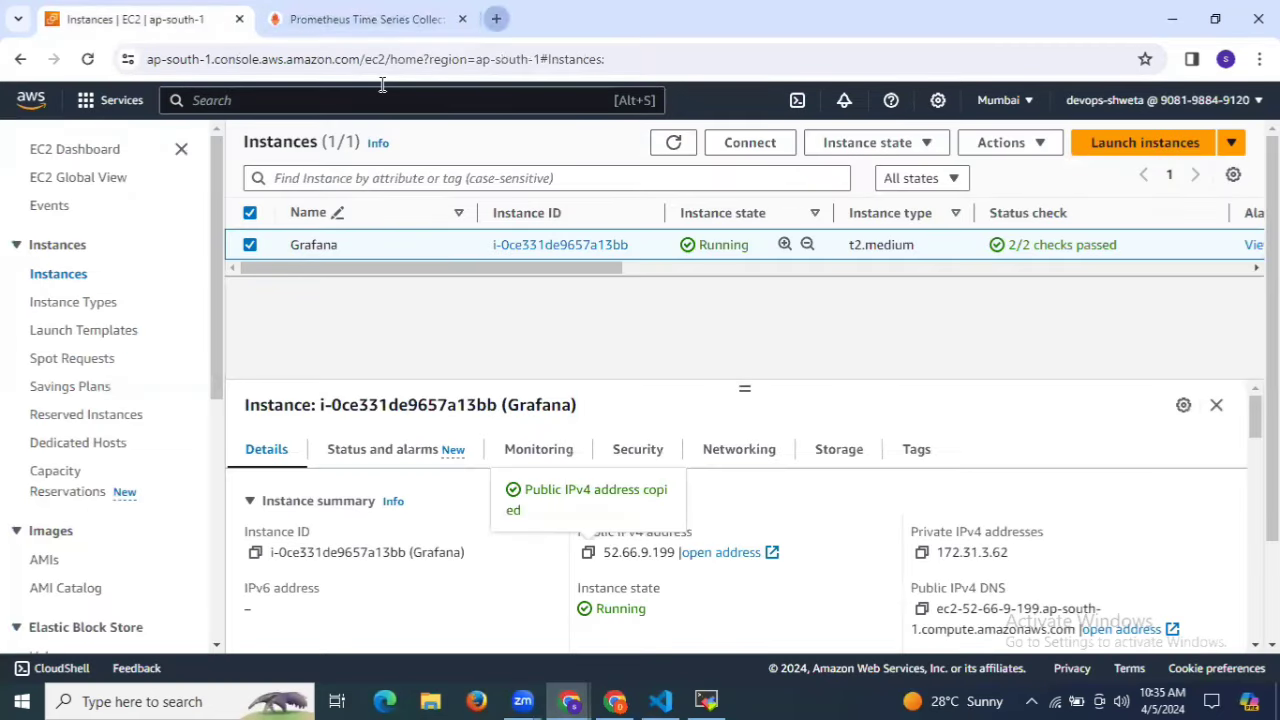
{"action": "key", "text": "ctrl+v"}
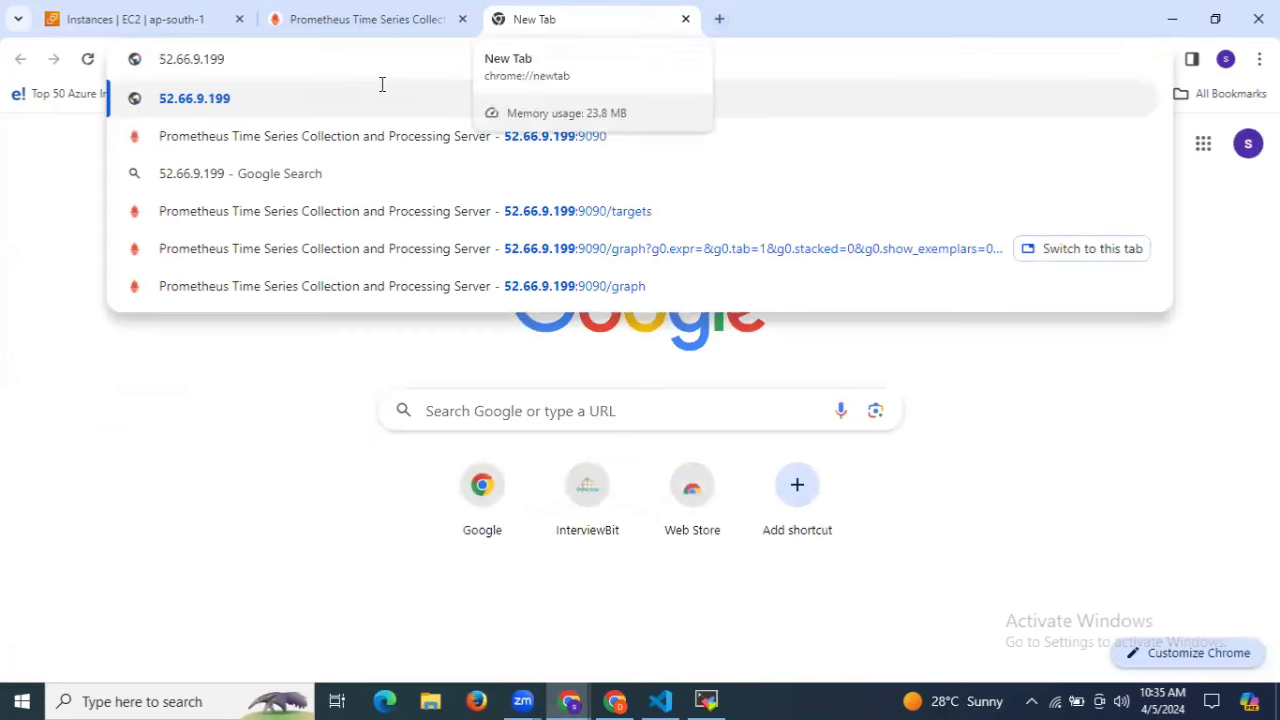
{"action": "type", "text": ":3000"}
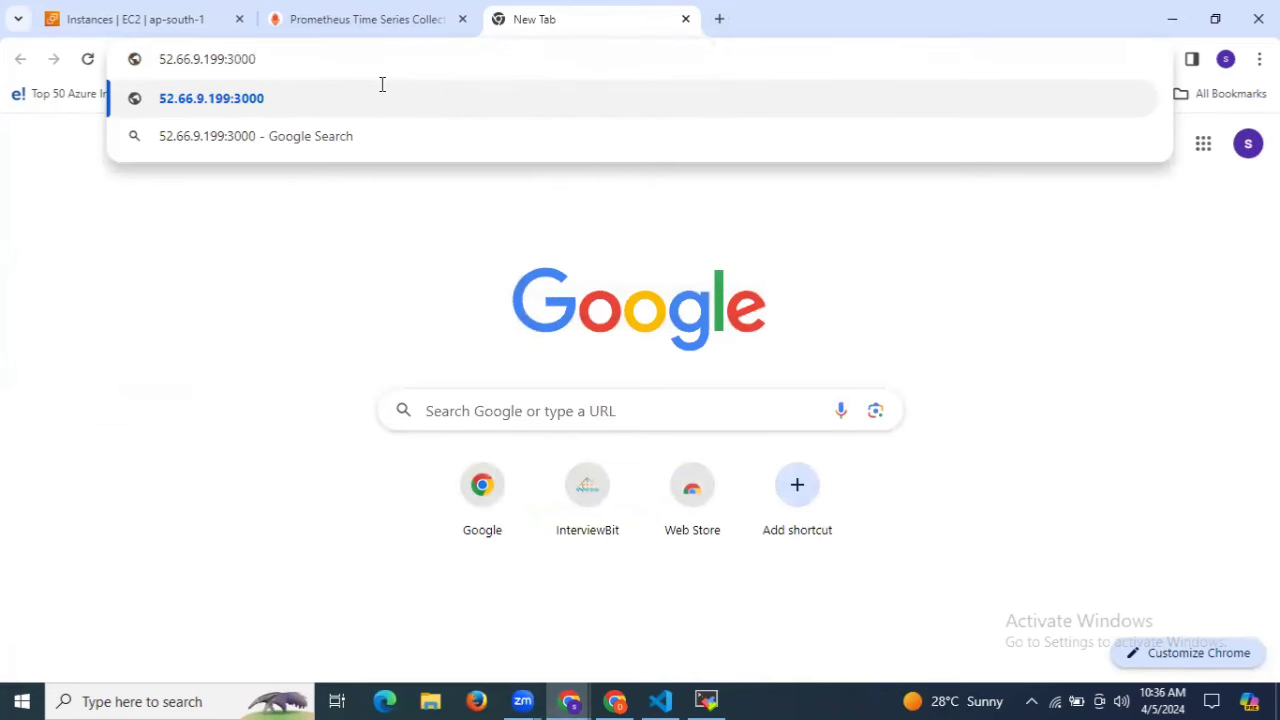
{"action": "key", "text": "Return"}
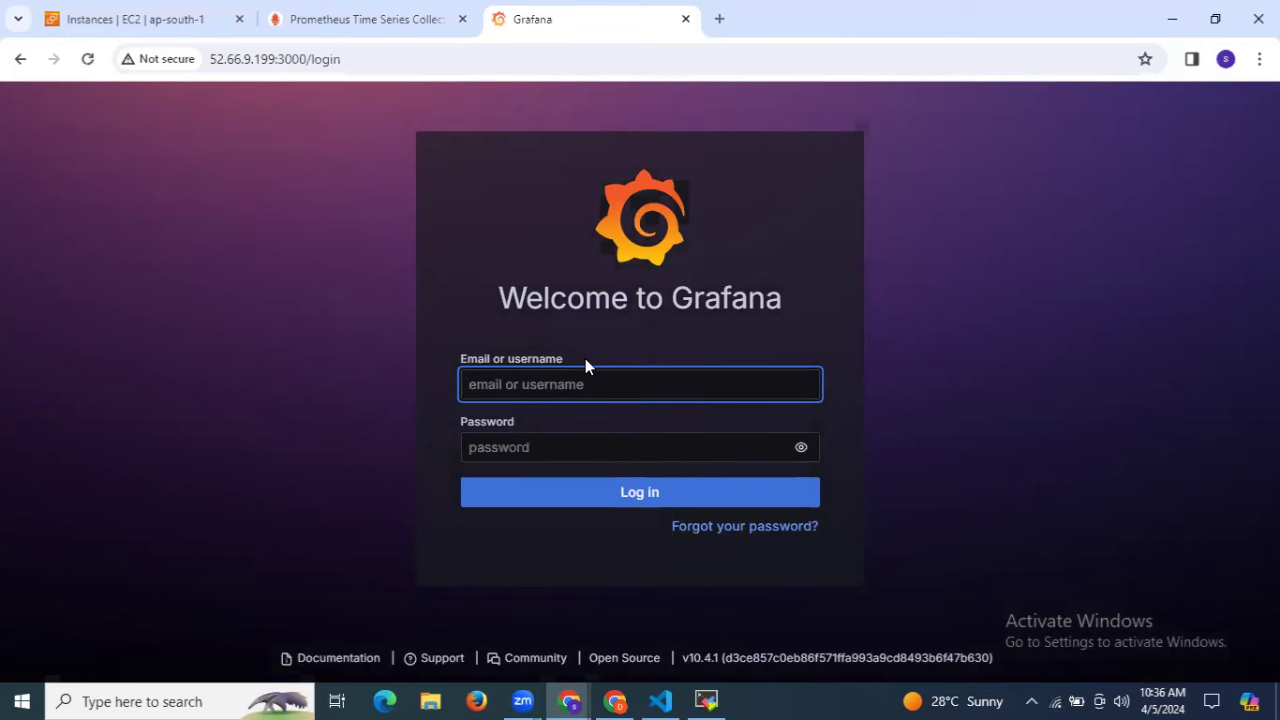
Log in with the default admin credentials, dismiss Chrome's password prompts, and skip the password change
{"action": "left_click", "coordinate": [590, 377]}
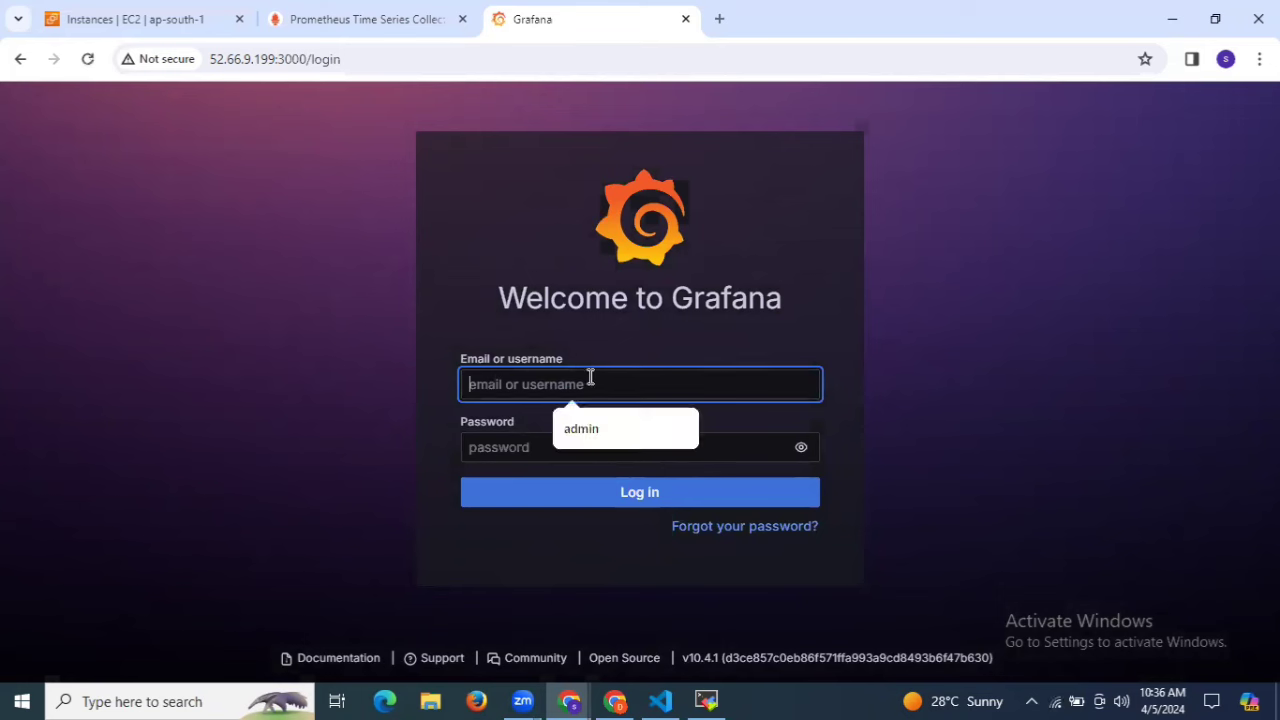
{"action": "left_click", "coordinate": [590, 425]}
{"action": "left_click", "coordinate": [585, 436]}
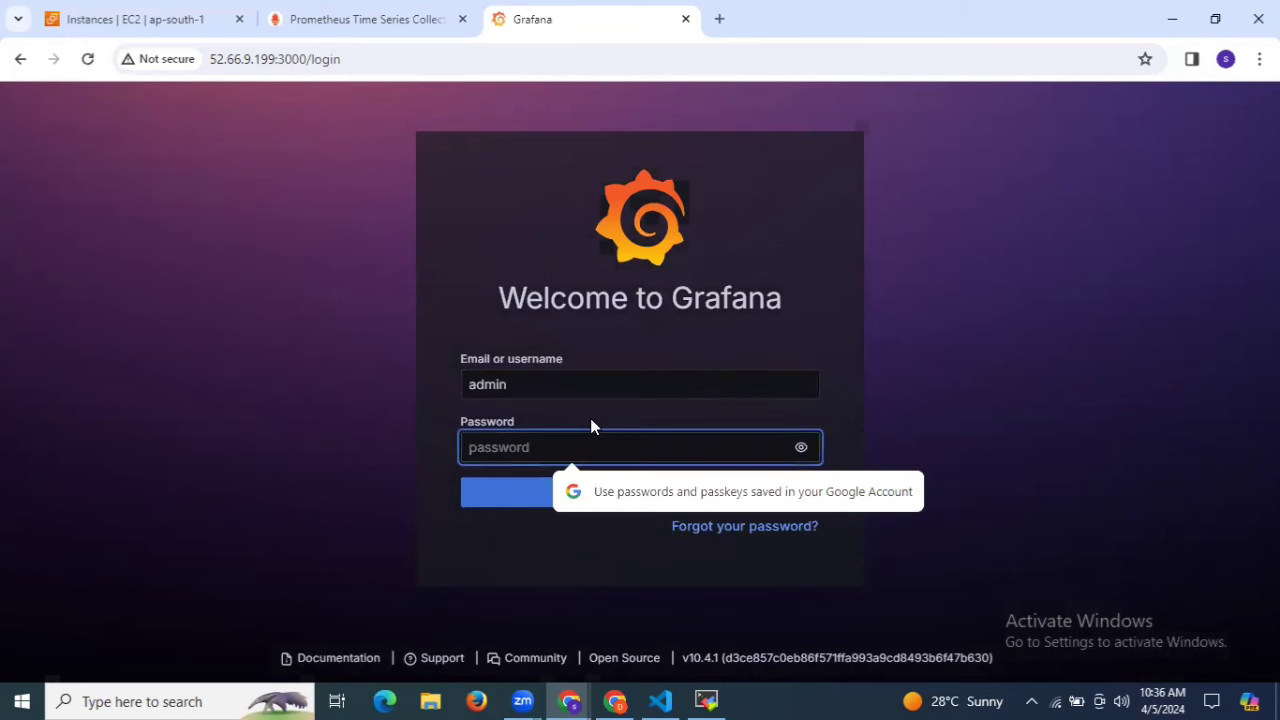
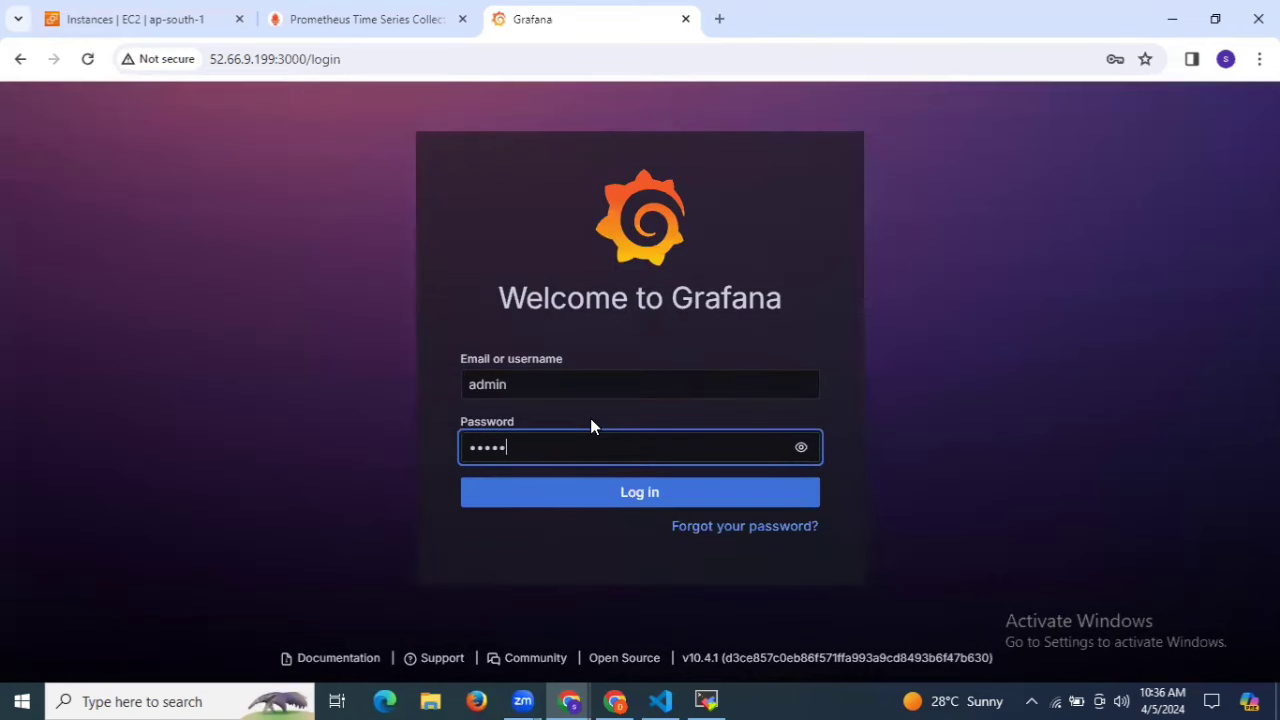
{"action": "left_click", "coordinate": [634, 502]}
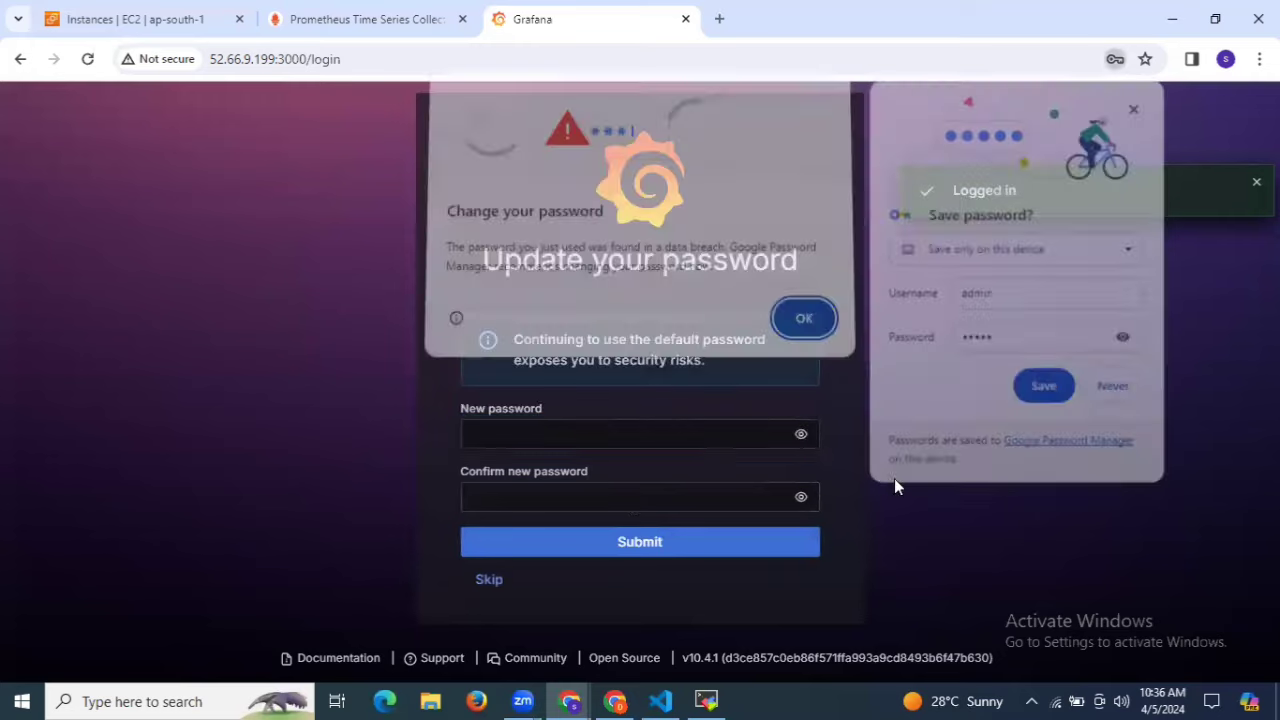
{"action": "left_click", "coordinate": [803, 336]}
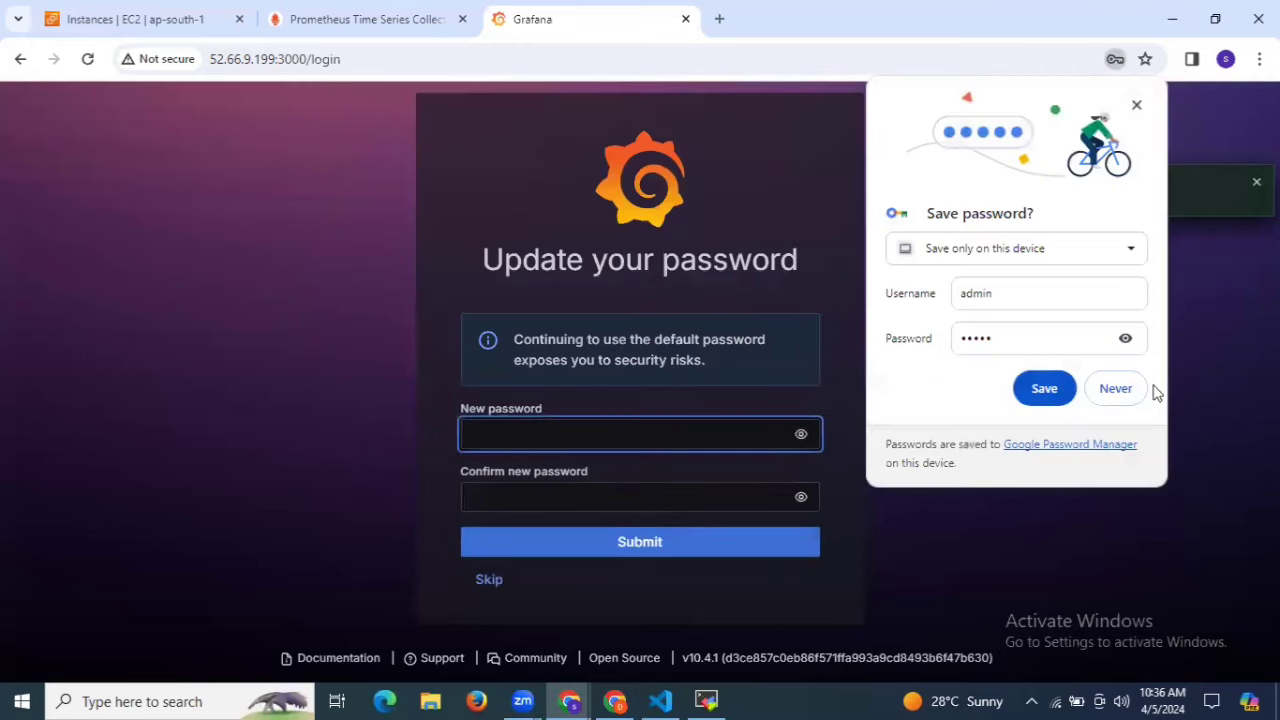
{"action": "left_click", "coordinate": [1108, 388]}
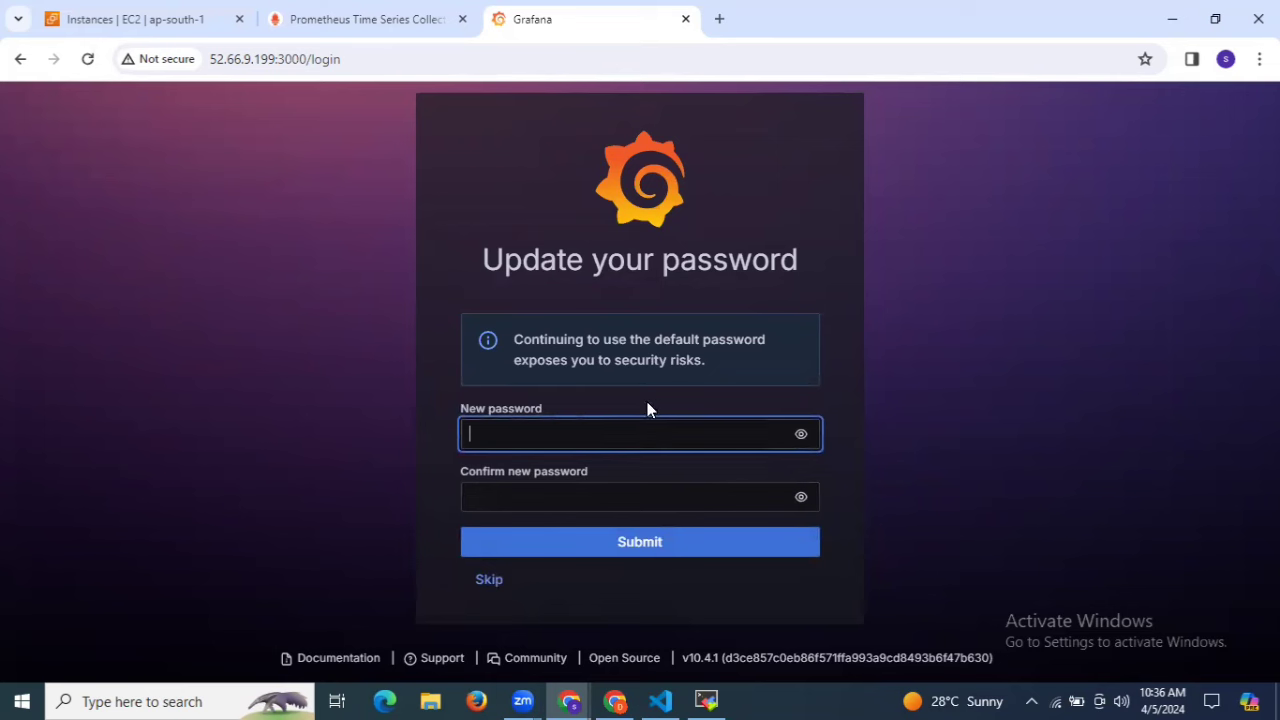
{"action": "left_click", "coordinate": [488, 576]}
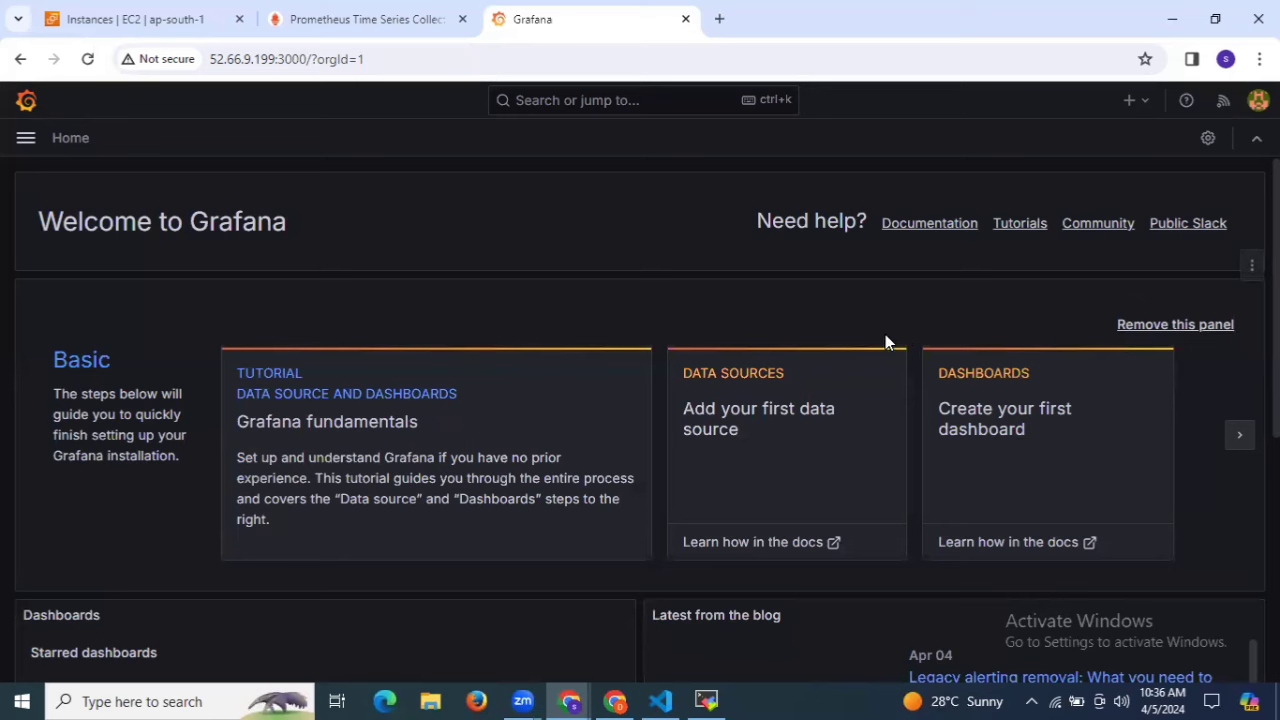
{"action": "left_click", "coordinate": [660, 701]}
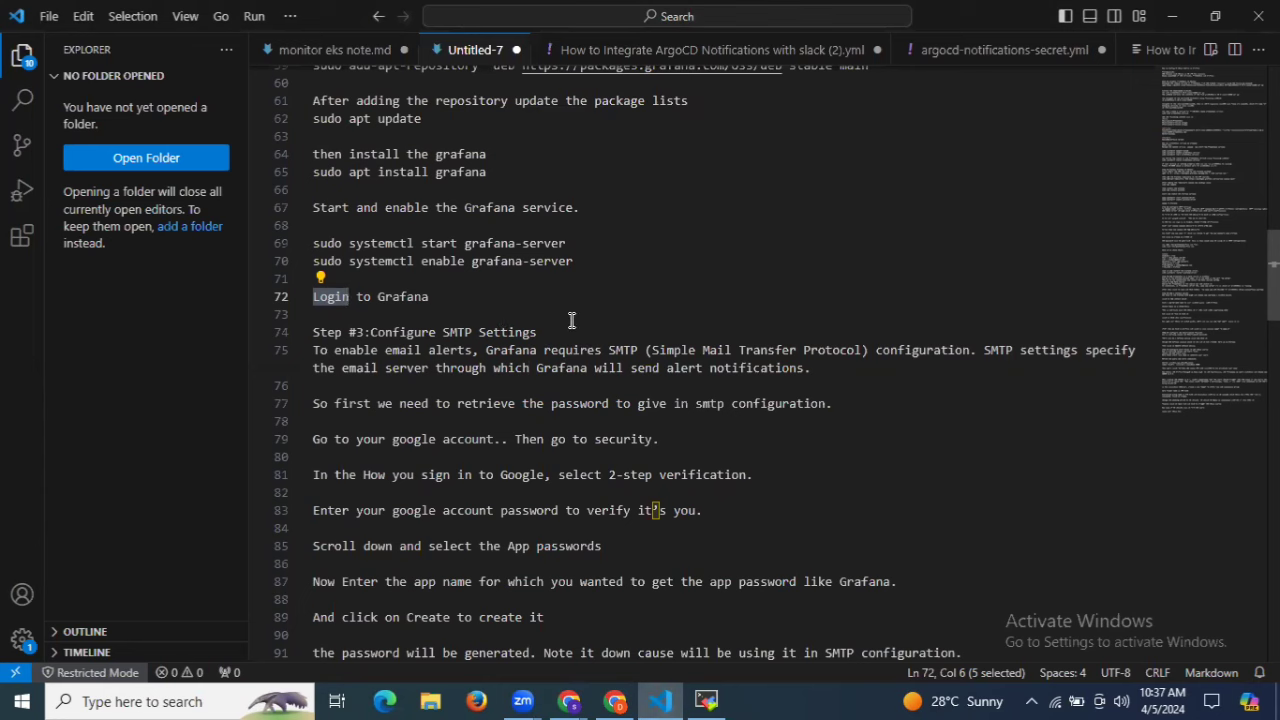
Go through the notes' steps for getting a Google app password: Security, 2-Step Verification, App passwords
{"action": "scroll", "coordinate": [571, 320], "scroll_direction": "up", "scroll_amount": 20}
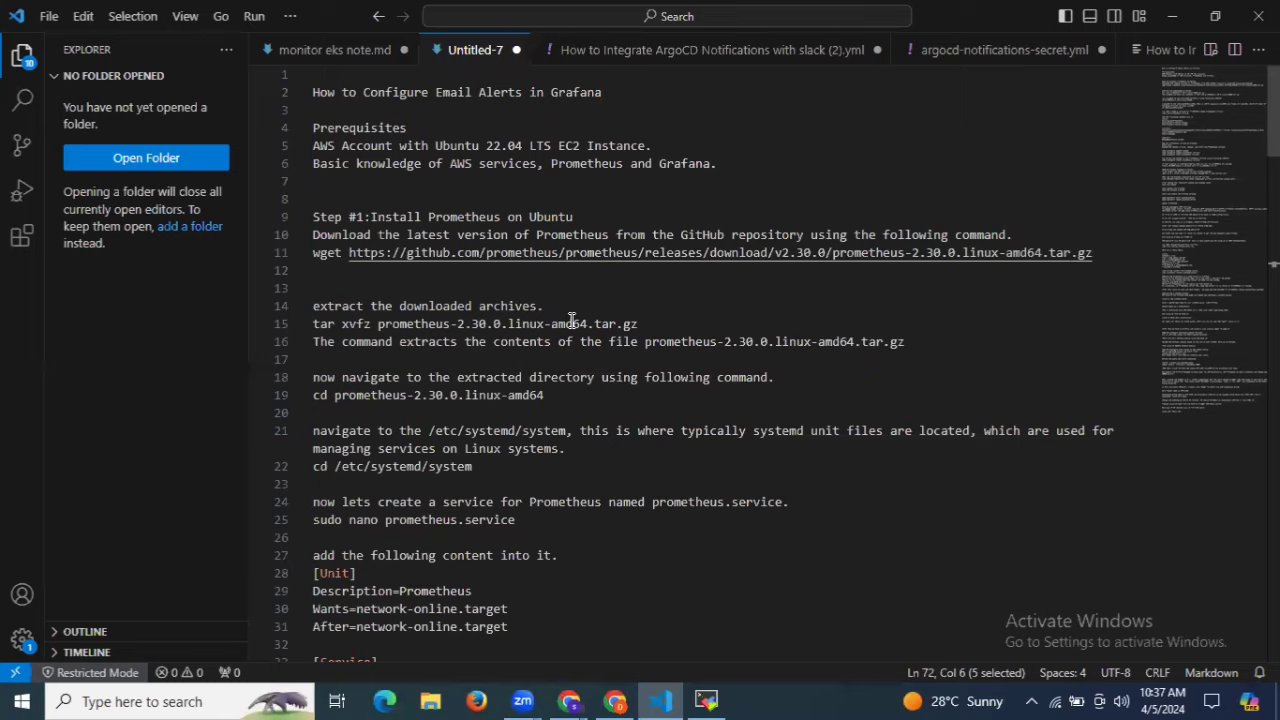
{"action": "scroll", "coordinate": [571, 320], "scroll_direction": "down", "scroll_amount": 8}
{"action": "scroll", "coordinate": [571, 320], "scroll_direction": "down", "scroll_amount": 6}
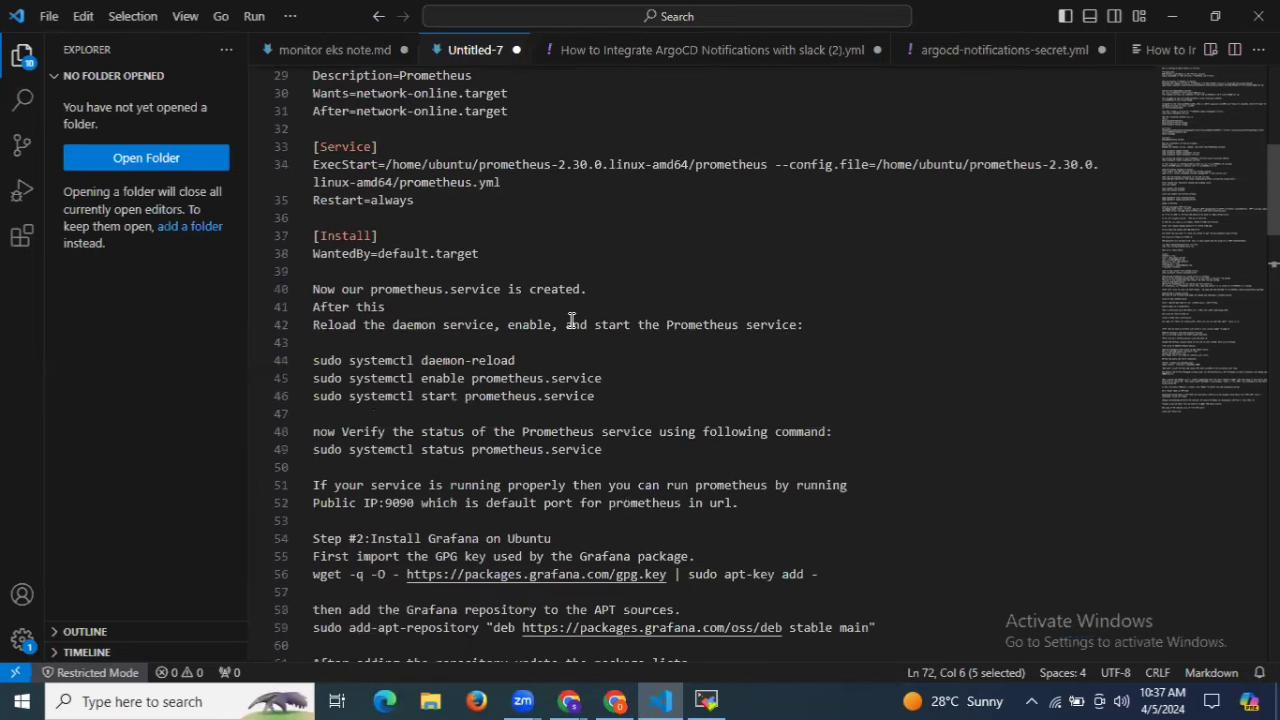
{"action": "scroll", "coordinate": [571, 320], "scroll_direction": "down", "scroll_amount": 7}
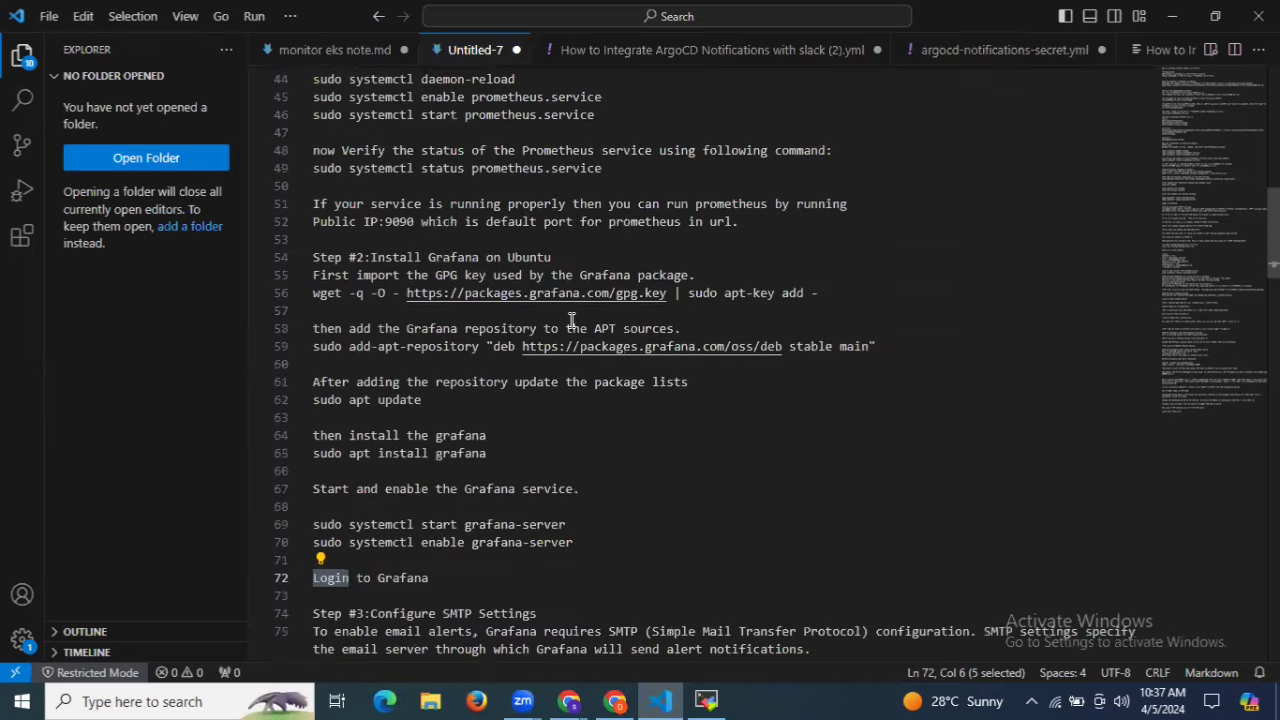
{"action": "scroll", "coordinate": [571, 320], "scroll_direction": "down", "scroll_amount": 2}
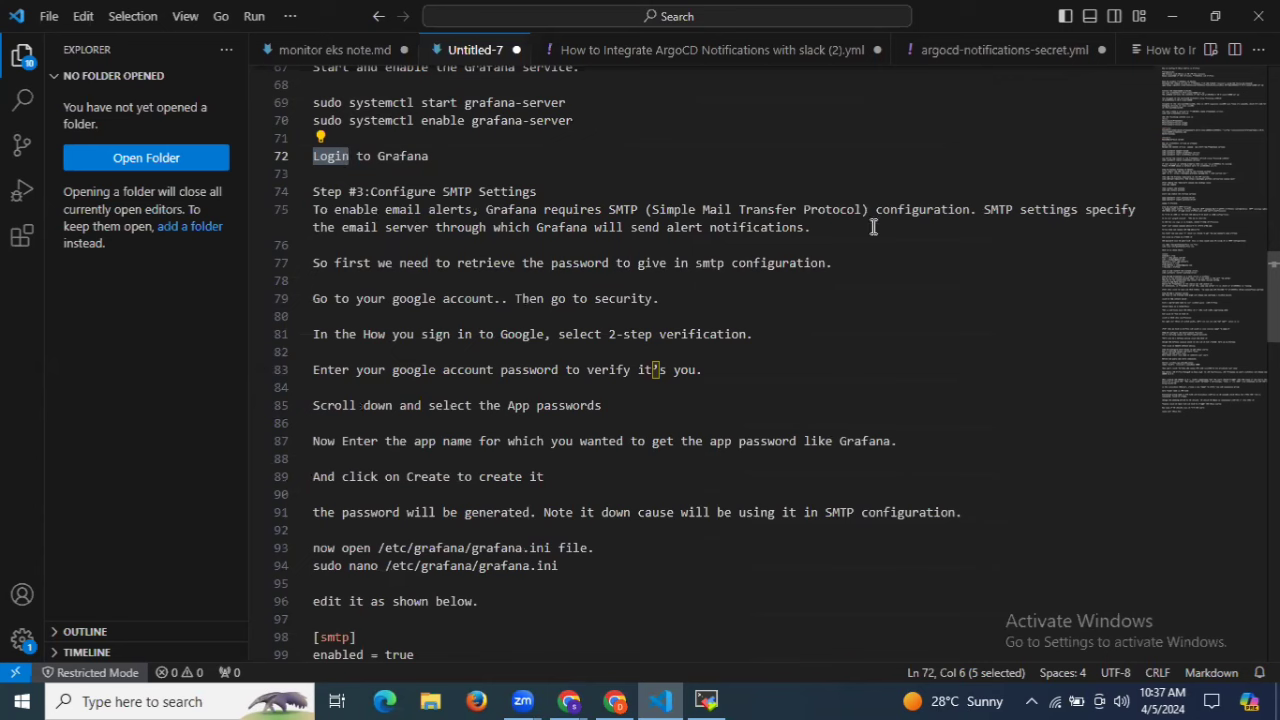
{"action": "left_click_drag", "start_coordinate": [457, 263], "coordinate": [852, 265]}
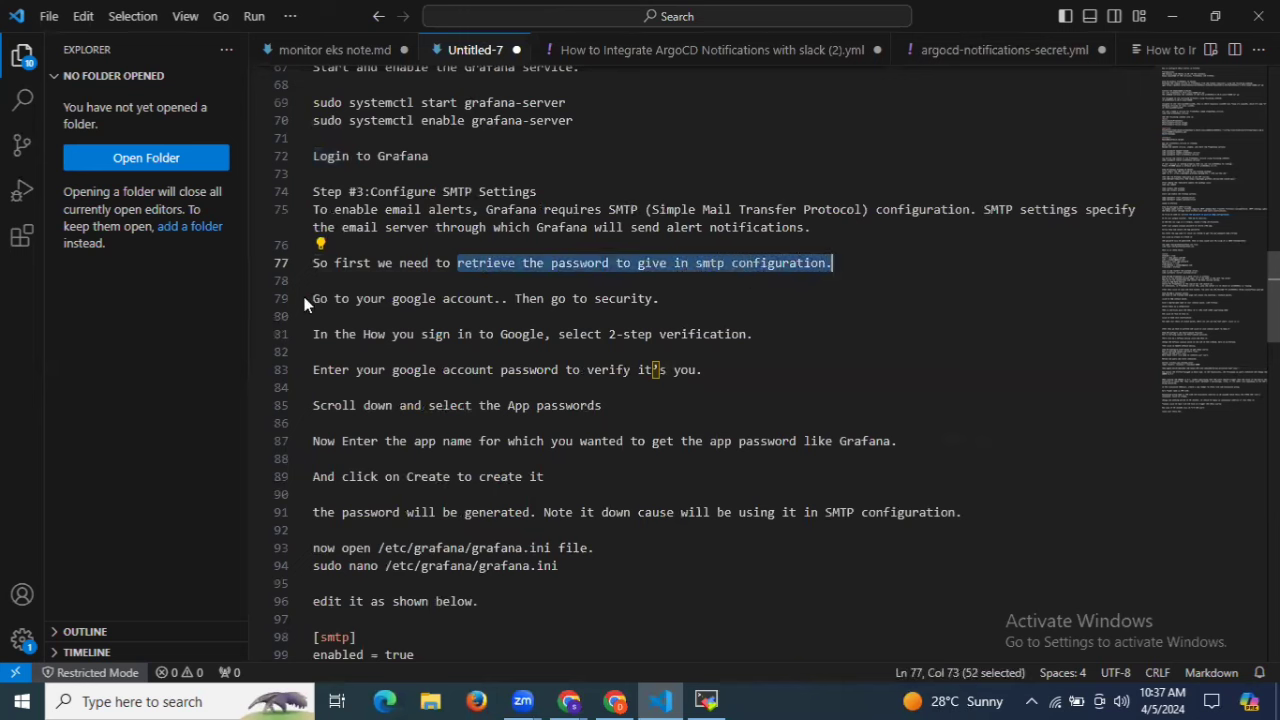
{"action": "left_click_drag", "start_coordinate": [312, 298], "coordinate": [665, 298]}
{"action": "left_click_drag", "start_coordinate": [310, 335], "coordinate": [760, 337]}
{"action": "left_click_drag", "start_coordinate": [344, 370], "coordinate": [721, 380]}
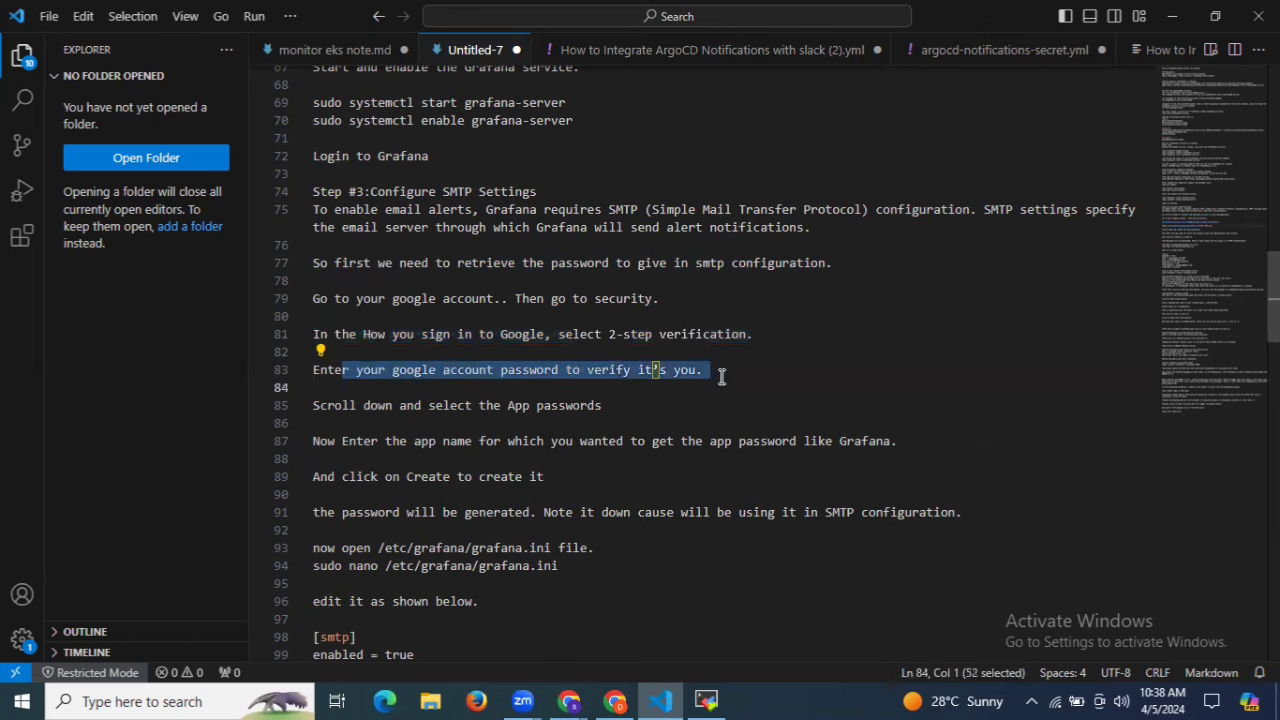
{"action": "left_click_drag", "start_coordinate": [342, 405], "coordinate": [614, 406]}
{"action": "left_click_drag", "start_coordinate": [331, 441], "coordinate": [615, 455]}
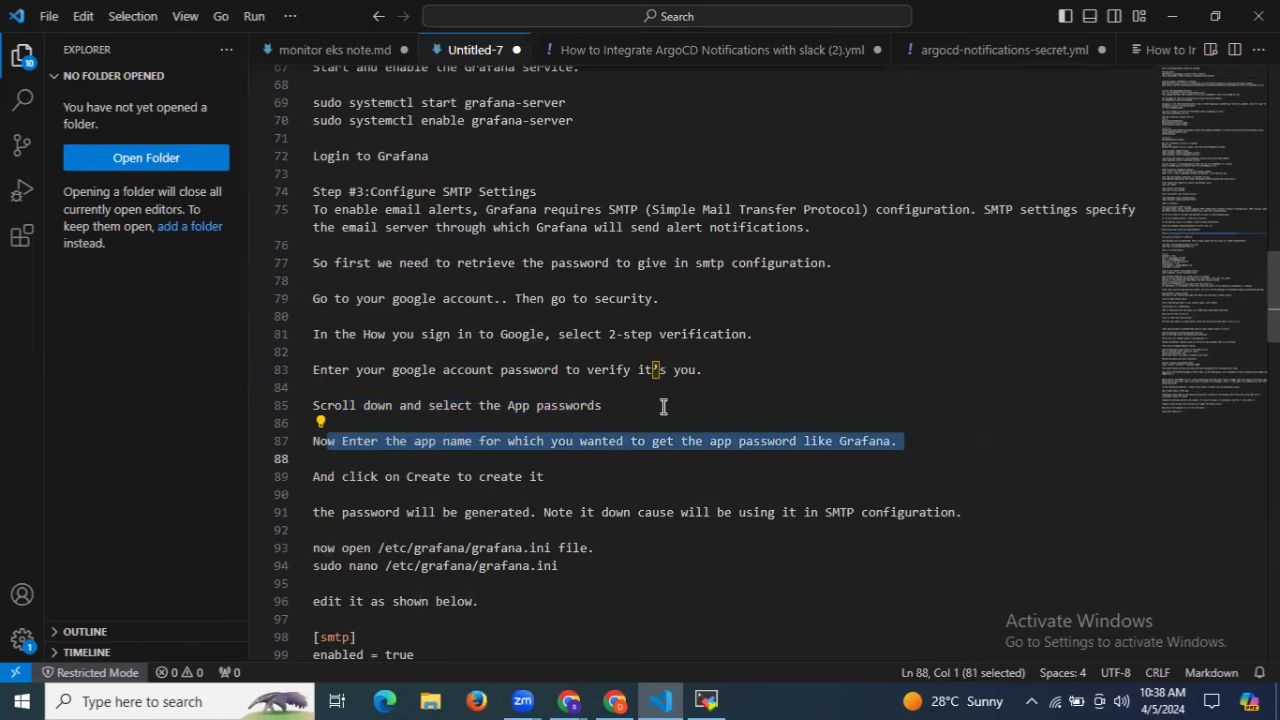
Review the Step #3 instructions for editing grafana.ini to configure SMTP settings
{"action": "scroll", "coordinate": [665, 388], "scroll_direction": "down", "scroll_amount": 1}
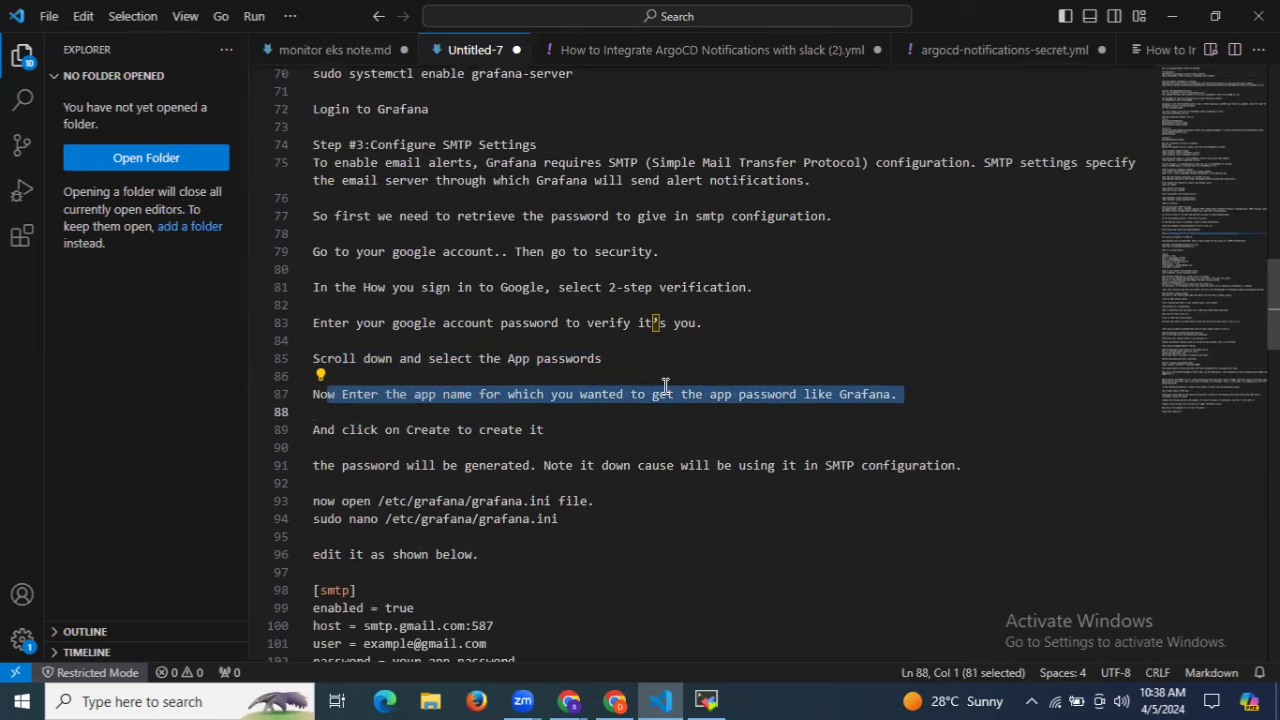
{"action": "double_click", "coordinate": [446, 430]}
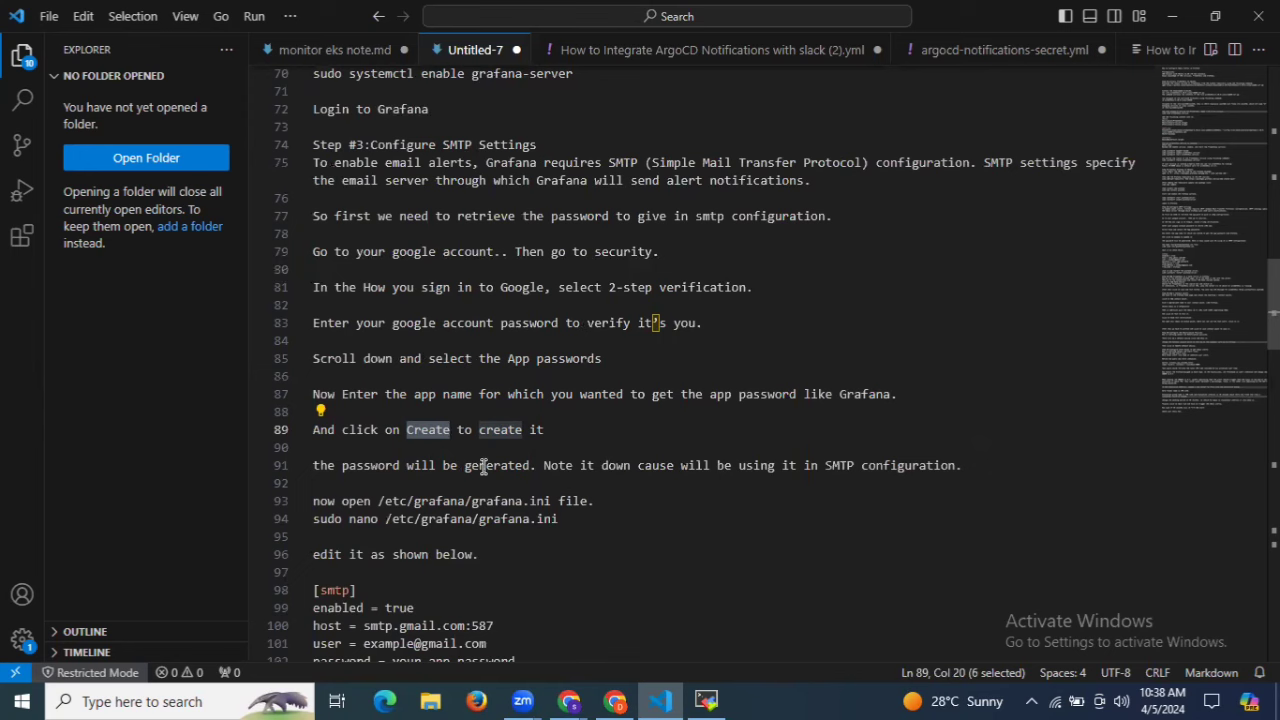
{"action": "left_click_drag", "start_coordinate": [362, 521], "coordinate": [573, 525]}
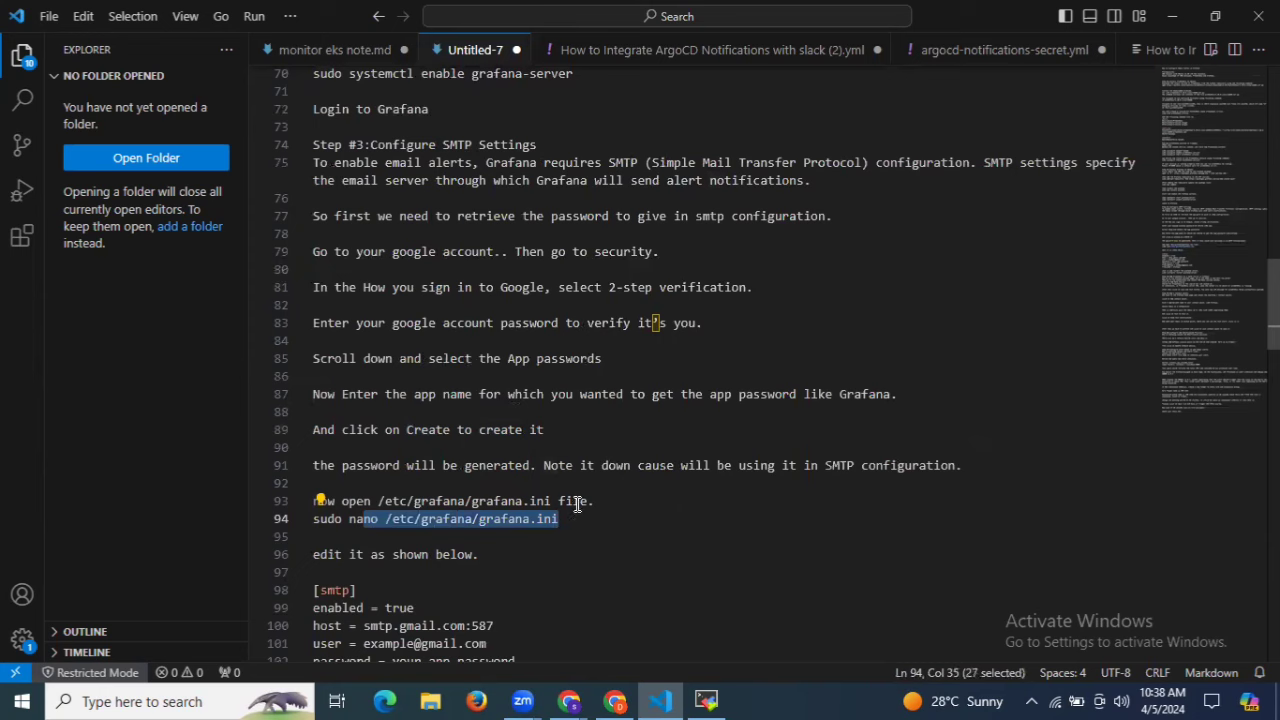
{"action": "scroll", "coordinate": [500, 554], "scroll_direction": "down", "scroll_amount": 2}
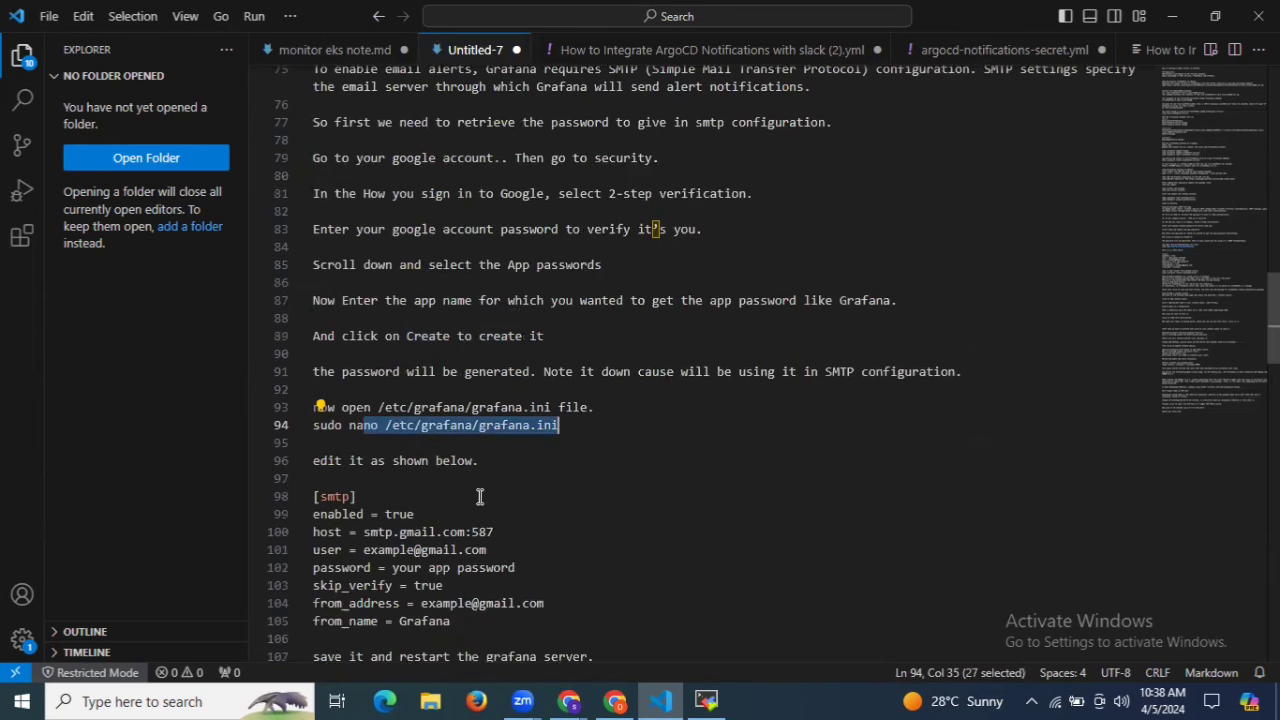
{"action": "scroll", "coordinate": [486, 466], "scroll_direction": "up", "scroll_amount": 4}
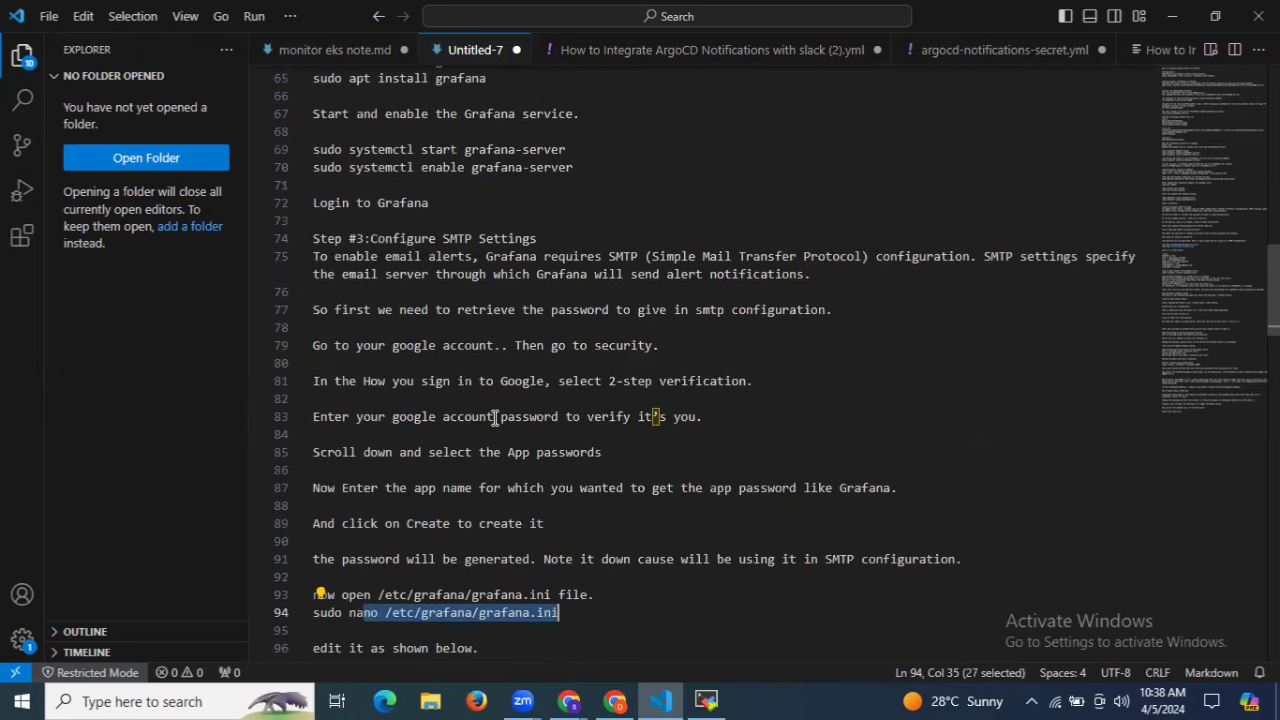
Switch to the Google Account page in Chrome and check the account menu
{"action": "left_click", "coordinate": [615, 701]}
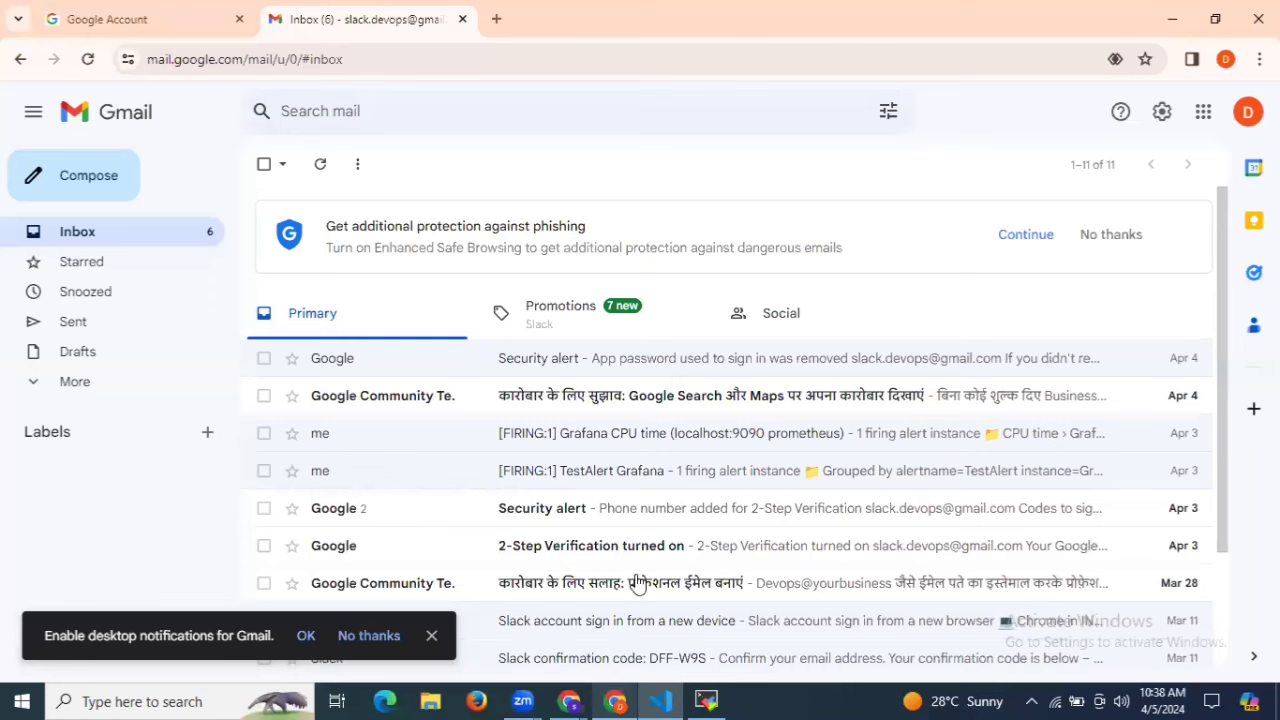
{"action": "left_click", "coordinate": [128, 20]}
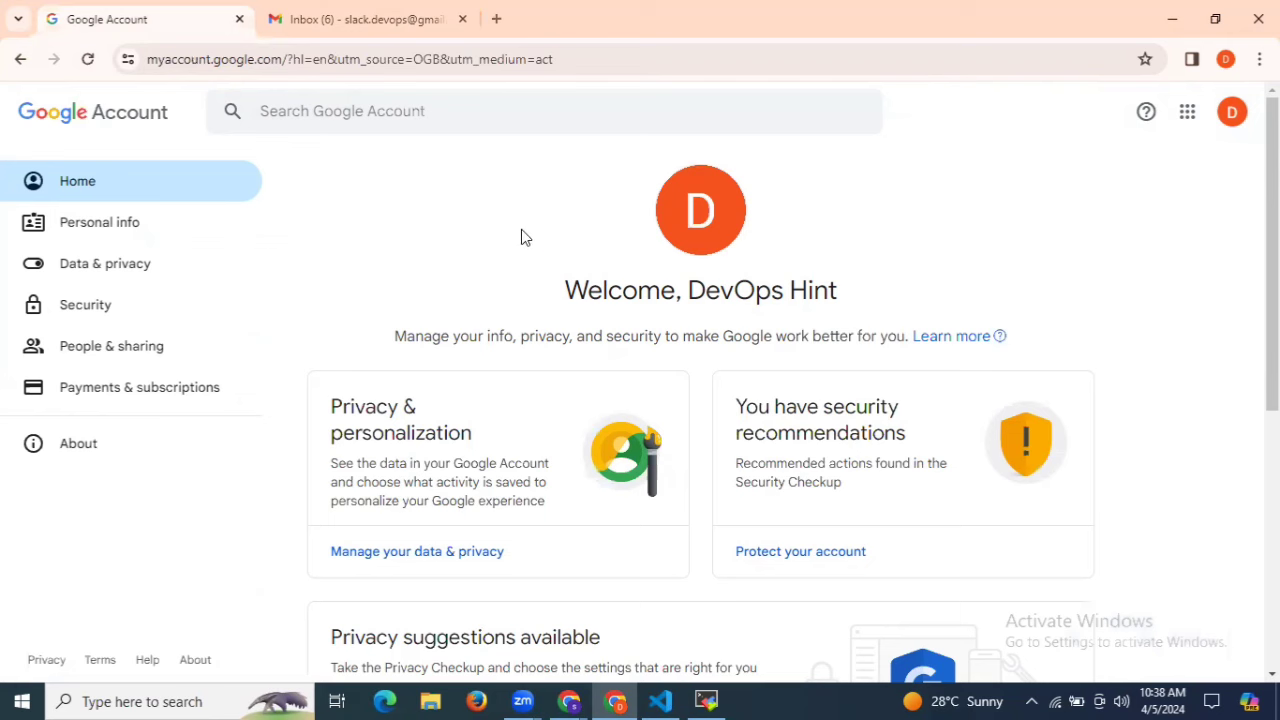
{"action": "left_click", "coordinate": [1226, 60]}
{"action": "left_click", "coordinate": [924, 204]}
{"action": "left_click", "coordinate": [1232, 112]}
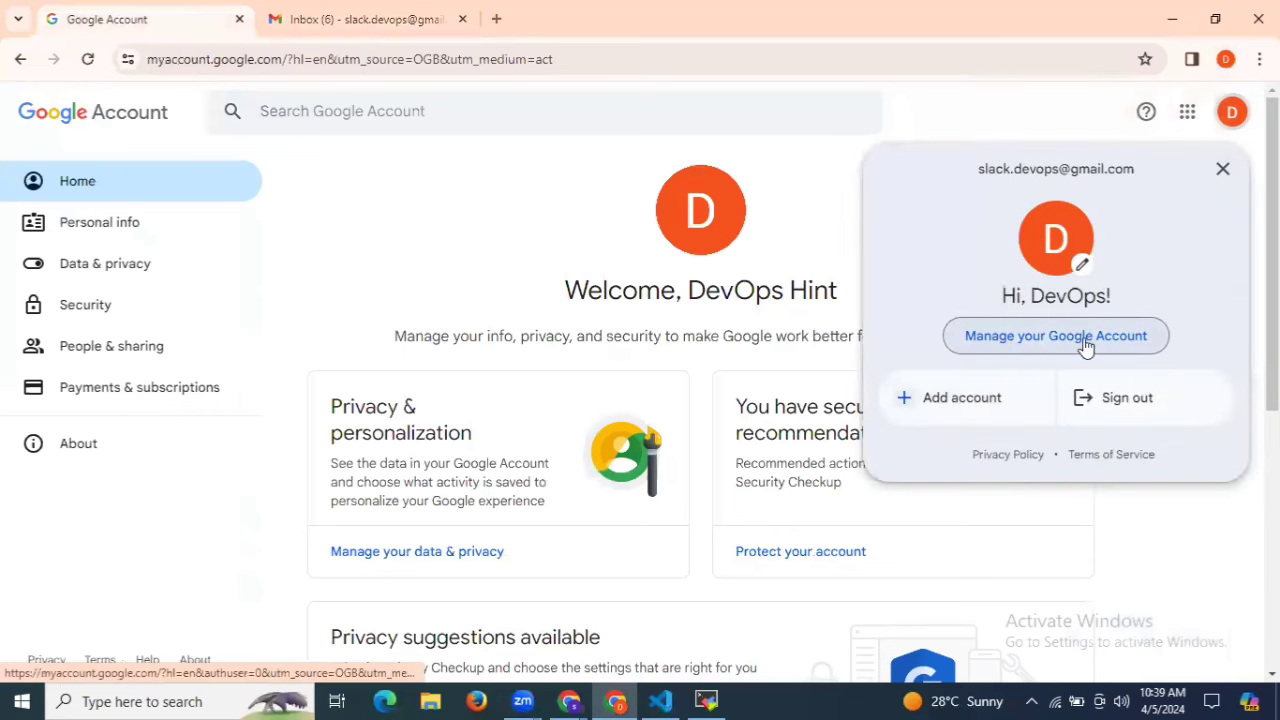
{"action": "left_click", "coordinate": [810, 182]}
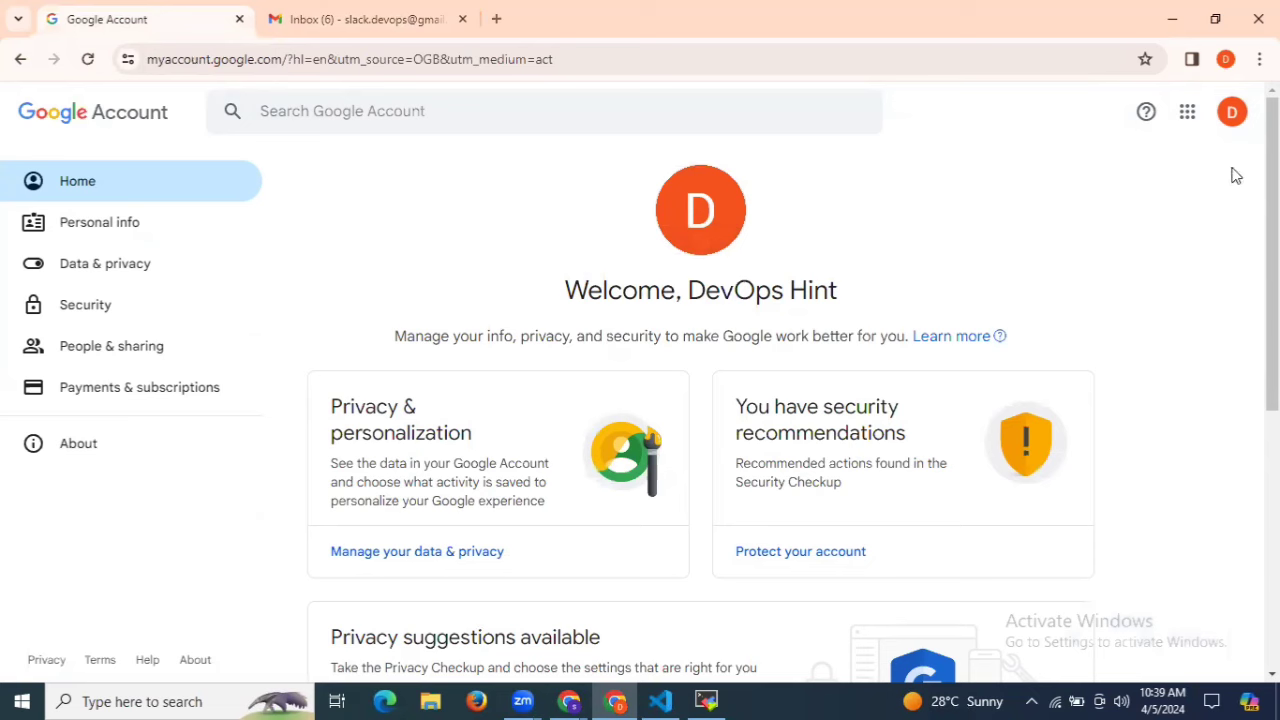
{"action": "left_click", "coordinate": [1232, 112]}
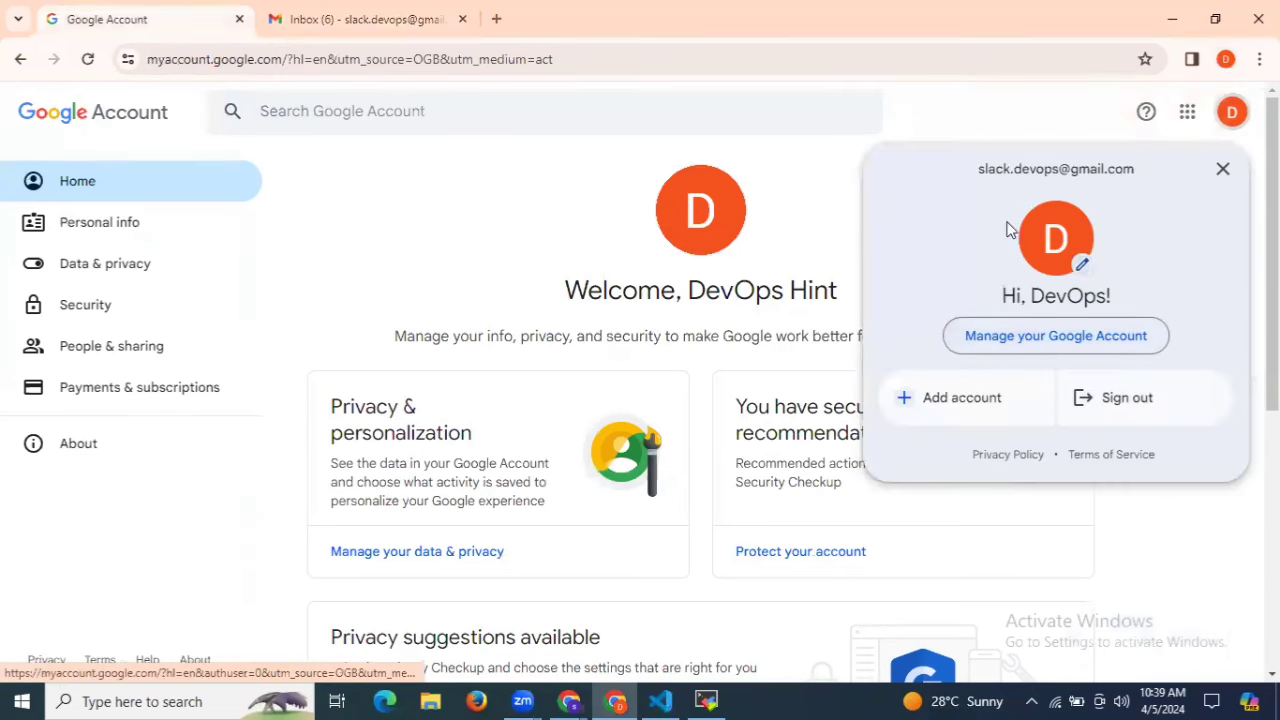
{"action": "left_click", "coordinate": [774, 180]}
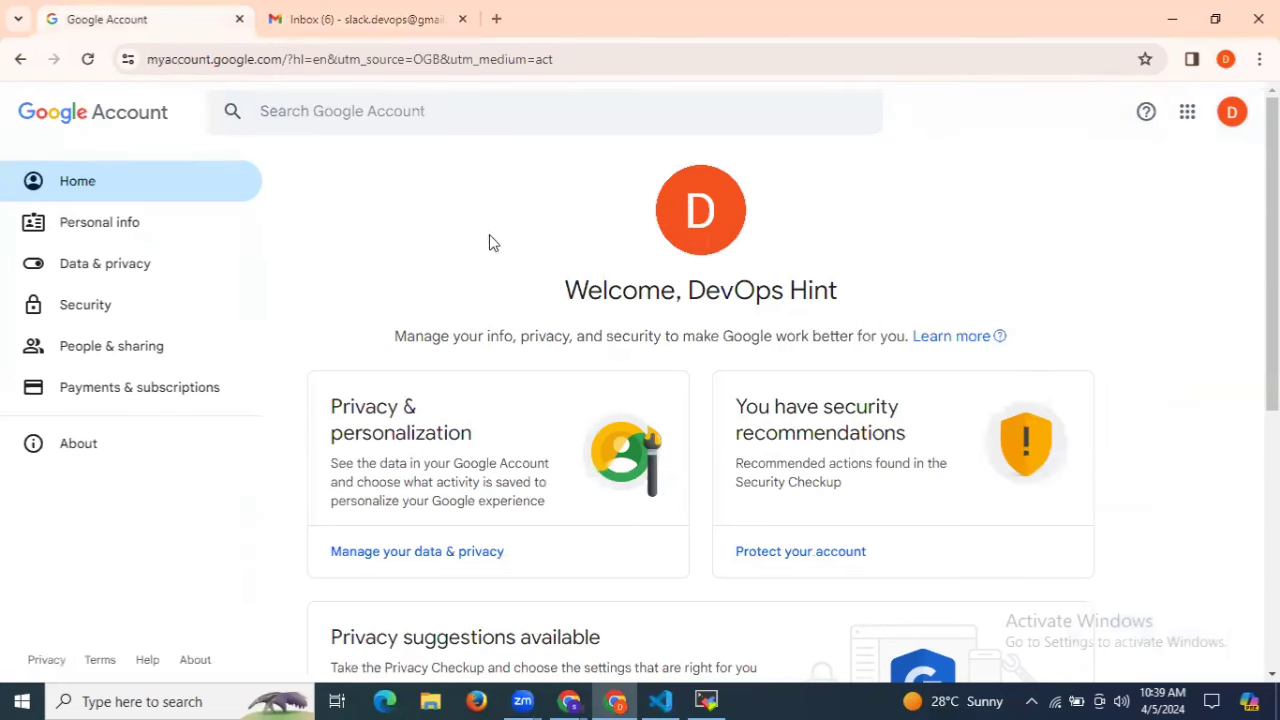
Go to the Security settings and select 2-Step Verification under 'How you sign in to Google'
{"action": "left_click", "coordinate": [76, 308]}
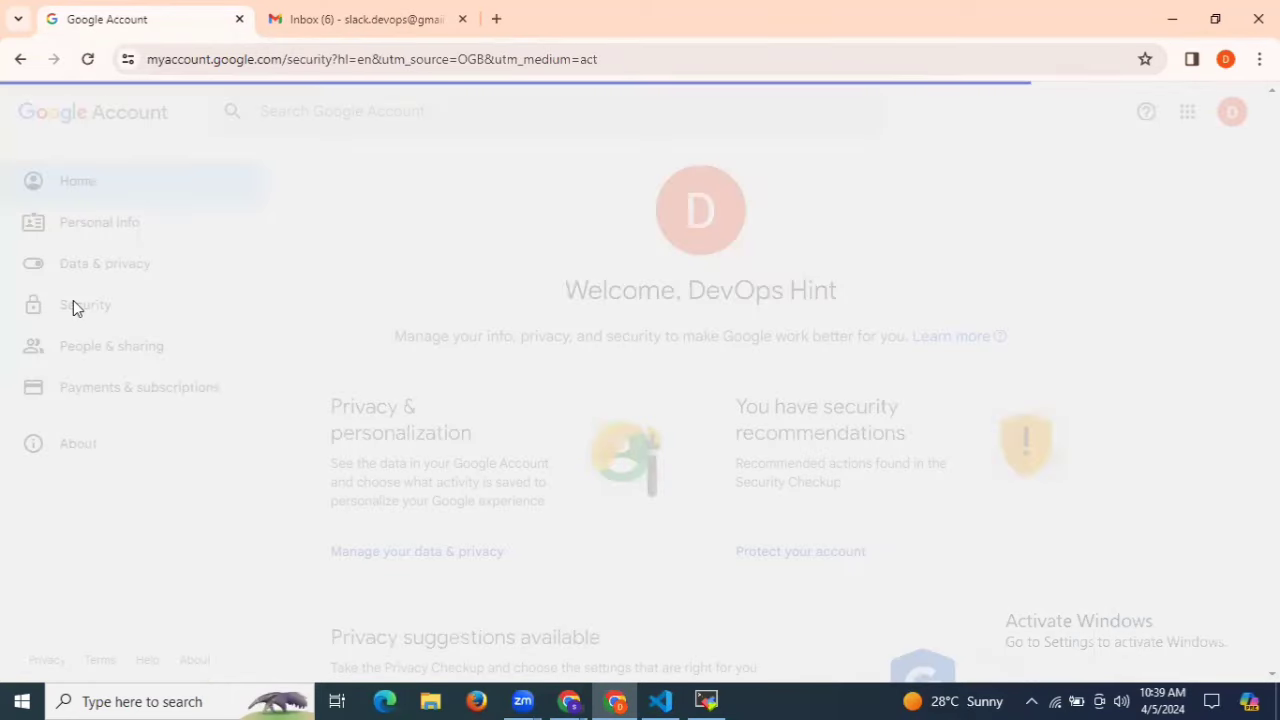
{"action": "scroll", "coordinate": [912, 326], "scroll_direction": "down", "scroll_amount": 4}
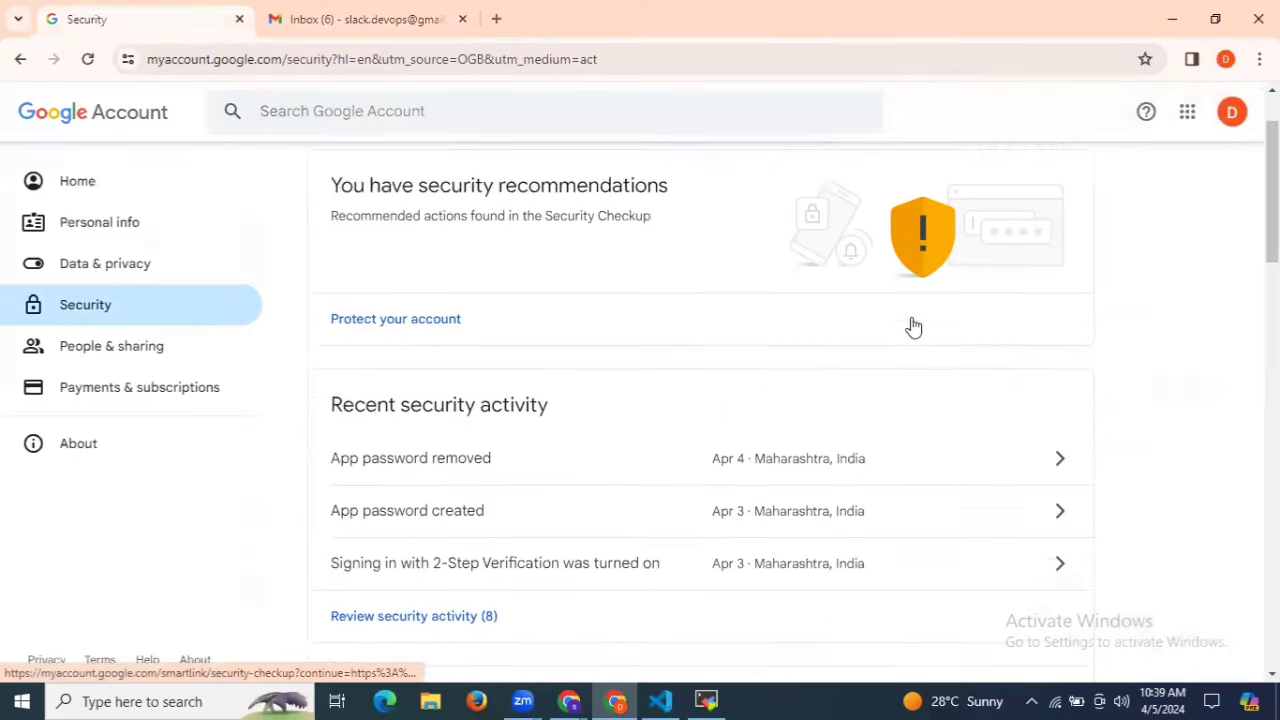
{"action": "scroll", "coordinate": [912, 326], "scroll_direction": "down", "scroll_amount": 2}
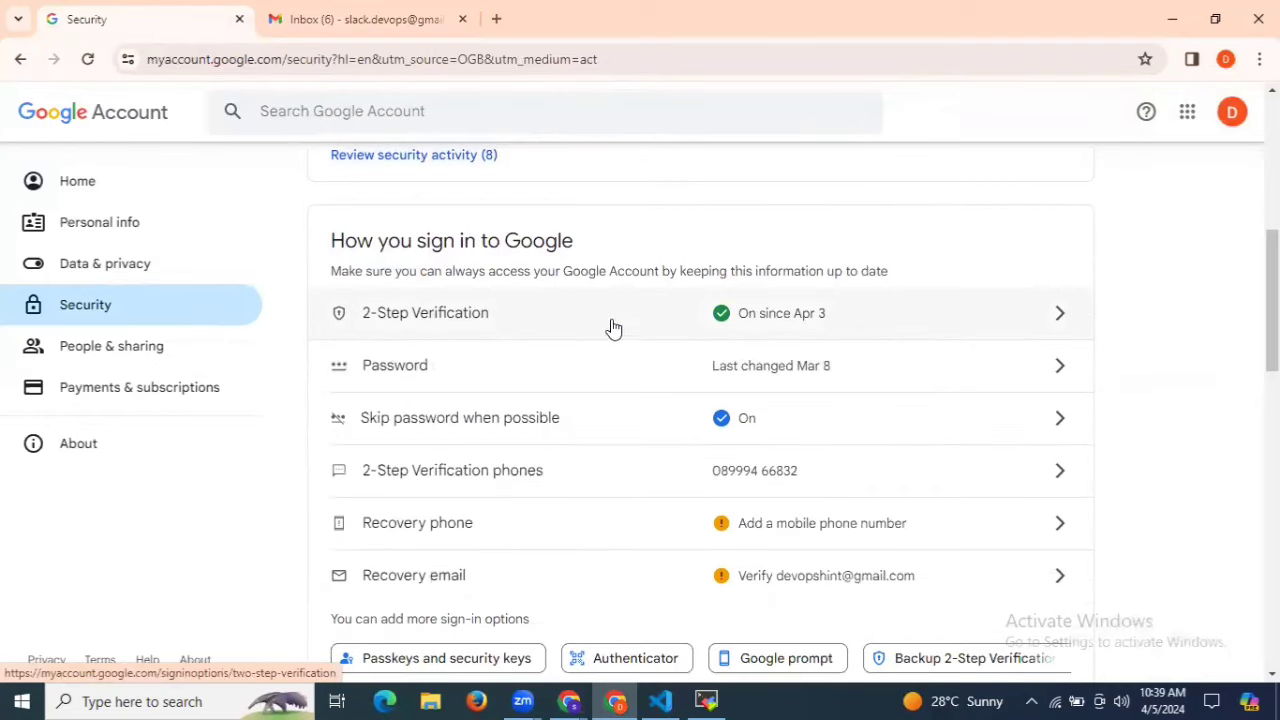
{"action": "left_click", "coordinate": [674, 330]}
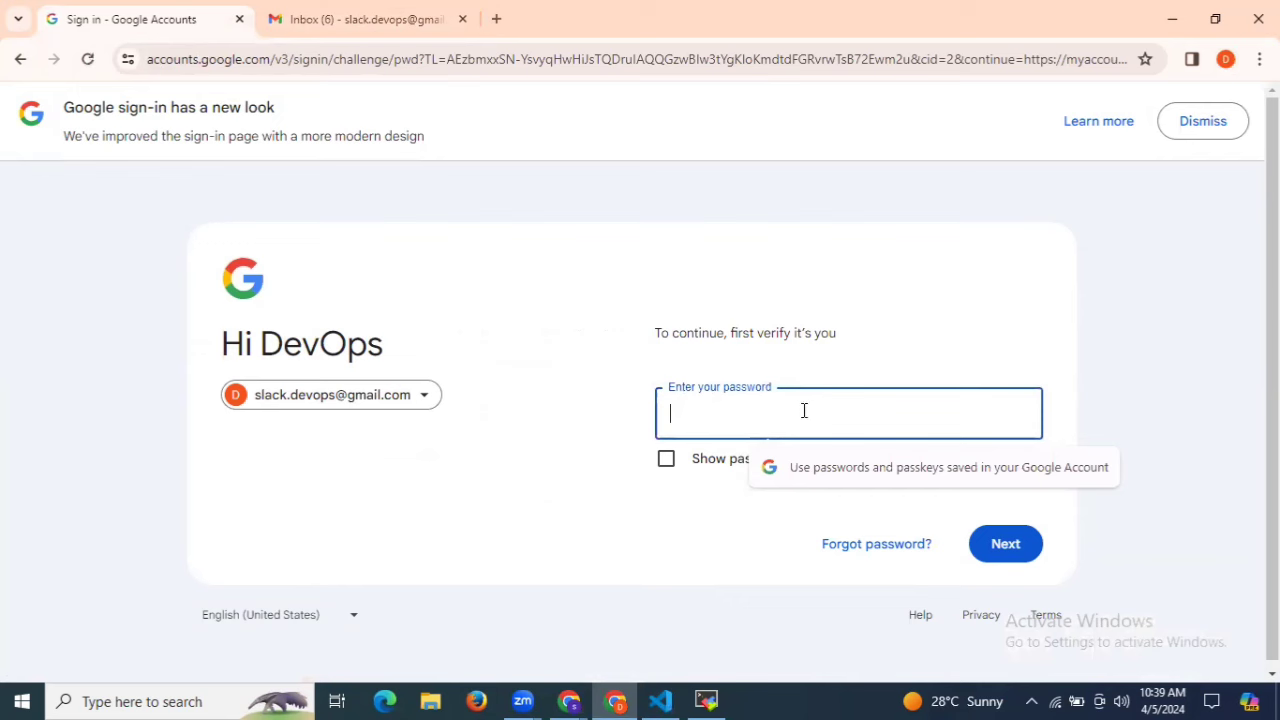
Re-verify the account password, retrying after an error, and open App passwords
{"action": "type", "text": "•••"}
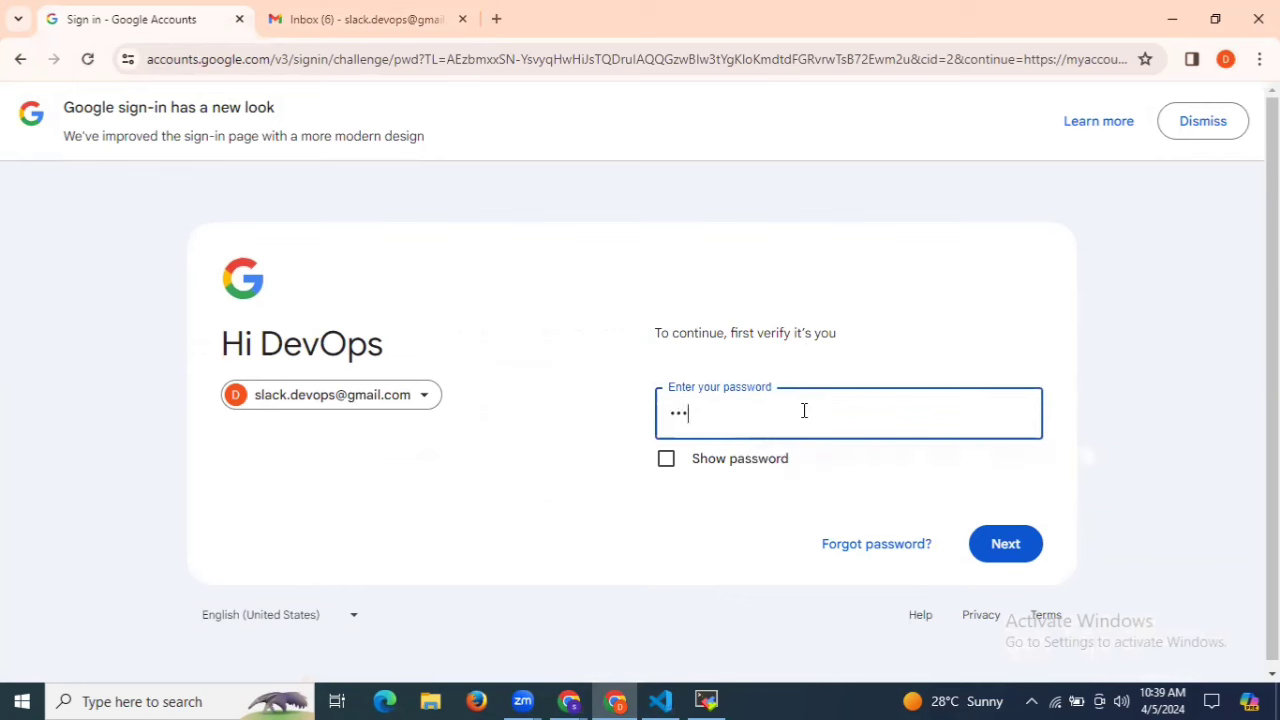
{"action": "type", "text": "•••"}
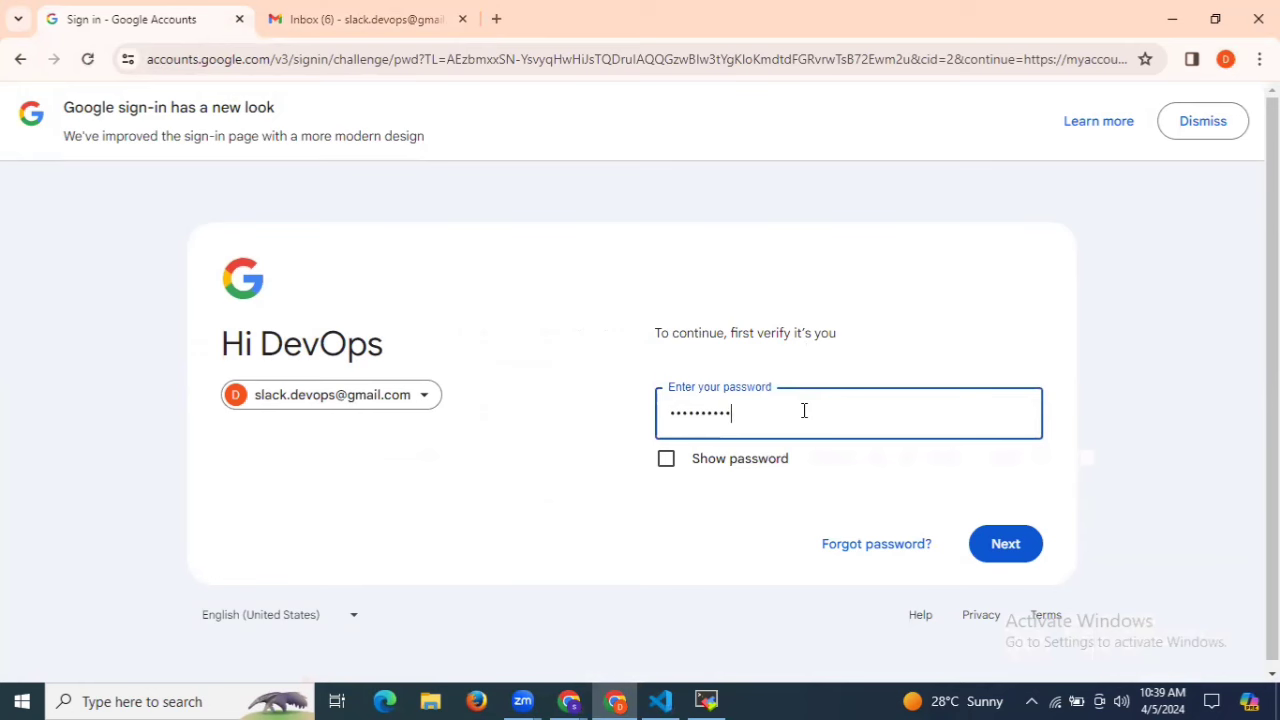
{"action": "key", "text": "Return"}
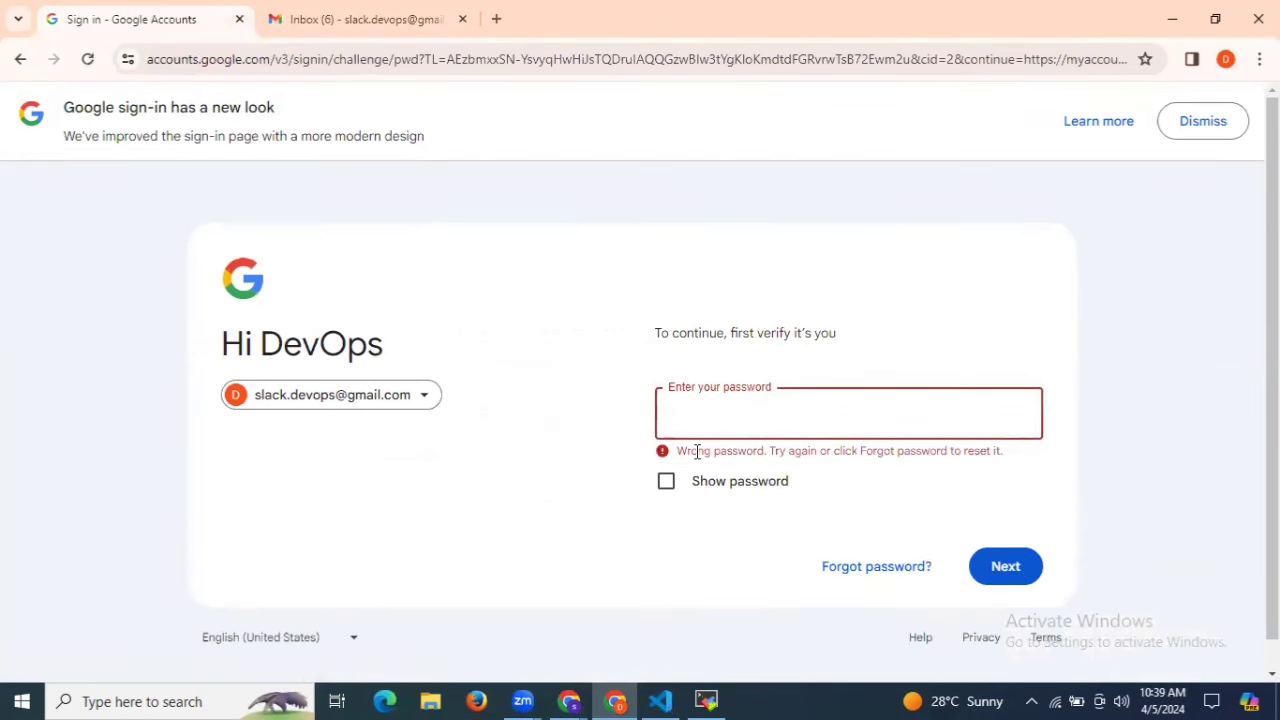
{"action": "left_click", "coordinate": [731, 408]}
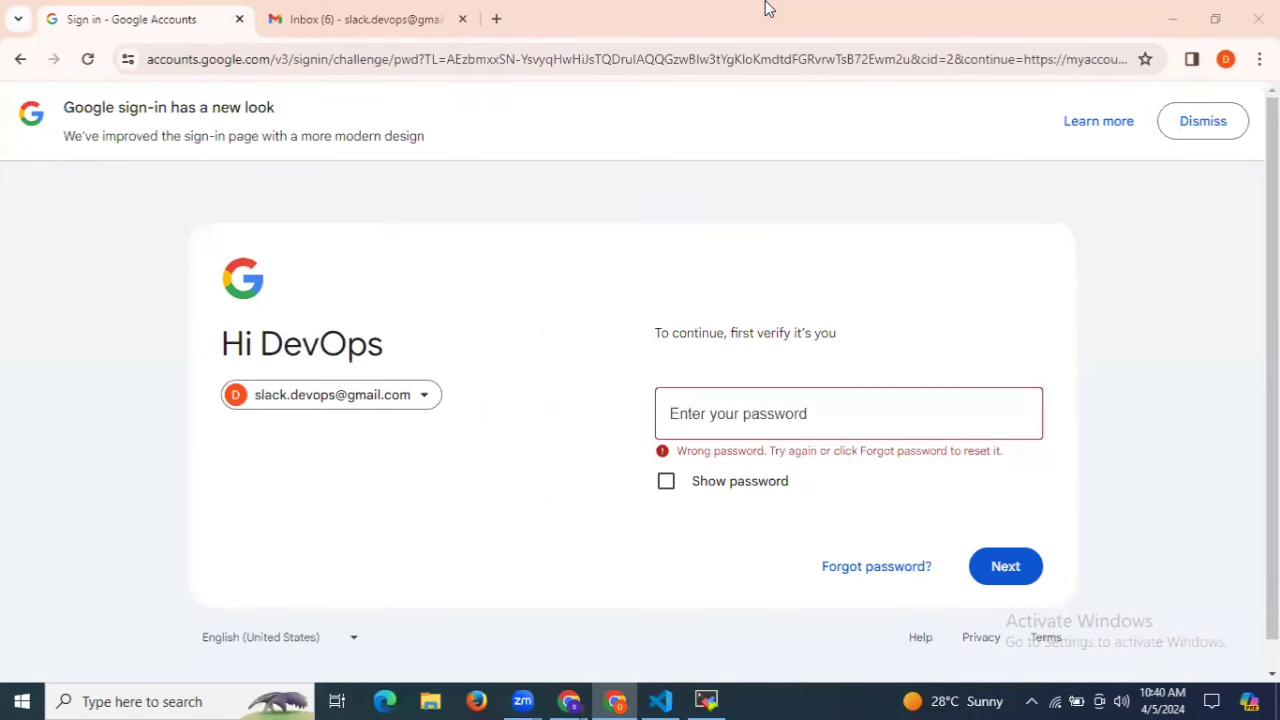
{"action": "left_click", "coordinate": [832, 420]}
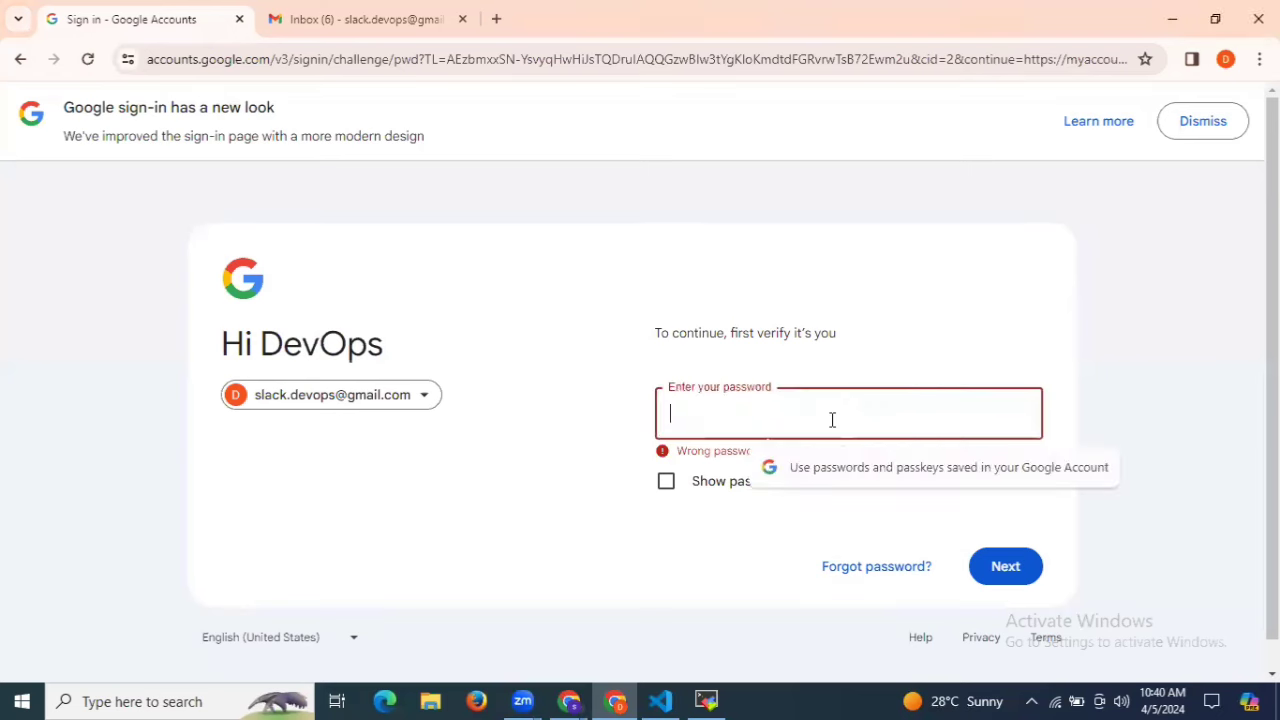
{"action": "type", "text": "***"}
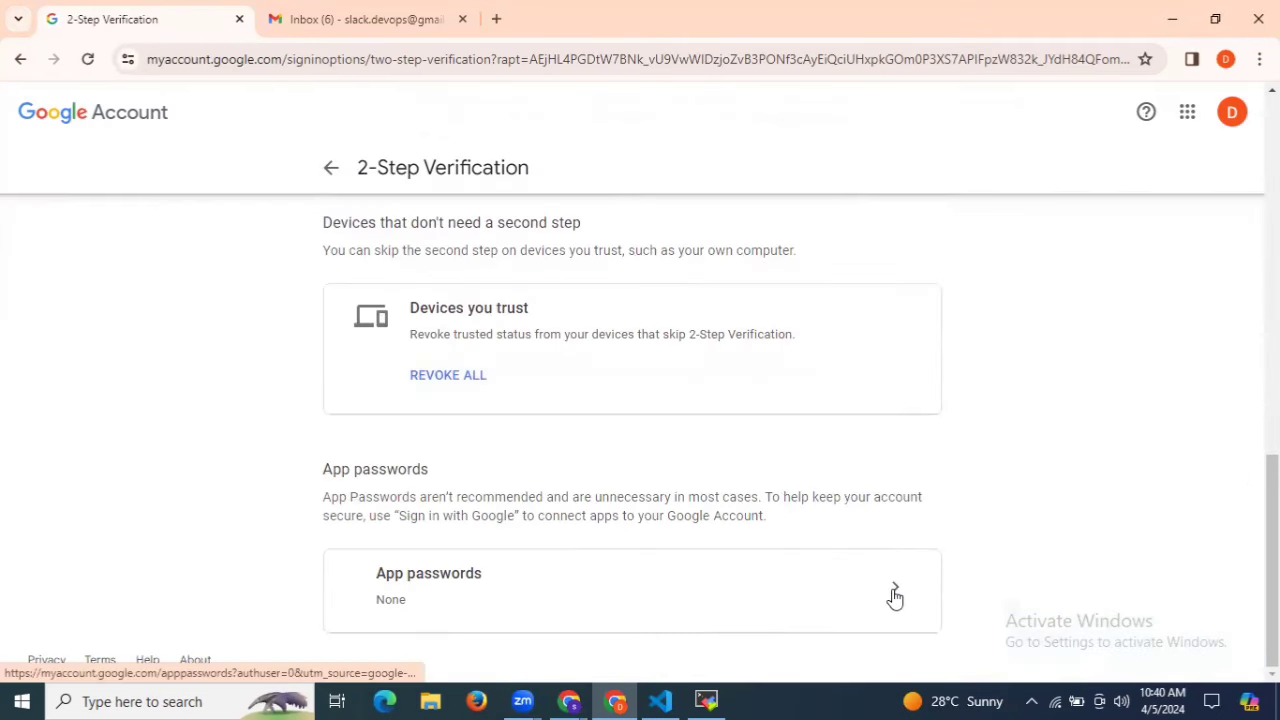
{"action": "left_click", "coordinate": [895, 597]}
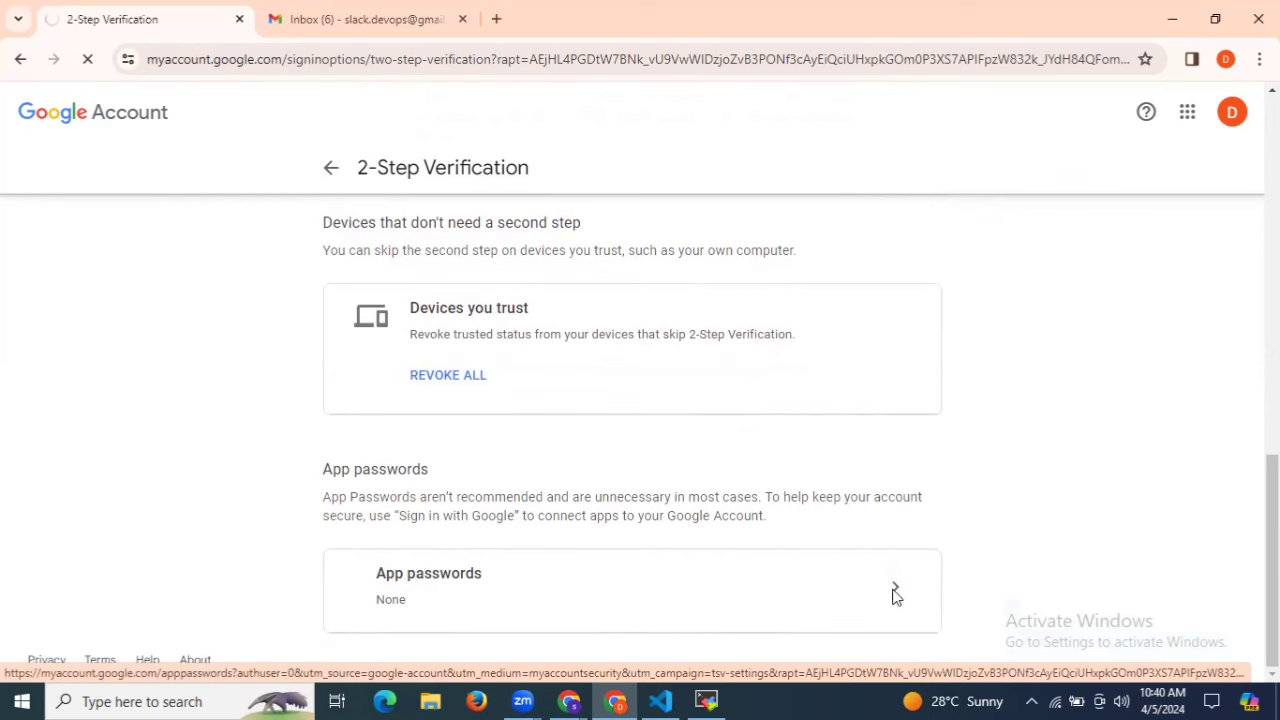
Create an app password named Grafana and select the generated 16-character value
{"action": "left_click", "coordinate": [481, 510]}
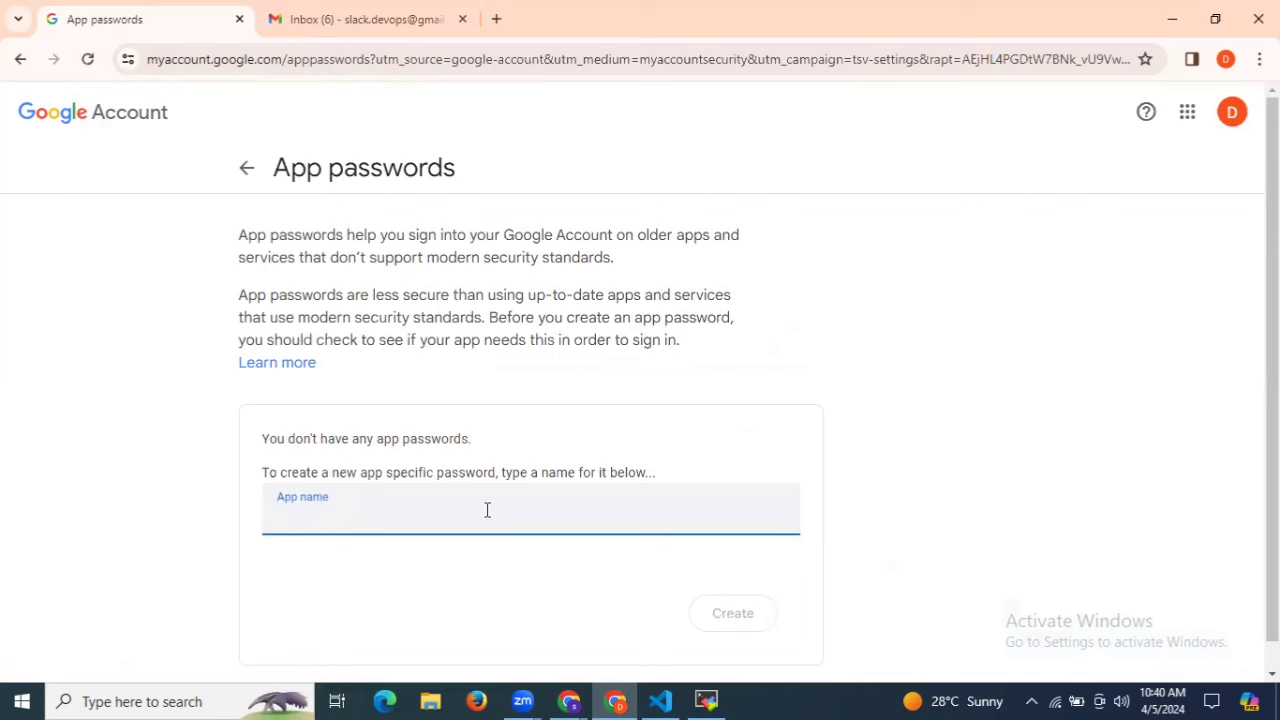
{"action": "type", "text": "Grafa"}
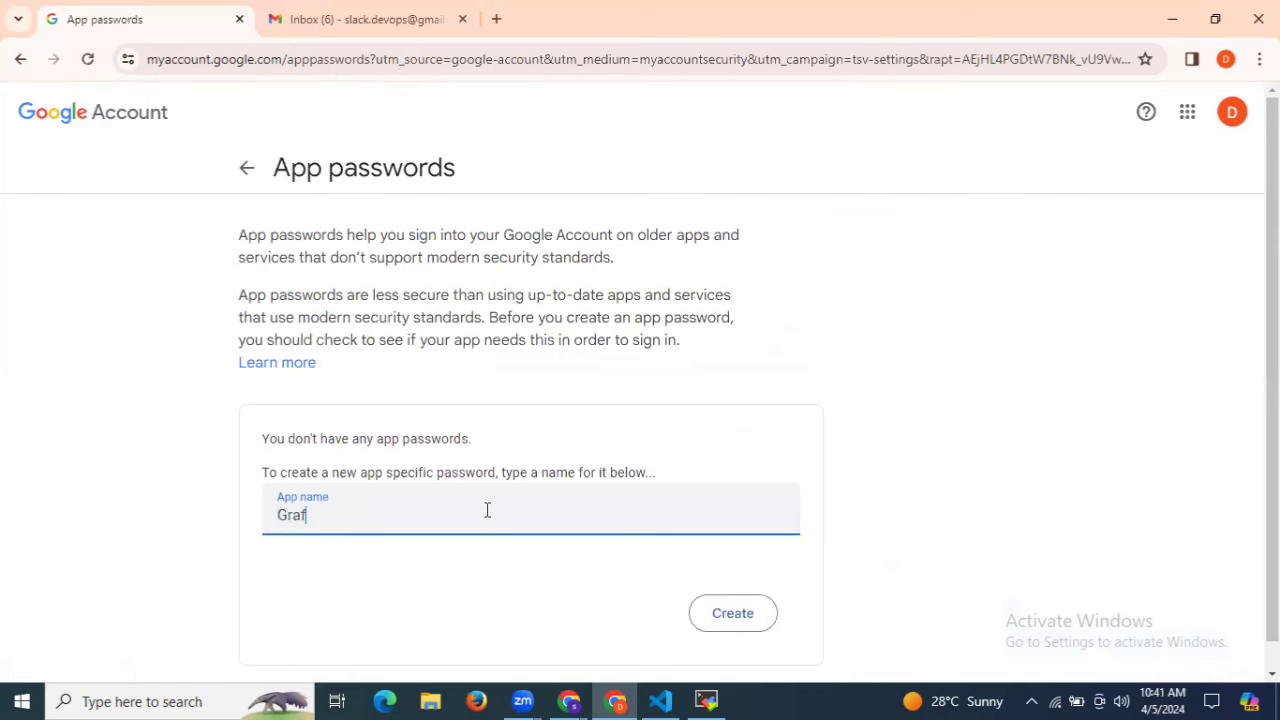
{"action": "type", "text": "na"}
{"action": "left_click", "coordinate": [714, 618]}
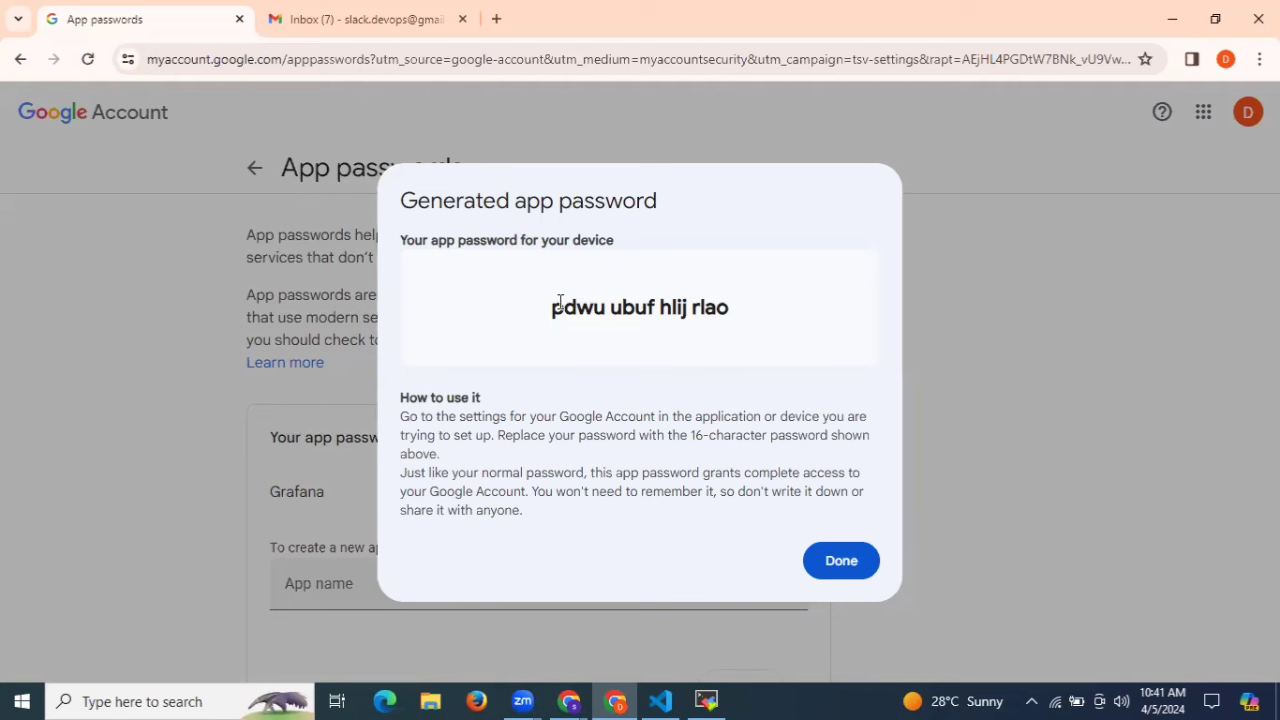
{"action": "left_click_drag", "start_coordinate": [553, 306], "coordinate": [753, 316]}
{"action": "key", "text": "ctrl+c"}
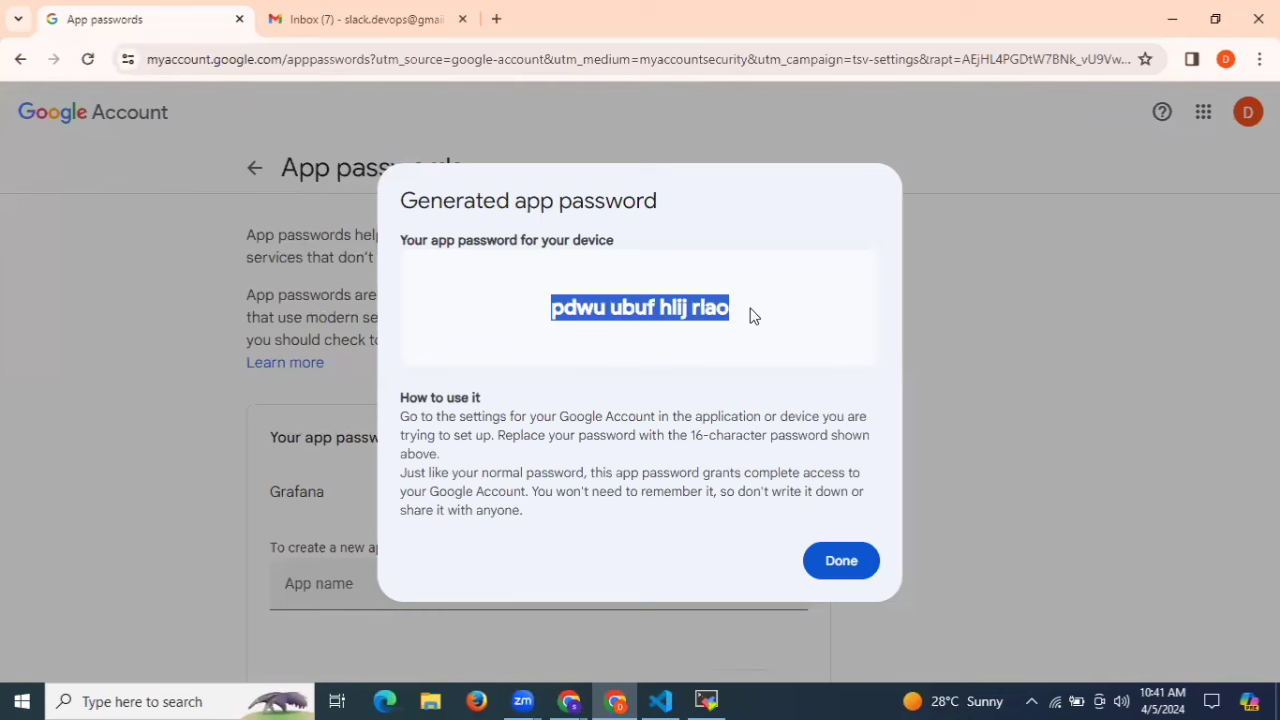
{"action": "left_click", "coordinate": [147, 700]}
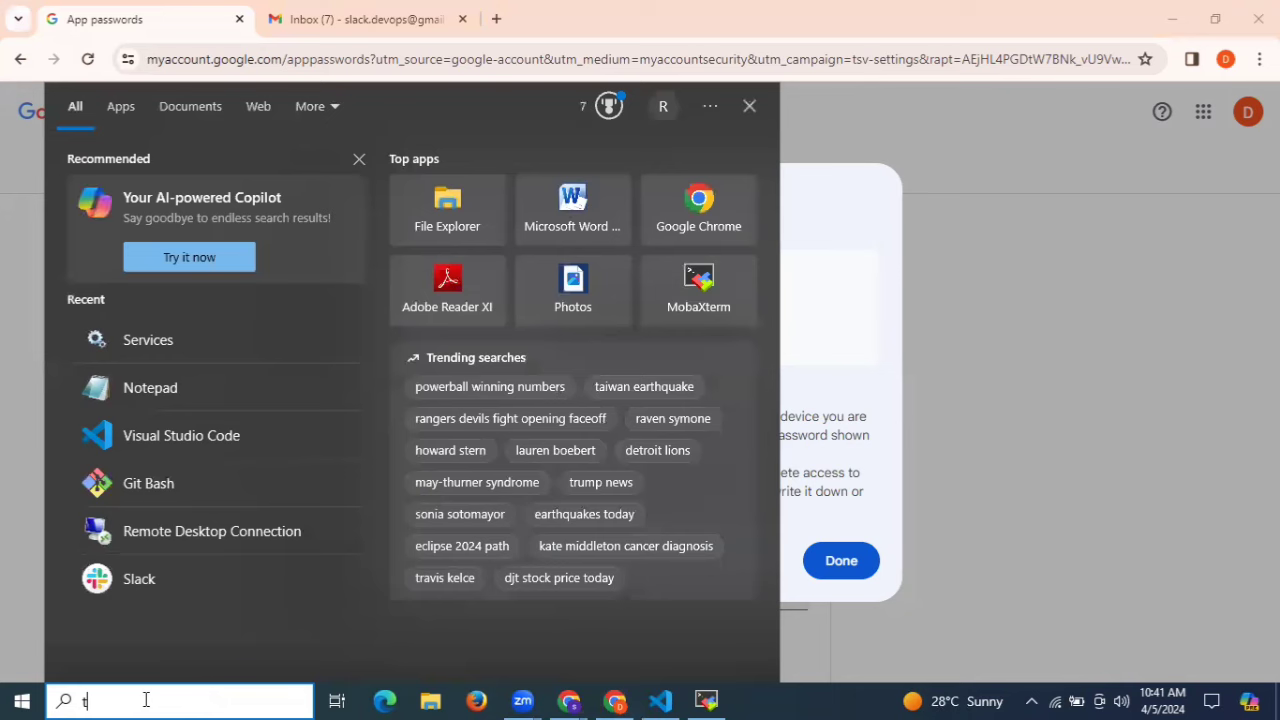
Paste the Grafana app password into a new Notepad note and minimize it
{"action": "type", "text": "t"}
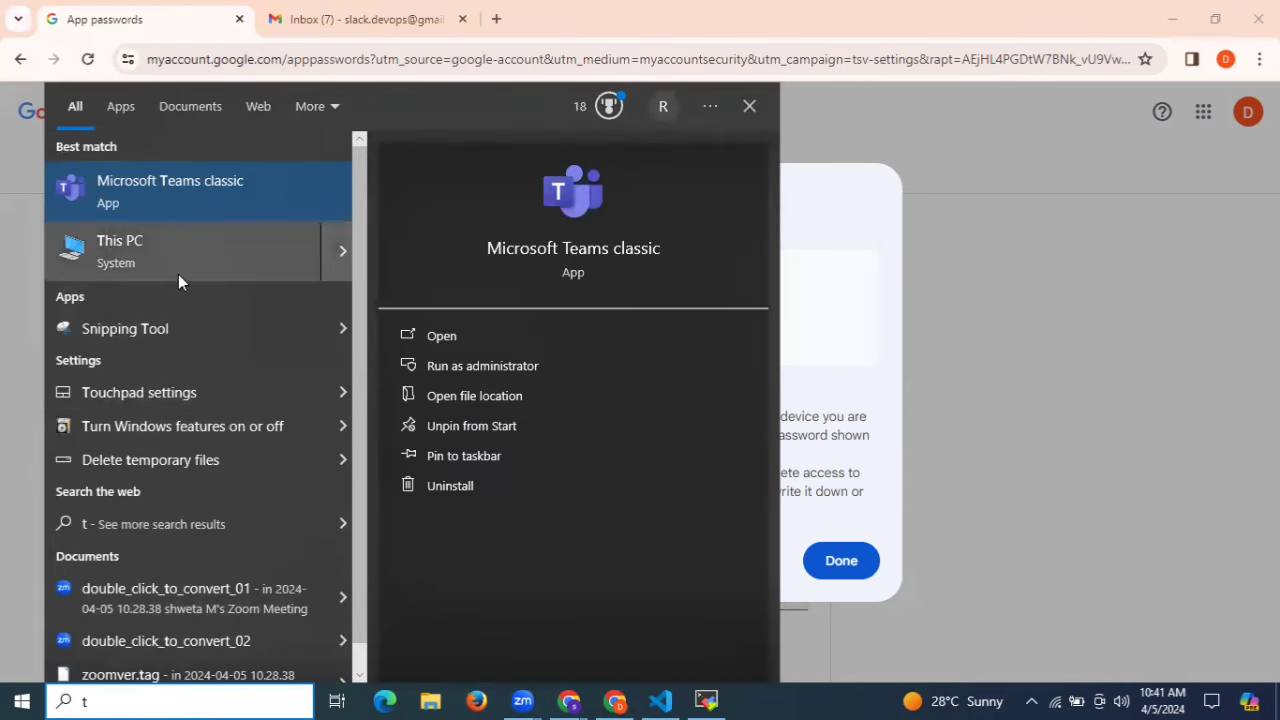
{"action": "key", "text": "BackSpace"}
{"action": "type", "text": "not"}
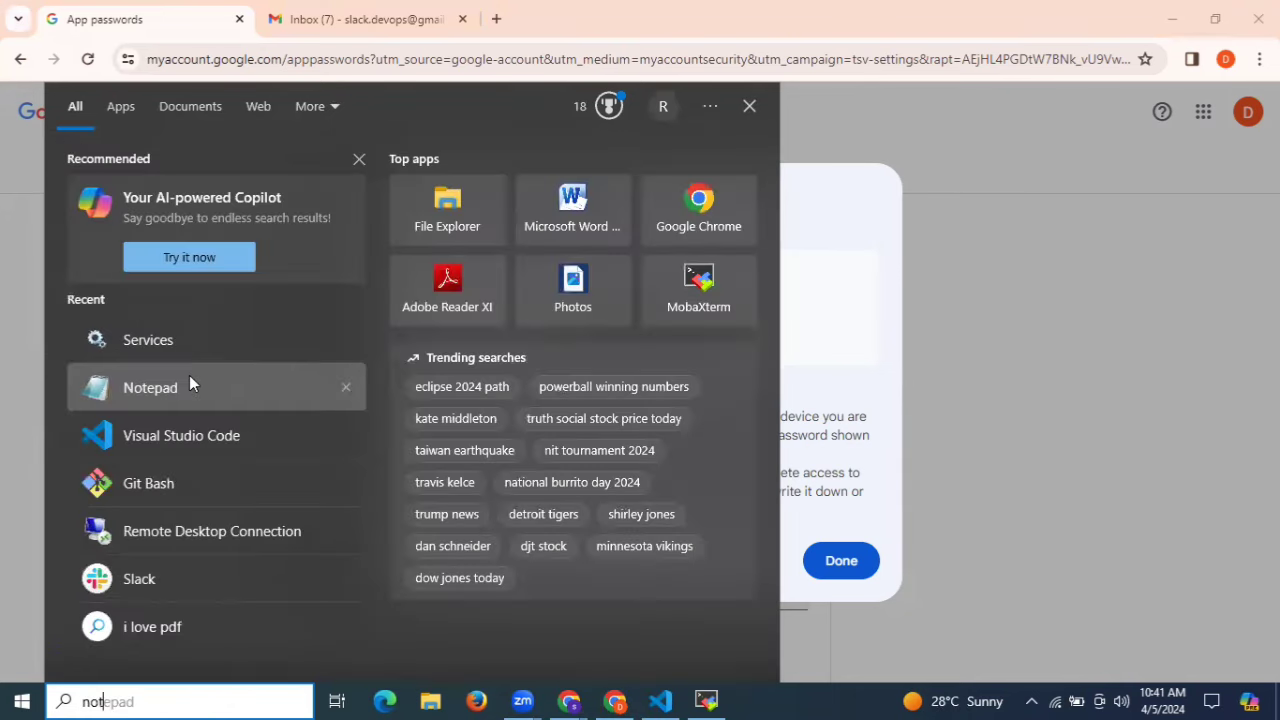
{"action": "left_click", "coordinate": [204, 191]}
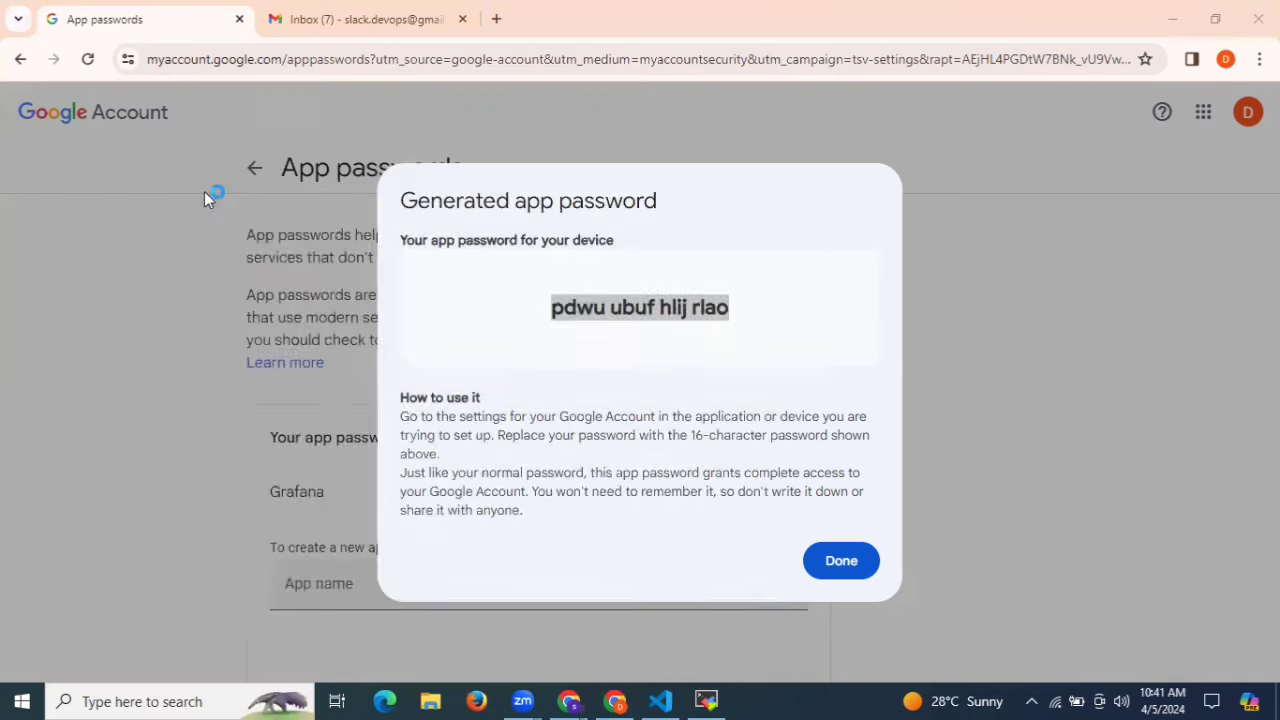
{"action": "key", "text": "ctrl+v"}
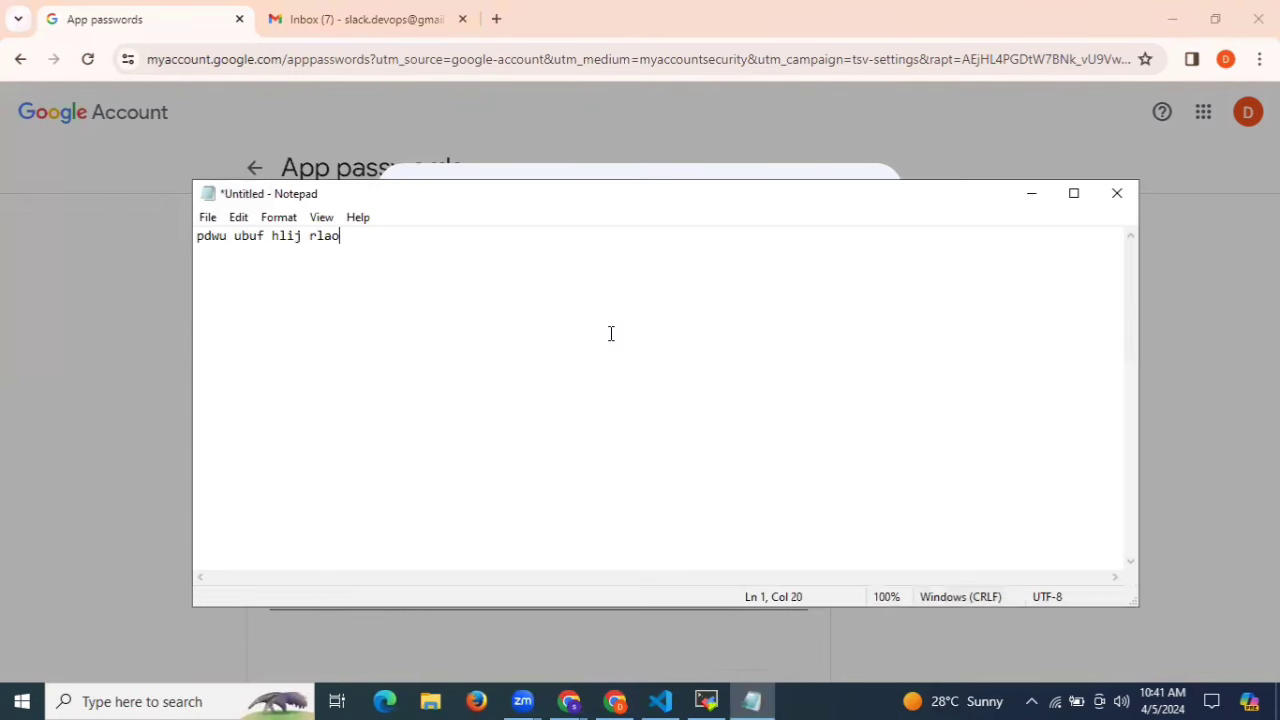
{"action": "left_click", "coordinate": [1026, 199]}
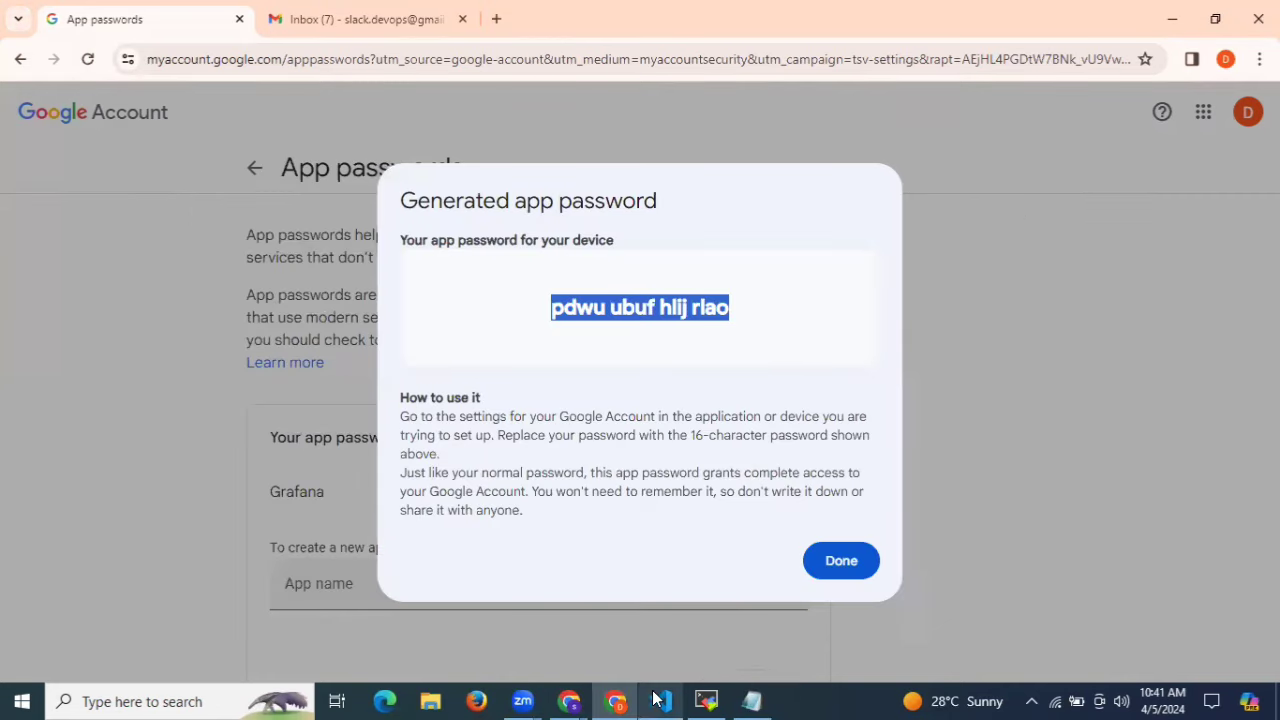
{"action": "left_click", "coordinate": [662, 700]}
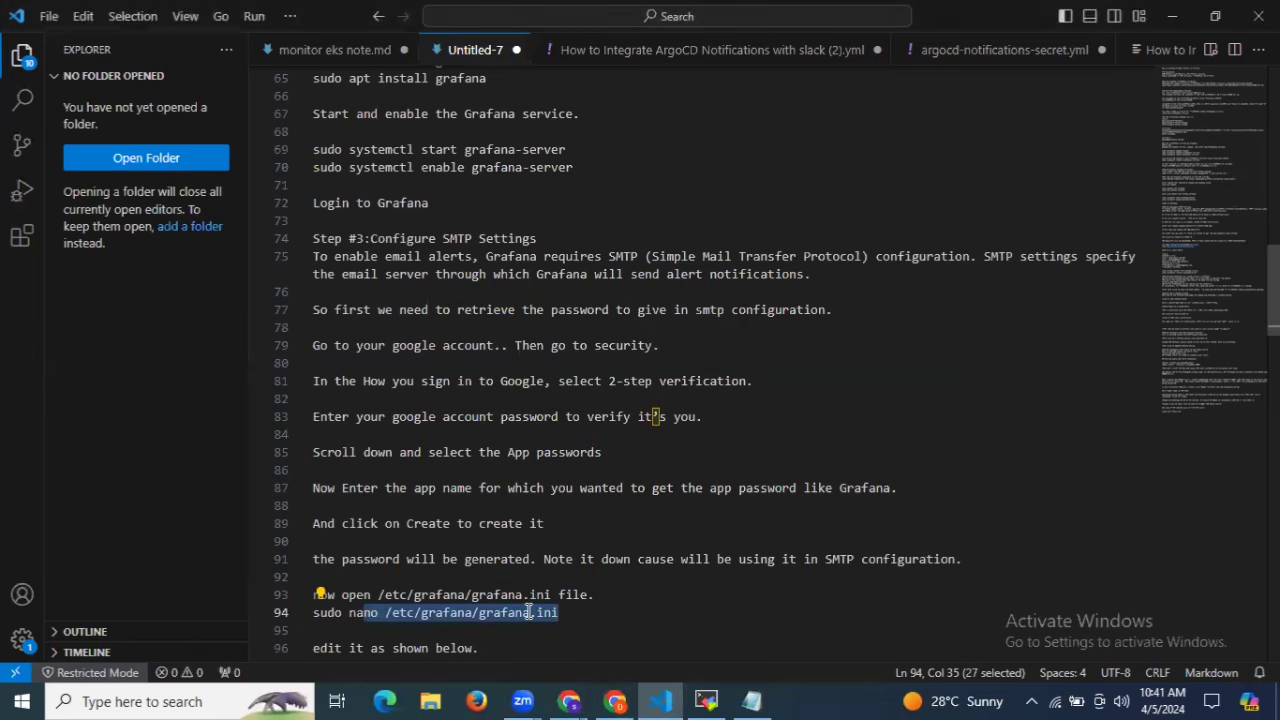
Copy the 'sudo nano /etc/grafana/grafana.ini' command from line 94 of the setup notes
{"action": "scroll", "coordinate": [615, 534], "scroll_direction": "down", "scroll_amount": 2}
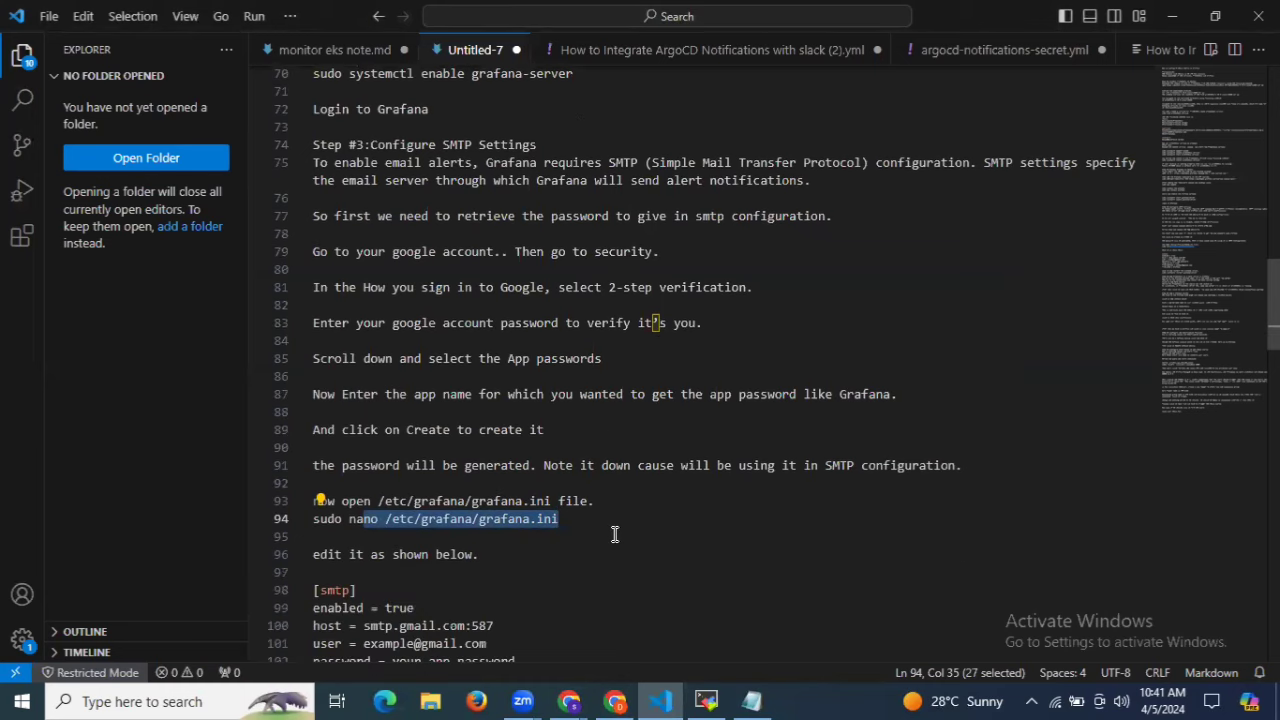
{"action": "scroll", "coordinate": [614, 531], "scroll_direction": "up", "scroll_amount": 2}
{"action": "scroll", "coordinate": [484, 580], "scroll_direction": "down", "scroll_amount": 5}
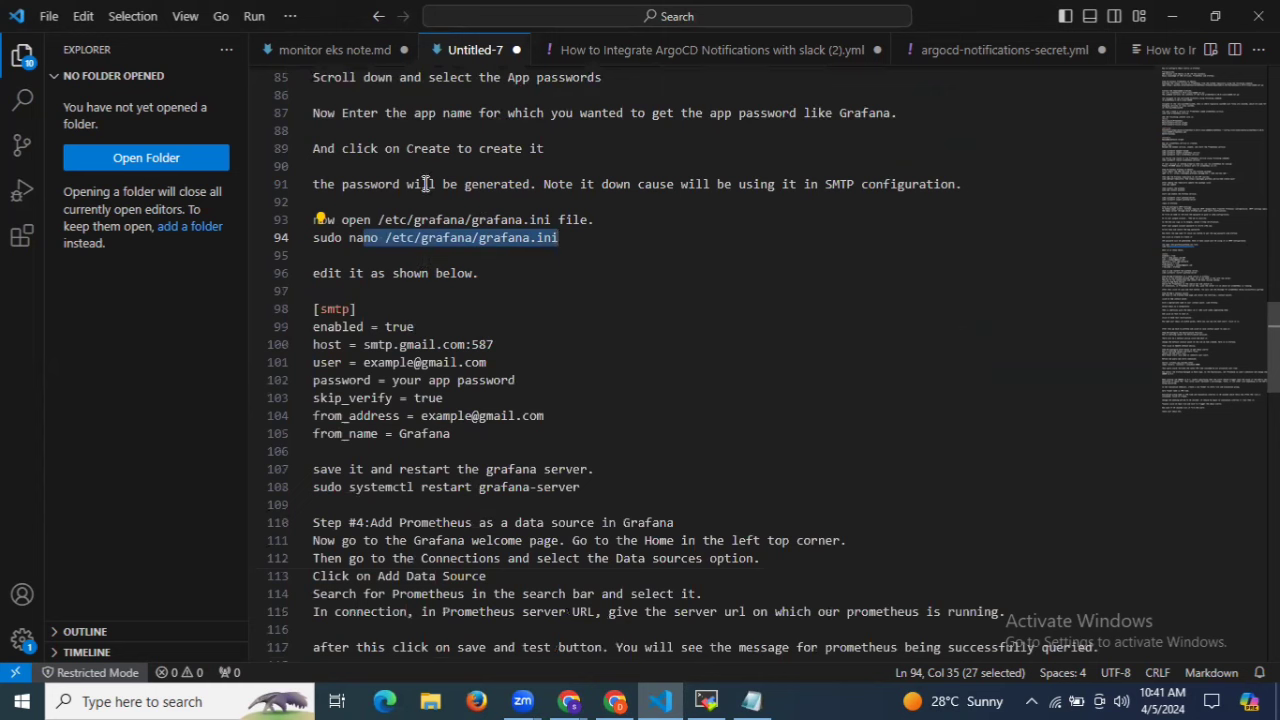
{"action": "left_click", "coordinate": [415, 220]}
{"action": "left_click_drag", "start_coordinate": [379, 220], "coordinate": [522, 220]}
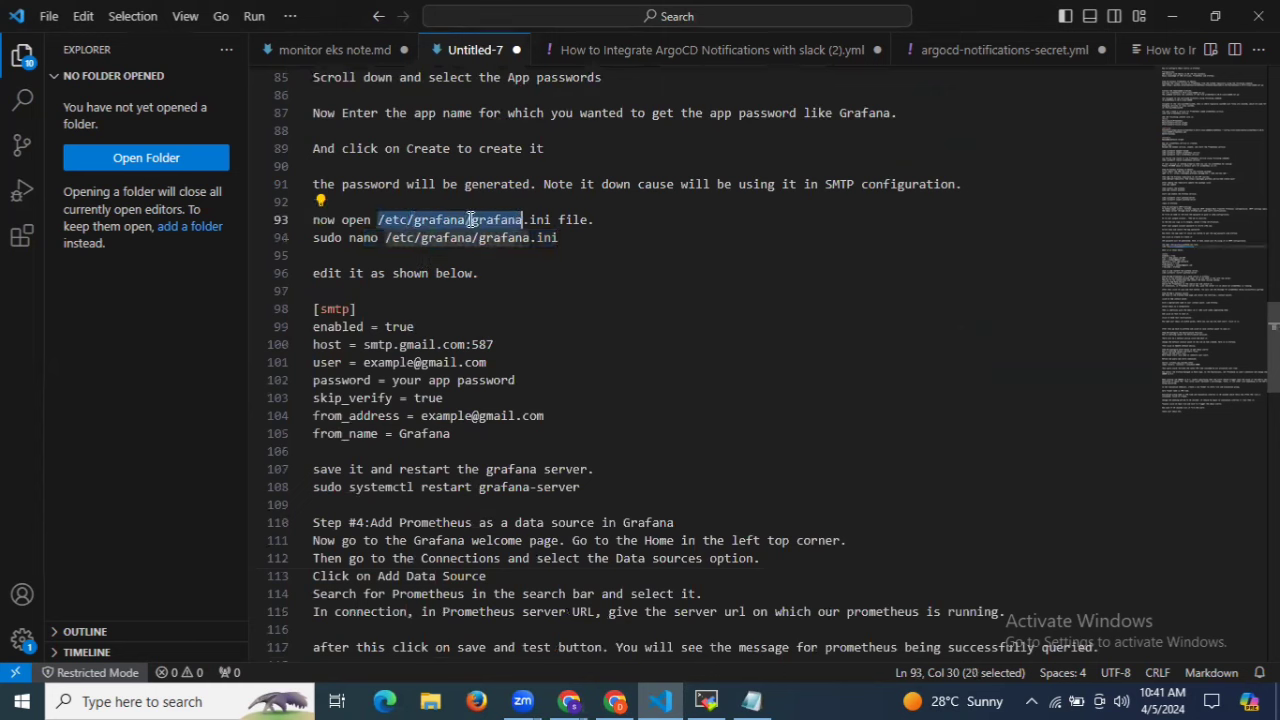
{"action": "left_click_drag", "start_coordinate": [316, 238], "coordinate": [578, 247]}
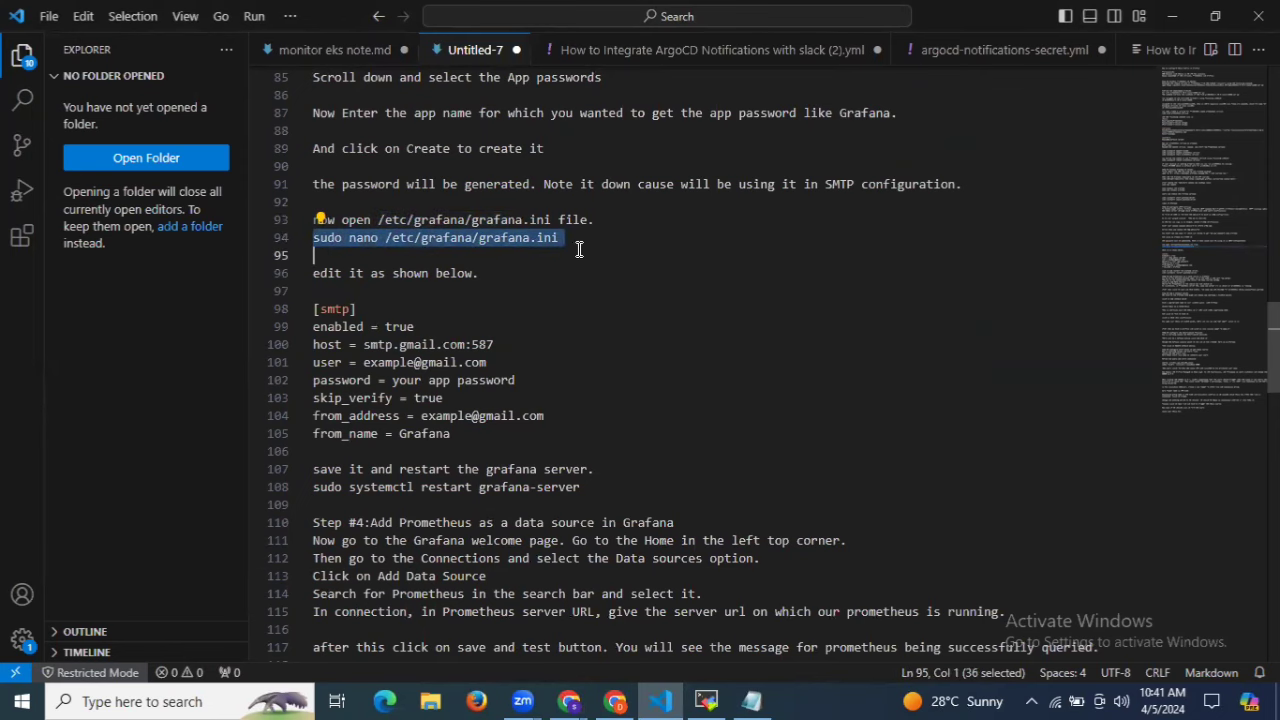
Paste and run 'sudo nano /etc/grafana/grafana.ini' in the server terminal, then scroll through the file
{"action": "left_click", "coordinate": [706, 701]}
{"action": "right_click", "coordinate": [662, 385]}
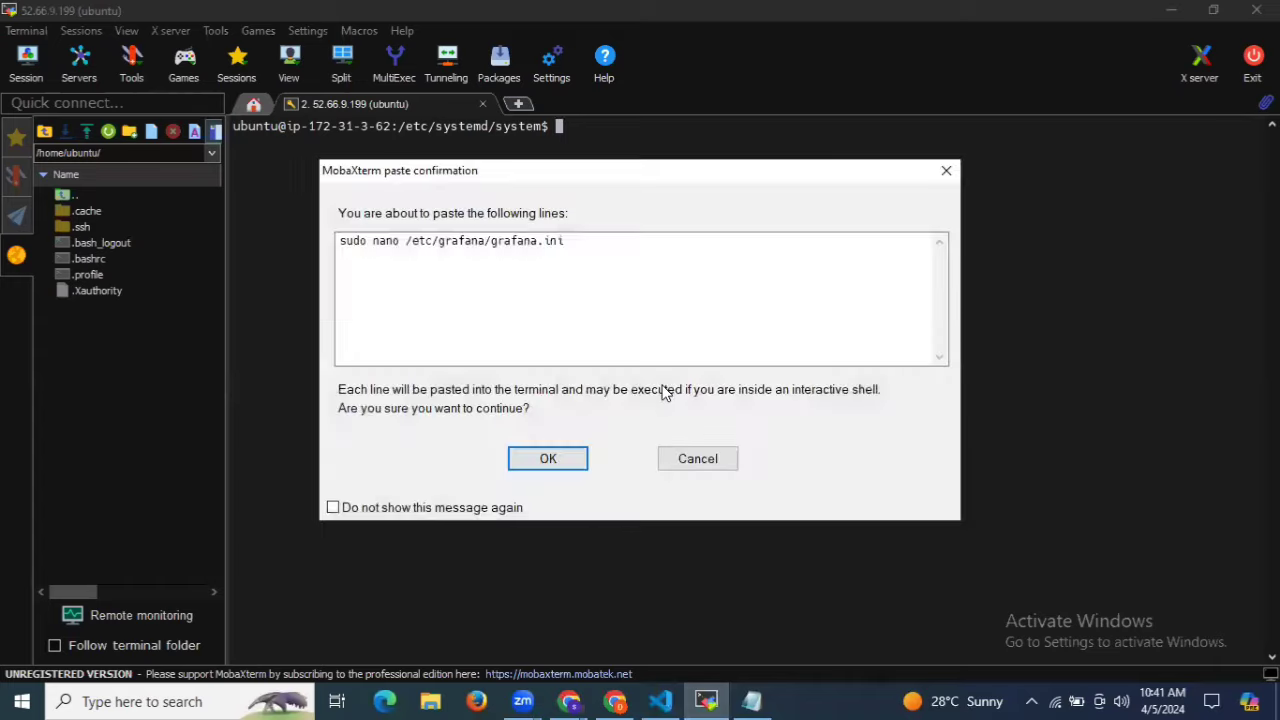
{"action": "key", "text": "Return"}
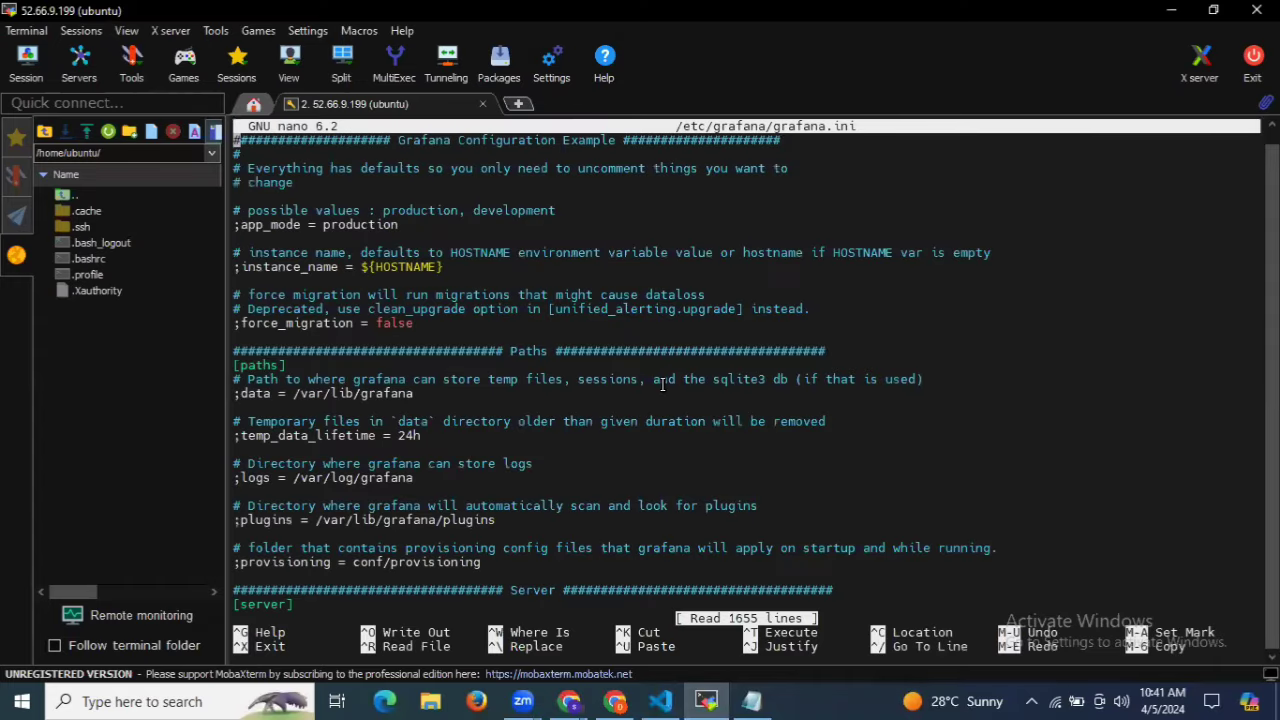
{"action": "scroll", "coordinate": [672, 444], "scroll_direction": "down", "scroll_amount": 15}
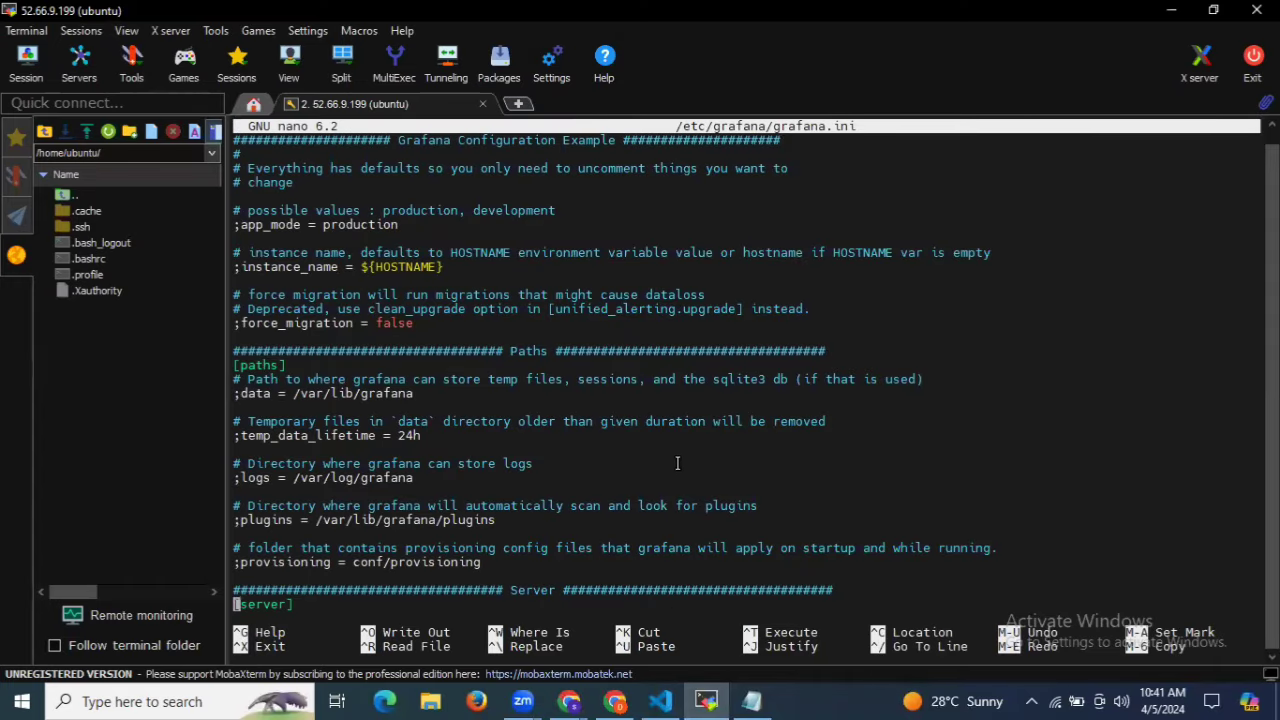
{"action": "scroll", "coordinate": [678, 460], "scroll_direction": "down", "scroll_amount": 20}
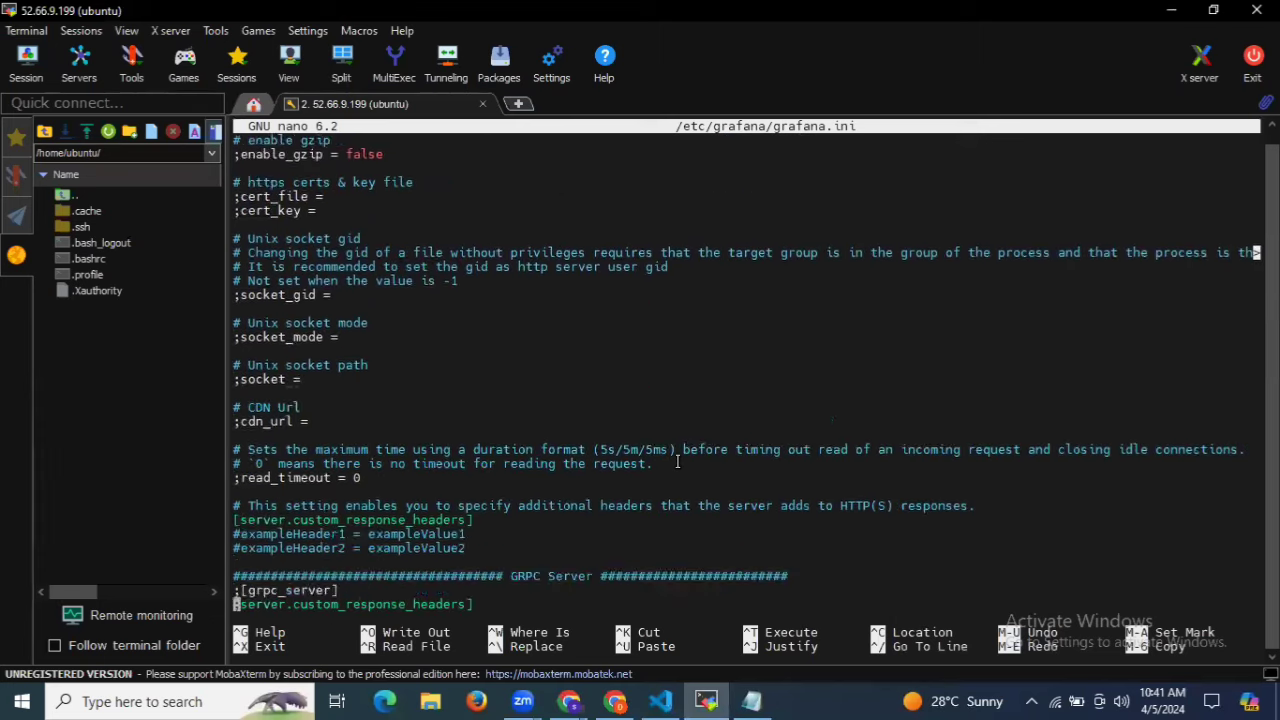
{"action": "scroll", "coordinate": [679, 459], "scroll_direction": "down", "scroll_amount": 20}
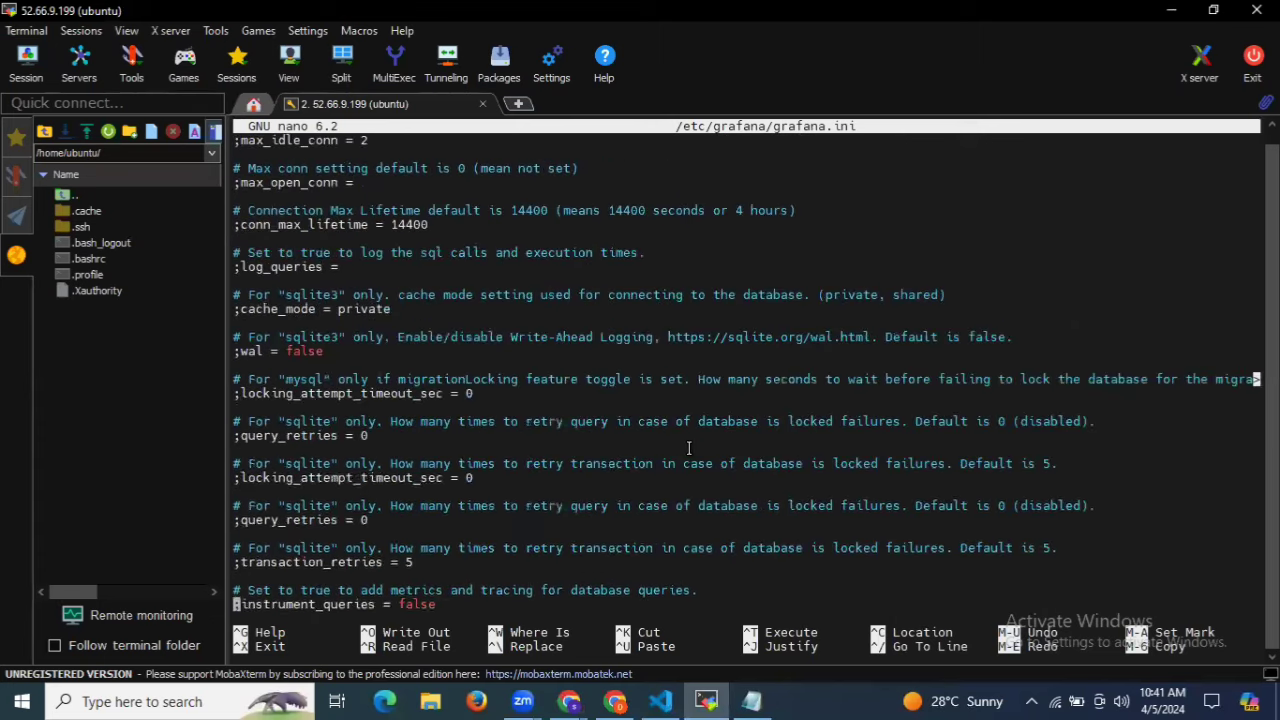
{"action": "scroll", "coordinate": [688, 448], "scroll_direction": "down", "scroll_amount": 19}
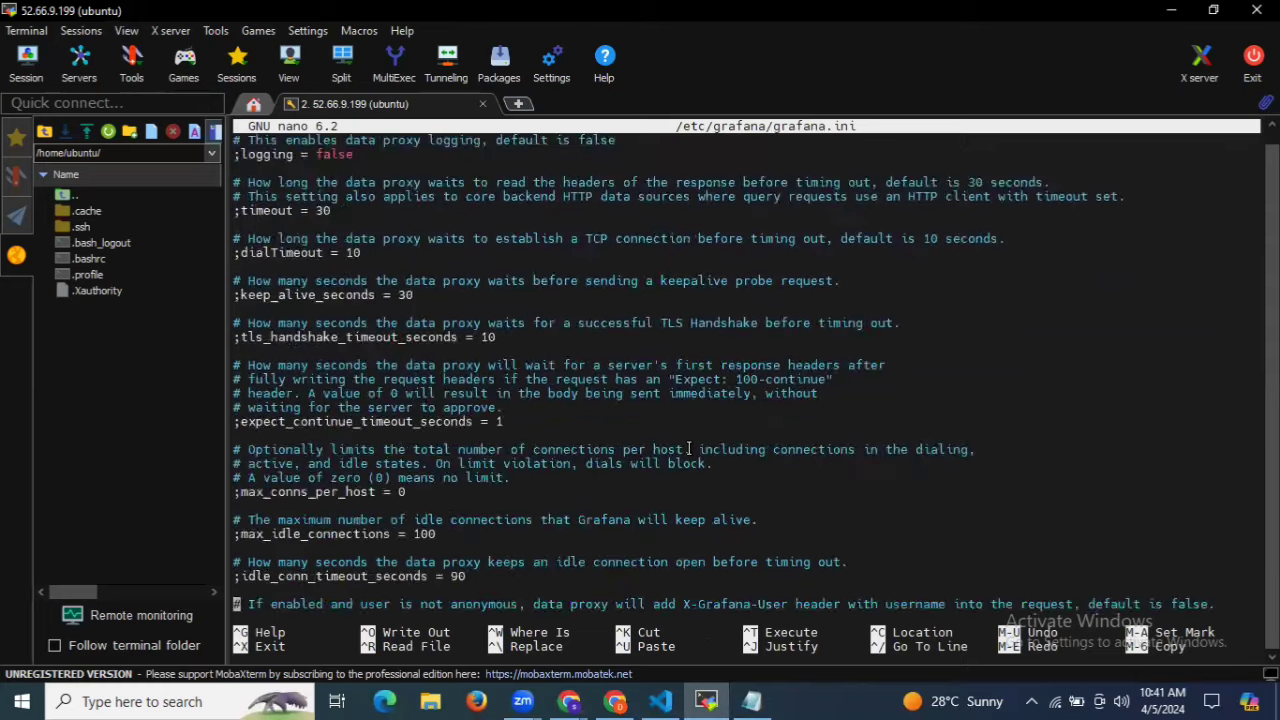
{"action": "scroll", "coordinate": [688, 448], "scroll_direction": "down", "scroll_amount": 20}
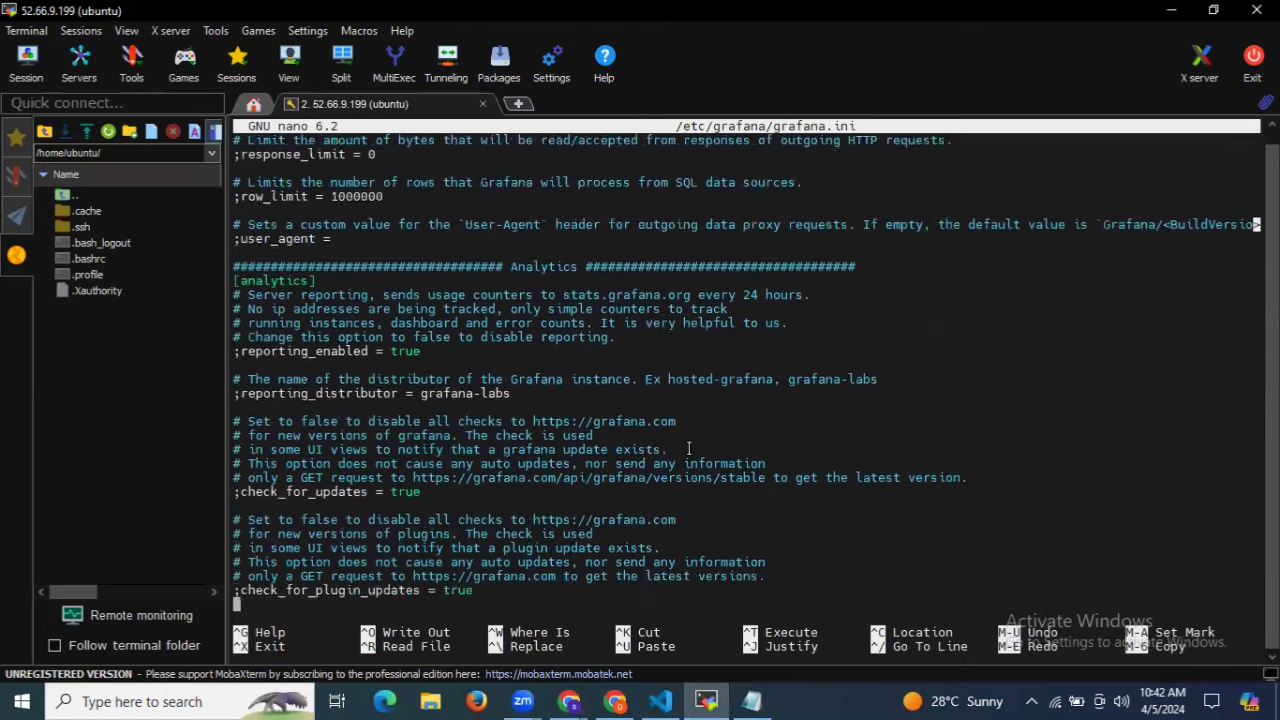
Page down through grafana.ini in nano until the [smtp] section is visible
{"action": "scroll", "coordinate": [688, 448], "scroll_direction": "down", "scroll_amount": 20}
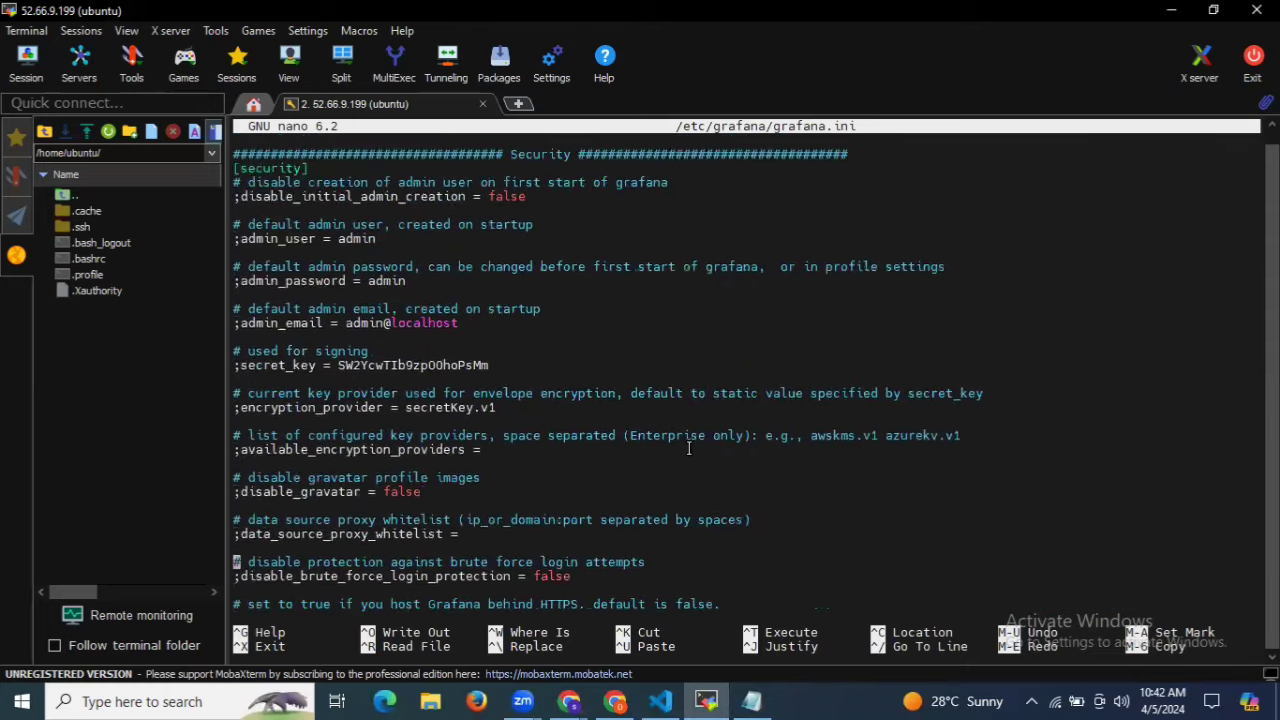
{"action": "scroll", "coordinate": [688, 448], "scroll_direction": "down", "scroll_amount": 19}
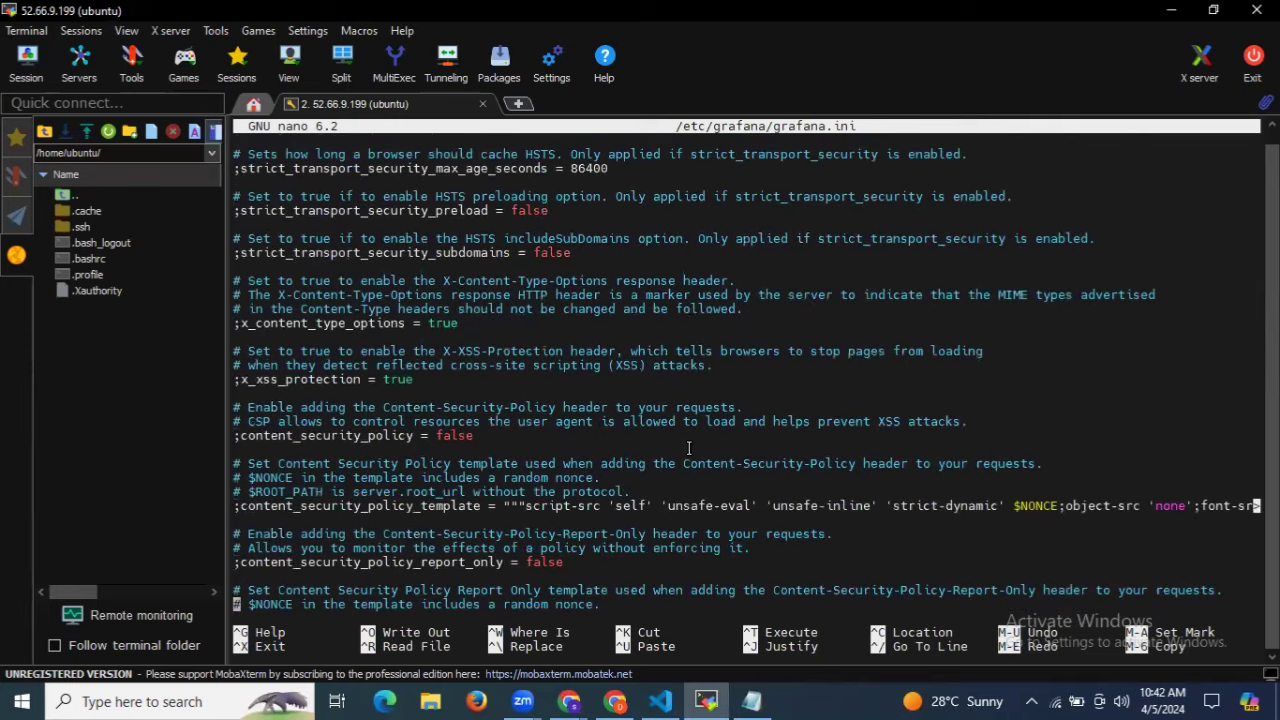
{"action": "scroll", "coordinate": [688, 448], "scroll_direction": "down", "scroll_amount": 20}
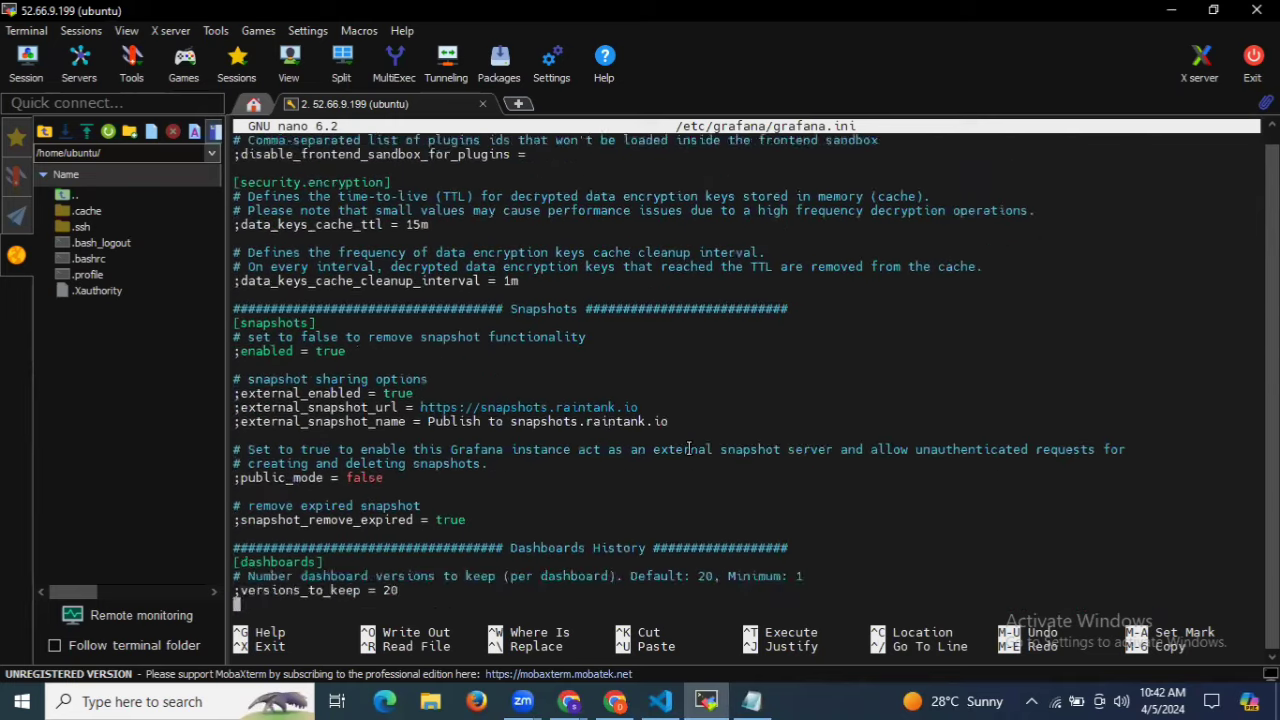
{"action": "scroll", "coordinate": [688, 448], "scroll_direction": "down", "scroll_amount": 20}
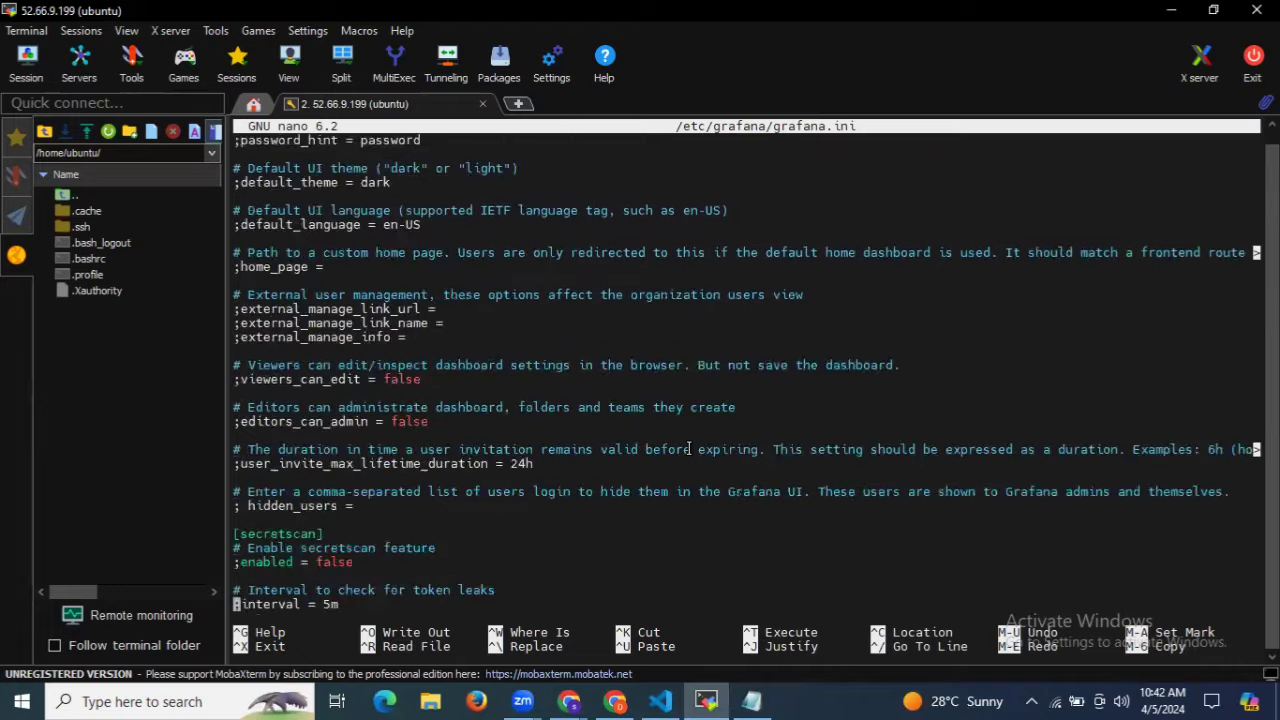
{"action": "scroll", "coordinate": [688, 448], "scroll_direction": "down", "scroll_amount": 20}
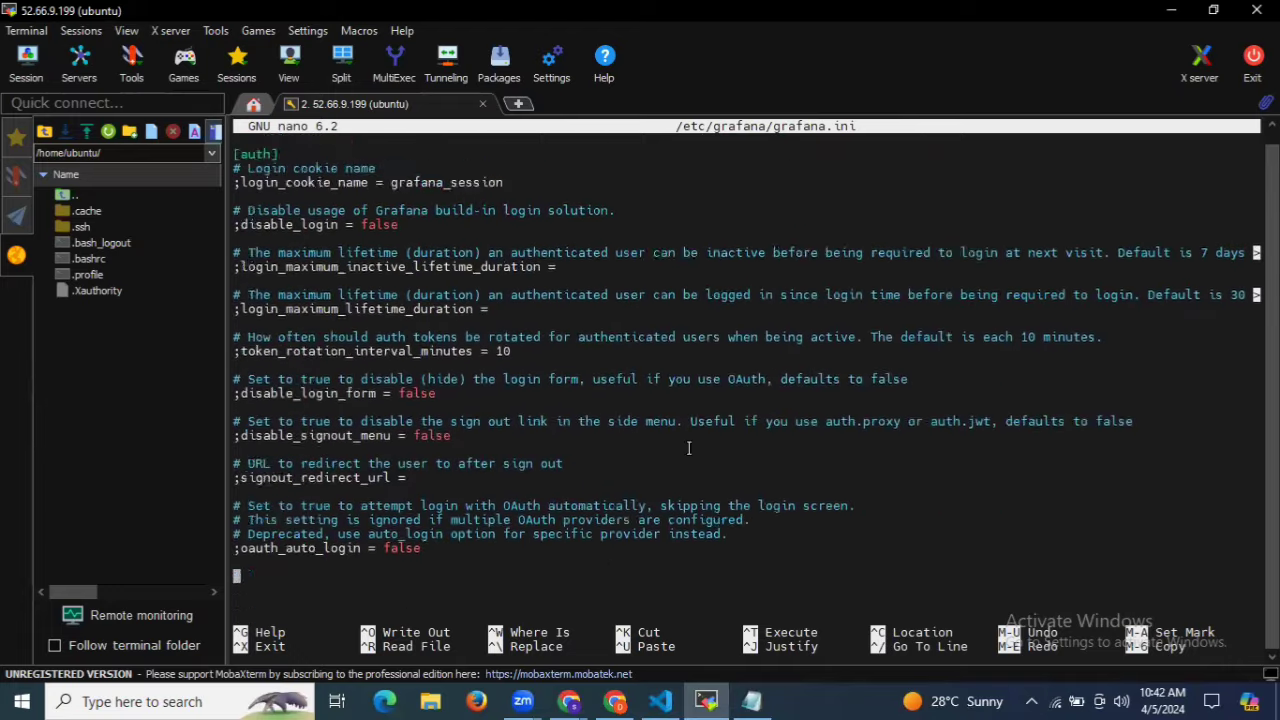
{"action": "scroll", "coordinate": [688, 448], "scroll_direction": "down", "scroll_amount": 20}
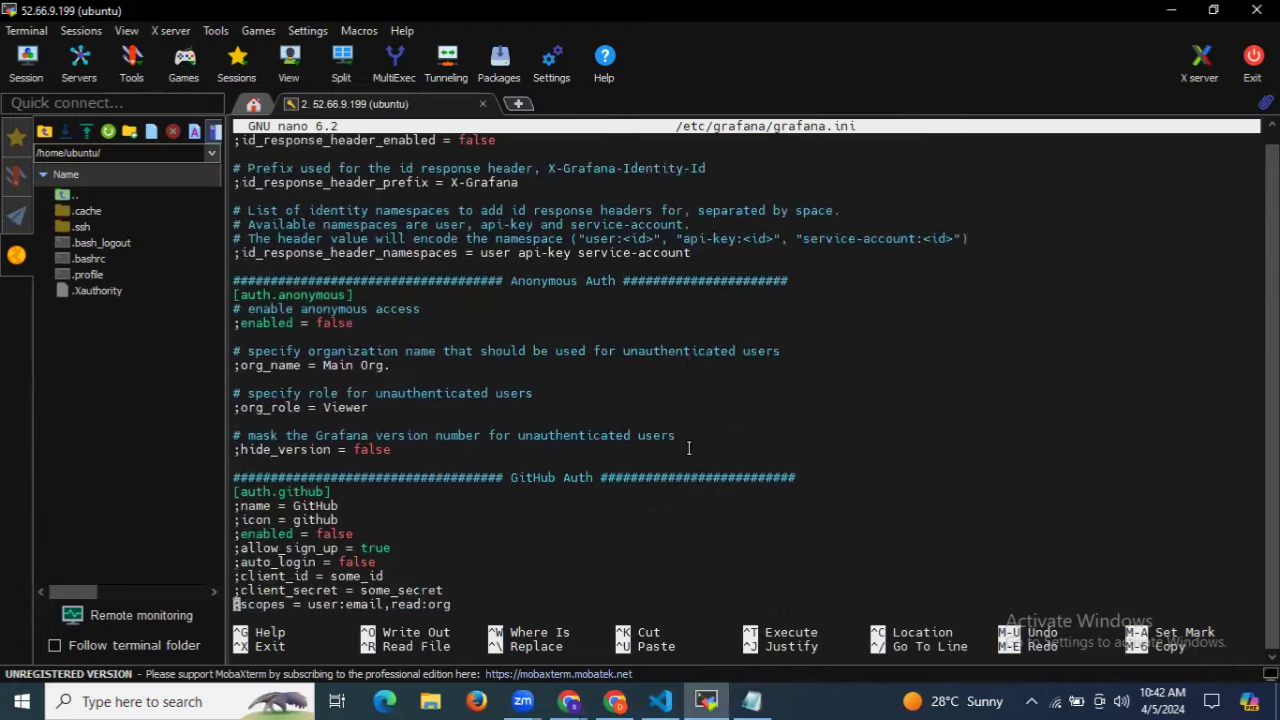
{"action": "scroll", "coordinate": [688, 448], "scroll_direction": "down", "scroll_amount": 20}
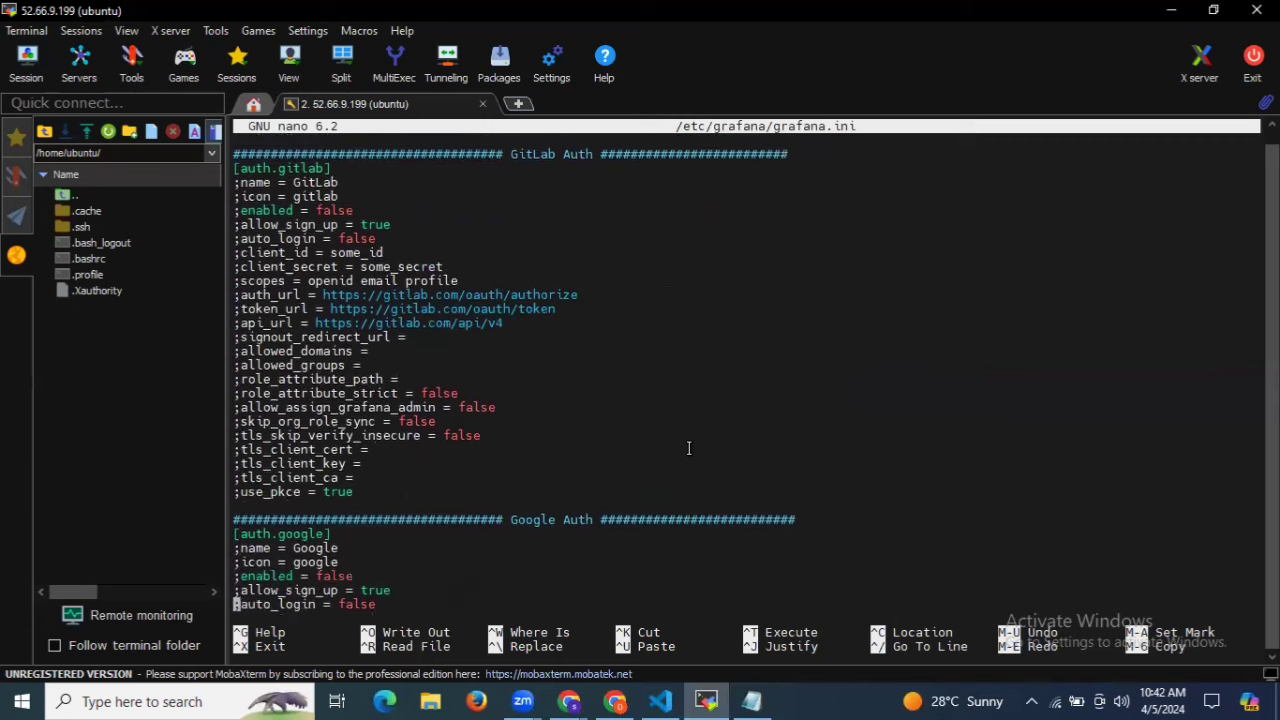
{"action": "scroll", "coordinate": [688, 446], "scroll_direction": "down", "scroll_amount": 20}
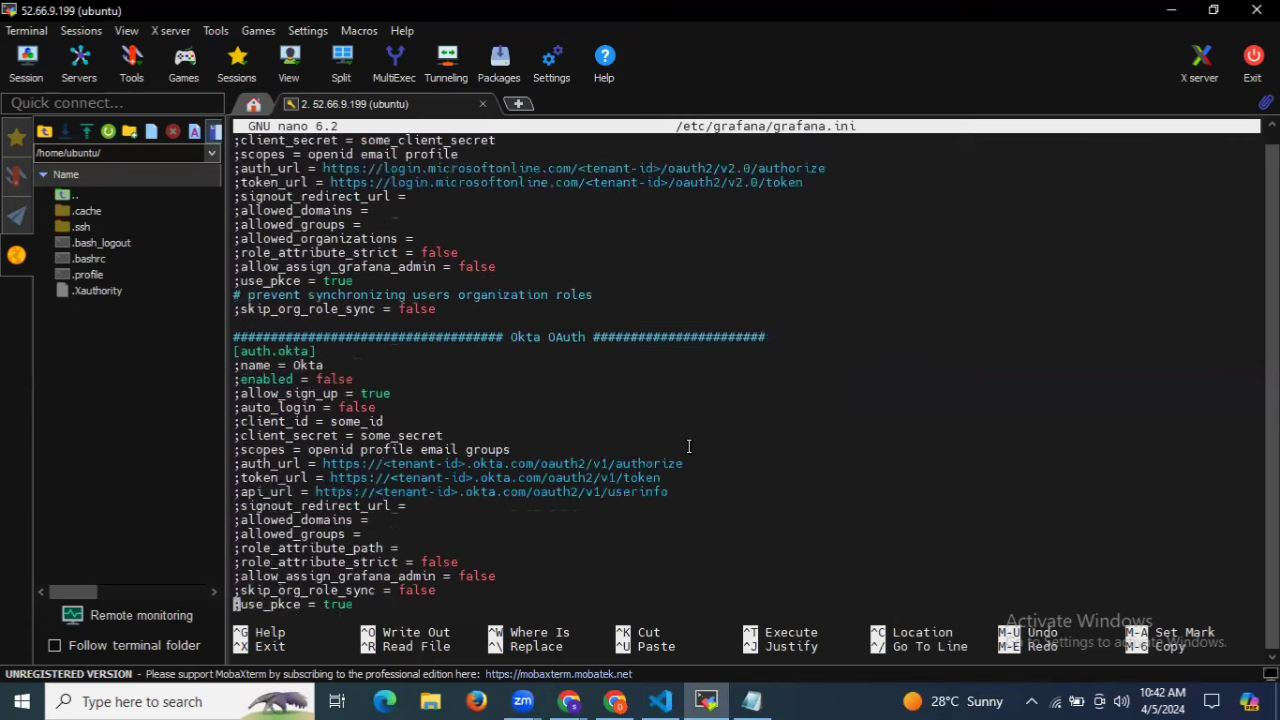
{"action": "scroll", "coordinate": [688, 446], "scroll_direction": "down", "scroll_amount": 20}
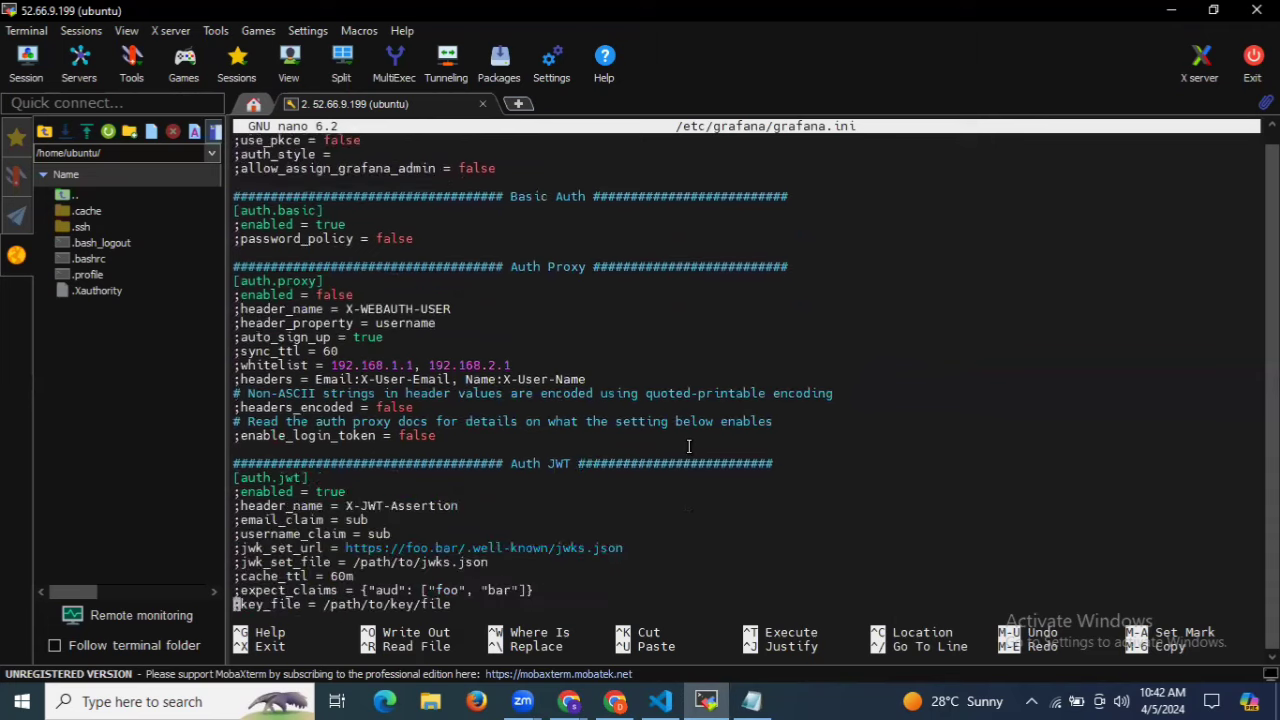
{"action": "scroll", "coordinate": [688, 446], "scroll_direction": "down", "scroll_amount": 20}
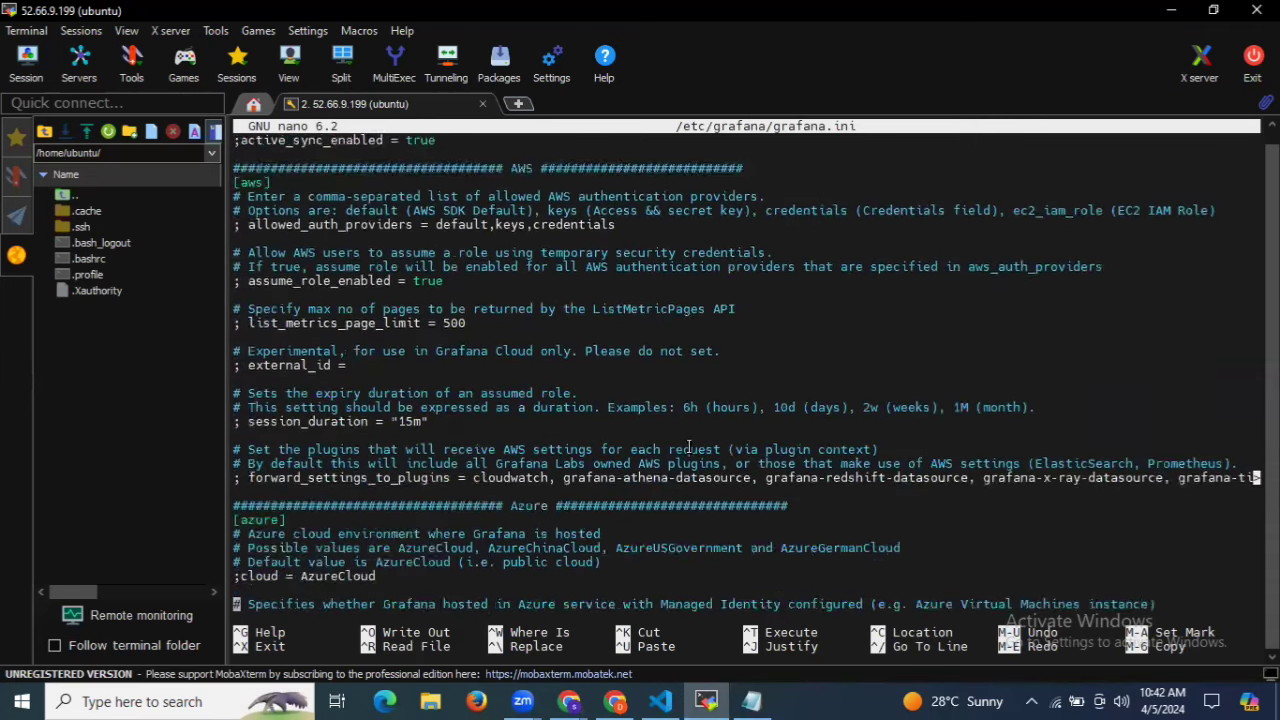
{"action": "scroll", "coordinate": [688, 446], "scroll_direction": "down", "scroll_amount": 20}
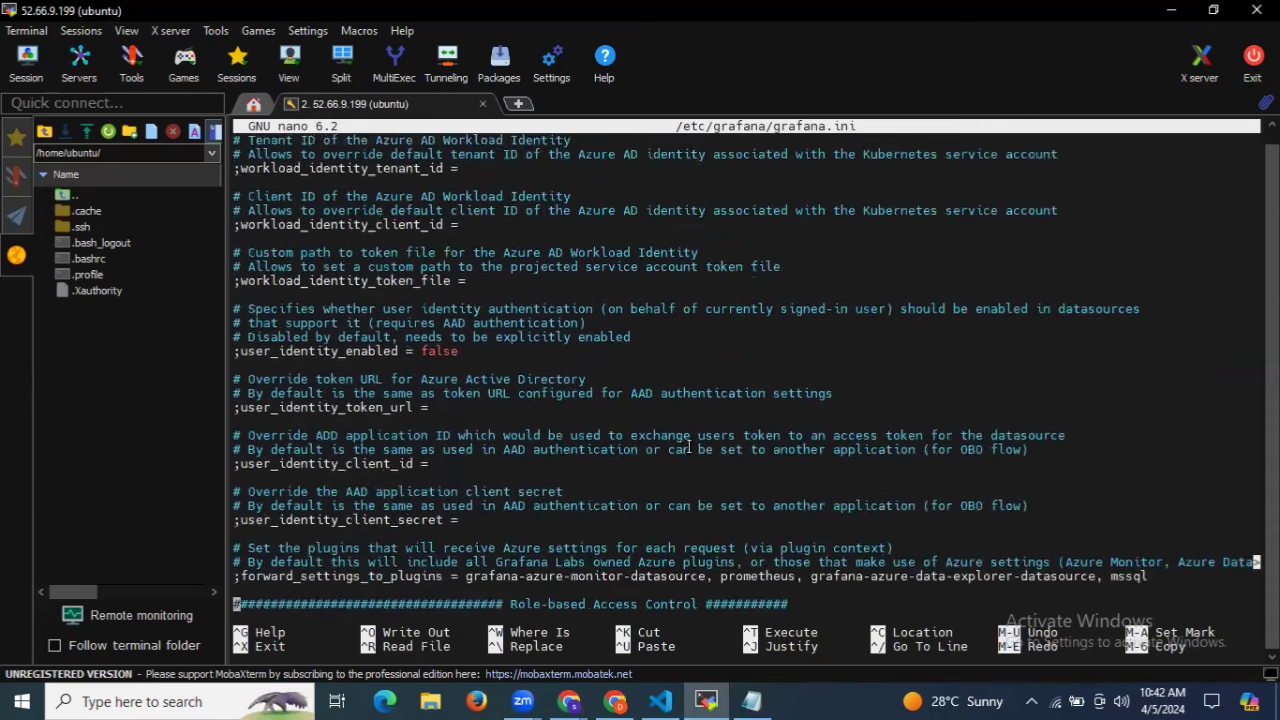
{"action": "scroll", "coordinate": [688, 446], "scroll_direction": "down", "scroll_amount": 10}
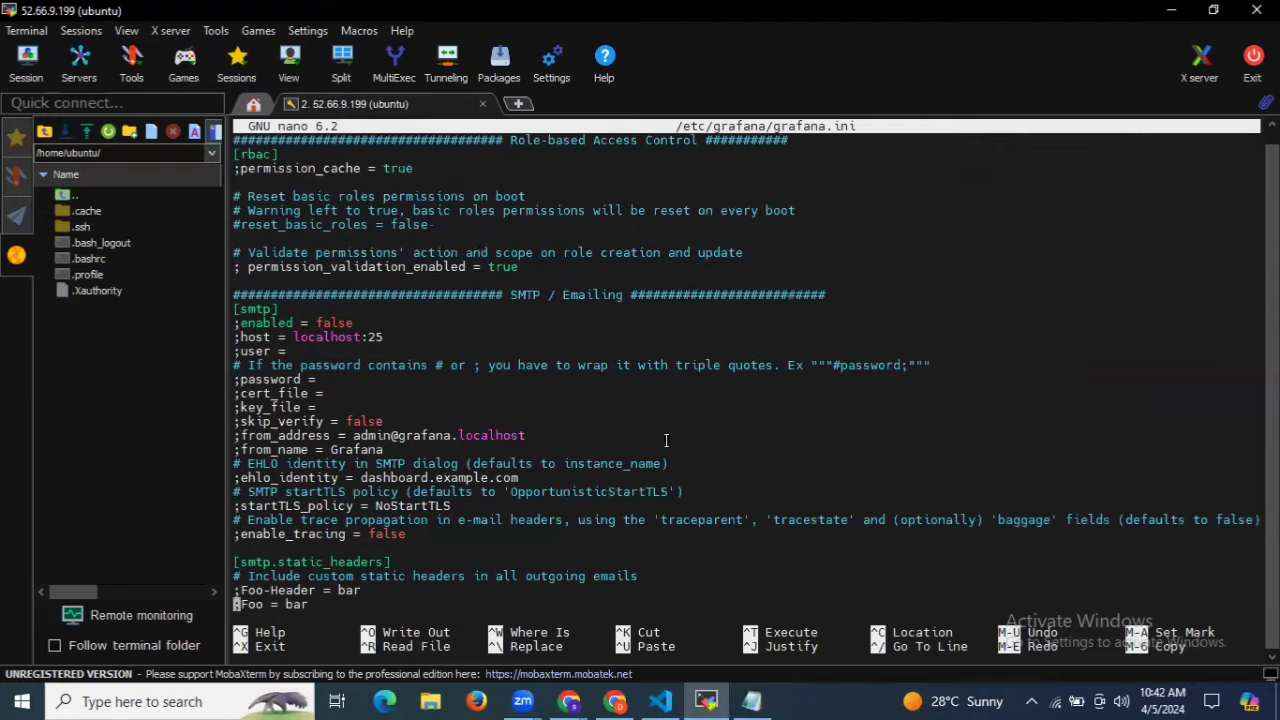
Uncomment the SMTP enabled setting and change its value from false to true
{"action": "left_click_drag", "start_coordinate": [513, 291], "coordinate": [620, 291]}
{"action": "left_click", "coordinate": [447, 352]}
{"action": "key", "text": "Up"}
{"action": "key", "text": "Up"}
{"action": "key", "text": "Up"}
{"action": "key", "text": "Up"}
{"action": "key", "text": "Up"}
{"action": "key", "text": "Up"}
{"action": "key", "text": "Up"}
{"action": "key", "text": "Up"}
{"action": "key", "text": "Up"}
{"action": "key", "text": "Up"}
{"action": "key", "text": "Up"}
{"action": "key", "text": "Up"}
{"action": "key", "text": "Up"}
{"action": "key", "text": "Up"}
{"action": "key", "text": "Up"}
{"action": "key", "text": "Up"}
{"action": "key", "text": "Up"}
{"action": "key", "text": "Up"}
{"action": "key", "text": "Up"}
{"action": "key", "text": "Up"}
{"action": "key", "text": "Down"}
{"action": "key", "text": "Down"}
{"action": "key", "text": "Down"}
{"action": "key", "text": "Down"}
{"action": "key", "text": "Right"}
{"action": "key", "text": "BackSpace"}
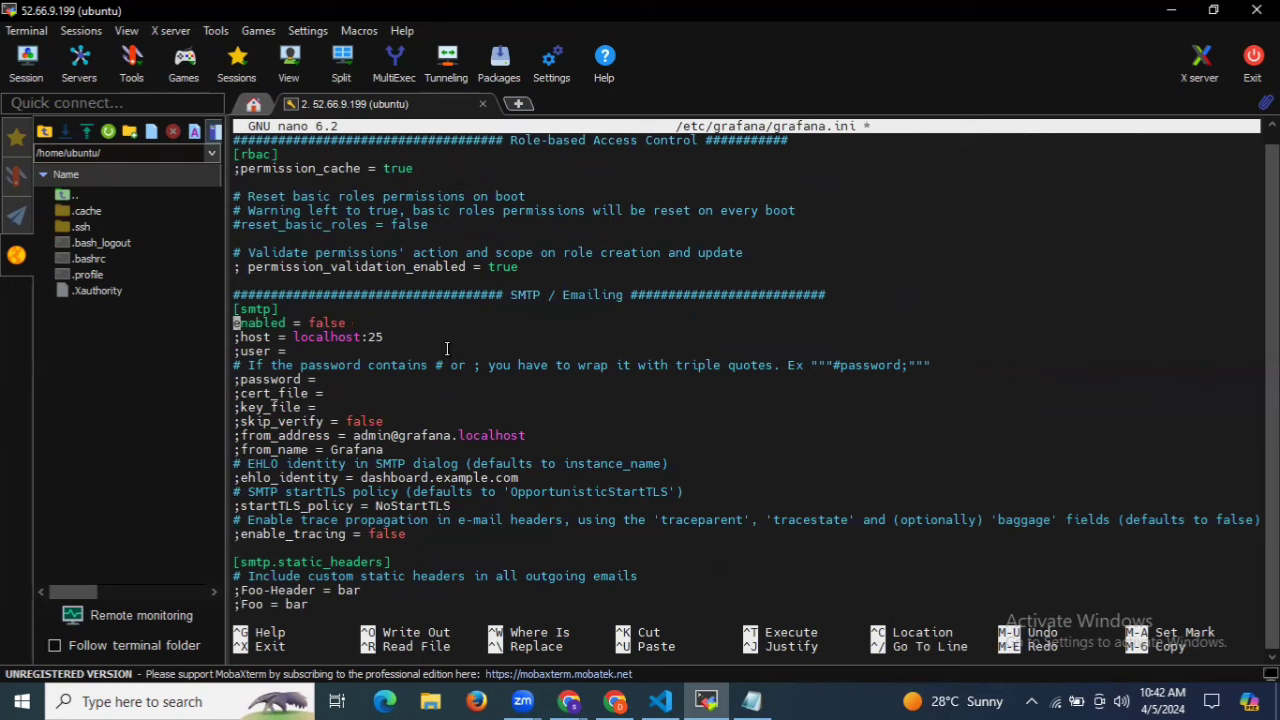
{"action": "key", "text": "Right"}
{"action": "key", "text": "Right"}
{"action": "key", "text": "Right"}
{"action": "key", "text": "Right"}
{"action": "key", "text": "Right"}
{"action": "key", "text": "Right"}
{"action": "key", "text": "Right"}
{"action": "key", "text": "Right"}
{"action": "key", "text": "Right"}
{"action": "key", "text": "Right"}
{"action": "key", "text": "Right"}
{"action": "key", "text": "Right"}
{"action": "key", "text": "Right"}
{"action": "key", "text": "Right"}
{"action": "key", "text": "Right"}
{"action": "key", "text": "Right"}
{"action": "key", "text": "Left"}
{"action": "key", "text": "BackSpace"}
{"action": "key", "text": "BackSpace"}
{"action": "key", "text": "BackSpace"}
{"action": "key", "text": "BackSpace"}
{"action": "key", "text": "BackSpace"}
{"action": "type", "text": "true"}
Uncomment the SMTP host = localhost:25 line
{"action": "key", "text": "Down"}
{"action": "key", "text": "Left"}
{"action": "key", "text": "Left"}
{"action": "key", "text": "Left"}
{"action": "key", "text": "Left"}
{"action": "key", "text": "Left"}
{"action": "key", "text": "Left"}
{"action": "key", "text": "Left"}
{"action": "key", "text": "Left"}
{"action": "key", "text": "Left"}
{"action": "key", "text": "Left"}
{"action": "key", "text": "Left"}
{"action": "key", "text": "Left"}
{"action": "key", "text": "Left"}
{"action": "key", "text": "BackSpace"}
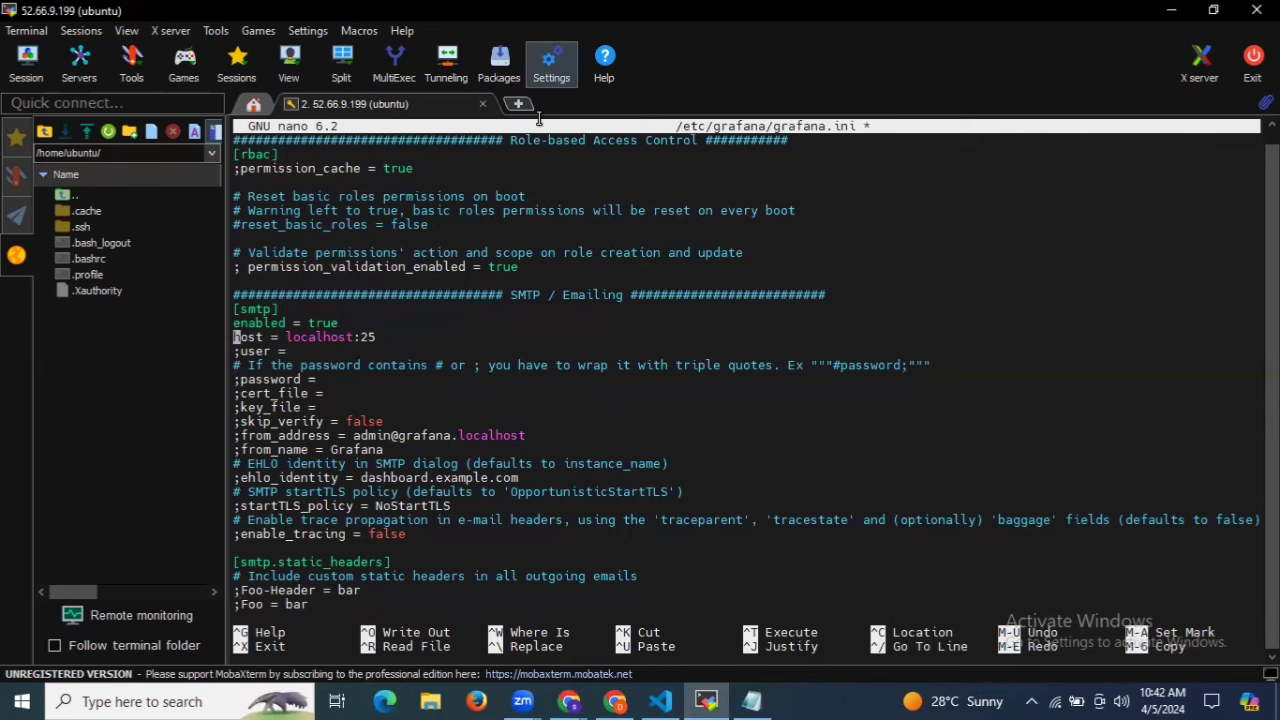
Replace the SMTP host value localhost:25 with smtp.gmail.com:587 copied from the notes
{"action": "left_click", "coordinate": [1213, 10]}
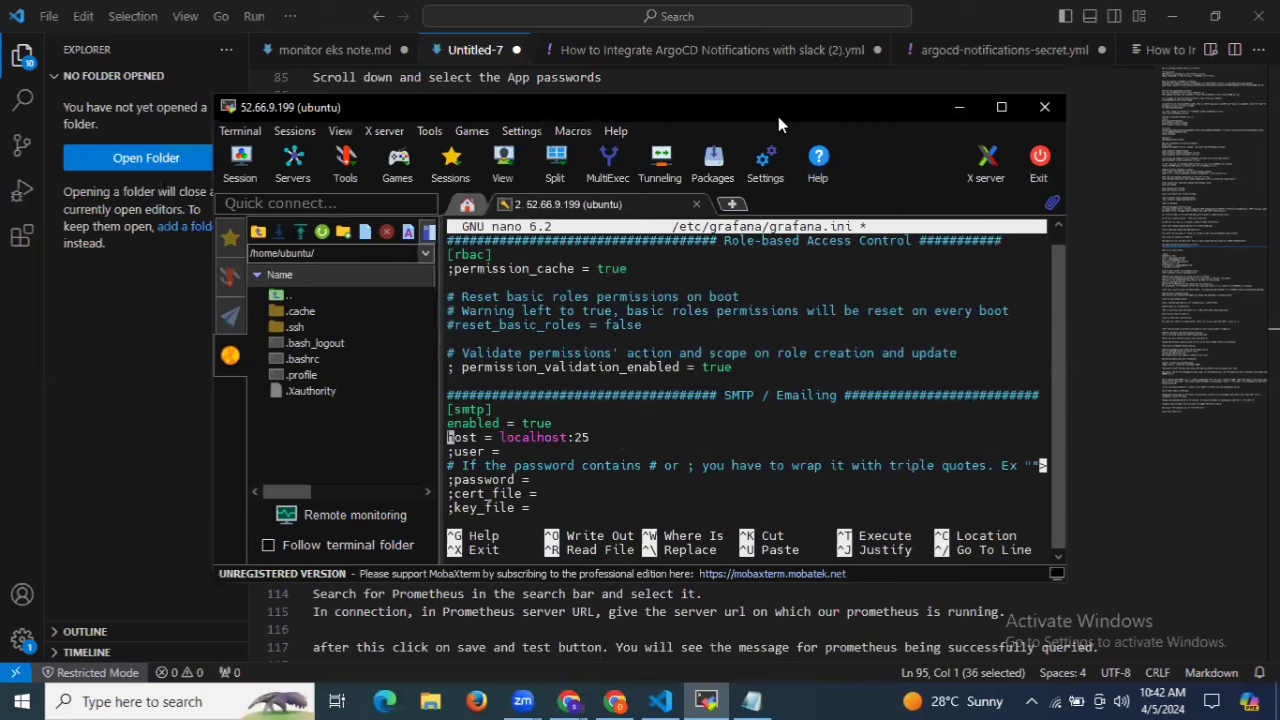
{"action": "left_click_drag", "start_coordinate": [778, 116], "coordinate": [1065, 182]}
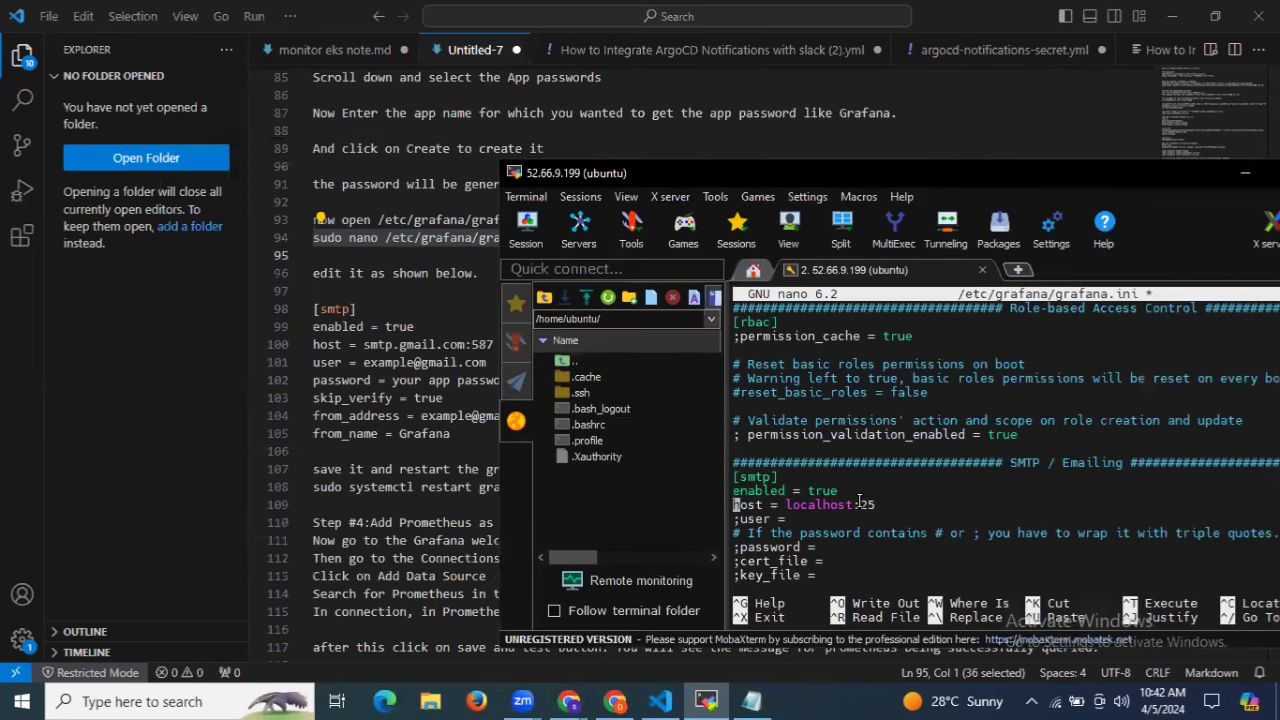
{"action": "key", "text": "Right"}
{"action": "key", "text": "Right"}
{"action": "key", "text": "Right"}
{"action": "key", "text": "Right"}
{"action": "key", "text": "Right"}
{"action": "key", "text": "Right"}
{"action": "key", "text": "Right"}
{"action": "key", "text": "Right"}
{"action": "key", "text": "Right"}
{"action": "key", "text": "Right"}
{"action": "key", "text": "Right"}
{"action": "key", "text": "Right"}
{"action": "key", "text": "Right"}
{"action": "key", "text": "Right"}
{"action": "key", "text": "Right"}
{"action": "key", "text": "Right"}
{"action": "key", "text": "Right"}
{"action": "key", "text": "Right"}
{"action": "key", "text": "Right"}
{"action": "key", "text": "BackSpace"}
{"action": "key", "text": "BackSpace"}
{"action": "key", "text": "BackSpace"}
{"action": "key", "text": "BackSpace"}
{"action": "key", "text": "BackSpace"}
{"action": "key", "text": "BackSpace"}
{"action": "key", "text": "BackSpace"}
{"action": "key", "text": "BackSpace"}
{"action": "key", "text": "BackSpace"}
{"action": "key", "text": "BackSpace"}
{"action": "key", "text": "BackSpace"}
{"action": "key", "text": "BackSpace"}
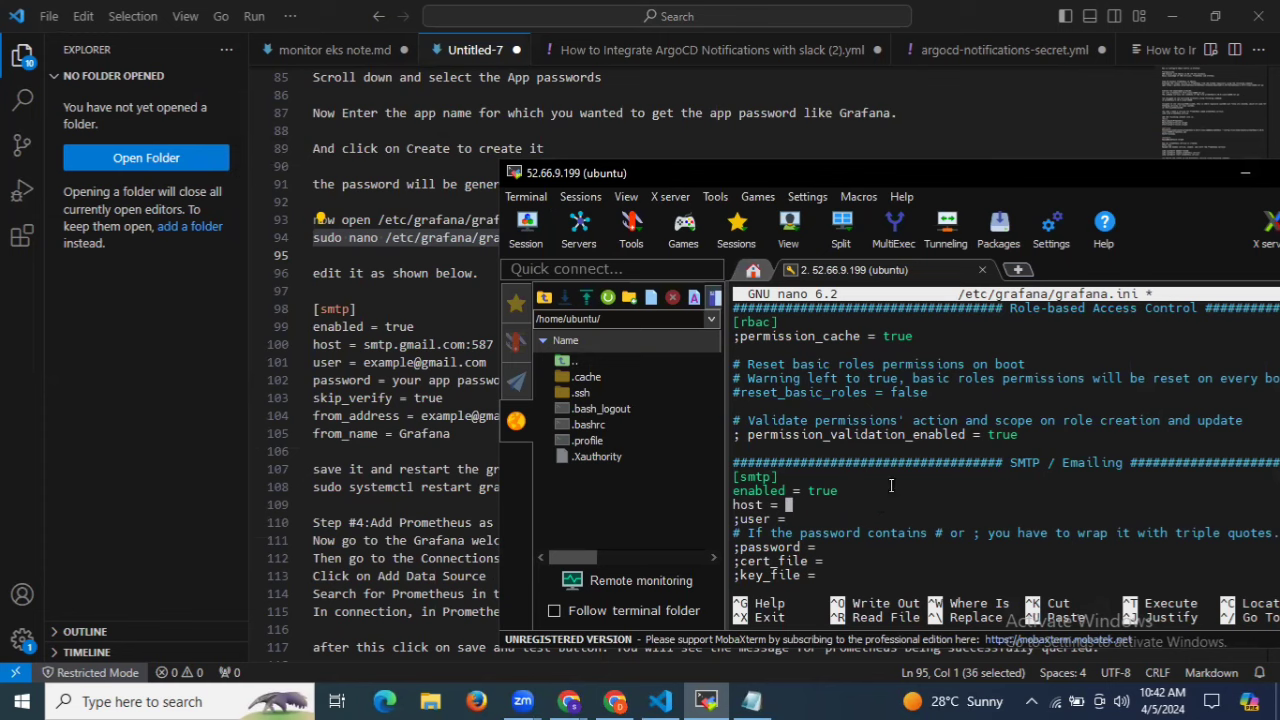
{"action": "left_click", "coordinate": [342, 397]}
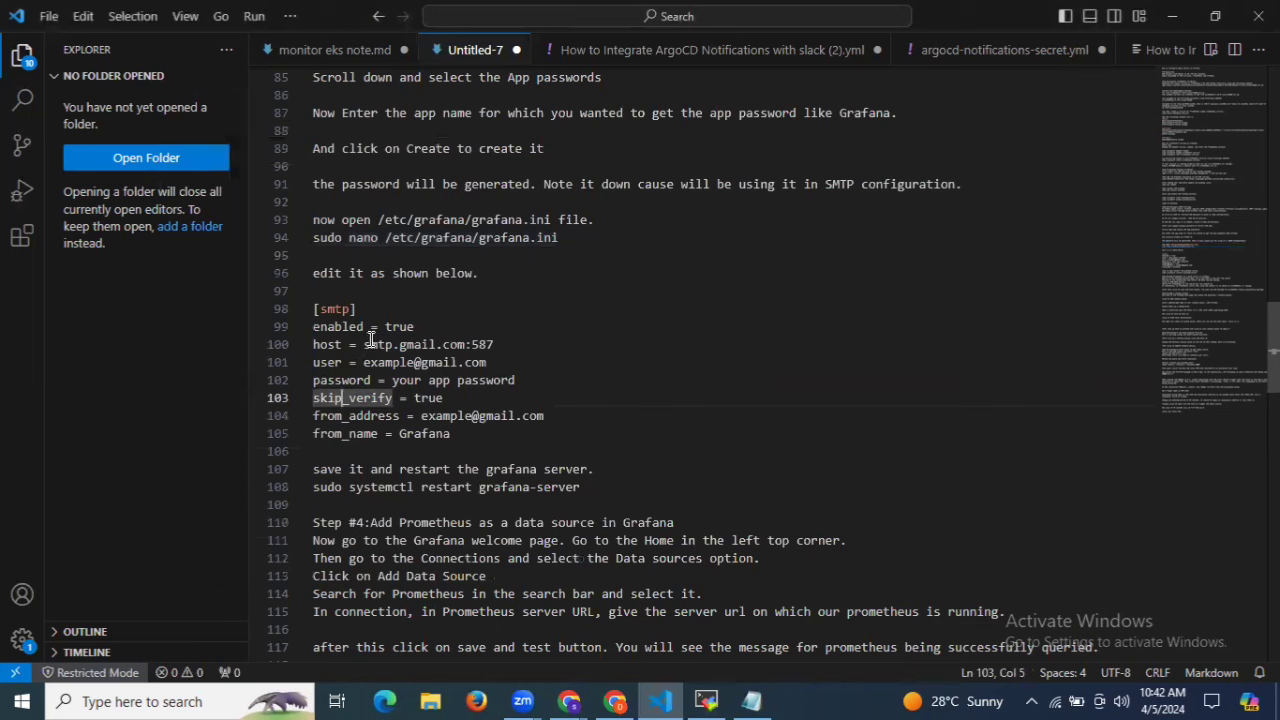
{"action": "left_click_drag", "start_coordinate": [363, 344], "coordinate": [506, 344]}
{"action": "key", "text": "ctrl+c"}
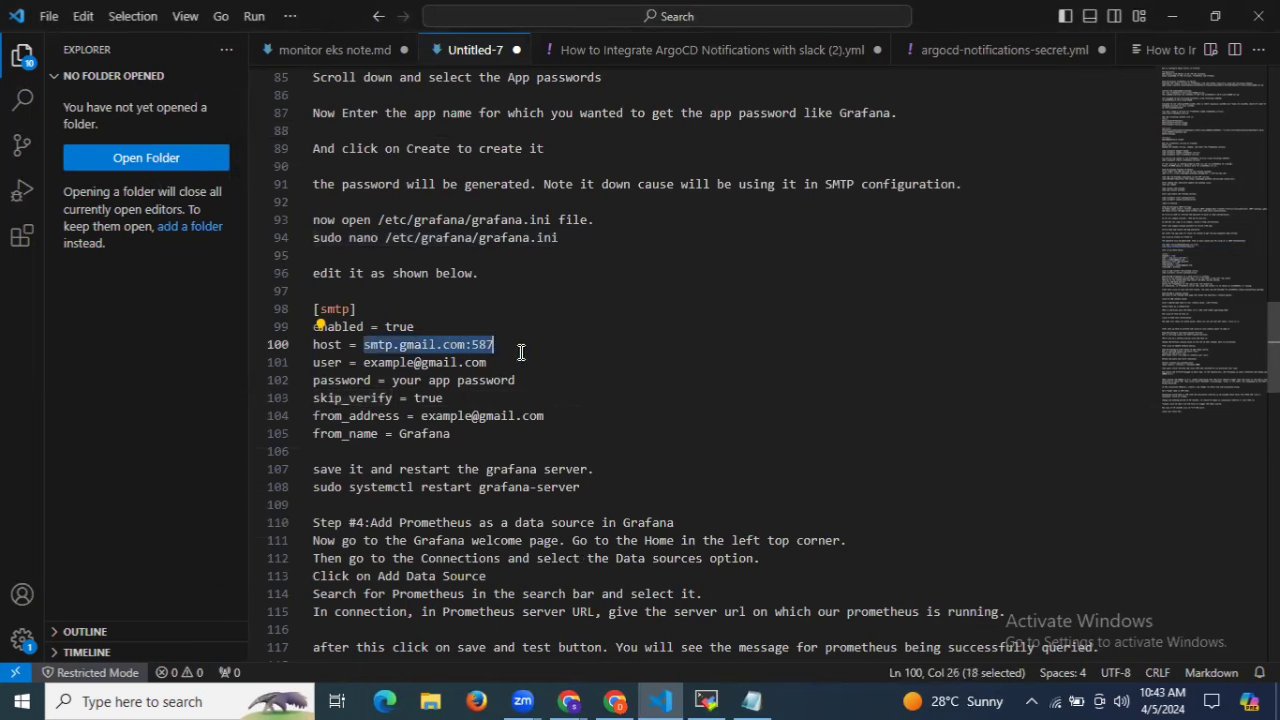
{"action": "left_click", "coordinate": [705, 700]}
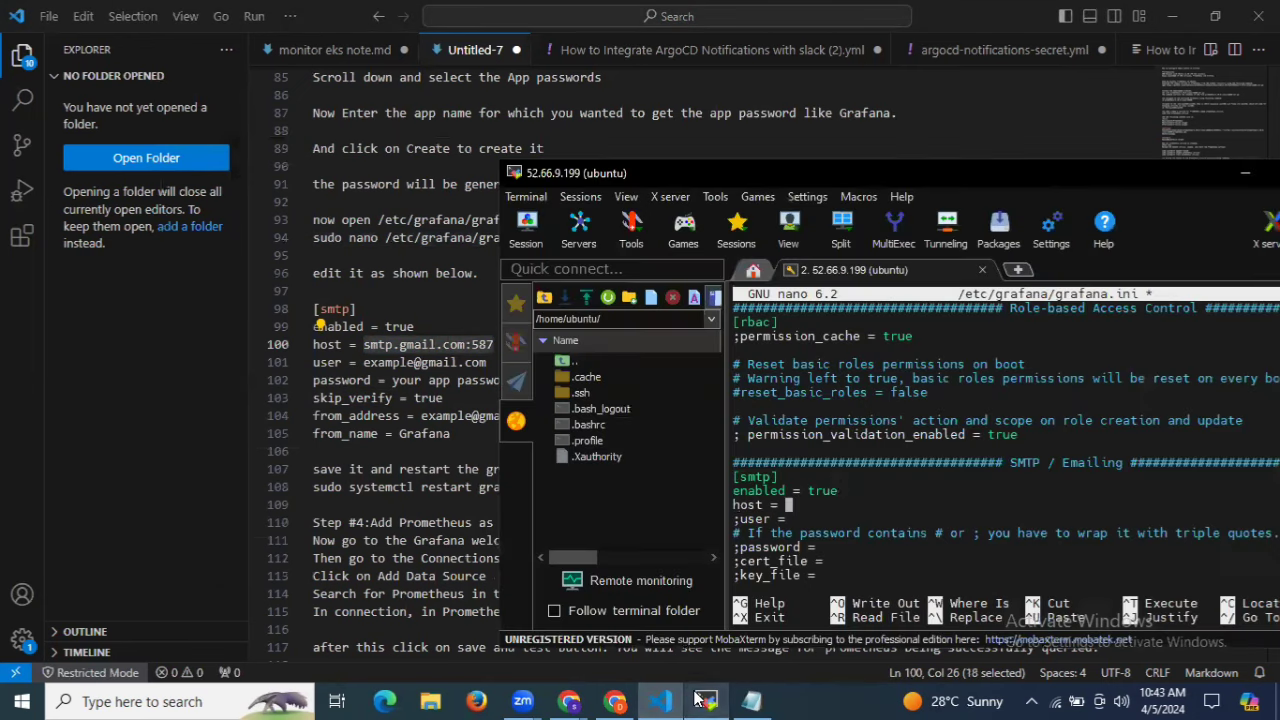
{"action": "right_click", "coordinate": [838, 483]}
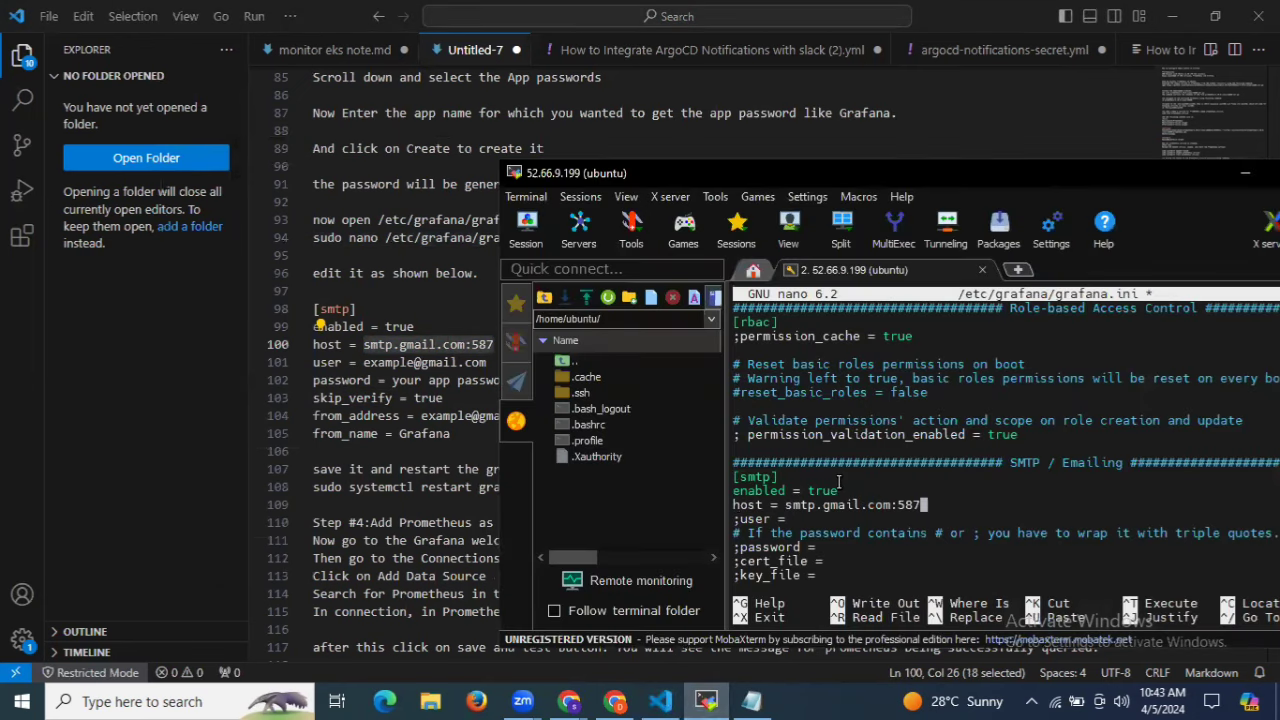
Uncomment the SMTP user line in grafana.ini
{"action": "key", "text": "Down"}
{"action": "key", "text": "Left"}
{"action": "key", "text": "Left"}
{"action": "key", "text": "Left"}
{"action": "key", "text": "Left"}
{"action": "key", "text": "Left"}
{"action": "key", "text": "Left"}
{"action": "key", "text": "Left"}
{"action": "key", "text": "Delete"}
{"action": "key", "text": "Right"}
{"action": "key", "text": "Right"}
{"action": "key", "text": "Right"}
{"action": "key", "text": "Right"}
{"action": "key", "text": "Right"}
{"action": "key", "text": "Right"}
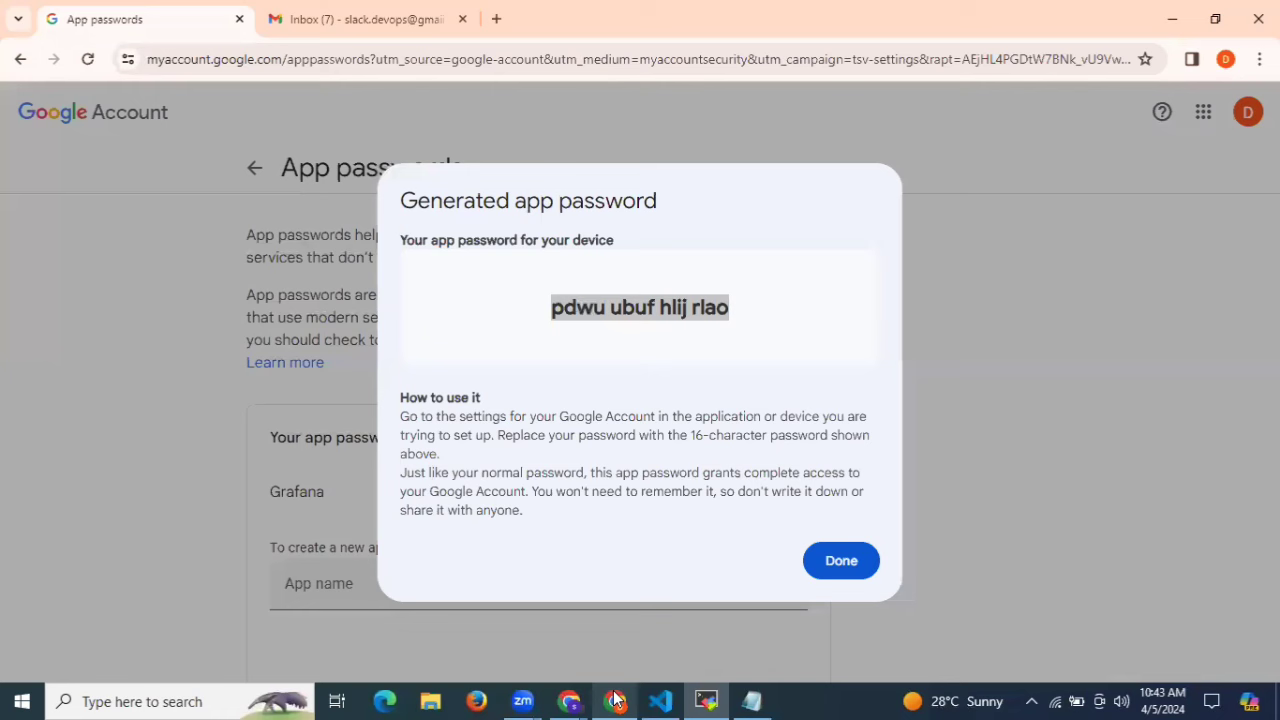
Copy the Gmail account's email address and paste it as the SMTP user value
{"action": "left_click", "coordinate": [615, 701]}
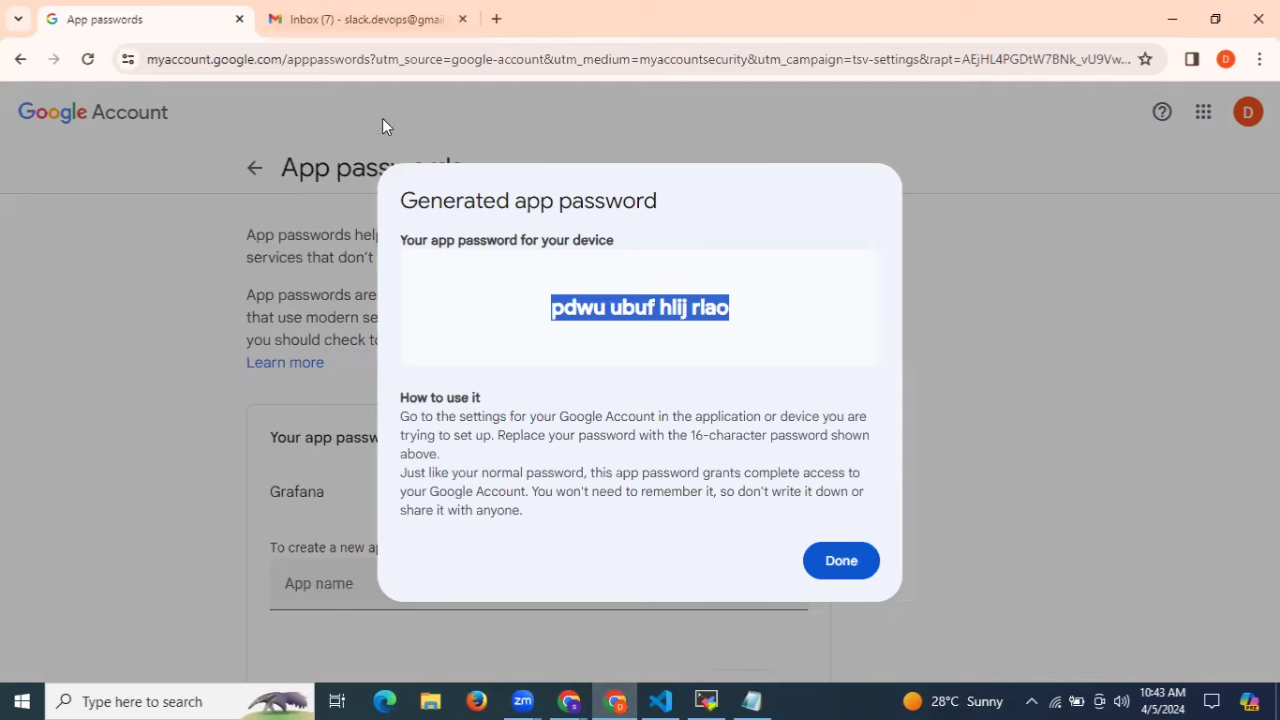
{"action": "left_click", "coordinate": [340, 19]}
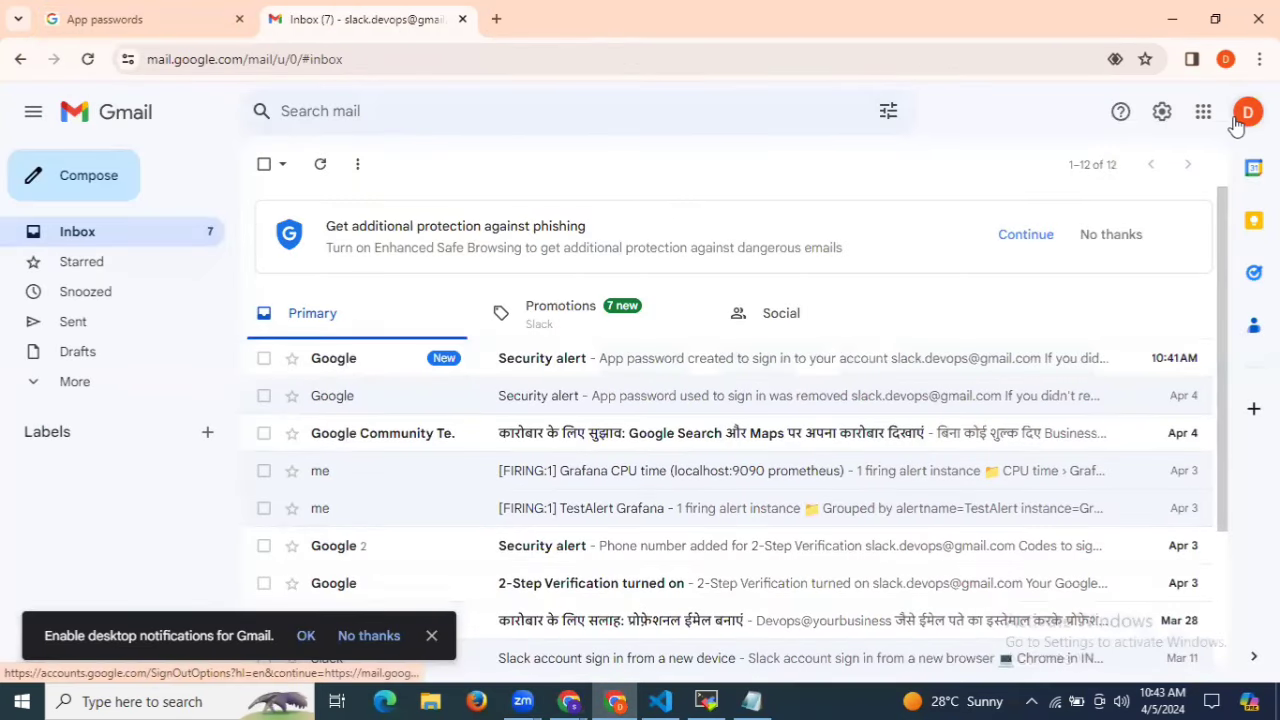
{"action": "left_click", "coordinate": [1240, 117]}
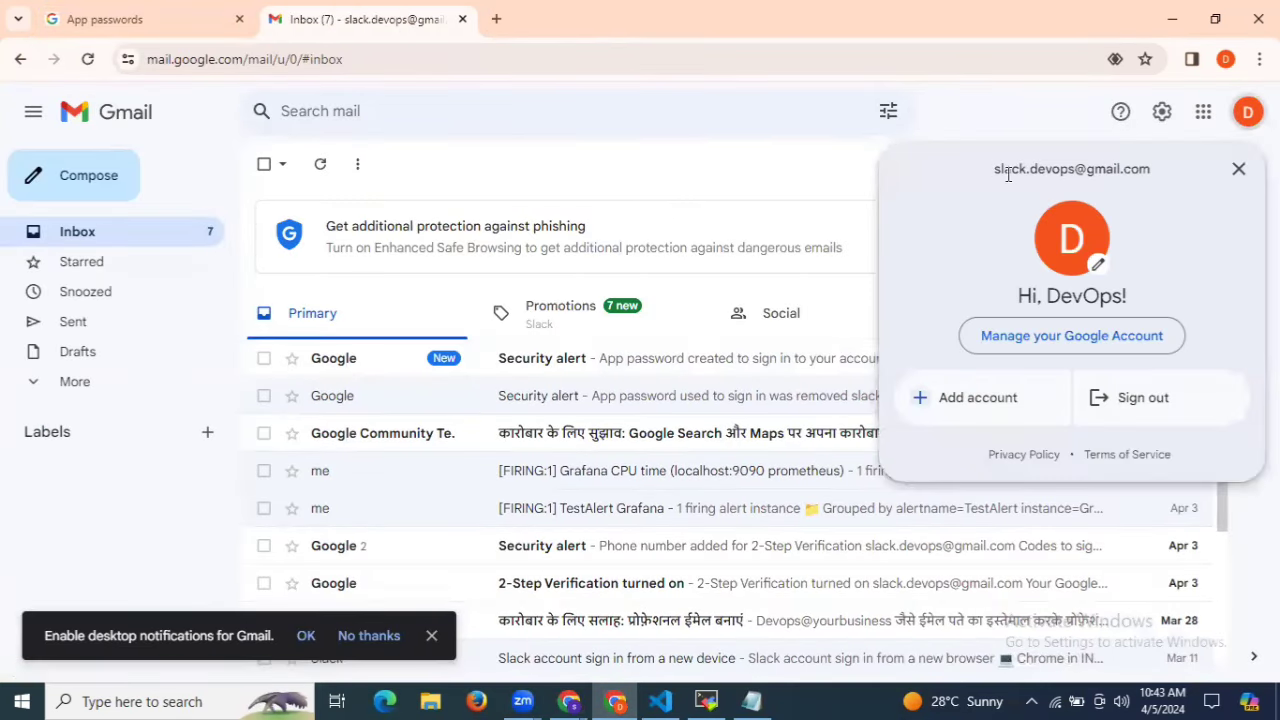
{"action": "left_click_drag", "start_coordinate": [995, 170], "coordinate": [1151, 172]}
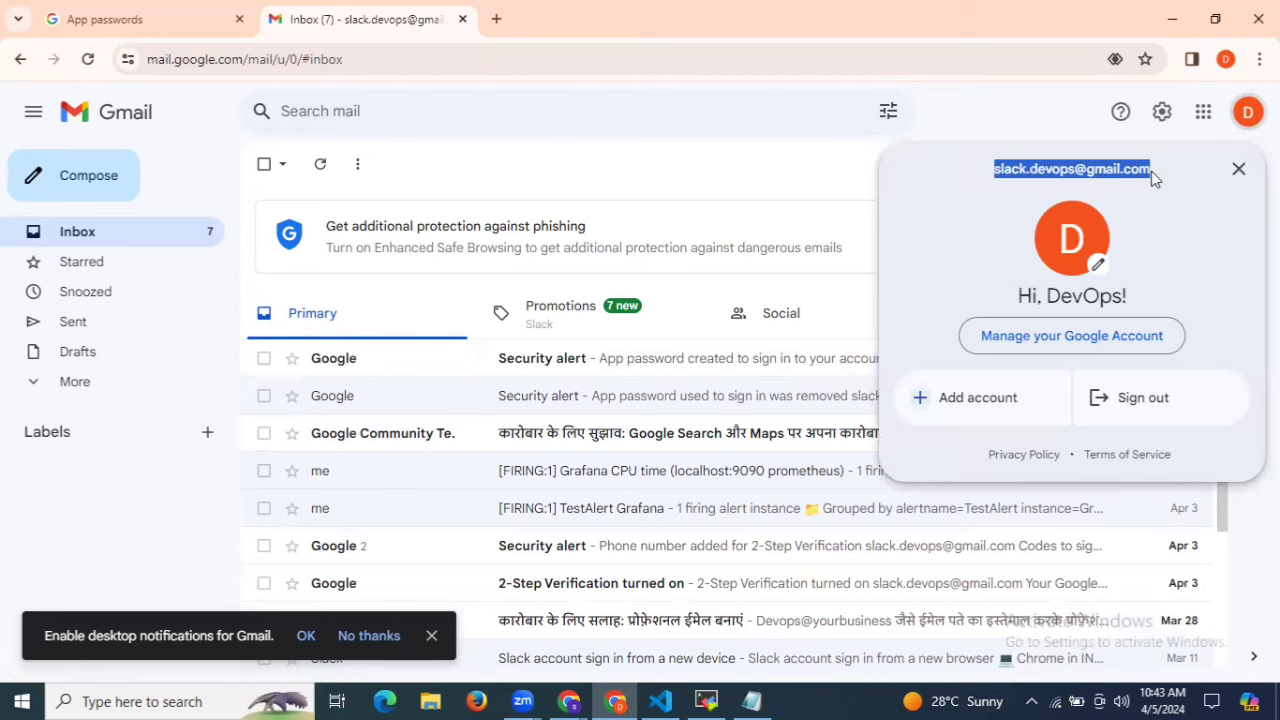
{"action": "left_click", "coordinate": [177, 12]}
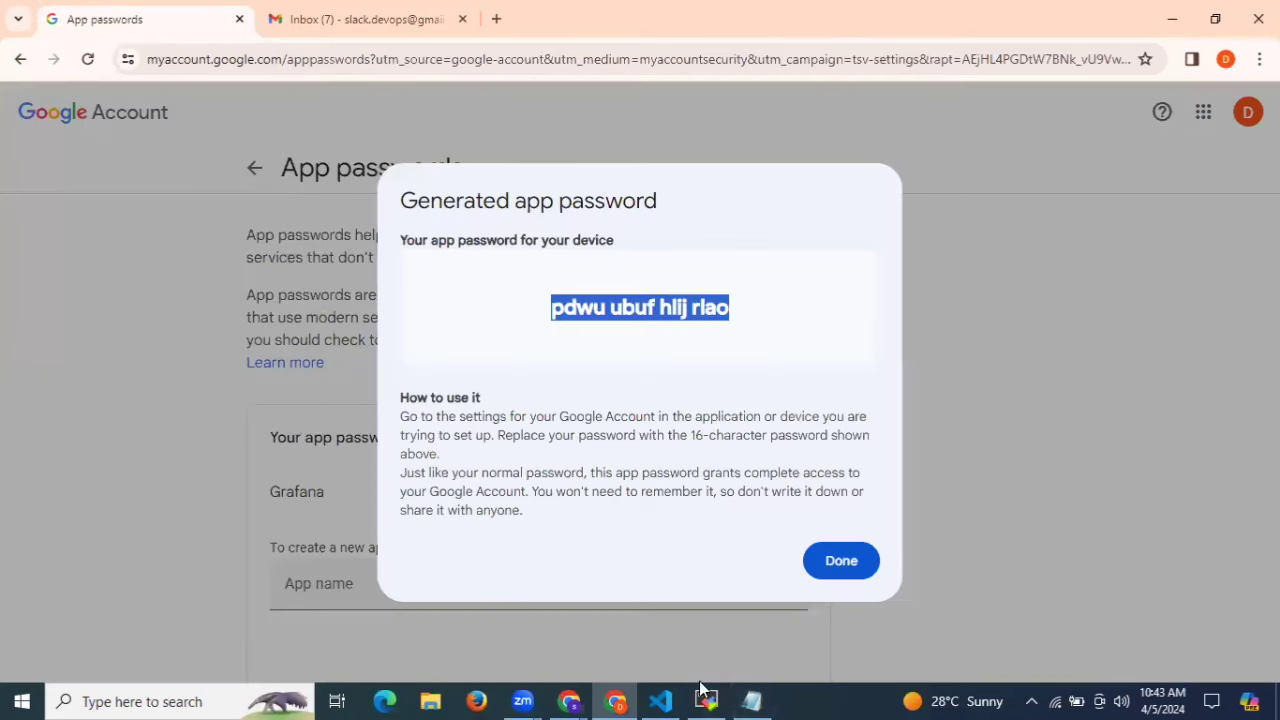
{"action": "left_click", "coordinate": [706, 700]}
{"action": "right_click", "coordinate": [856, 503]}
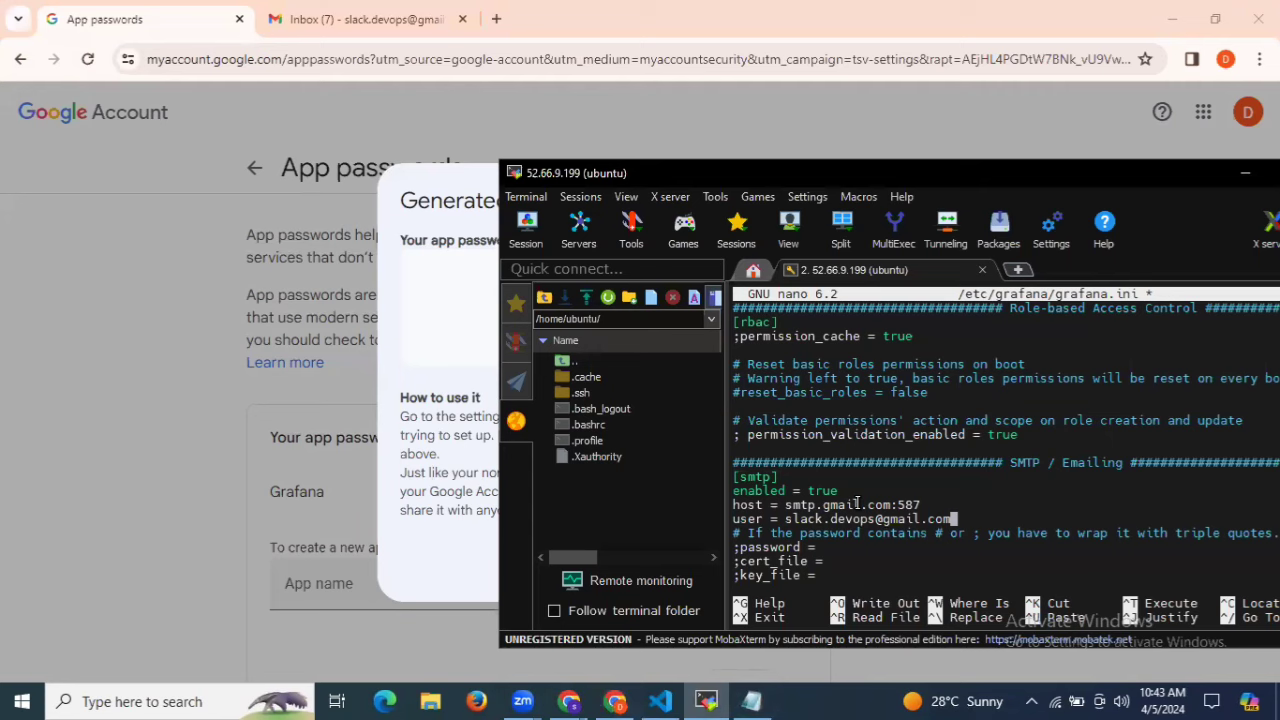
{"action": "left_click", "coordinate": [660, 700]}
{"action": "left_click", "coordinate": [706, 700]}
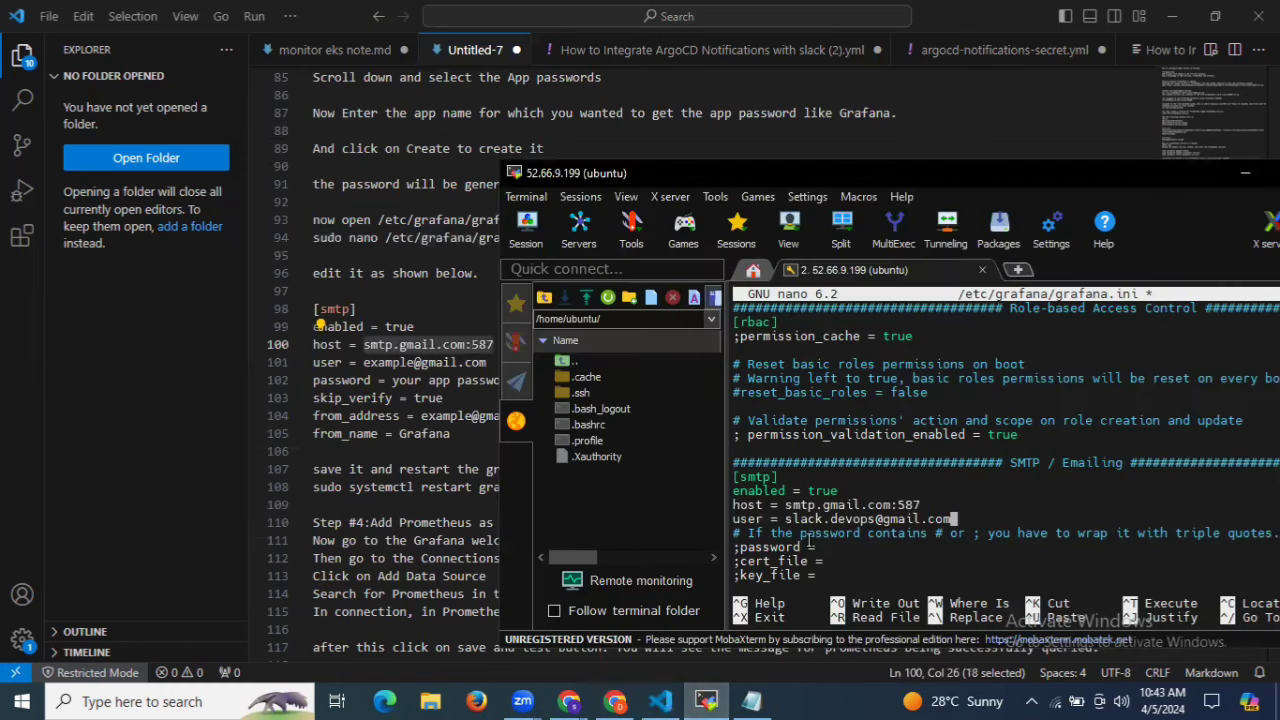
Uncomment the SMTP password line in grafana.ini
{"action": "key", "text": "Down"}
{"action": "key", "text": "Down"}
{"action": "key", "text": "Down"}
{"action": "key", "text": "Up"}
{"action": "key", "text": "Left"}
{"action": "key", "text": "Left"}
{"action": "key", "text": "Left"}
{"action": "key", "text": "Left"}
{"action": "key", "text": "Left"}
{"action": "key", "text": "Left"}
{"action": "key", "text": "Left"}
{"action": "key", "text": "Left"}
{"action": "key", "text": "Left"}
{"action": "key", "text": "Left"}
{"action": "key", "text": "Left"}
{"action": "key", "text": "BackSpace"}
{"action": "key", "text": "Right"}
{"action": "key", "text": "Right"}
{"action": "key", "text": "Right"}
{"action": "key", "text": "Right"}
{"action": "key", "text": "Right"}
{"action": "key", "text": "Right"}
{"action": "key", "text": "Right"}
{"action": "key", "text": "Right"}
{"action": "key", "text": "Right"}
{"action": "key", "text": "Right"}
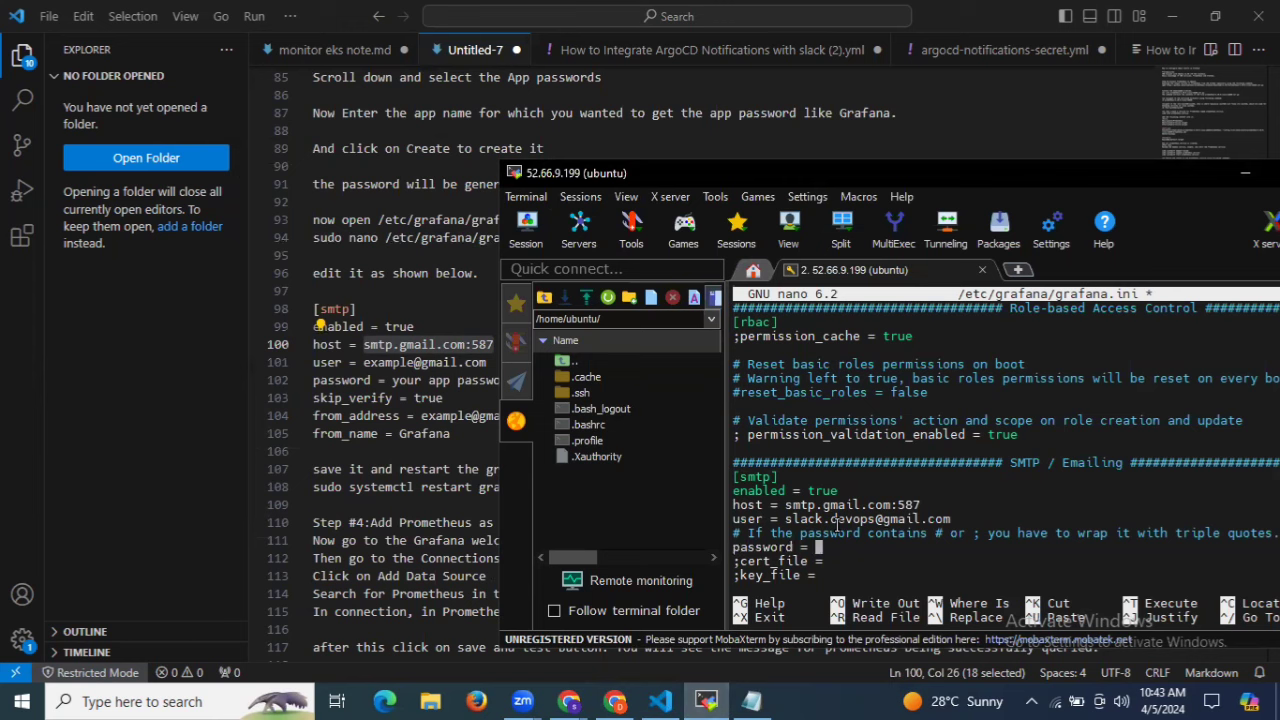
Compare the saved Grafana app password in Notepad with the Google App passwords page
{"action": "left_click", "coordinate": [751, 701]}
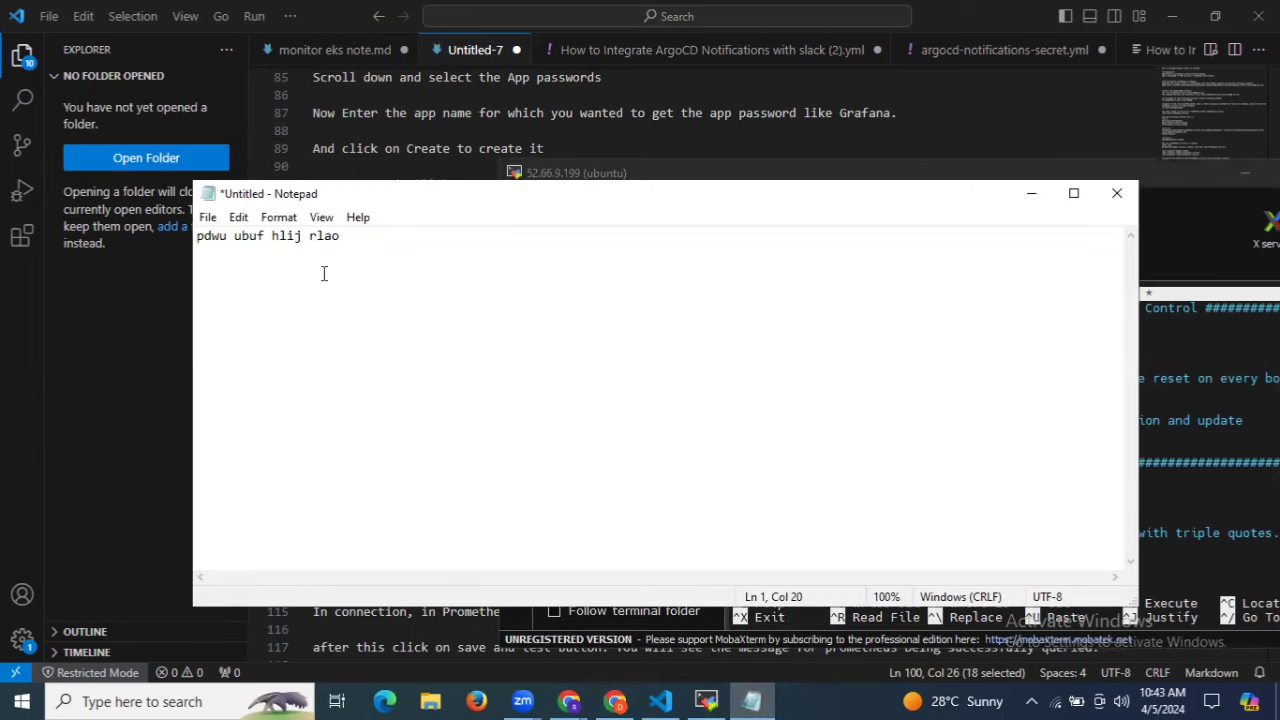
{"action": "left_click", "coordinate": [569, 701]}
{"action": "left_click", "coordinate": [617, 657]}
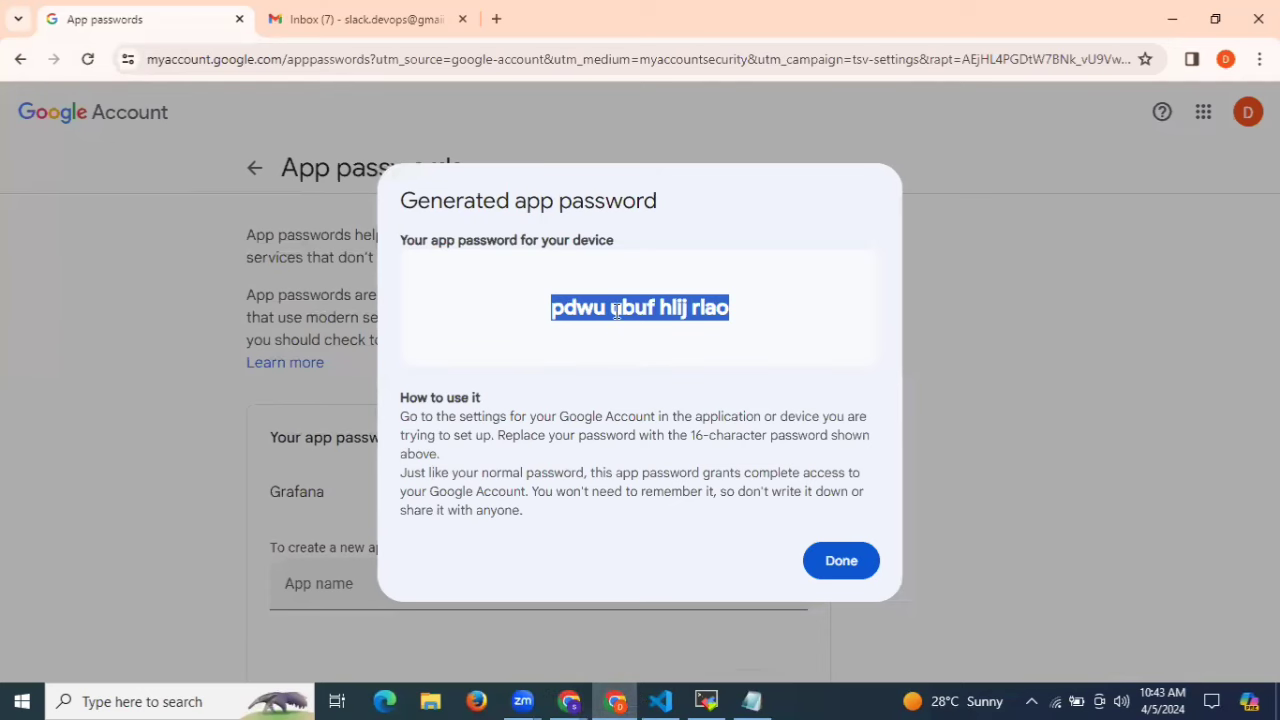
{"action": "left_click", "coordinate": [569, 701]}
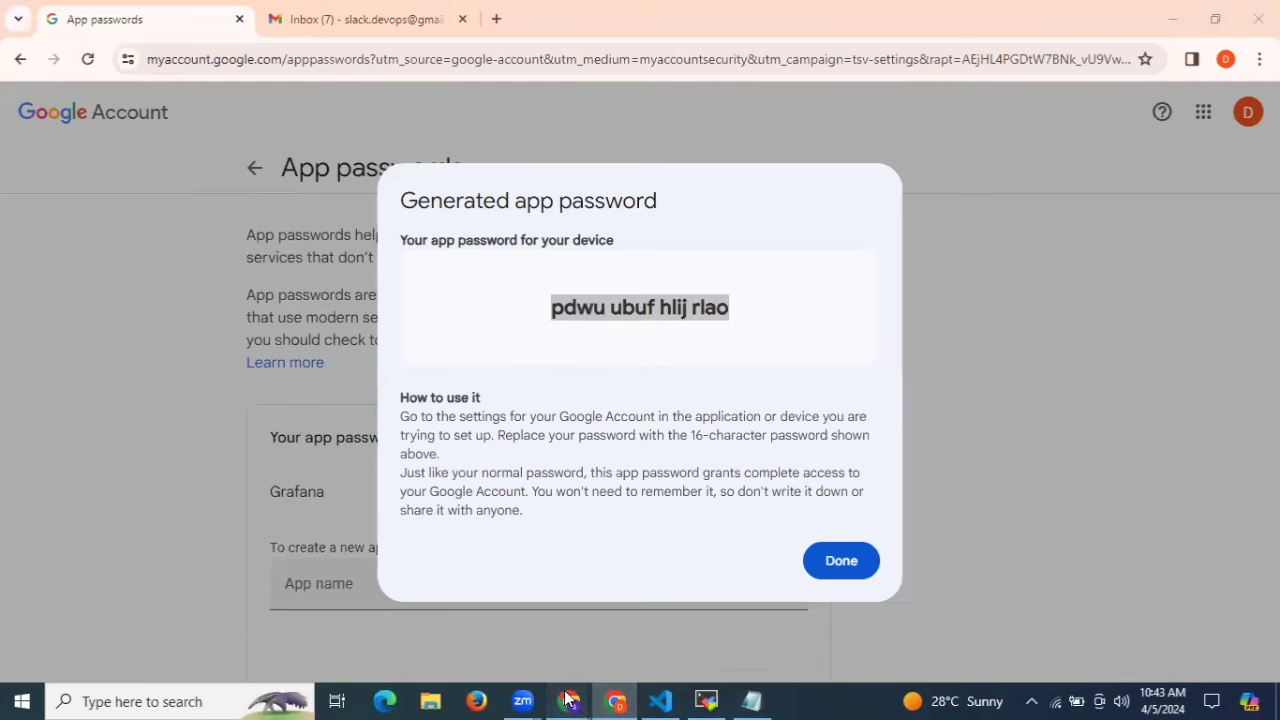
{"action": "left_click", "coordinate": [544, 636]}
{"action": "left_click", "coordinate": [660, 701]}
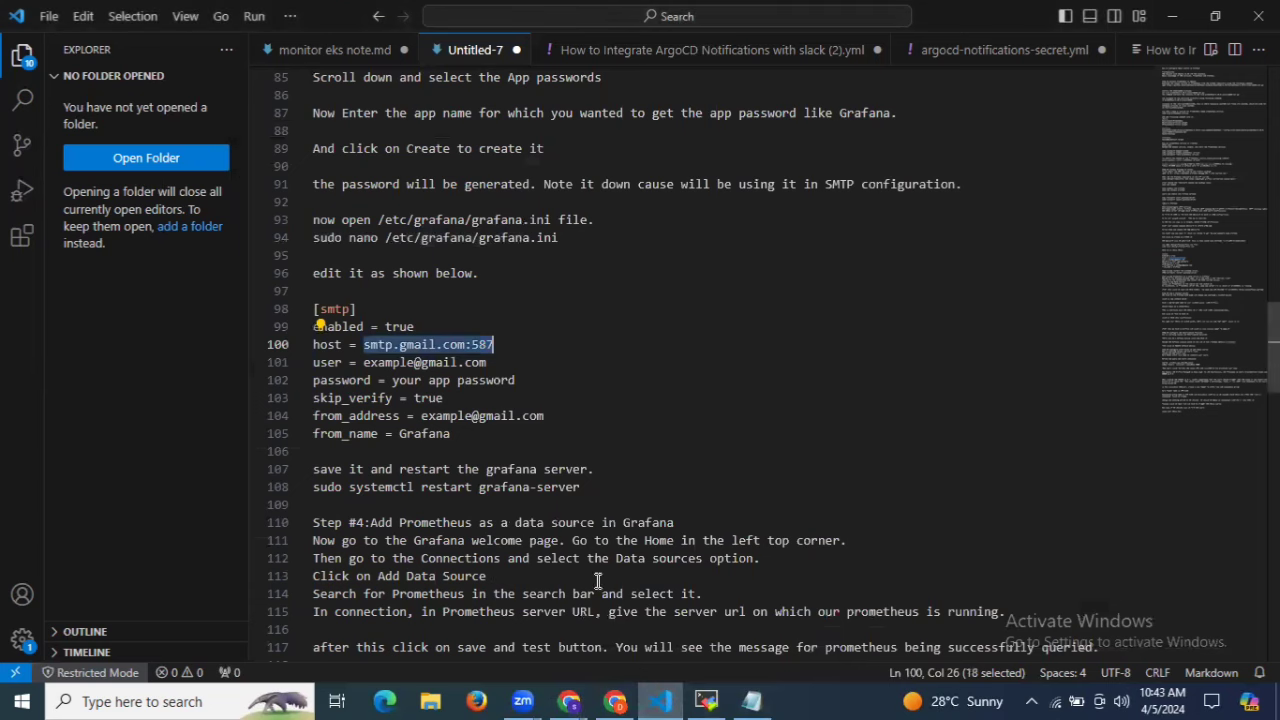
{"action": "left_click", "coordinate": [706, 701]}
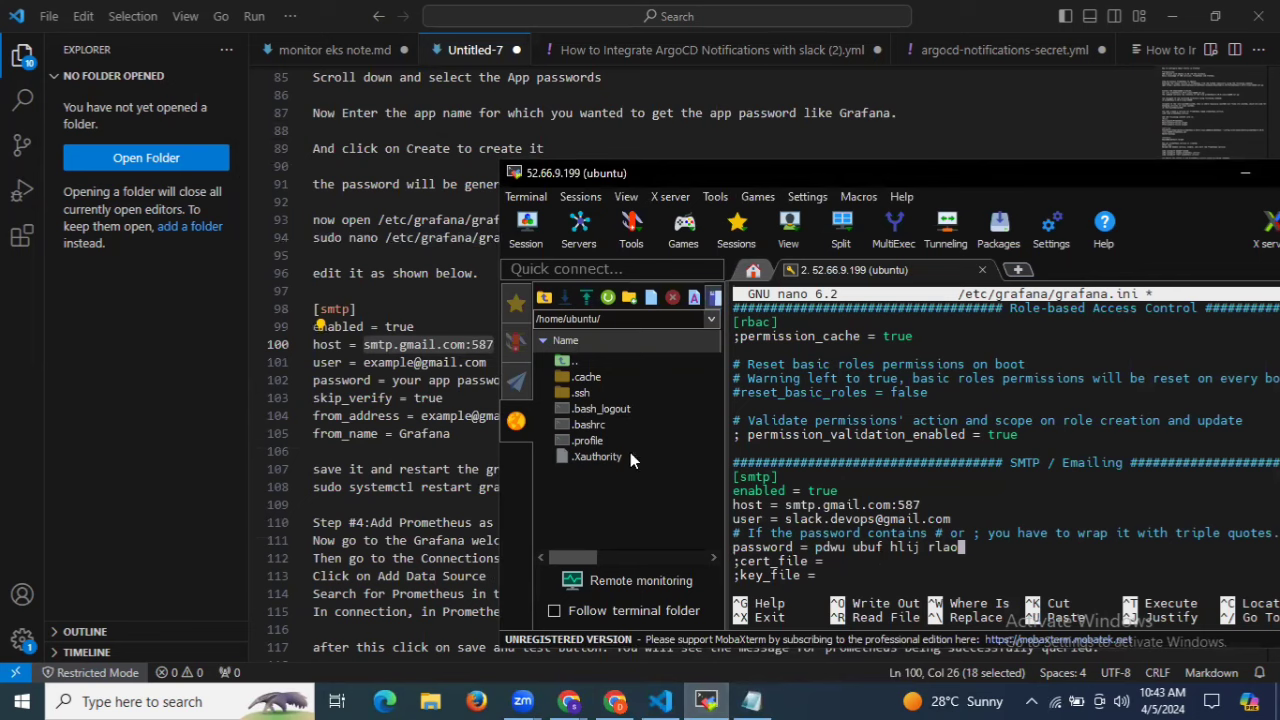
Uncomment skip_verify and change its value from false to true
{"action": "scroll", "coordinate": [979, 555], "scroll_direction": "down", "scroll_amount": 3}
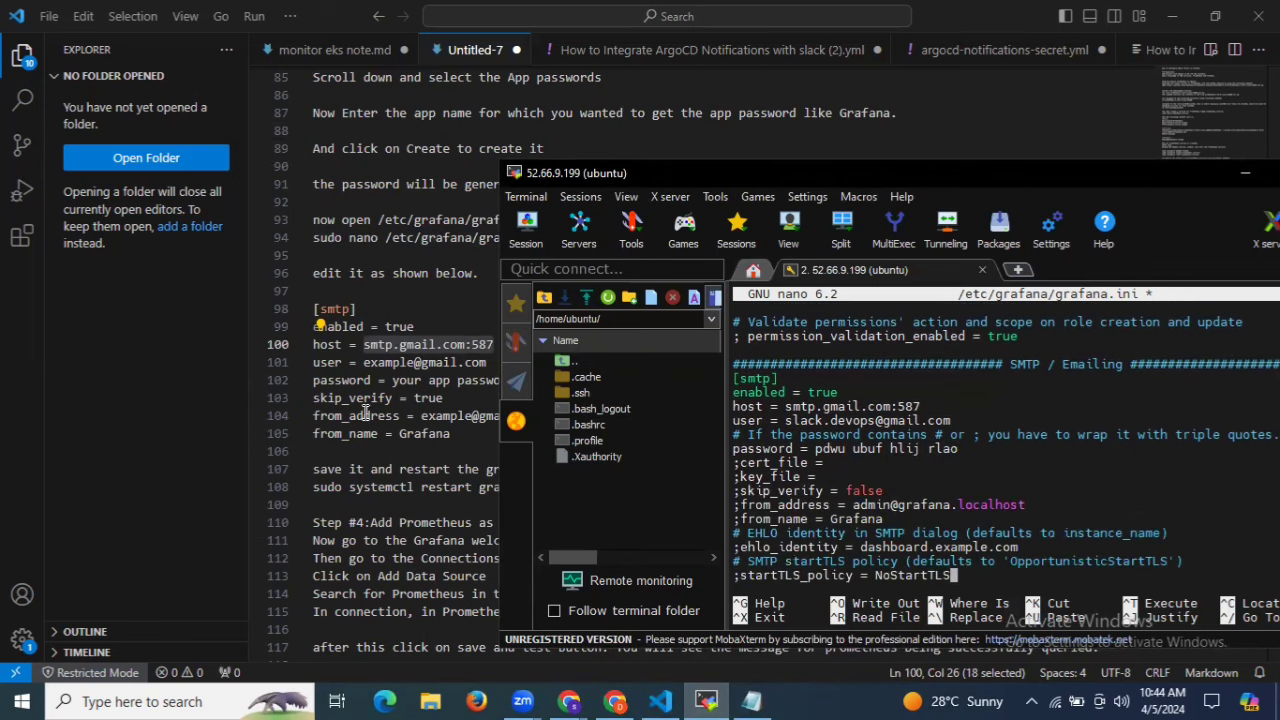
{"action": "key", "text": "Down"}
{"action": "key", "text": "Up"}
{"action": "key", "text": "Up"}
{"action": "key", "text": "Up"}
{"action": "key", "text": "Up"}
{"action": "key", "text": "Up"}
{"action": "key", "text": "Up"}
{"action": "key", "text": "Up"}
{"action": "key", "text": "BackSpace"}
{"action": "key", "text": "BackSpace"}
{"action": "key", "text": "BackSpace"}
{"action": "key", "text": "BackSpace"}
{"action": "key", "text": "BackSpace"}
{"action": "type", "text": "true"}
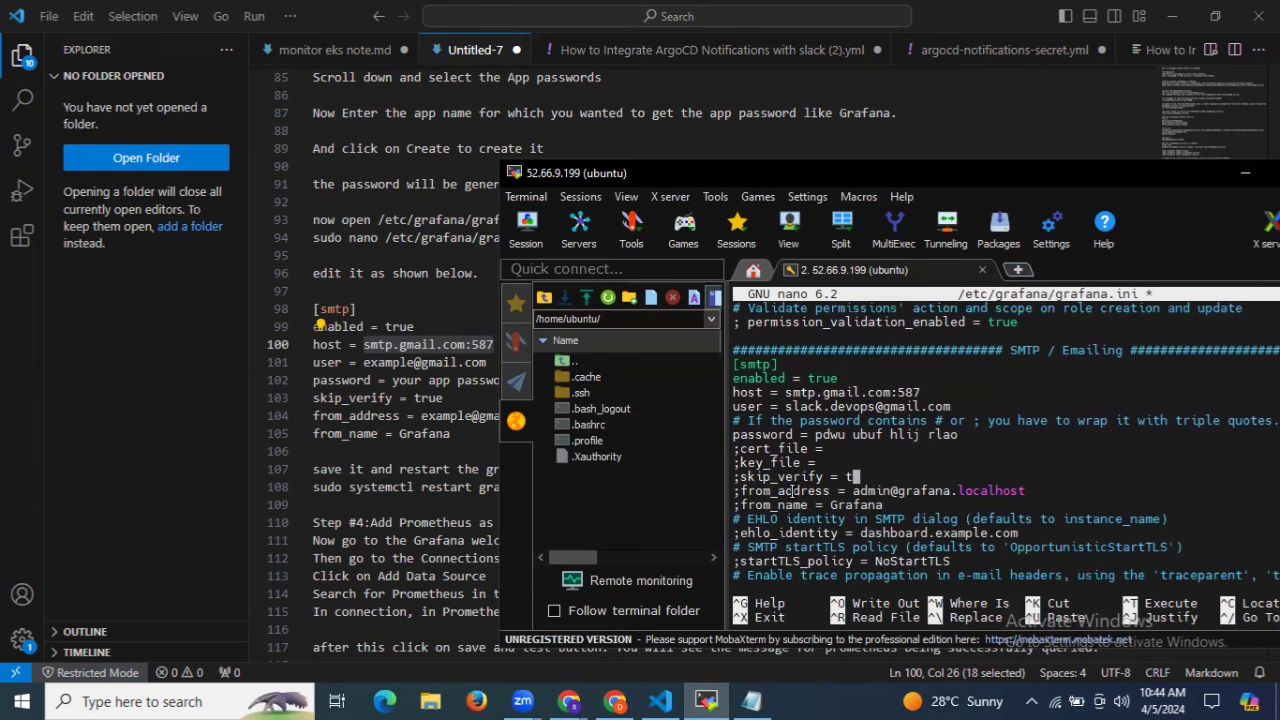
{"action": "key", "text": "Left"}
{"action": "key", "text": "Left"}
{"action": "key", "text": "Left"}
{"action": "key", "text": "Left"}
{"action": "key", "text": "Left"}
{"action": "key", "text": "Left"}
{"action": "key", "text": "Left"}
{"action": "key", "text": "Left"}
{"action": "key", "text": "Left"}
{"action": "key", "text": "Left"}
{"action": "key", "text": "Left"}
{"action": "key", "text": "Left"}
{"action": "key", "text": "Left"}
{"action": "key", "text": "Left"}
{"action": "key", "text": "Left"}
{"action": "key", "text": "Left"}
{"action": "key", "text": "Left"}
{"action": "key", "text": "Left"}
{"action": "key", "text": "BackSpace"}
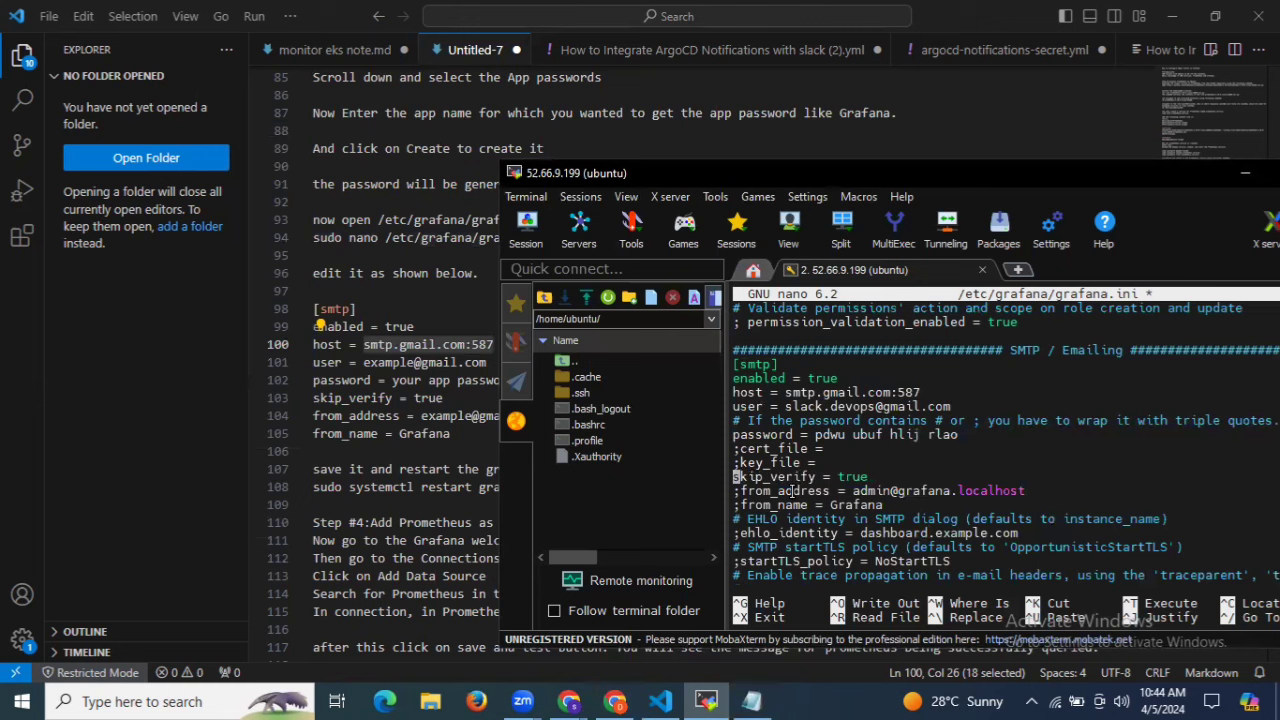
{"action": "key", "text": "Down"}
{"action": "key", "text": "Right"}
{"action": "key", "text": "BackSpace"}
{"action": "key", "text": "Right"}
{"action": "key", "text": "Right"}
{"action": "key", "text": "Right"}
{"action": "key", "text": "Right"}
{"action": "key", "text": "Right"}
{"action": "key", "text": "Right"}
{"action": "key", "text": "Right"}
{"action": "key", "text": "Right"}
{"action": "key", "text": "Right"}
{"action": "key", "text": "Right"}
{"action": "key", "text": "Right"}
{"action": "key", "text": "Right"}
{"action": "key", "text": "Right"}
{"action": "key", "text": "Right"}
{"action": "key", "text": "Right"}
{"action": "key", "text": "Right"}
{"action": "key", "text": "Right"}
{"action": "key", "text": "Right"}
{"action": "key", "text": "Right"}
{"action": "key", "text": "Right"}
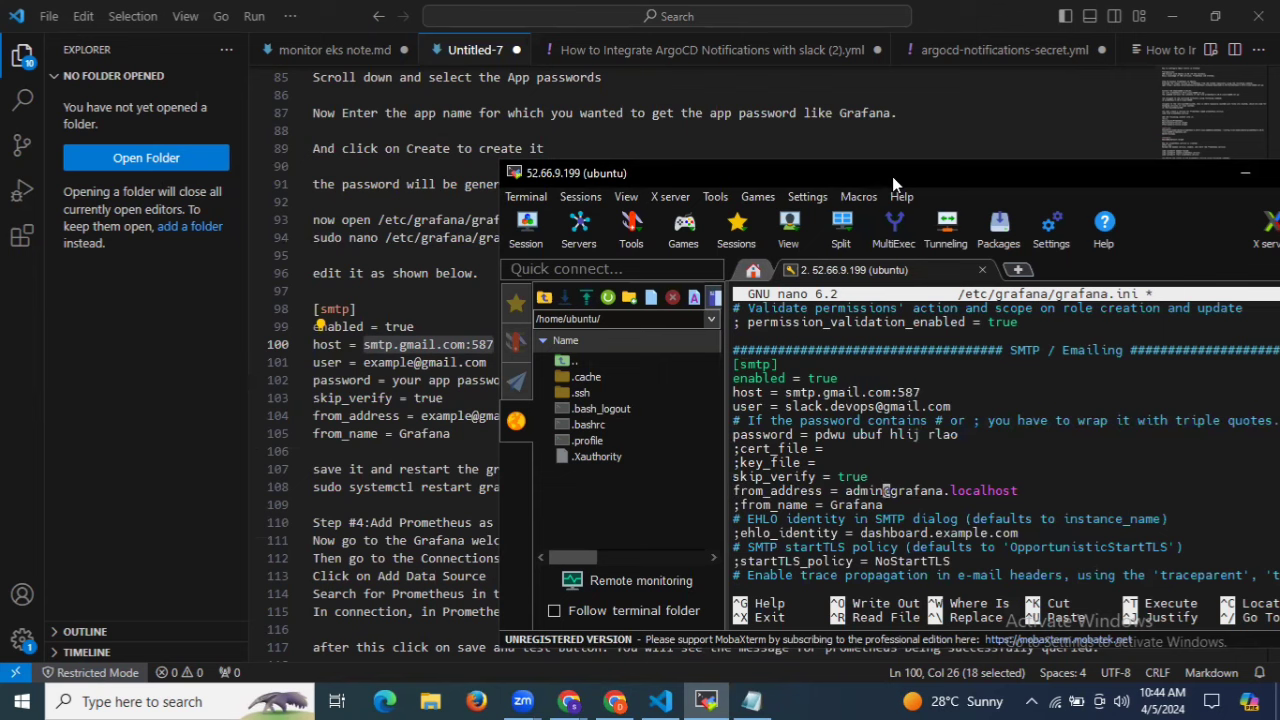
{"action": "left_click_drag", "start_coordinate": [892, 176], "coordinate": [976, 143]}
{"action": "key", "text": "Right"}
{"action": "key", "text": "Right"}
{"action": "key", "text": "Right"}
{"action": "key", "text": "Right"}
{"action": "key", "text": "Right"}
{"action": "key", "text": "Right"}
{"action": "key", "text": "Right"}
{"action": "key", "text": "Right"}
{"action": "key", "text": "Right"}
{"action": "key", "text": "Right"}
{"action": "key", "text": "Right"}
{"action": "key", "text": "Right"}
{"action": "key", "text": "Right"}
{"action": "key", "text": "Right"}
{"action": "key", "text": "Right"}
{"action": "key", "text": "Right"}
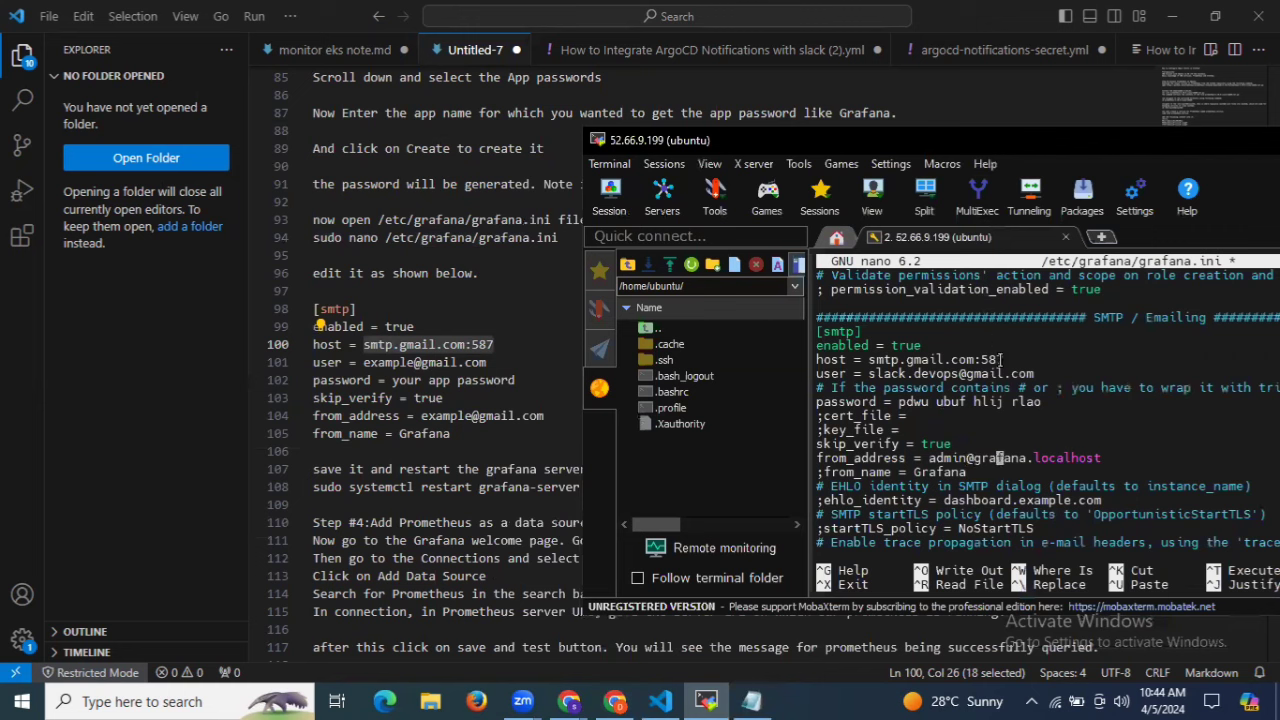
{"action": "key", "text": "Right"}
{"action": "key", "text": "Right"}
{"action": "key", "text": "BackSpace"}
{"action": "type", "text": "l"}
{"action": "key", "text": "BackSpace"}
{"action": "type", "text": "t"}
{"action": "left_click", "coordinate": [806, 8]}
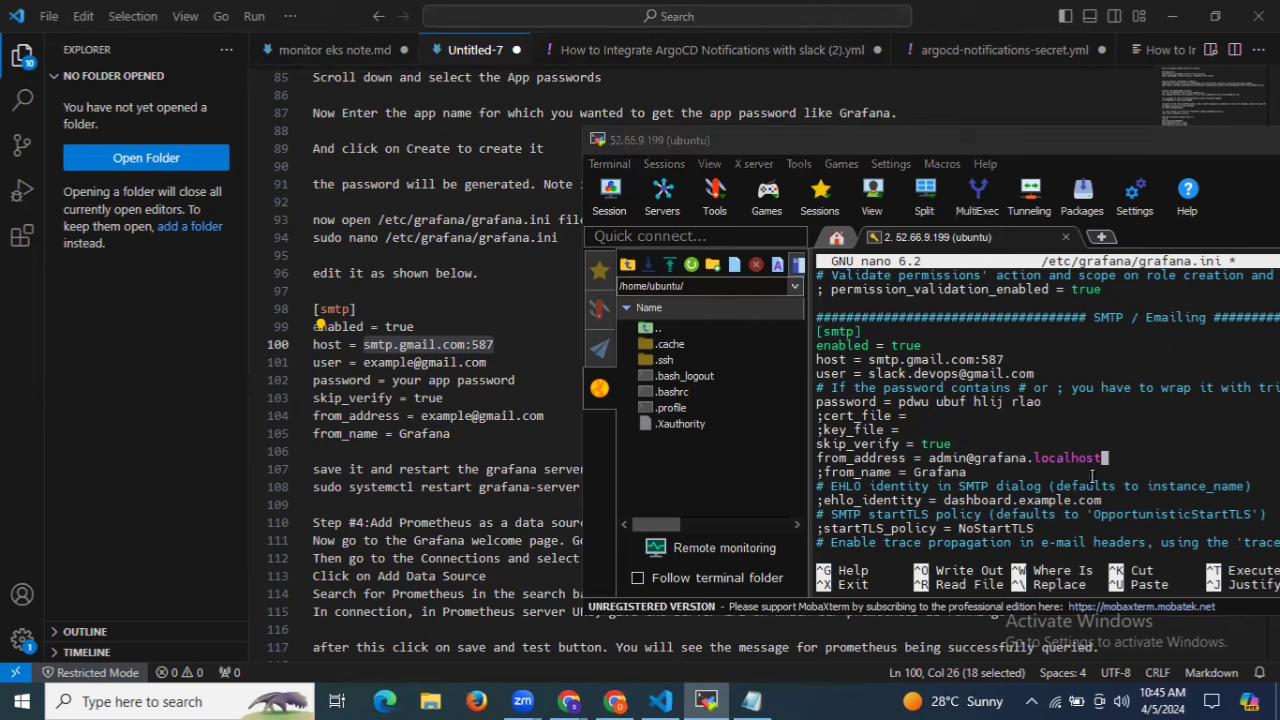
{"action": "left_click", "coordinate": [1110, 460]}
{"action": "key", "text": "BackSpace"}
{"action": "key", "text": "BackSpace"}
{"action": "key", "text": "BackSpace"}
{"action": "key", "text": "BackSpace"}
{"action": "key", "text": "BackSpace"}
{"action": "key", "text": "BackSpace"}
{"action": "key", "text": "BackSpace"}
{"action": "key", "text": "BackSpace"}
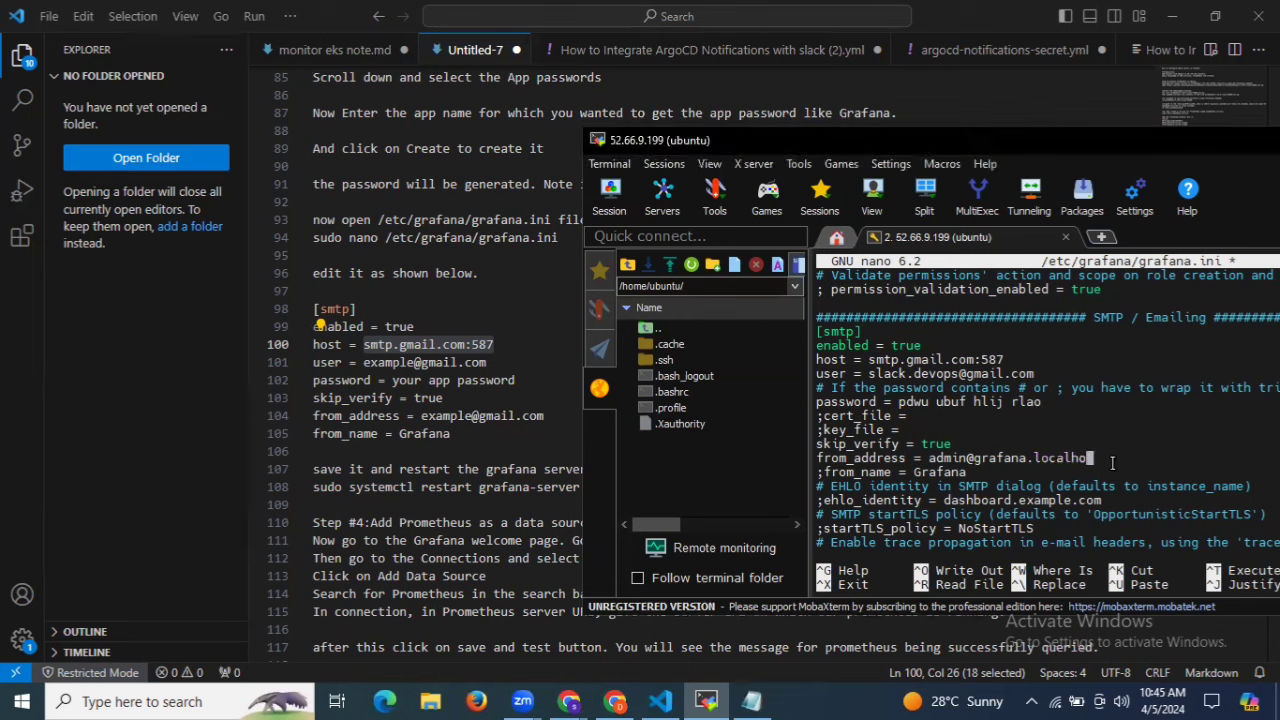
{"action": "key", "text": "BackSpace"}
{"action": "key", "text": "BackSpace"}
{"action": "key", "text": "BackSpace"}
{"action": "key", "text": "BackSpace"}
{"action": "key", "text": "BackSpace"}
{"action": "key", "text": "BackSpace"}
{"action": "key", "text": "BackSpace"}
{"action": "key", "text": "BackSpace"}
{"action": "key", "text": "BackSpace"}
{"action": "key", "text": "BackSpace"}
{"action": "key", "text": "BackSpace"}
{"action": "key", "text": "BackSpace"}
{"action": "key", "text": "BackSpace"}
{"action": "key", "text": "BackSpace"}
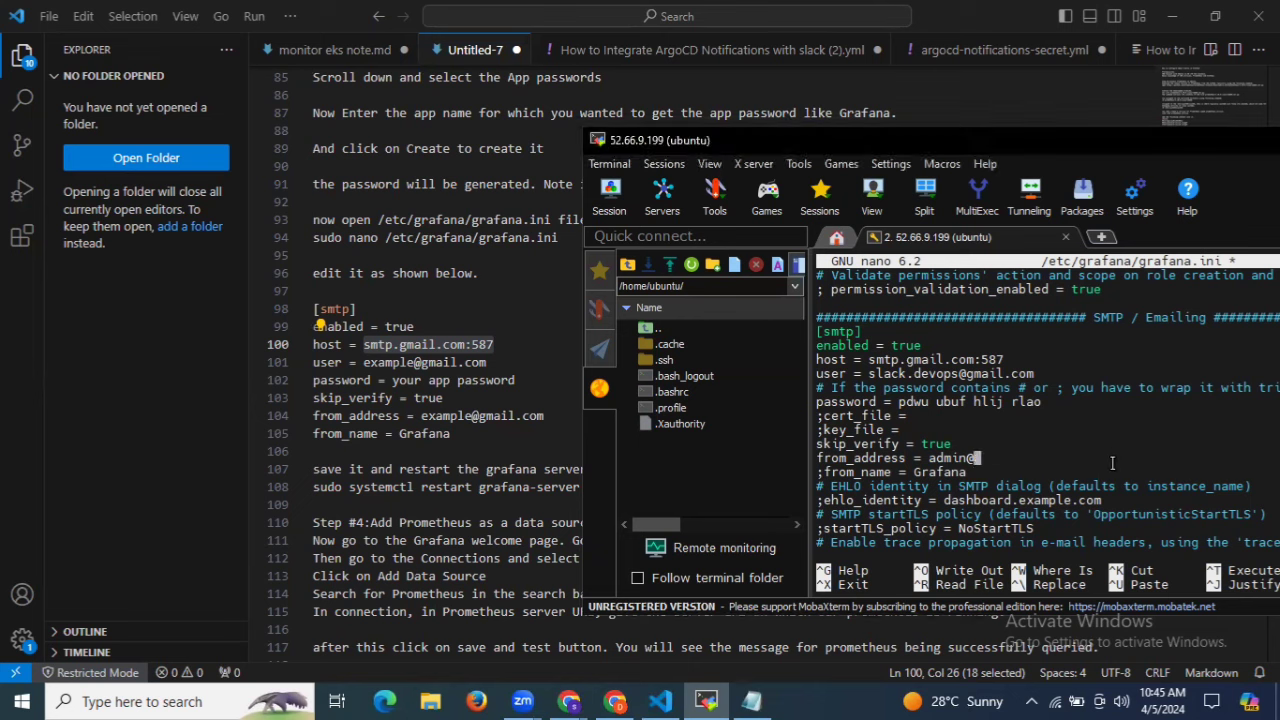
{"action": "key", "text": "BackSpace"}
Set from_address to the SMTP user's Gmail address by copying it from the user line
{"action": "left_click_drag", "start_coordinate": [870, 373], "coordinate": [1035, 375]}
{"action": "key", "text": "ctrl+c"}
{"action": "left_click", "coordinate": [1016, 436]}
{"action": "right_click", "coordinate": [1016, 436]}
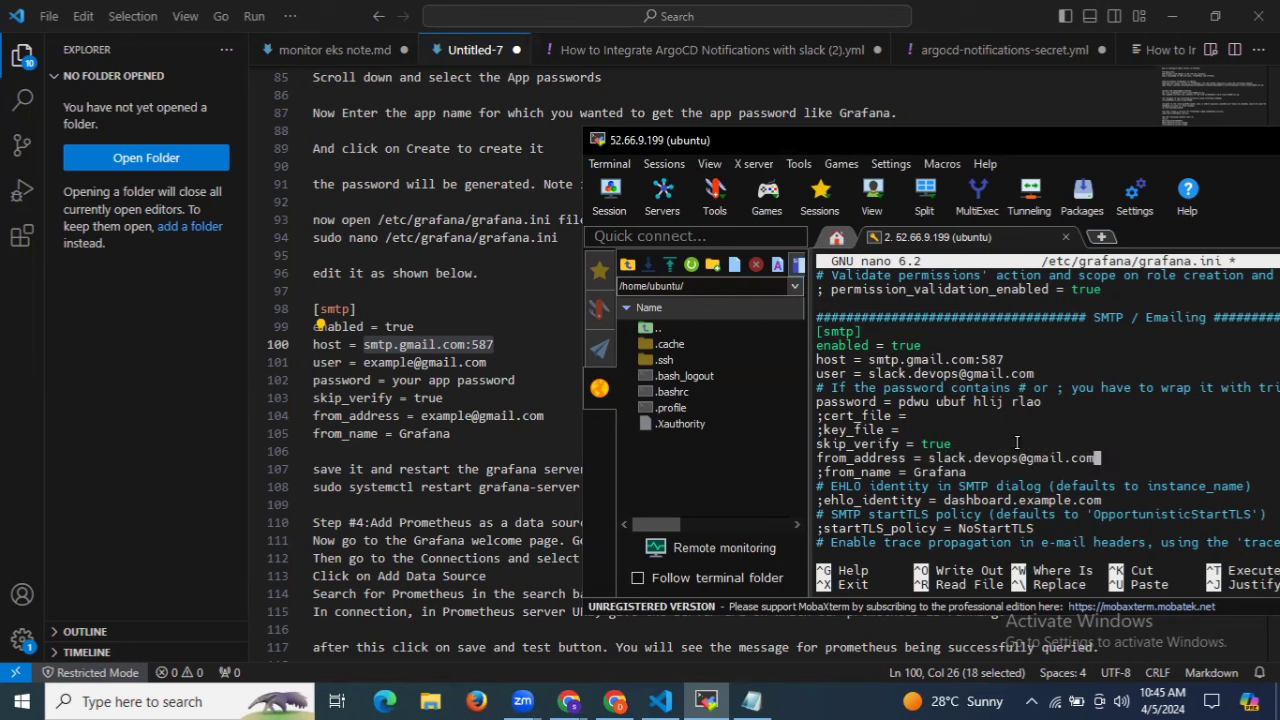
Uncomment the from_name = Grafana line
{"action": "key", "text": "Down"}
{"action": "key", "text": "Left"}
{"action": "key", "text": "Left"}
{"action": "key", "text": "Left"}
{"action": "key", "text": "Left"}
{"action": "key", "text": "Left"}
{"action": "key", "text": "Left"}
{"action": "key", "text": "Left"}
{"action": "key", "text": "Left"}
{"action": "key", "text": "Left"}
{"action": "key", "text": "Left"}
{"action": "key", "text": "Left"}
{"action": "key", "text": "Left"}
{"action": "key", "text": "Left"}
{"action": "key", "text": "Left"}
{"action": "key", "text": "Left"}
{"action": "key", "text": "Left"}
{"action": "key", "text": "BackSpace"}
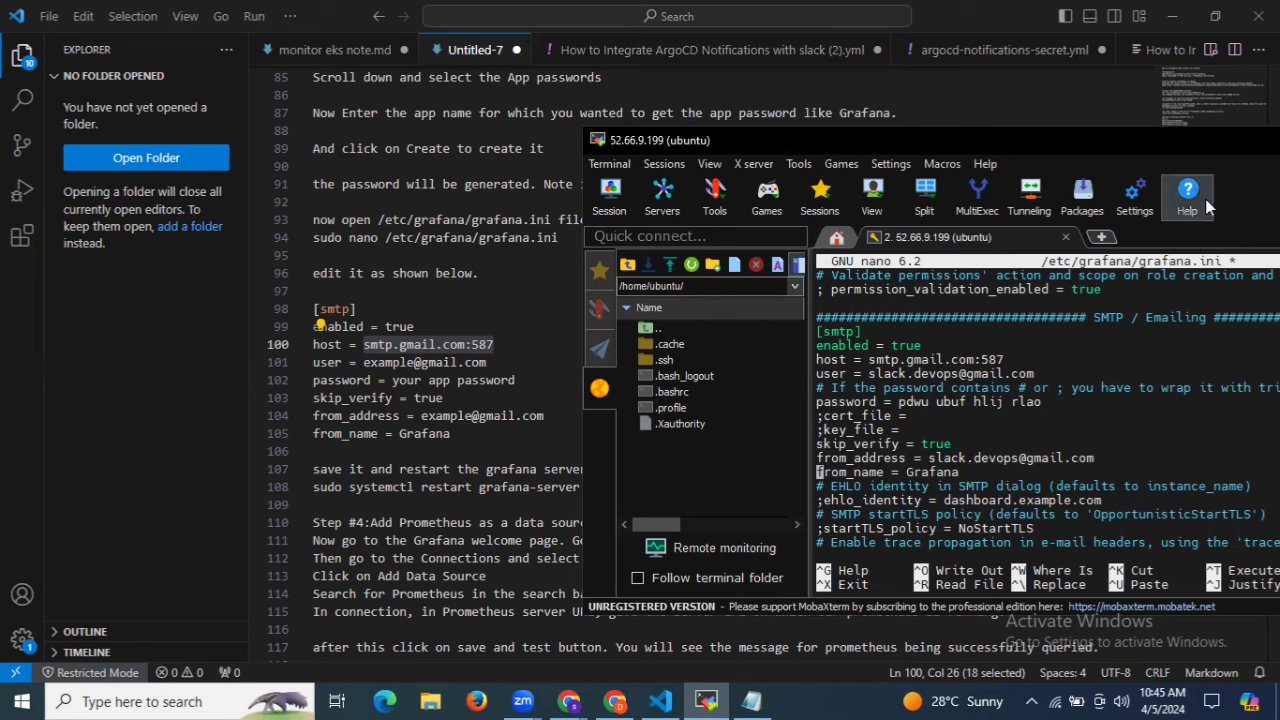
{"action": "left_click_drag", "start_coordinate": [1185, 147], "coordinate": [1080, 161]}
Save grafana.ini under the same name and exit nano
{"action": "left_click", "coordinate": [1267, 153]}
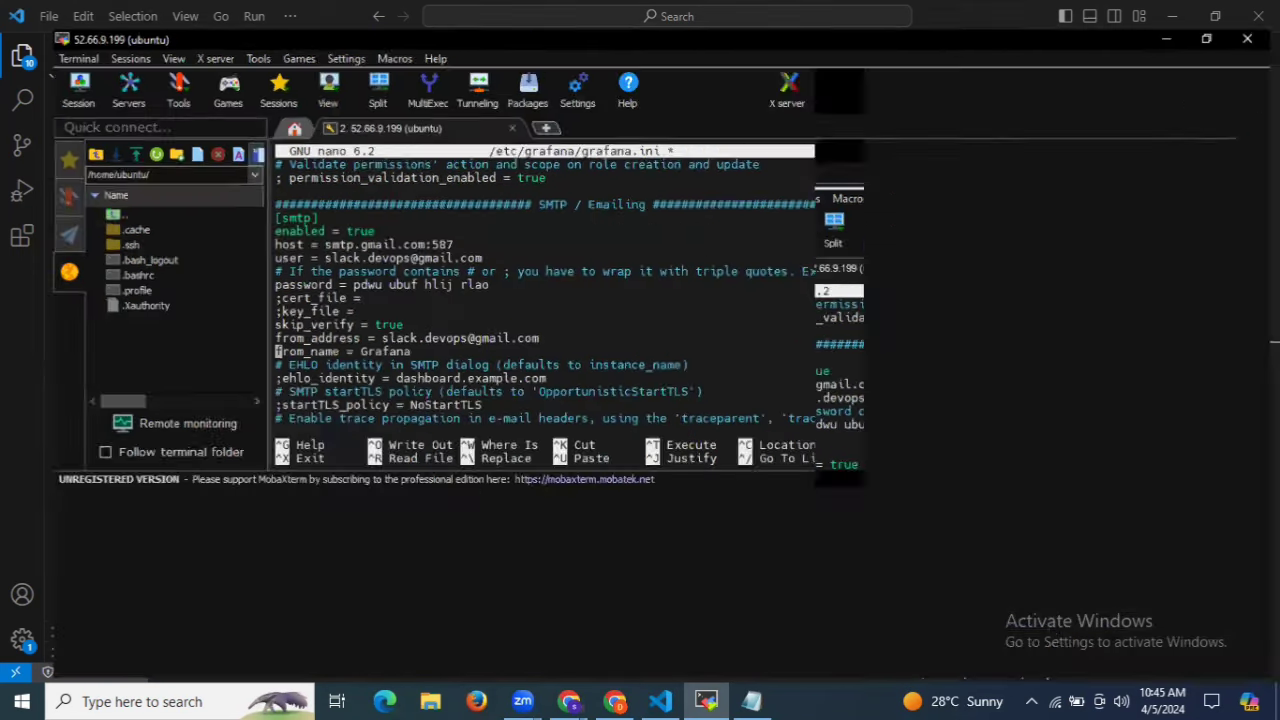
{"action": "key", "text": "ctrl+x"}
{"action": "key", "text": "y"}
{"action": "key", "text": "Return"}
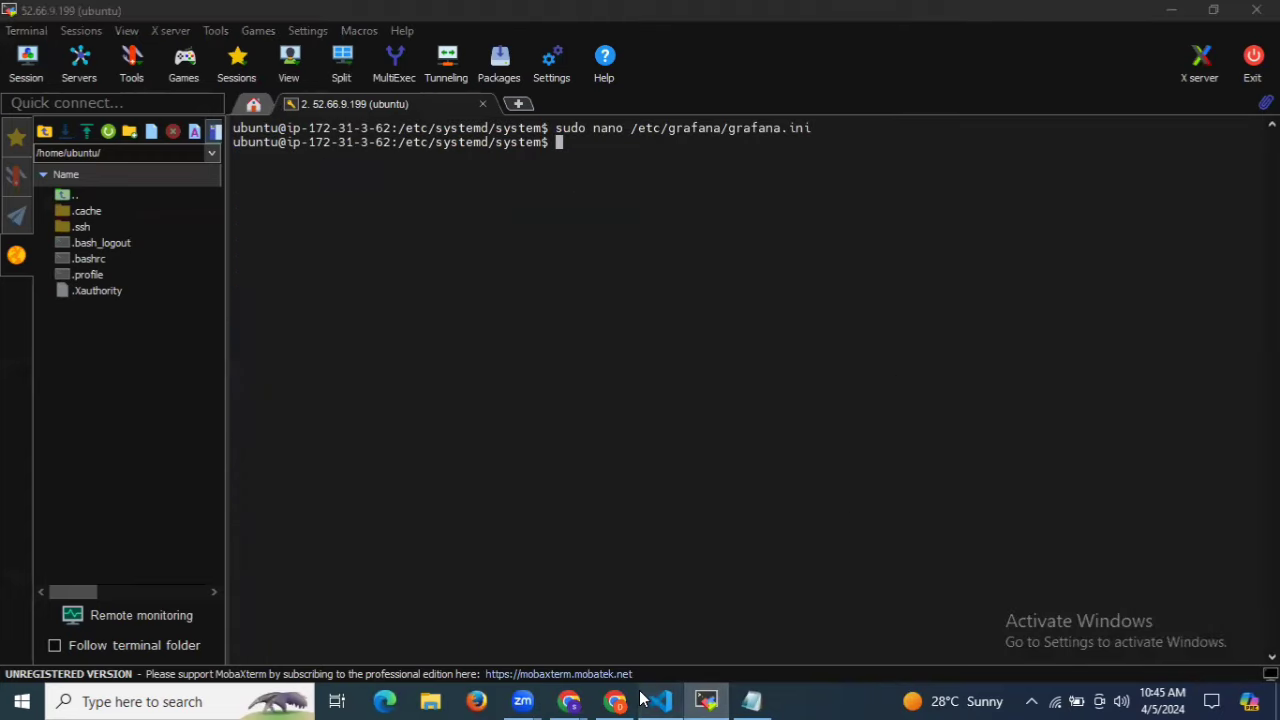
Run 'sudo systemctl restart grafana-server' copied from the setup notes
{"action": "left_click", "coordinate": [665, 701]}
{"action": "left_click", "coordinate": [412, 469]}
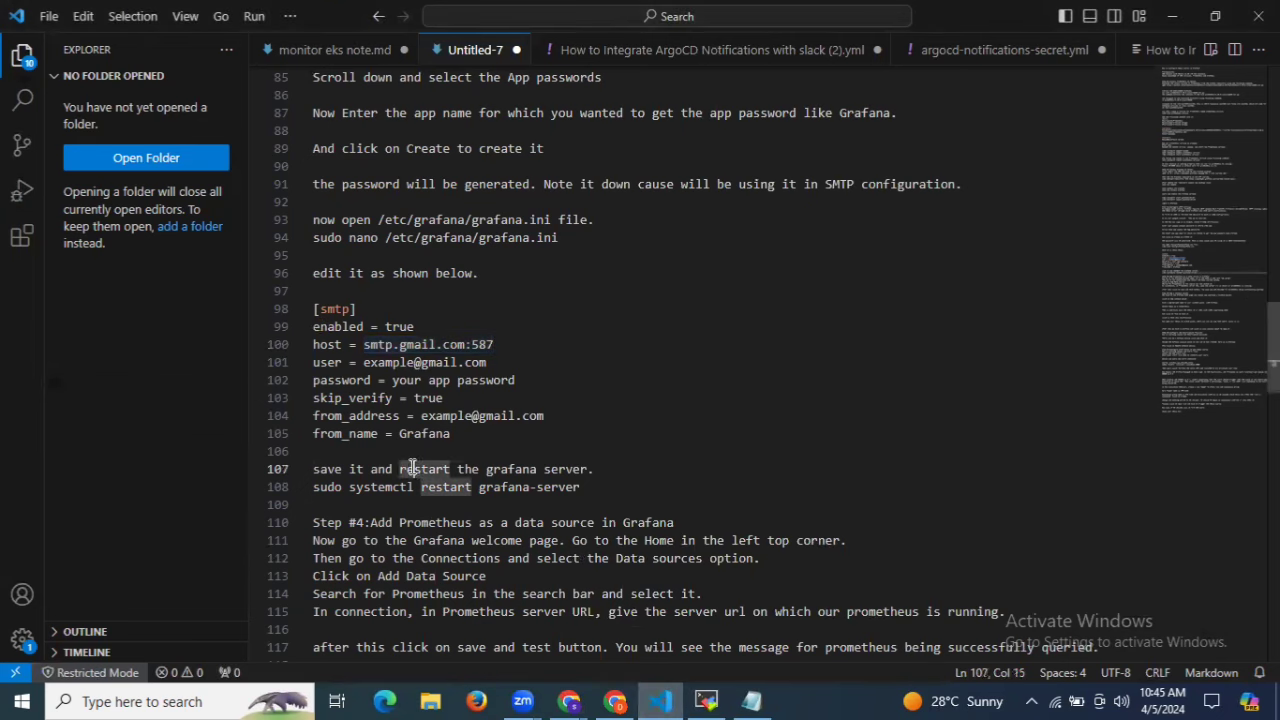
{"action": "triple_click", "coordinate": [395, 487]}
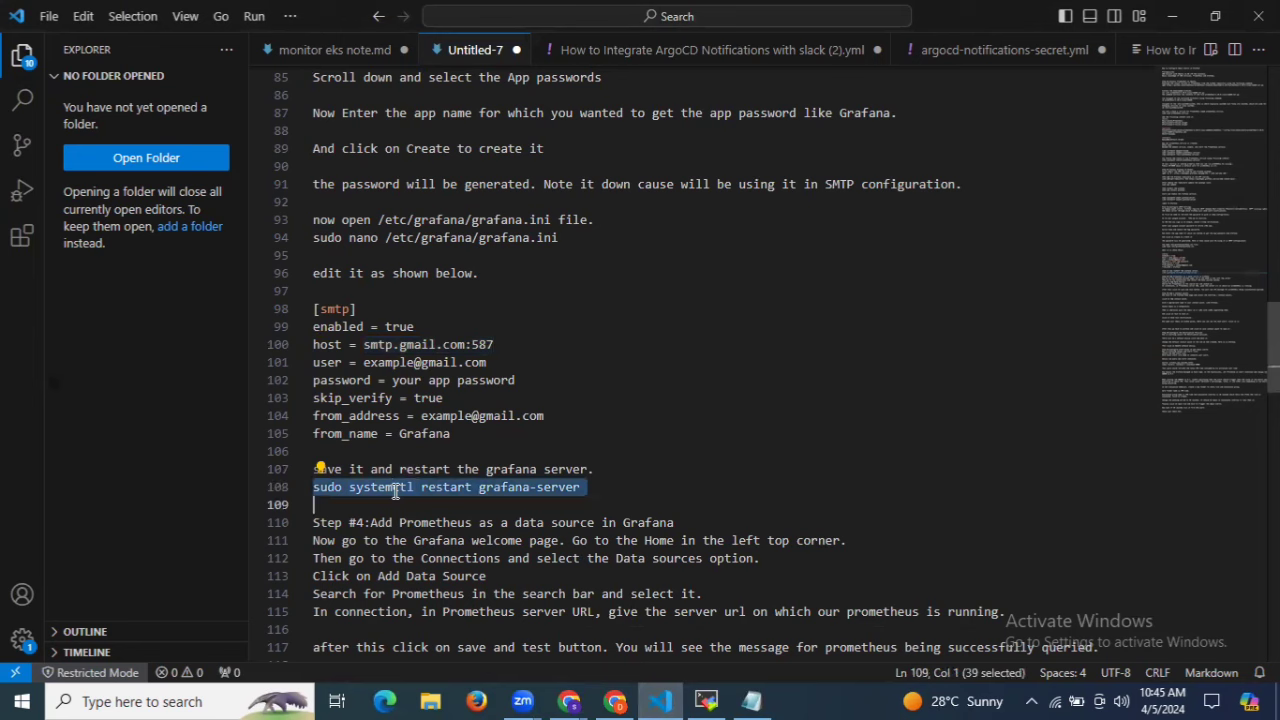
{"action": "key", "text": "ctrl+c"}
{"action": "left_click", "coordinate": [706, 701]}
{"action": "right_click", "coordinate": [752, 499]}
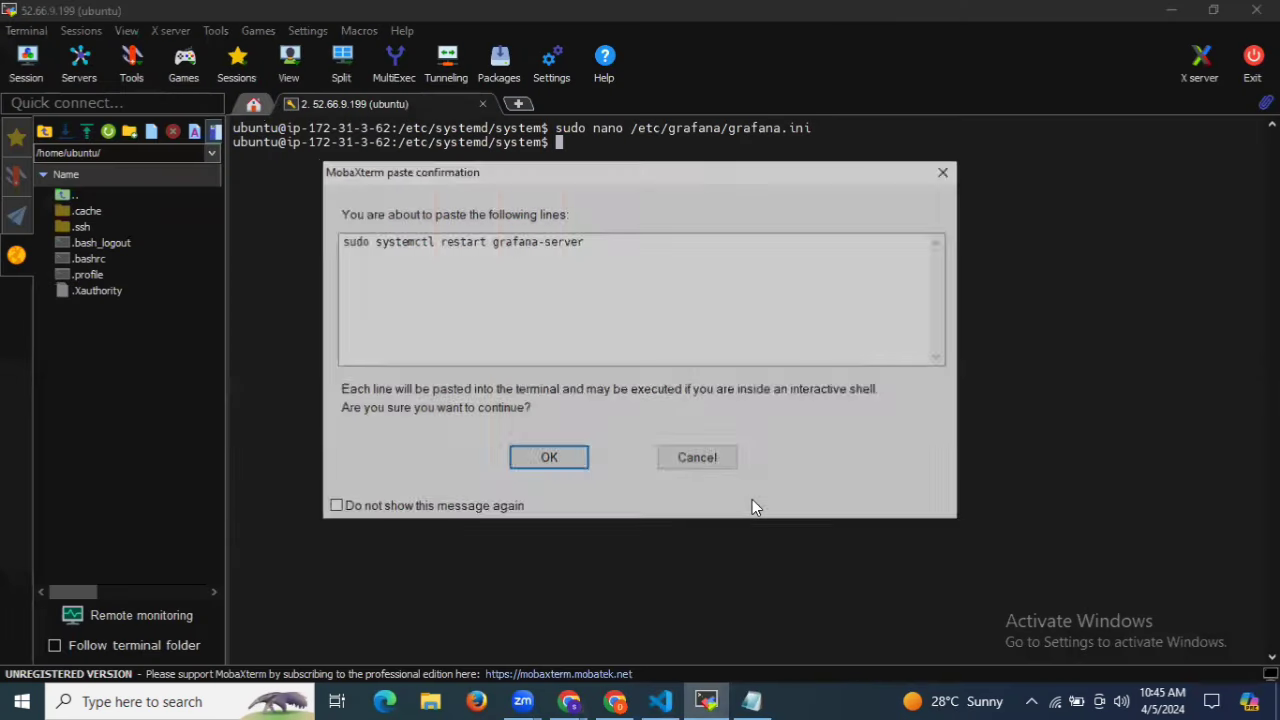
{"action": "key", "text": "Return"}
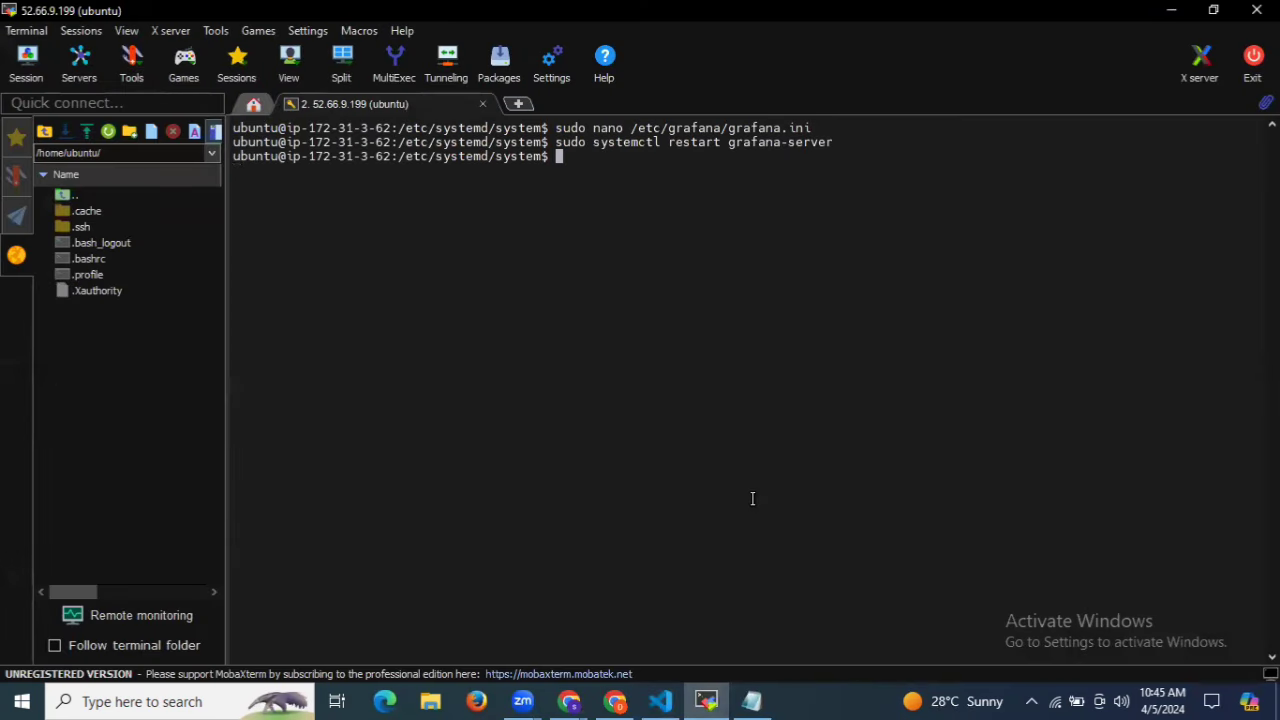
Check 'sudo systemctl status grafana-server' shows active (running), then clear the terminal
{"action": "key", "text": "Up"}
{"action": "key", "text": "Left"}
{"action": "key", "text": "Left"}
{"action": "key", "text": "Left"}
{"action": "key", "text": "Left"}
{"action": "key", "text": "Left"}
{"action": "key", "text": "Left"}
{"action": "key", "text": "Left"}
{"action": "key", "text": "Left"}
{"action": "key", "text": "Left"}
{"action": "key", "text": "Left"}
{"action": "key", "text": "Left"}
{"action": "key", "text": "Left"}
{"action": "key", "text": "Left"}
{"action": "key", "text": "Left"}
{"action": "key", "text": "Left"}
{"action": "key", "text": "BackSpace"}
{"action": "key", "text": "BackSpace"}
{"action": "key", "text": "BackSpace"}
{"action": "key", "text": "BackSpace"}
{"action": "key", "text": "BackSpace"}
{"action": "key", "text": "BackSpace"}
{"action": "key", "text": "BackSpace"}
{"action": "type", "text": "status"}
{"action": "key", "text": "Return"}
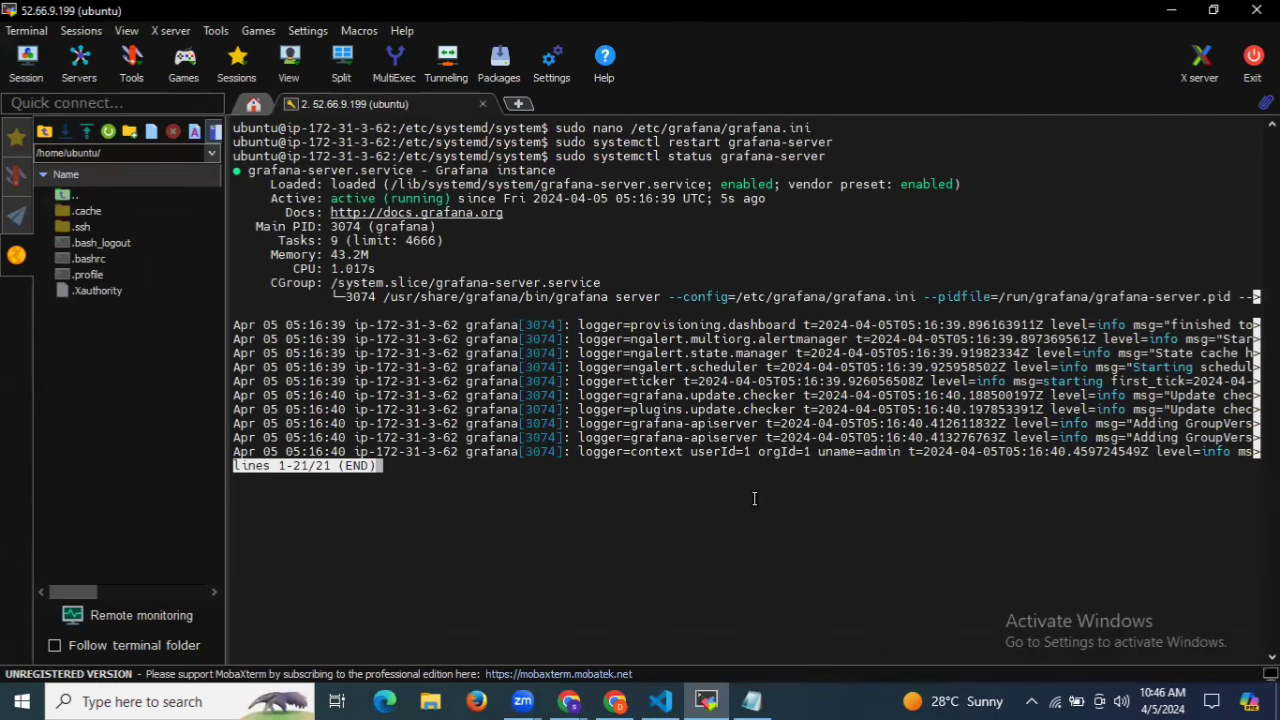
{"action": "type", "text": "qclear"}
{"action": "key", "text": "Return"}
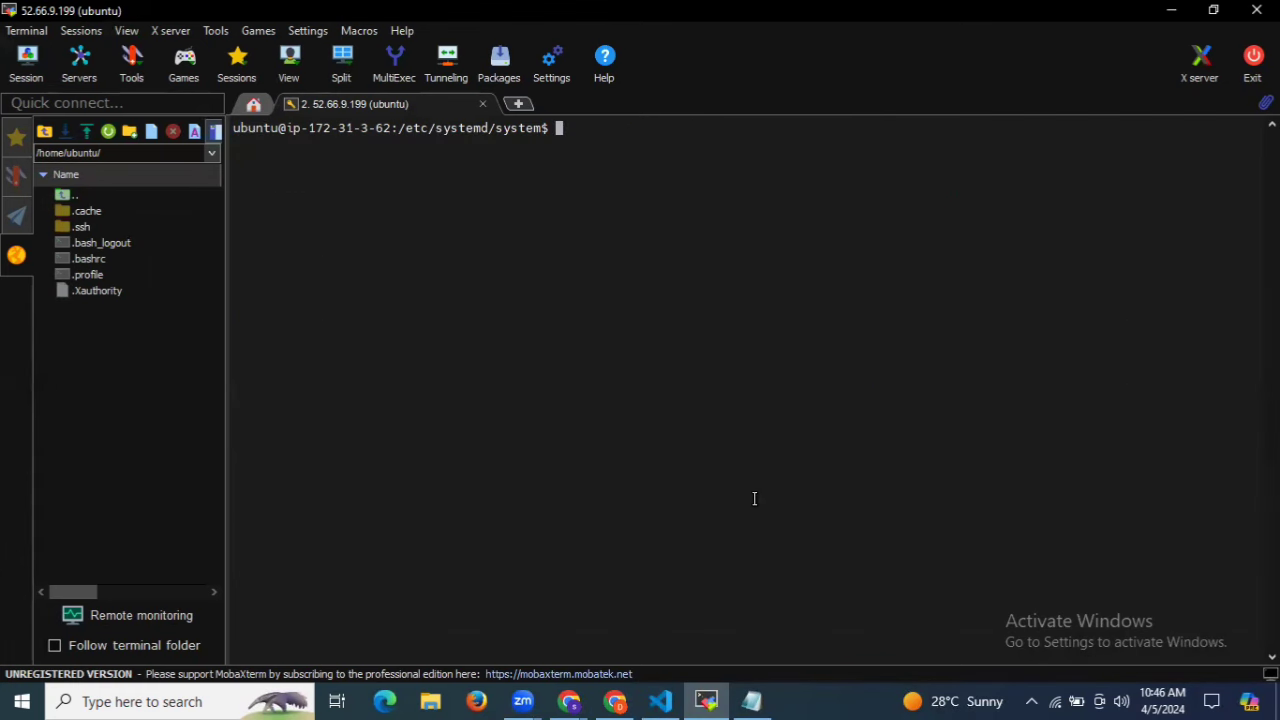
Scroll the setup notes down to Step #4 and select its text
{"action": "left_click", "coordinate": [660, 701]}
{"action": "scroll", "coordinate": [735, 530], "scroll_direction": "down", "scroll_amount": 5}
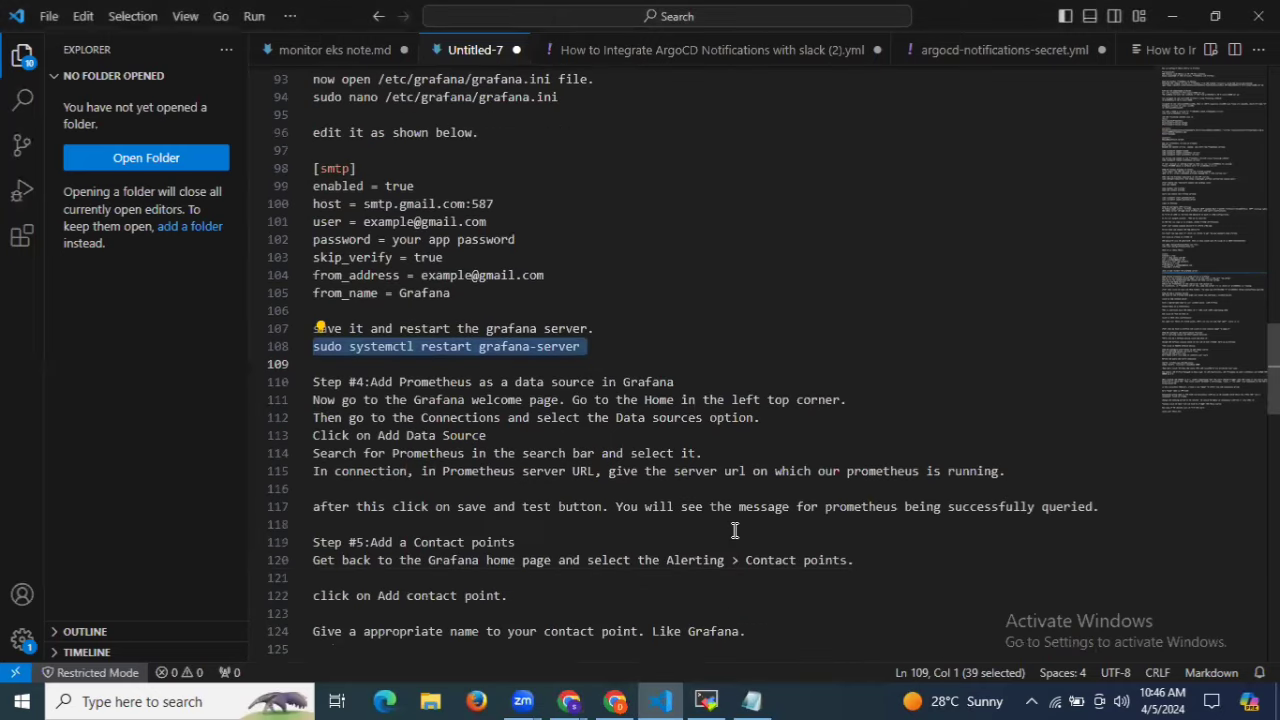
{"action": "scroll", "coordinate": [735, 530], "scroll_direction": "down", "scroll_amount": 2}
{"action": "left_click_drag", "start_coordinate": [371, 194], "coordinate": [694, 198]}
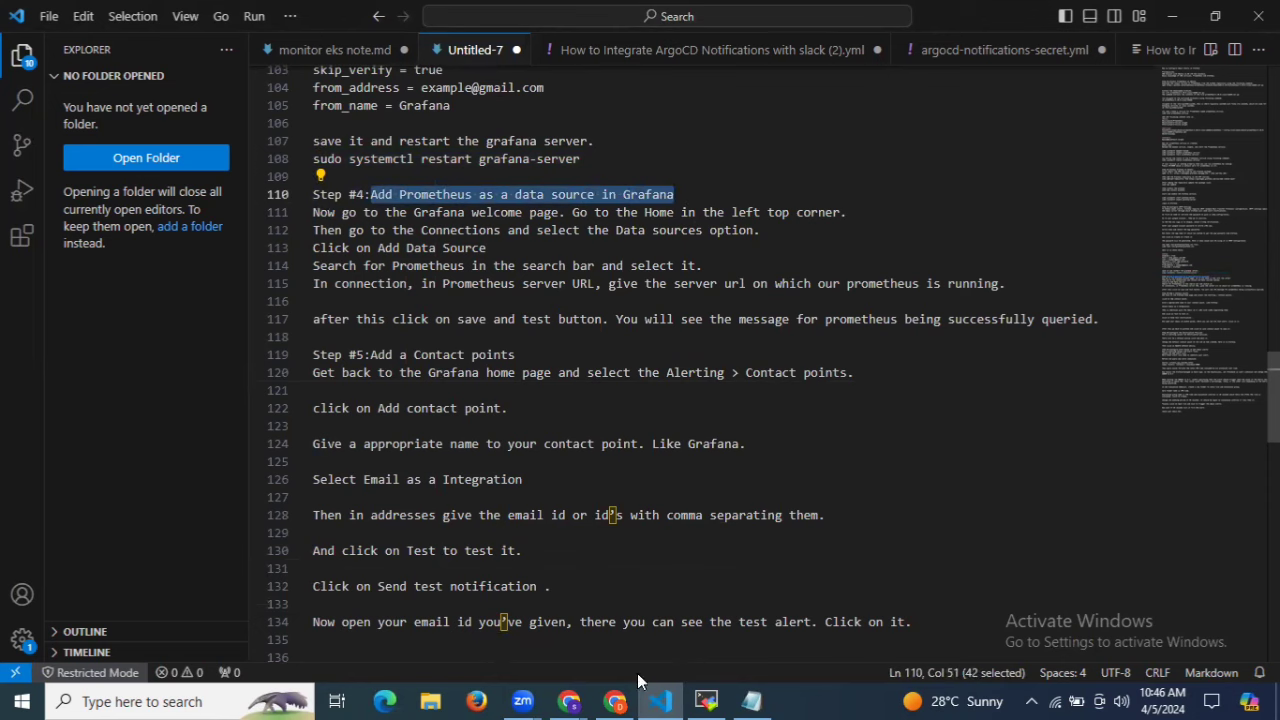
Start a new Prometheus data source from Grafana's Connections > Data sources page
{"action": "left_click", "coordinate": [569, 701]}
{"action": "left_click", "coordinate": [534, 624]}
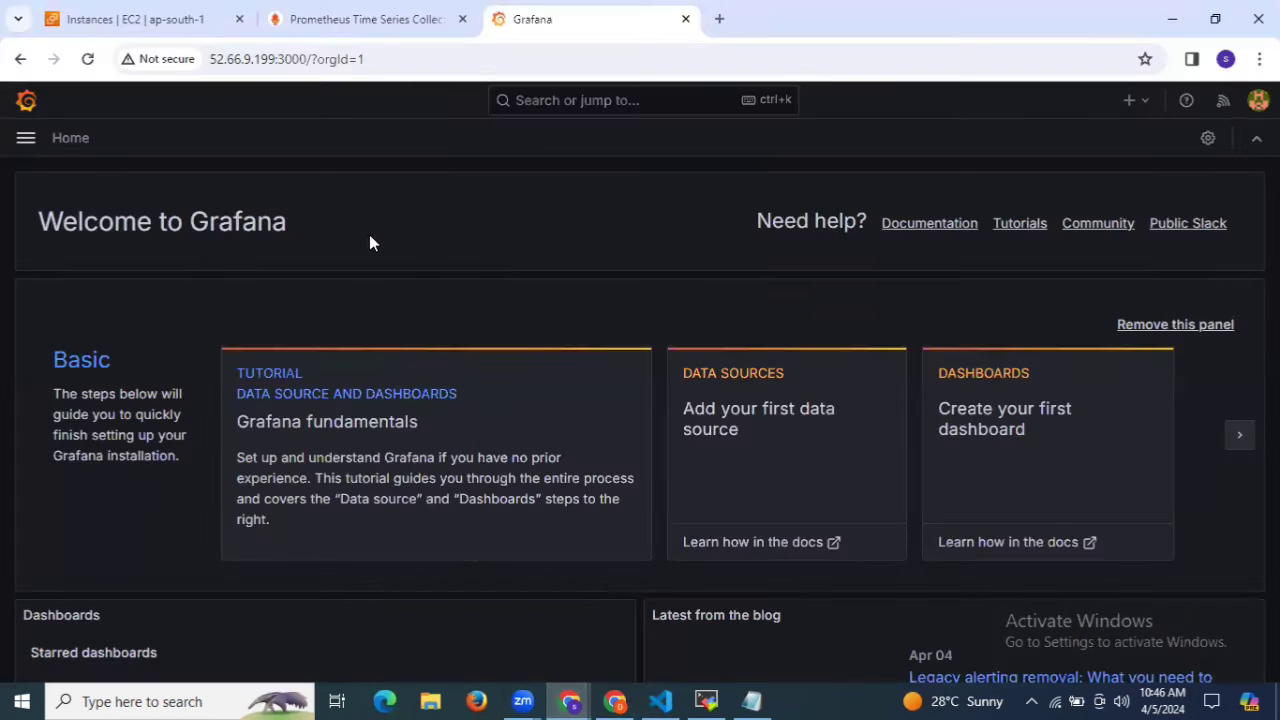
{"action": "left_click", "coordinate": [25, 138]}
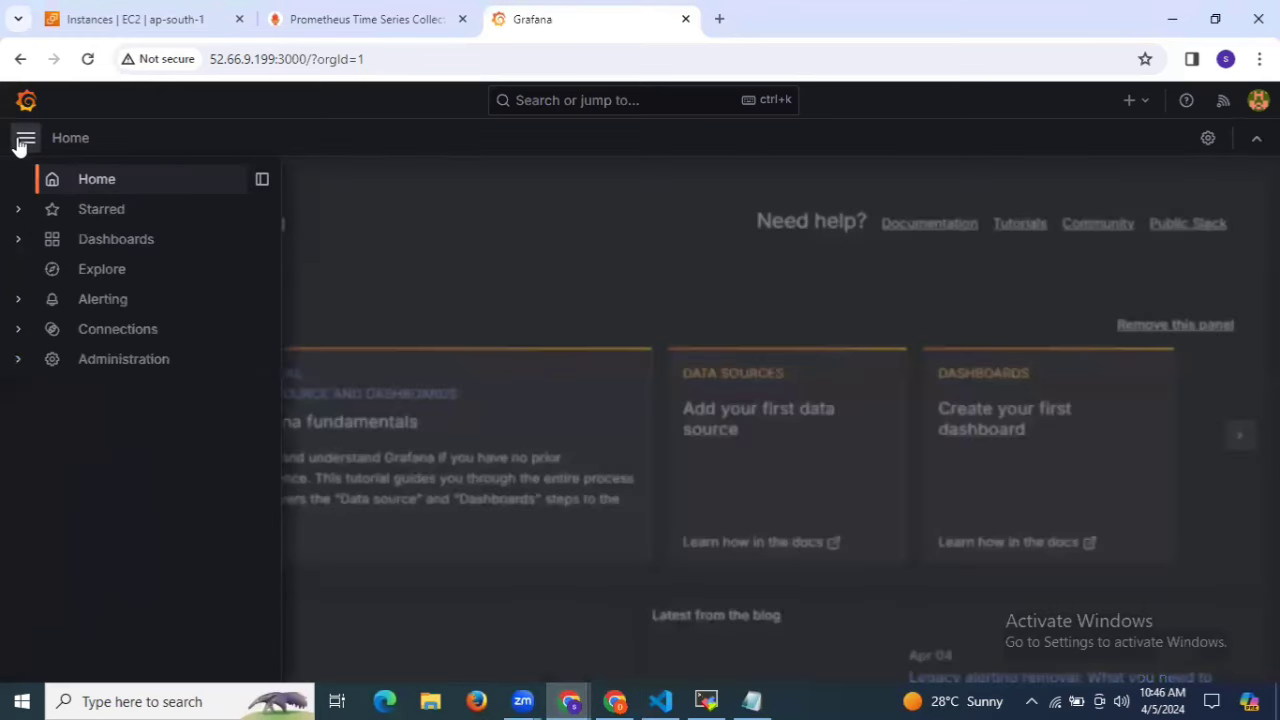
{"action": "left_click", "coordinate": [22, 334]}
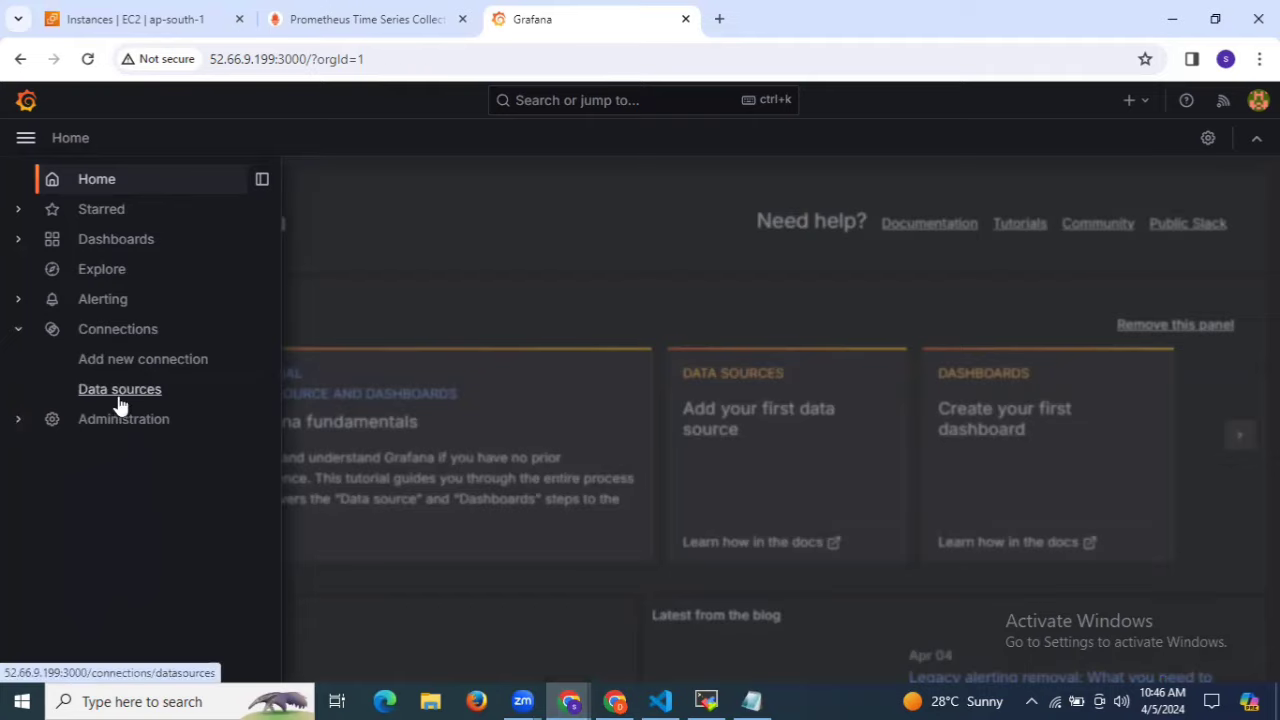
{"action": "left_click", "coordinate": [118, 391]}
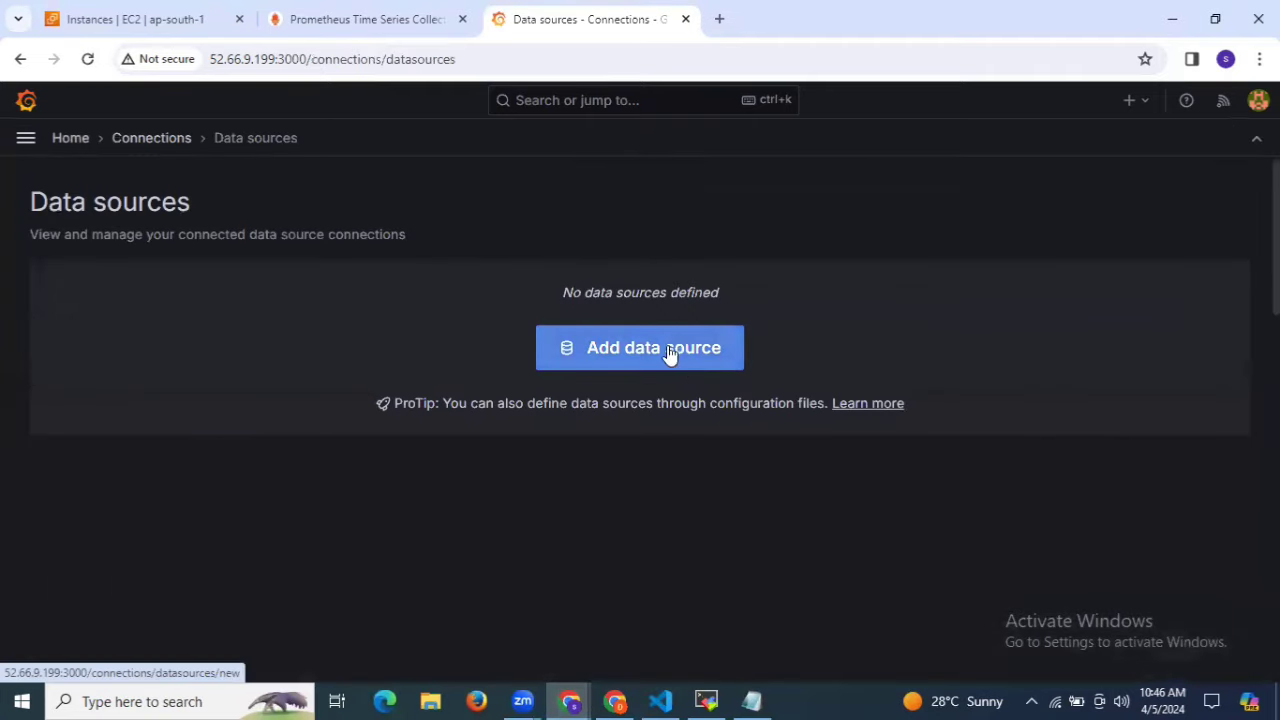
{"action": "left_click", "coordinate": [669, 352]}
{"action": "left_click", "coordinate": [594, 362]}
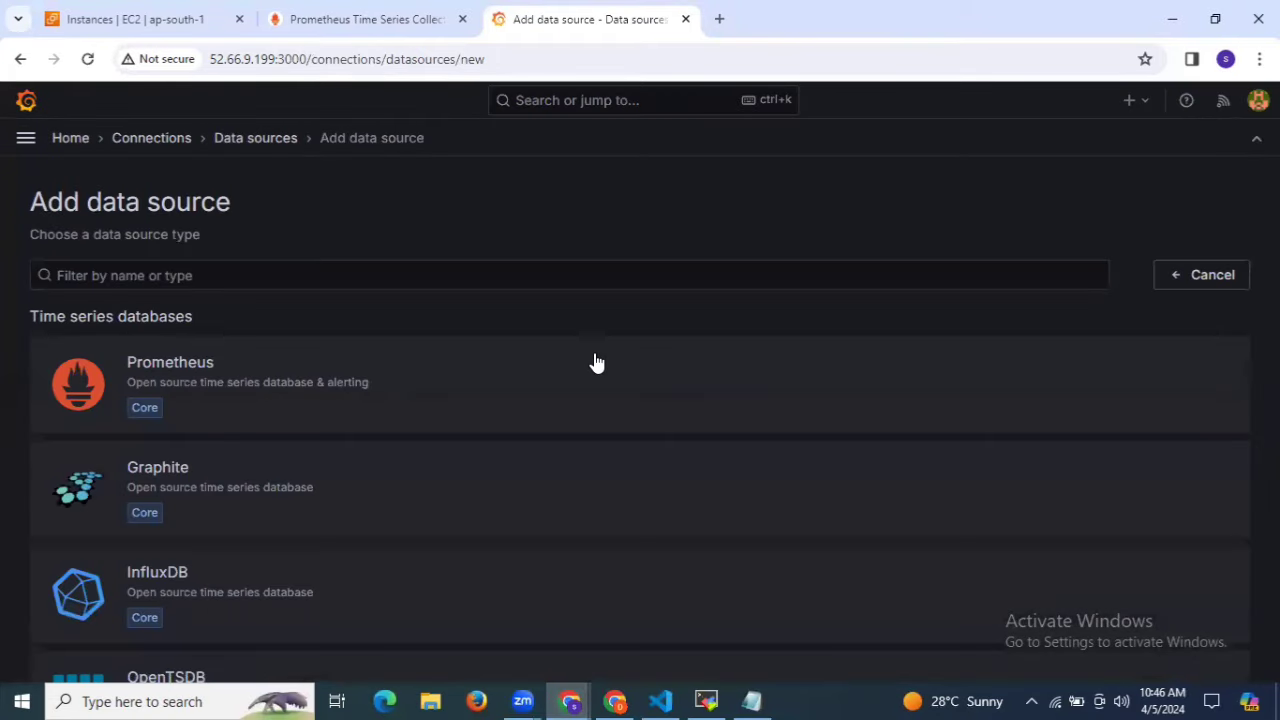
{"action": "left_click", "coordinate": [594, 362]}
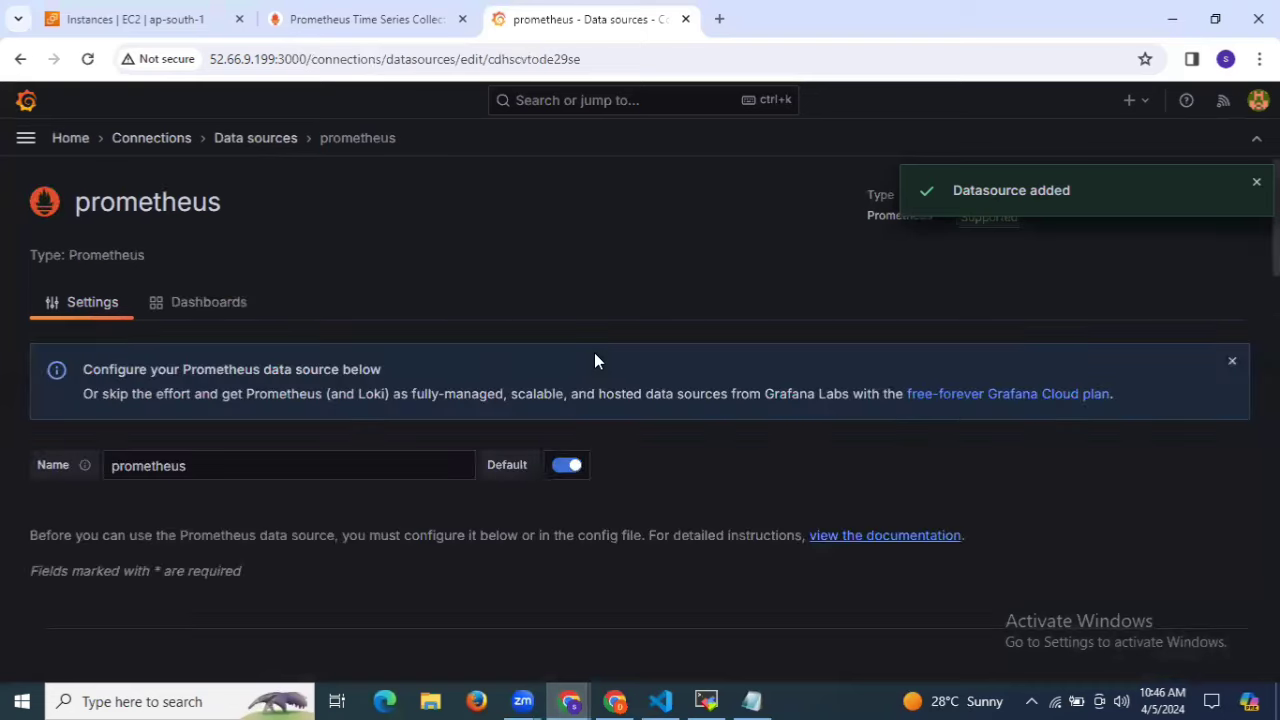
{"action": "scroll", "coordinate": [594, 362], "scroll_direction": "down", "scroll_amount": 3}
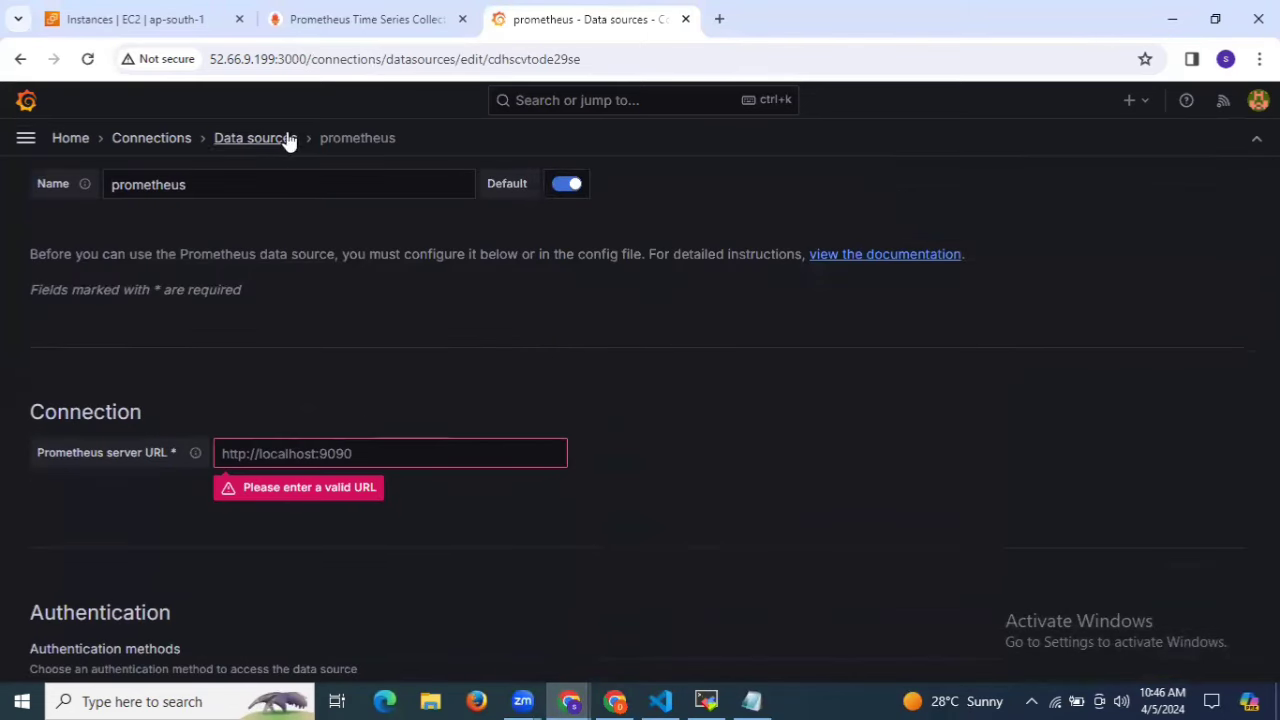
{"action": "left_click", "coordinate": [309, 452]}
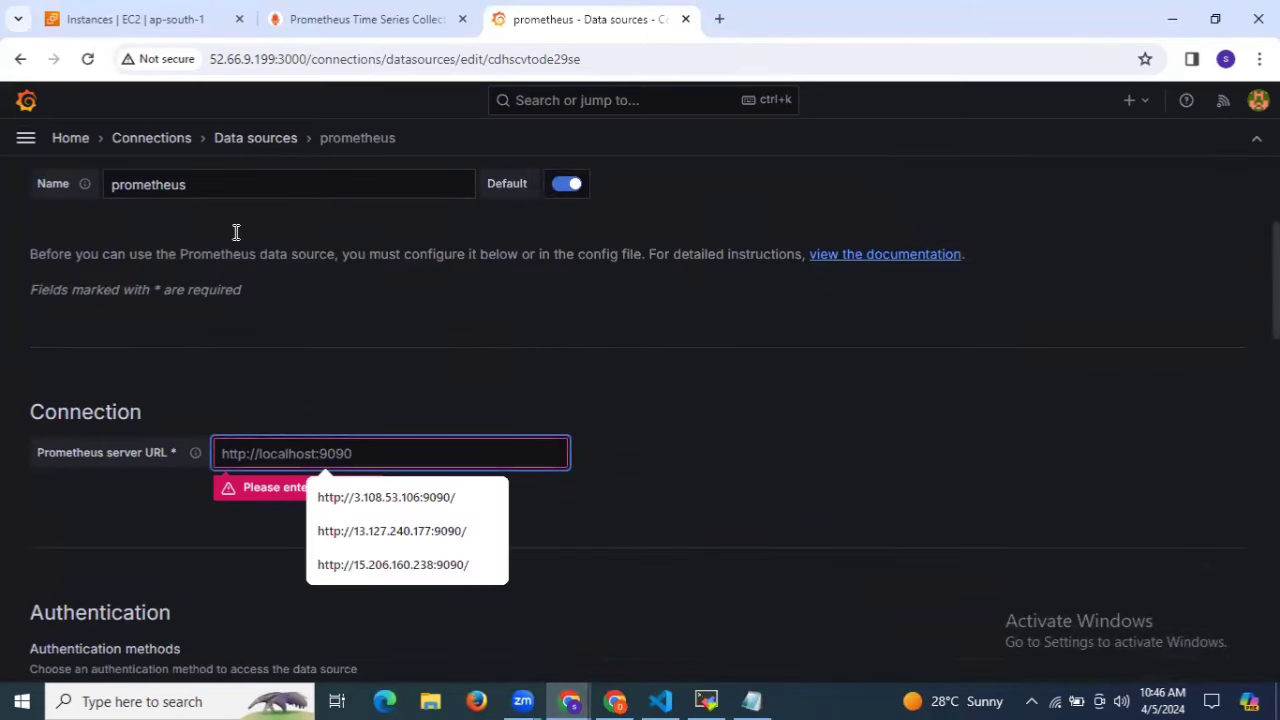
{"action": "left_click", "coordinate": [296, 10]}
{"action": "left_click_drag", "start_coordinate": [209, 59], "coordinate": [306, 59]}
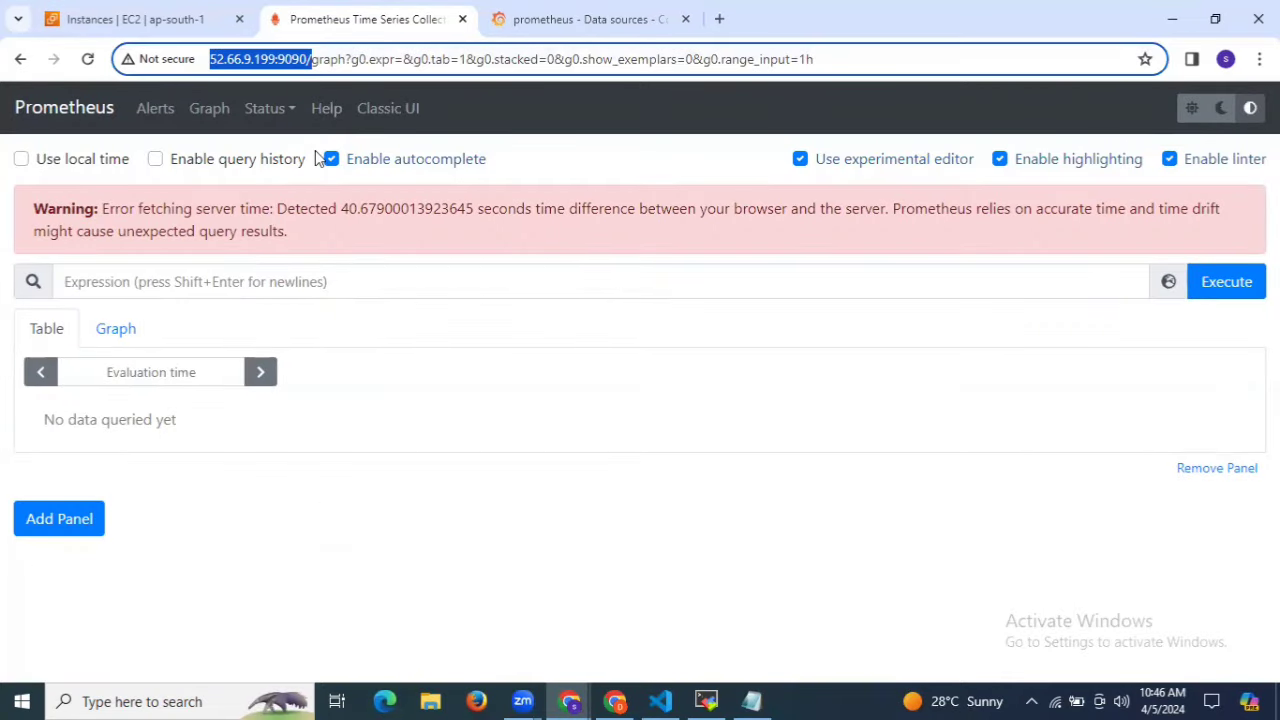
{"action": "left_click", "coordinate": [574, 14]}
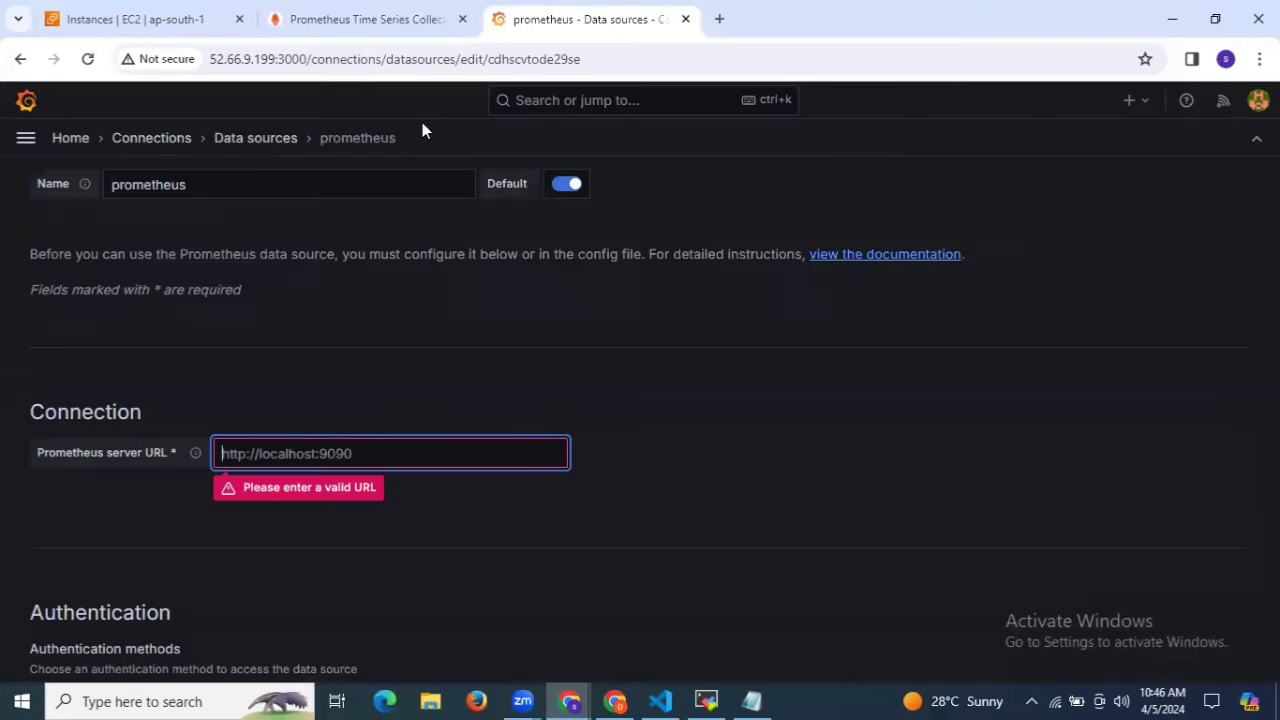
{"action": "key", "text": "ctrl+v"}
{"action": "type", "text": "/"}
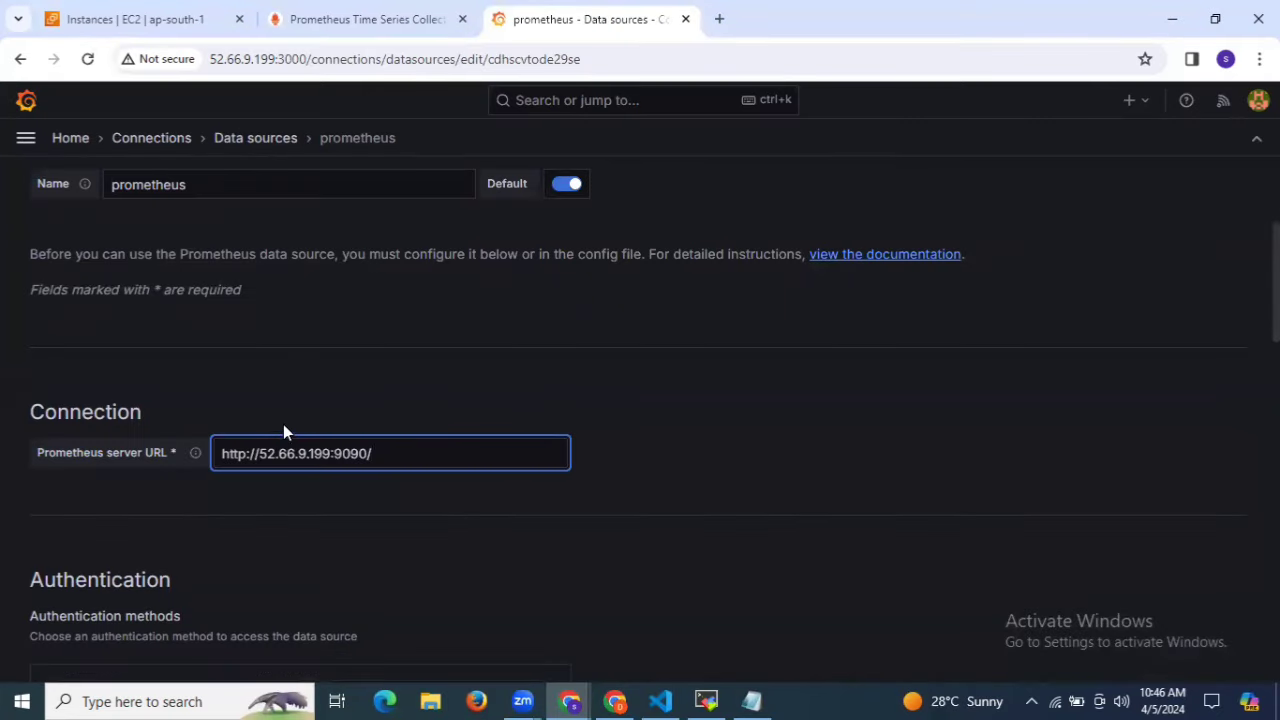
{"action": "scroll", "coordinate": [283, 424], "scroll_direction": "down", "scroll_amount": 3}
{"action": "scroll", "coordinate": [287, 431], "scroll_direction": "down", "scroll_amount": 8}
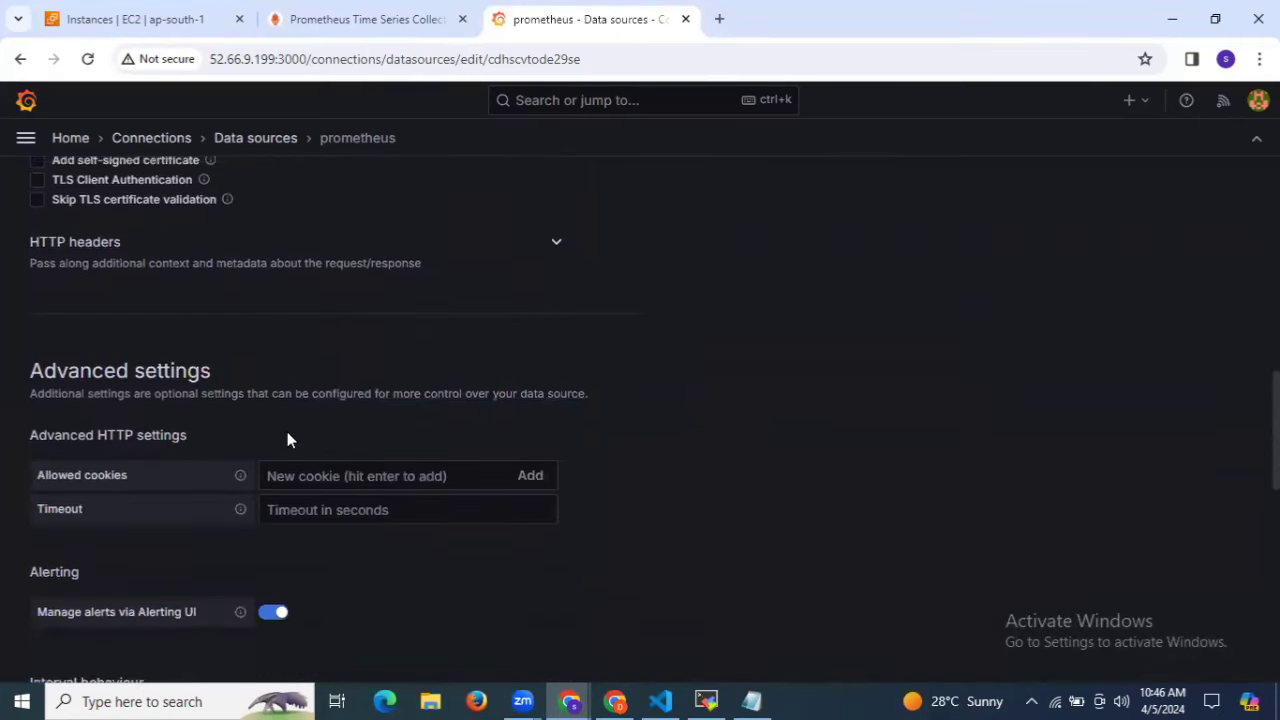
{"action": "scroll", "coordinate": [287, 431], "scroll_direction": "down", "scroll_amount": 3}
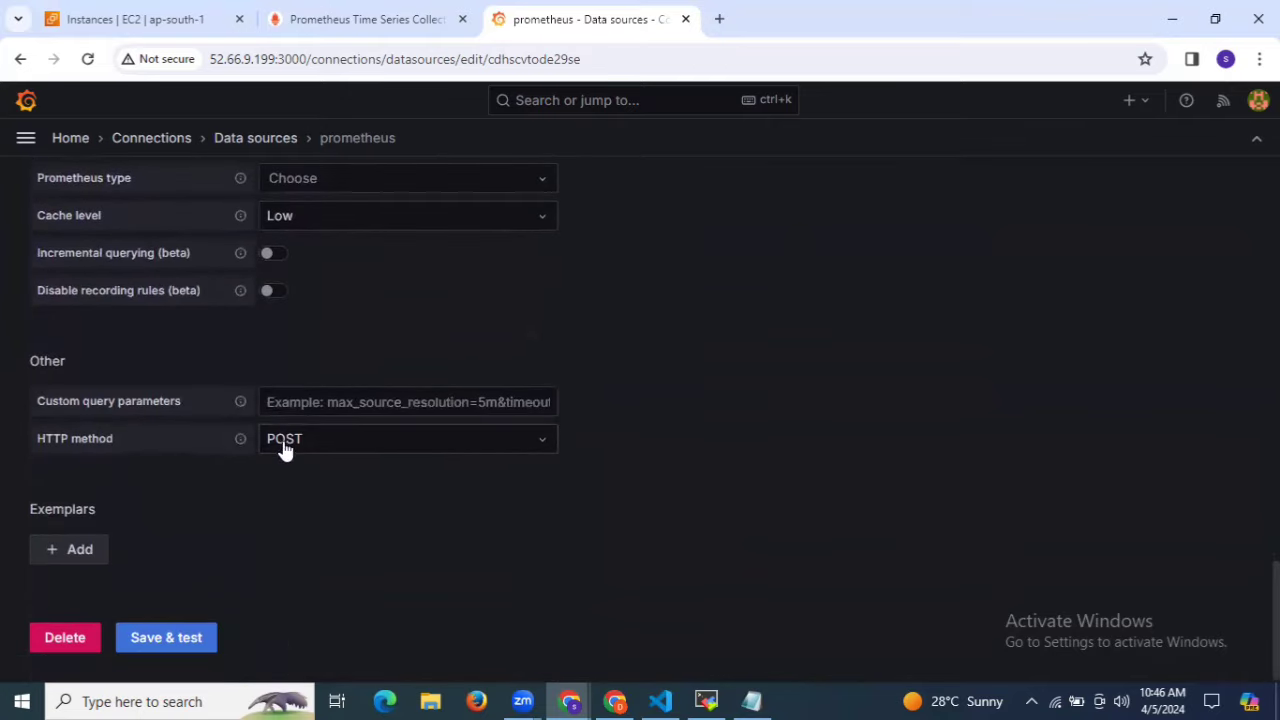
{"action": "left_click", "coordinate": [141, 640]}
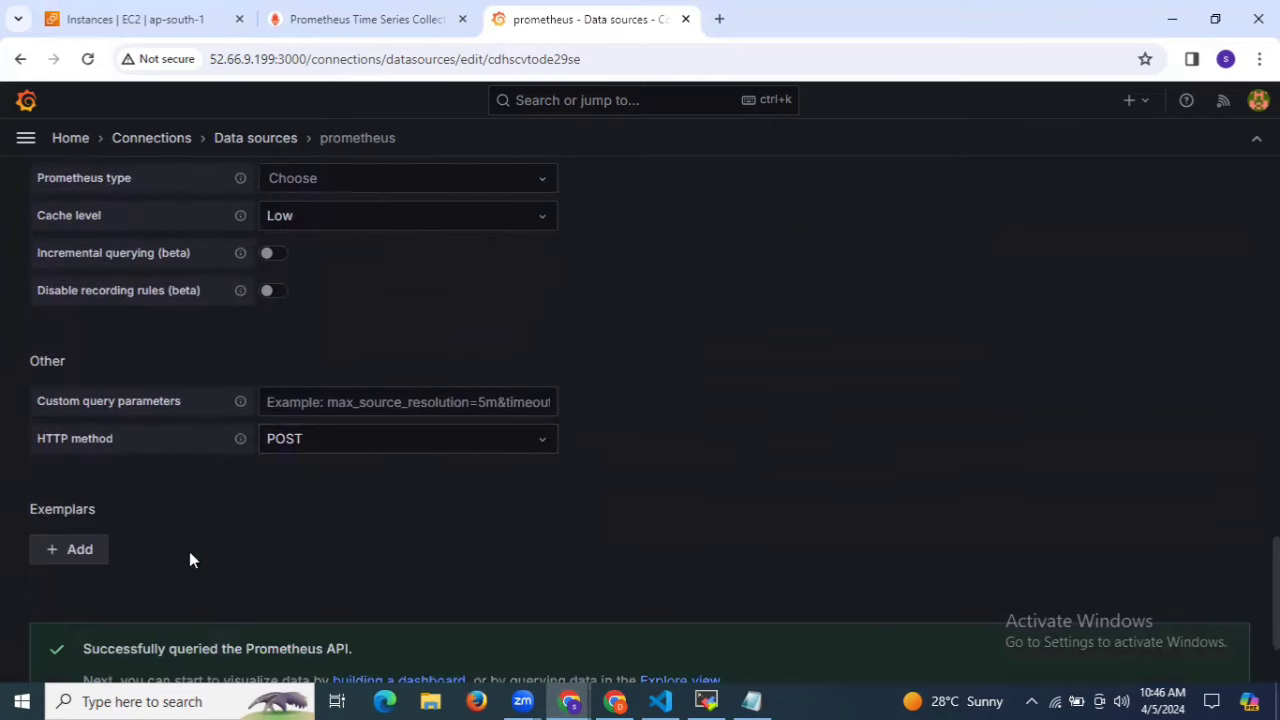
{"action": "scroll", "coordinate": [189, 551], "scroll_direction": "down", "scroll_amount": 2}
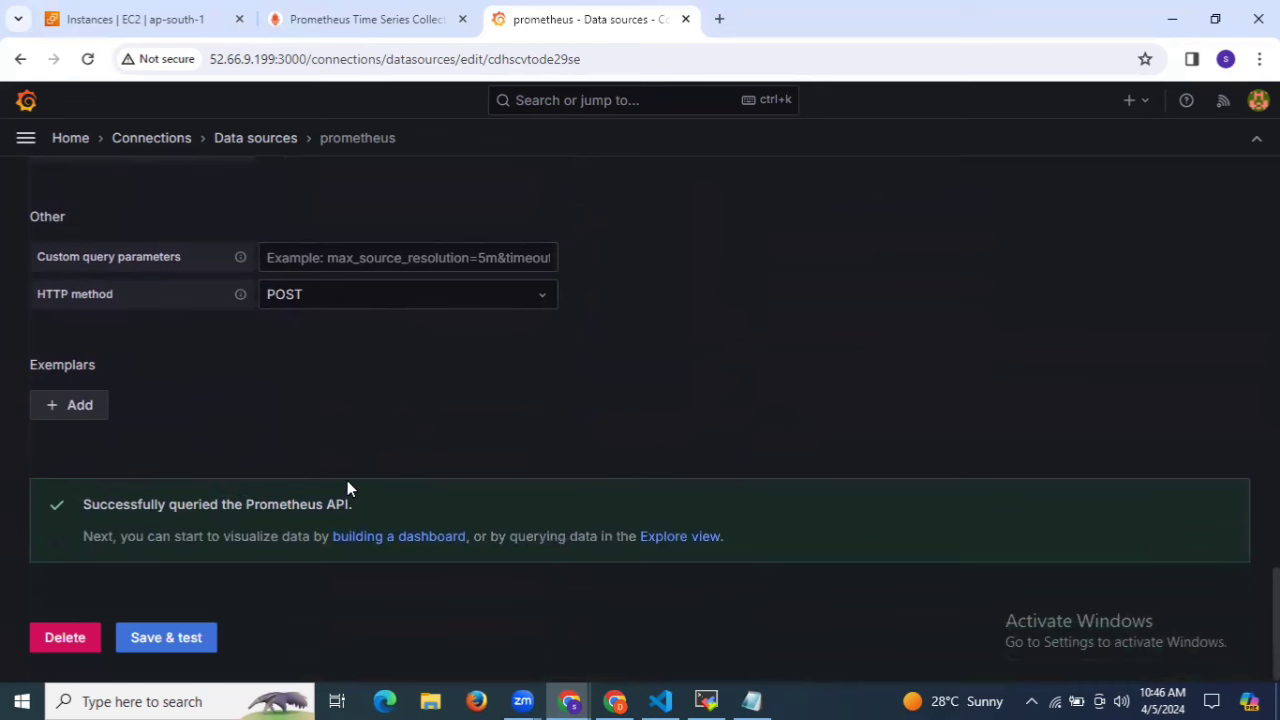
{"action": "scroll", "coordinate": [352, 475], "scroll_direction": "up", "scroll_amount": 4}
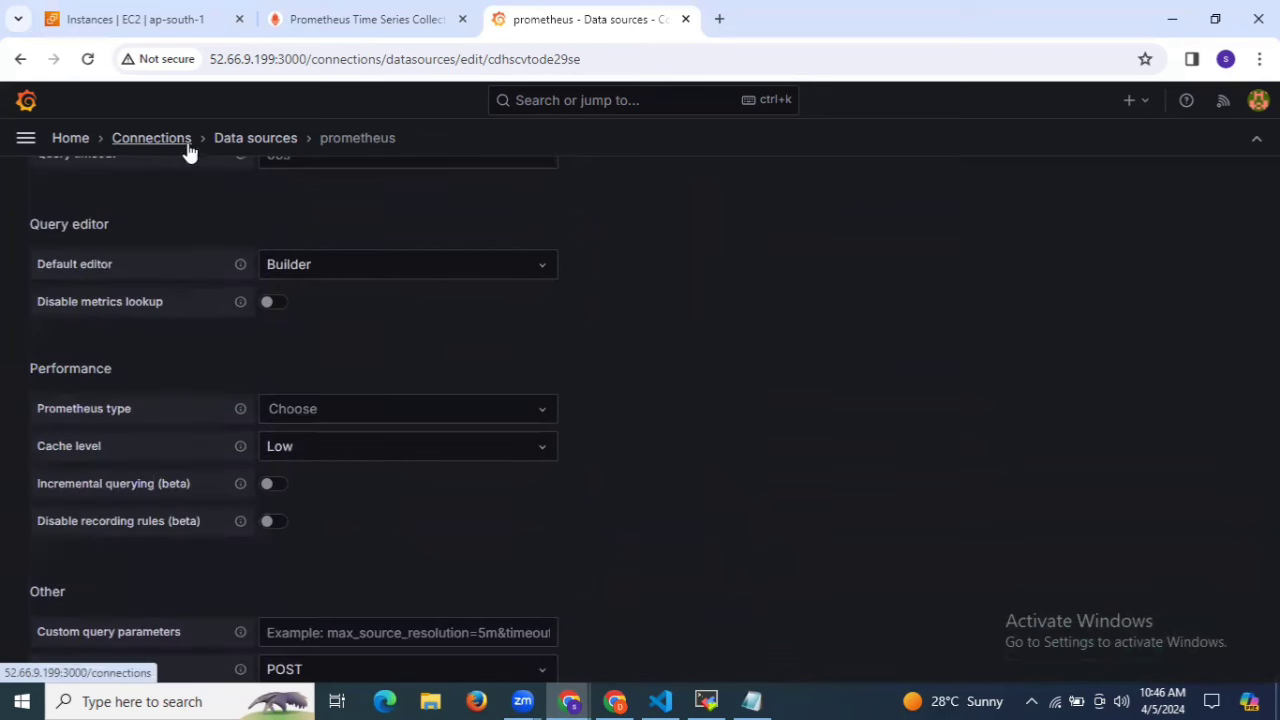
Scroll the setup notes to the Step #5 Add a Contact points heading
{"action": "left_click", "coordinate": [660, 701]}
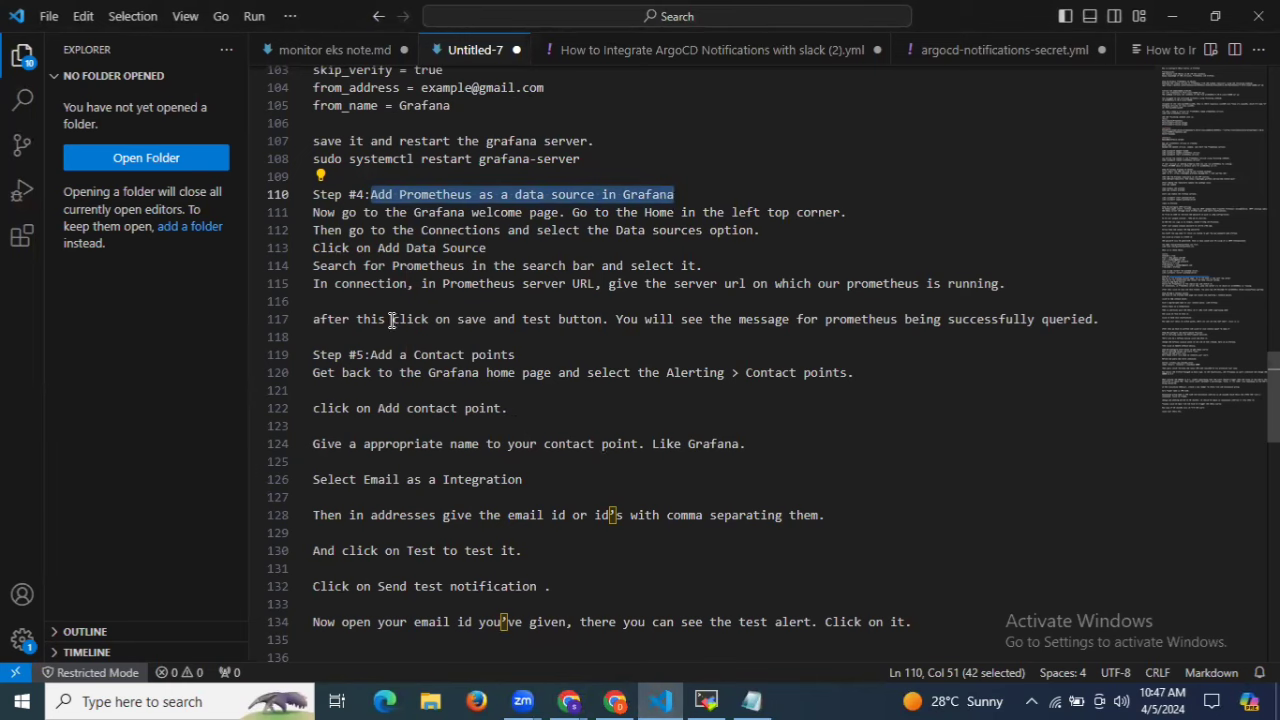
{"action": "scroll", "coordinate": [585, 315], "scroll_direction": "down", "scroll_amount": 2}
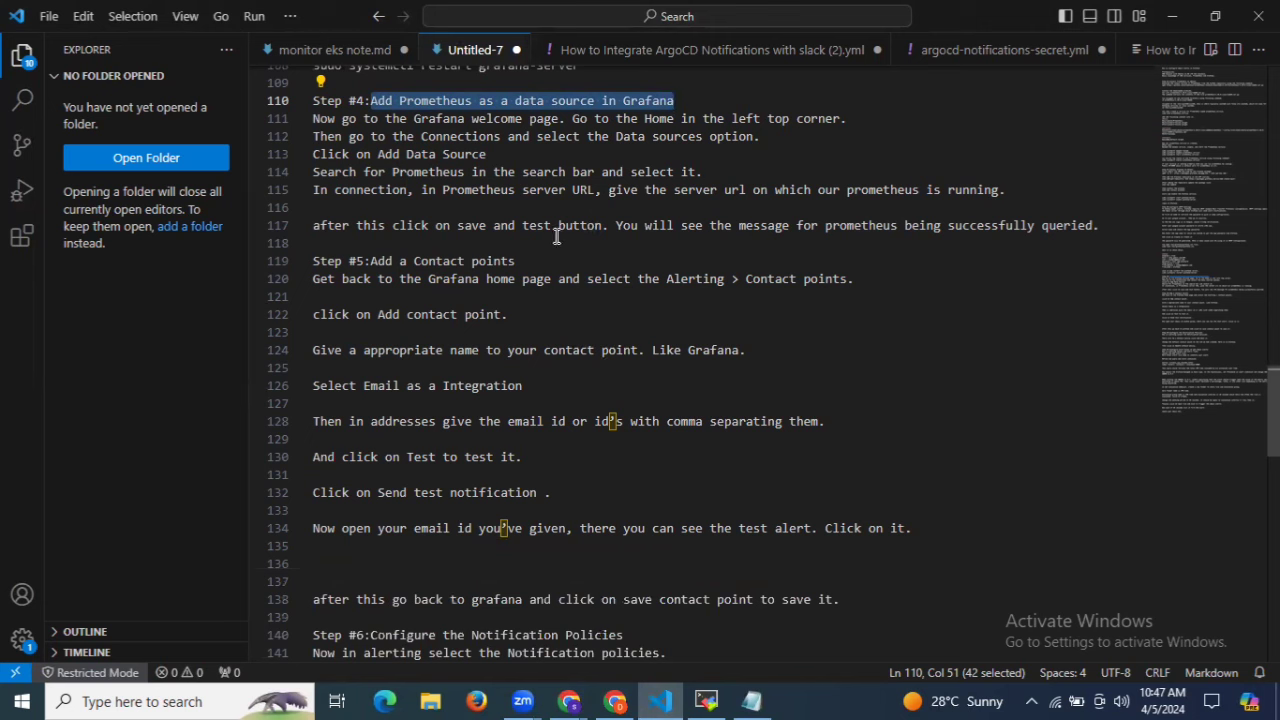
{"action": "left_click_drag", "start_coordinate": [313, 261], "coordinate": [528, 262]}
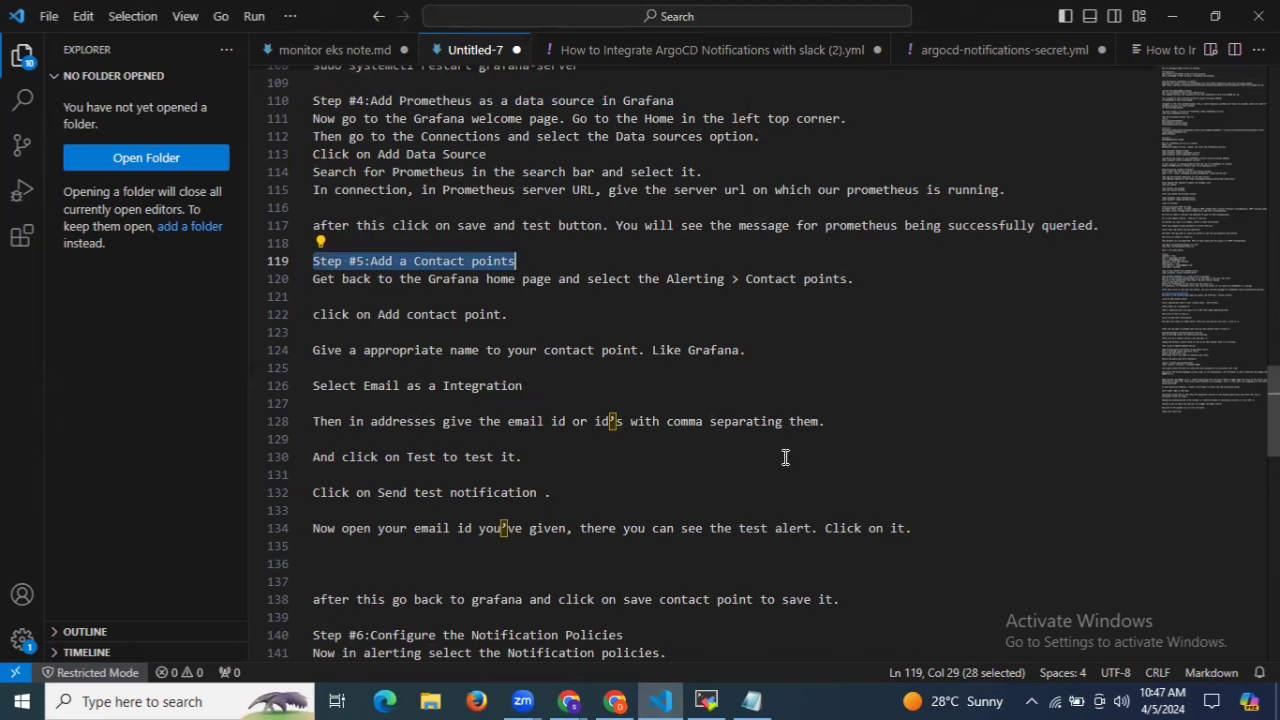
Glance at the email alerts tutorial page, then return to the Grafana data source page
{"action": "left_click", "coordinate": [614, 701]}
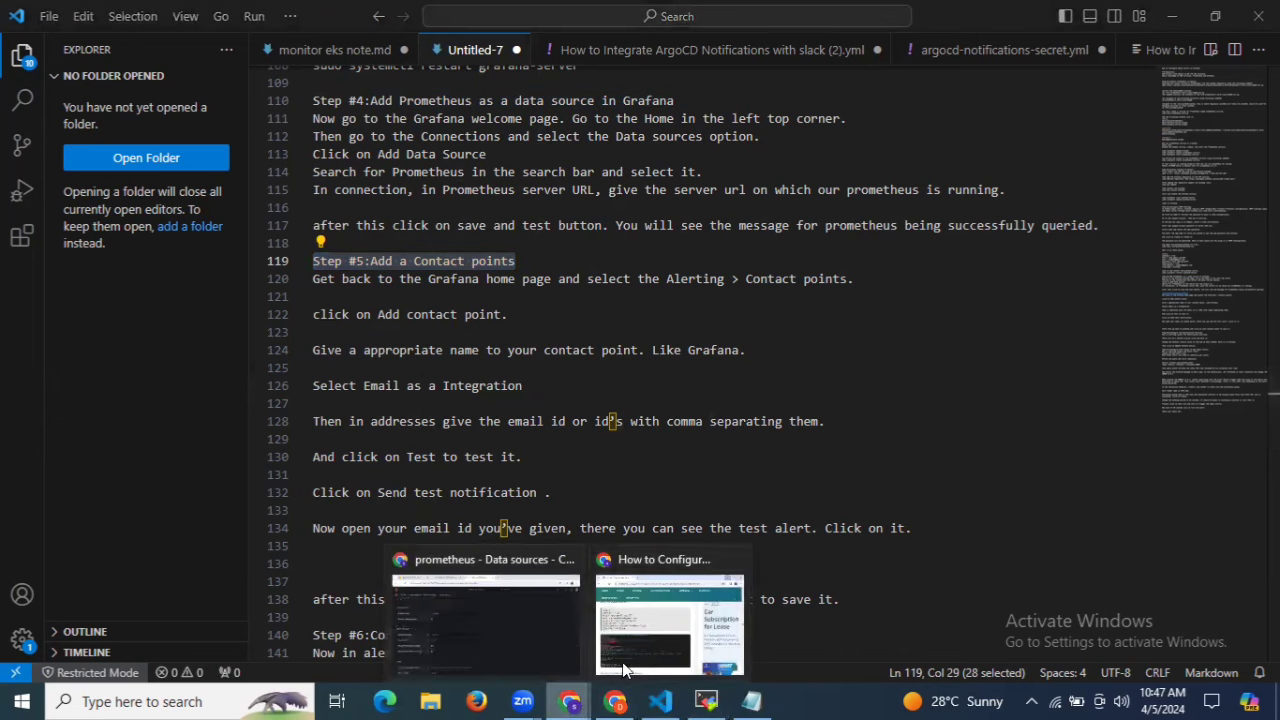
{"action": "left_click", "coordinate": [623, 668]}
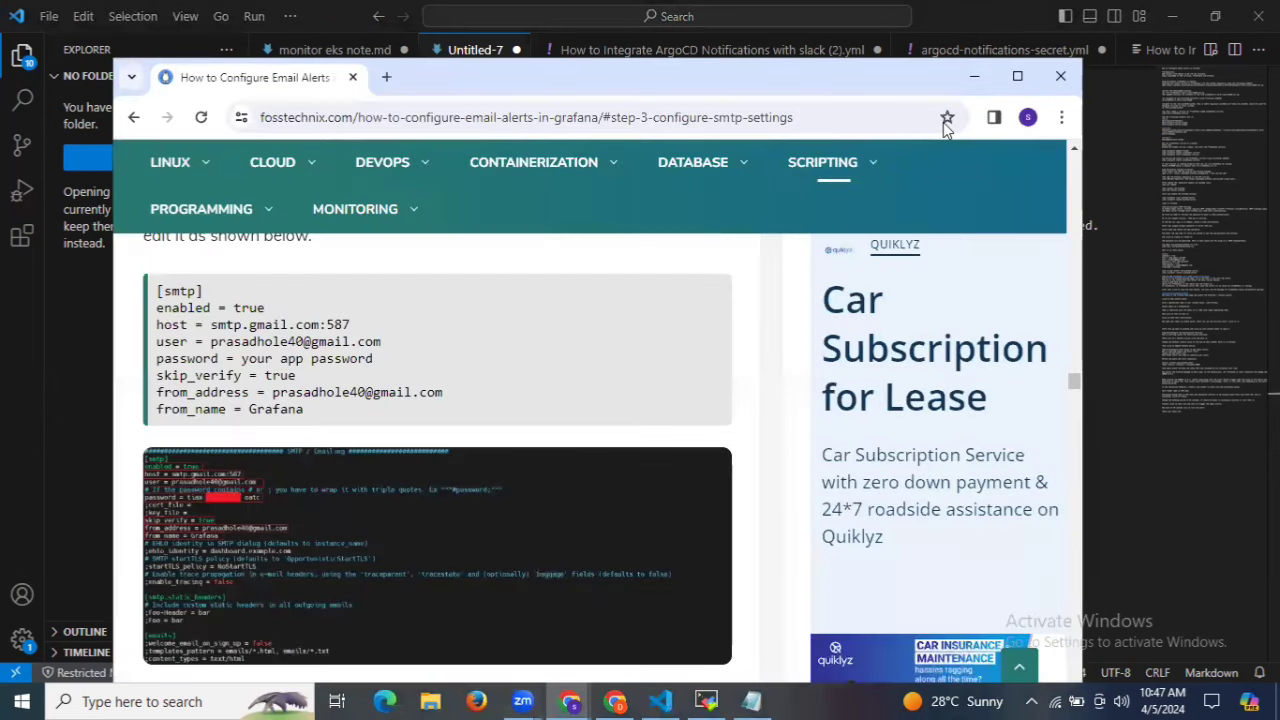
{"action": "left_click", "coordinate": [974, 76]}
{"action": "mouse_move", "coordinate": [569, 701]}
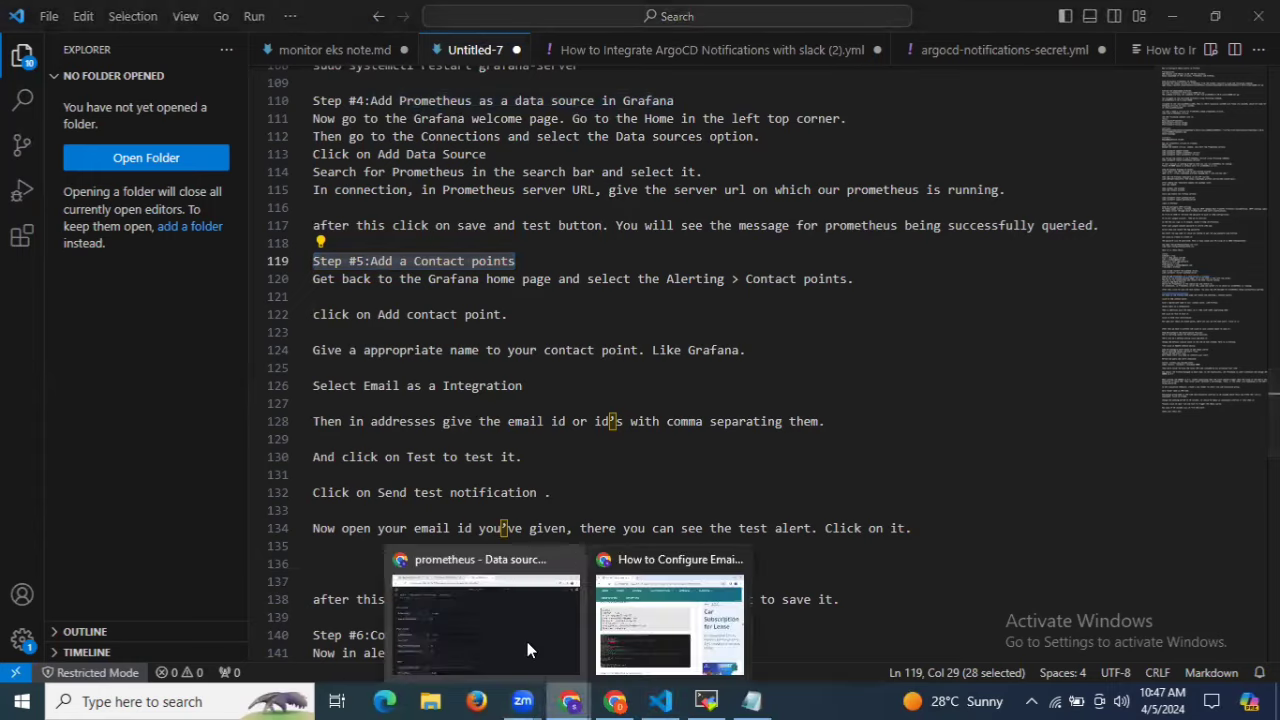
{"action": "left_click", "coordinate": [529, 650]}
Open Grafana's Alerting > Contact points page, checking the notes along the way
{"action": "left_click", "coordinate": [66, 142]}
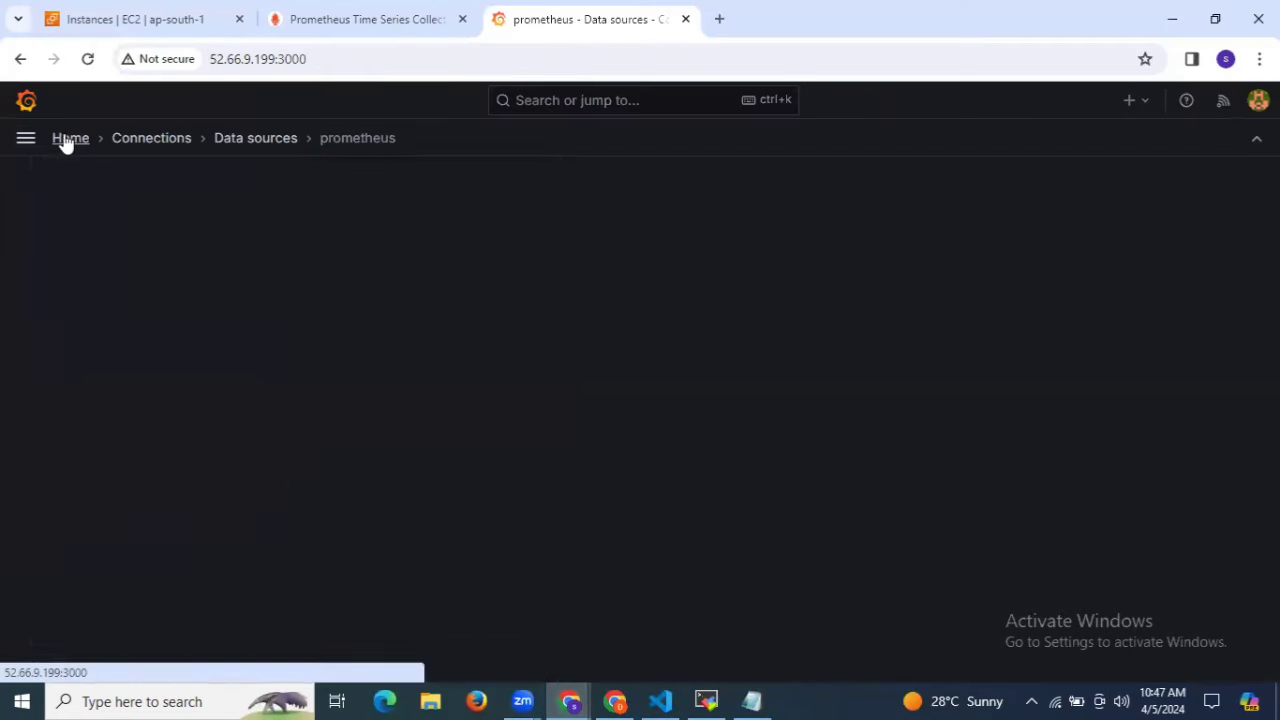
{"action": "left_click", "coordinate": [26, 138]}
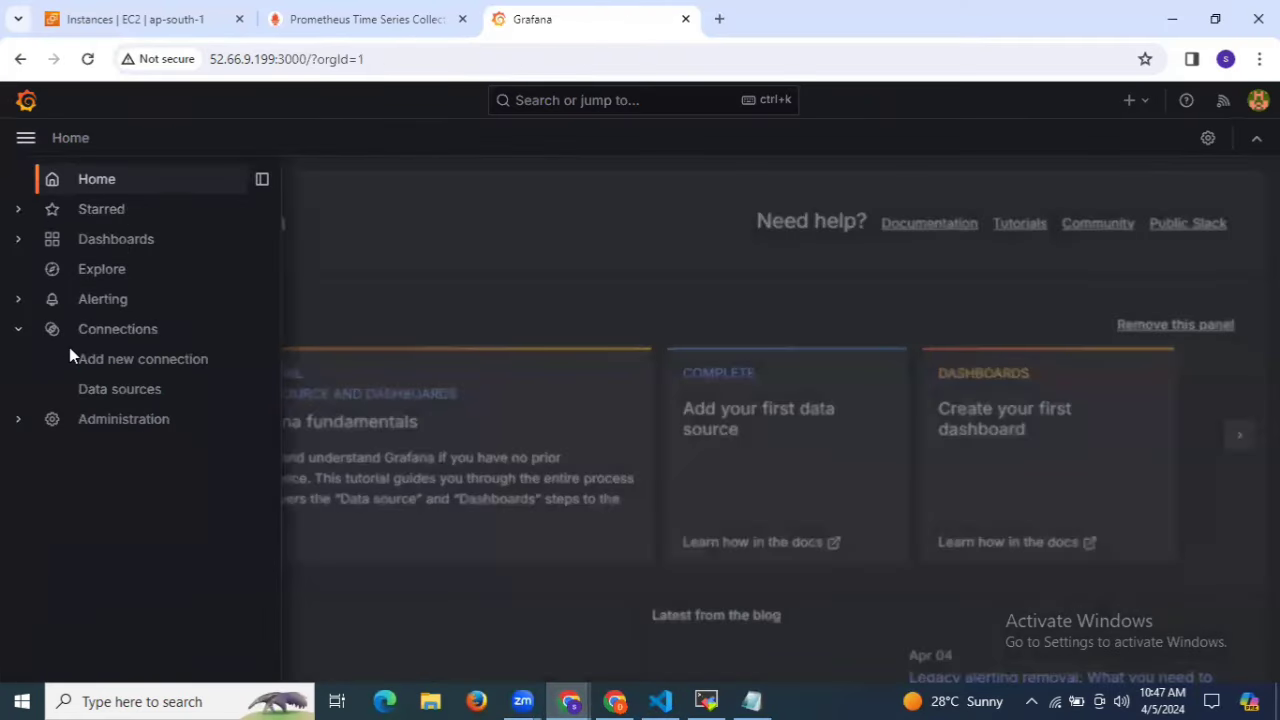
{"action": "left_click", "coordinate": [20, 300]}
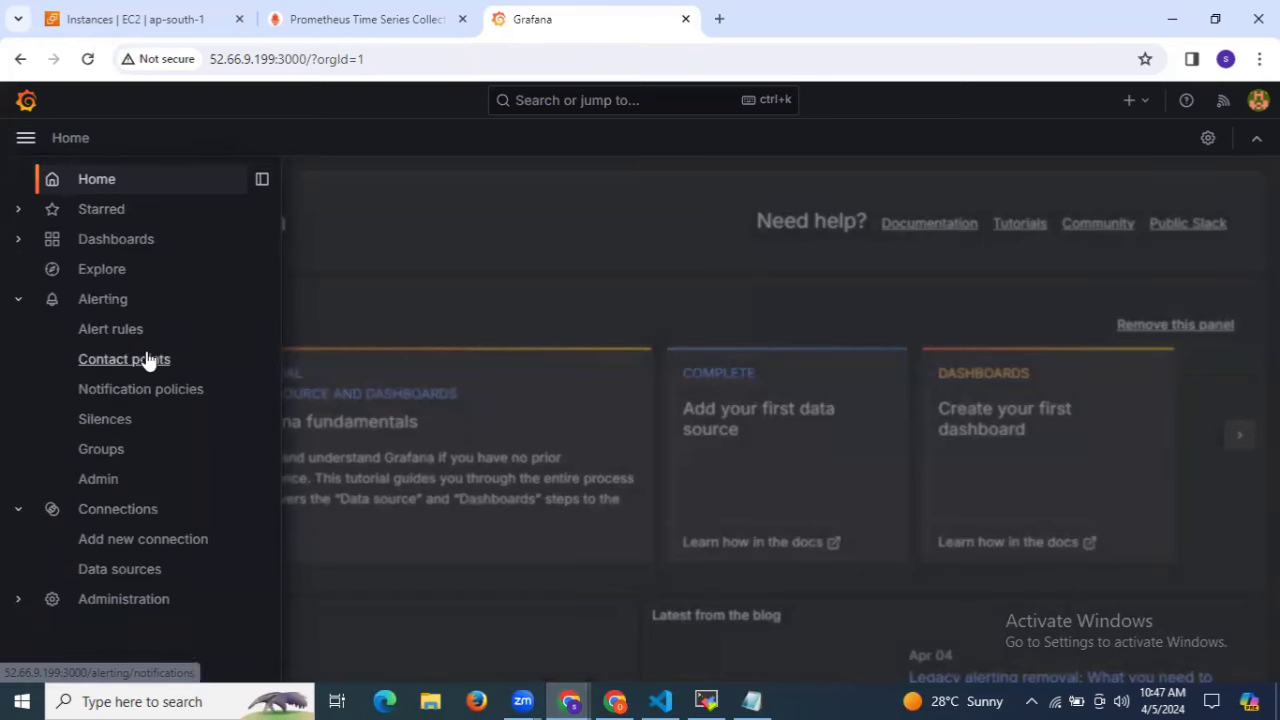
{"action": "left_click", "coordinate": [146, 360]}
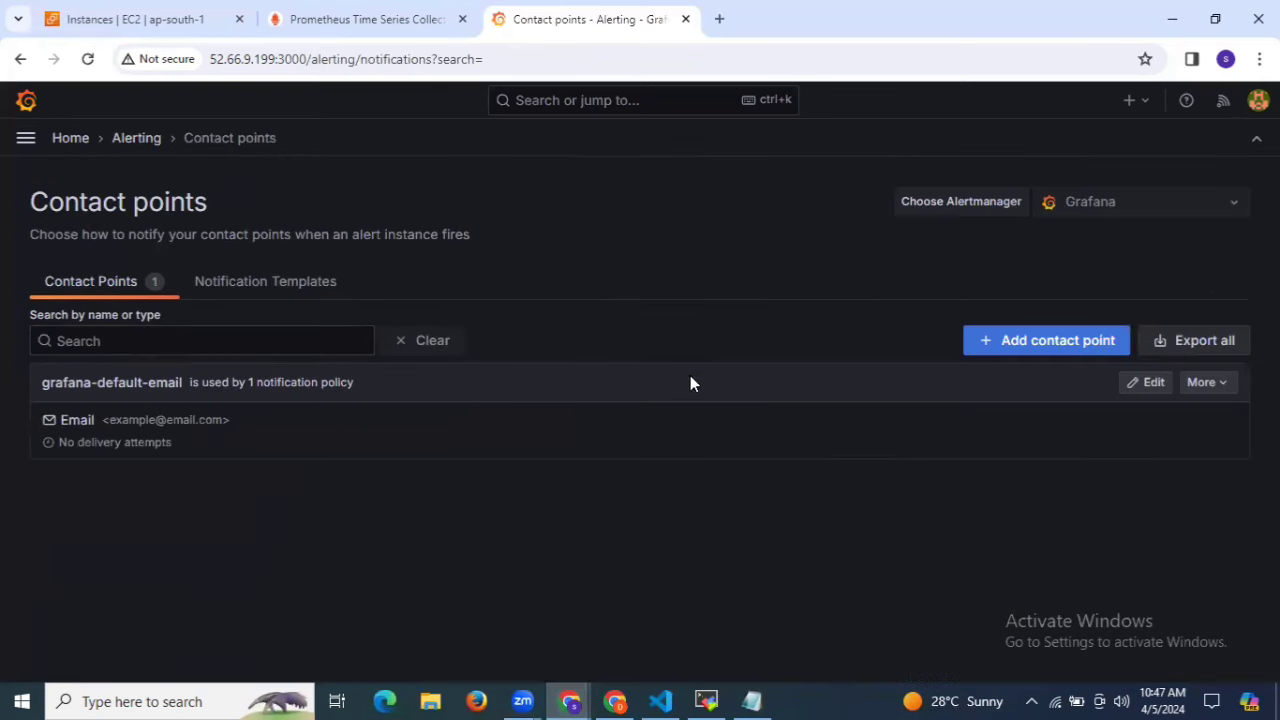
{"action": "left_click", "coordinate": [660, 701]}
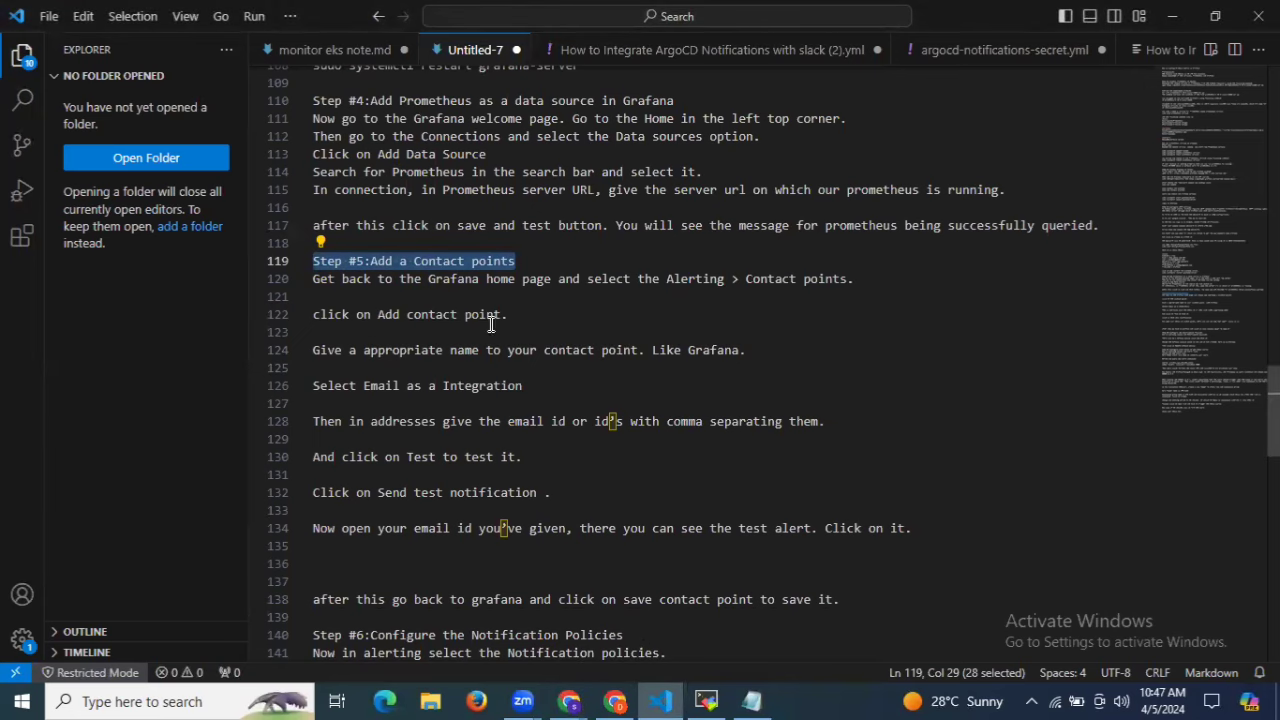
{"action": "left_click", "coordinate": [567, 699]}
{"action": "left_click", "coordinate": [510, 595]}
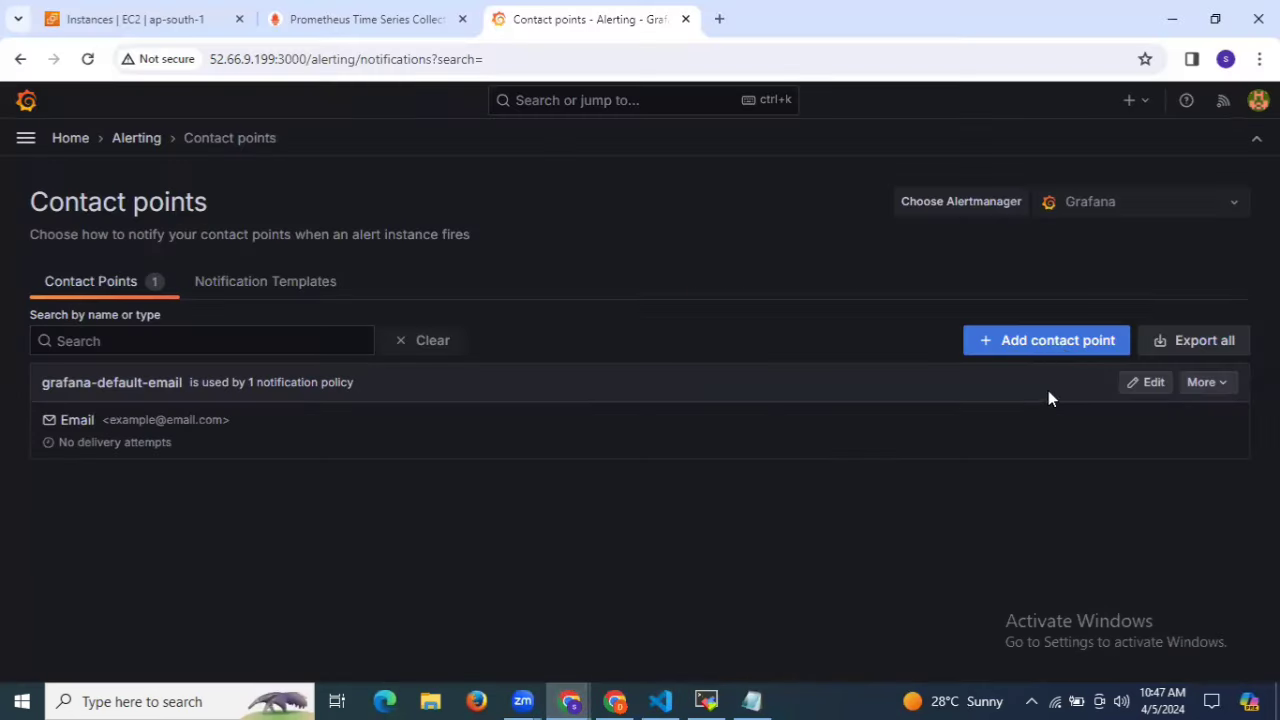
Add a contact point named Grafana with the Email integration, ready for addresses
{"action": "left_click", "coordinate": [1058, 345]}
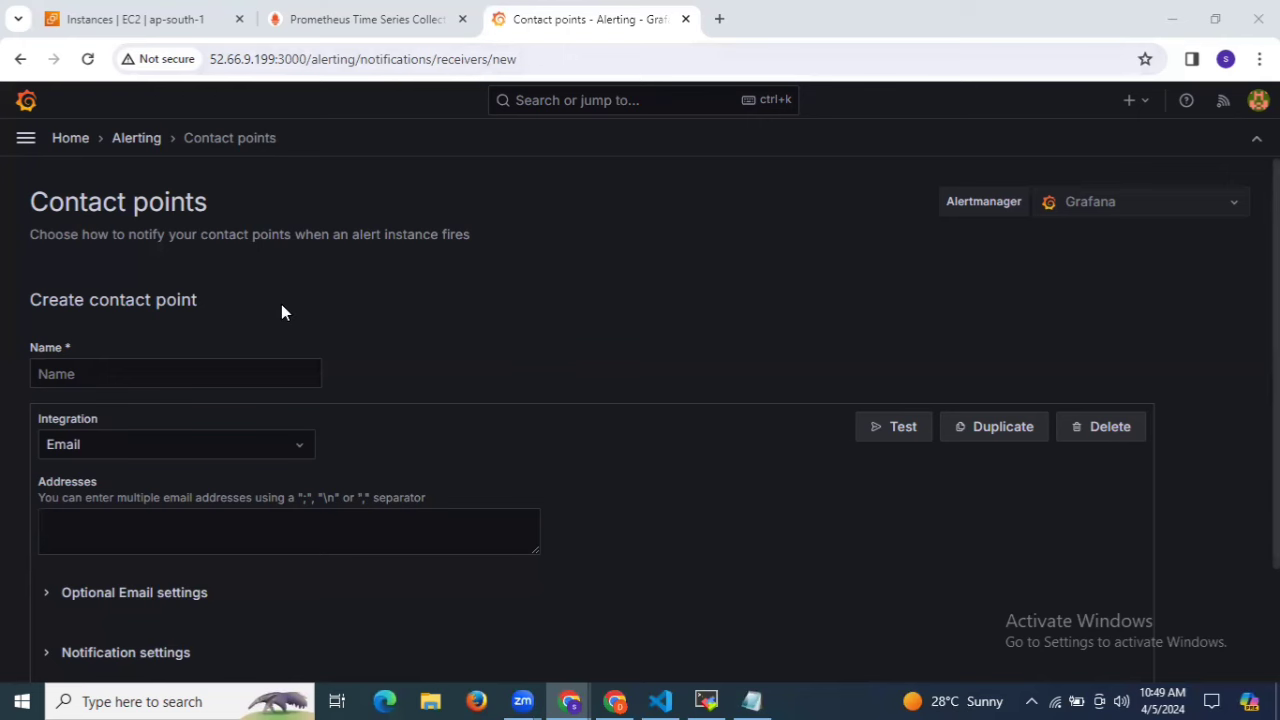
{"action": "left_click", "coordinate": [270, 368]}
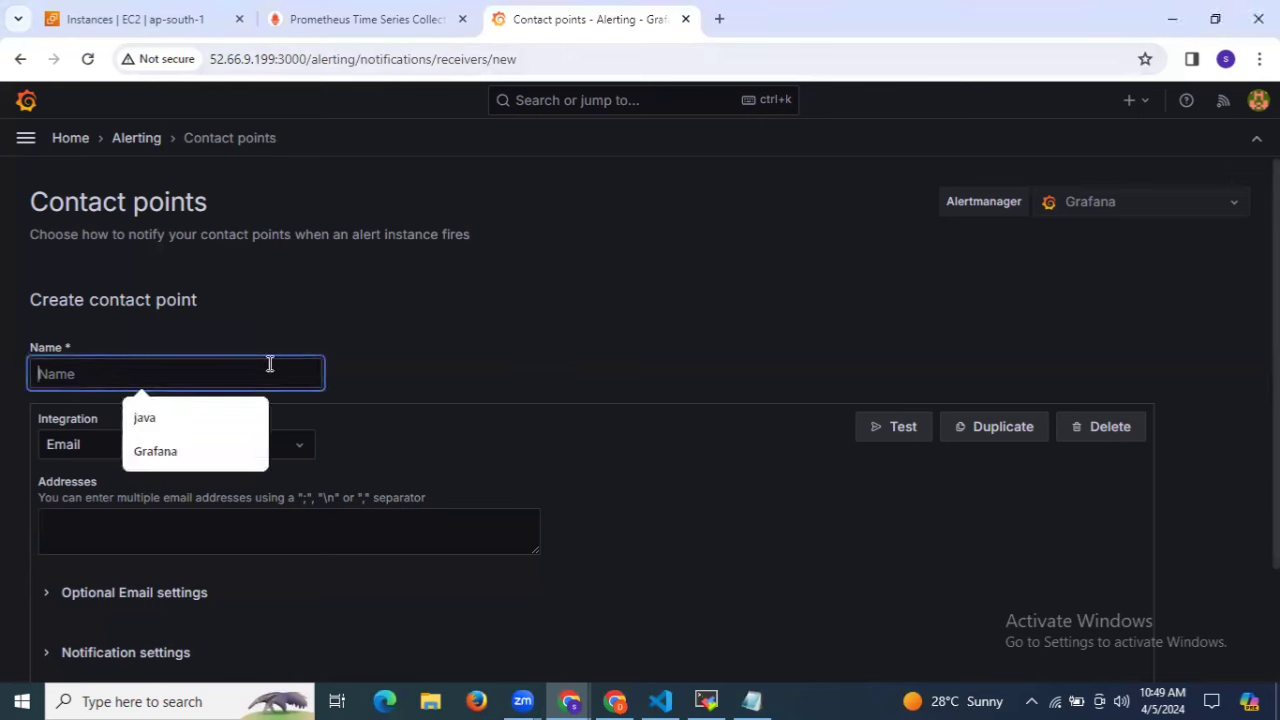
{"action": "left_click", "coordinate": [161, 455]}
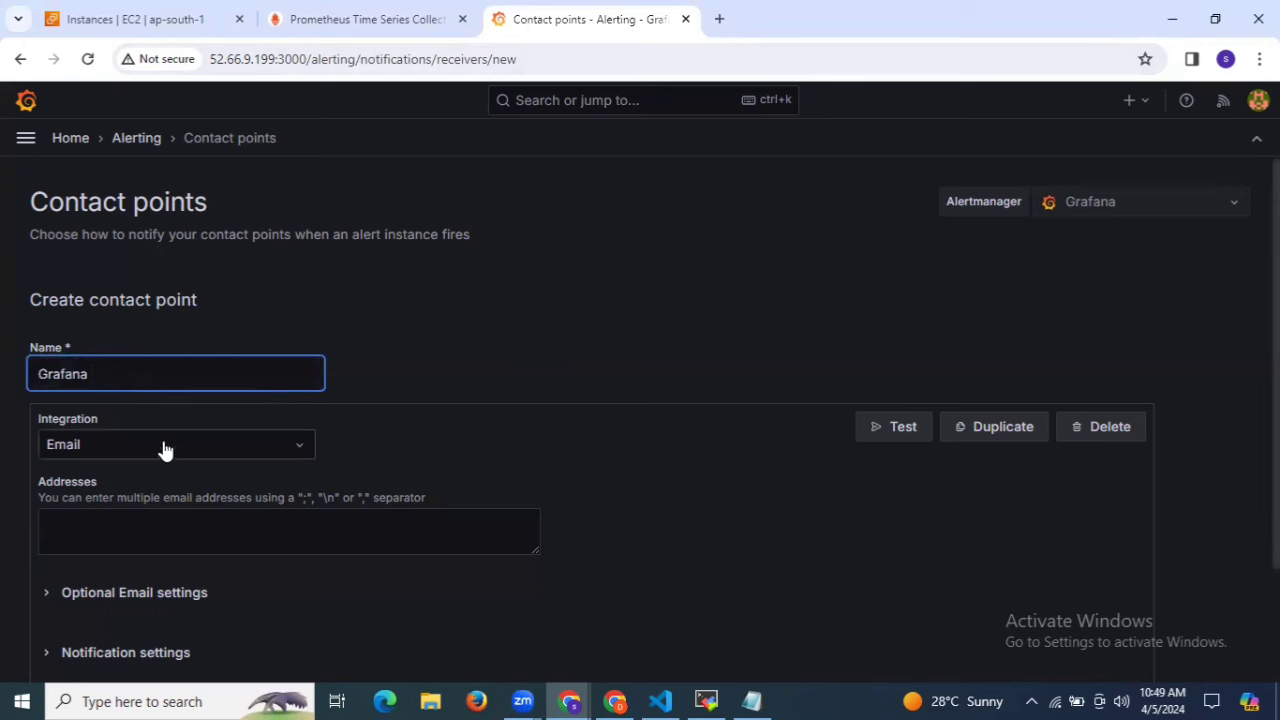
{"action": "left_click", "coordinate": [163, 445]}
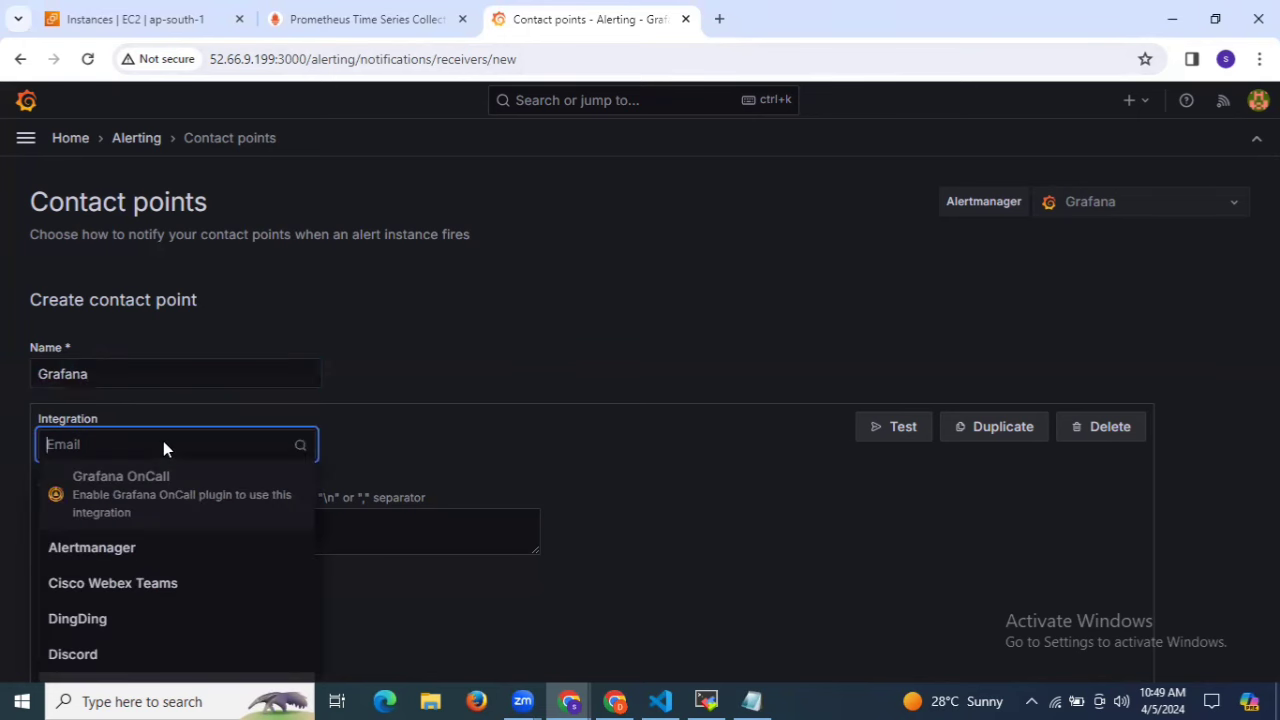
{"action": "left_click", "coordinate": [393, 438]}
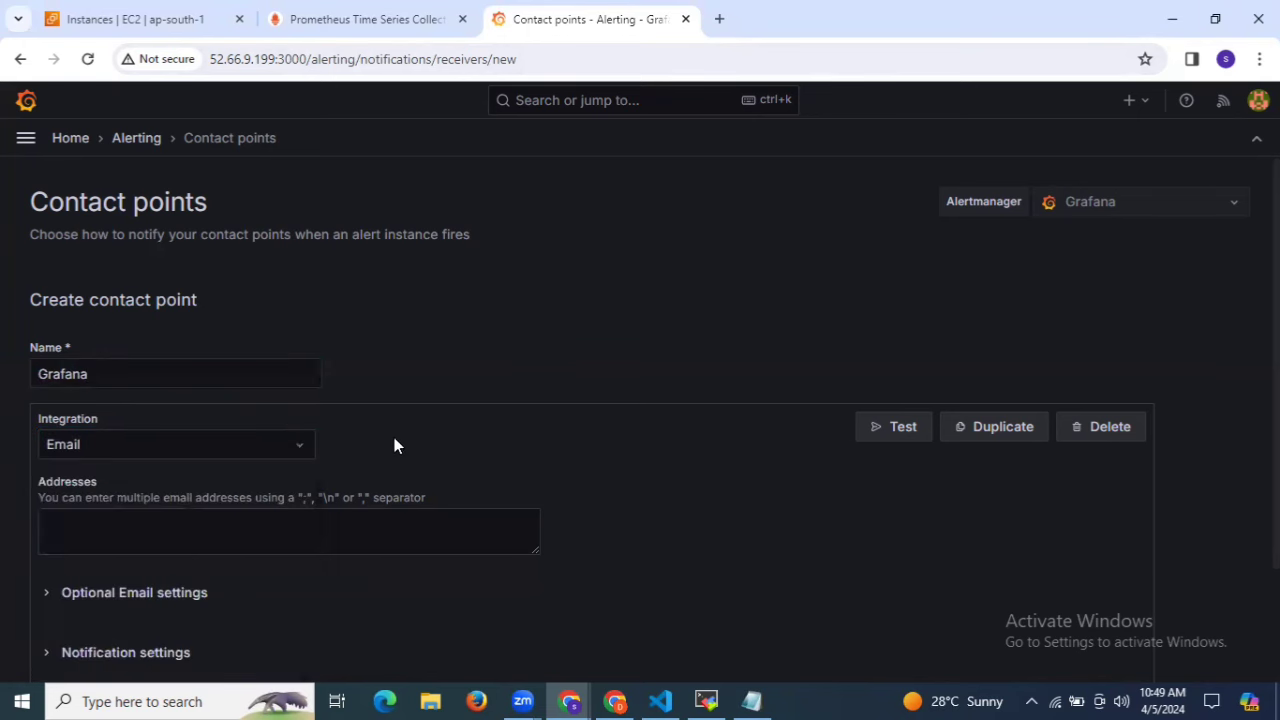
{"action": "left_click", "coordinate": [332, 538]}
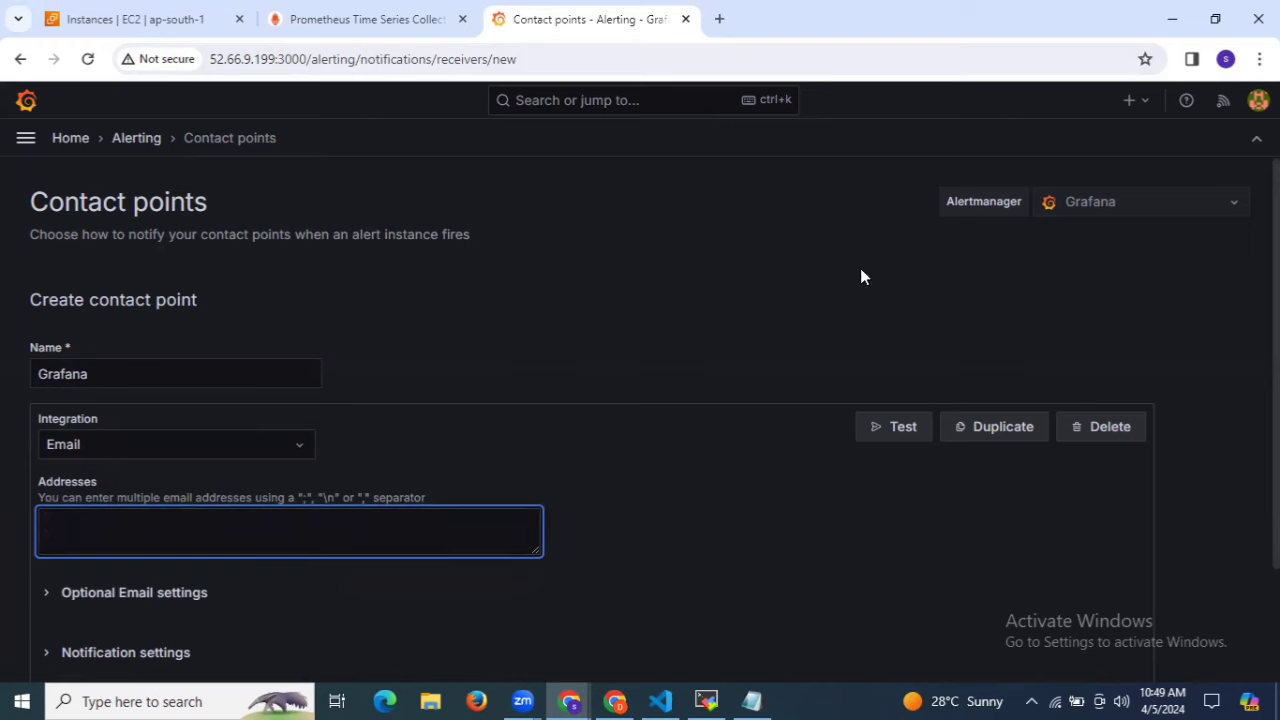
Copy the signed-in Gmail account's email address and return to the Grafana contact point form
{"action": "left_click", "coordinate": [615, 701]}
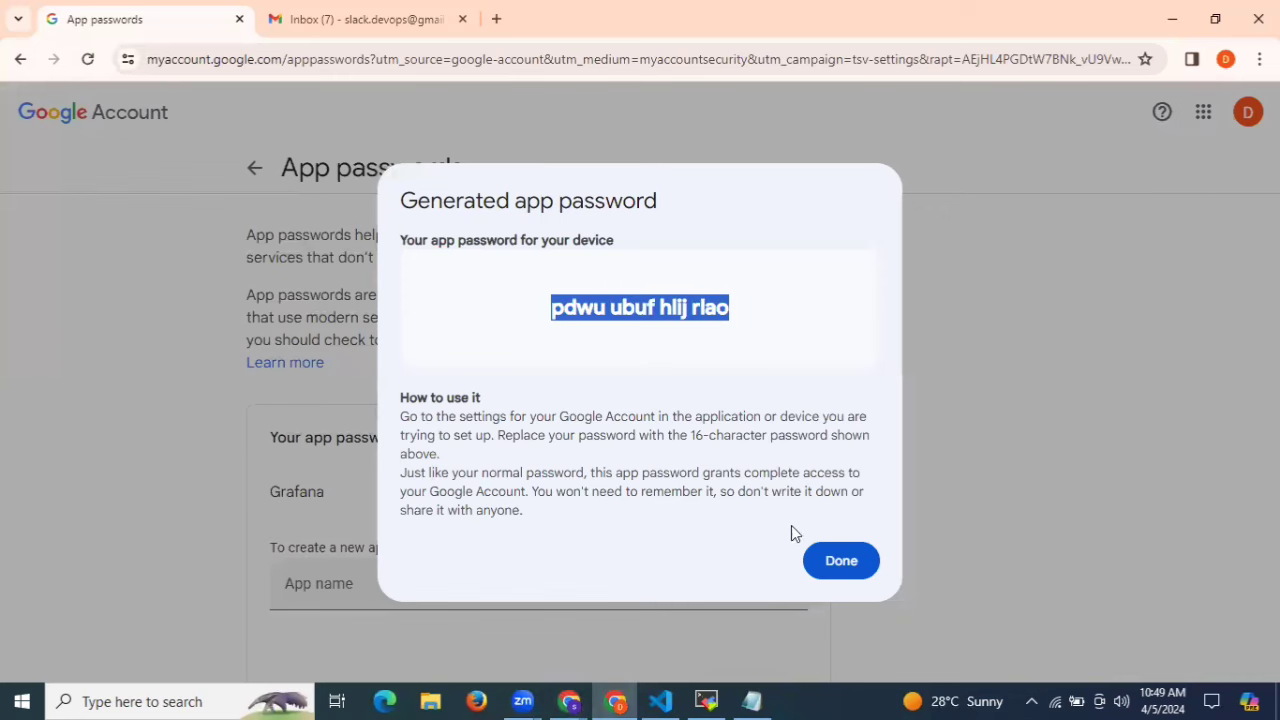
{"action": "left_click", "coordinate": [320, 14]}
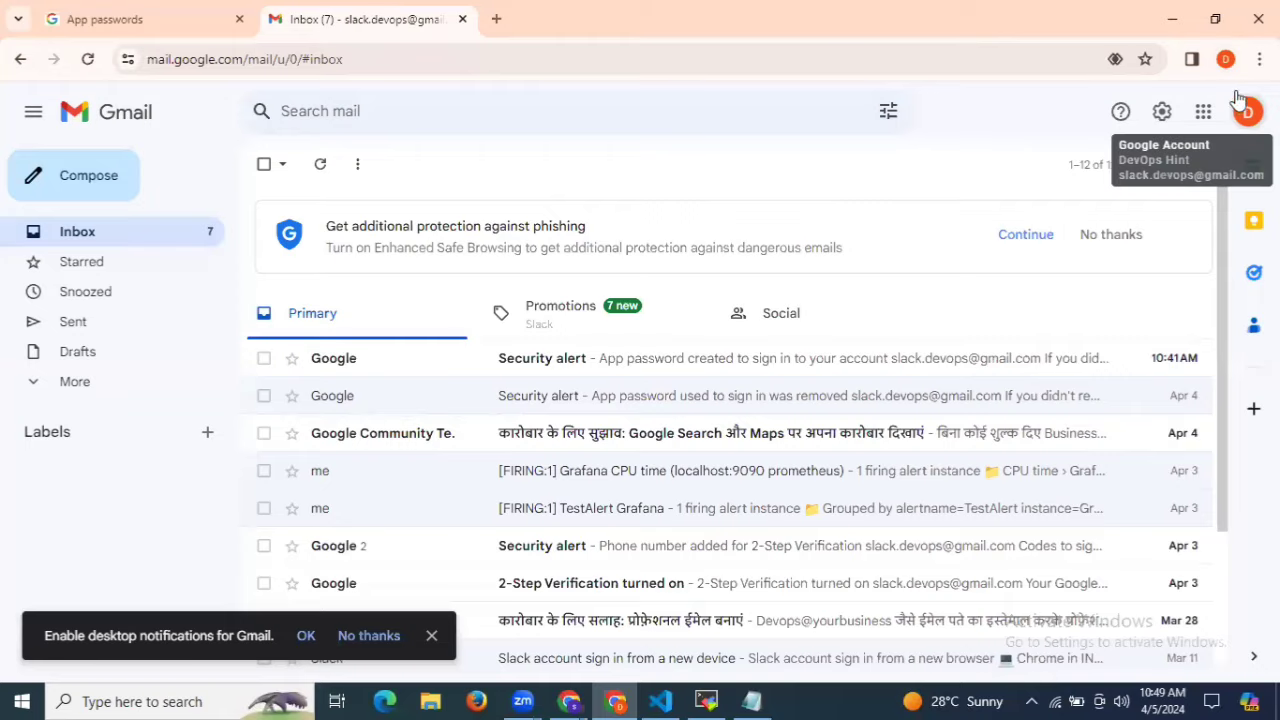
{"action": "left_click", "coordinate": [1246, 114]}
{"action": "left_click_drag", "start_coordinate": [1152, 169], "coordinate": [949, 189]}
{"action": "key", "text": "ctrl+c"}
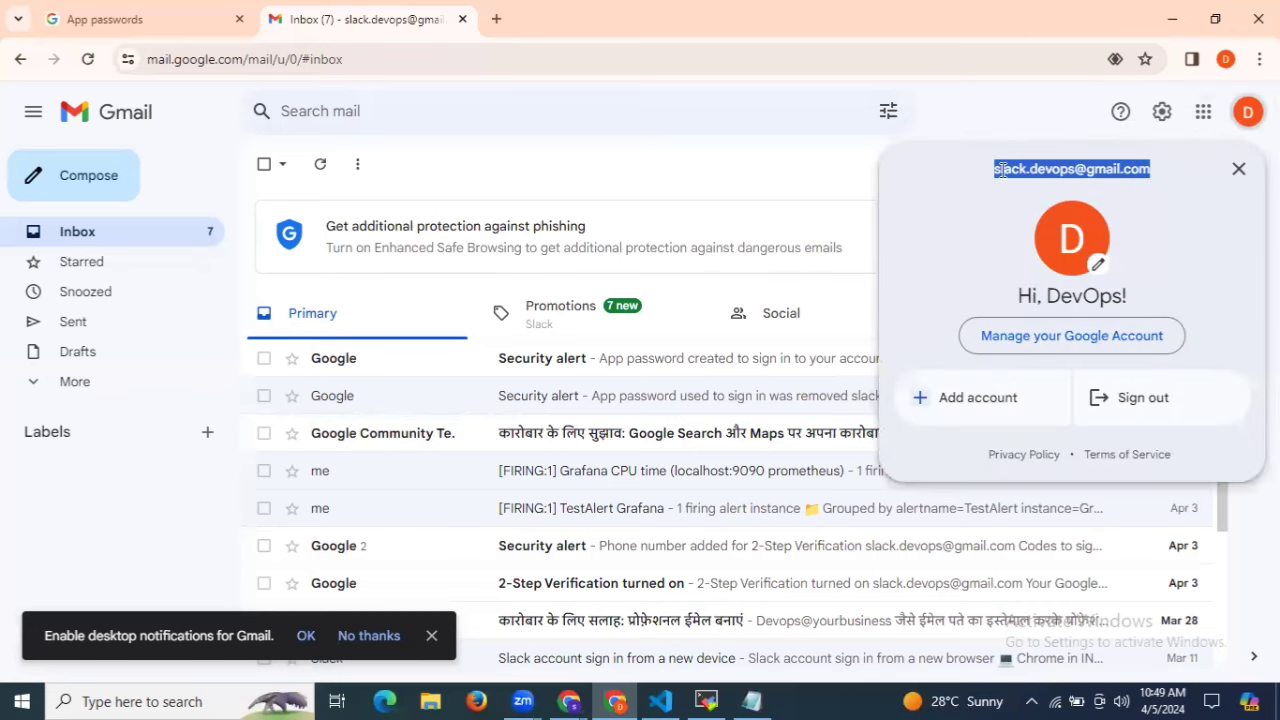
{"action": "left_click", "coordinate": [698, 697]}
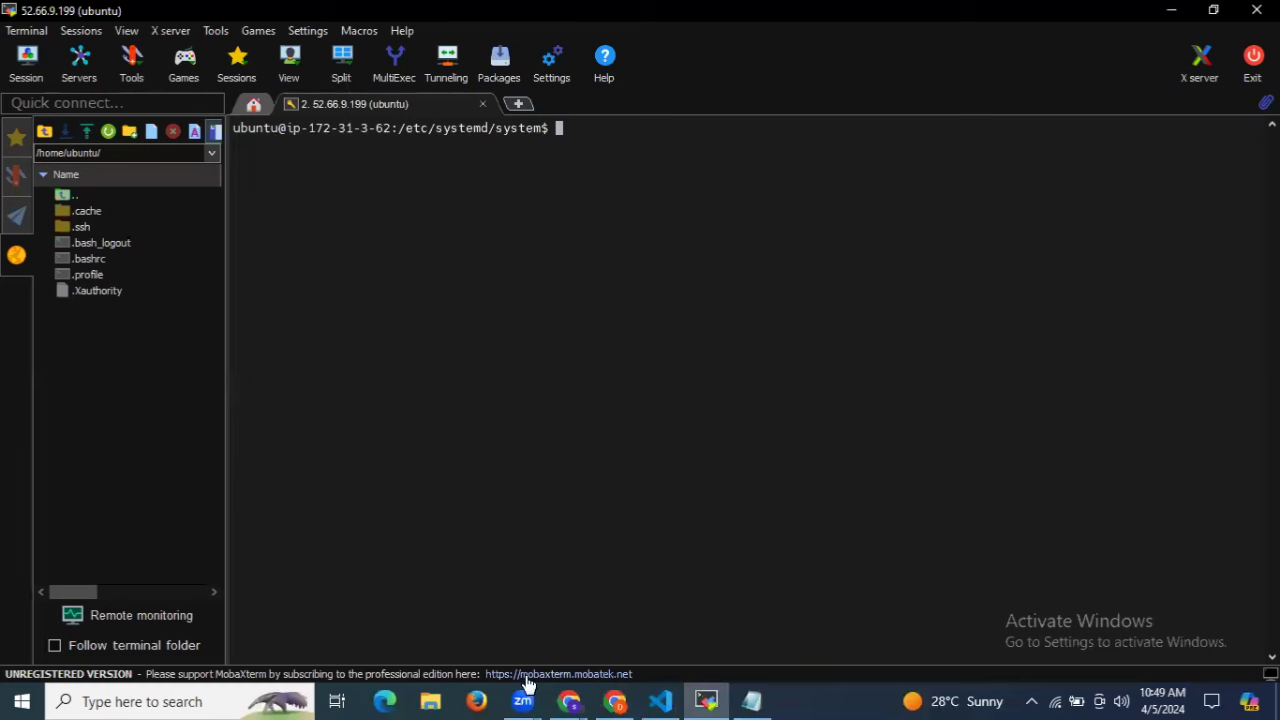
{"action": "mouse_move", "coordinate": [569, 701]}
{"action": "left_click", "coordinate": [525, 611]}
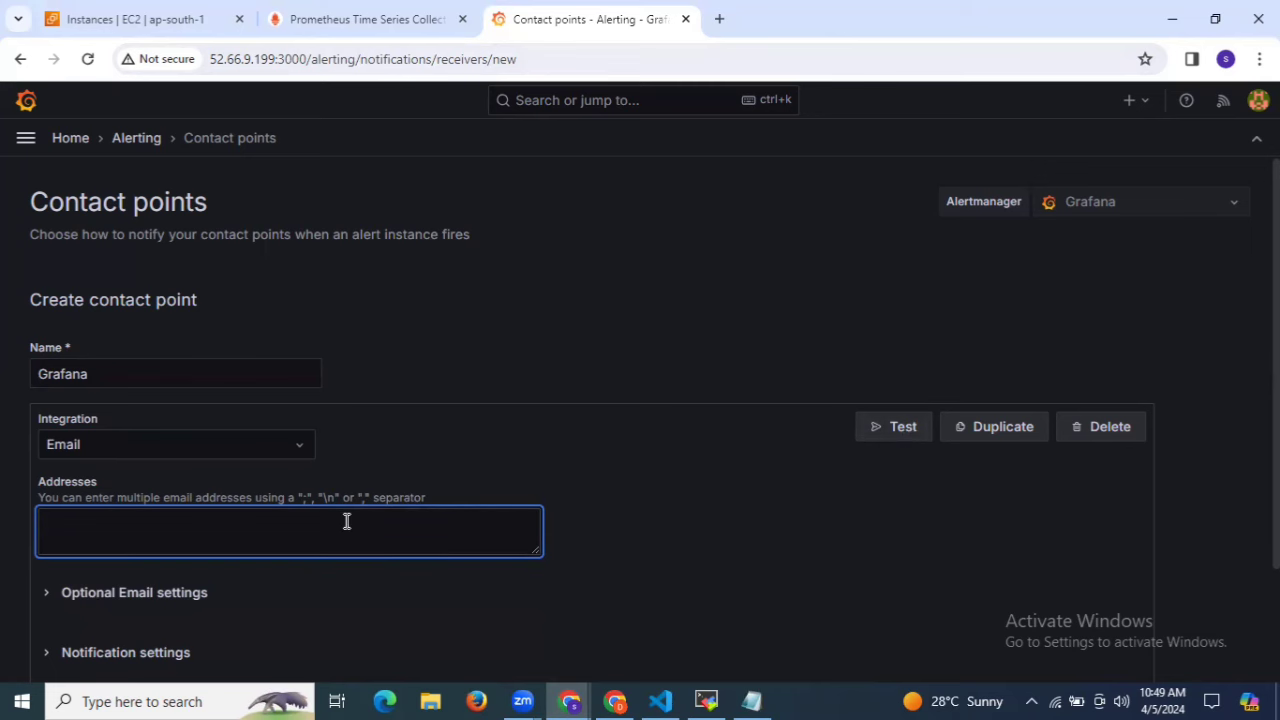
Paste the account email into Addresses and open the contact point's Test dialog
{"action": "key", "text": "ctrl+v"}
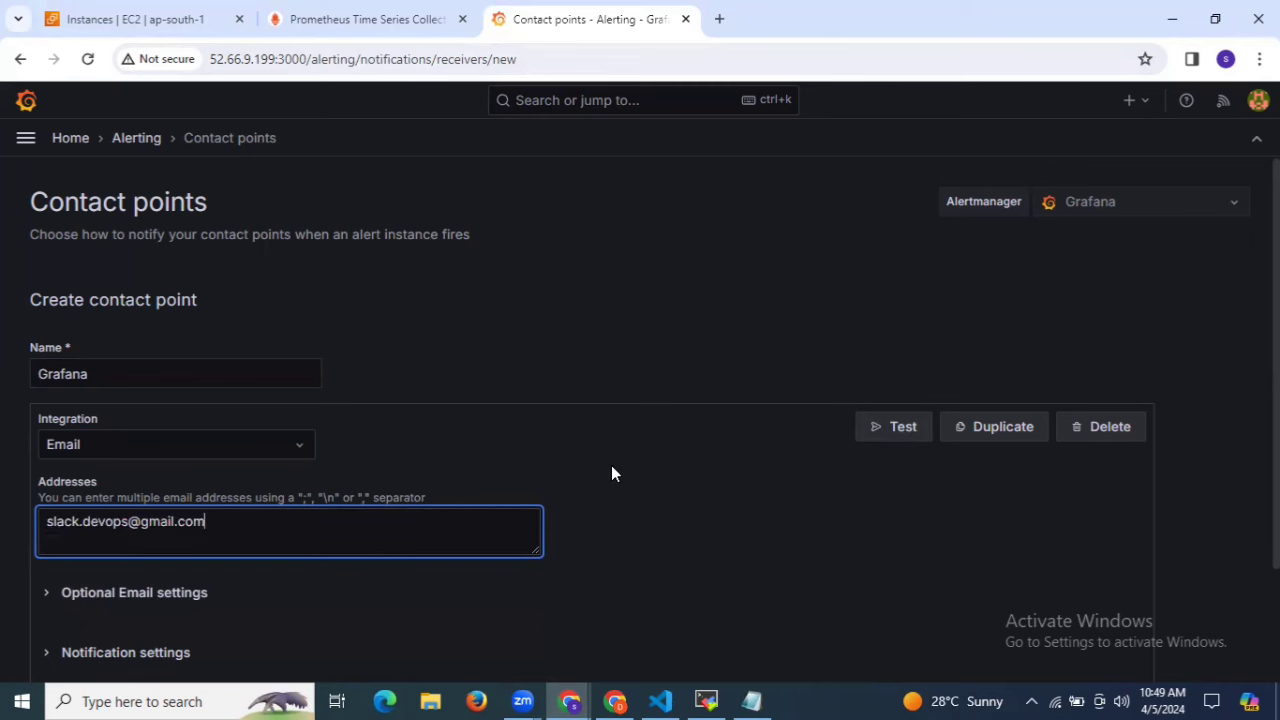
{"action": "scroll", "coordinate": [679, 447], "scroll_direction": "down", "scroll_amount": 2}
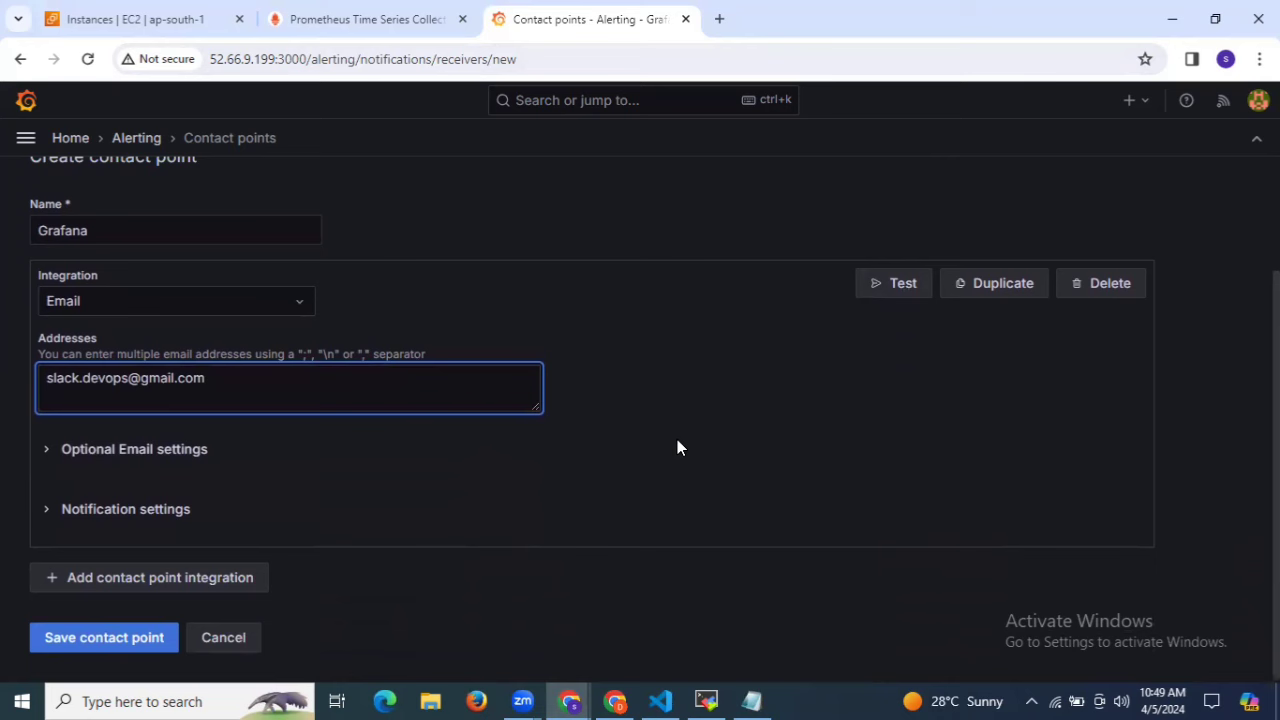
{"action": "left_click", "coordinate": [900, 282]}
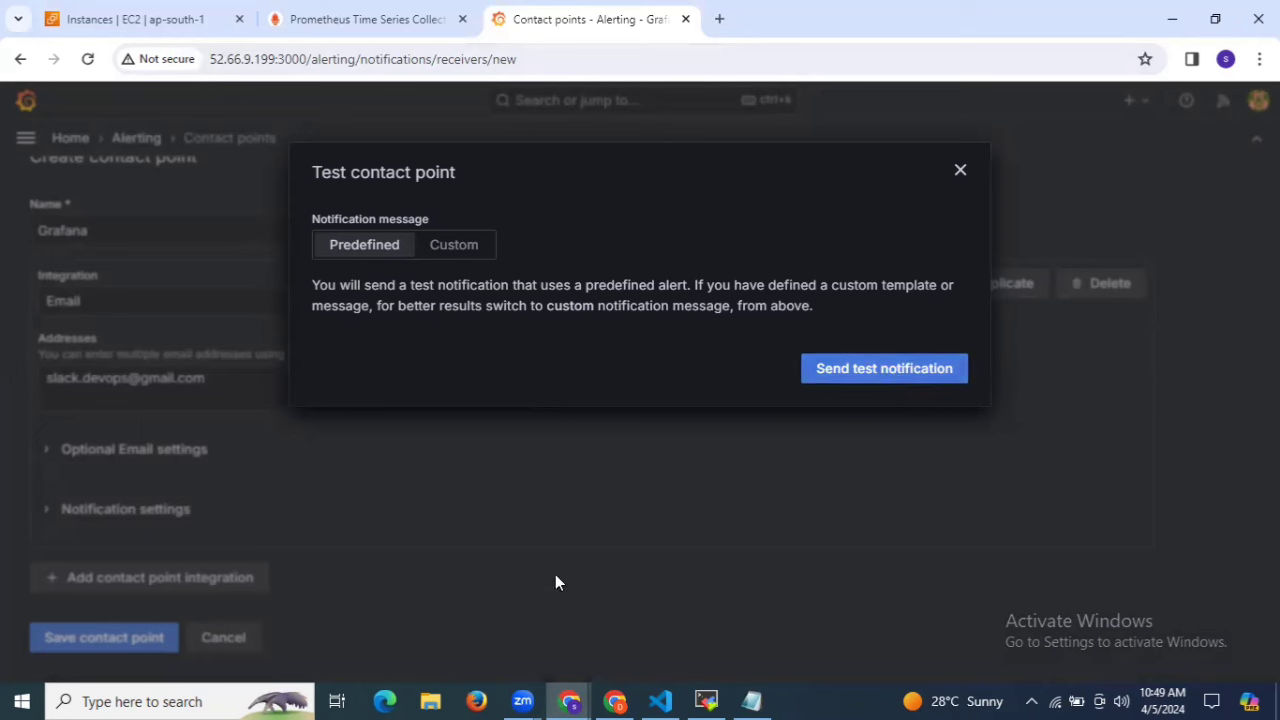
Review the notes on checking the test email, then send the test notification
{"action": "left_click", "coordinate": [658, 700]}
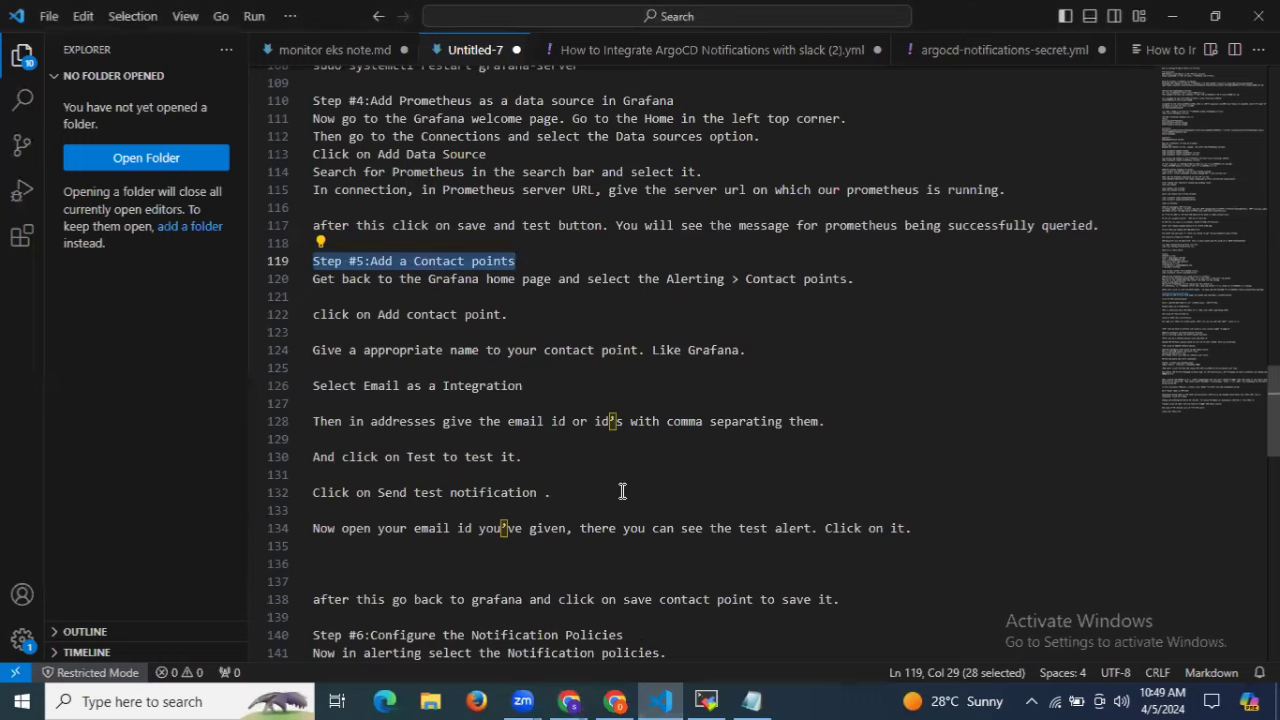
{"action": "scroll", "coordinate": [494, 457], "scroll_direction": "down", "scroll_amount": 2}
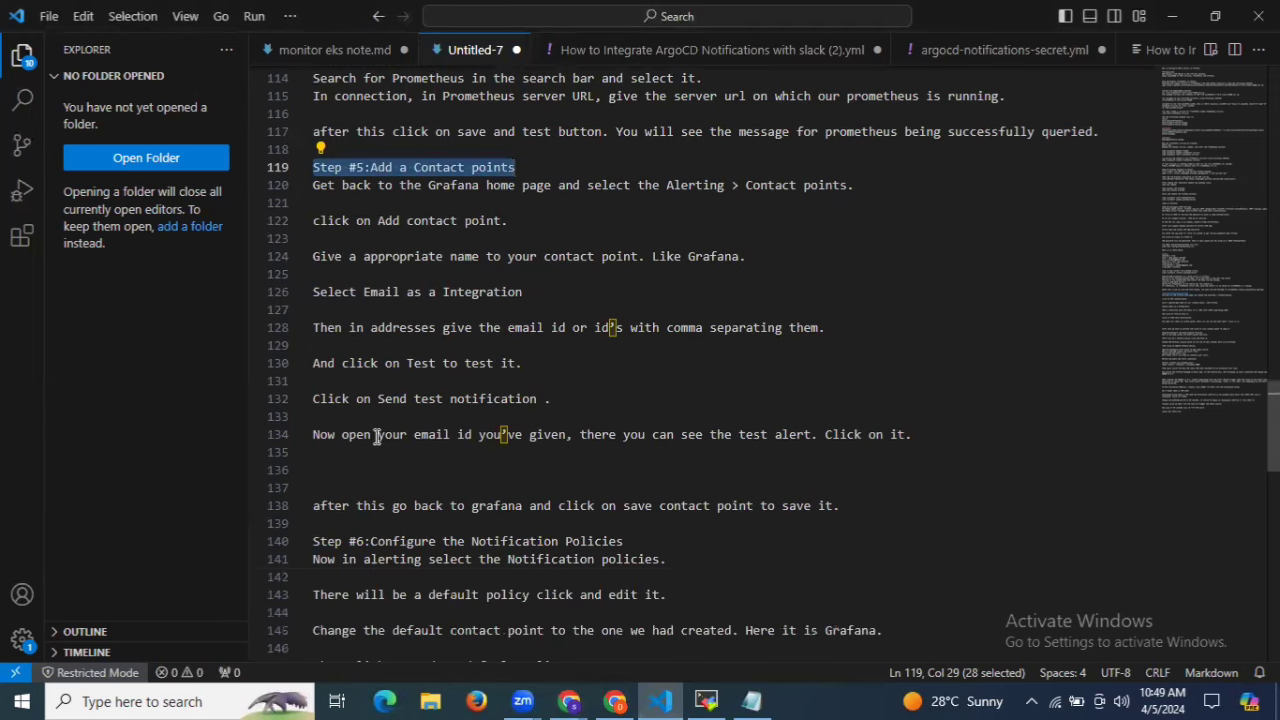
{"action": "left_click_drag", "start_coordinate": [313, 436], "coordinate": [561, 444]}
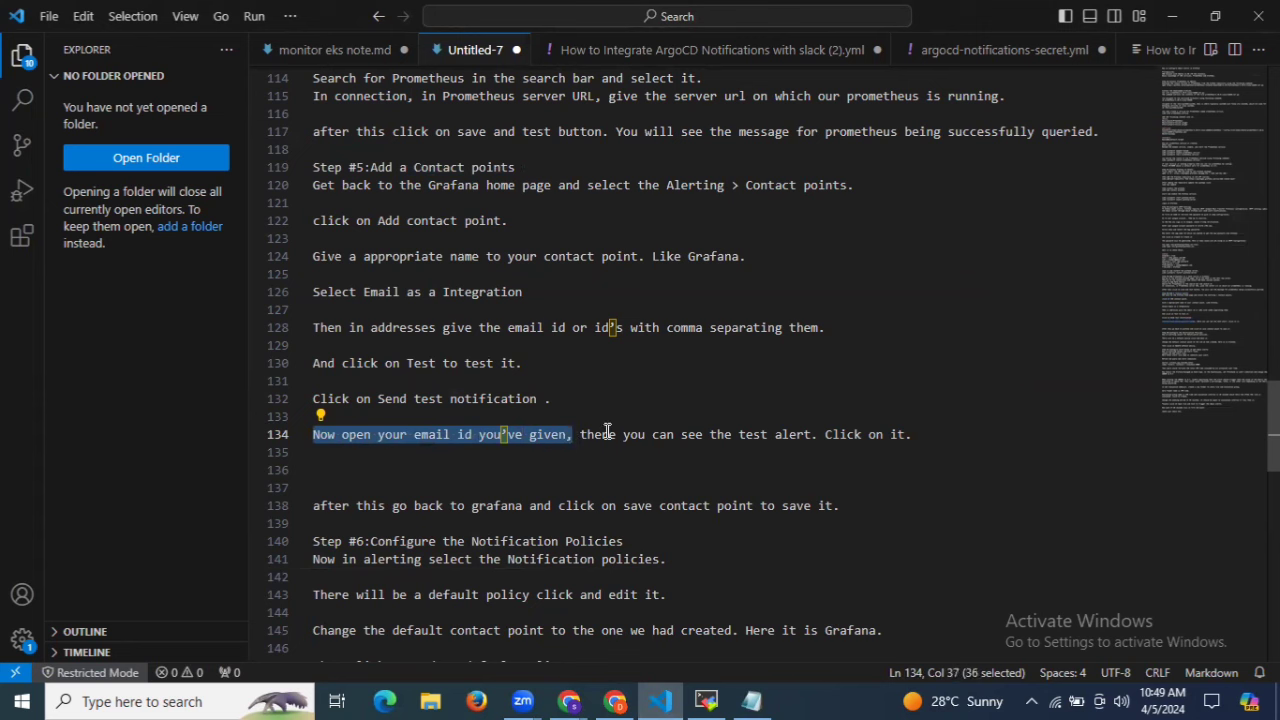
{"action": "left_click_drag", "start_coordinate": [594, 433], "coordinate": [795, 432]}
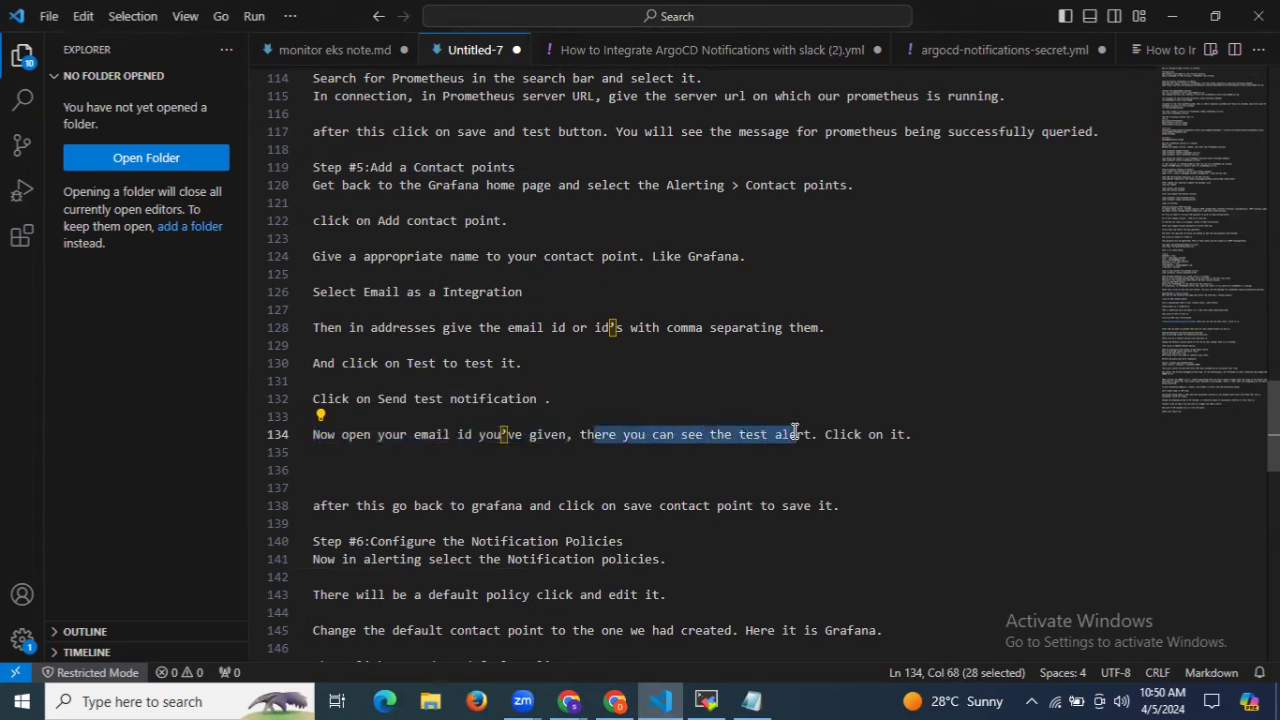
{"action": "left_click", "coordinate": [570, 700]}
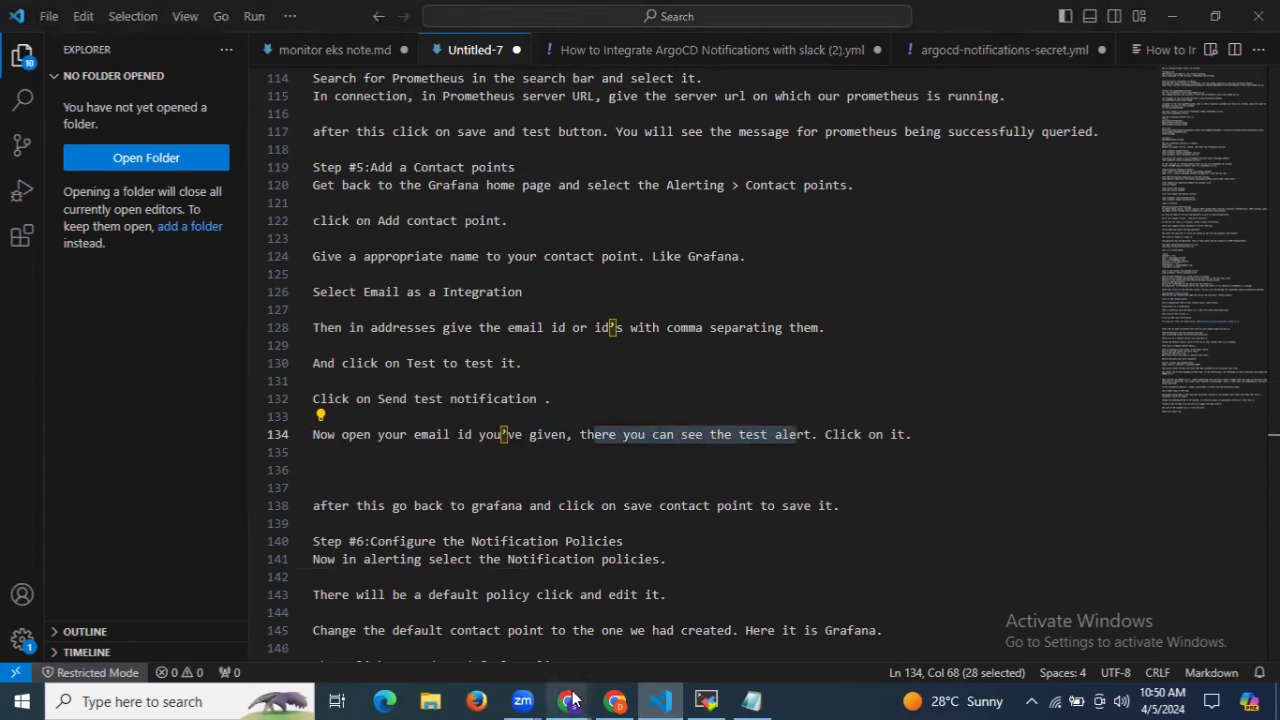
{"action": "left_click", "coordinate": [527, 630]}
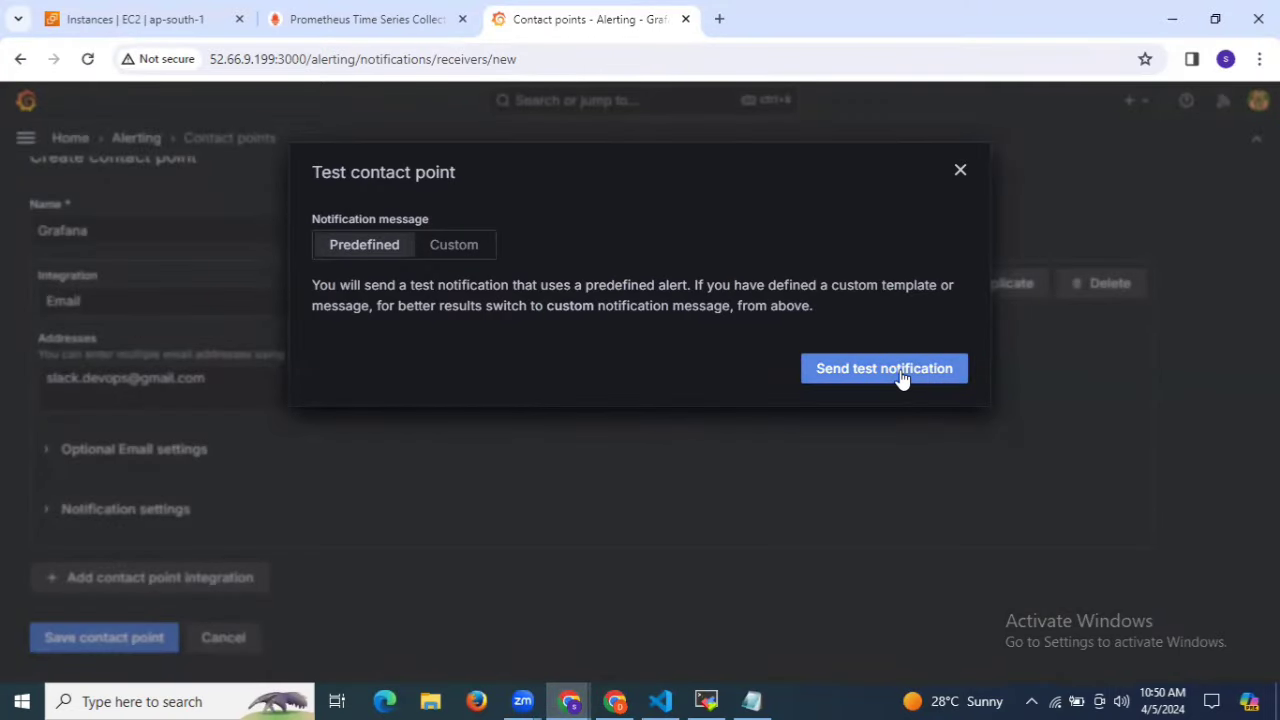
{"action": "left_click", "coordinate": [900, 372]}
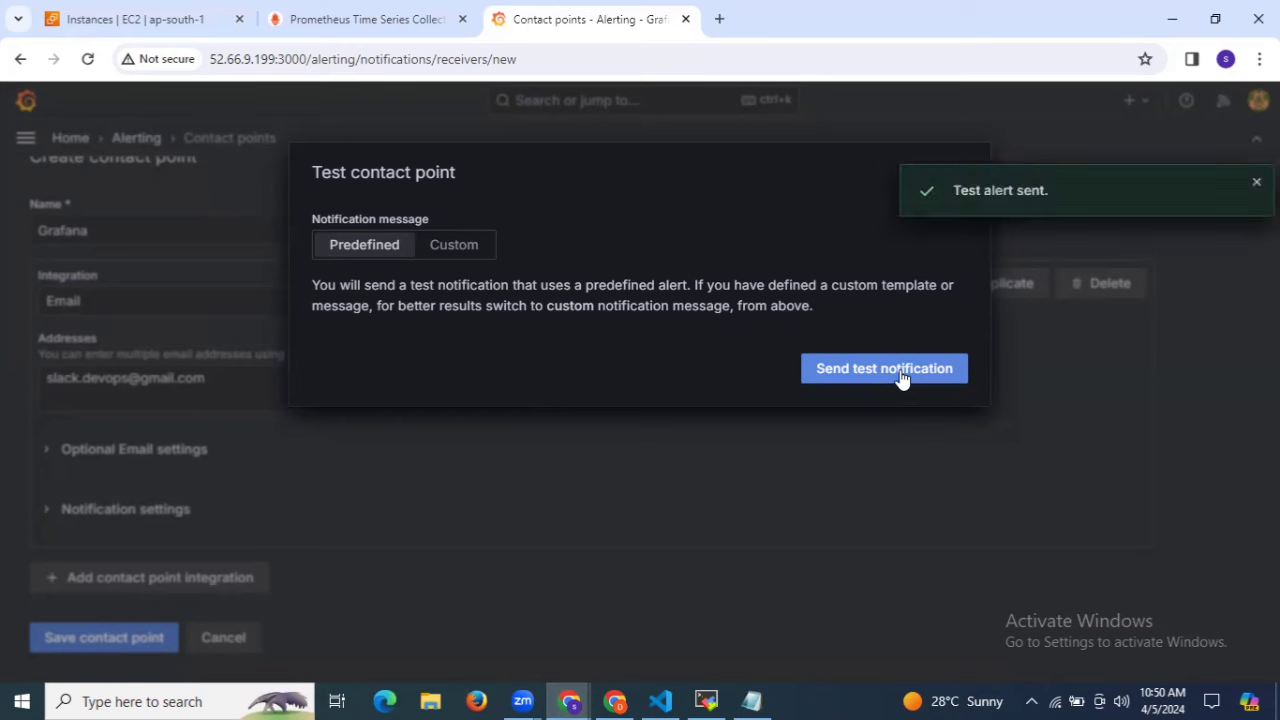
{"action": "left_click", "coordinate": [615, 700]}
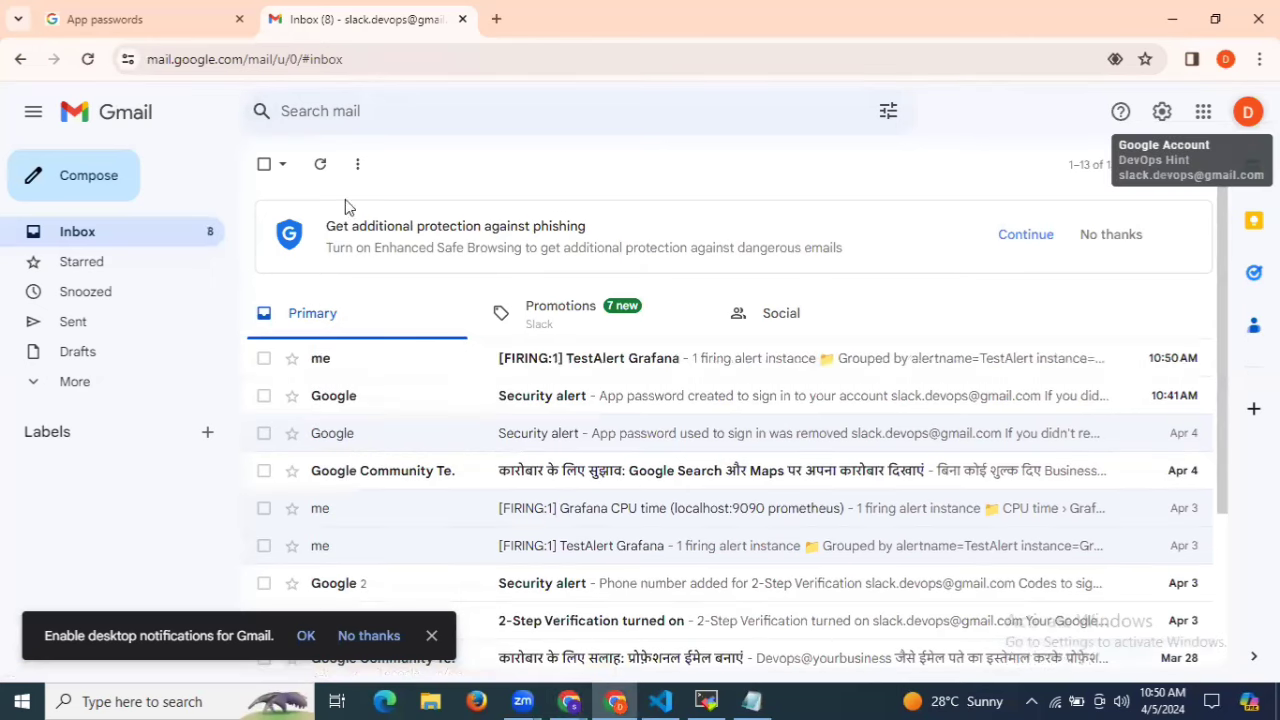
Open the [FIRING:1] TestAlert email, inspect its sender details and body, then return to Grafana
{"action": "left_click", "coordinate": [708, 366]}
{"action": "left_click", "coordinate": [345, 289]}
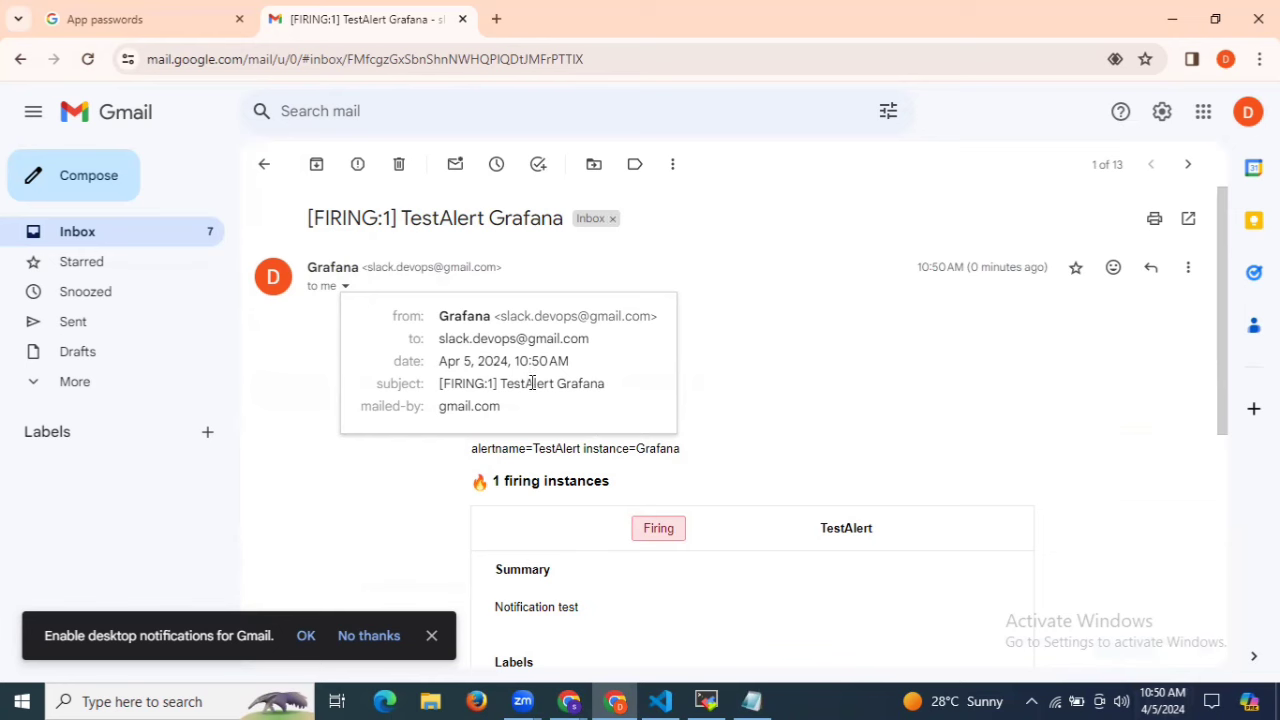
{"action": "left_click", "coordinate": [771, 388]}
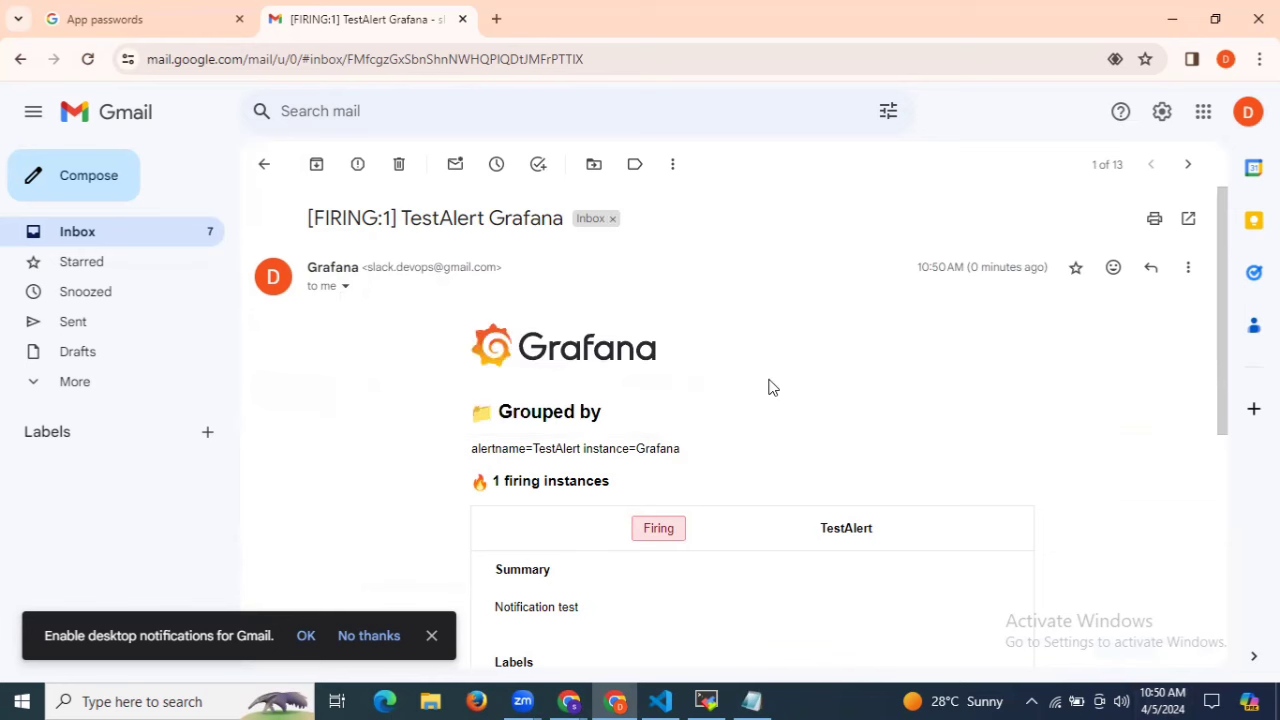
{"action": "scroll", "coordinate": [545, 293], "scroll_direction": "down", "scroll_amount": 2}
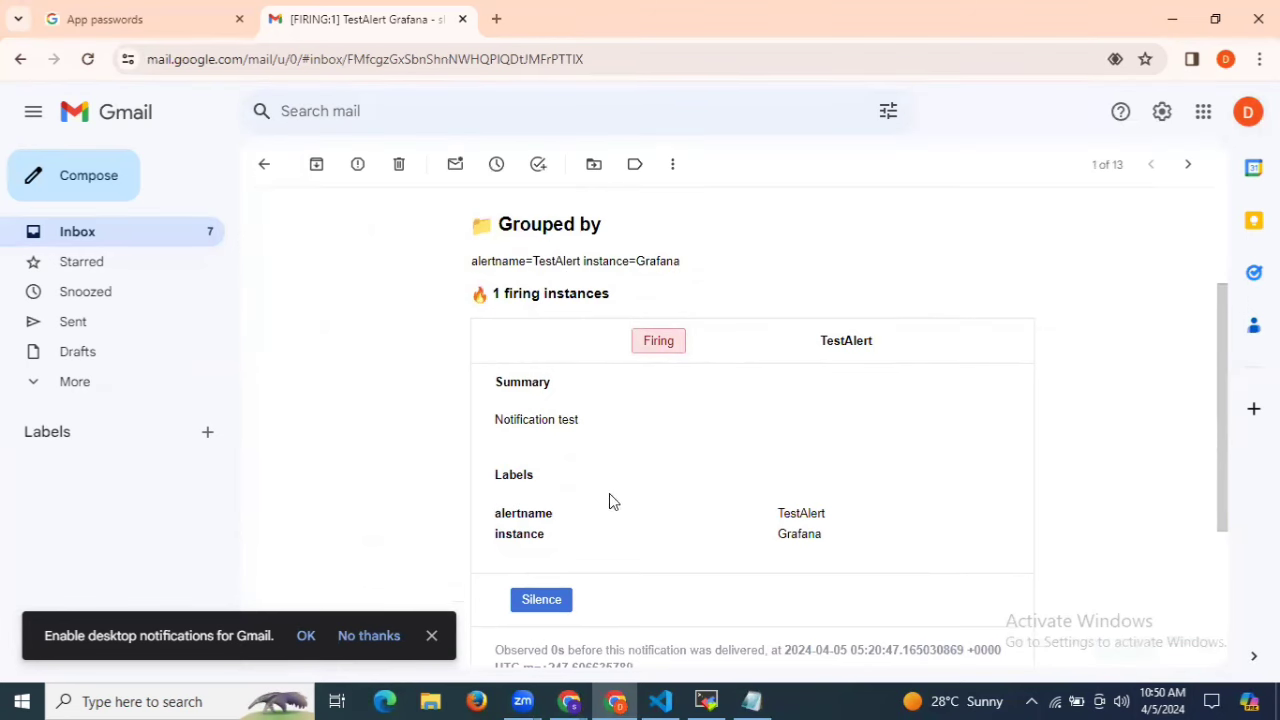
{"action": "scroll", "coordinate": [548, 545], "scroll_direction": "down", "scroll_amount": 2}
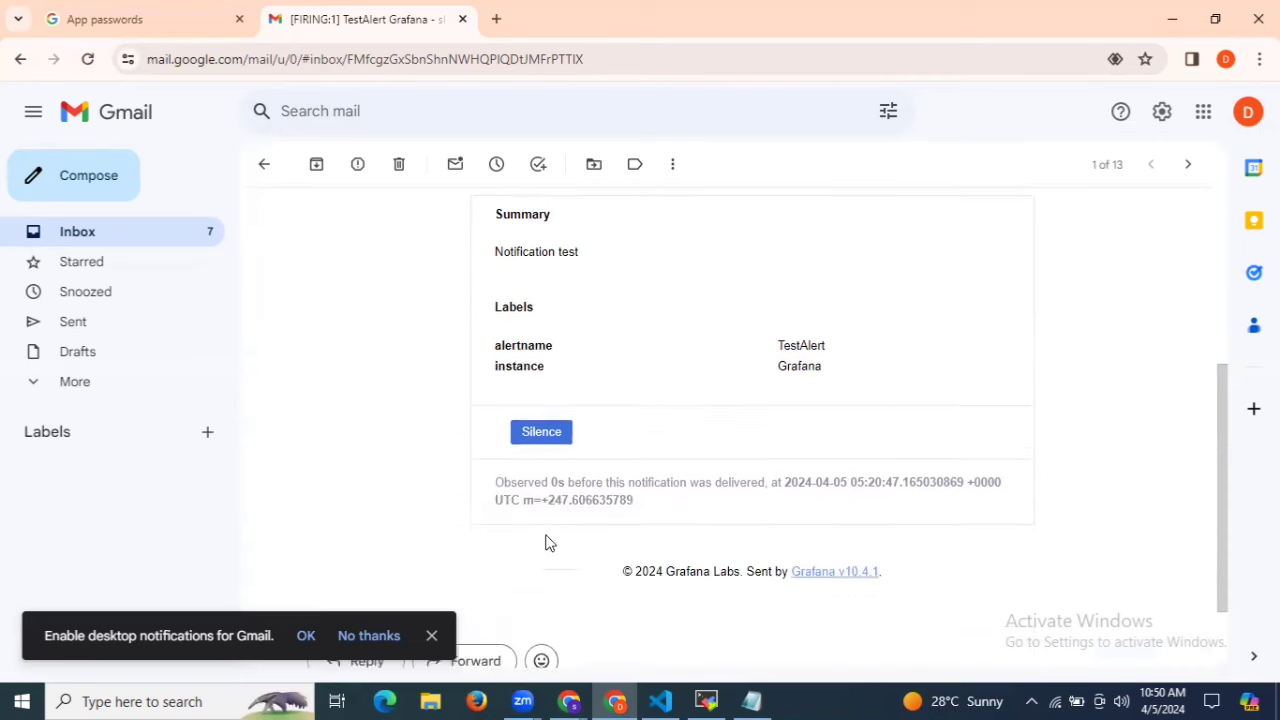
{"action": "scroll", "coordinate": [685, 330], "scroll_direction": "up", "scroll_amount": 3}
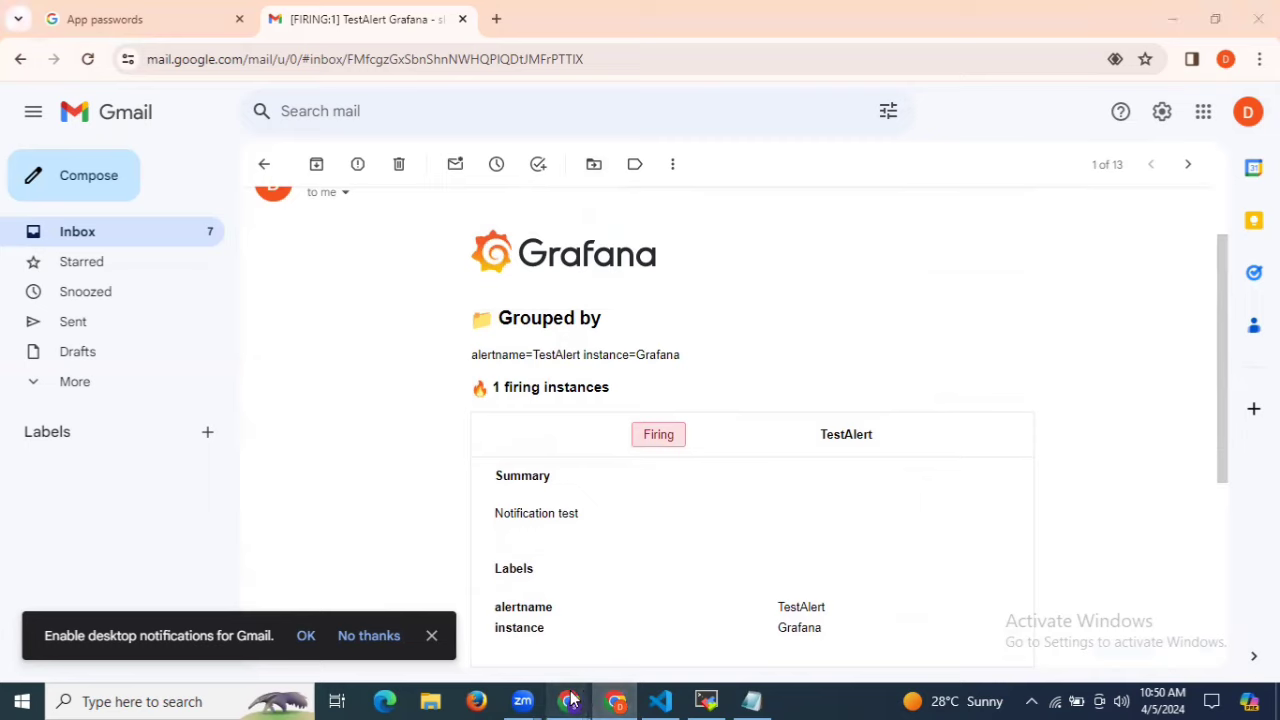
{"action": "mouse_move", "coordinate": [568, 701]}
{"action": "left_click", "coordinate": [517, 613]}
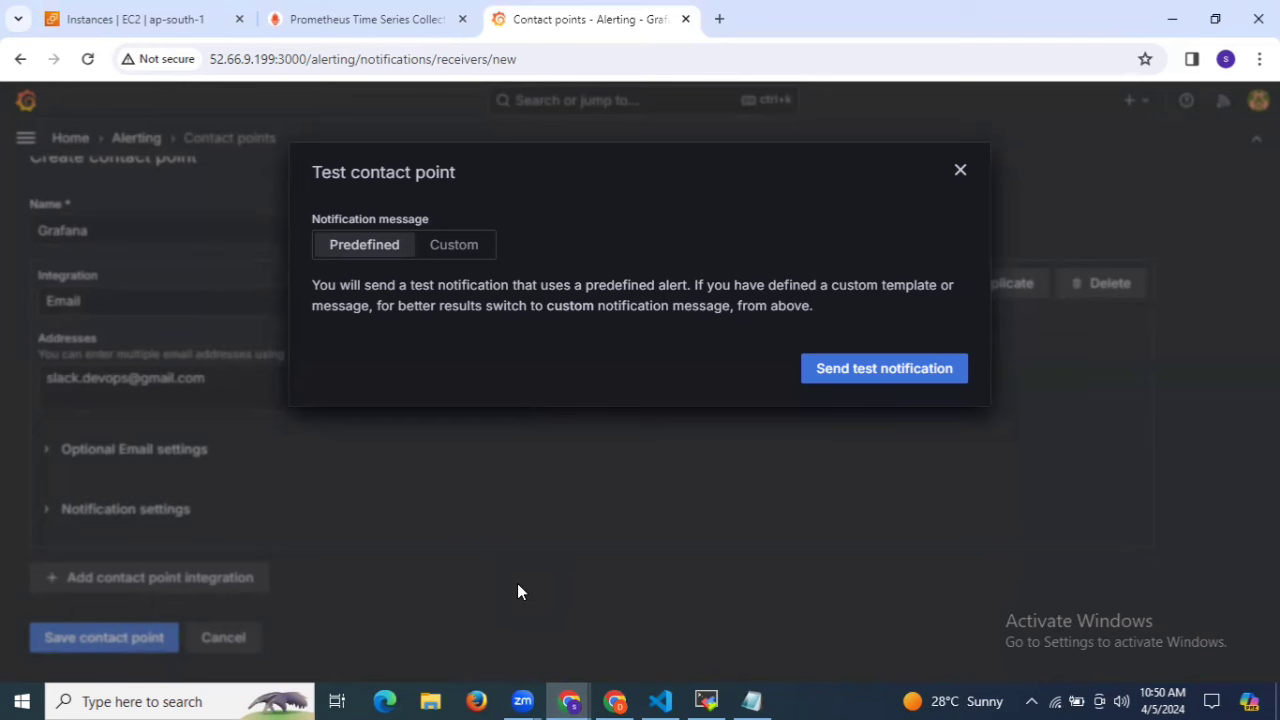
Close the Test contact point dialog and save the Grafana email contact point
{"action": "left_click", "coordinate": [659, 700]}
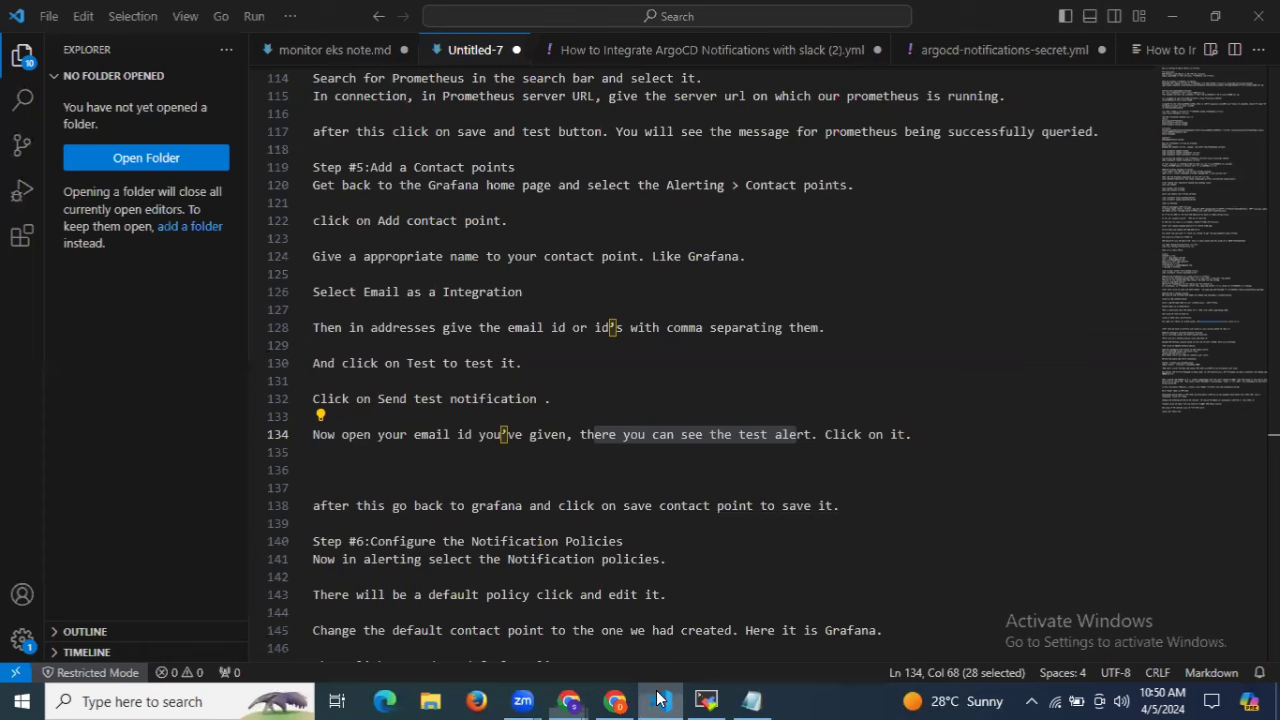
{"action": "scroll", "coordinate": [650, 498], "scroll_direction": "down", "scroll_amount": 2}
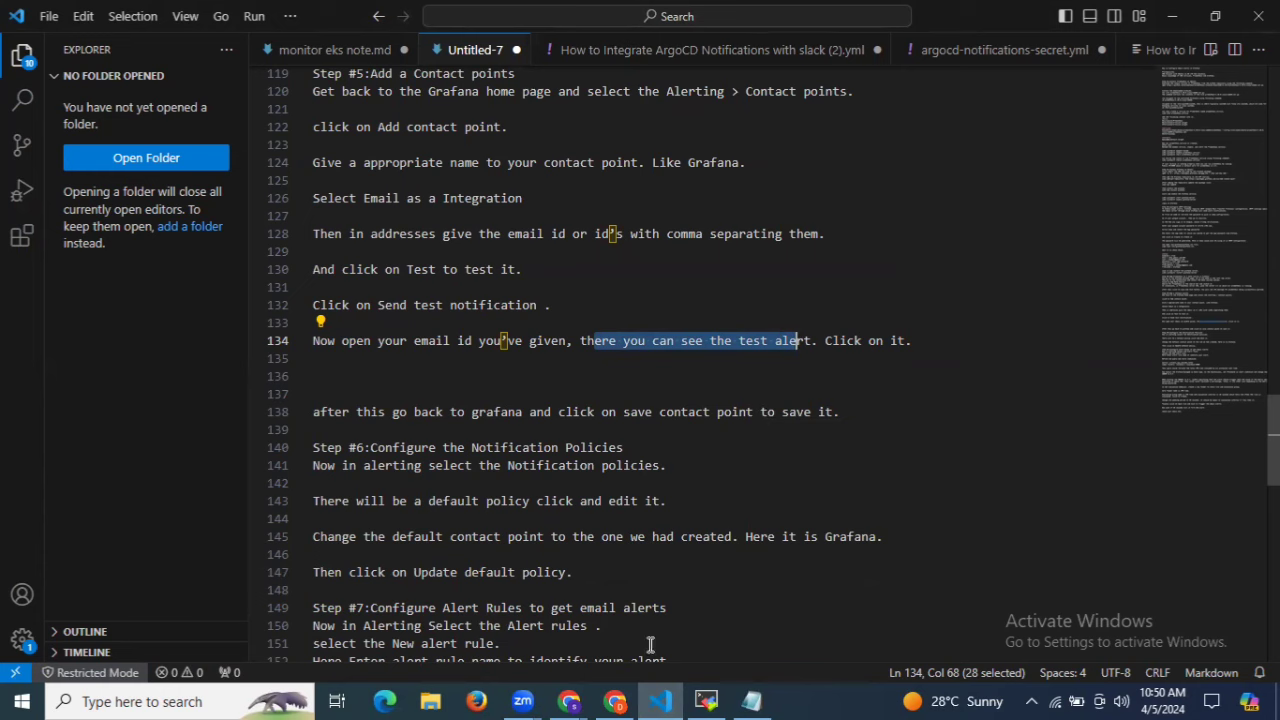
{"action": "mouse_move", "coordinate": [586, 695]}
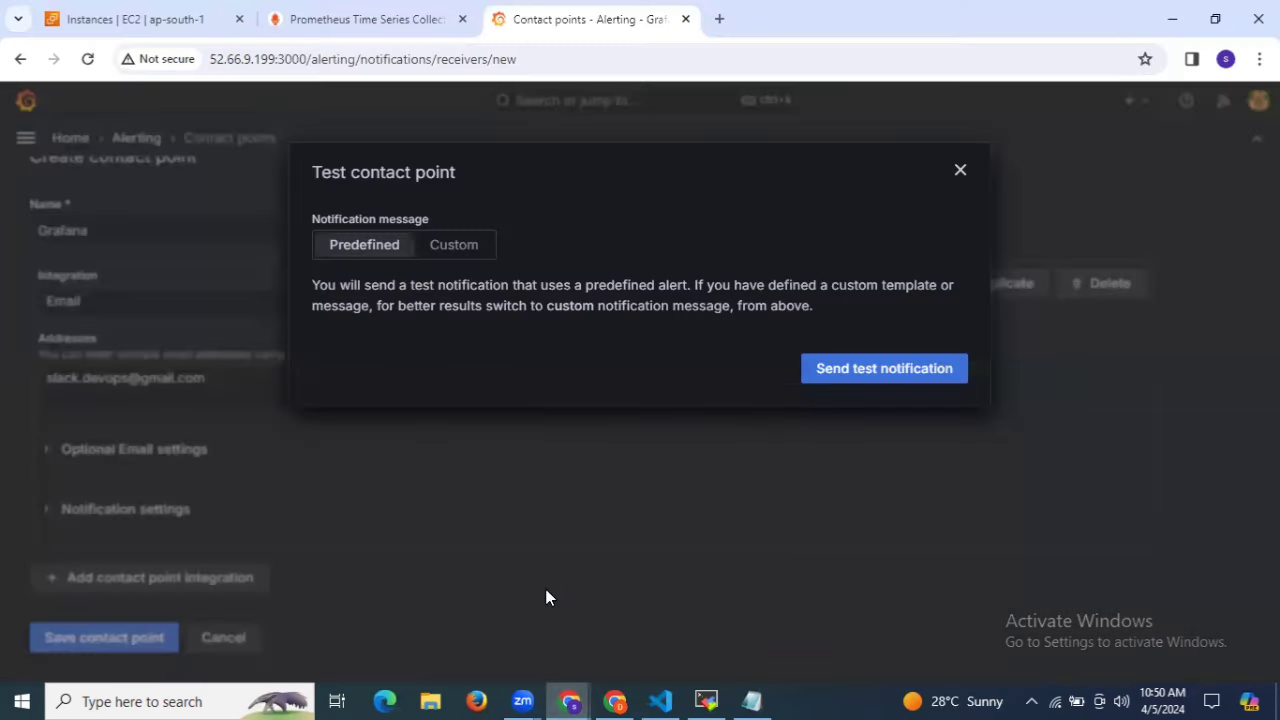
{"action": "left_click", "coordinate": [546, 600]}
{"action": "left_click", "coordinate": [962, 176]}
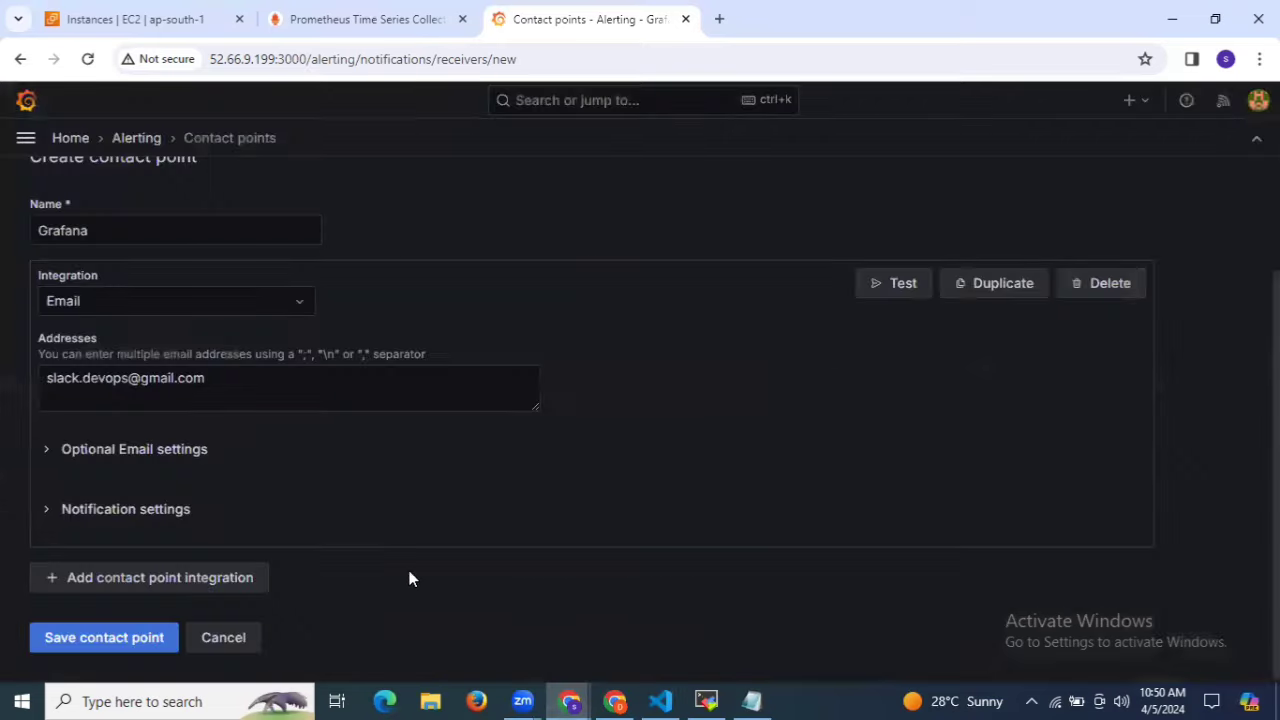
{"action": "left_click", "coordinate": [104, 637]}
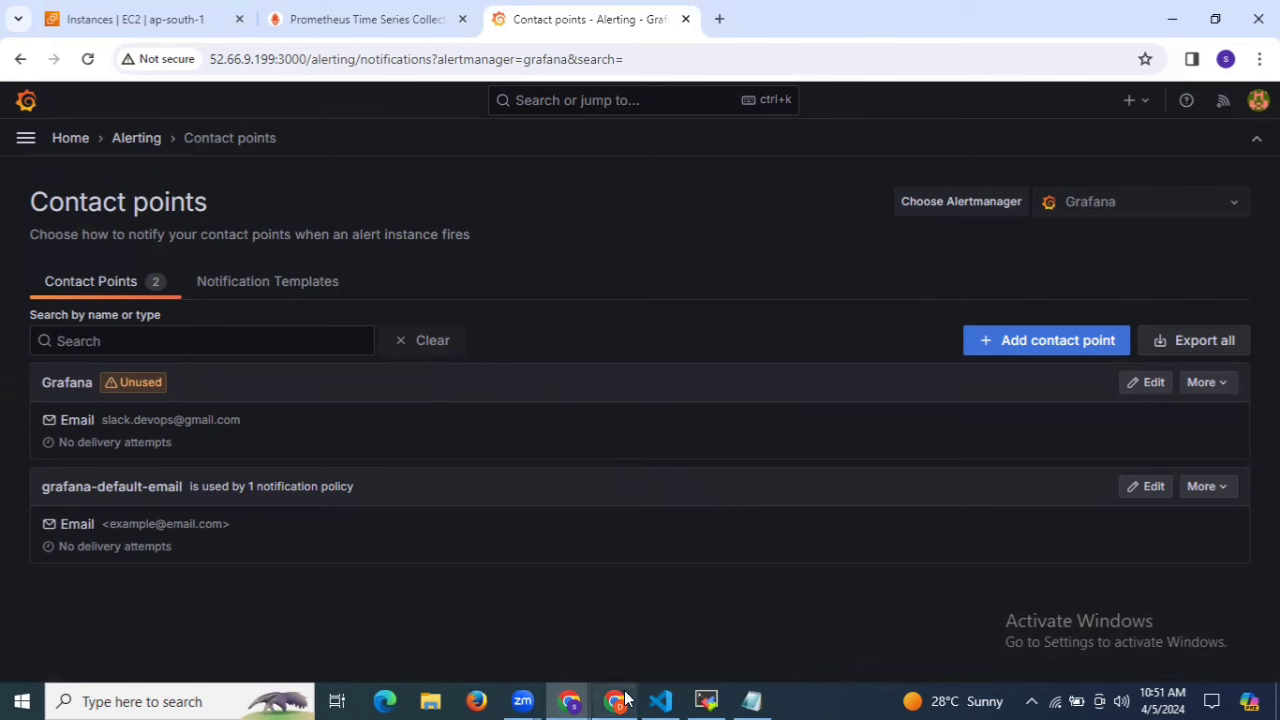
Mark the Step #6 notification policies heading in the setup notes and return to Grafana
{"action": "left_click", "coordinate": [660, 701]}
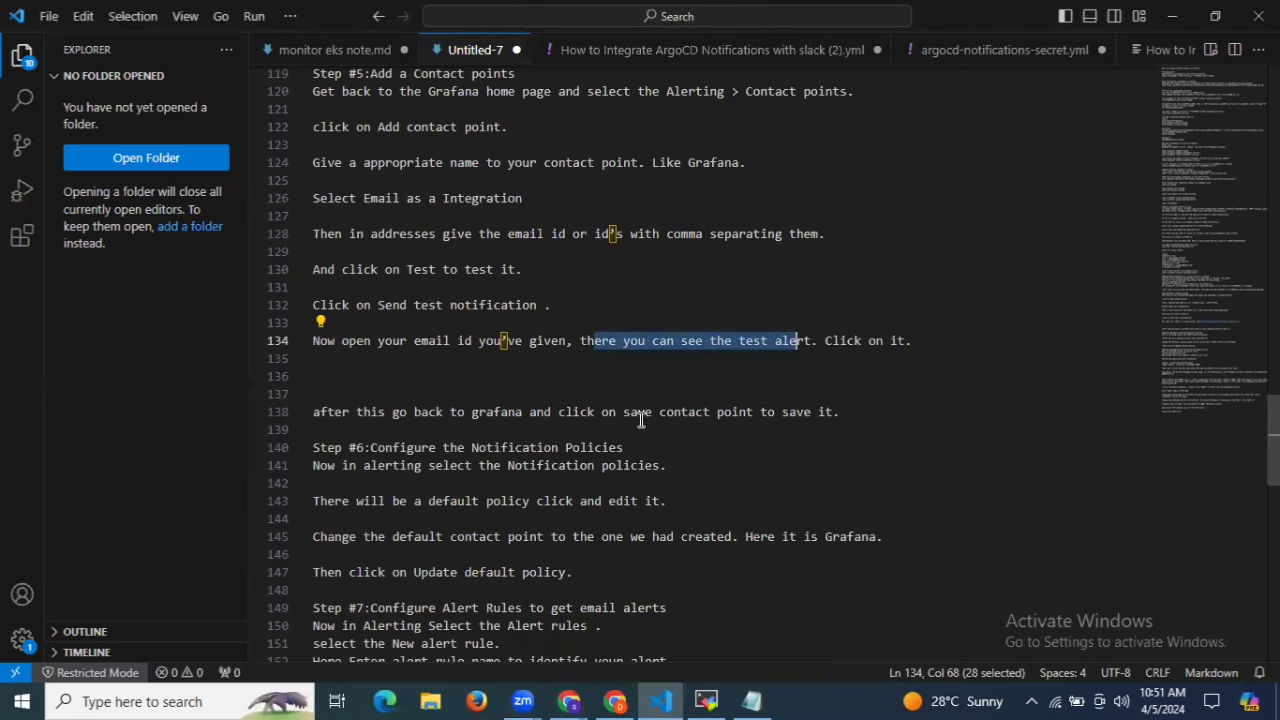
{"action": "left_click", "coordinate": [314, 447]}
{"action": "left_click_drag", "start_coordinate": [349, 448], "coordinate": [643, 448]}
{"action": "scroll", "coordinate": [643, 448], "scroll_direction": "down", "scroll_amount": 4}
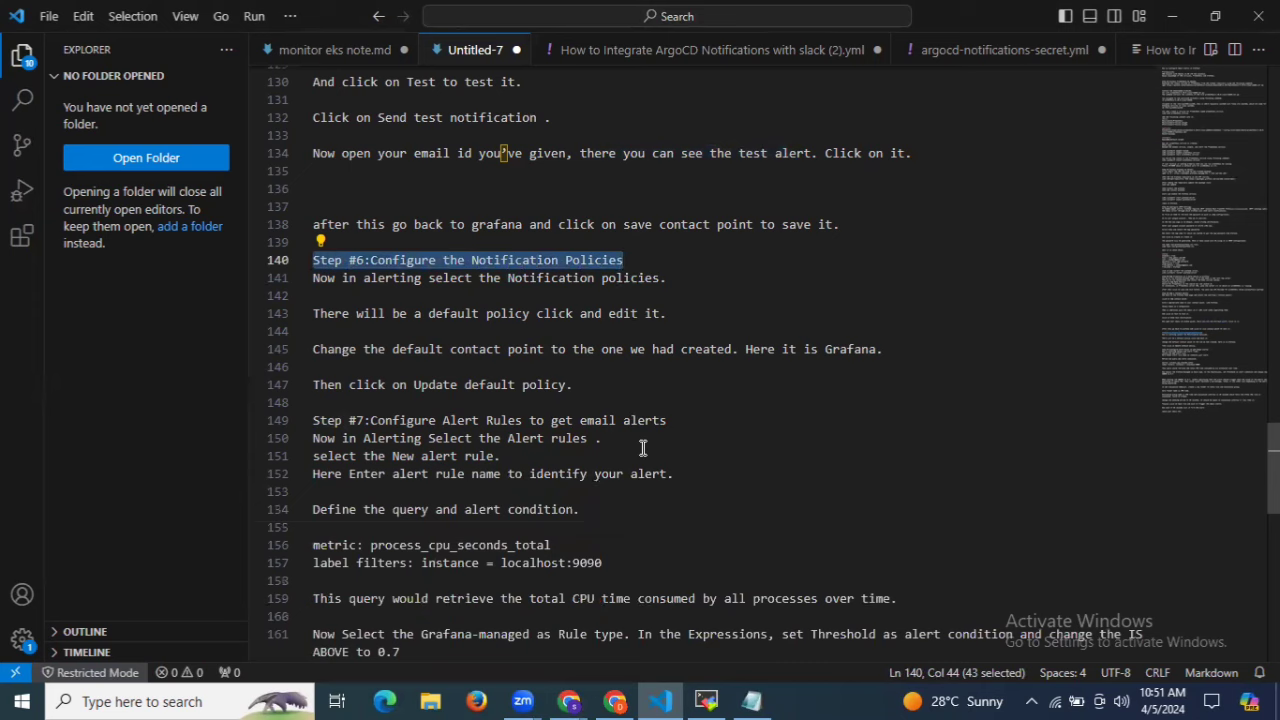
{"action": "scroll", "coordinate": [643, 447], "scroll_direction": "down", "scroll_amount": 1}
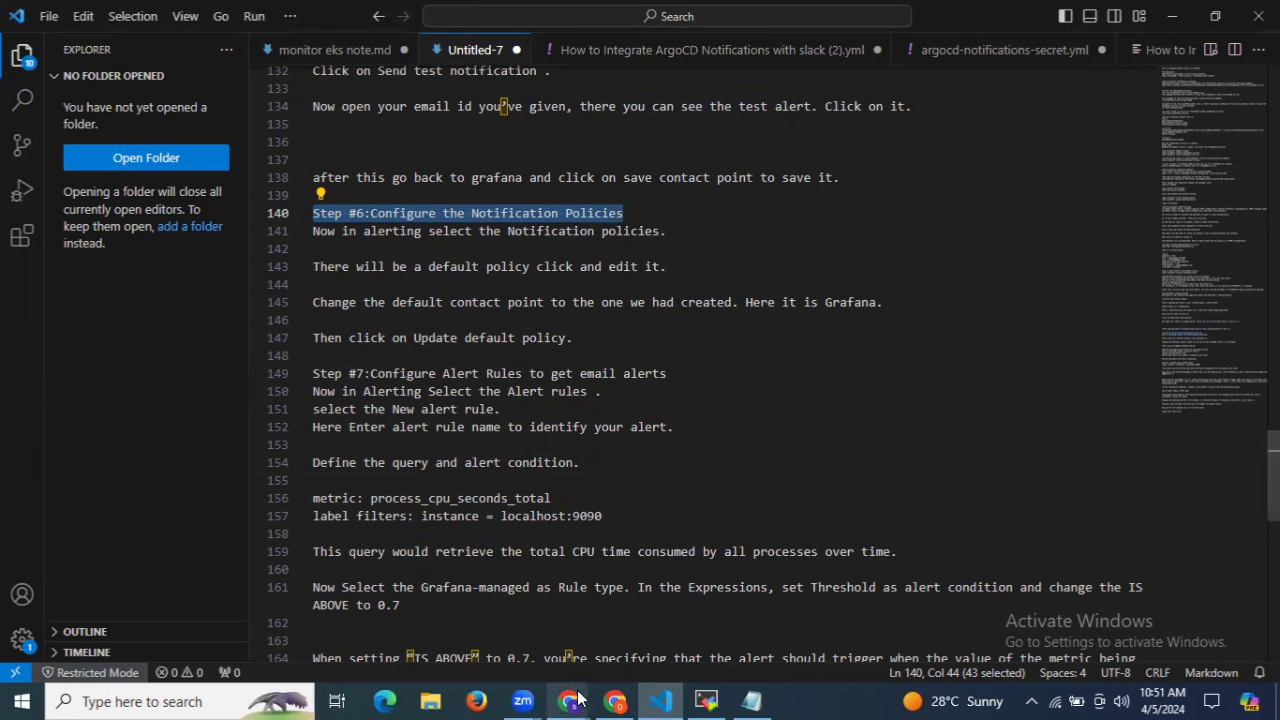
{"action": "mouse_move", "coordinate": [568, 700]}
{"action": "left_click", "coordinate": [544, 638]}
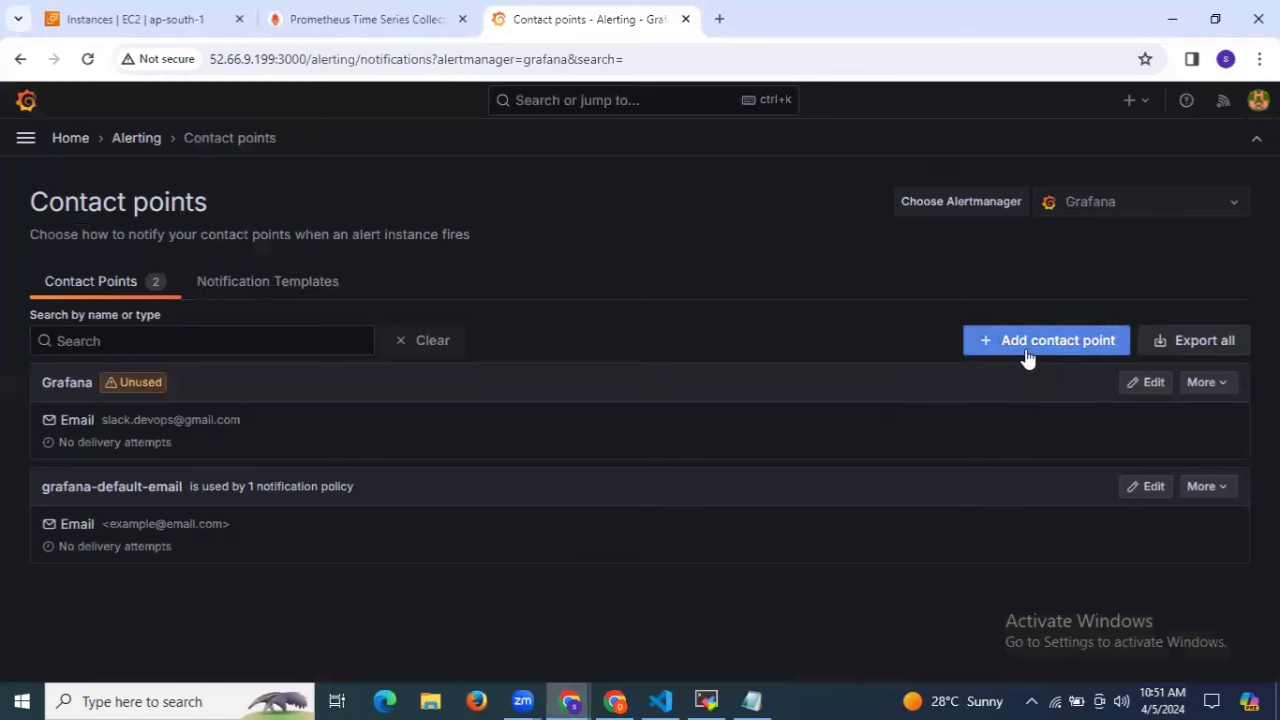
Open the Grafana contact point's Update form, cross-checking the setup notes
{"action": "left_click", "coordinate": [1152, 384]}
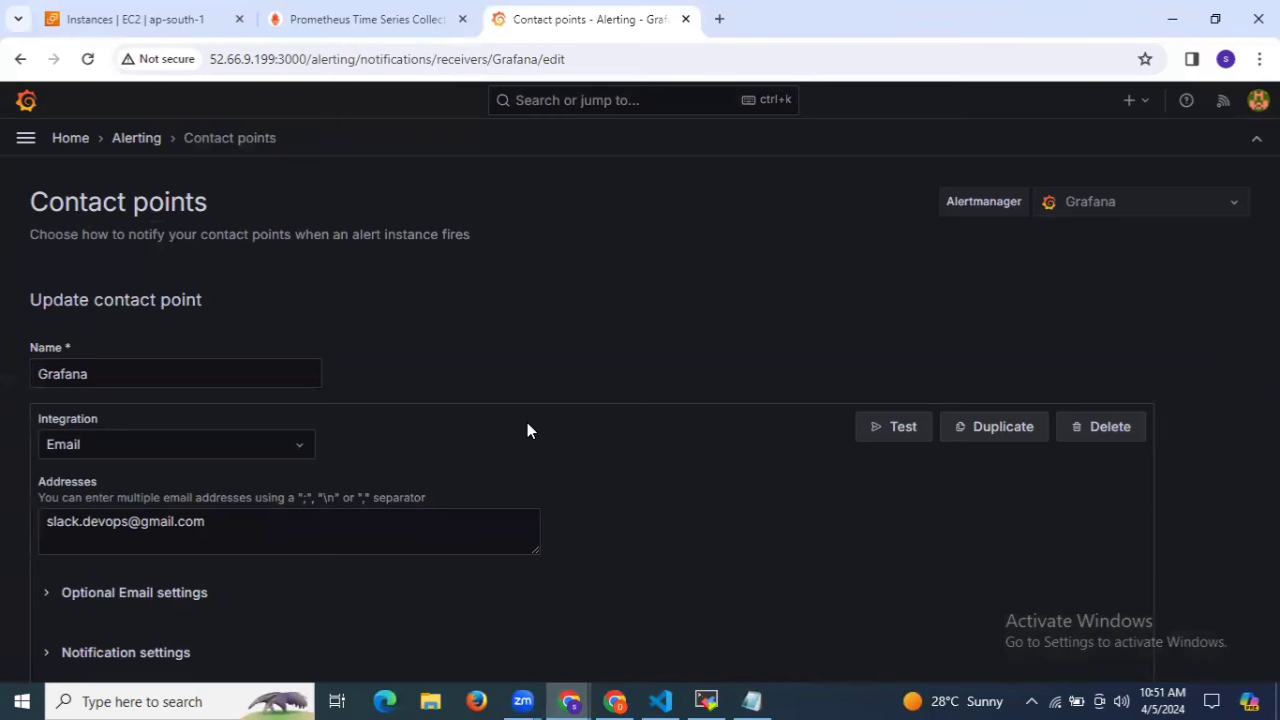
{"action": "scroll", "coordinate": [527, 431], "scroll_direction": "down", "scroll_amount": 3}
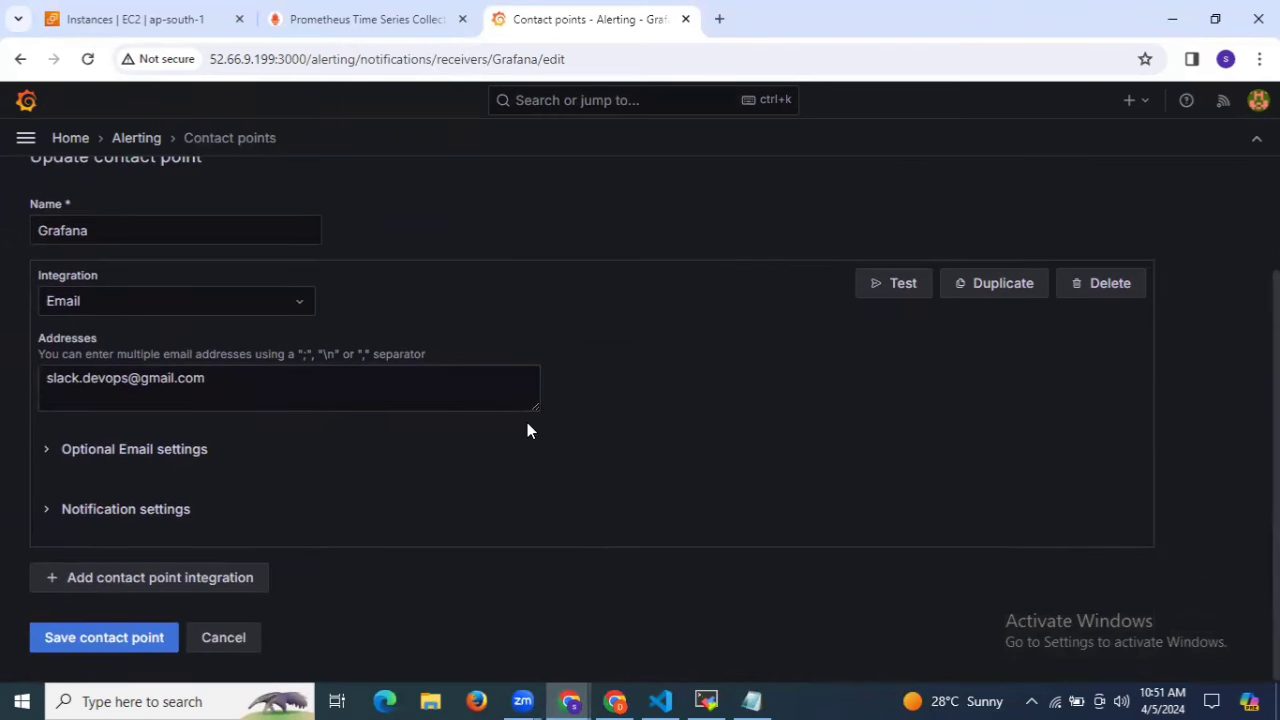
{"action": "left_click", "coordinate": [660, 701]}
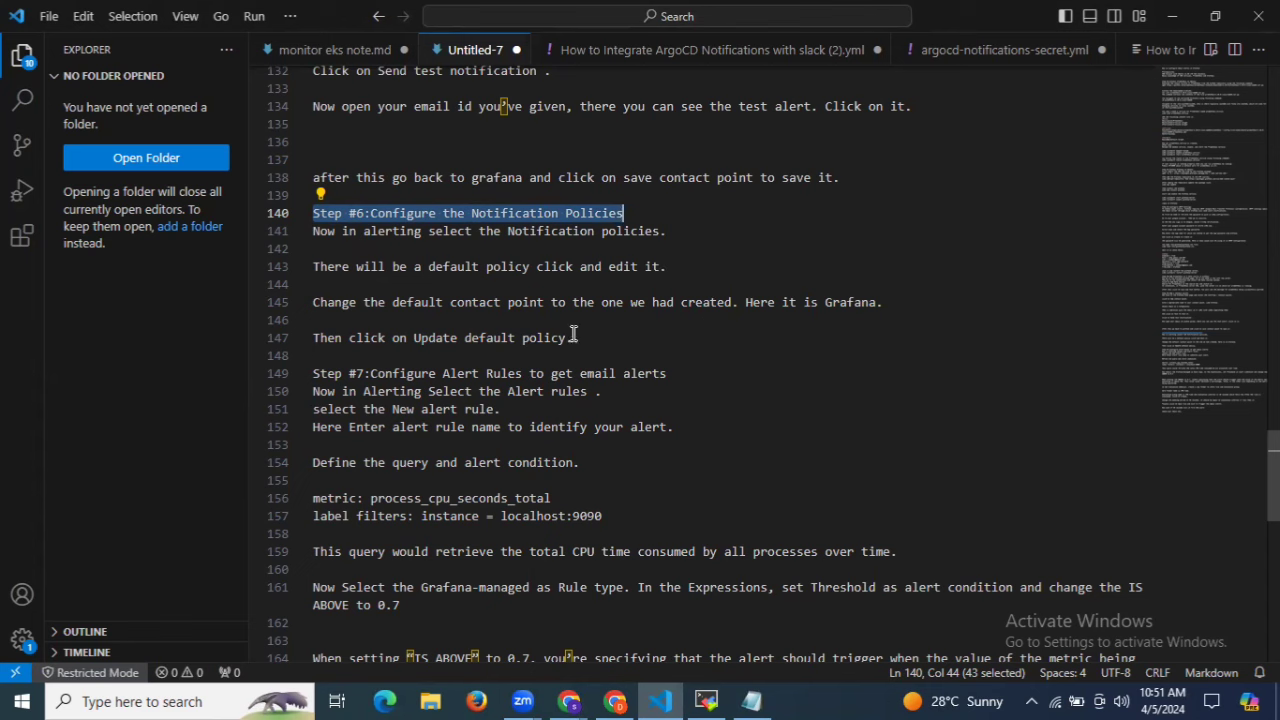
{"action": "left_click", "coordinate": [569, 701]}
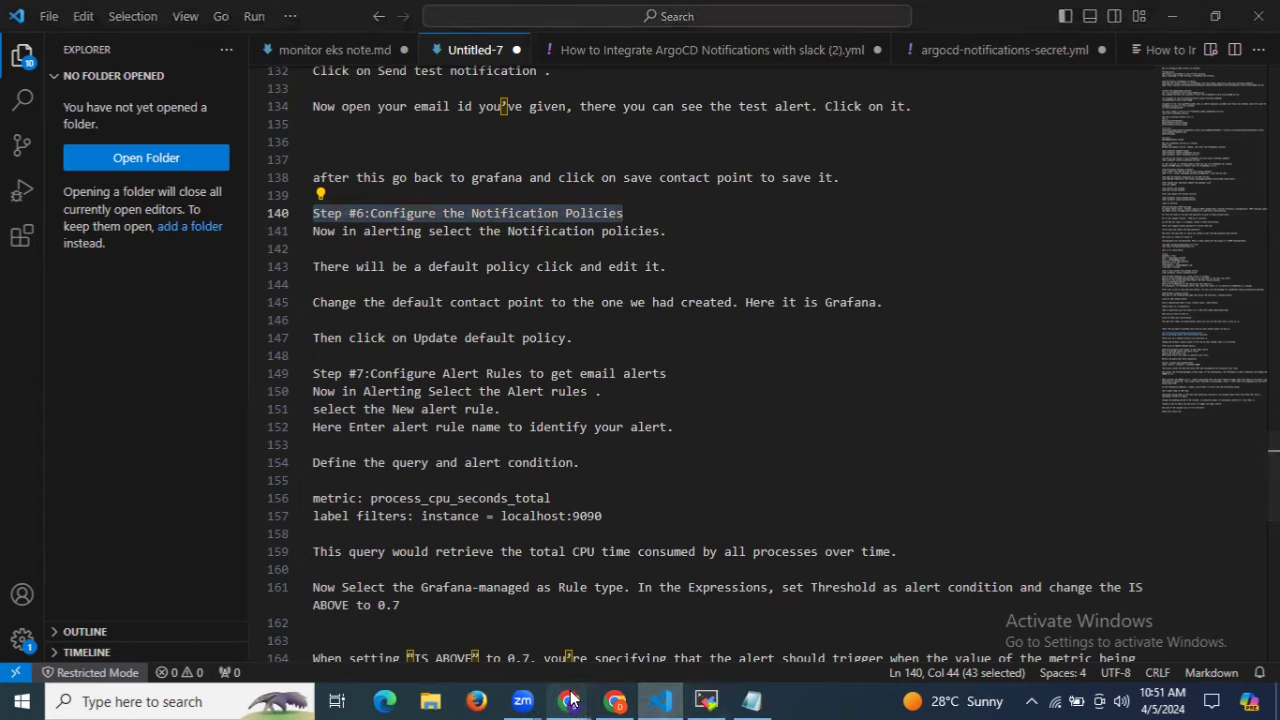
{"action": "left_click", "coordinate": [508, 608]}
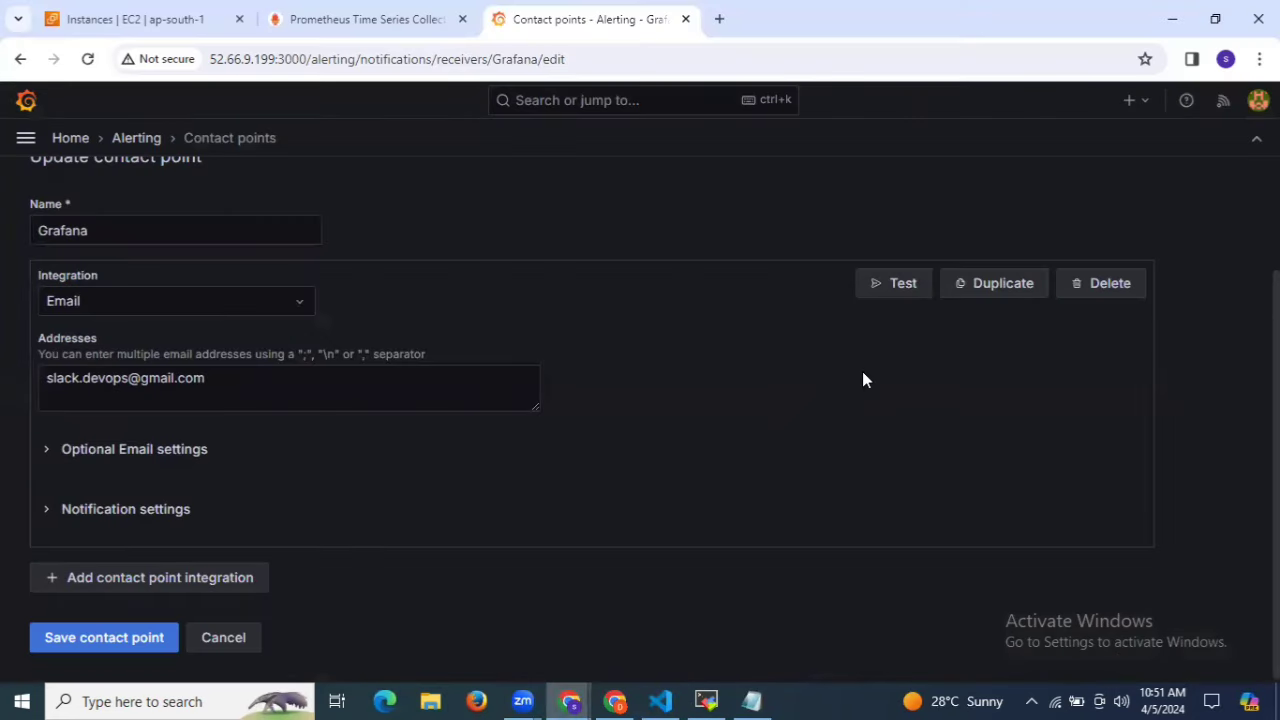
{"action": "scroll", "coordinate": [761, 378], "scroll_direction": "up", "scroll_amount": 2}
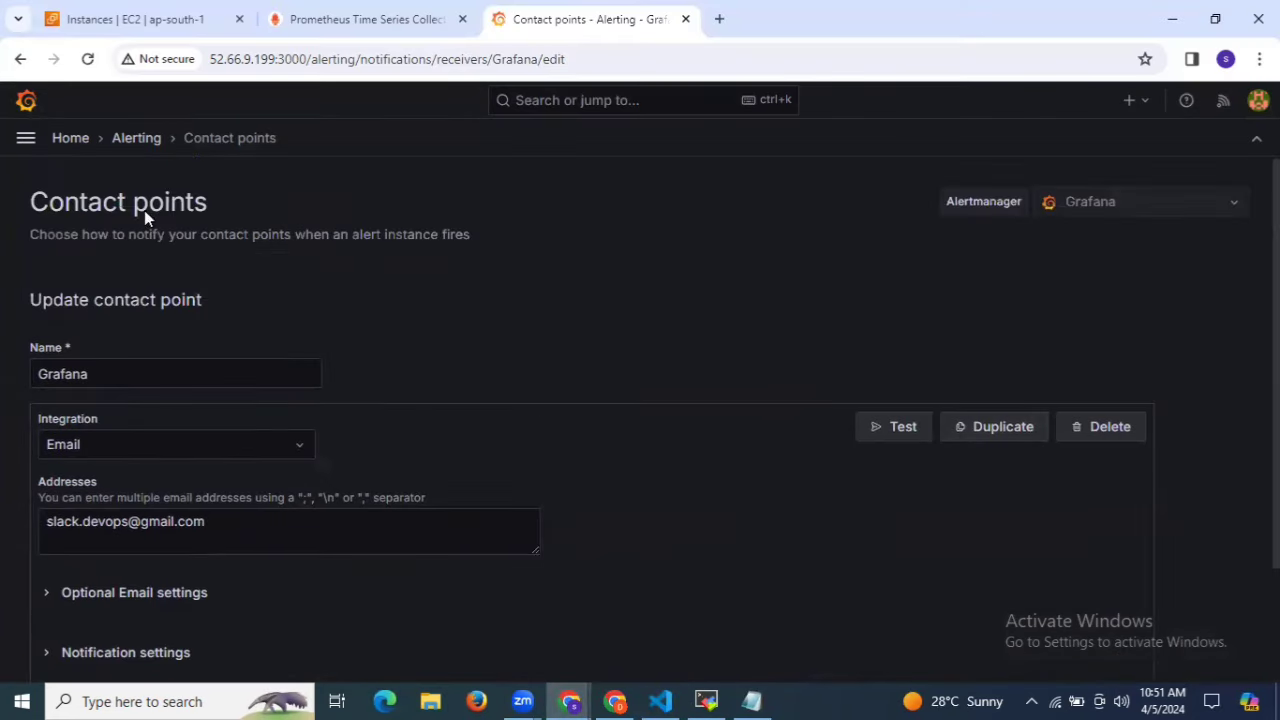
Go back to the Grafana contact point editor and save the contact point
{"action": "left_click", "coordinate": [120, 140]}
{"action": "left_click", "coordinate": [27, 139]}
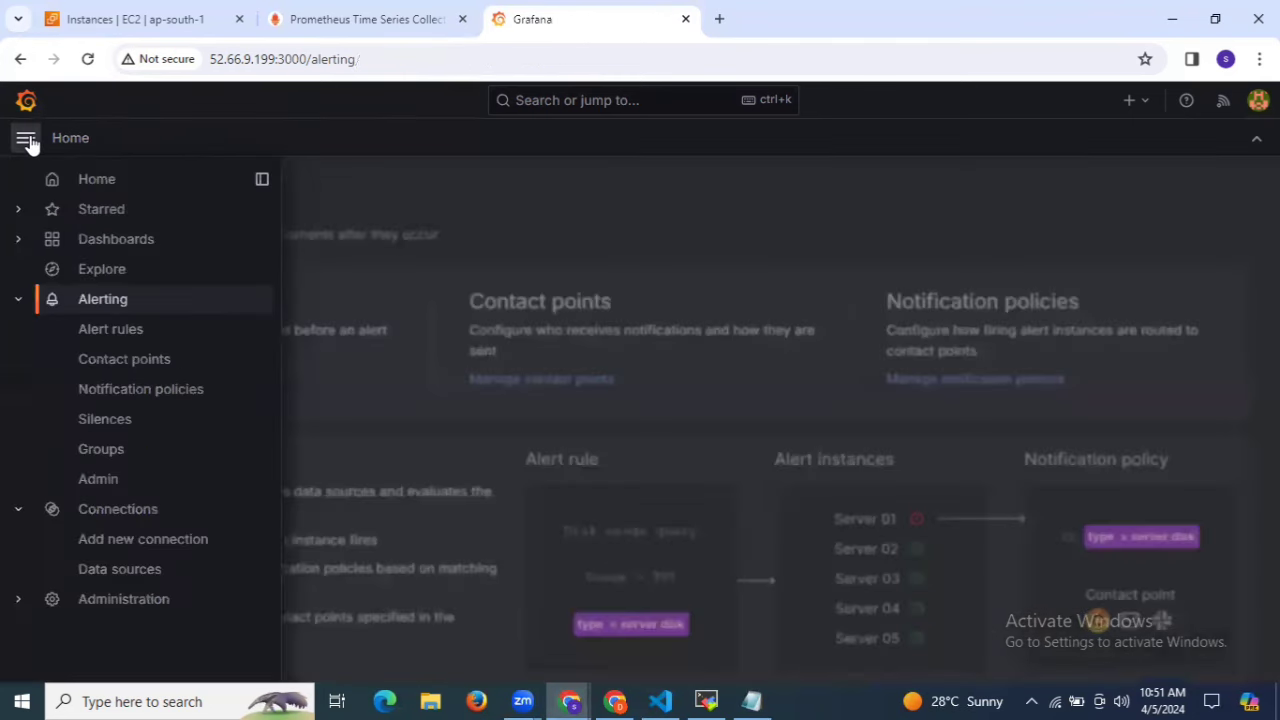
{"action": "left_click", "coordinate": [86, 299]}
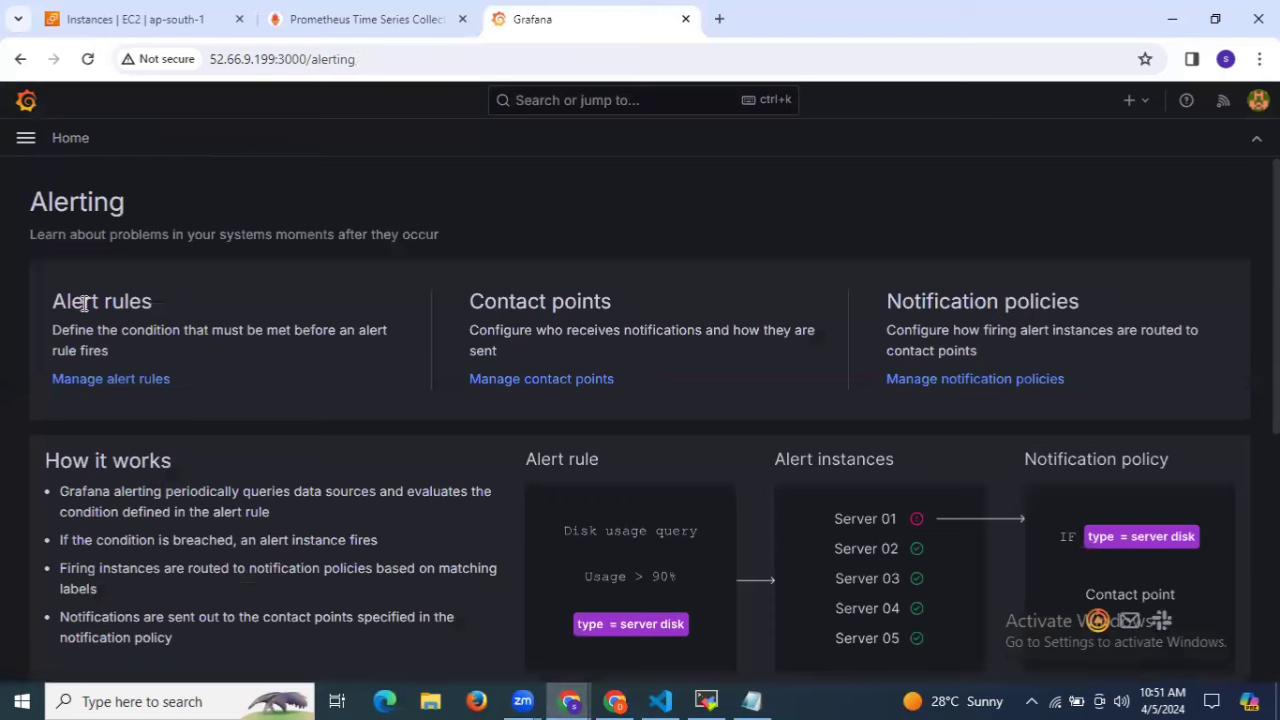
{"action": "scroll", "coordinate": [84, 303], "scroll_direction": "down", "scroll_amount": 1}
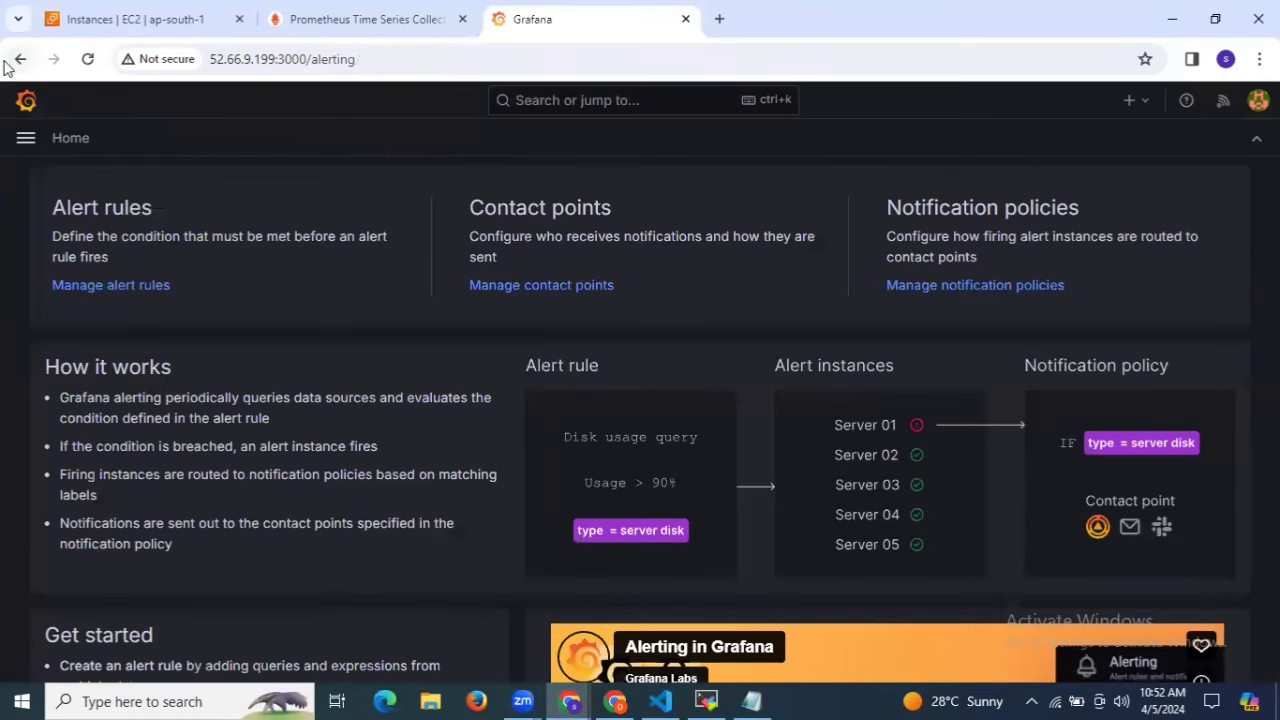
{"action": "left_click", "coordinate": [12, 60]}
{"action": "scroll", "coordinate": [531, 400], "scroll_direction": "down", "scroll_amount": 1}
{"action": "scroll", "coordinate": [531, 400], "scroll_direction": "up", "scroll_amount": 2}
{"action": "scroll", "coordinate": [531, 403], "scroll_direction": "down", "scroll_amount": 2}
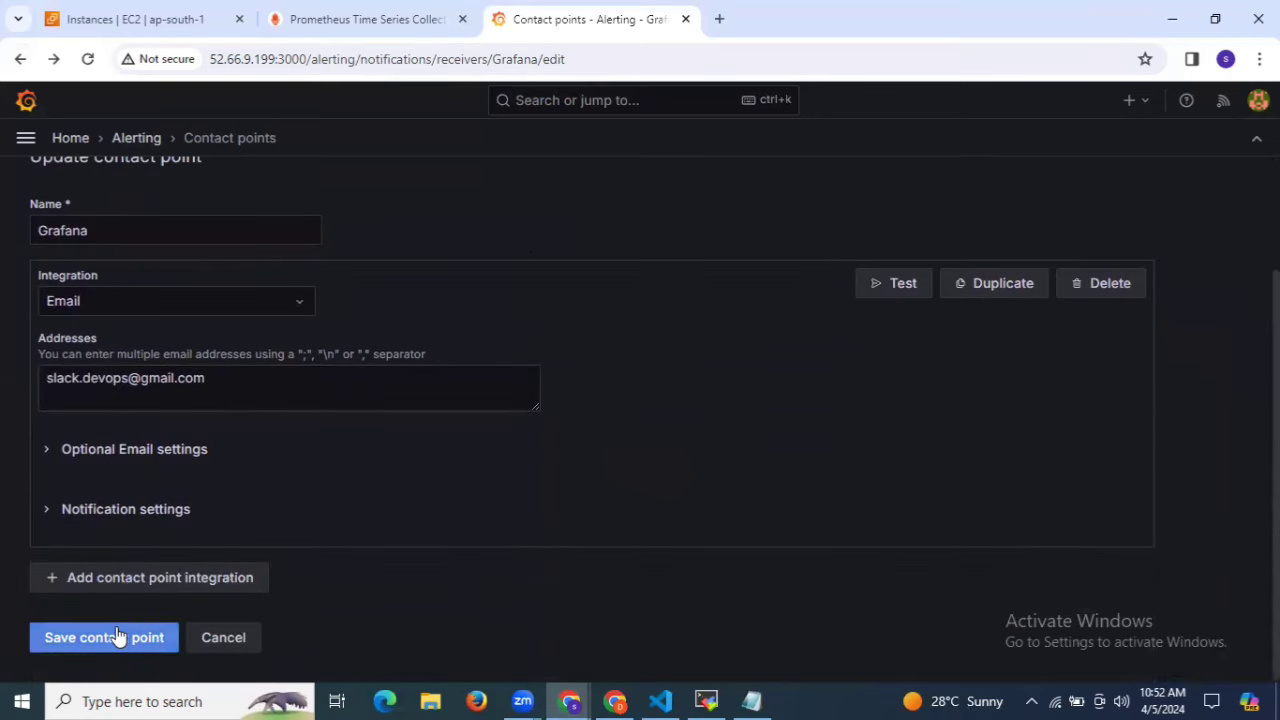
{"action": "left_click", "coordinate": [117, 636]}
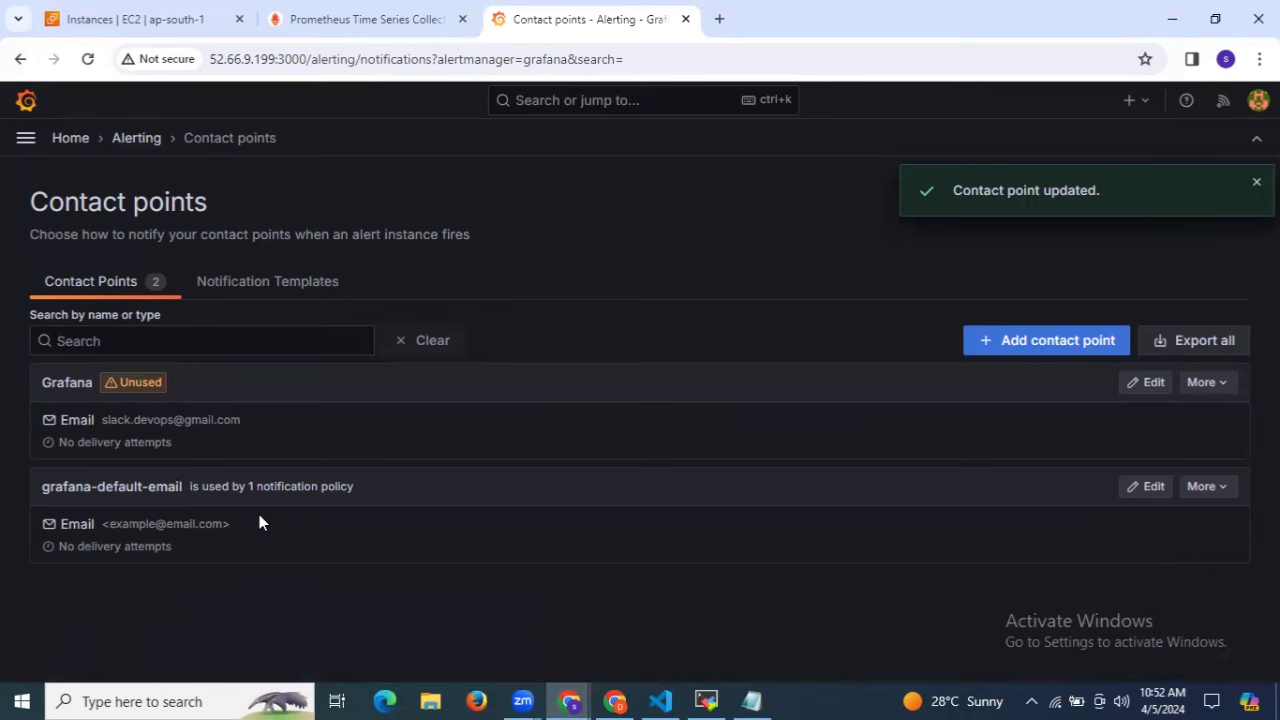
Peek at grafana-default-email's edit page, then mark the Step #7 alert rules heading in the notes
{"action": "left_click", "coordinate": [1147, 486]}
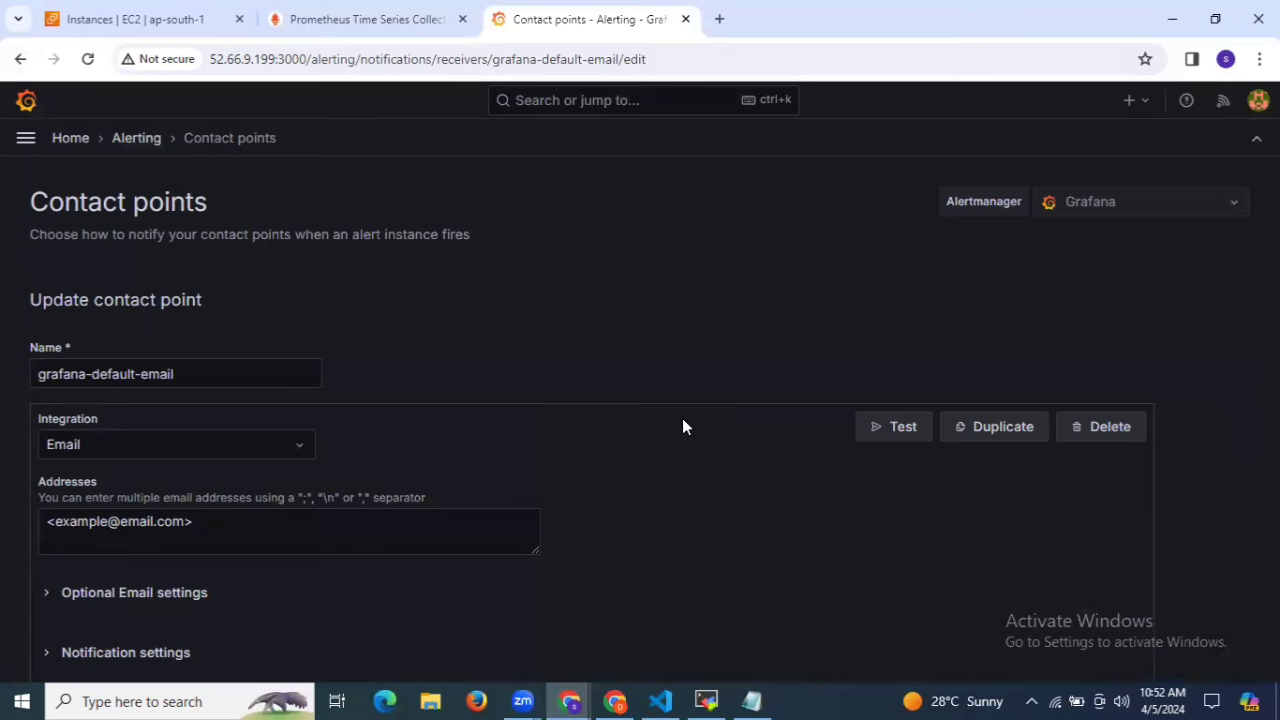
{"action": "left_click", "coordinate": [20, 60]}
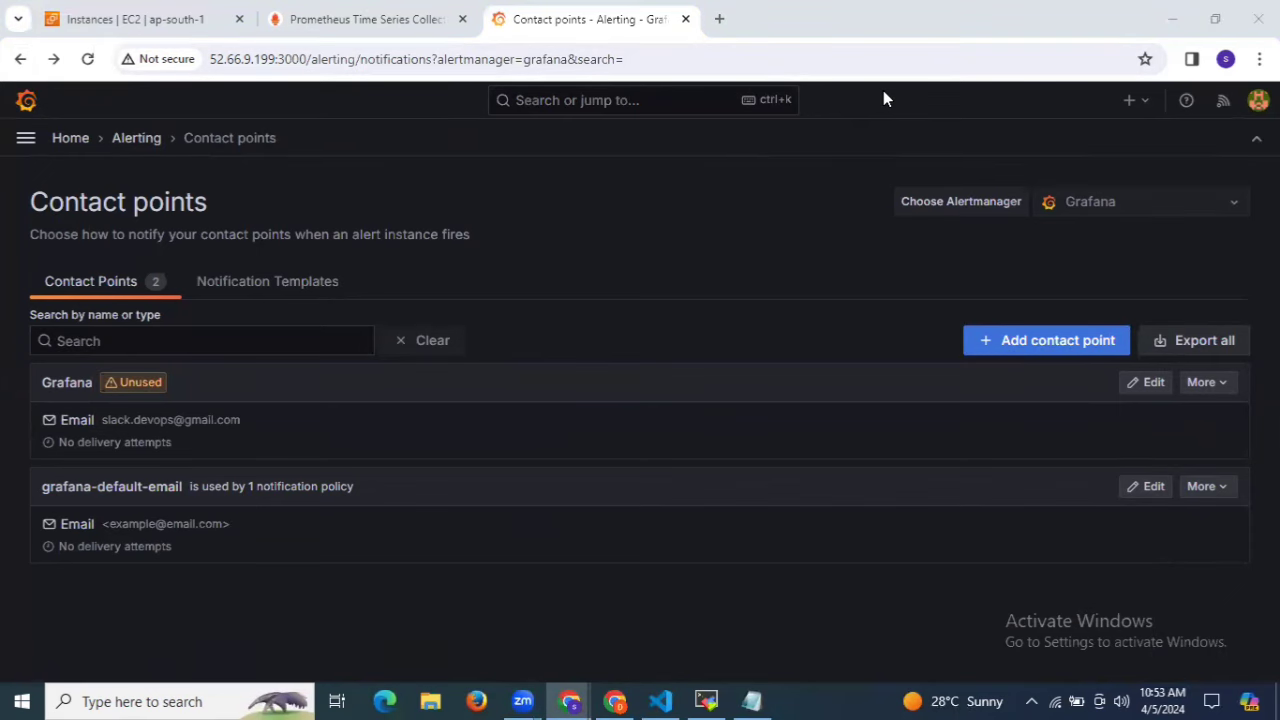
{"action": "left_click", "coordinate": [660, 701]}
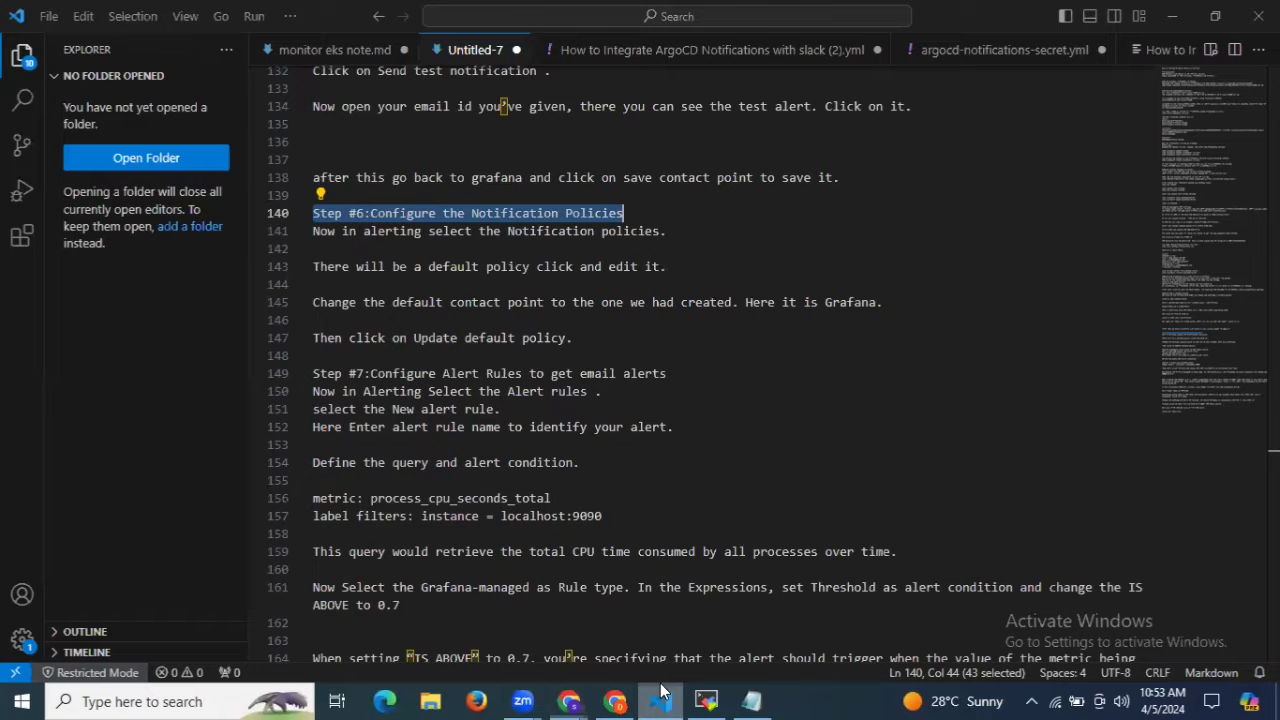
{"action": "left_click_drag", "start_coordinate": [362, 373], "coordinate": [676, 376]}
Open Notification policies, where the Default policy delivers to grafana-default-email, then check the notes
{"action": "left_click_drag", "start_coordinate": [364, 213], "coordinate": [655, 210]}
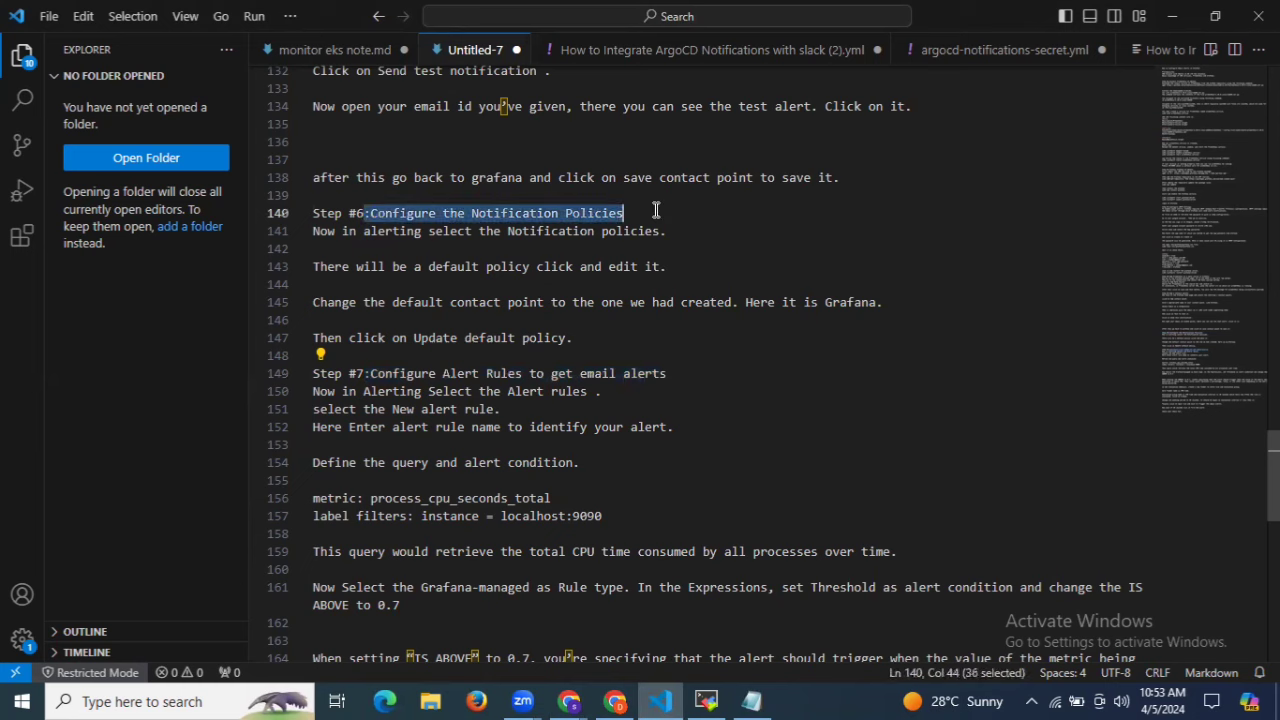
{"action": "left_click", "coordinate": [521, 623]}
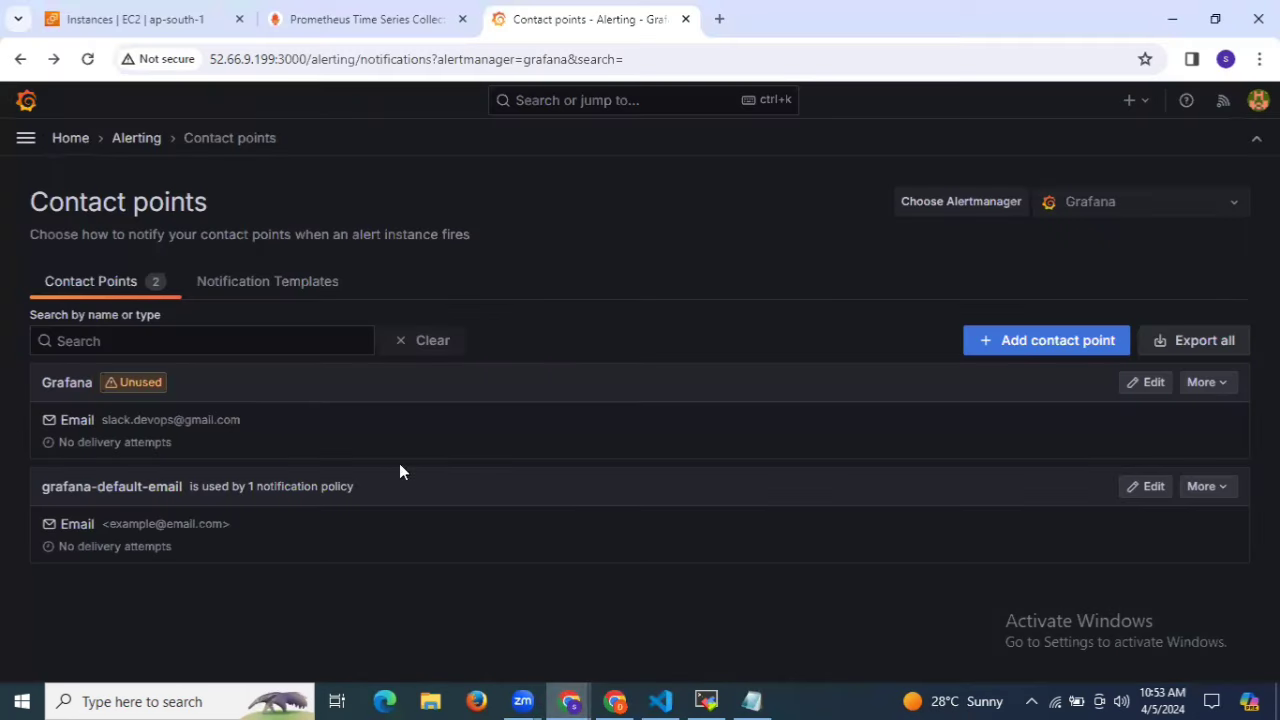
{"action": "left_click", "coordinate": [60, 139]}
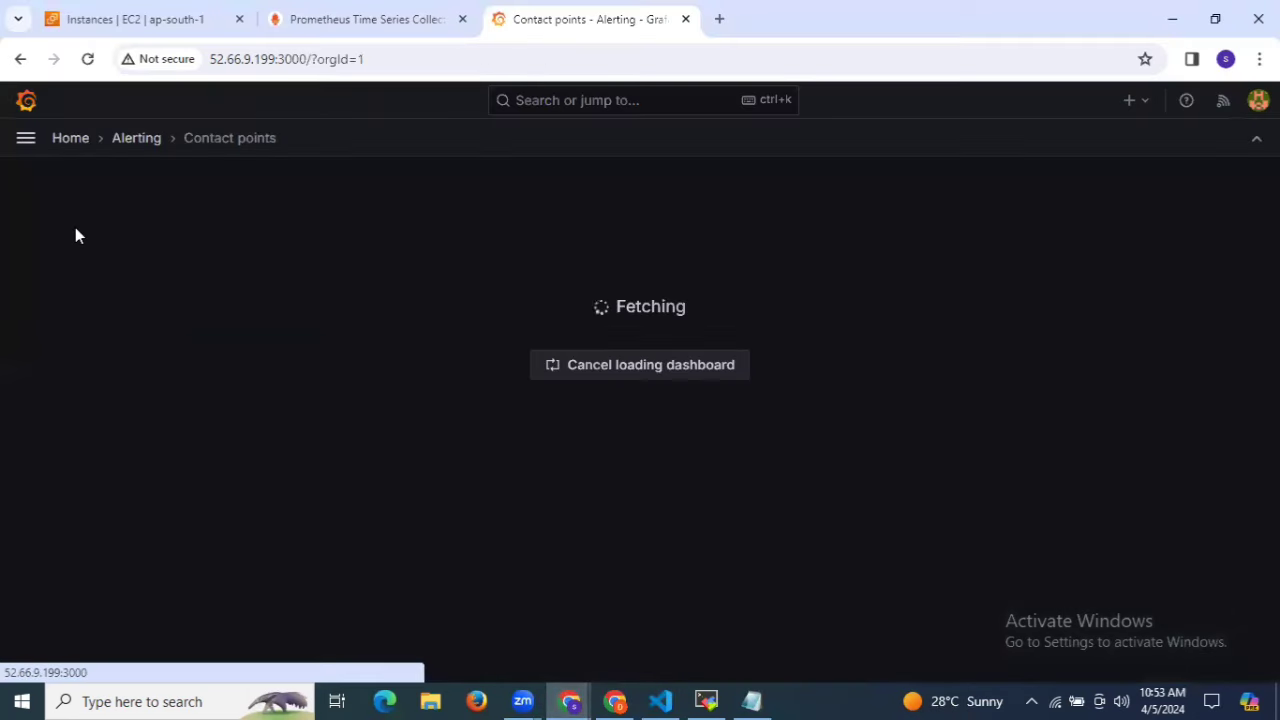
{"action": "left_click", "coordinate": [30, 138]}
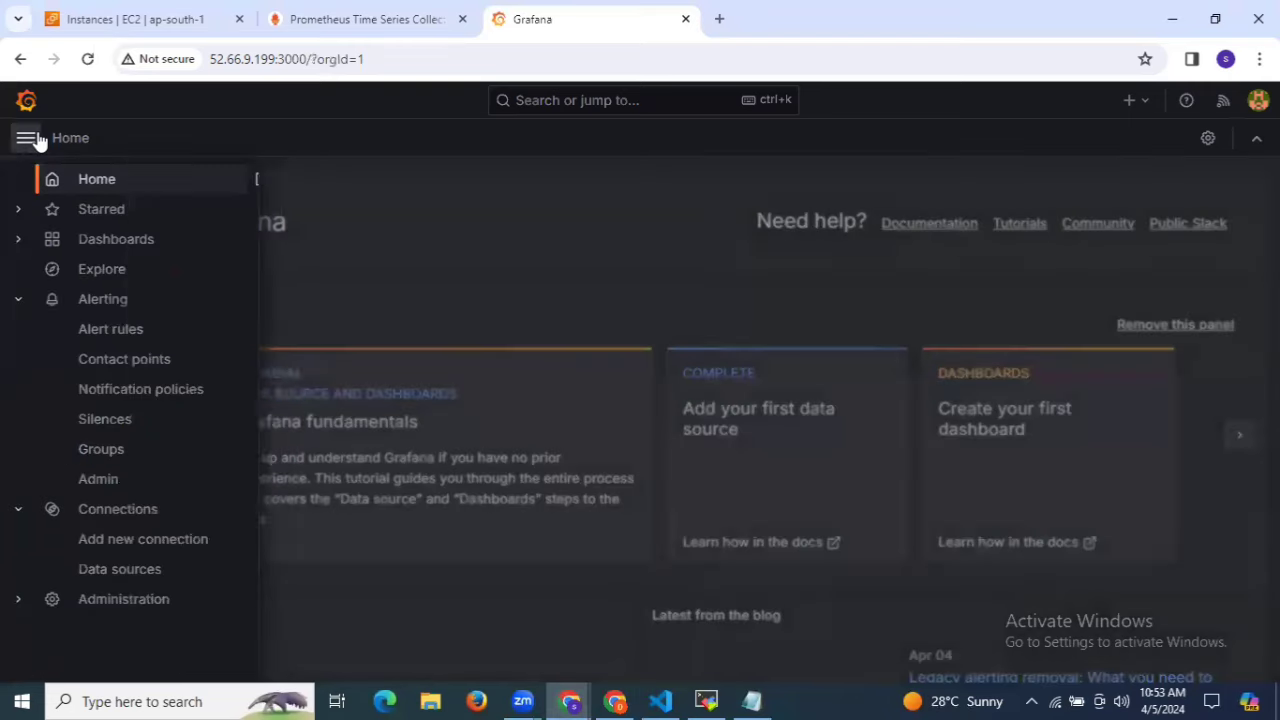
{"action": "left_click", "coordinate": [110, 394]}
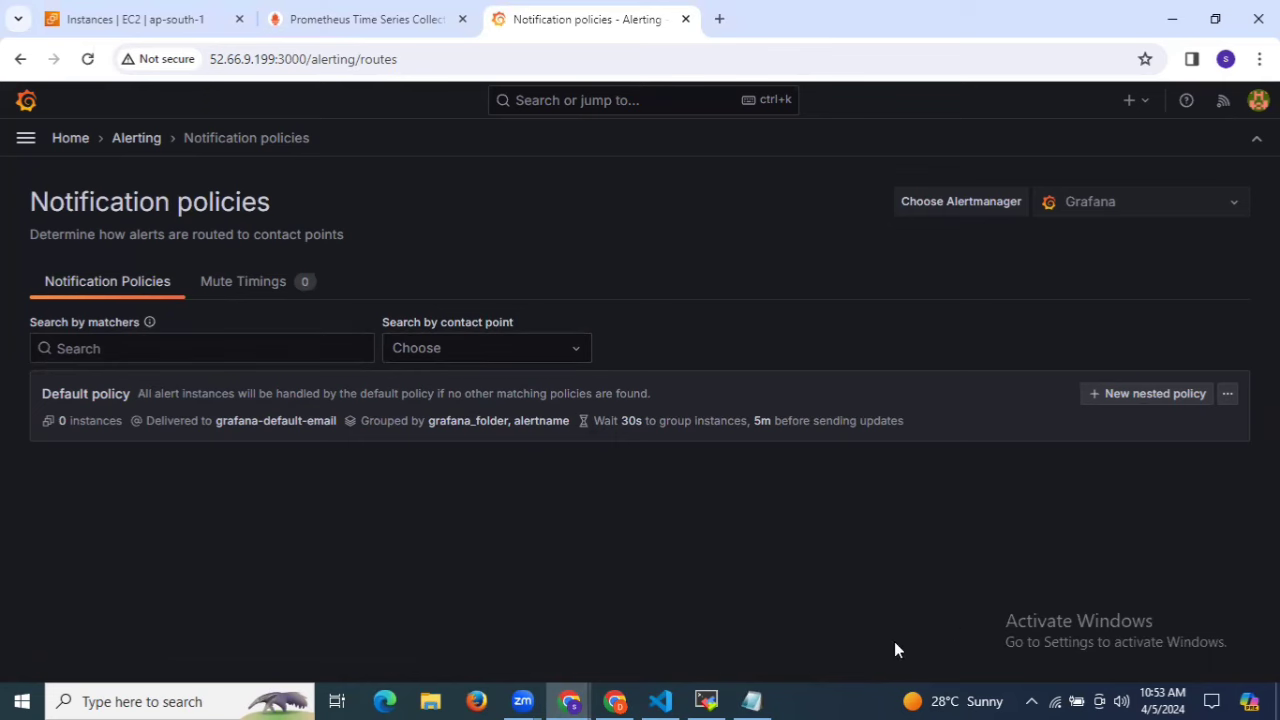
{"action": "left_click", "coordinate": [660, 701]}
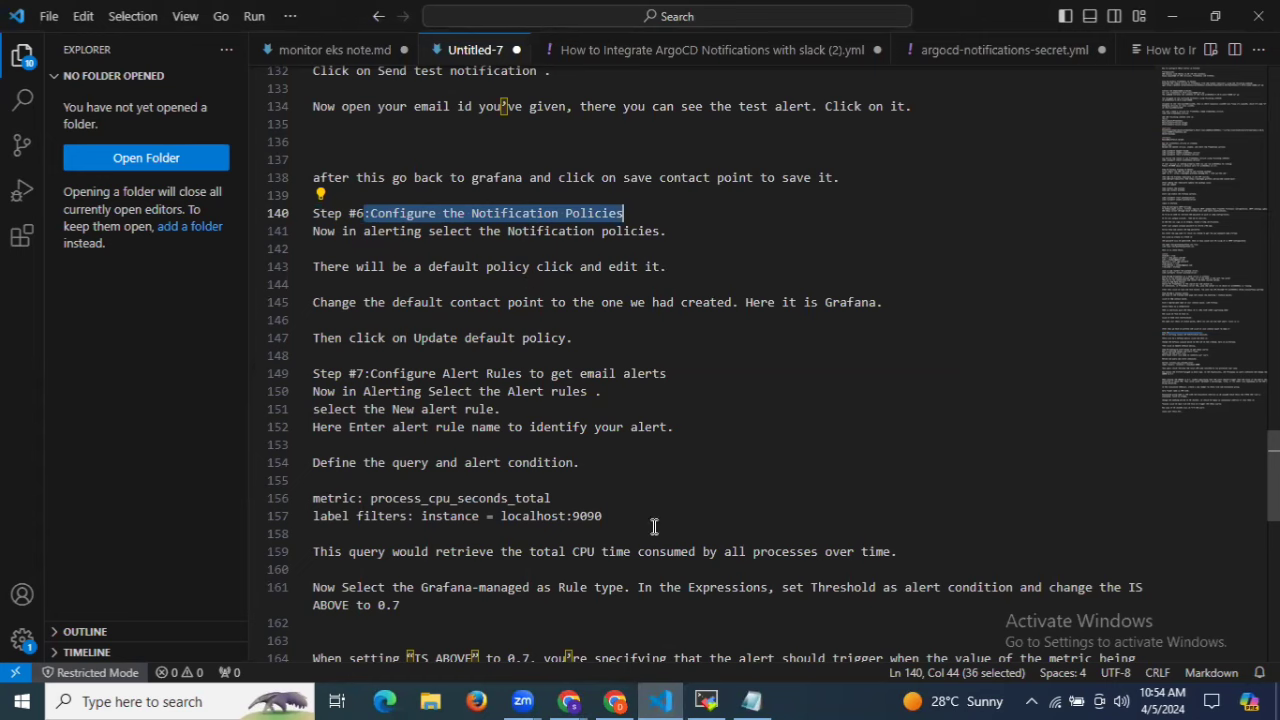
Filter the notification policies by the Grafana contact point, then clear the filter
{"action": "left_click", "coordinate": [520, 600]}
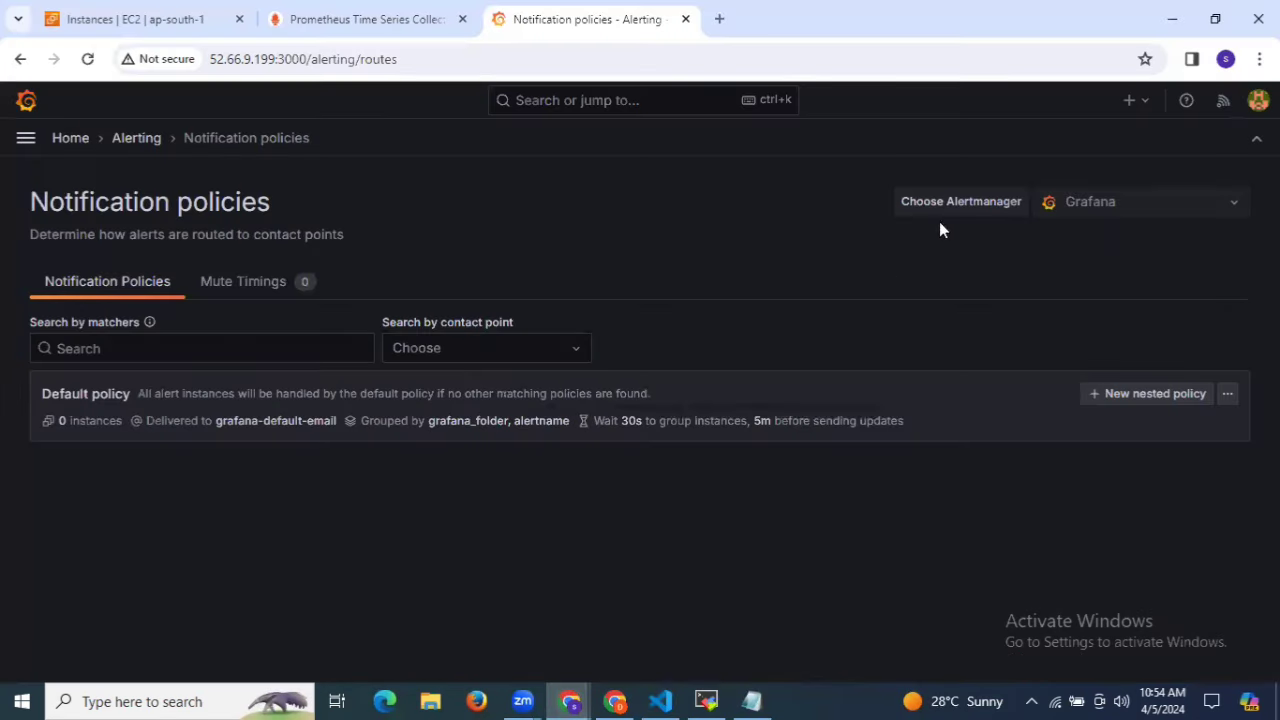
{"action": "left_click", "coordinate": [304, 341]}
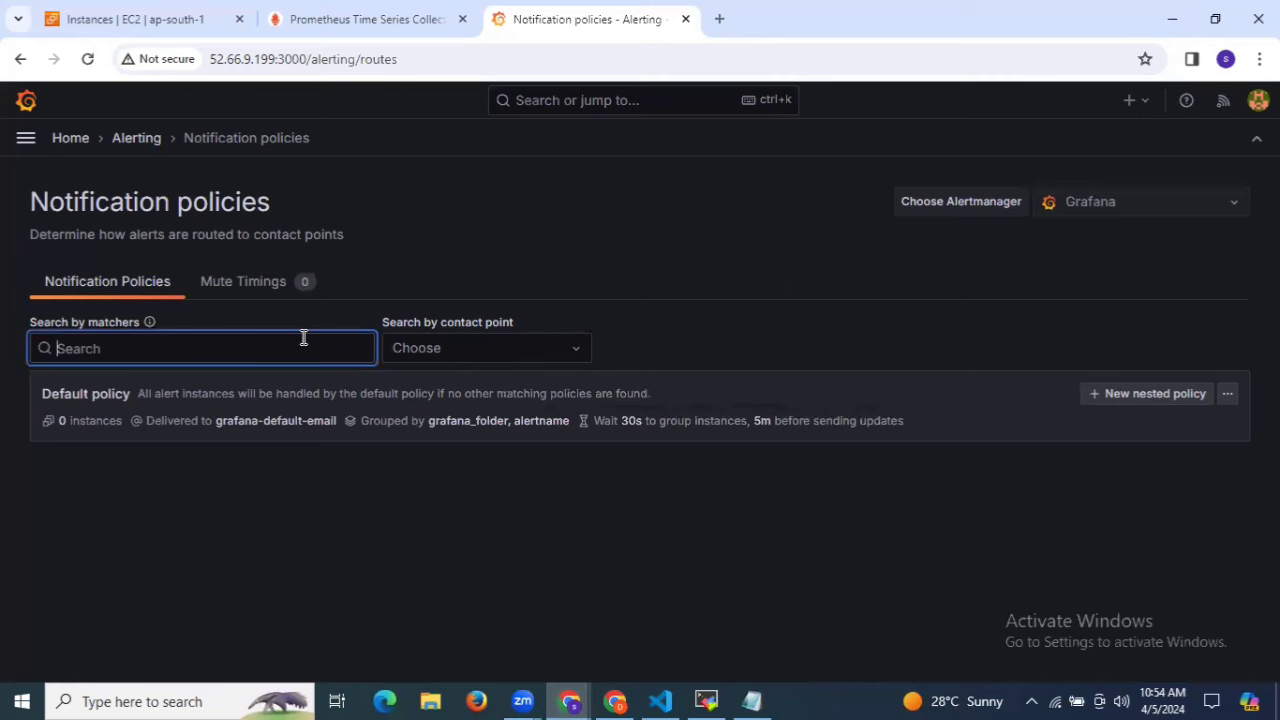
{"action": "left_click", "coordinate": [448, 348]}
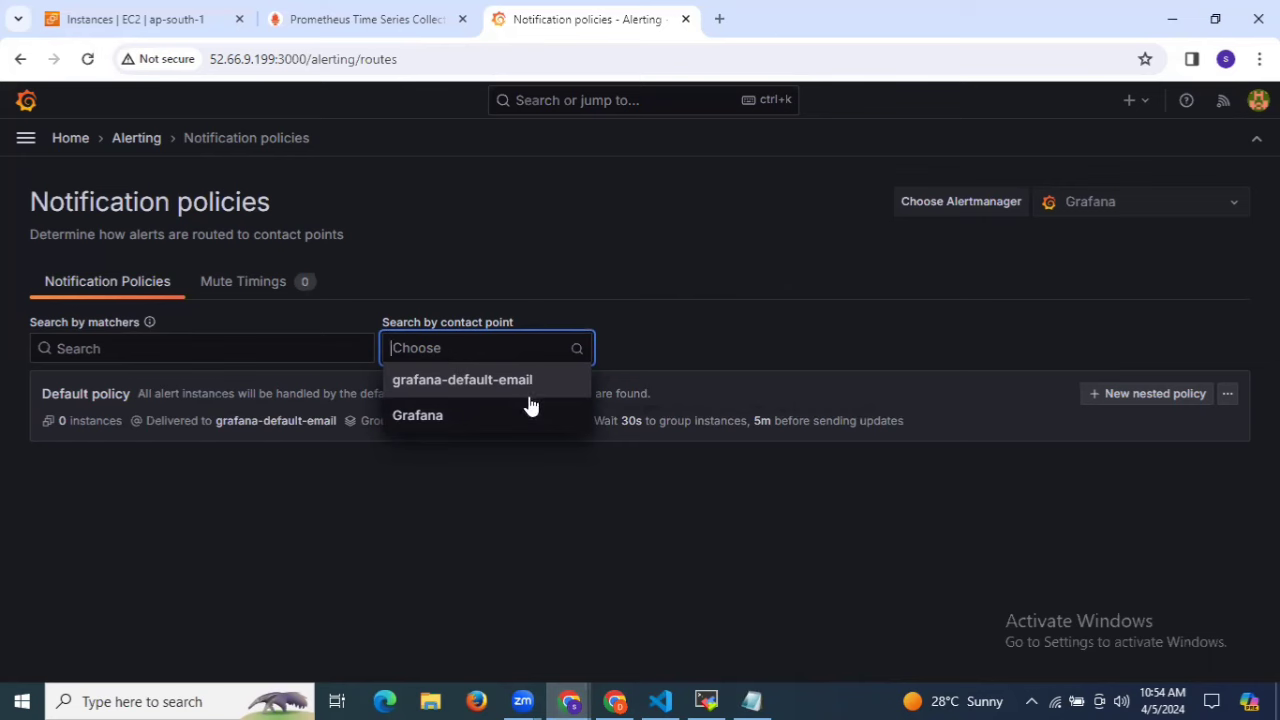
{"action": "left_click", "coordinate": [492, 415]}
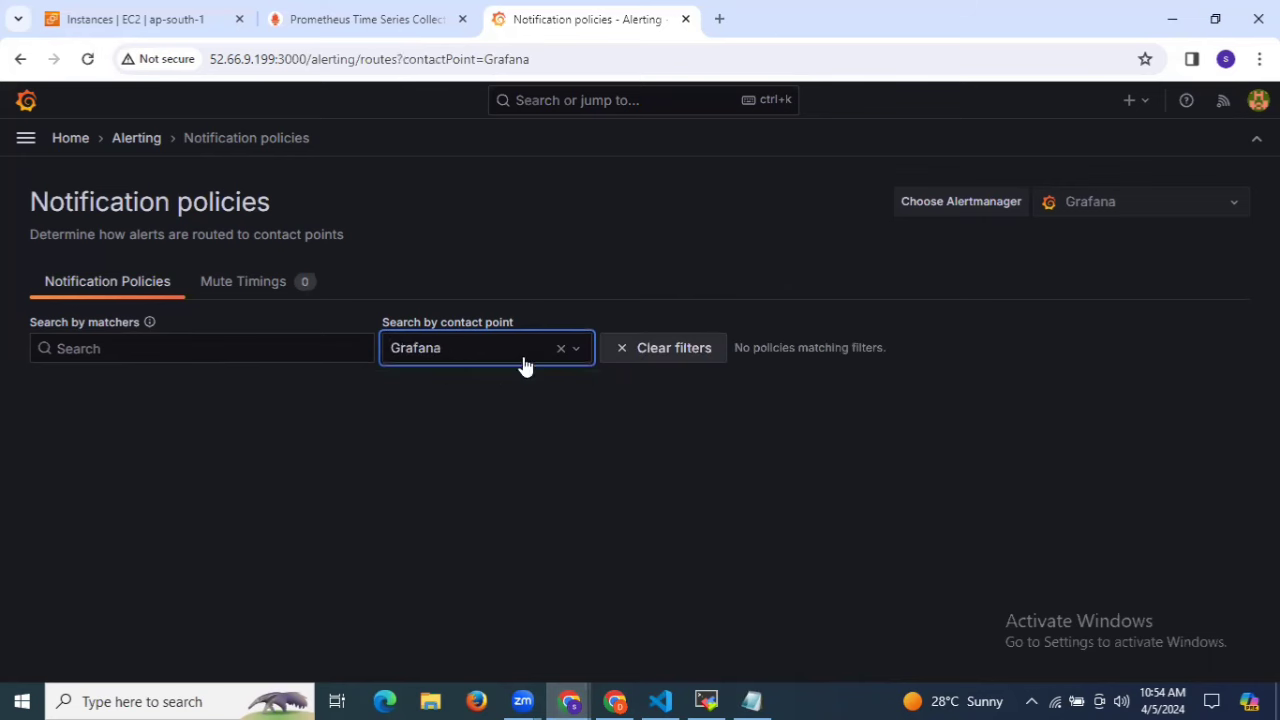
{"action": "left_click", "coordinate": [560, 349]}
Change the Default policy's contact point to Grafana, update it, then return to Home
{"action": "left_click", "coordinate": [1230, 394]}
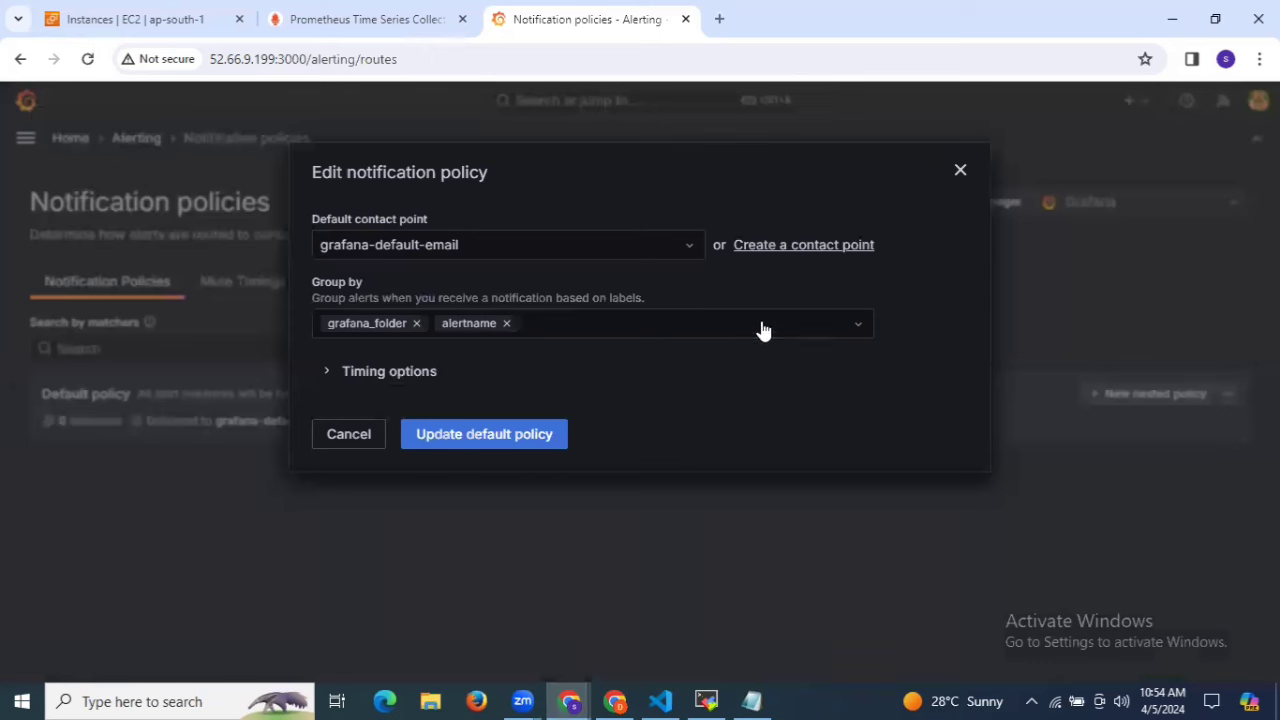
{"action": "left_click", "coordinate": [689, 252]}
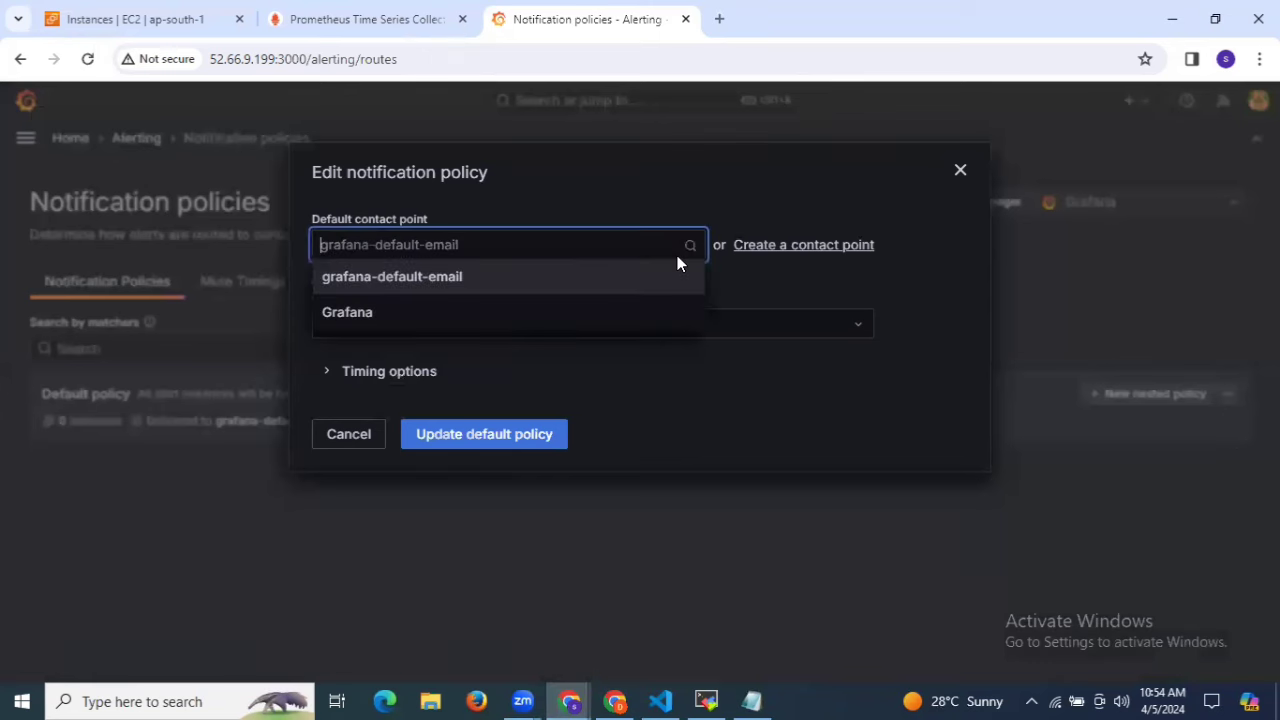
{"action": "left_click", "coordinate": [454, 310]}
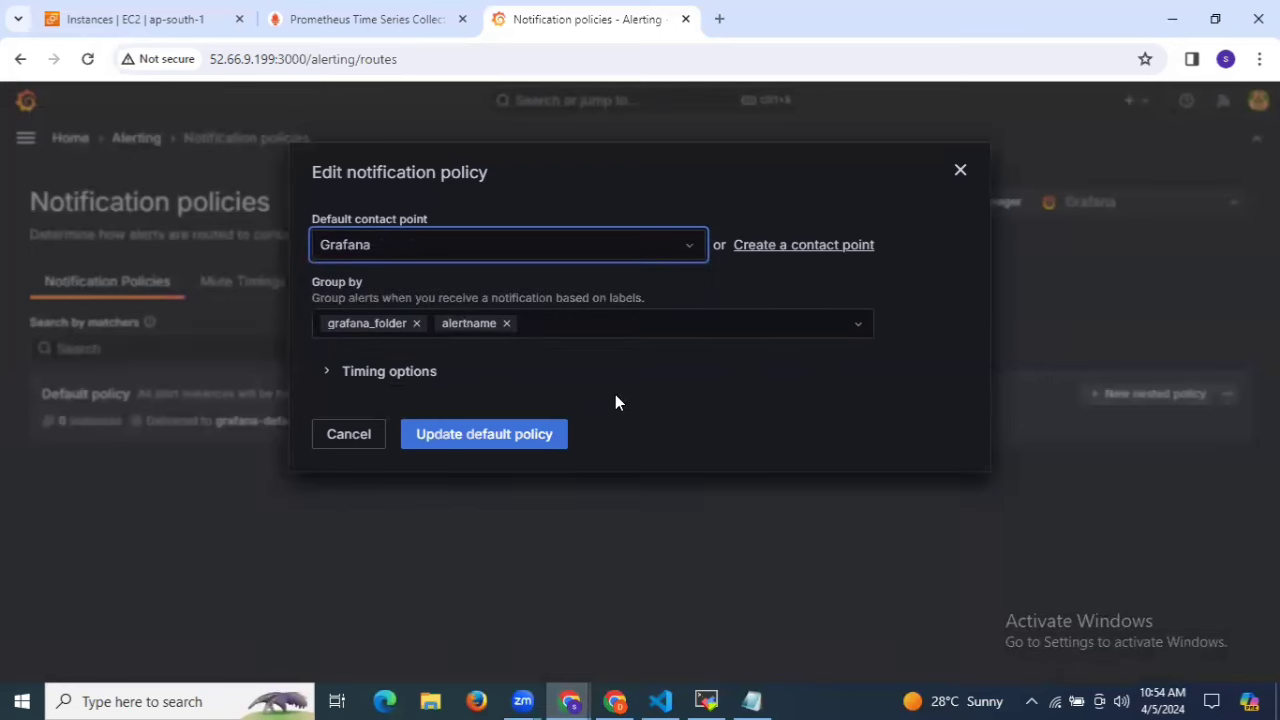
{"action": "left_click", "coordinate": [520, 435]}
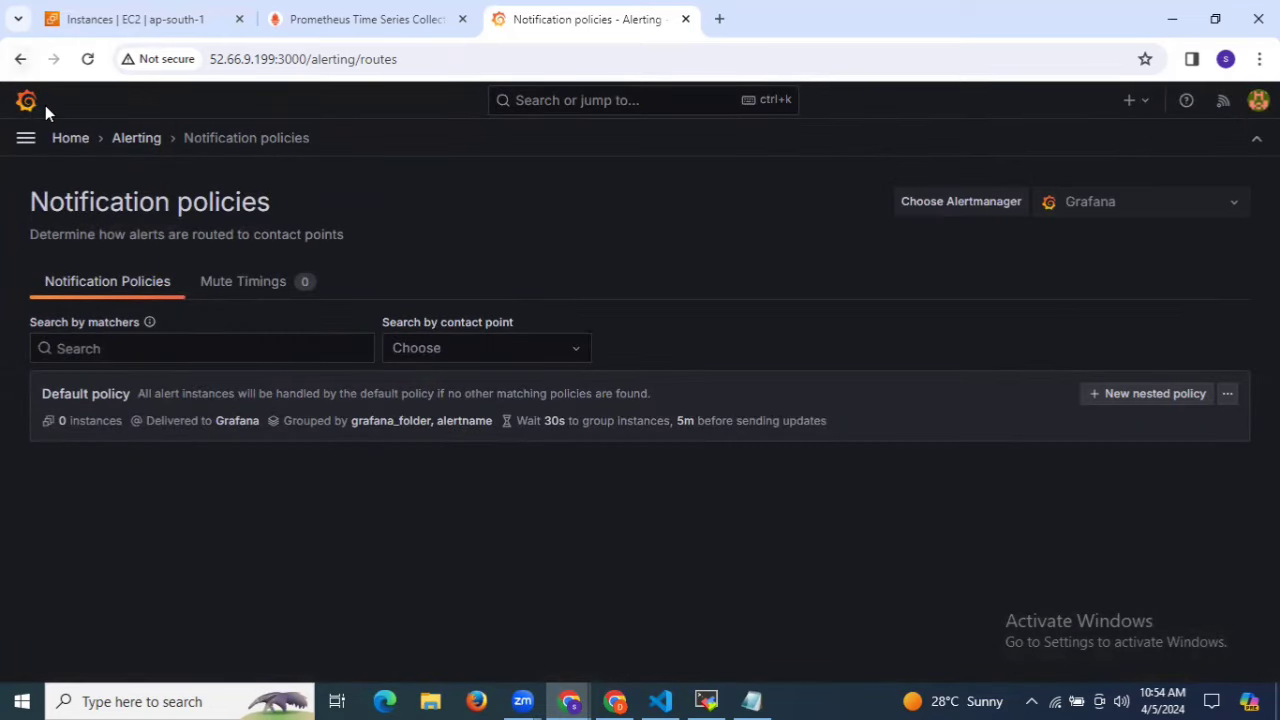
{"action": "left_click", "coordinate": [66, 138]}
{"action": "left_click", "coordinate": [25, 138]}
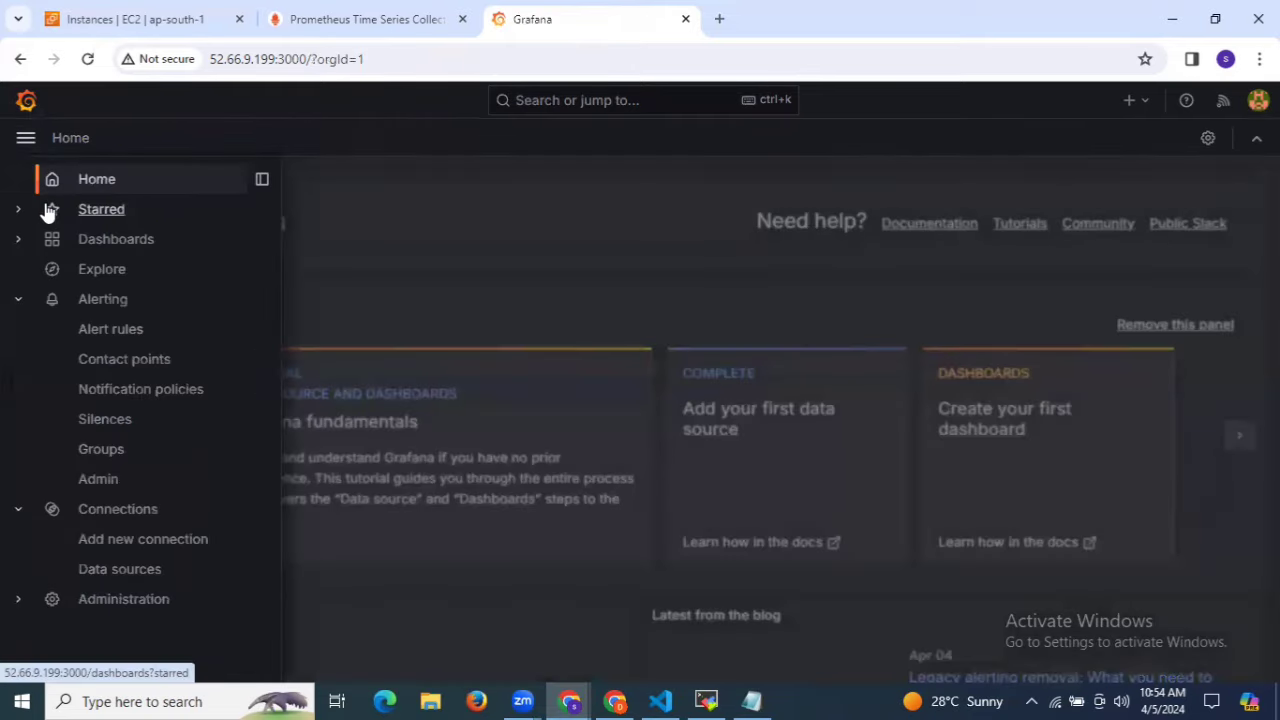
{"action": "left_click", "coordinate": [97, 335]}
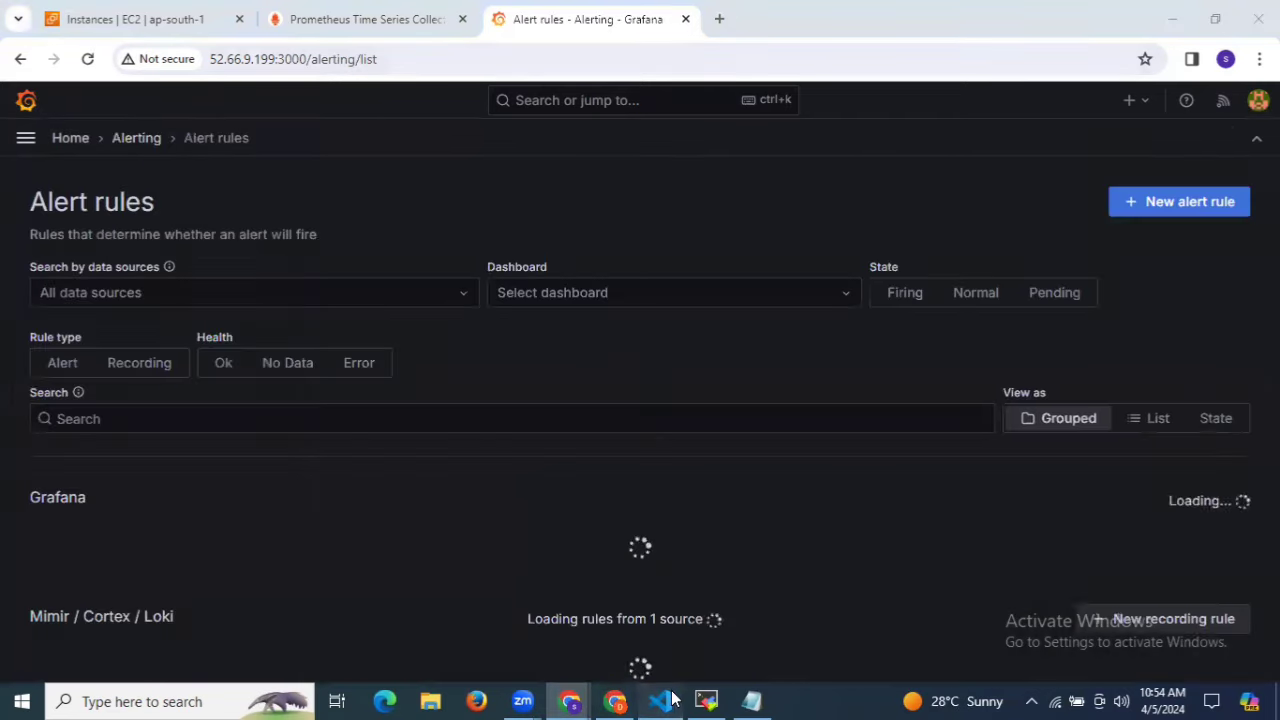
{"action": "left_click", "coordinate": [661, 701]}
{"action": "left_click", "coordinate": [371, 373]}
{"action": "left_click_drag", "start_coordinate": [425, 376], "coordinate": [684, 378]}
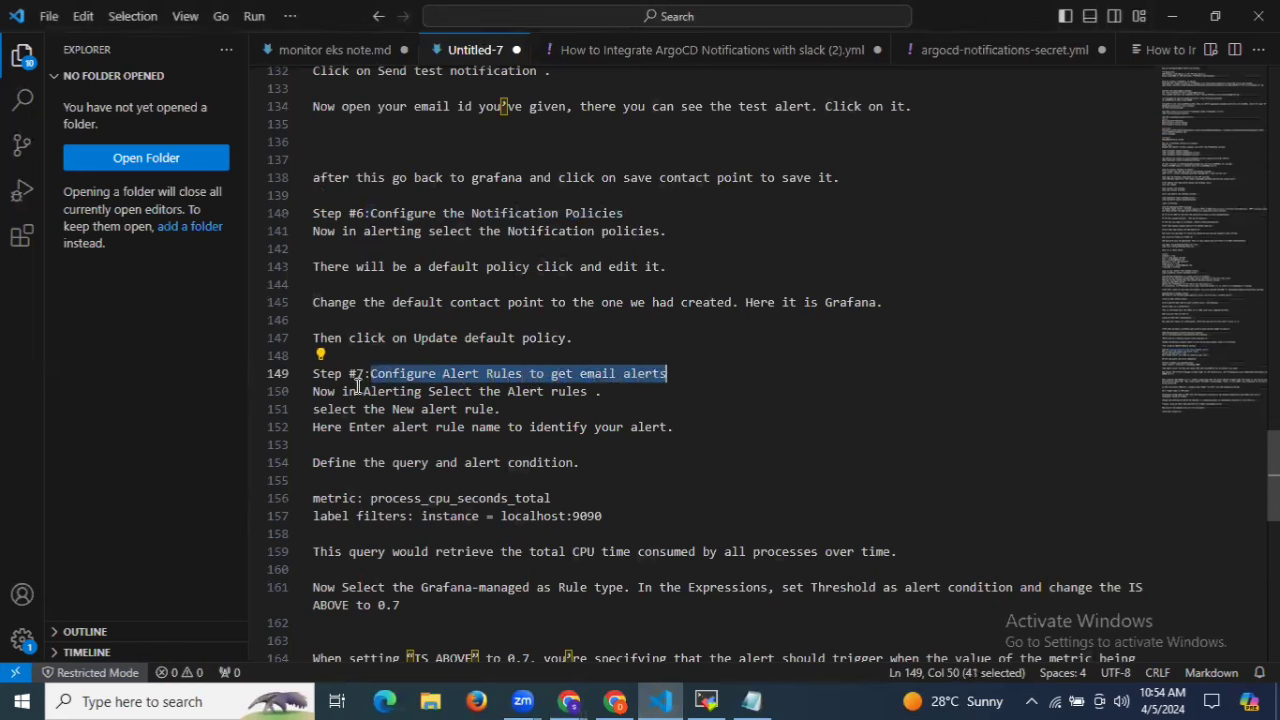
{"action": "left_click_drag", "start_coordinate": [342, 391], "coordinate": [568, 397]}
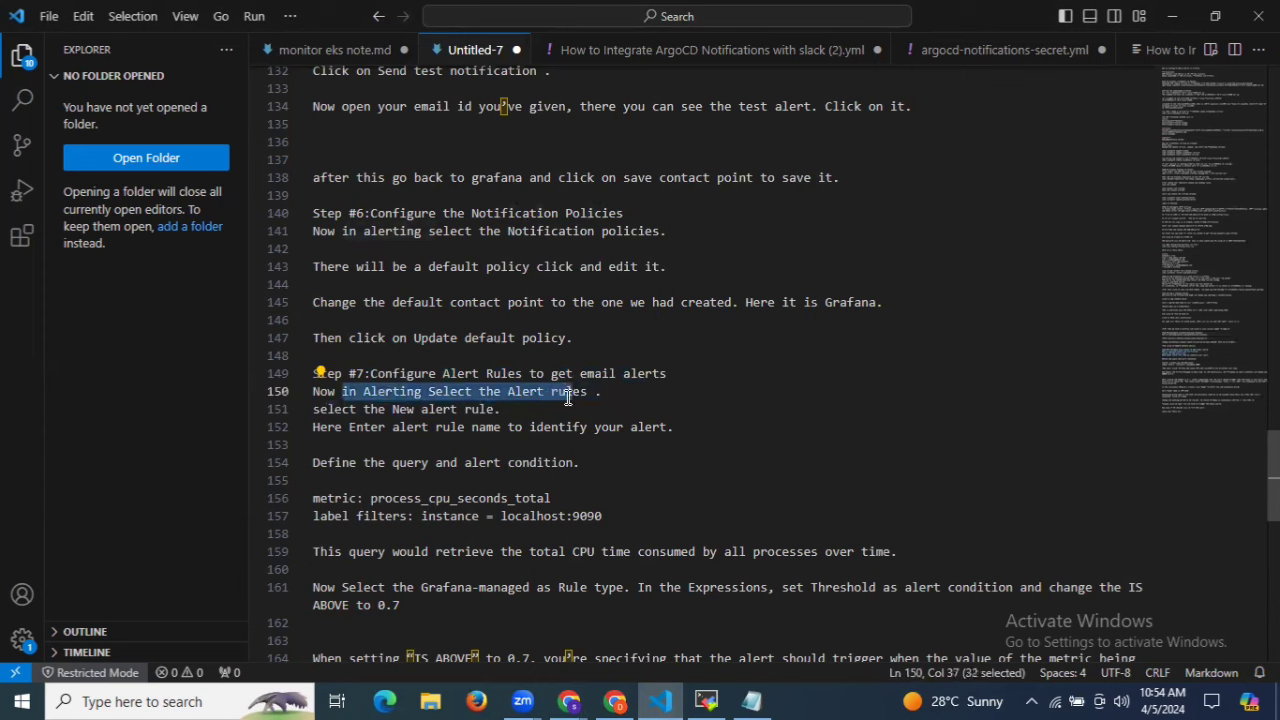
{"action": "left_click_drag", "start_coordinate": [392, 409], "coordinate": [500, 410]}
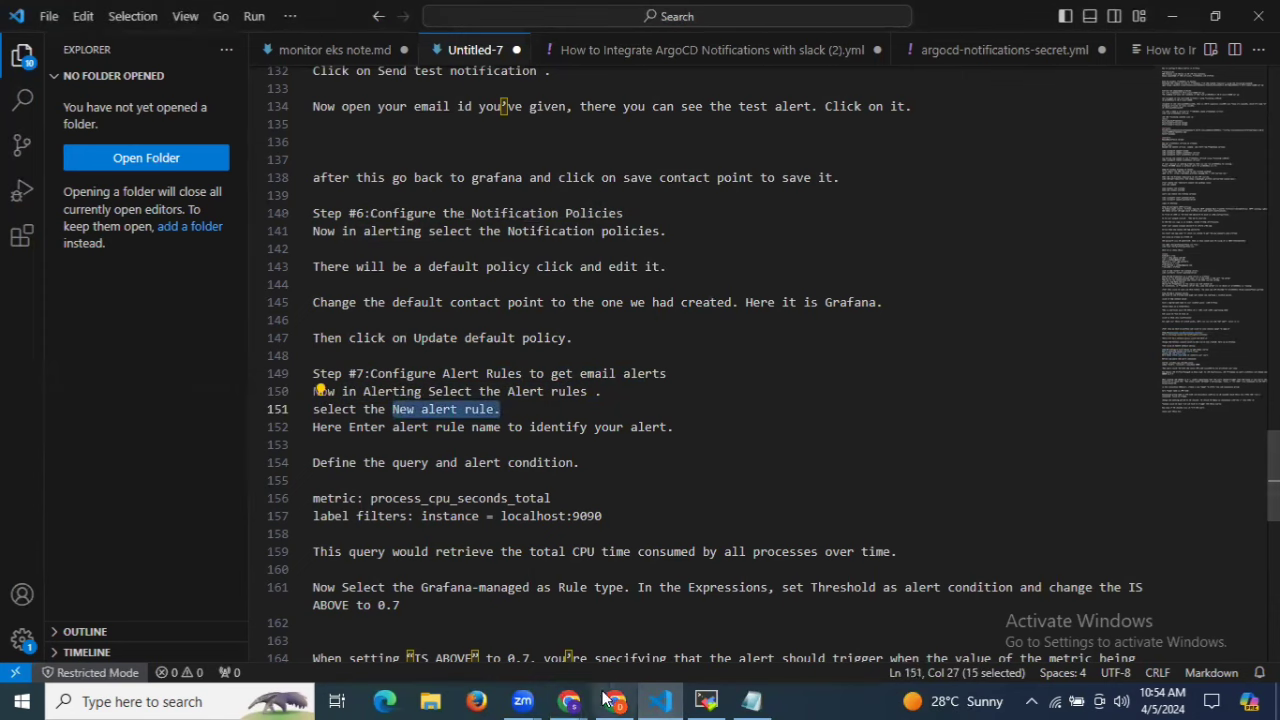
{"action": "mouse_move", "coordinate": [612, 699]}
{"action": "left_click", "coordinate": [519, 624]}
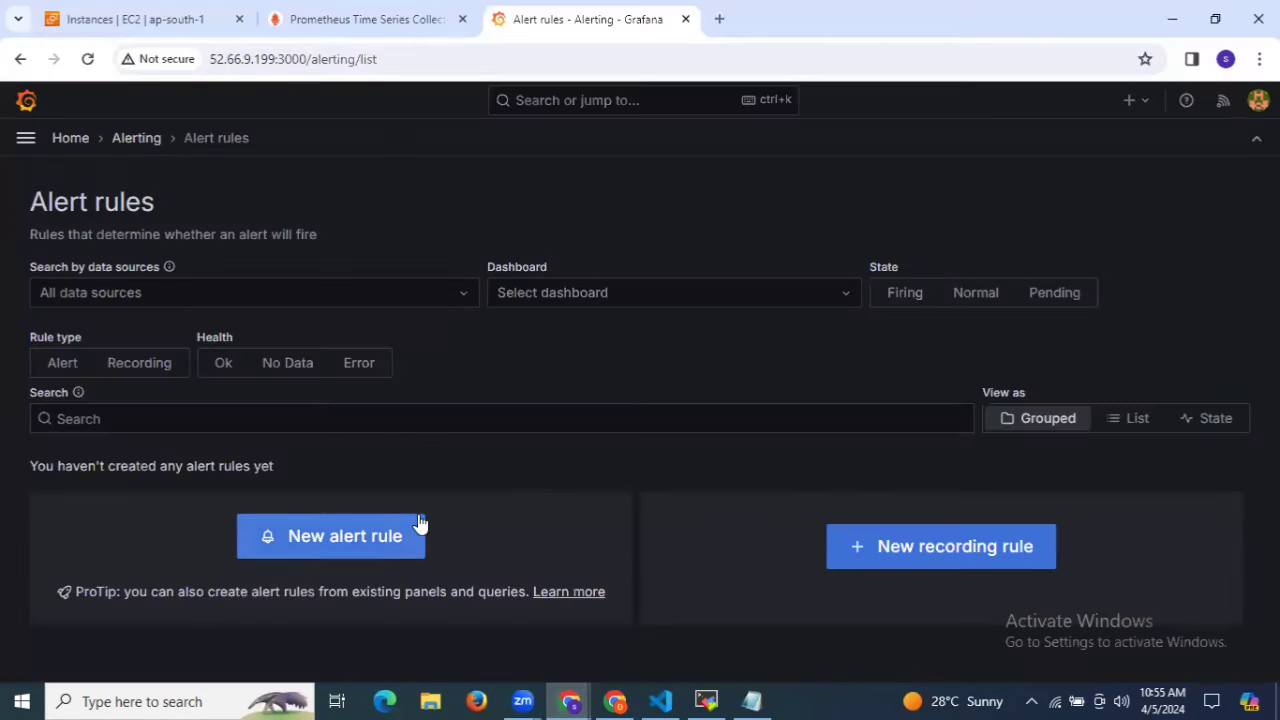
Create a new alert rule and name it Grafana
{"action": "left_click", "coordinate": [349, 540]}
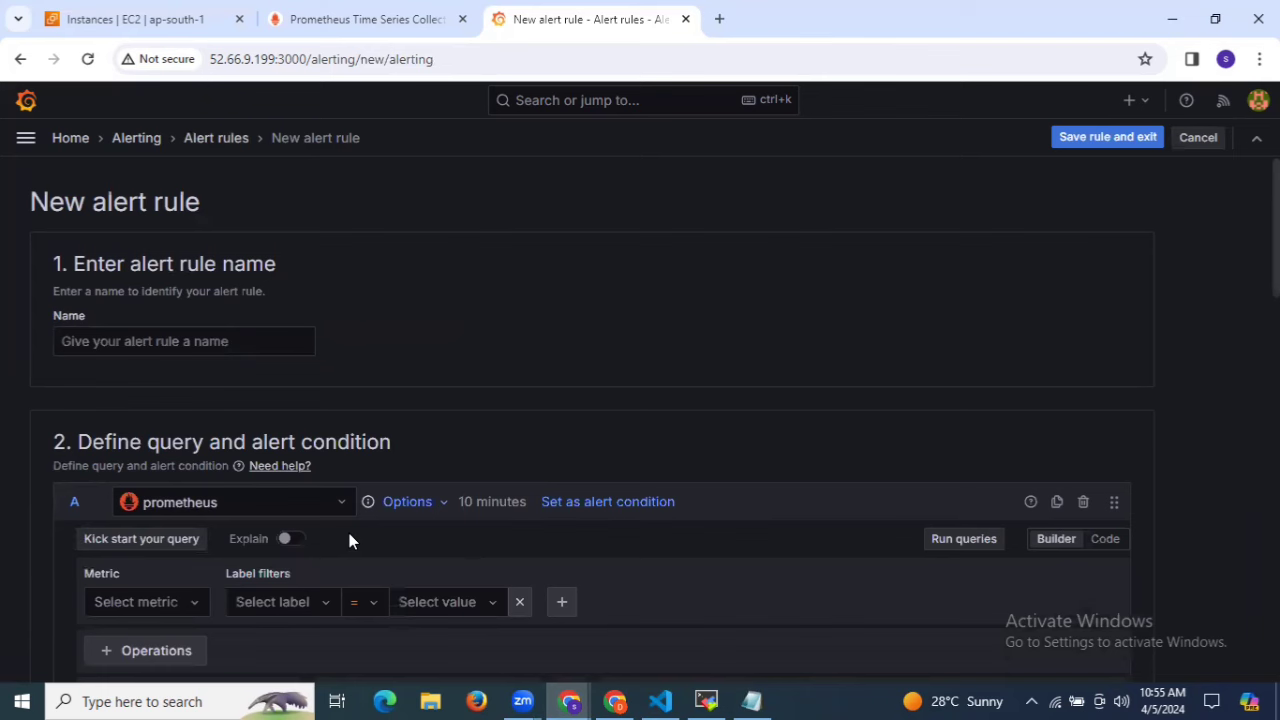
{"action": "left_click", "coordinate": [262, 342]}
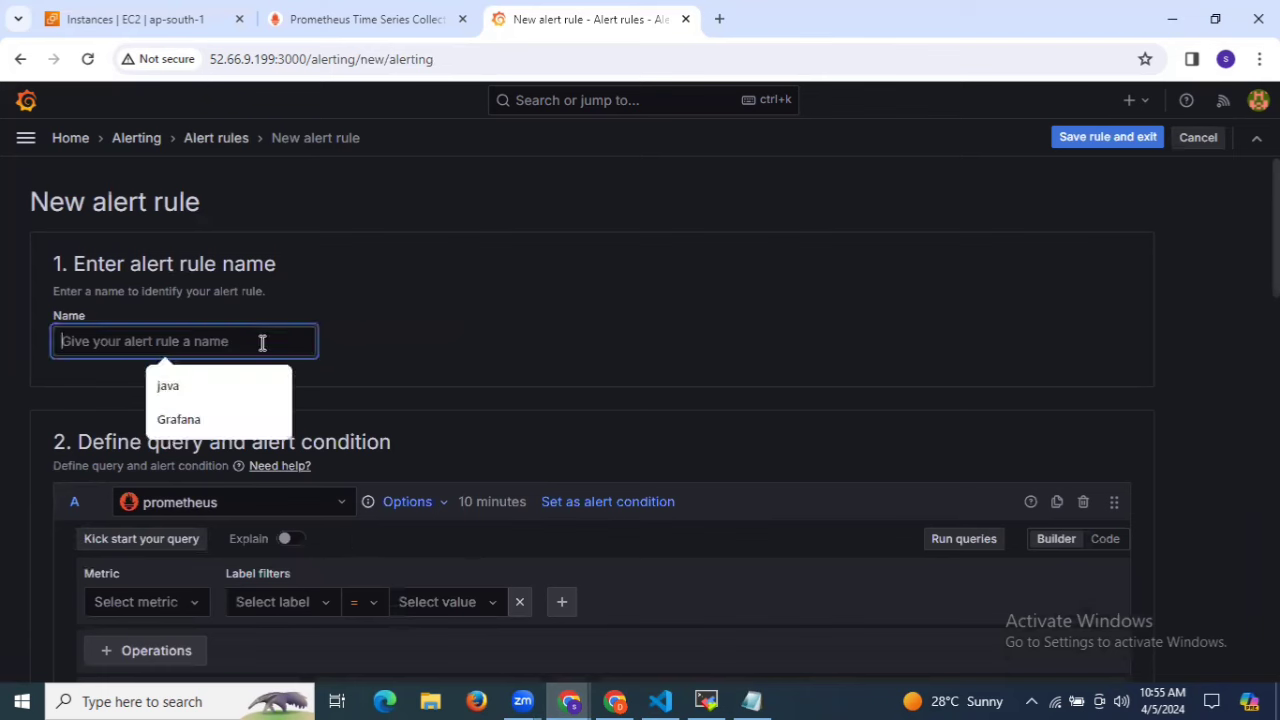
{"action": "left_click", "coordinate": [176, 421]}
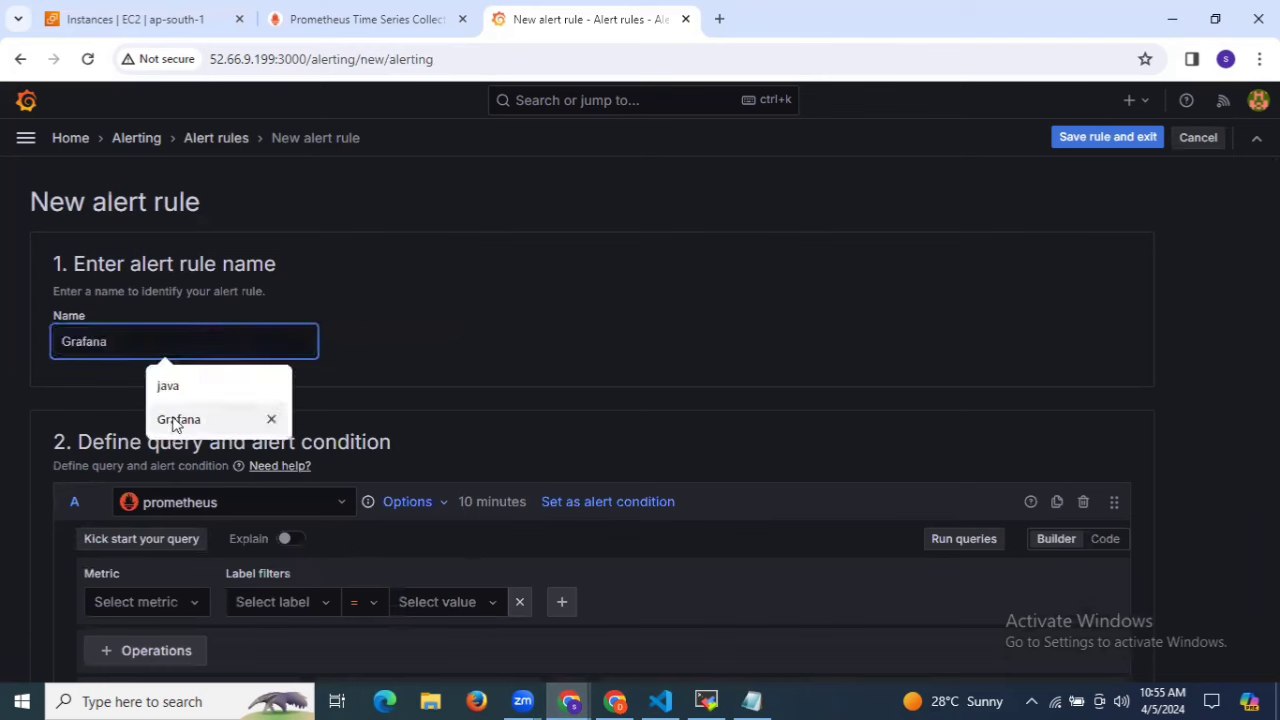
{"action": "left_click", "coordinate": [174, 421]}
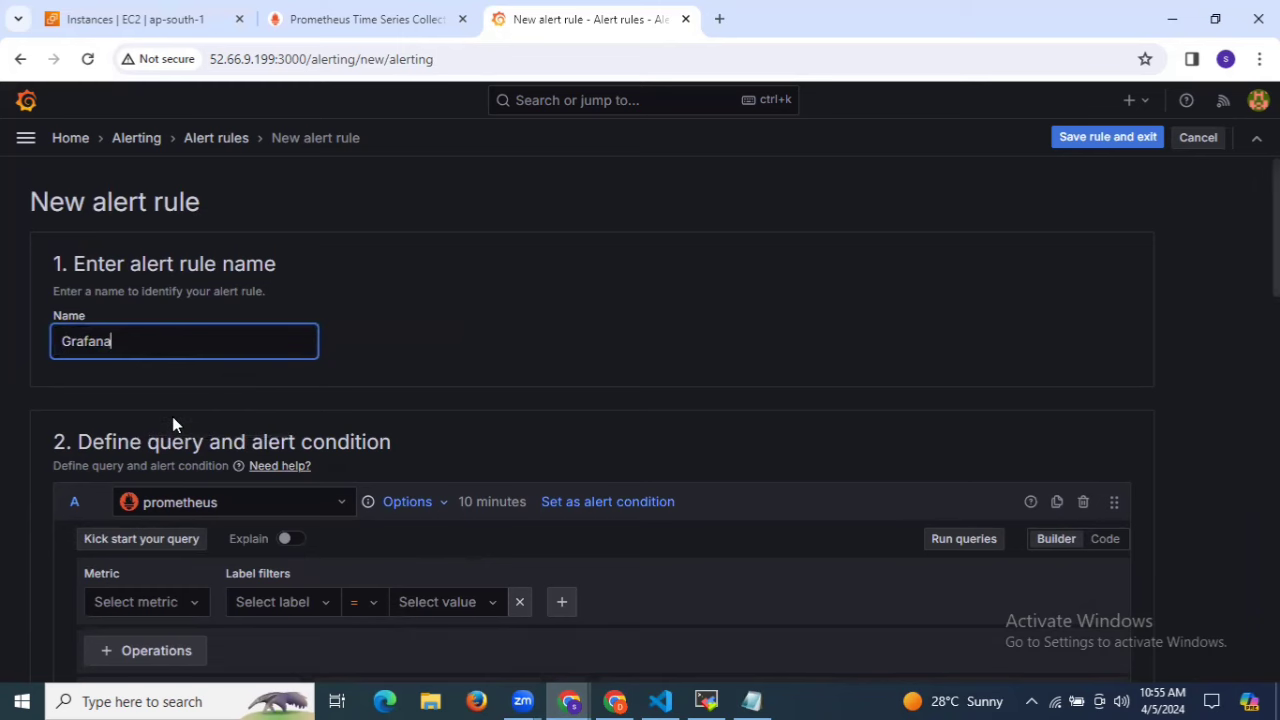
{"action": "scroll", "coordinate": [467, 407], "scroll_direction": "down", "scroll_amount": 2}
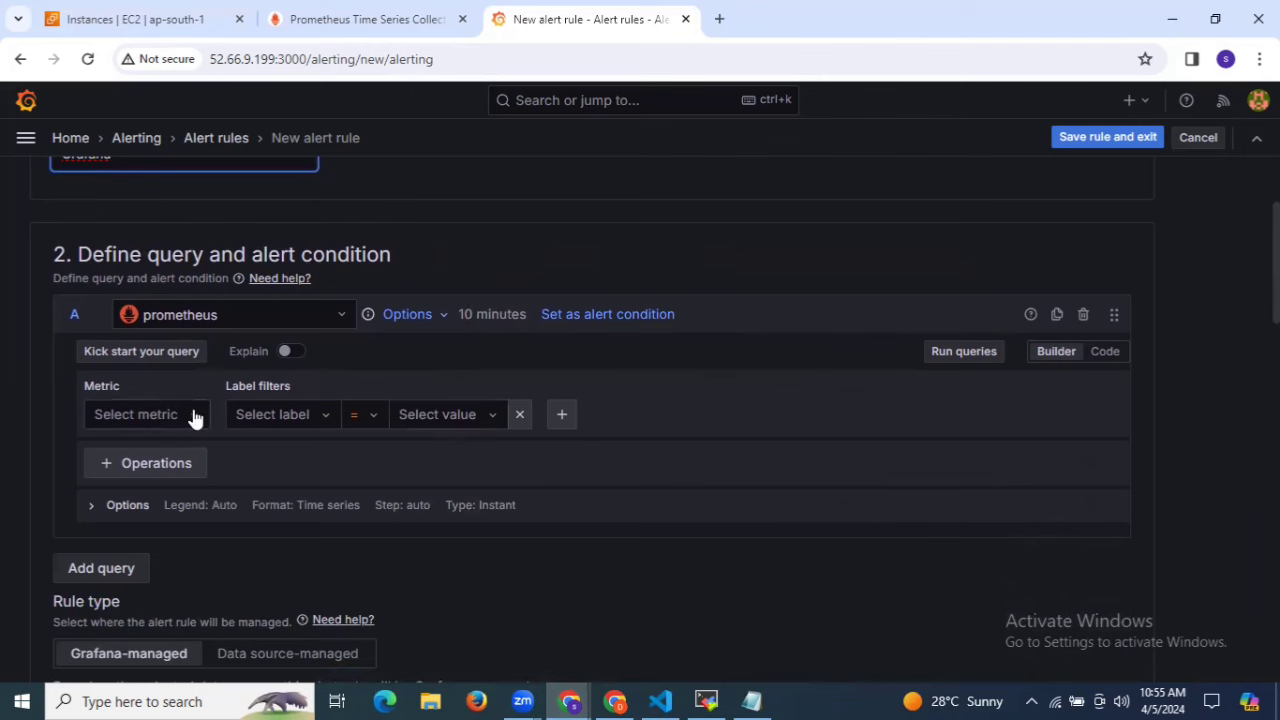
In the VS Code notes, select the metric name process_cpu_seconds_total
{"action": "left_click", "coordinate": [660, 701]}
{"action": "scroll", "coordinate": [635, 528], "scroll_direction": "down", "scroll_amount": 2}
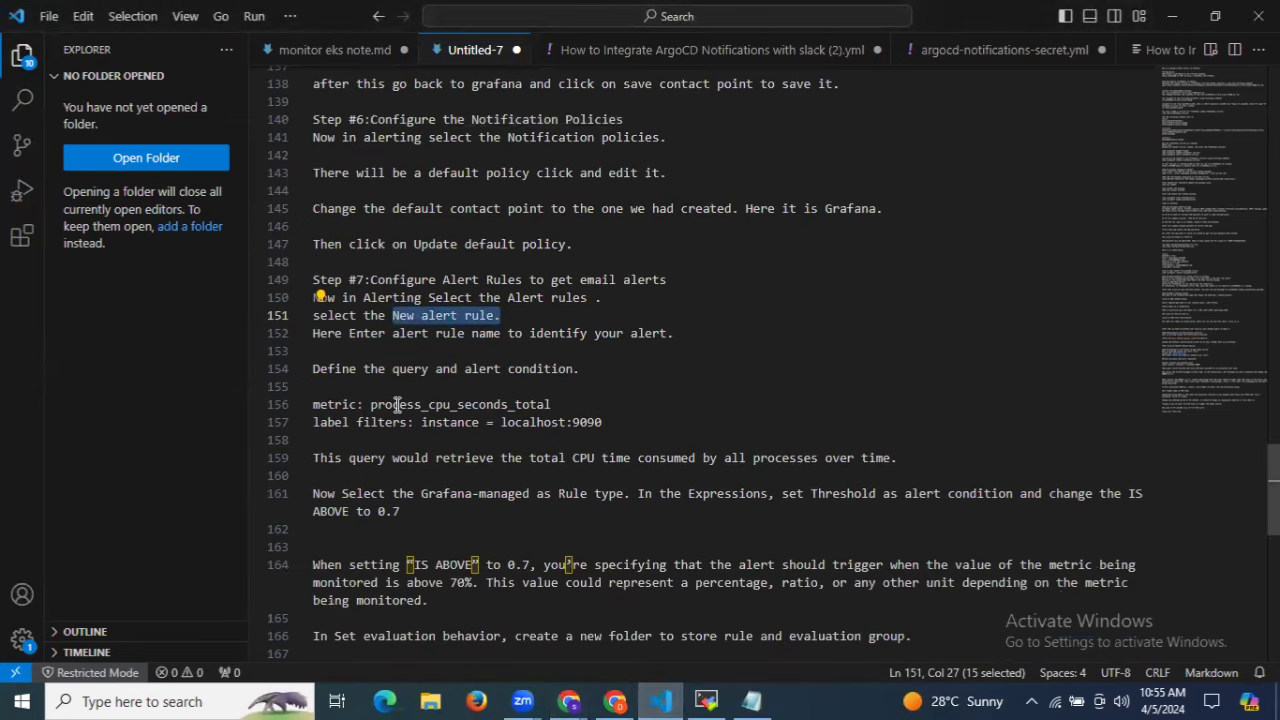
{"action": "left_click_drag", "start_coordinate": [371, 404], "coordinate": [587, 409]}
{"action": "key", "text": "ctrl+c"}
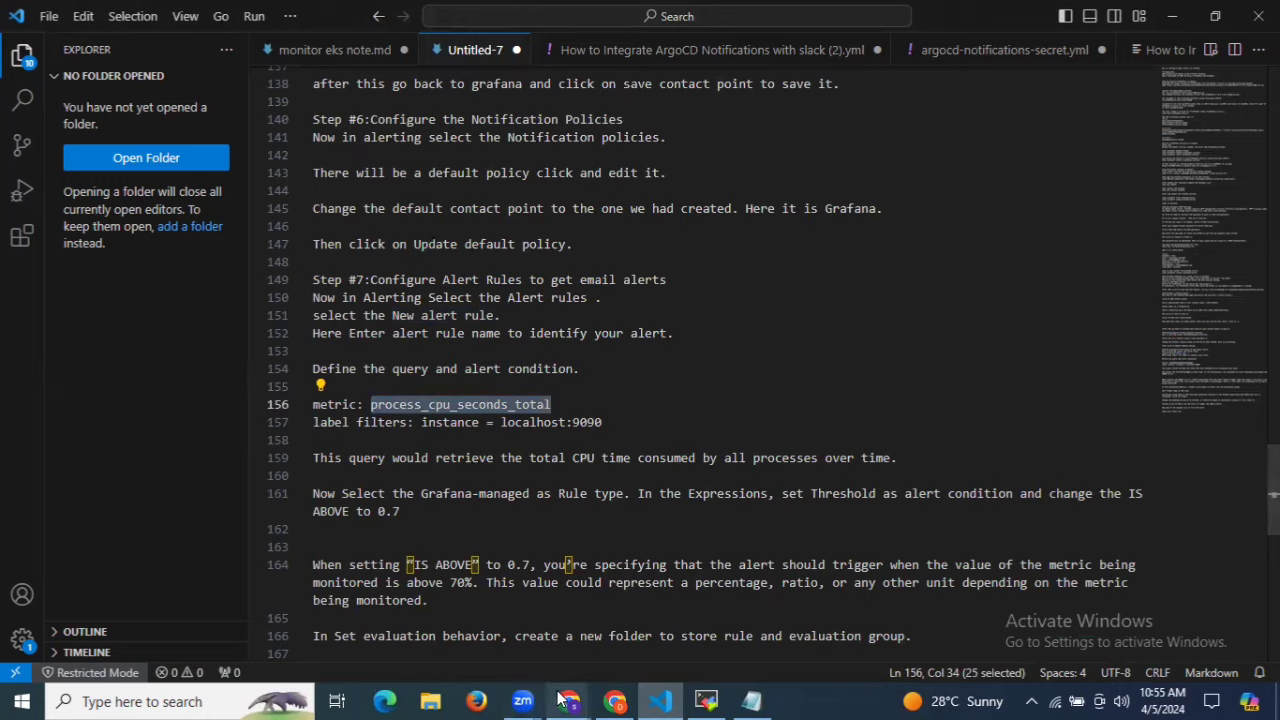
Query process_cpu_seconds_total with the label filter instance = localhost:9090
{"action": "mouse_move", "coordinate": [569, 701]}
{"action": "left_click", "coordinate": [478, 608]}
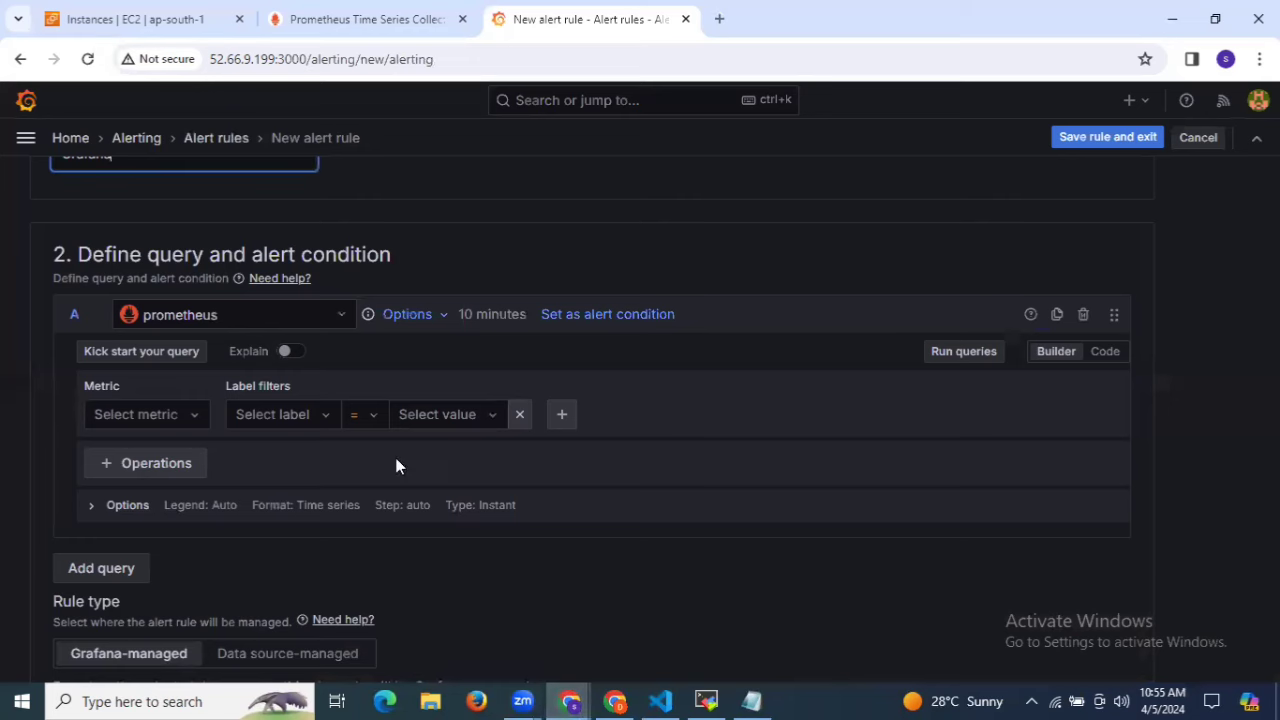
{"action": "left_click", "coordinate": [179, 420]}
{"action": "key", "text": "ctrl+v"}
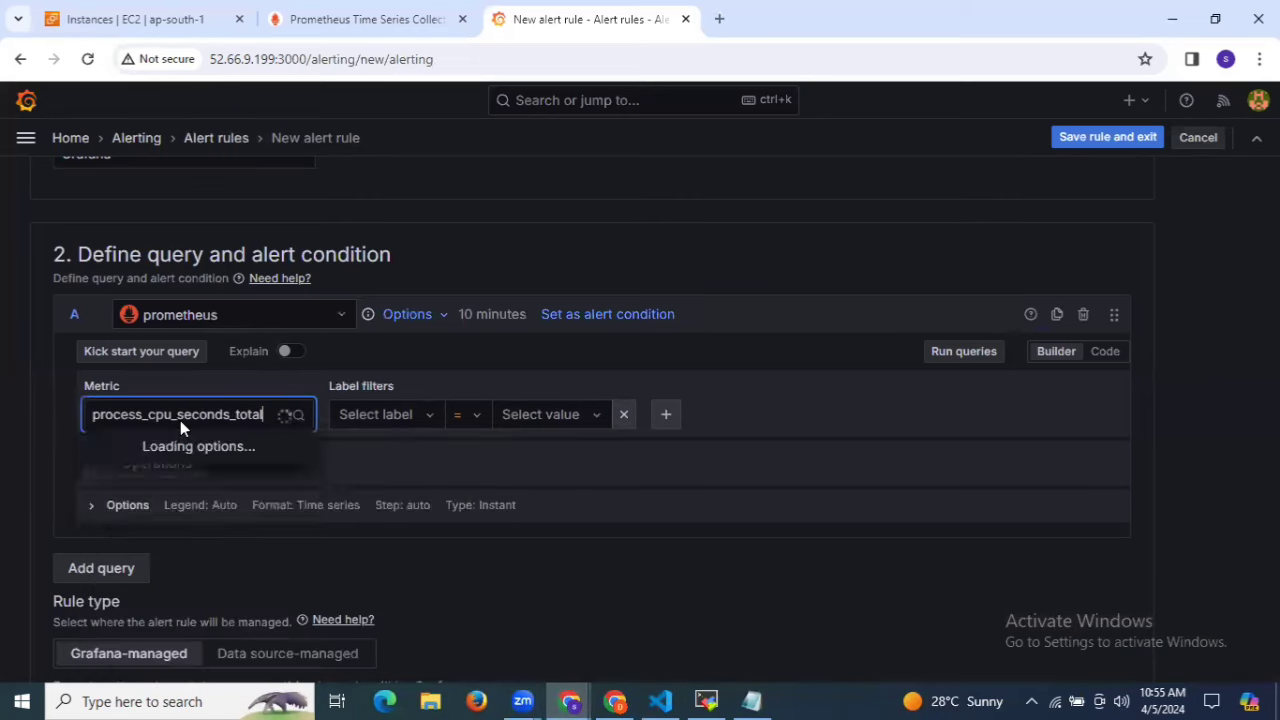
{"action": "left_click", "coordinate": [182, 500]}
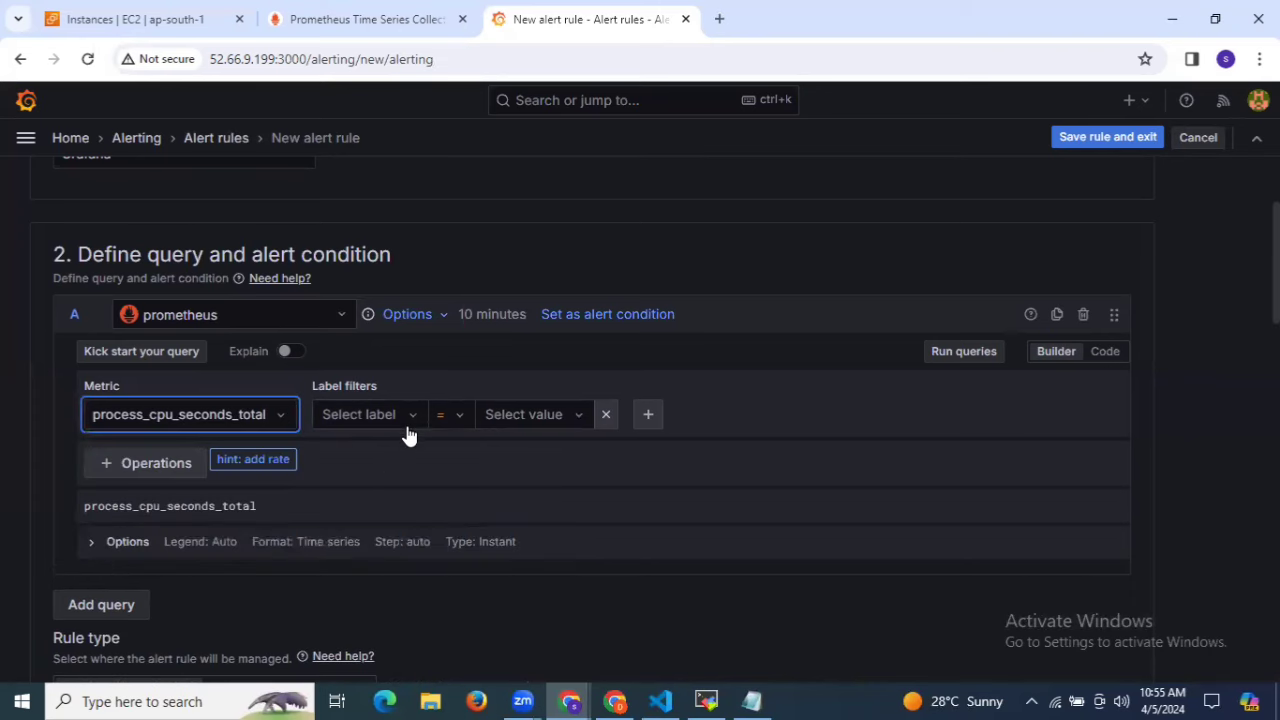
{"action": "left_click", "coordinate": [410, 421]}
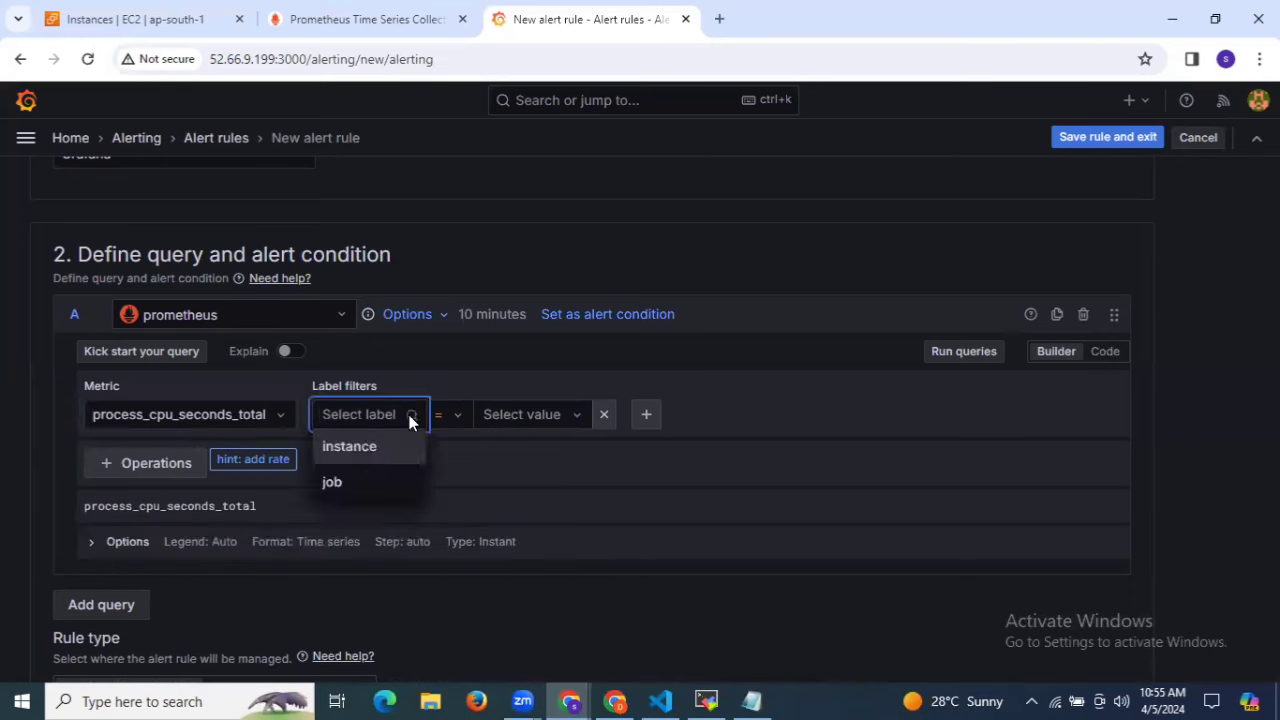
{"action": "left_click", "coordinate": [394, 446]}
{"action": "left_click", "coordinate": [545, 418]}
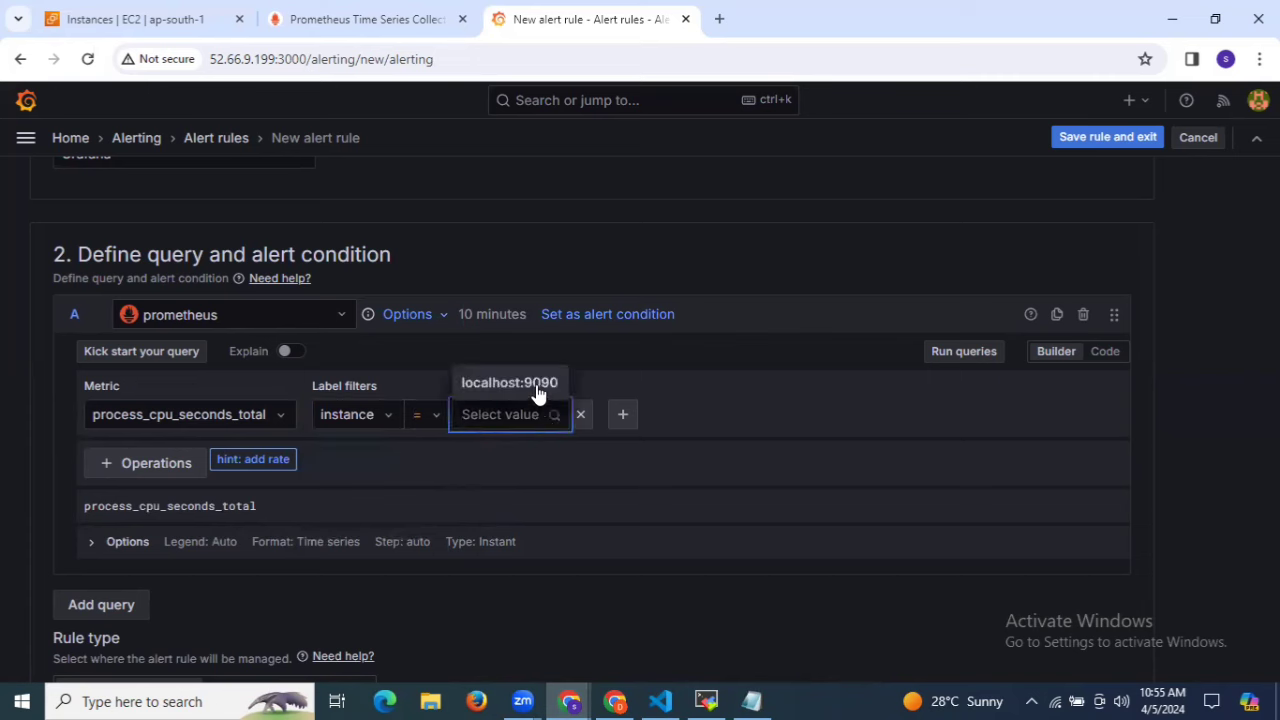
{"action": "left_click", "coordinate": [537, 386]}
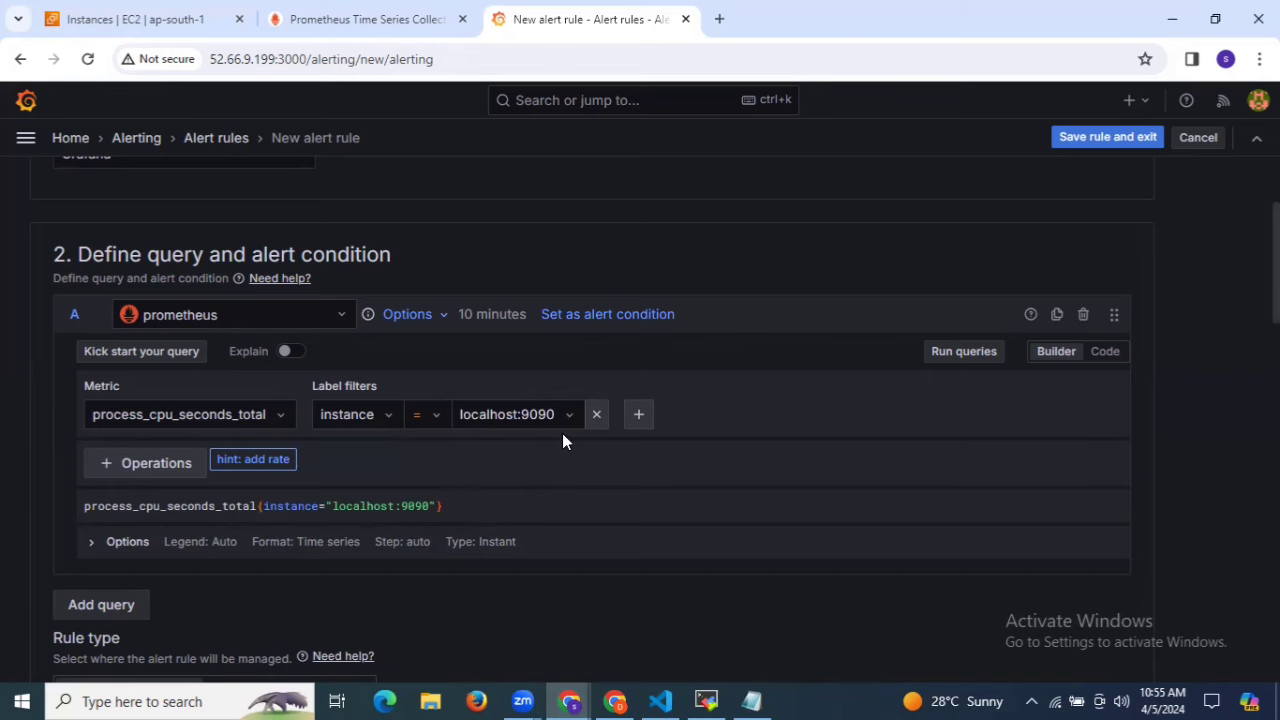
{"action": "scroll", "coordinate": [562, 433], "scroll_direction": "down", "scroll_amount": 5}
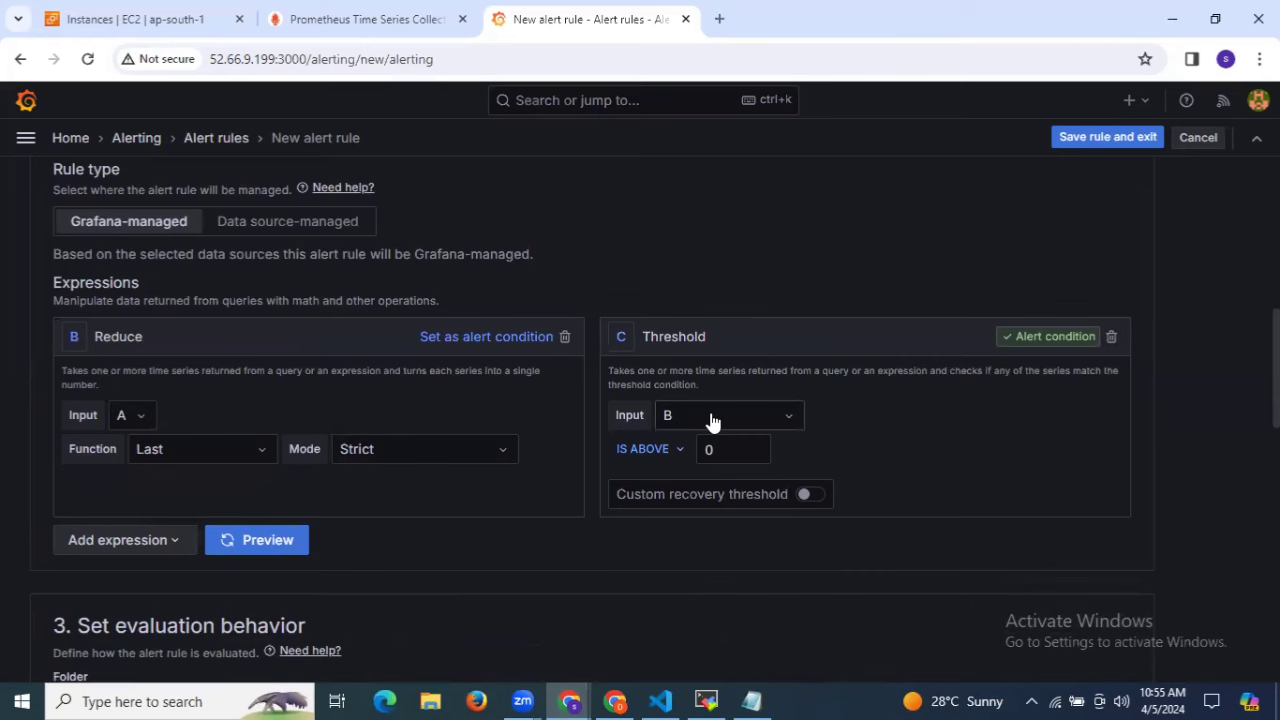
Check the threshold note, then enter 0.7 in the Threshold expression's IS ABOVE field
{"action": "left_click", "coordinate": [731, 448]}
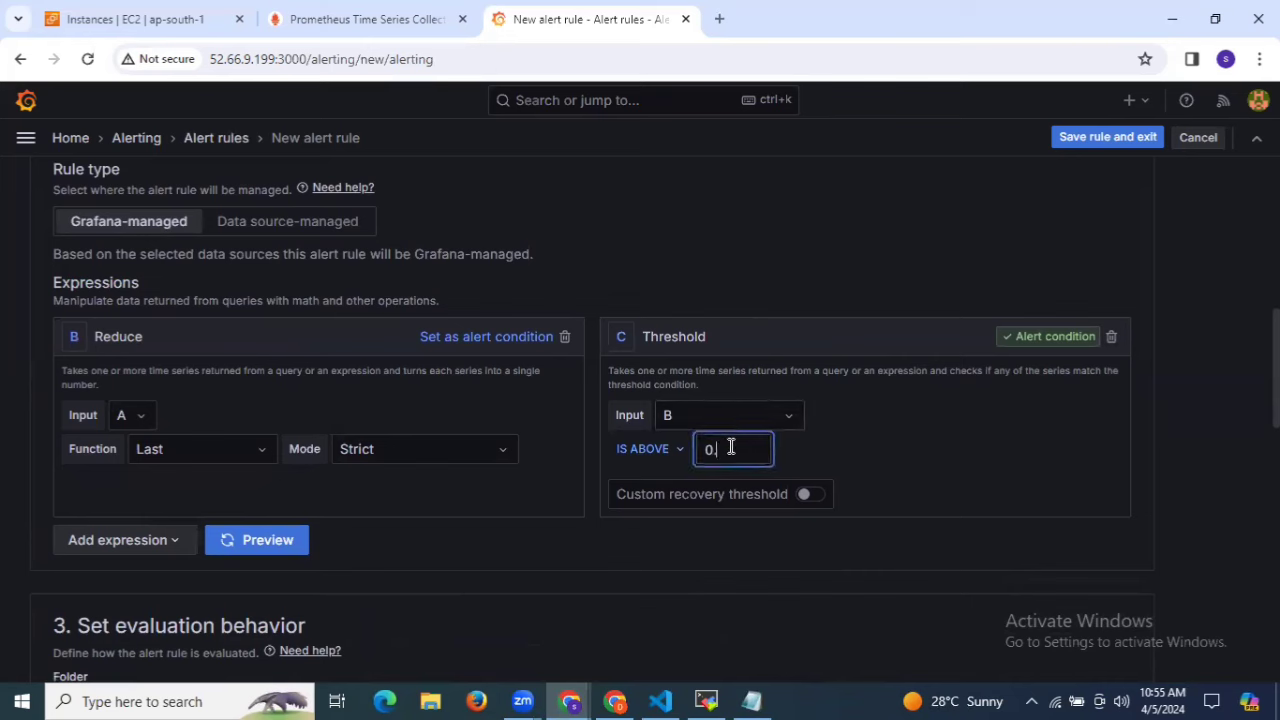
{"action": "left_click", "coordinate": [660, 701]}
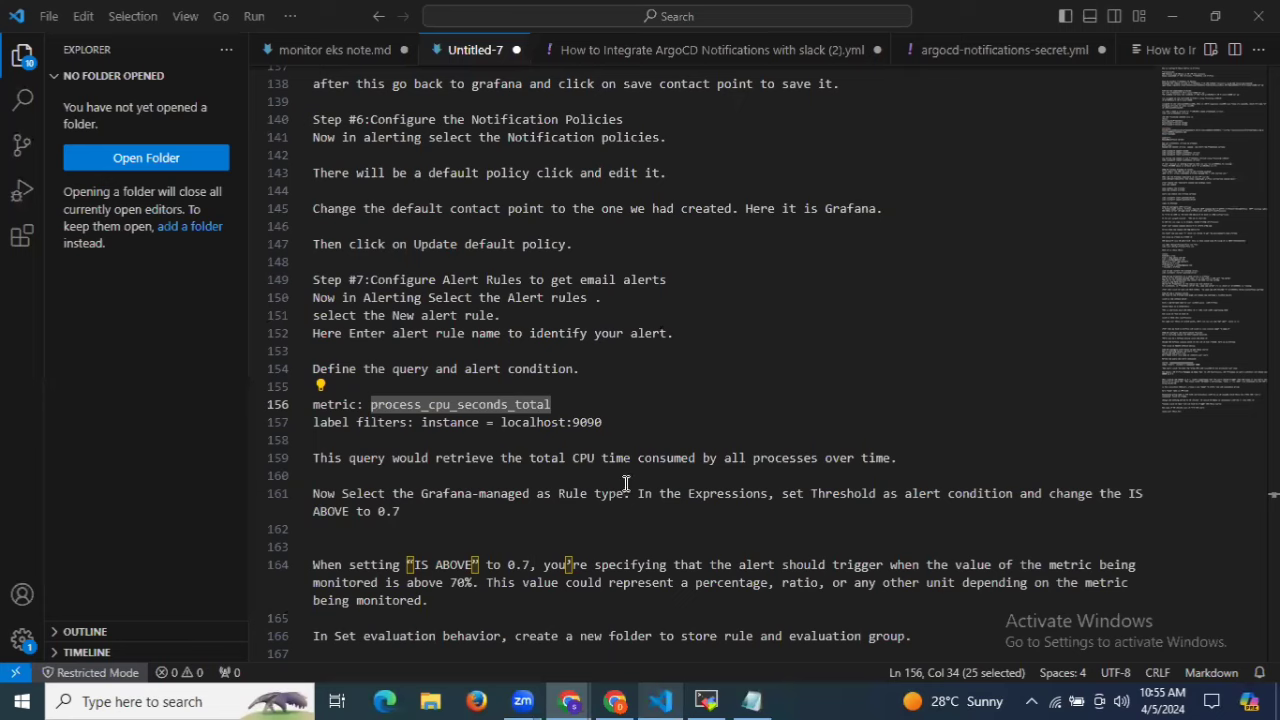
{"action": "left_click_drag", "start_coordinate": [320, 403], "coordinate": [474, 417]}
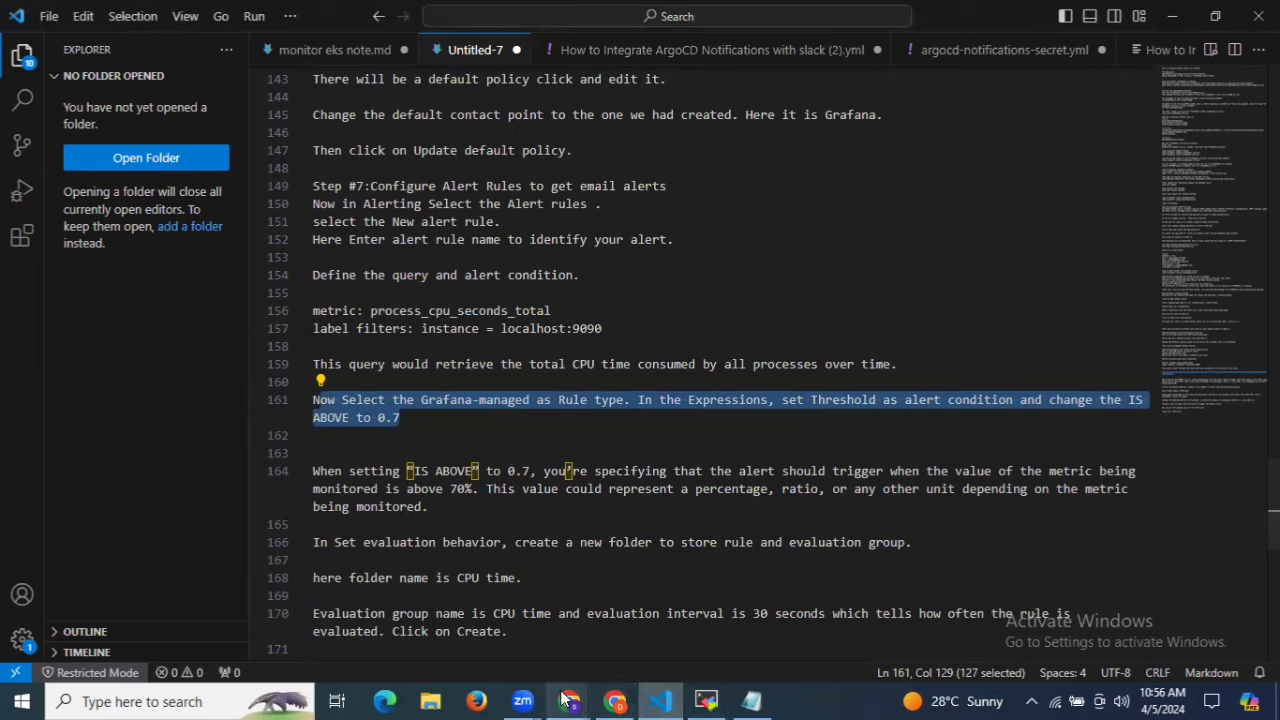
{"action": "mouse_move", "coordinate": [569, 701]}
{"action": "left_click", "coordinate": [534, 621]}
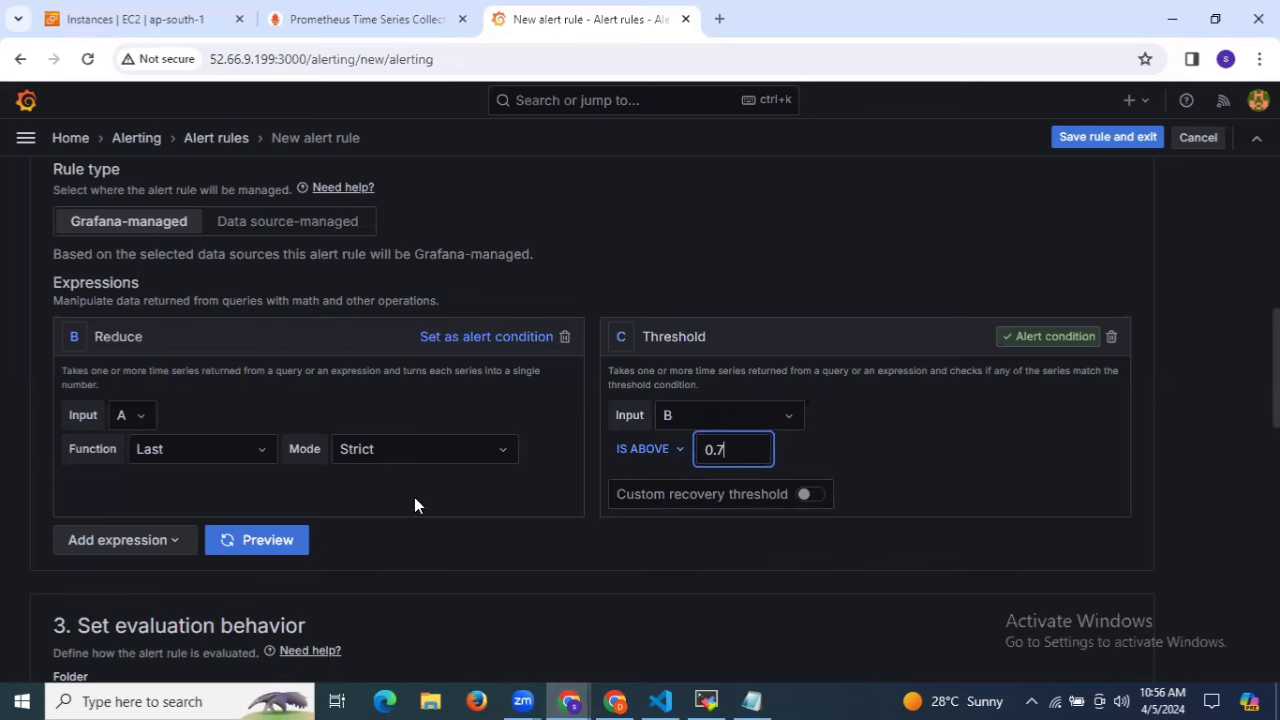
{"action": "scroll", "coordinate": [413, 518], "scroll_direction": "down", "scroll_amount": 5}
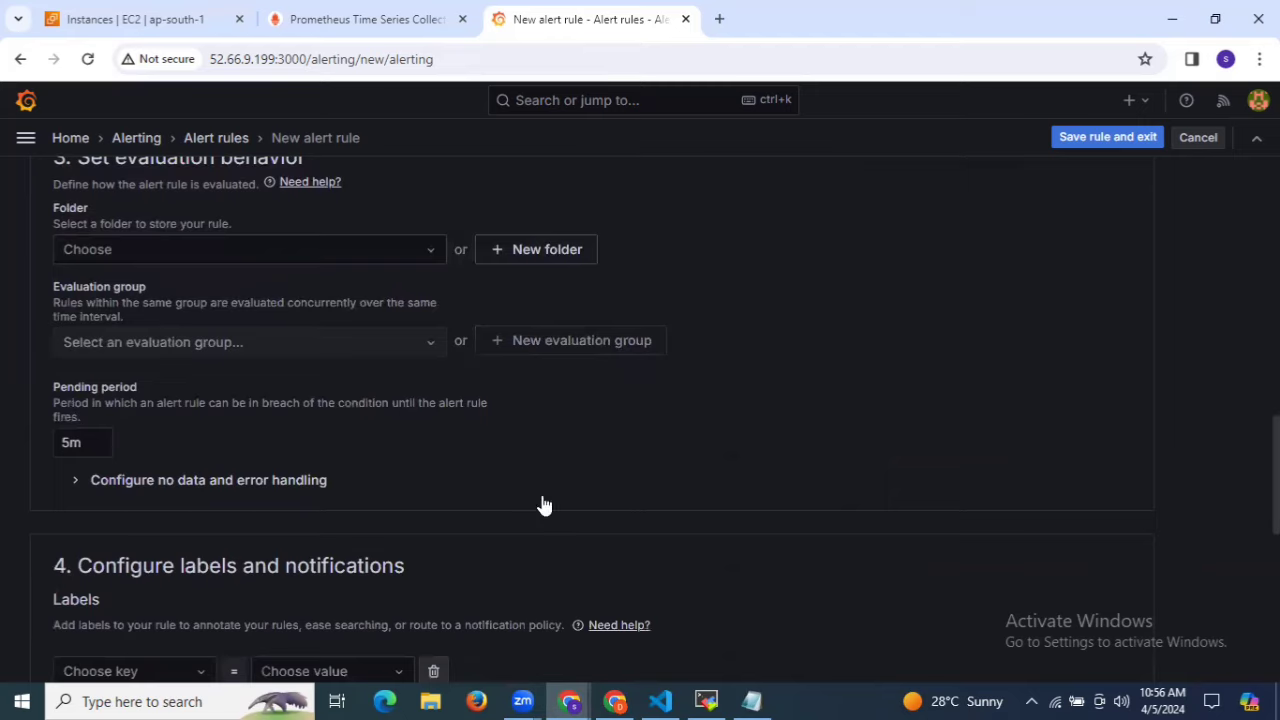
Highlight the notes' Set evaluation behavior line, which calls for a folder named CPU time
{"action": "left_click", "coordinate": [660, 701]}
{"action": "scroll", "coordinate": [538, 530], "scroll_direction": "up", "scroll_amount": 1}
{"action": "scroll", "coordinate": [538, 530], "scroll_direction": "down", "scroll_amount": 3}
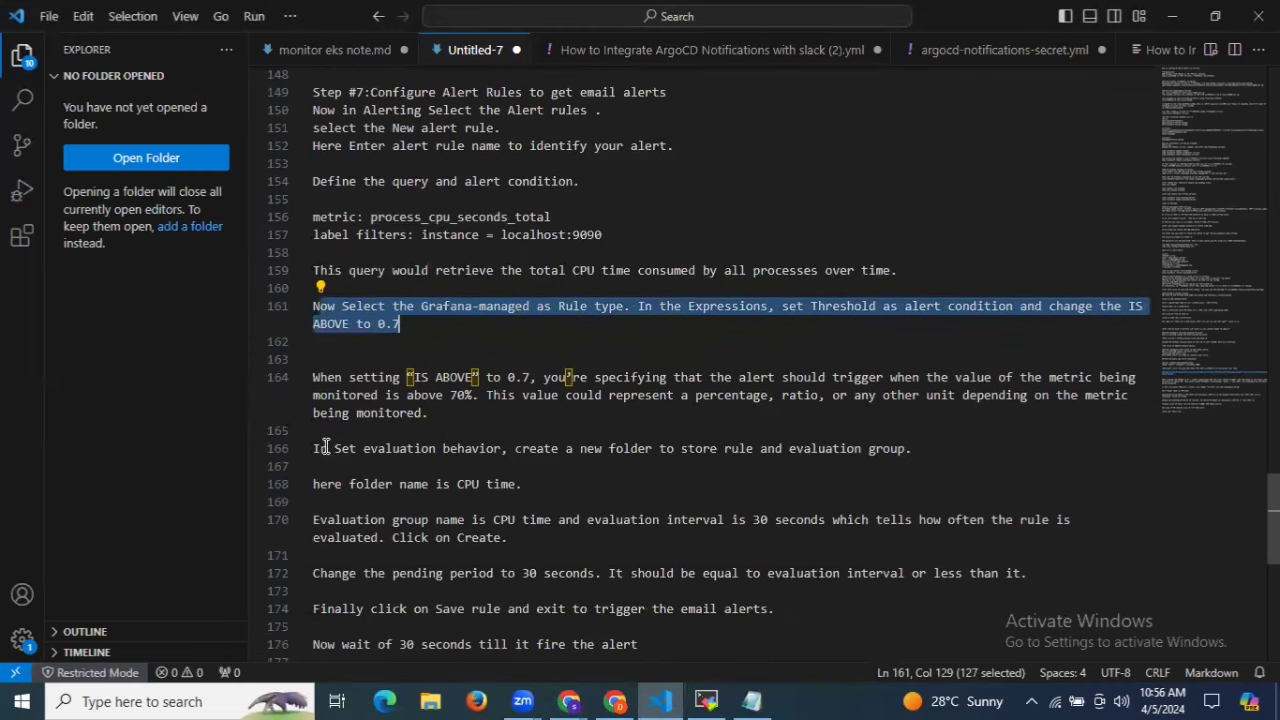
{"action": "left_click_drag", "start_coordinate": [316, 448], "coordinate": [695, 462]}
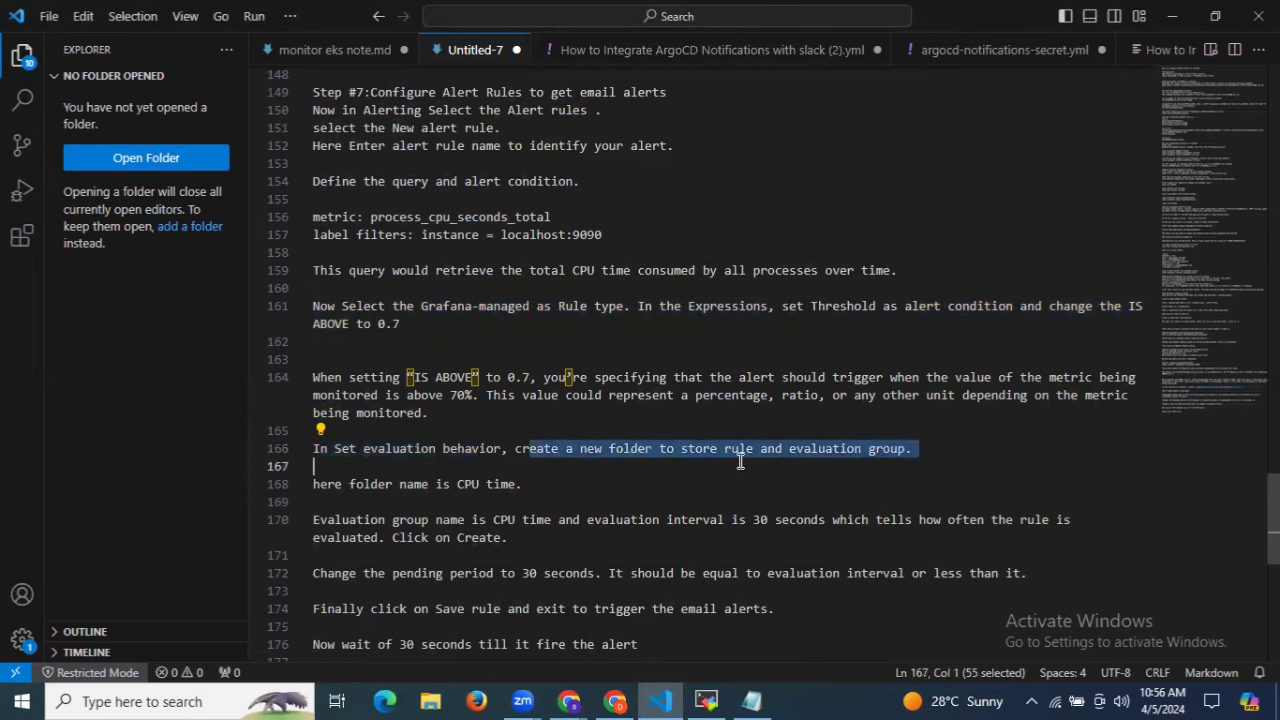
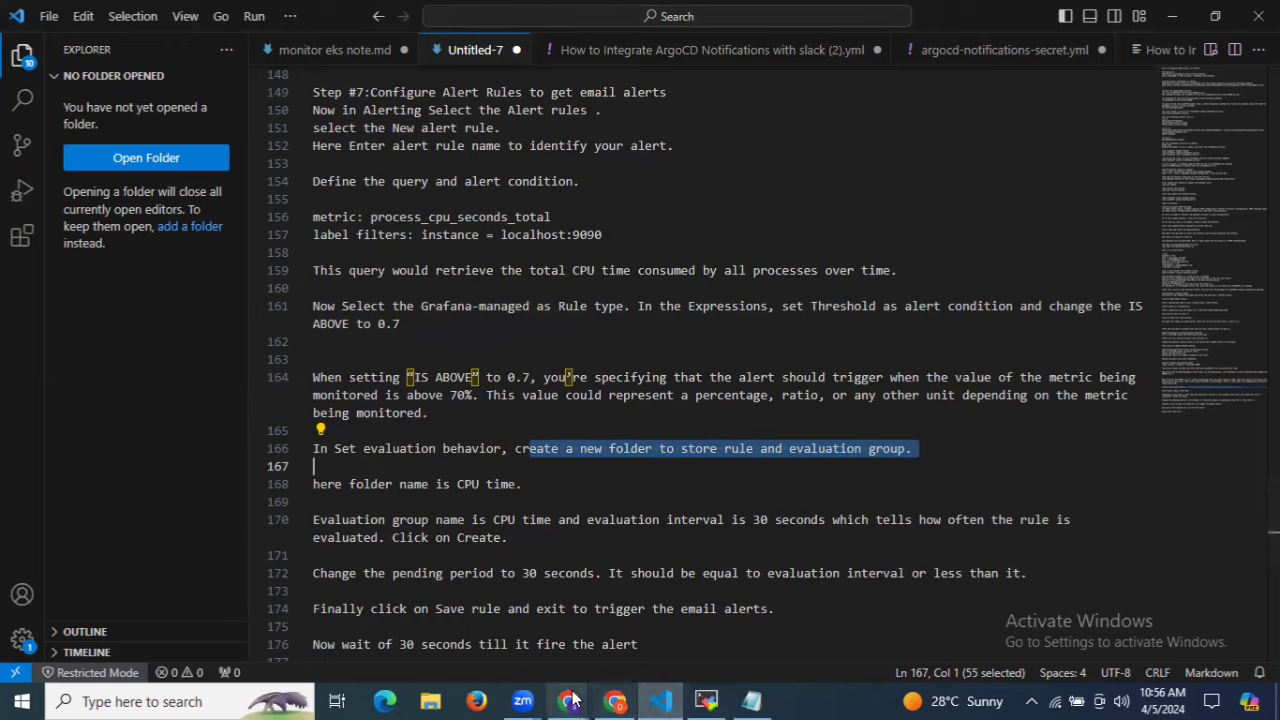
Try to create a 'CPU time' folder for the rule; Grafana refuses it as Unauthorized
{"action": "mouse_move", "coordinate": [569, 701]}
{"action": "left_click", "coordinate": [512, 637]}
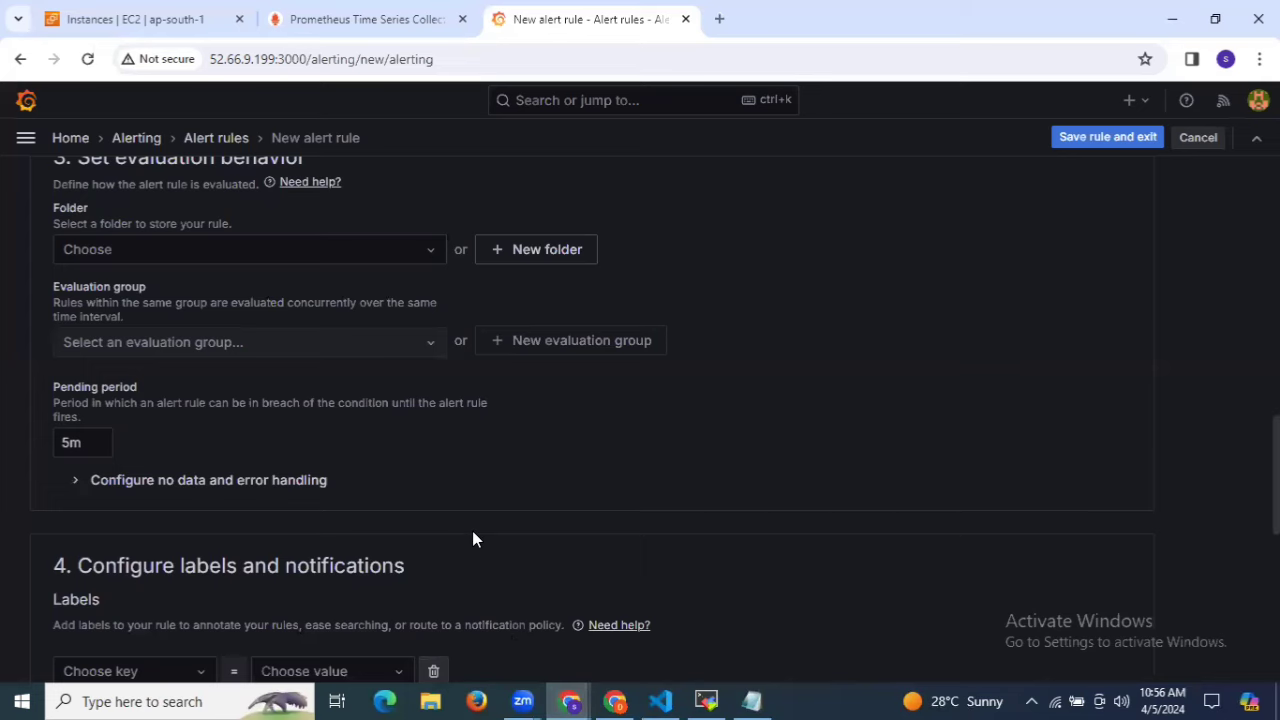
{"action": "scroll", "coordinate": [472, 530], "scroll_direction": "down", "scroll_amount": 1}
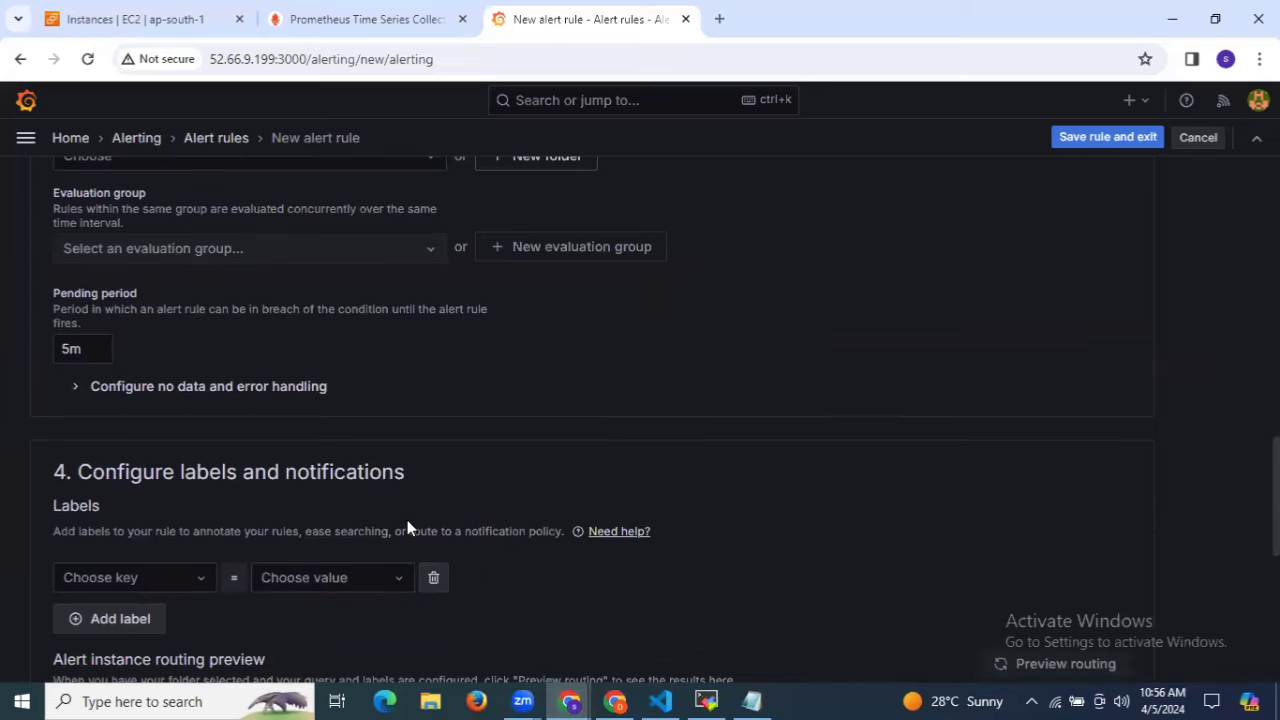
{"action": "scroll", "coordinate": [407, 520], "scroll_direction": "up", "scroll_amount": 1}
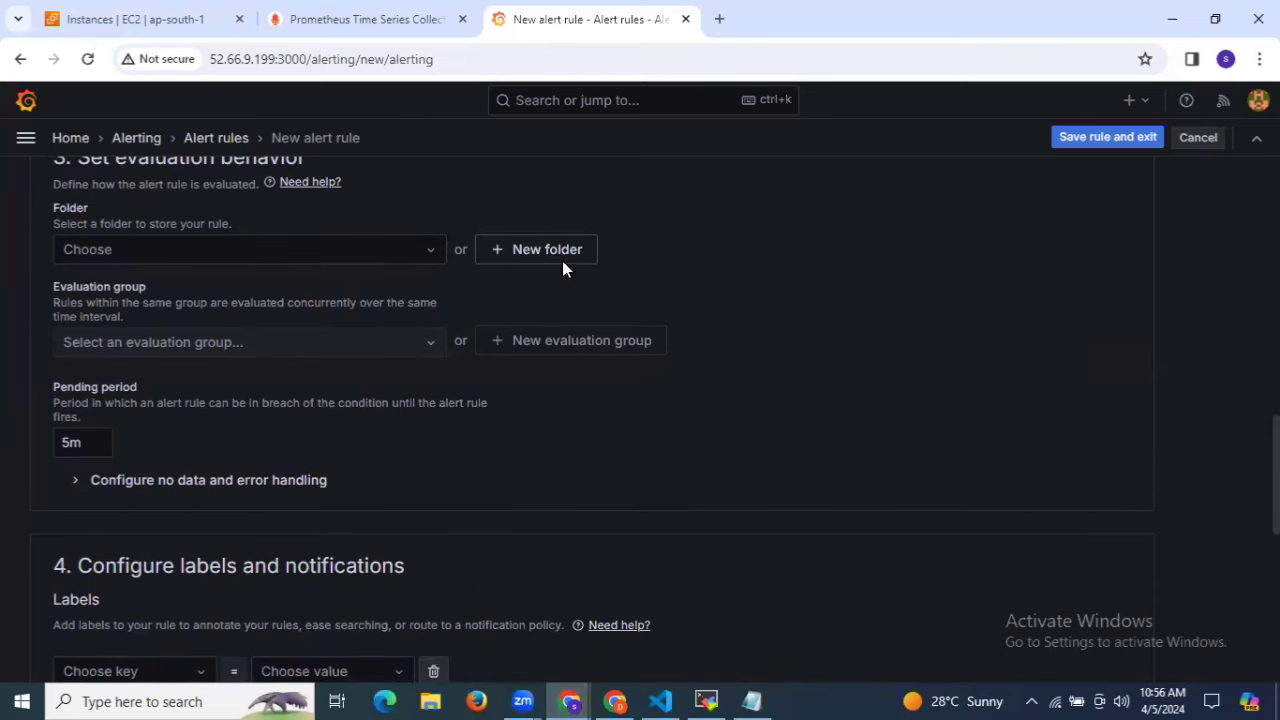
{"action": "left_click", "coordinate": [563, 249]}
{"action": "left_click", "coordinate": [557, 280]}
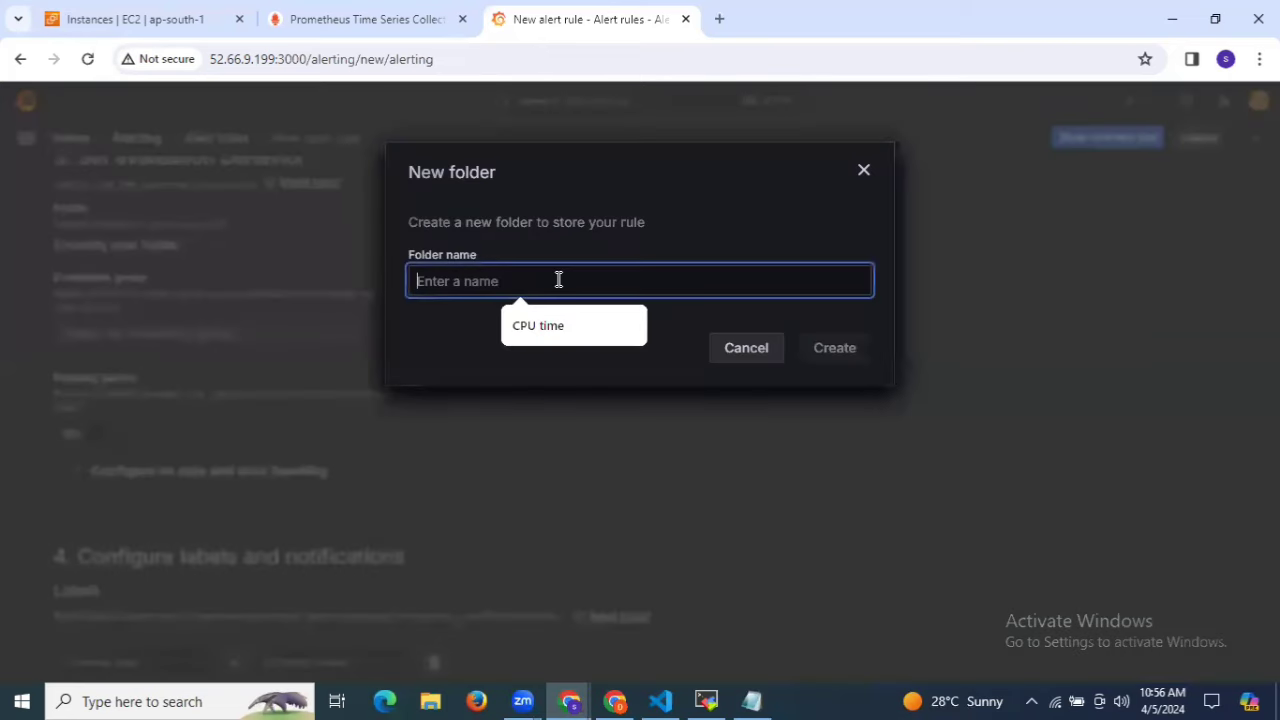
{"action": "left_click", "coordinate": [533, 343]}
{"action": "left_click", "coordinate": [843, 347]}
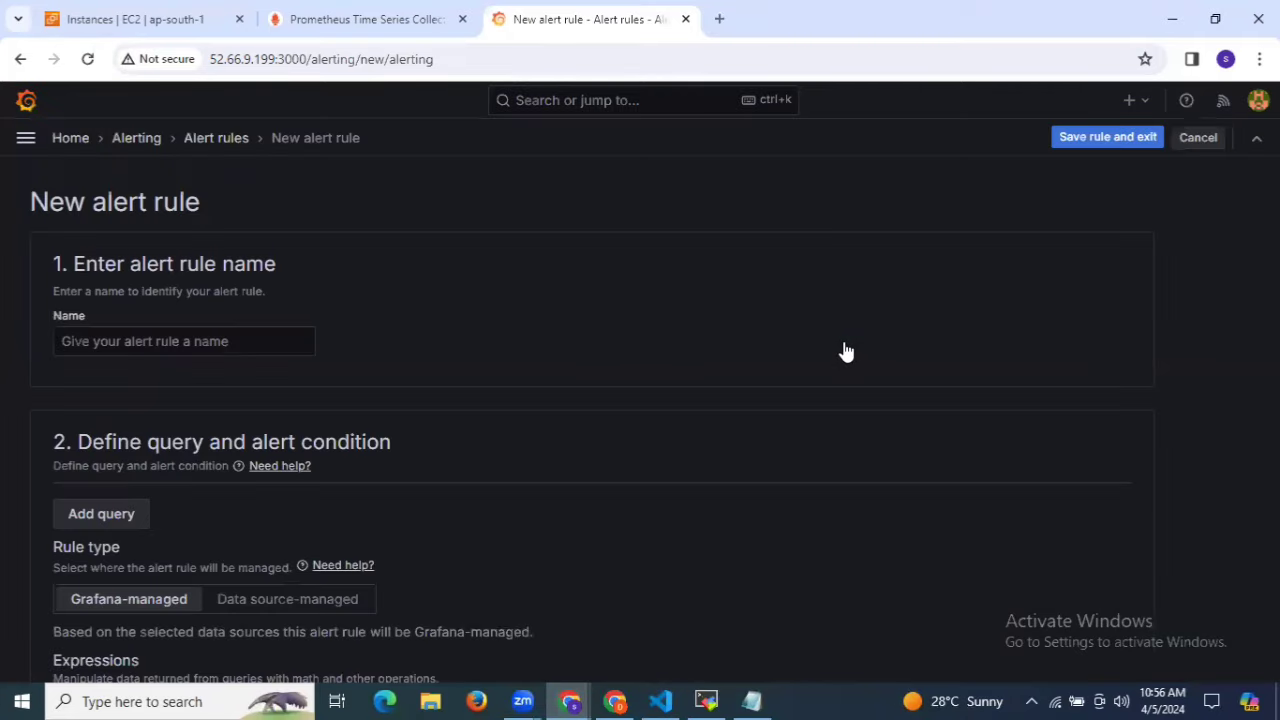
Name the alert rule 'Grafana'
{"action": "scroll", "coordinate": [845, 352], "scroll_direction": "down", "scroll_amount": 3}
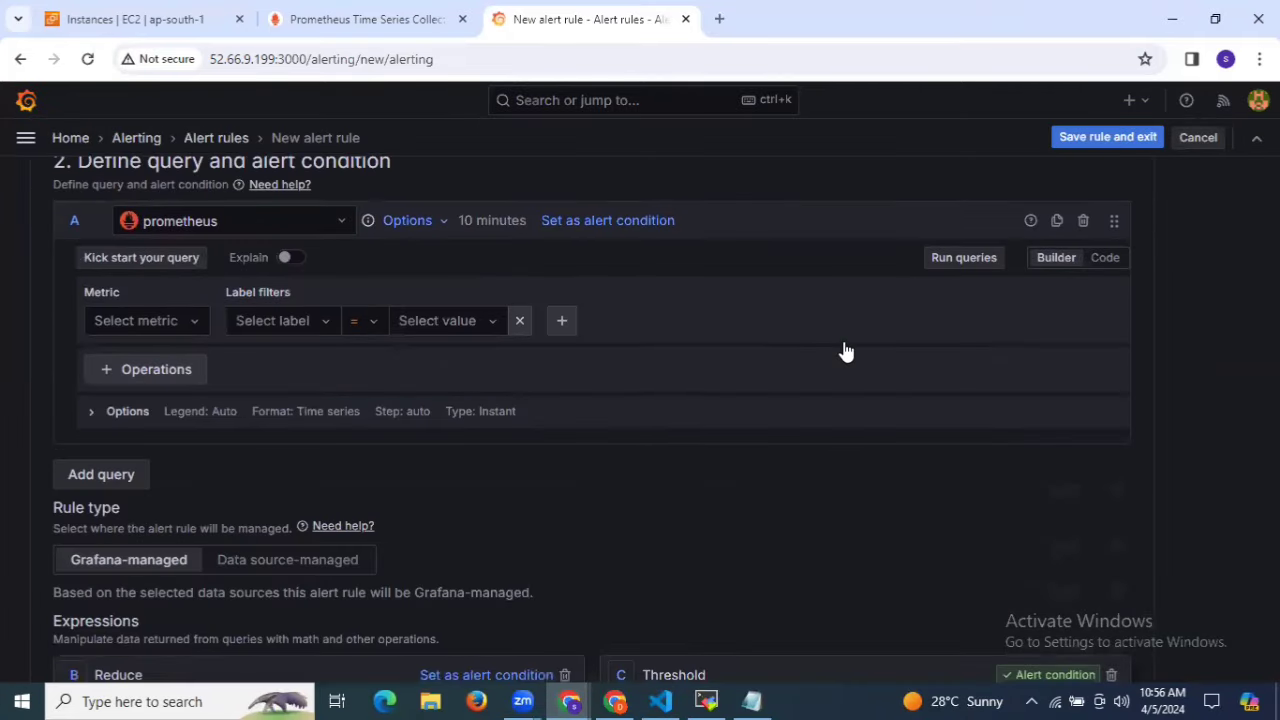
{"action": "scroll", "coordinate": [845, 352], "scroll_direction": "up", "scroll_amount": 3}
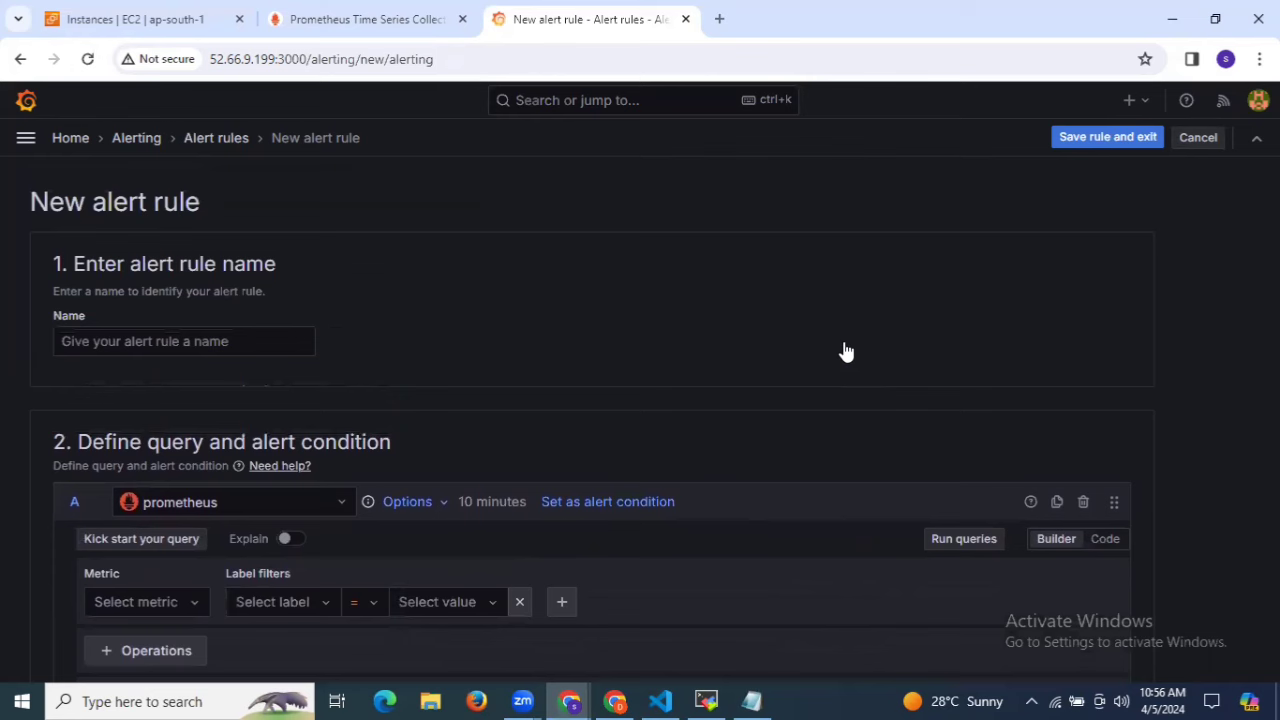
{"action": "left_click", "coordinate": [125, 350]}
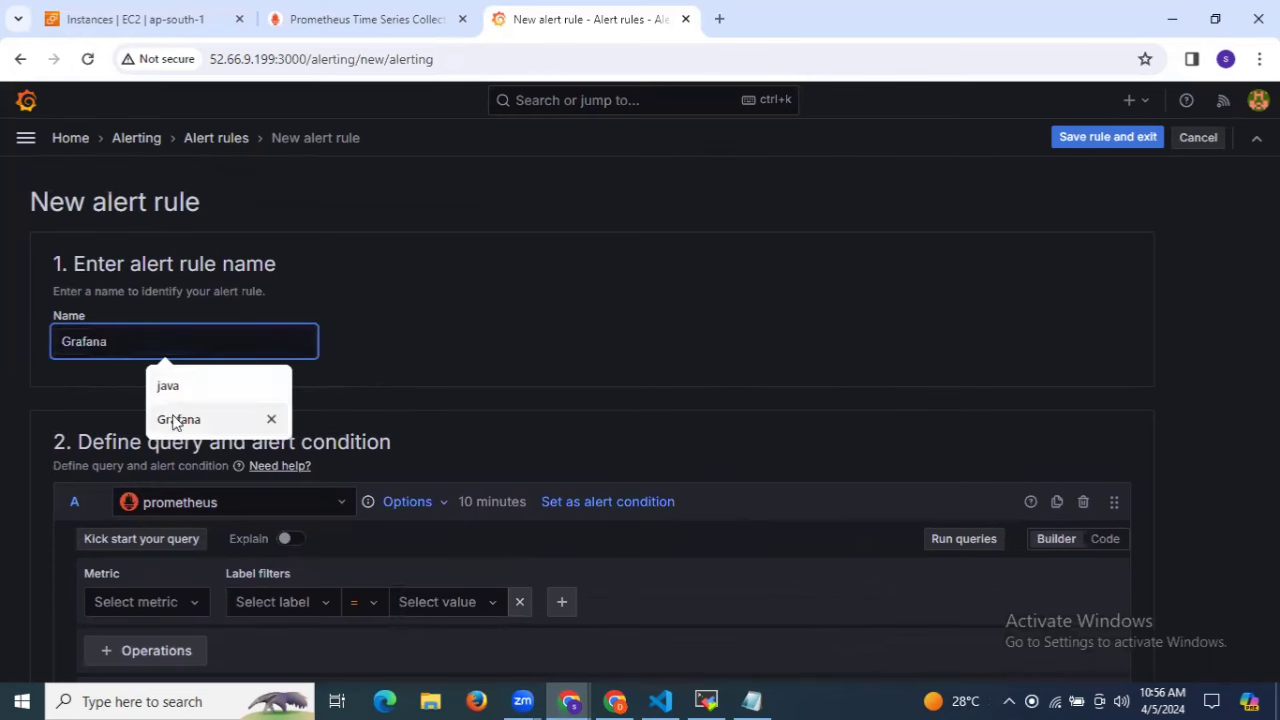
{"action": "left_click", "coordinate": [175, 420]}
Query process_cpu_seconds_total, copied from the notes, filtered by instance = localhost:9090
{"action": "scroll", "coordinate": [172, 420], "scroll_direction": "down", "scroll_amount": 3}
{"action": "left_click", "coordinate": [174, 326]}
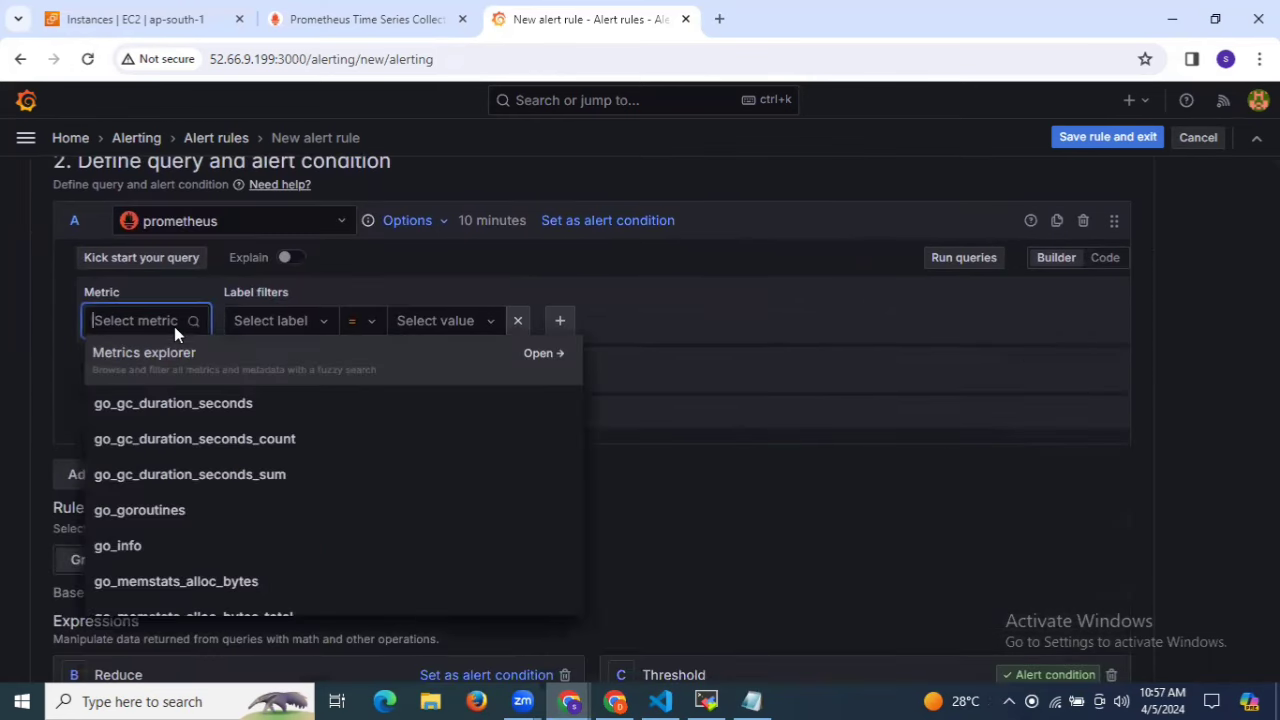
{"action": "left_click", "coordinate": [660, 700]}
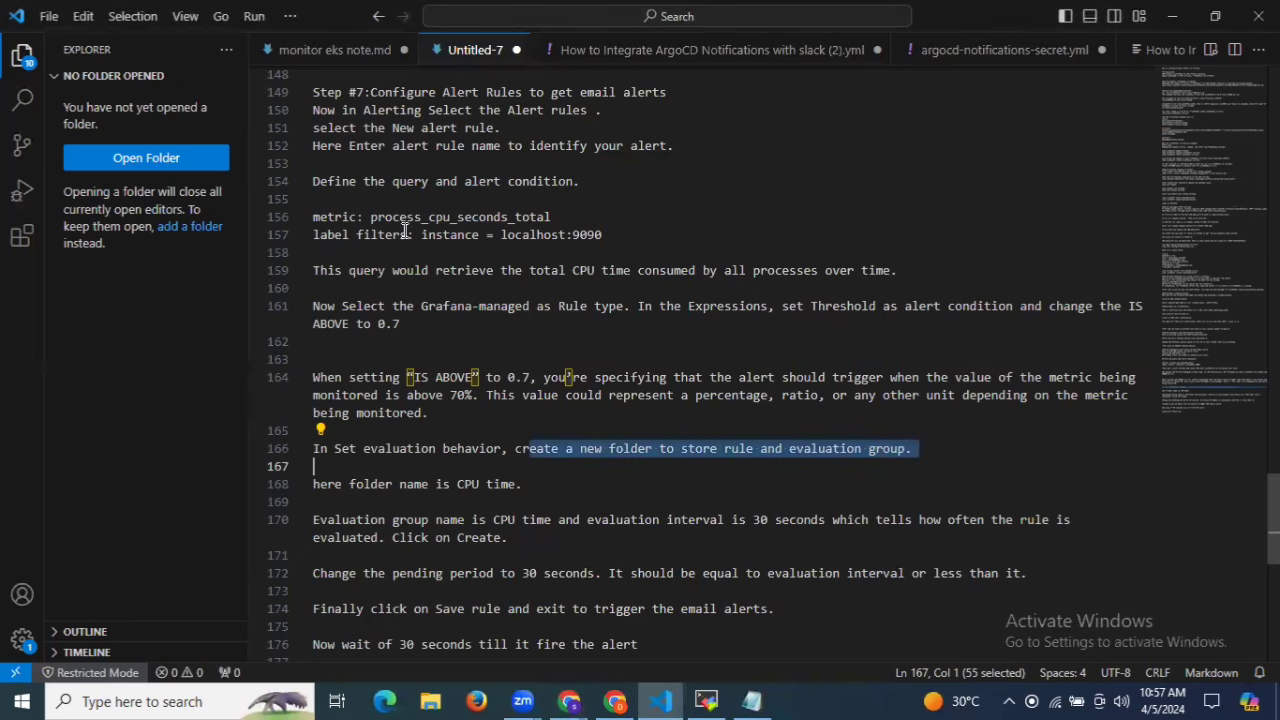
{"action": "left_click_drag", "start_coordinate": [370, 216], "coordinate": [564, 214]}
{"action": "key", "text": "ctrl+c"}
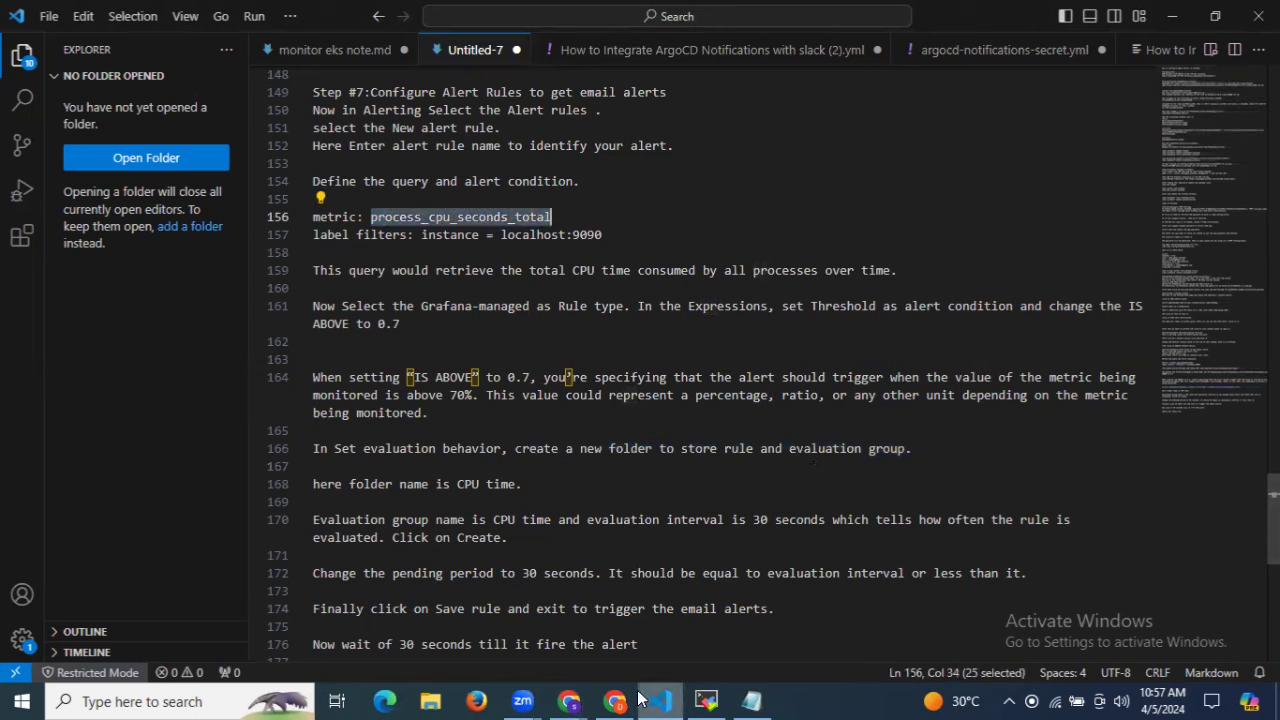
{"action": "mouse_move", "coordinate": [569, 700]}
{"action": "left_click", "coordinate": [532, 630]}
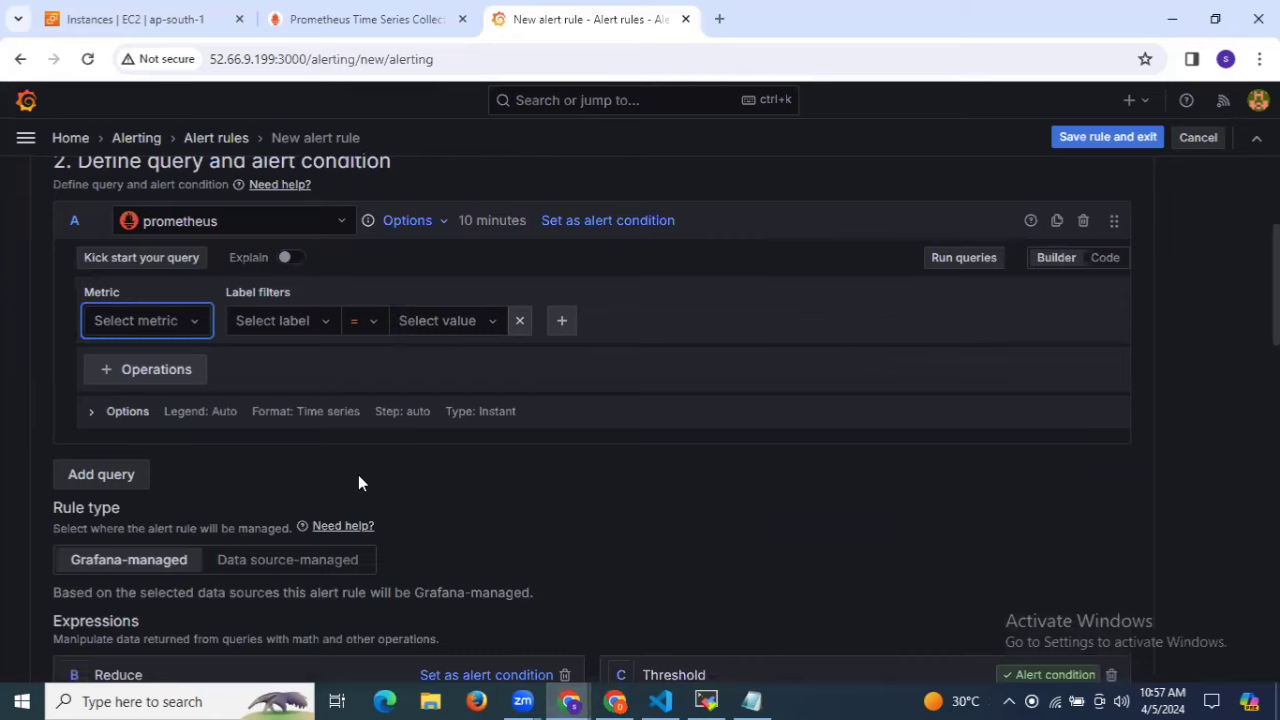
{"action": "key", "text": "ctrl+v"}
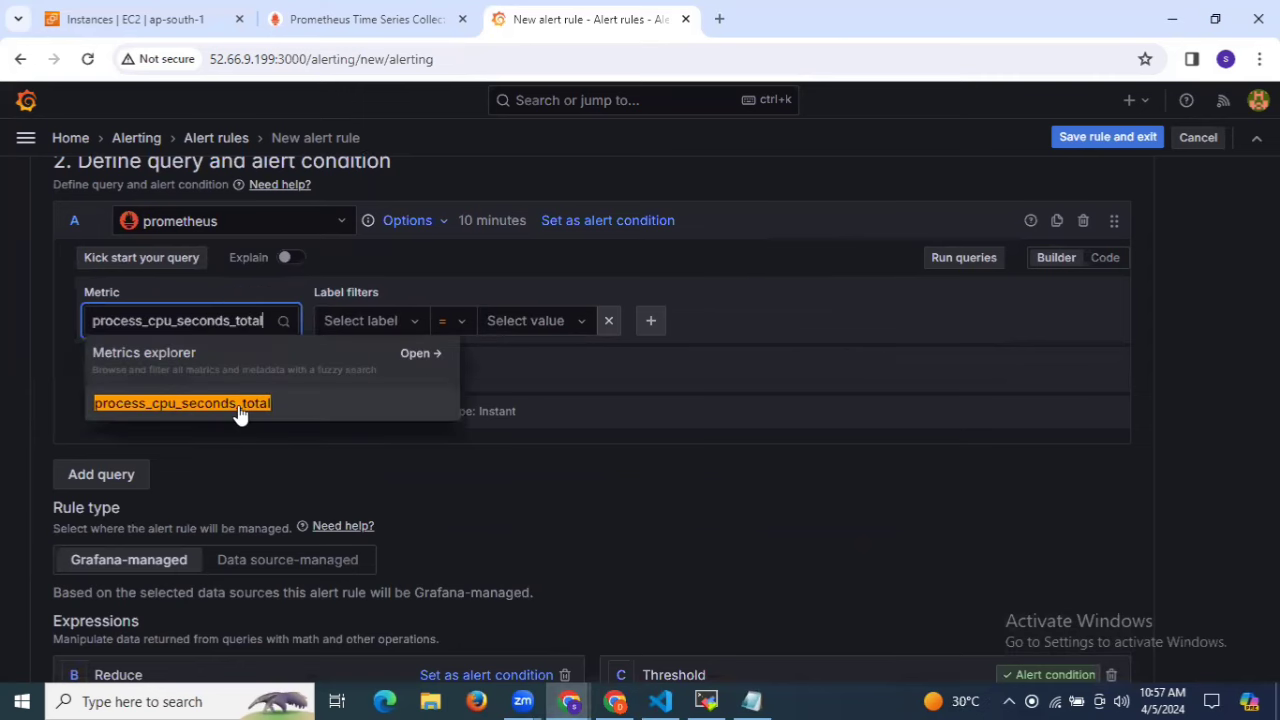
{"action": "left_click", "coordinate": [243, 405]}
{"action": "left_click", "coordinate": [406, 330]}
{"action": "left_click", "coordinate": [403, 356]}
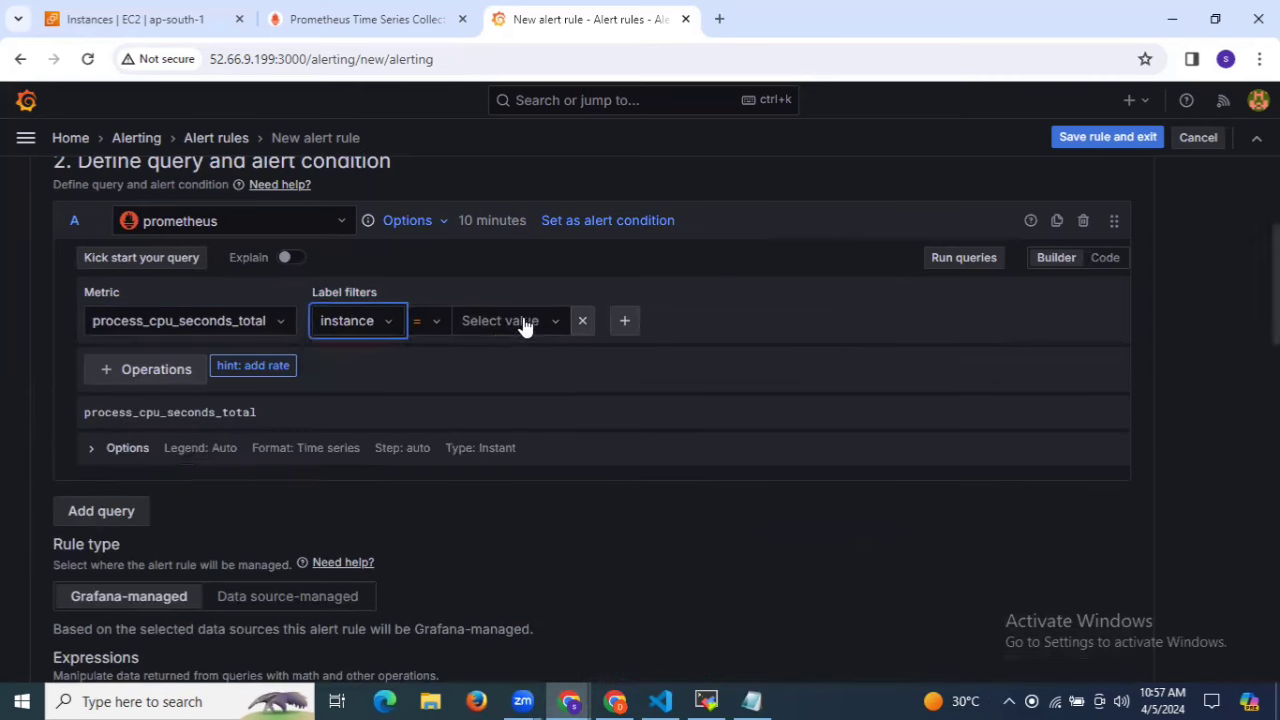
{"action": "left_click", "coordinate": [527, 320]}
{"action": "left_click", "coordinate": [527, 352]}
Enter 0.7 as the IS ABOVE threshold value
{"action": "scroll", "coordinate": [527, 352], "scroll_direction": "down", "scroll_amount": 2}
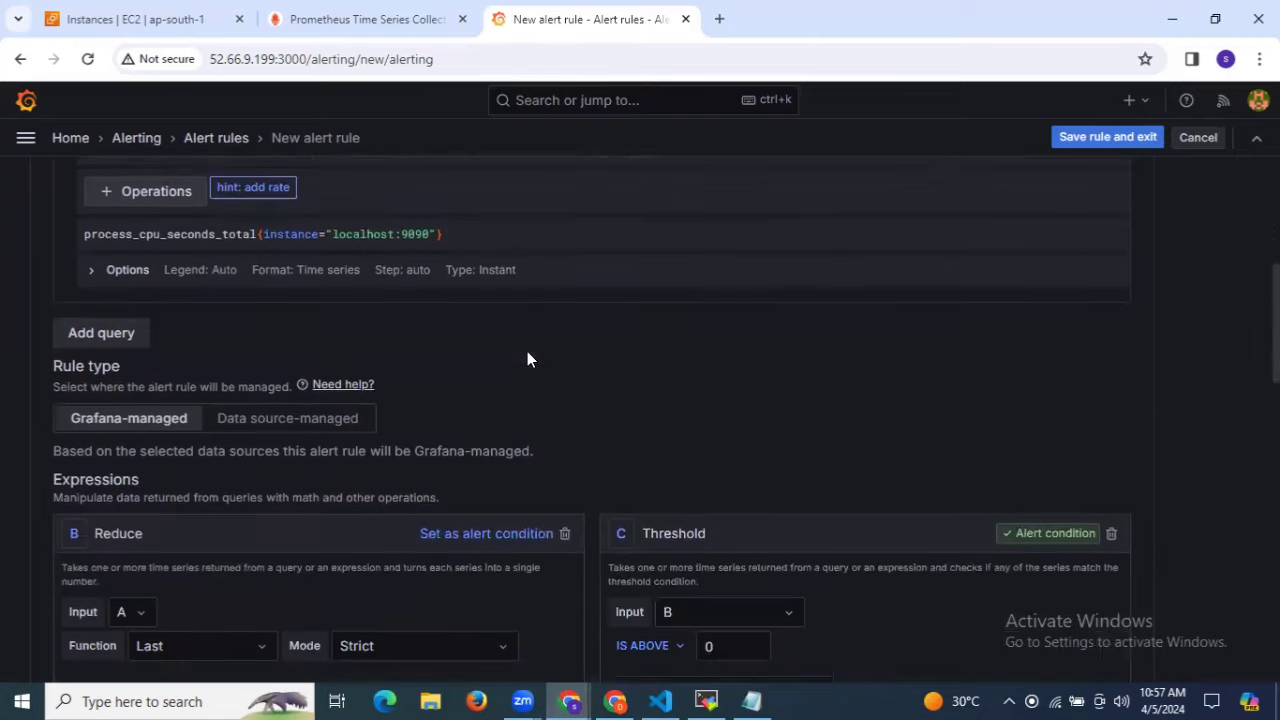
{"action": "scroll", "coordinate": [190, 450], "scroll_direction": "down", "scroll_amount": 2}
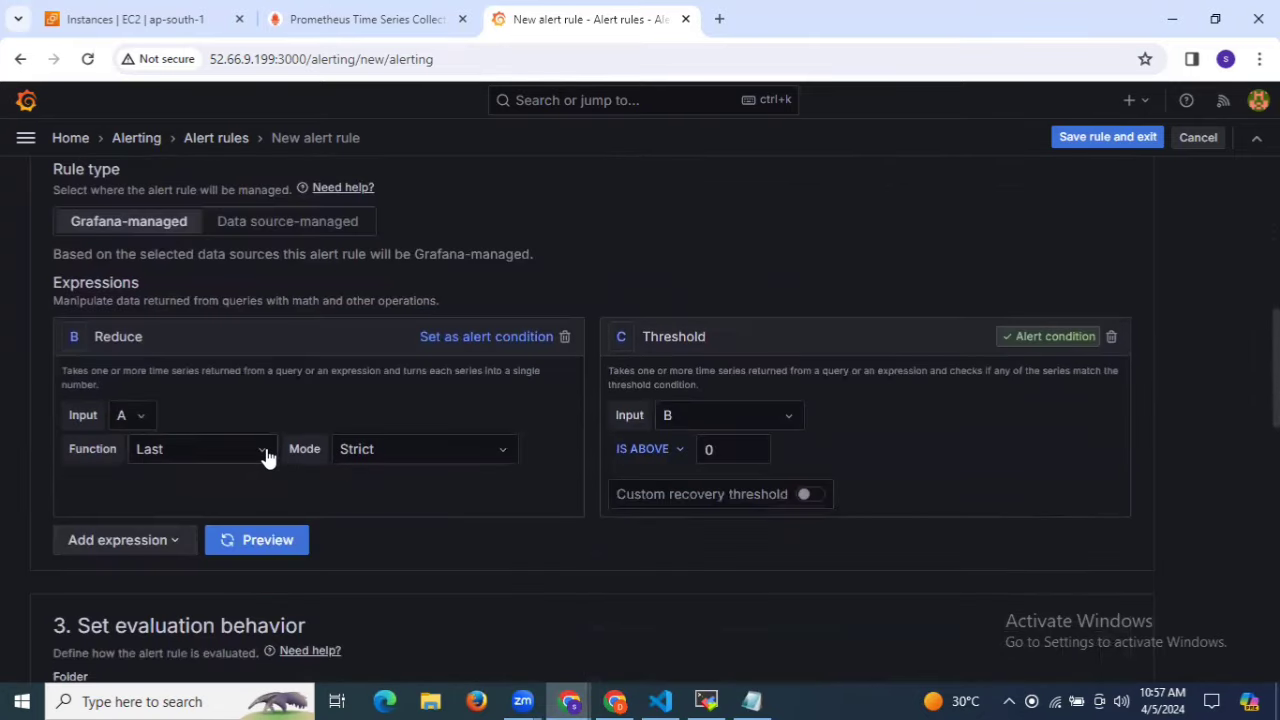
{"action": "left_click", "coordinate": [717, 450]}
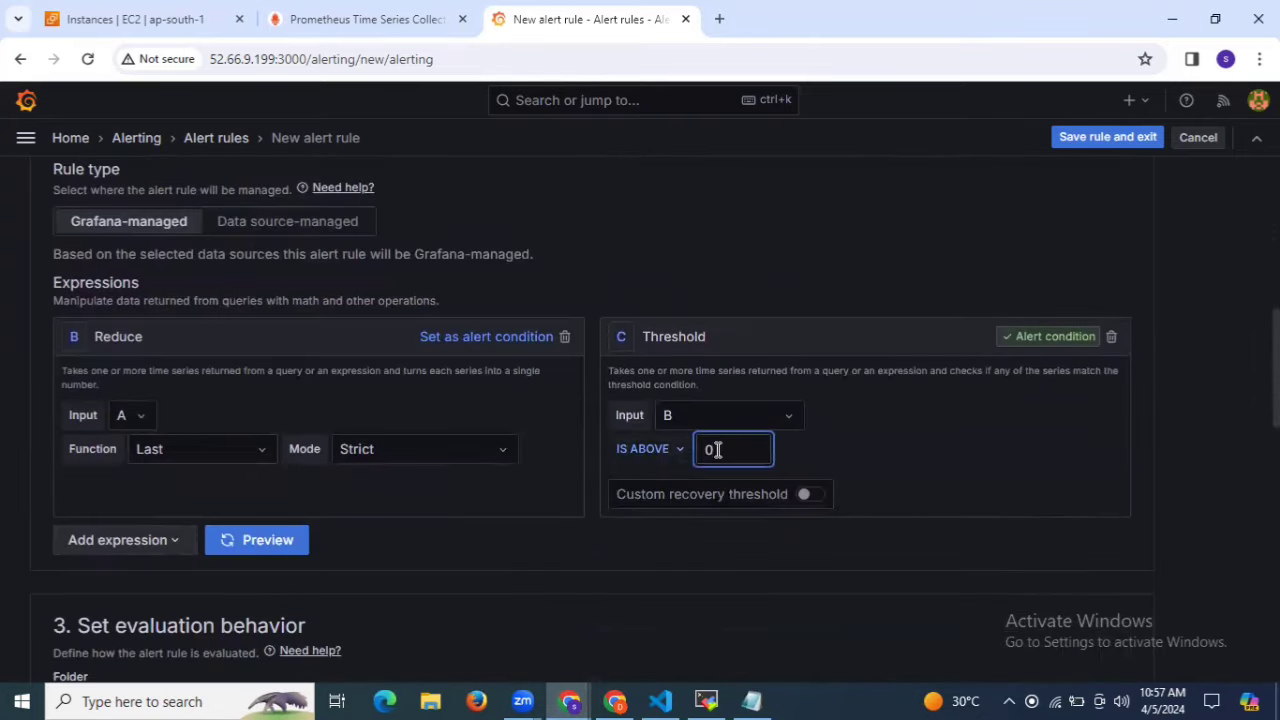
{"action": "type", "text": ".7"}
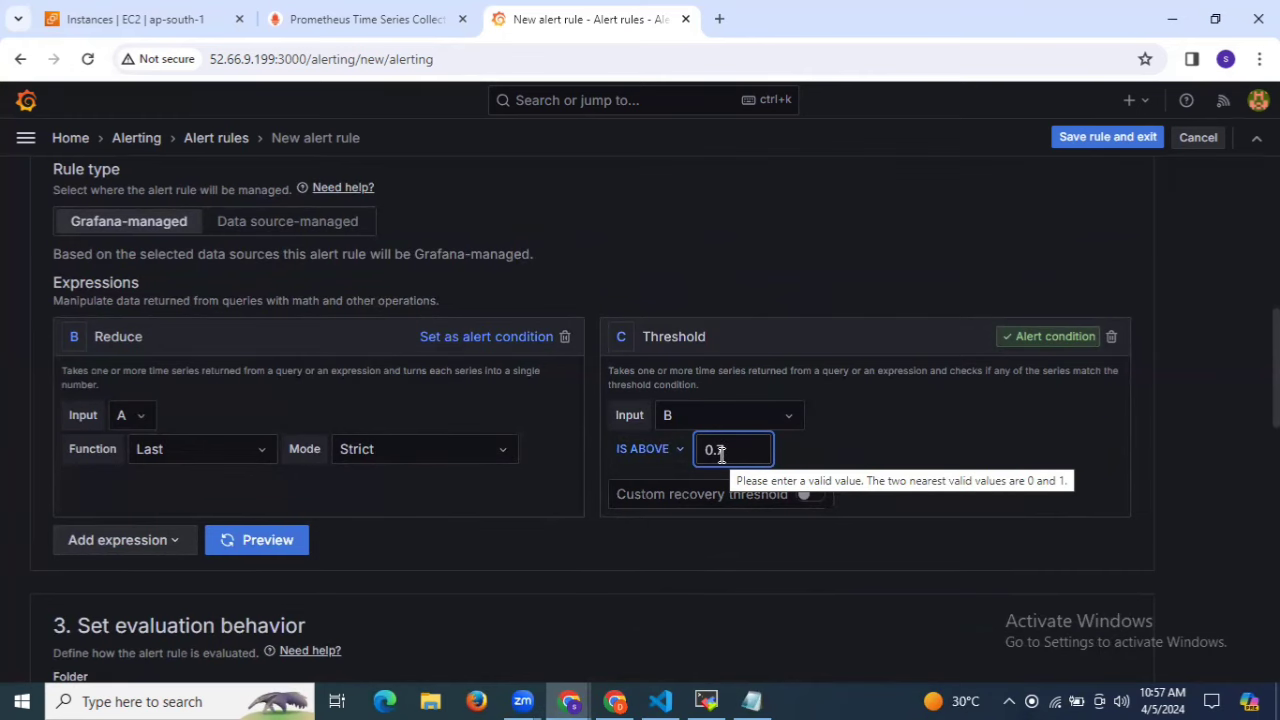
{"action": "scroll", "coordinate": [721, 452], "scroll_direction": "up", "scroll_amount": 3}
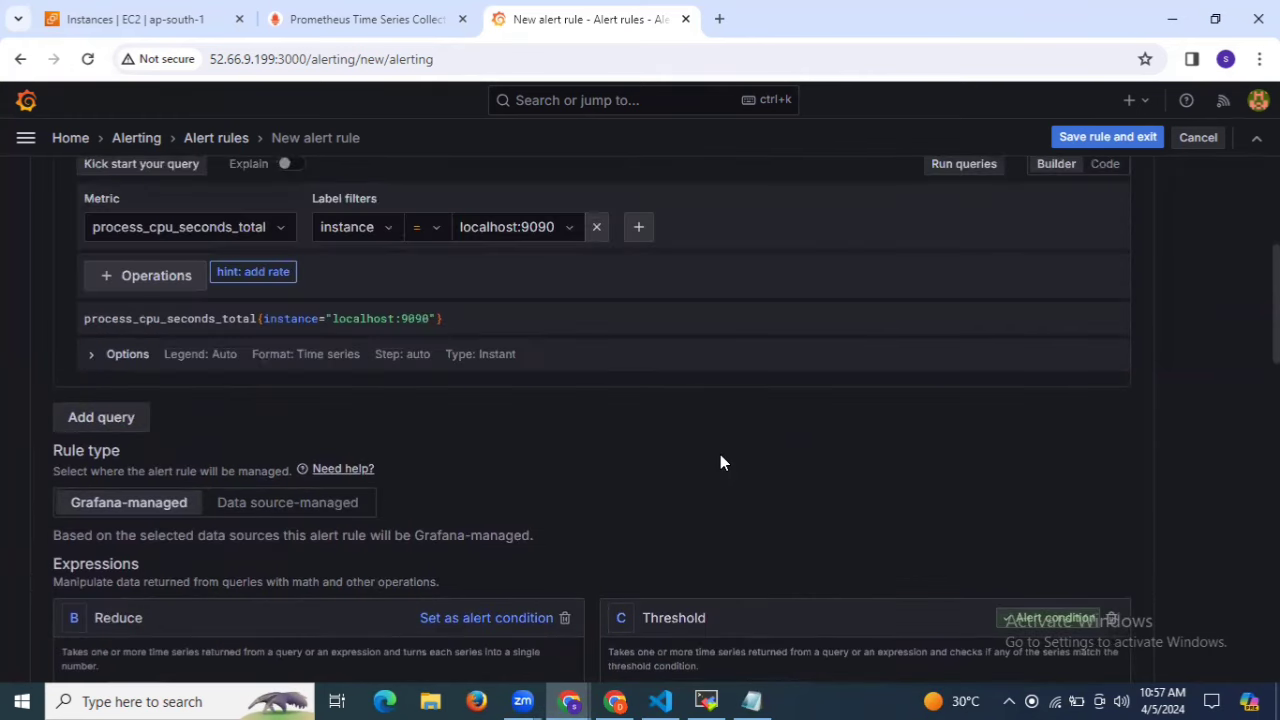
{"action": "scroll", "coordinate": [721, 455], "scroll_direction": "down", "scroll_amount": 6}
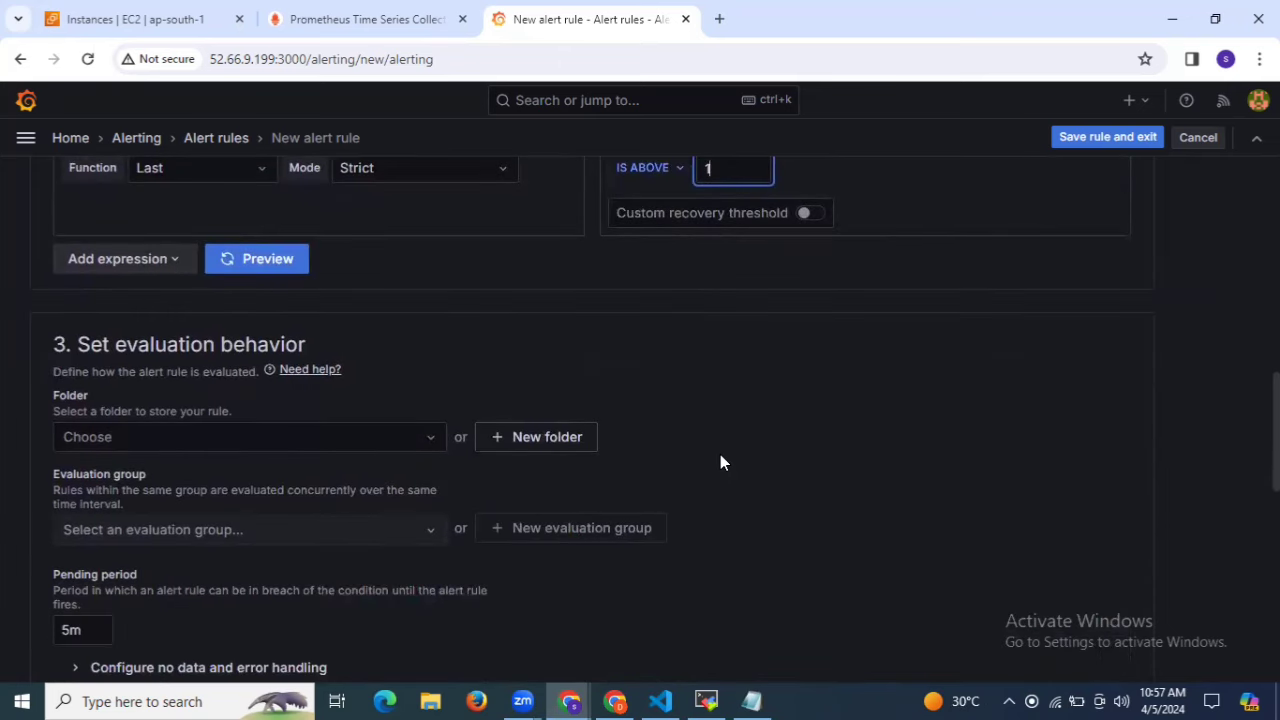
Create the 'CPU time' folder and place the rule in it
{"action": "scroll", "coordinate": [722, 462], "scroll_direction": "down", "scroll_amount": 2}
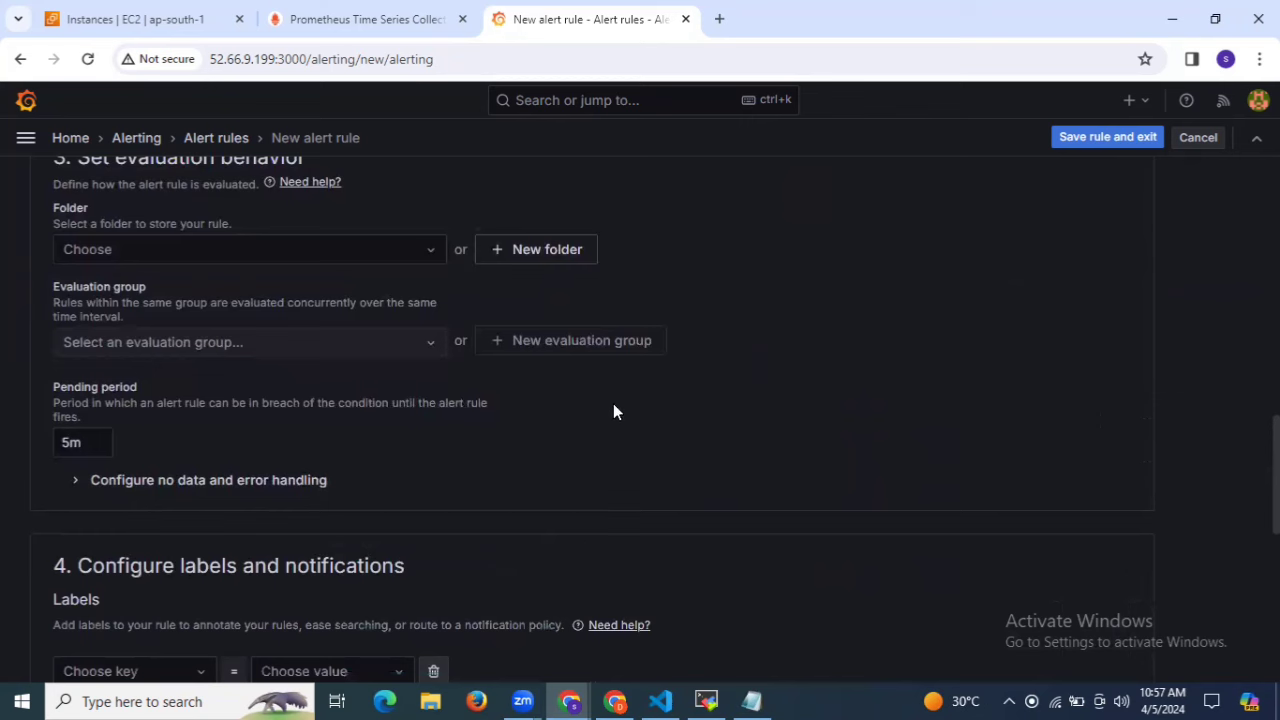
{"action": "left_click", "coordinate": [424, 248]}
{"action": "left_click", "coordinate": [525, 253]}
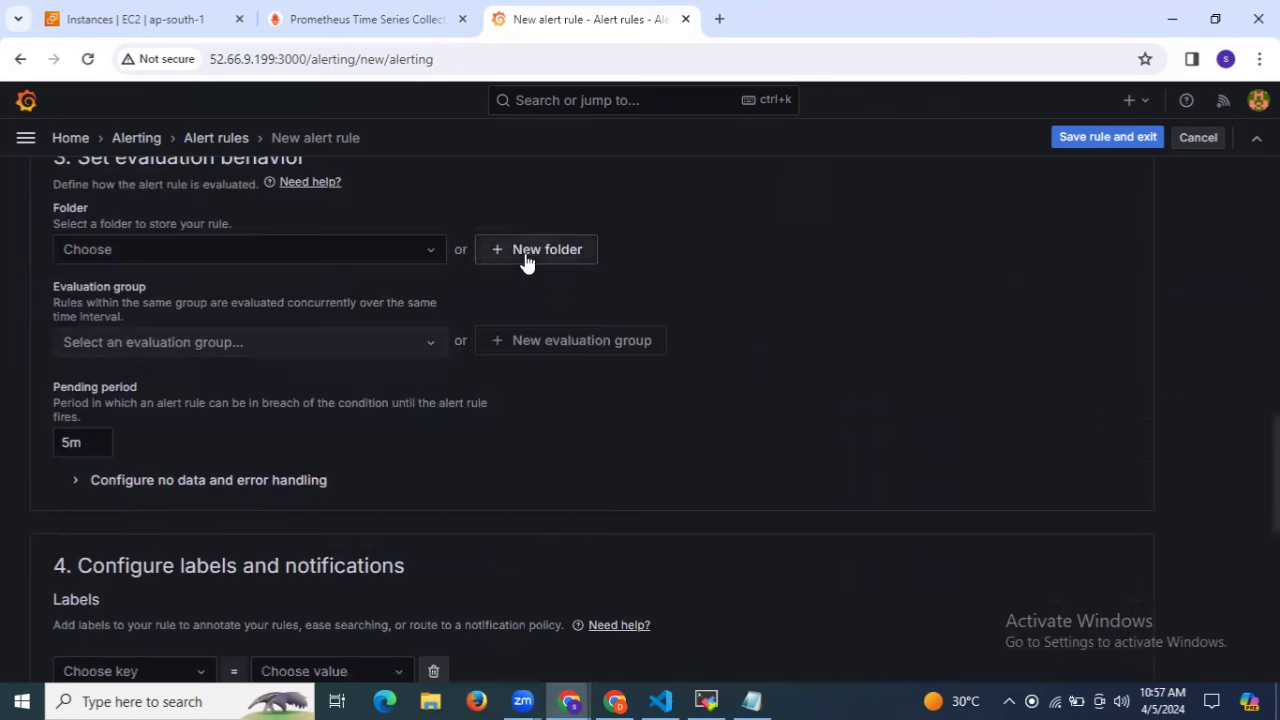
{"action": "scroll", "coordinate": [538, 256], "scroll_direction": "up", "scroll_amount": 1}
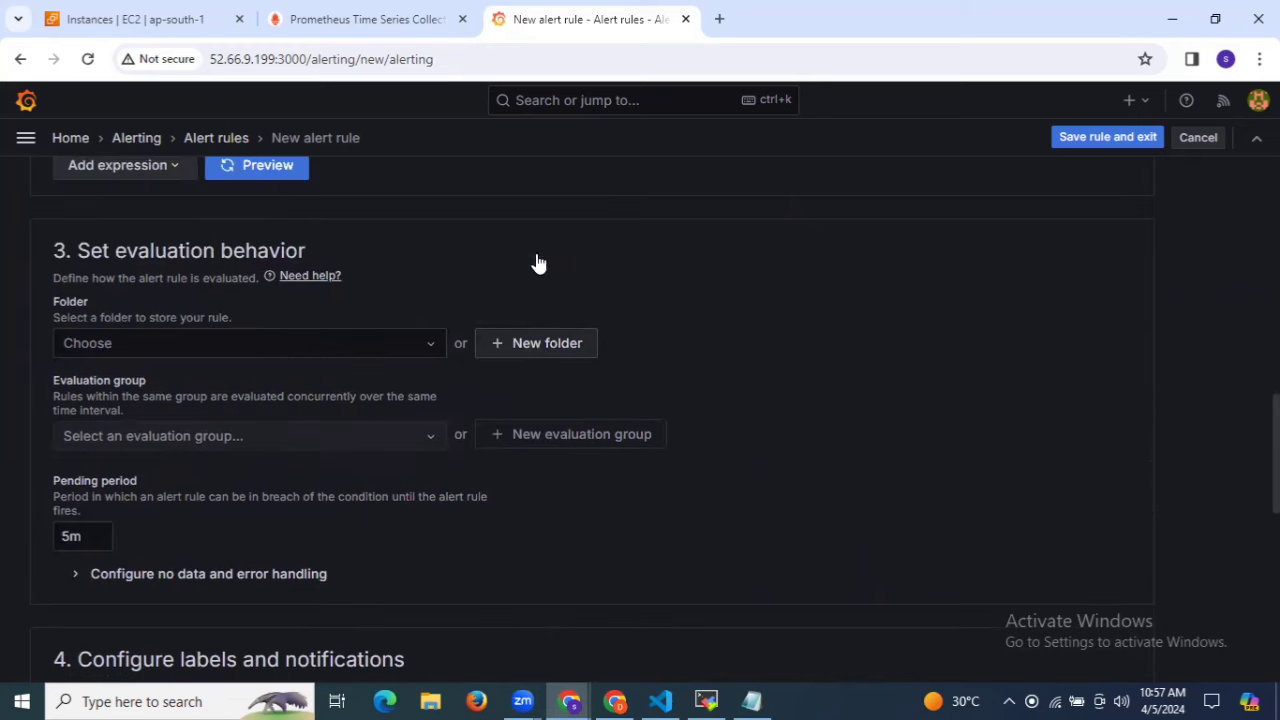
{"action": "left_click", "coordinate": [543, 344]}
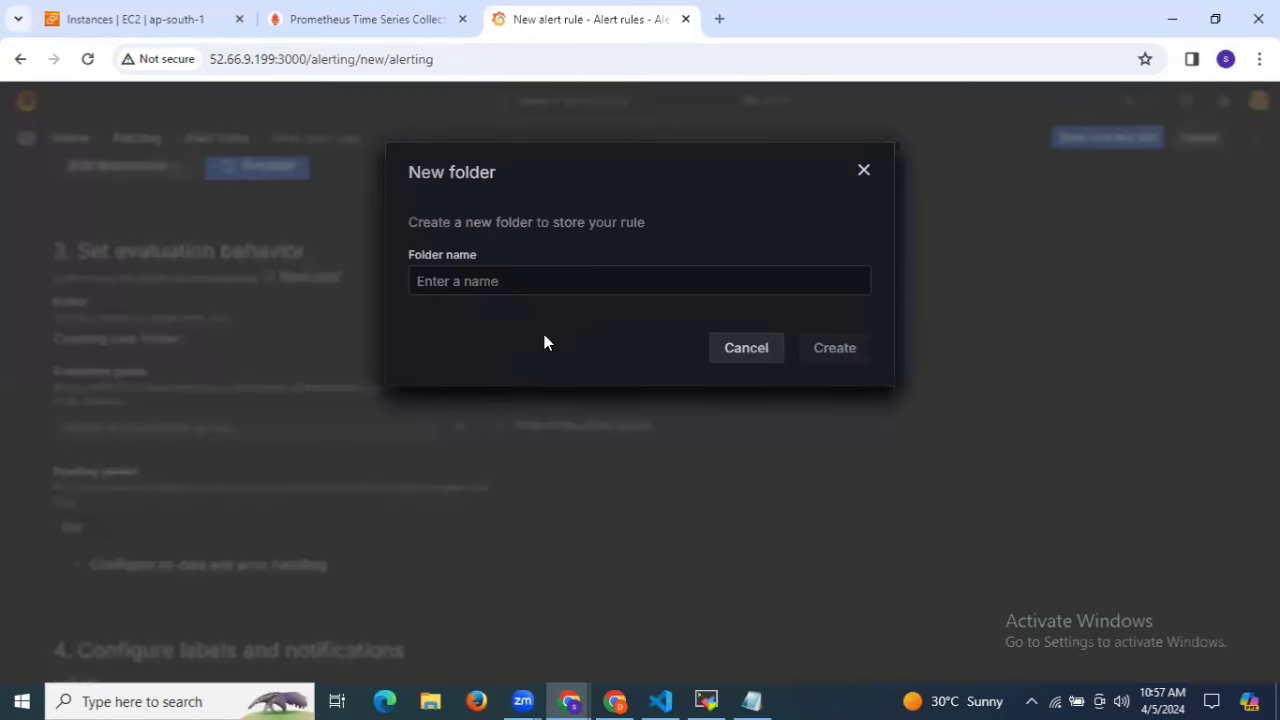
{"action": "left_click", "coordinate": [546, 280]}
{"action": "left_click", "coordinate": [817, 350]}
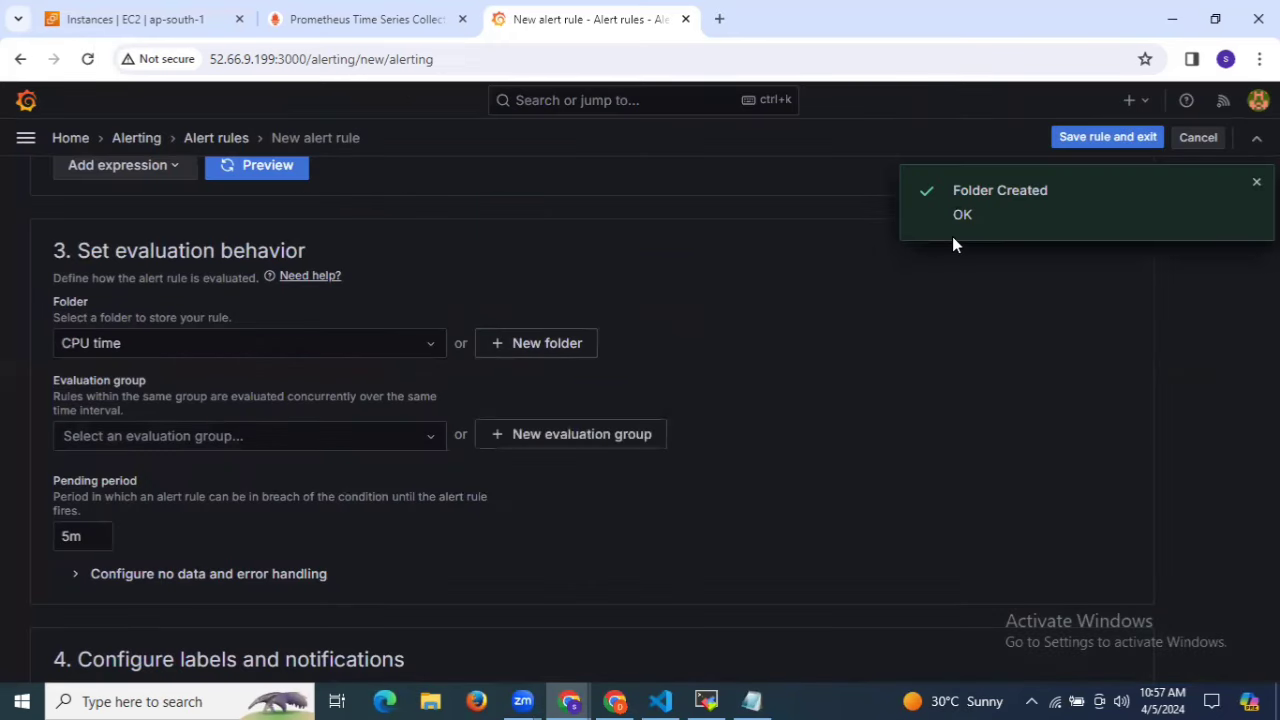
Create a new evaluation group 'CPU time' with a 30s evaluation interval
{"action": "left_click", "coordinate": [420, 439]}
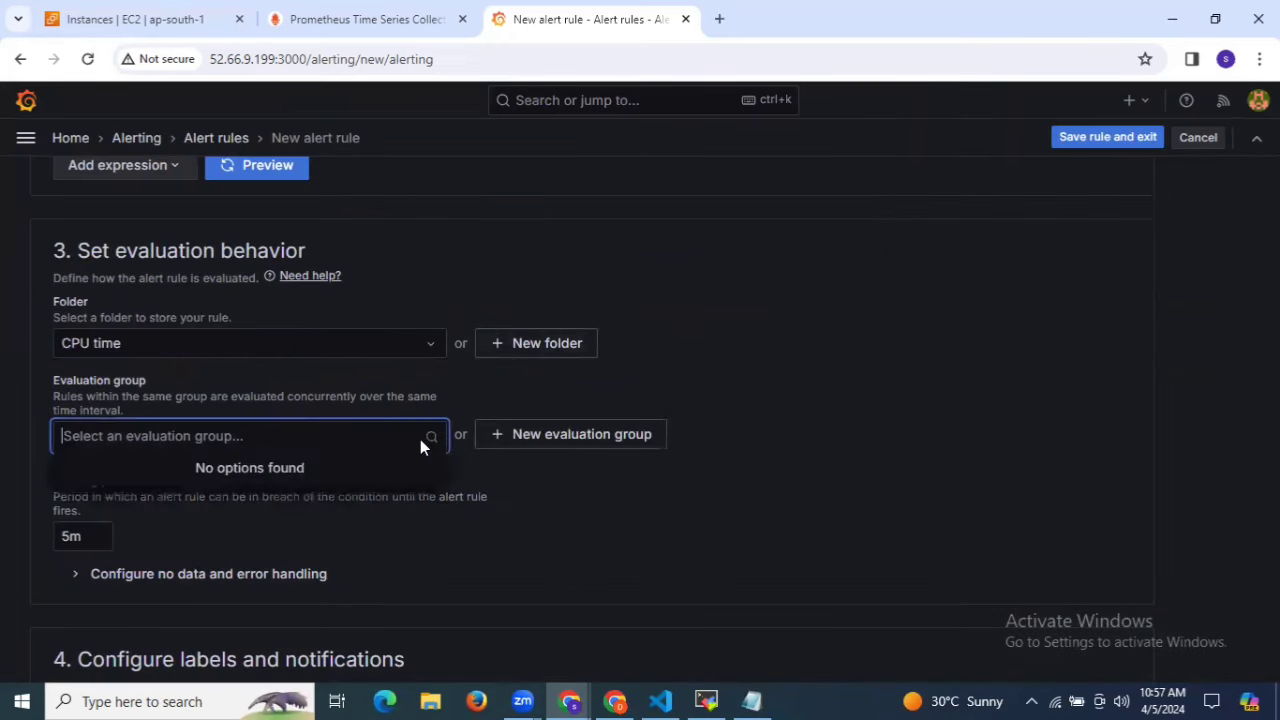
{"action": "left_click", "coordinate": [543, 434]}
{"action": "left_click", "coordinate": [547, 290]}
{"action": "left_click", "coordinate": [545, 328]}
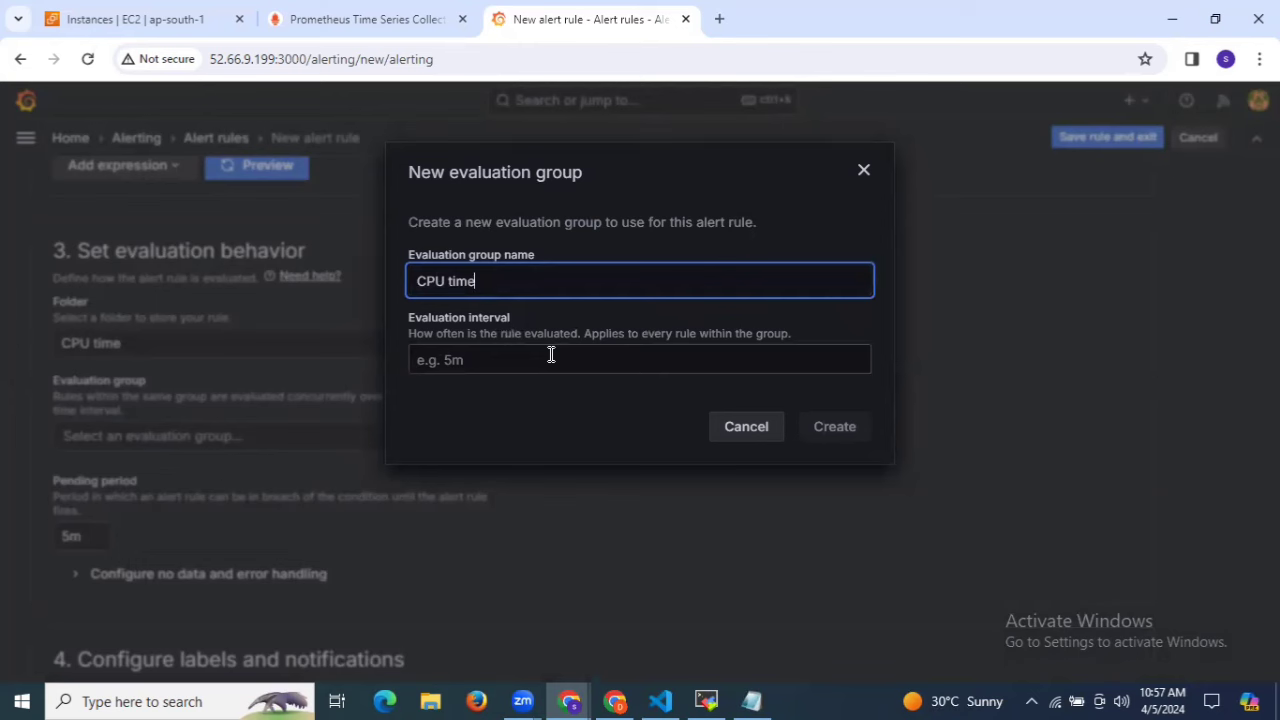
{"action": "left_click", "coordinate": [551, 355]}
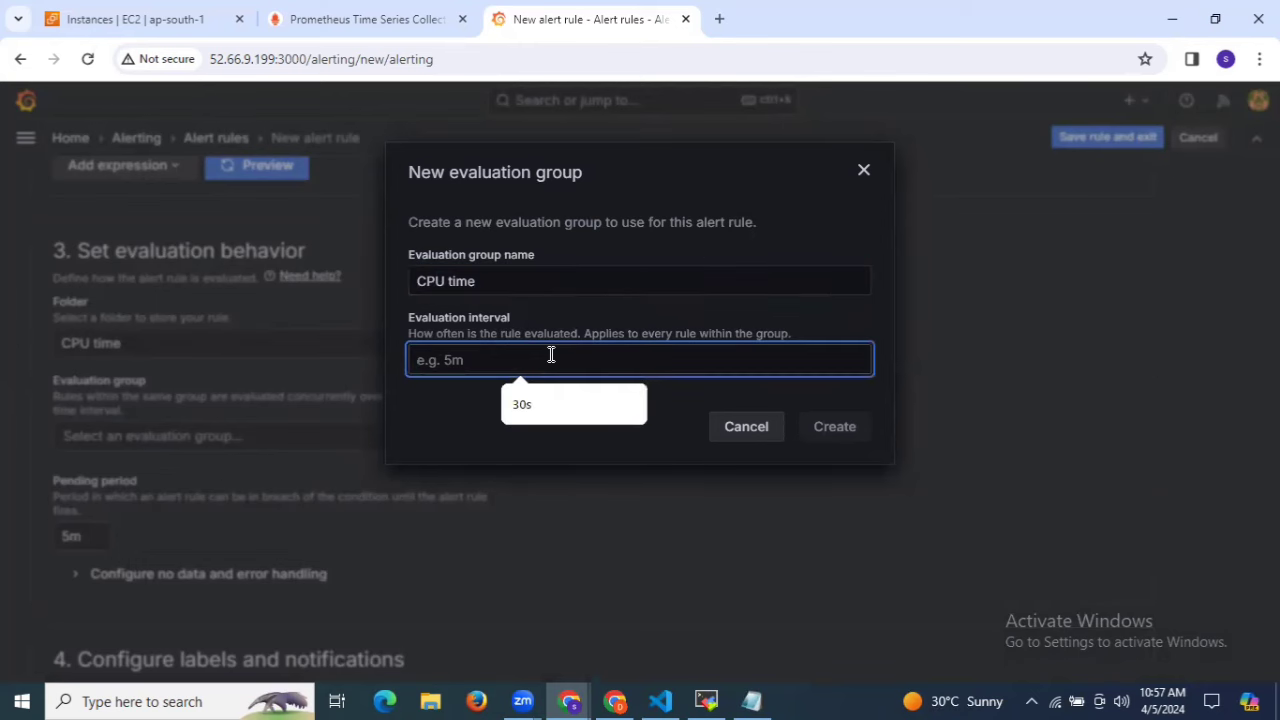
{"action": "left_click", "coordinate": [532, 402]}
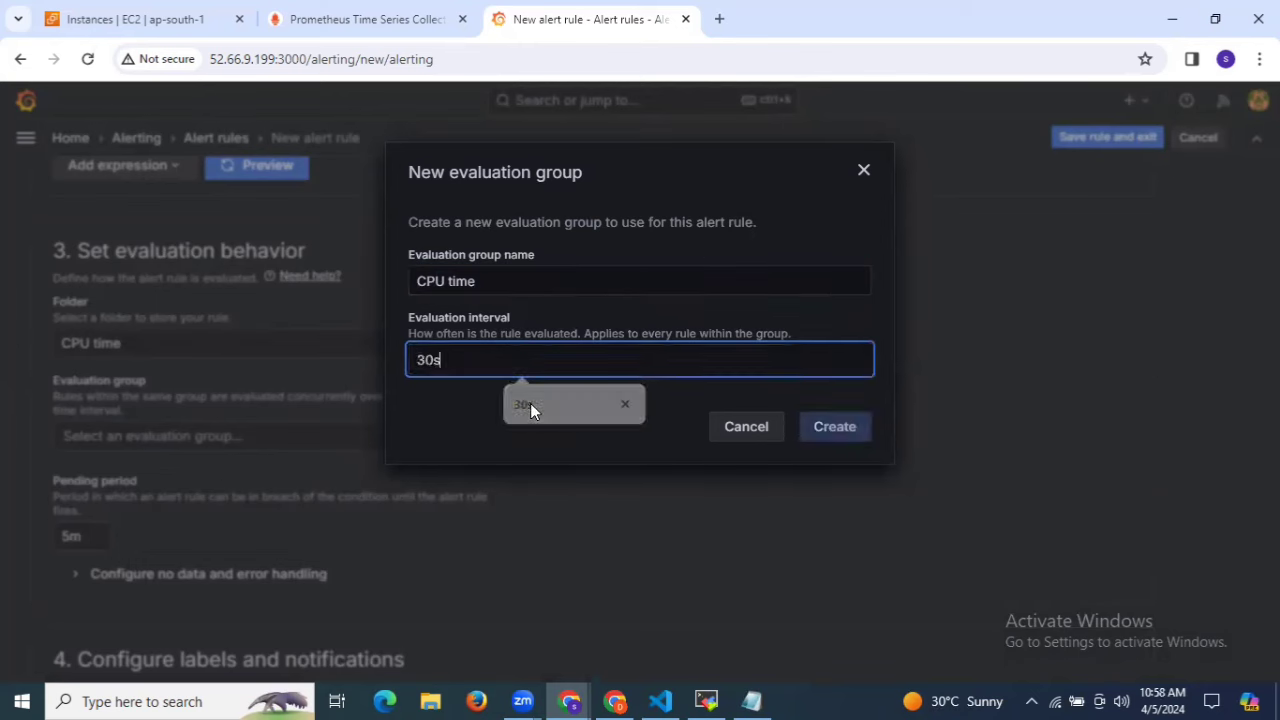
{"action": "left_click", "coordinate": [834, 427]}
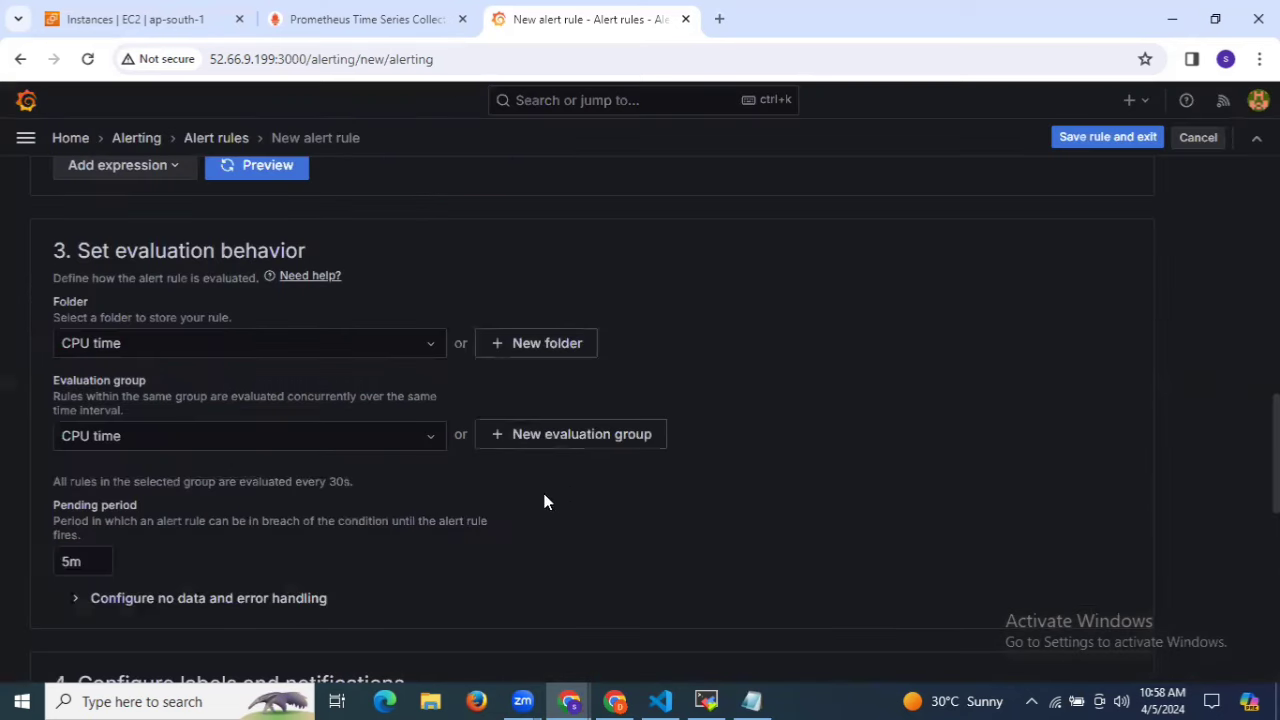
Set the pending period to 30s
{"action": "left_click", "coordinate": [86, 561]}
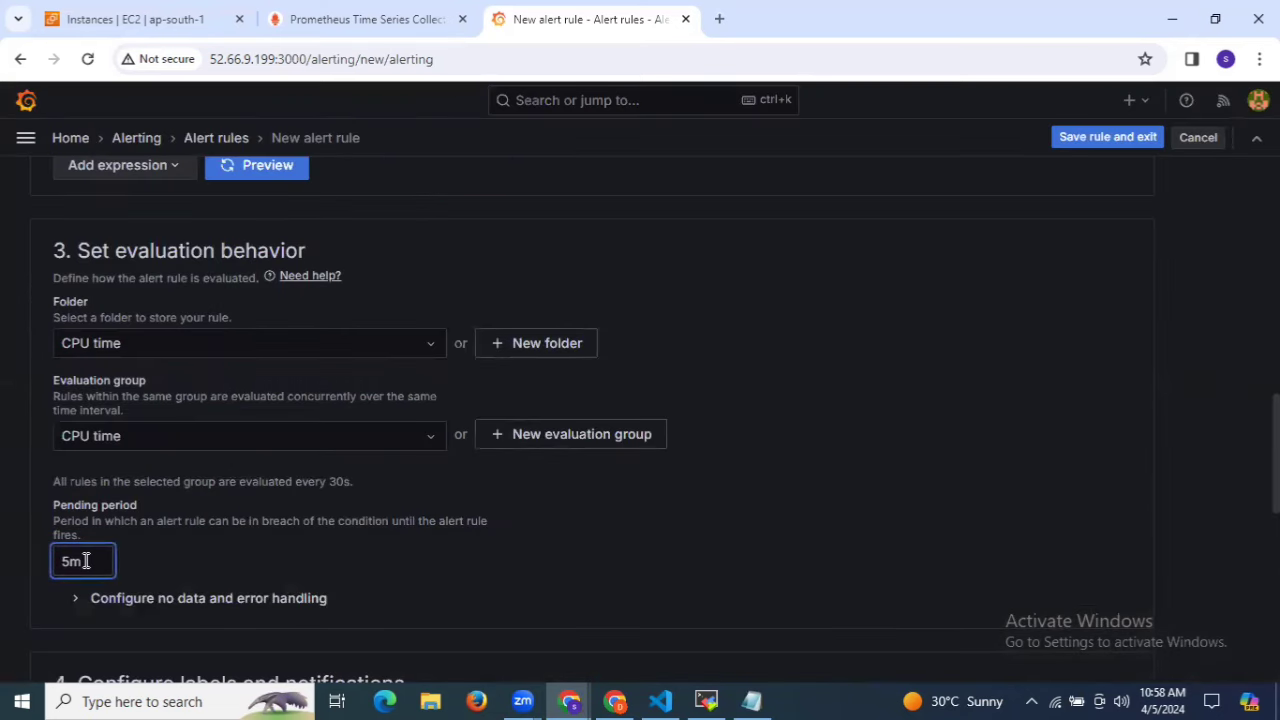
{"action": "type", "text": "3"}
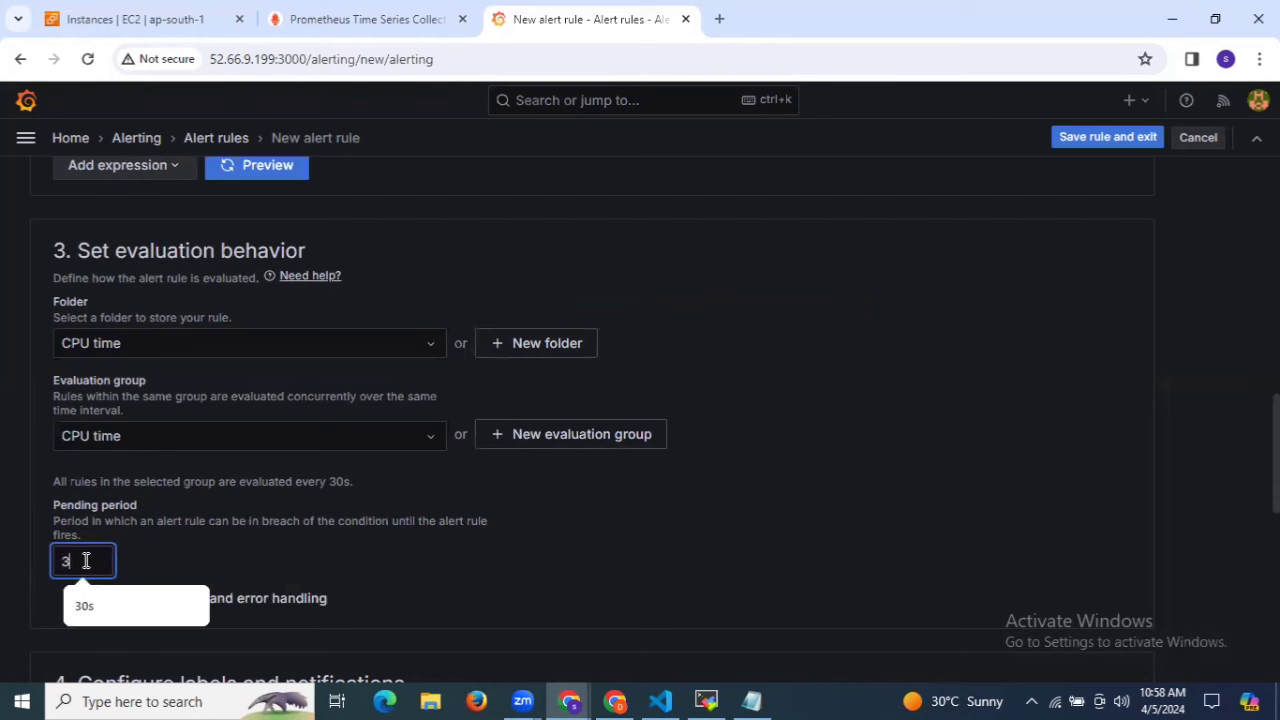
{"action": "type", "text": "0s"}
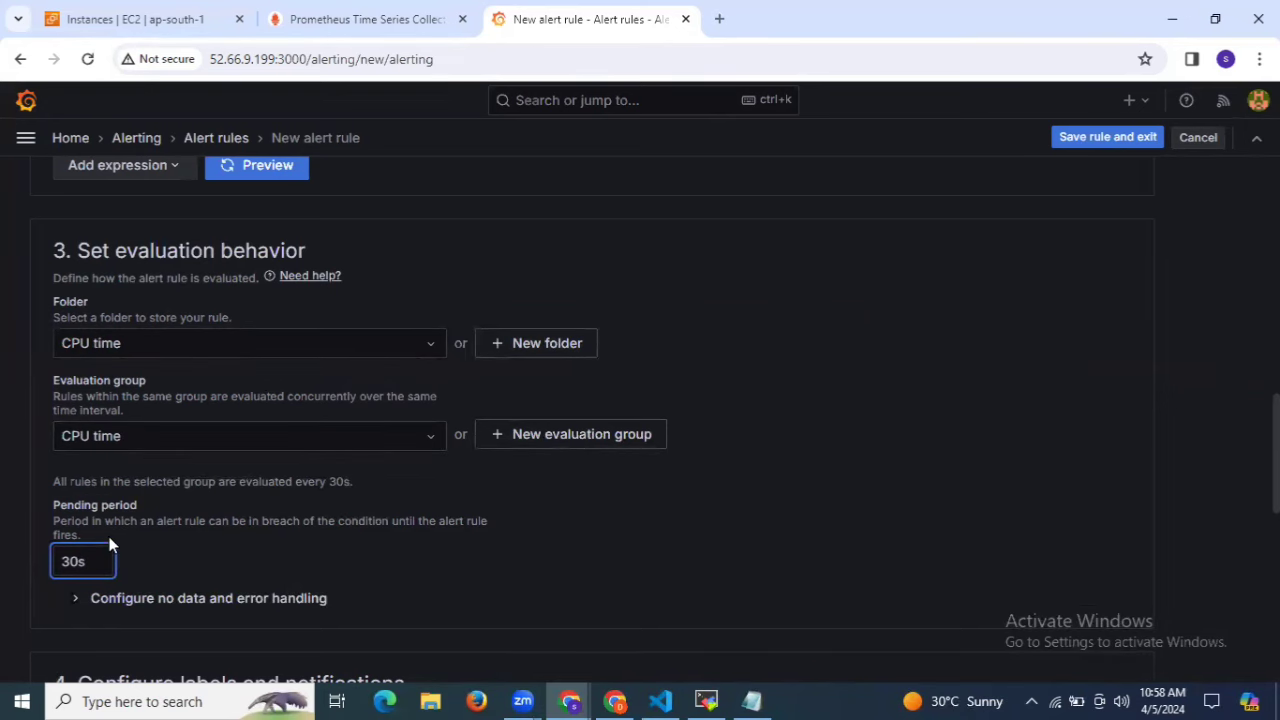
{"action": "scroll", "coordinate": [116, 546], "scroll_direction": "down", "scroll_amount": 3}
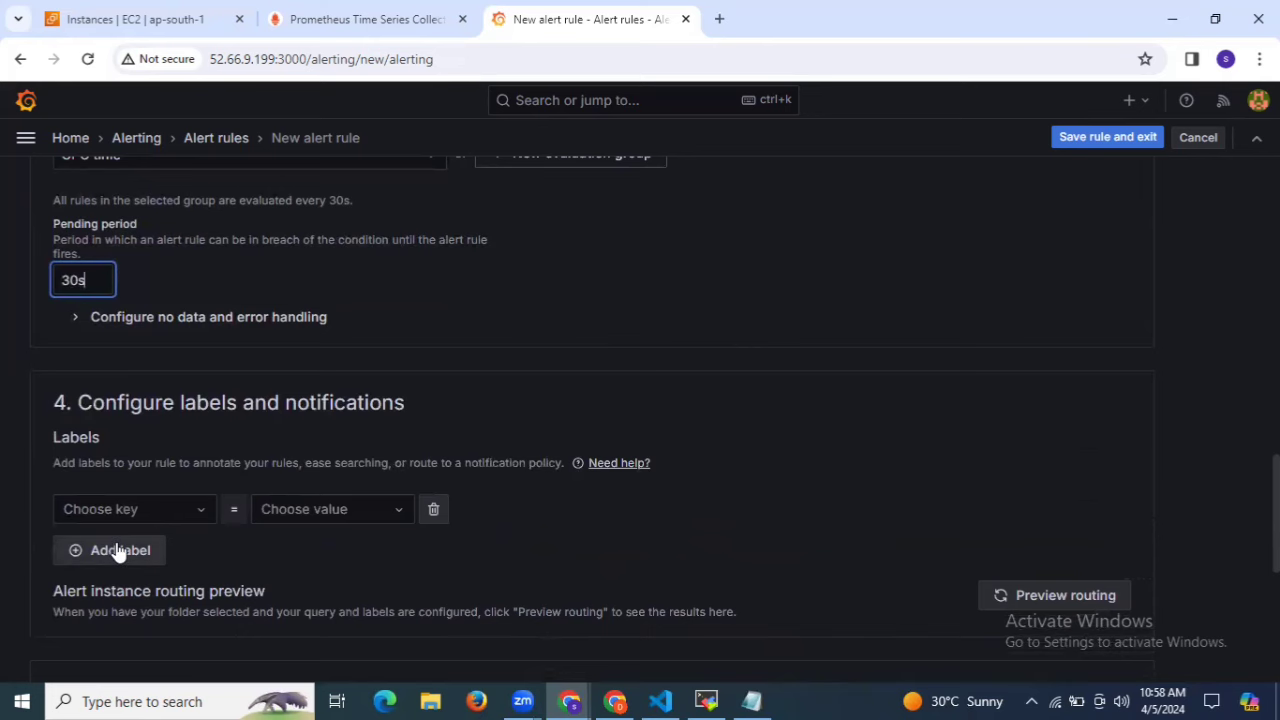
{"action": "scroll", "coordinate": [182, 528], "scroll_direction": "down", "scroll_amount": 5}
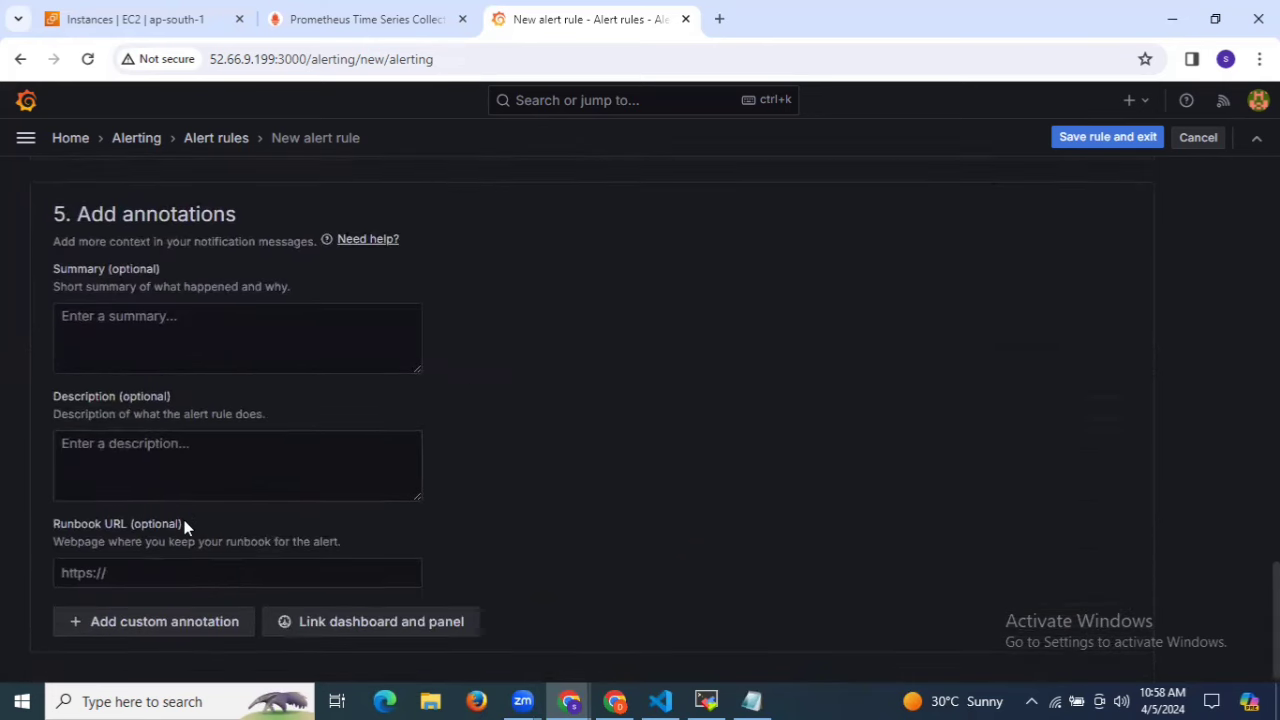
{"action": "scroll", "coordinate": [184, 528], "scroll_direction": "up", "scroll_amount": 15}
{"action": "scroll", "coordinate": [184, 520], "scroll_direction": "up", "scroll_amount": 1}
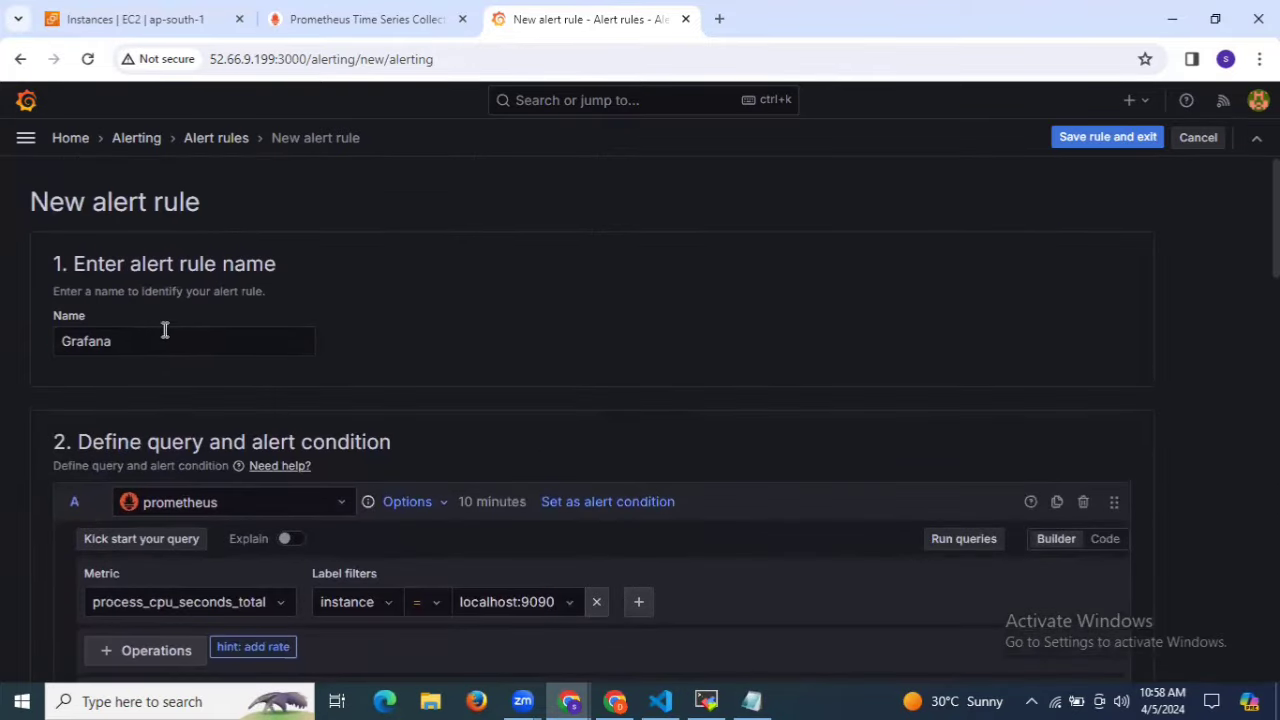
{"action": "scroll", "coordinate": [160, 335], "scroll_direction": "down", "scroll_amount": 3}
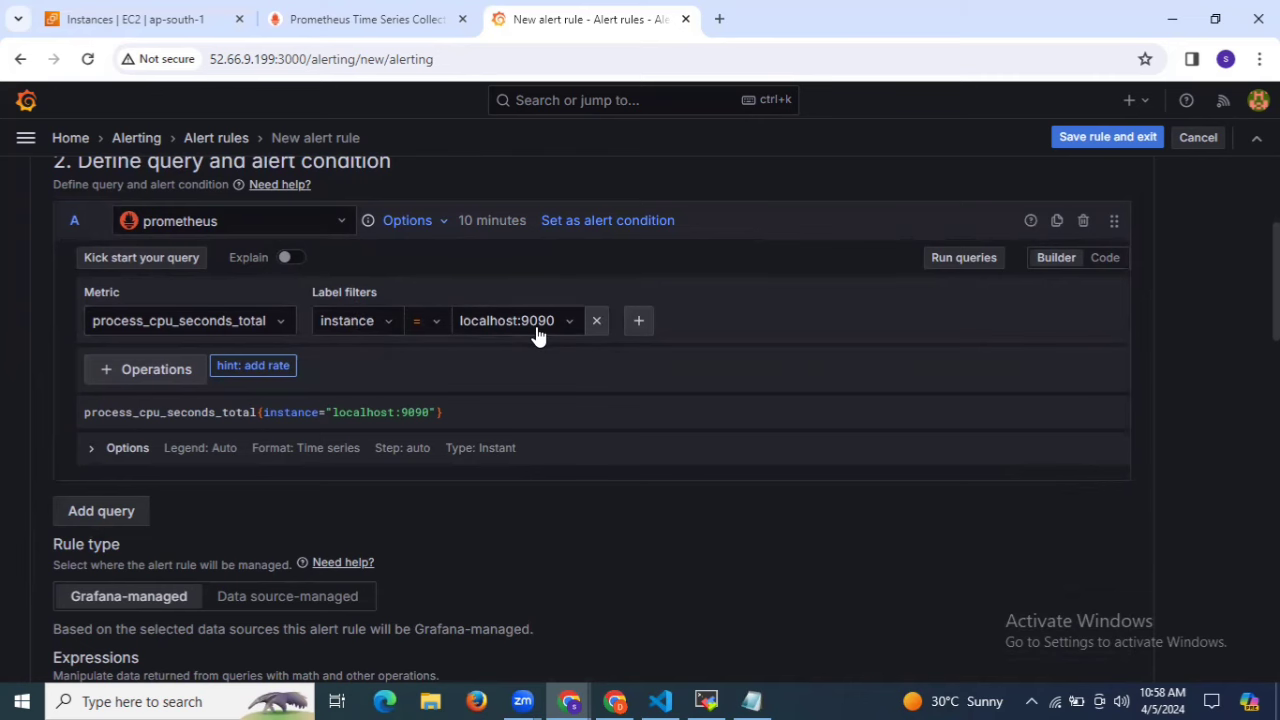
{"action": "scroll", "coordinate": [537, 335], "scroll_direction": "down", "scroll_amount": 4}
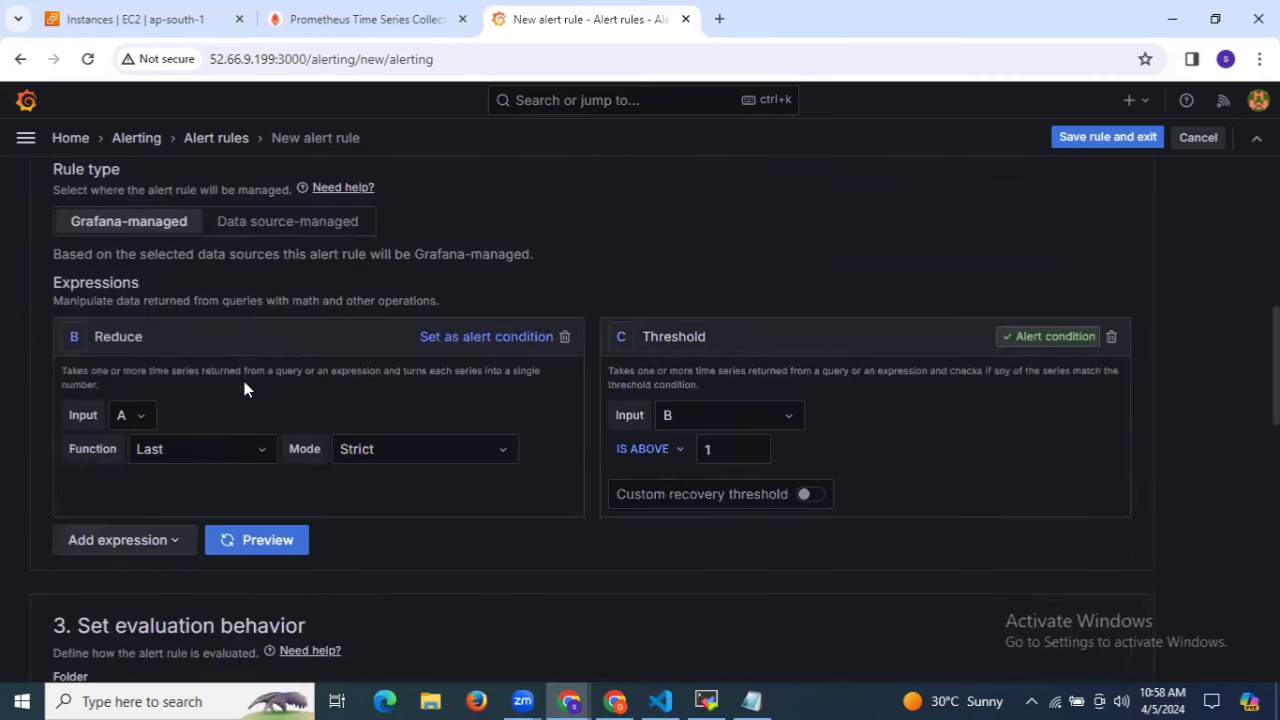
Change the Threshold expression's IS ABOVE value from 1 to 0.7
{"action": "scroll", "coordinate": [455, 427], "scroll_direction": "down", "scroll_amount": 1}
{"action": "scroll", "coordinate": [706, 443], "scroll_direction": "up", "scroll_amount": 1}
{"action": "scroll", "coordinate": [711, 443], "scroll_direction": "down", "scroll_amount": 2}
{"action": "scroll", "coordinate": [710, 440], "scroll_direction": "up", "scroll_amount": 3}
{"action": "scroll", "coordinate": [710, 435], "scroll_direction": "up", "scroll_amount": 3}
{"action": "scroll", "coordinate": [710, 429], "scroll_direction": "down", "scroll_amount": 4}
{"action": "scroll", "coordinate": [710, 427], "scroll_direction": "up", "scroll_amount": 3}
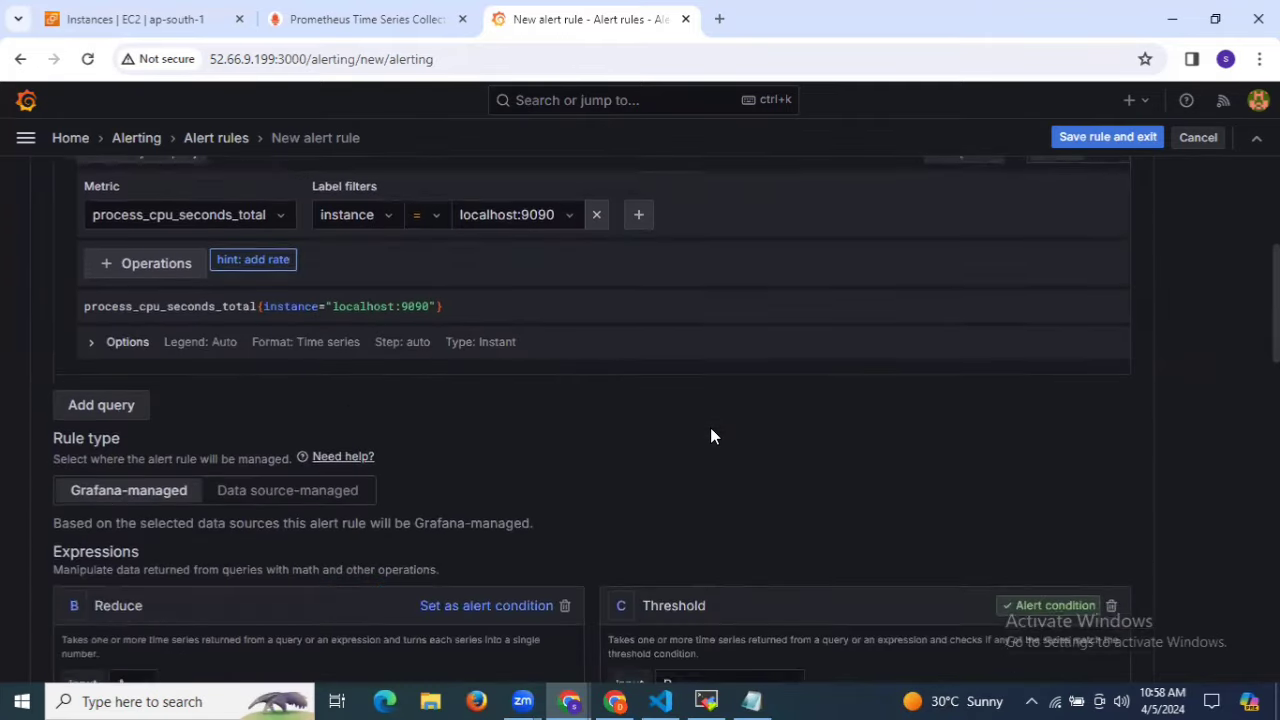
{"action": "scroll", "coordinate": [710, 427], "scroll_direction": "down", "scroll_amount": 5}
{"action": "scroll", "coordinate": [710, 427], "scroll_direction": "down", "scroll_amount": 3}
{"action": "scroll", "coordinate": [710, 427], "scroll_direction": "up", "scroll_amount": 4}
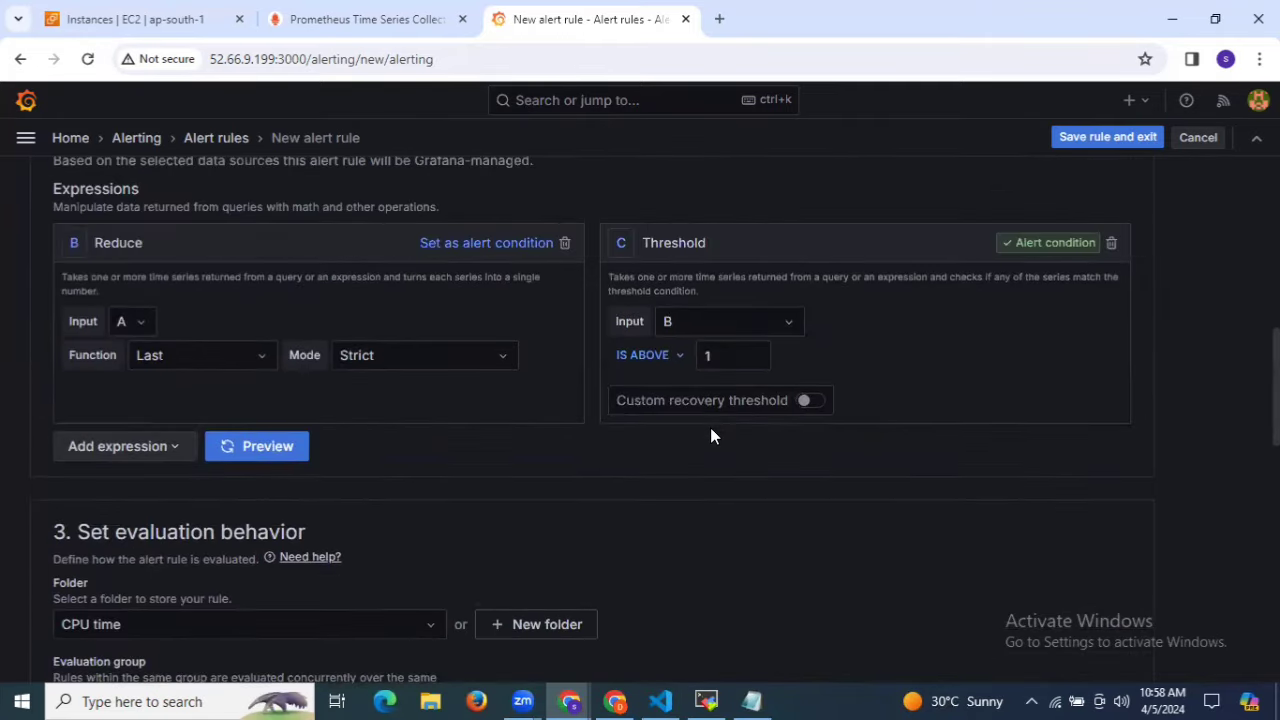
{"action": "left_click", "coordinate": [721, 354]}
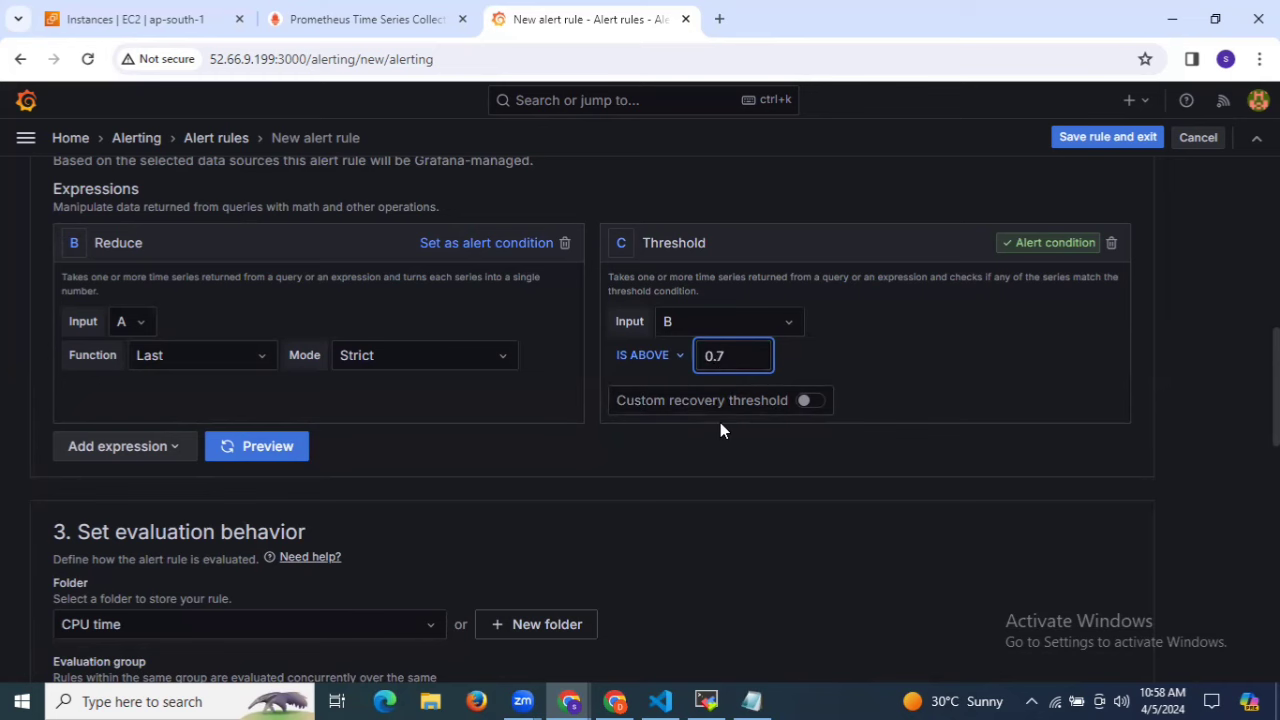
{"action": "scroll", "coordinate": [720, 422], "scroll_direction": "up", "scroll_amount": 1}
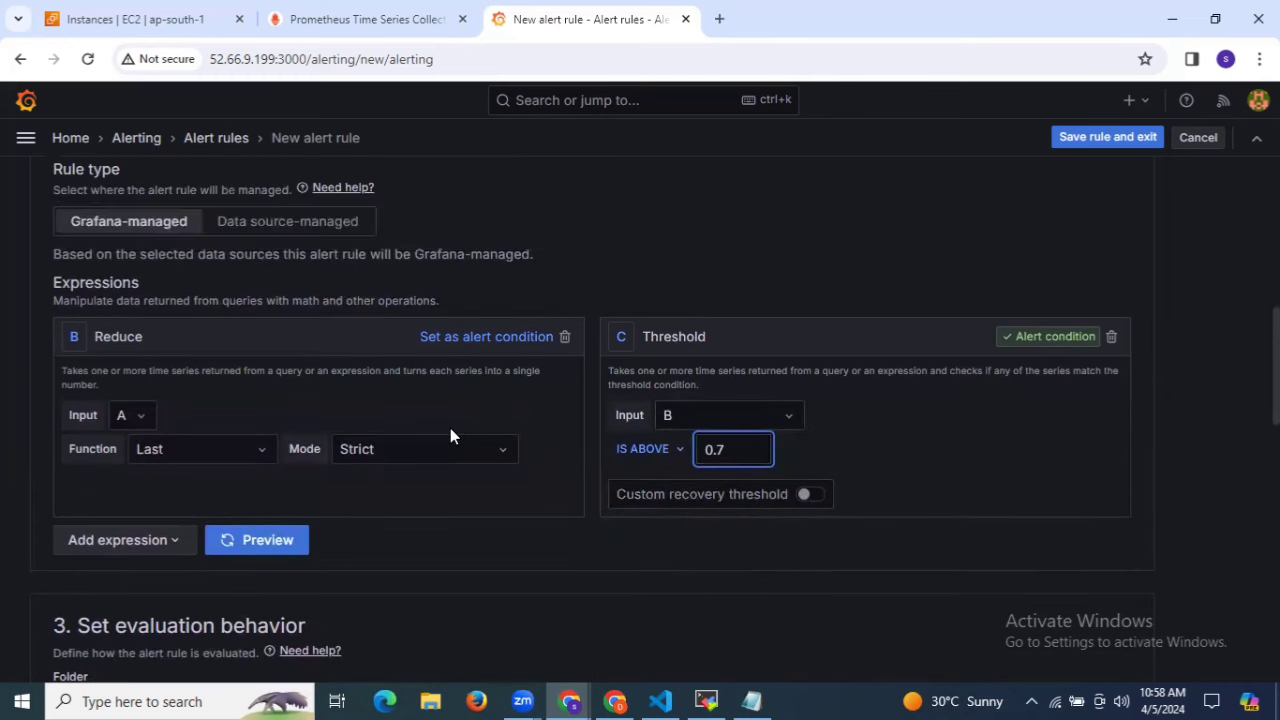
{"action": "scroll", "coordinate": [450, 432], "scroll_direction": "down", "scroll_amount": 3}
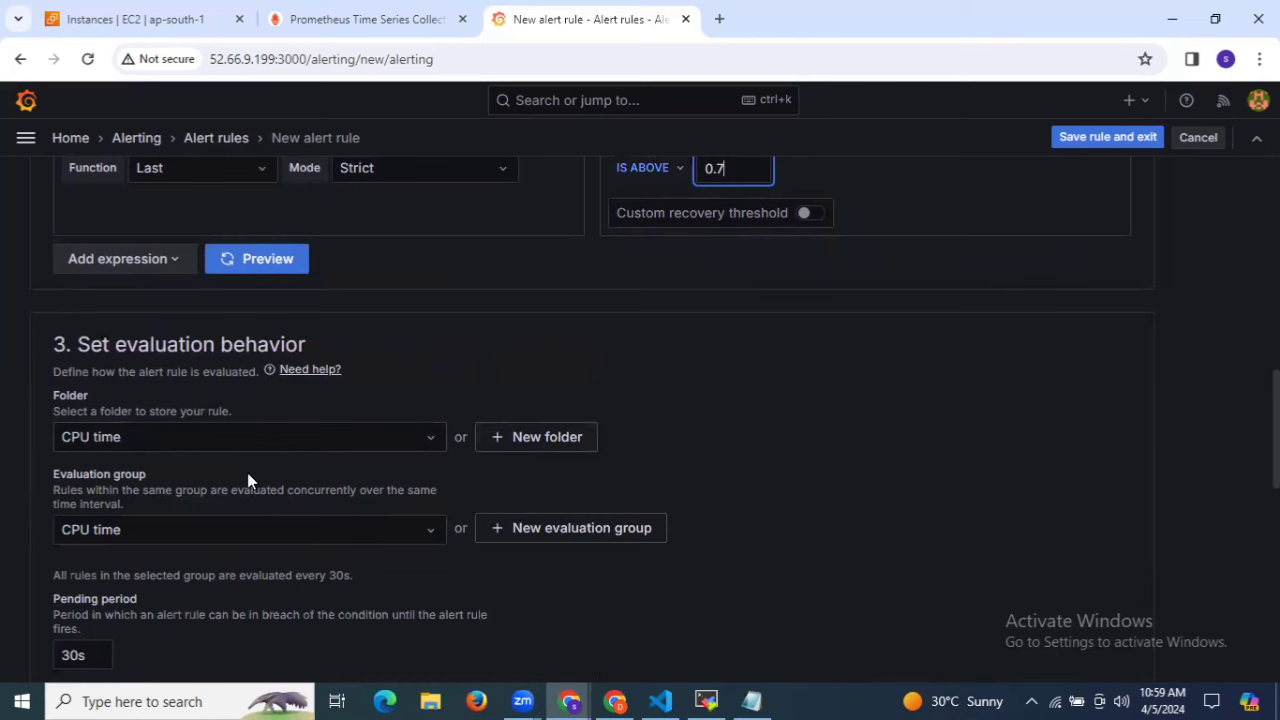
Save the rule and exit so it's listed under CPU time, then bring up the VS Code notes
{"action": "scroll", "coordinate": [234, 583], "scroll_direction": "down", "scroll_amount": 3}
{"action": "scroll", "coordinate": [514, 523], "scroll_direction": "down", "scroll_amount": 6}
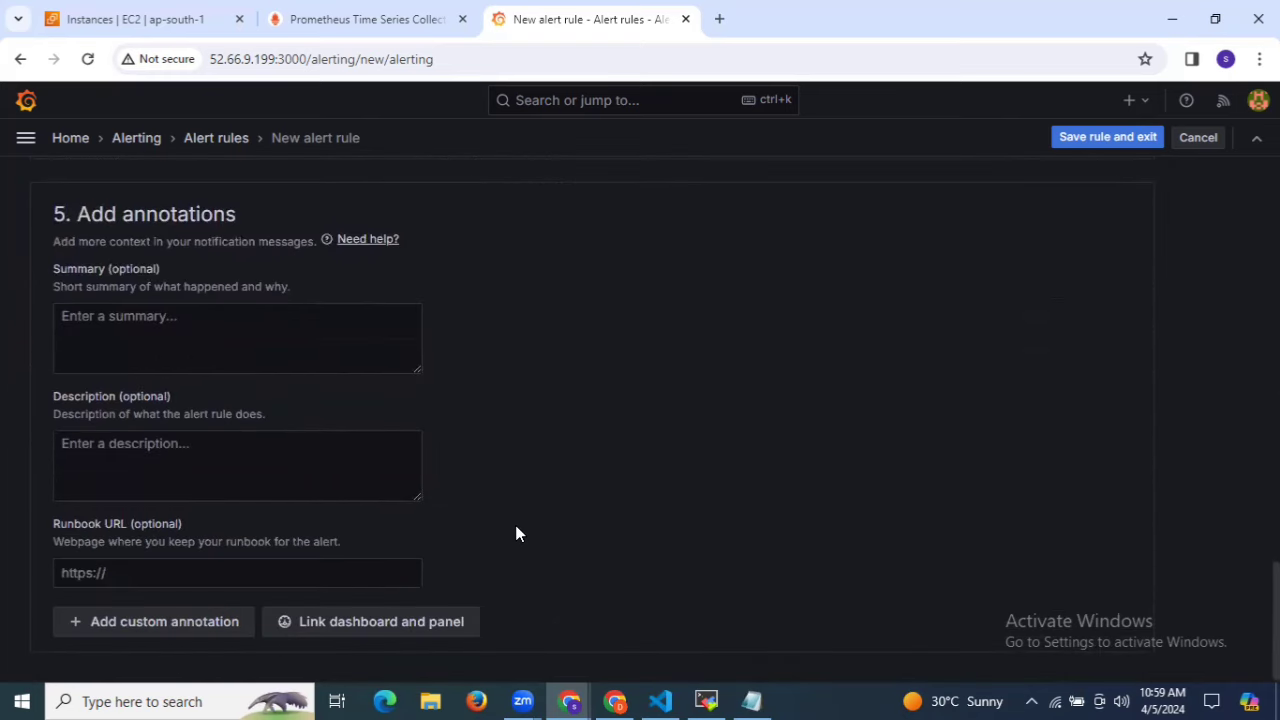
{"action": "scroll", "coordinate": [515, 534], "scroll_direction": "up", "scroll_amount": 8}
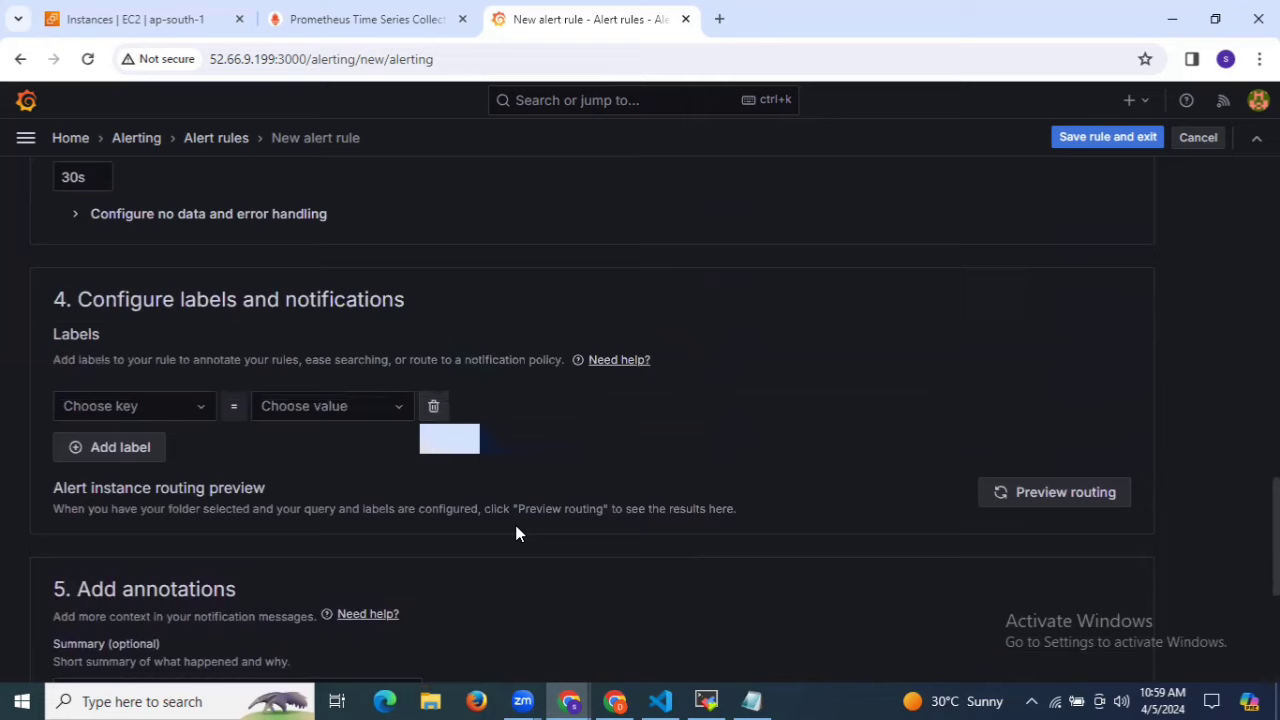
{"action": "left_click", "coordinate": [1112, 139]}
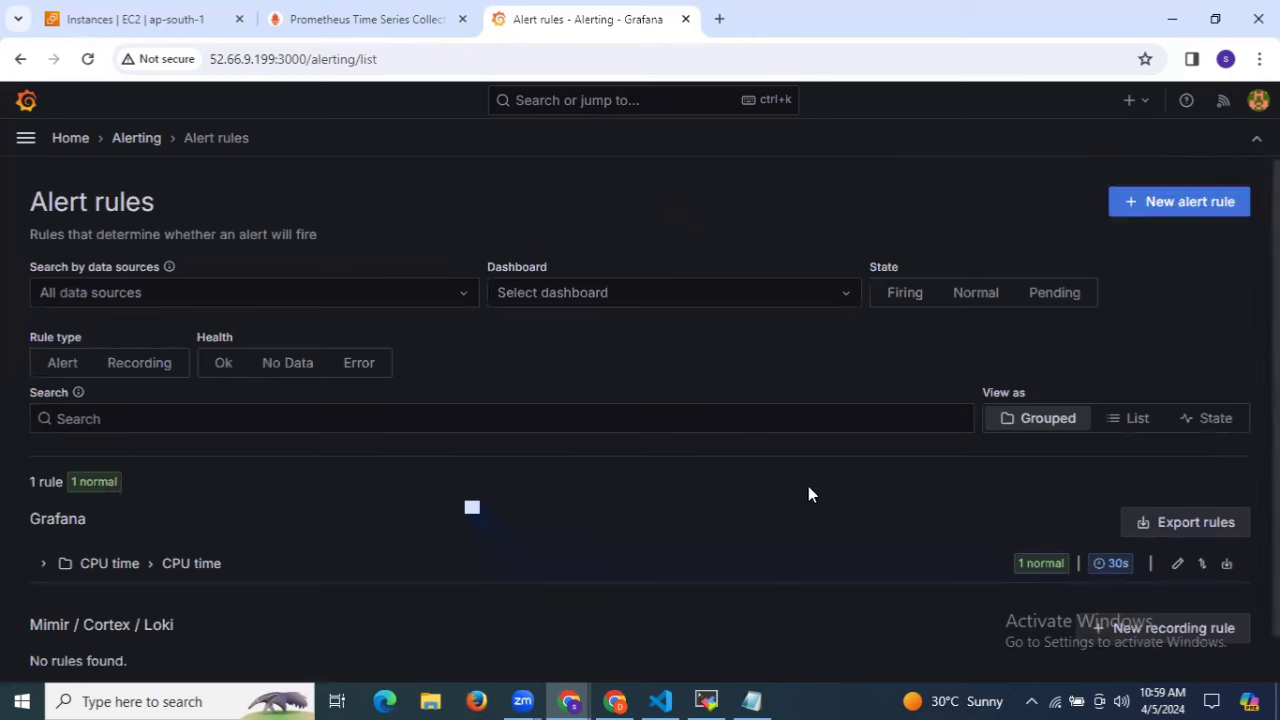
{"action": "left_click", "coordinate": [660, 701]}
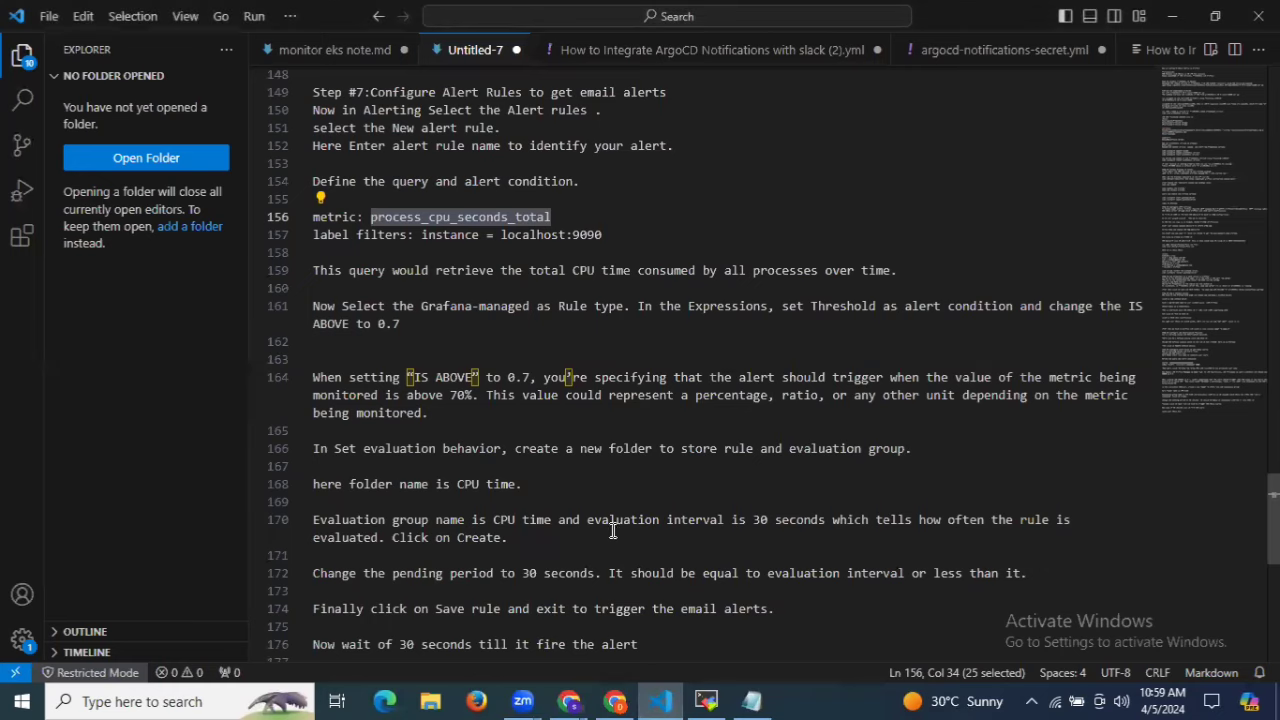
Highlight the notes on saving the rule and waiting 30 seconds, then switch to the Gmail alert email
{"action": "scroll", "coordinate": [613, 531], "scroll_direction": "down", "scroll_amount": 2}
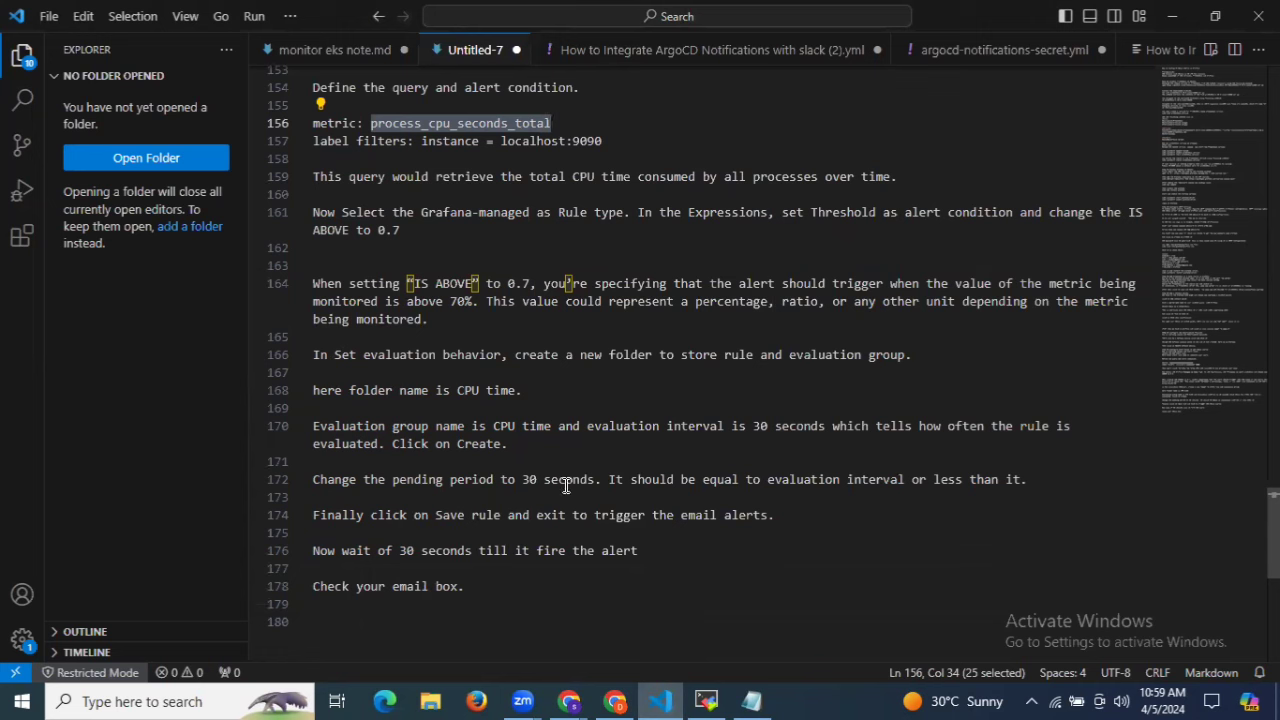
{"action": "left_click_drag", "start_coordinate": [318, 515], "coordinate": [629, 530]}
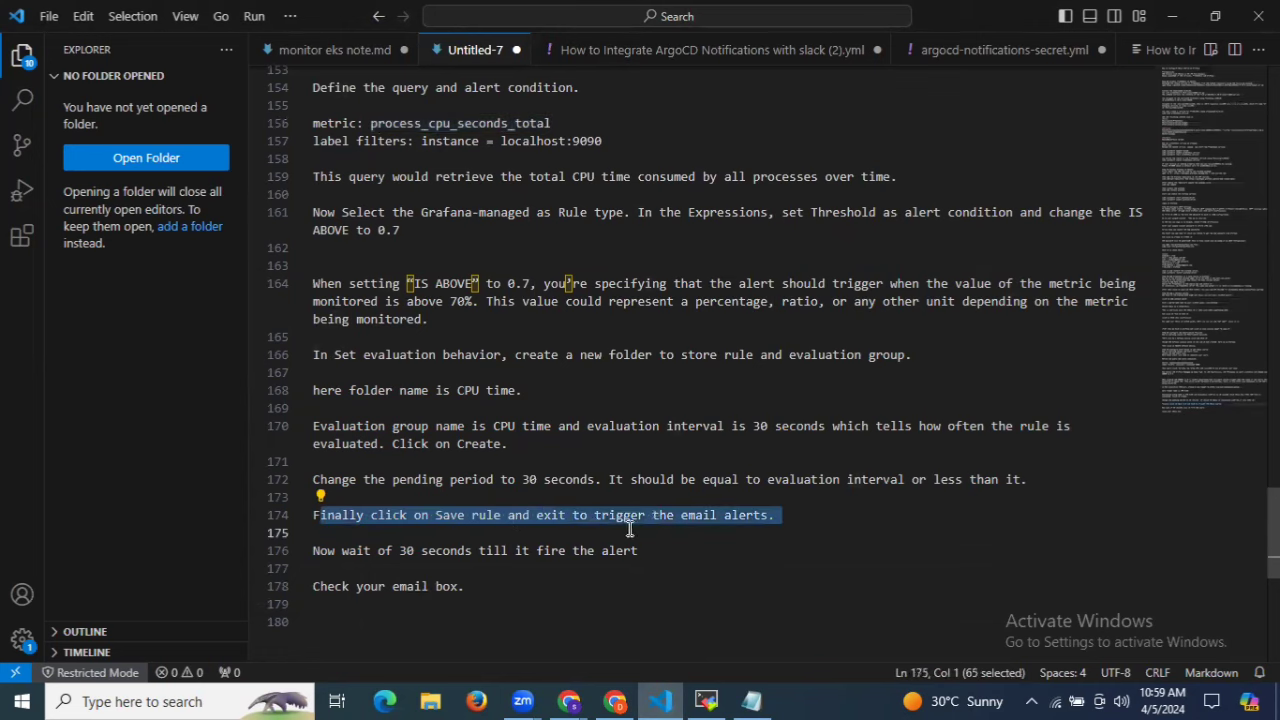
{"action": "left_click_drag", "start_coordinate": [313, 551], "coordinate": [645, 566]}
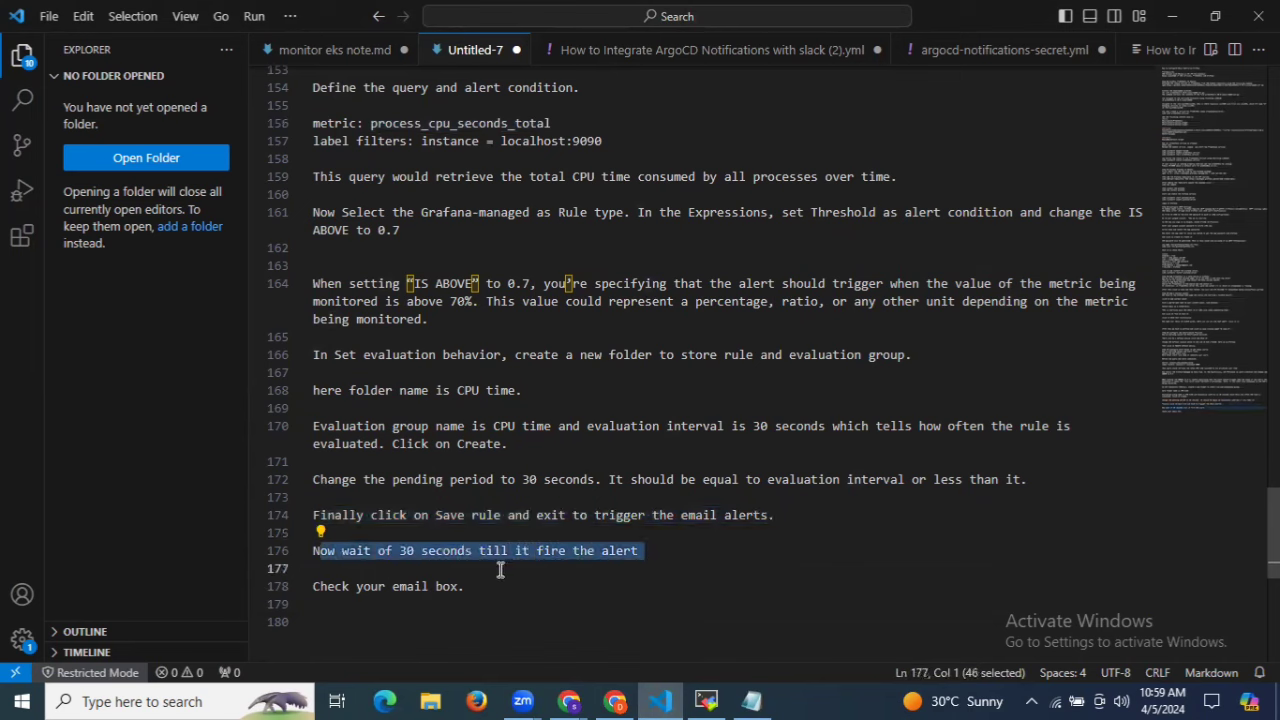
{"action": "left_click", "coordinate": [498, 585]}
Go back from the TestAlert email to the inbox, reload it twice, then return to the notes
{"action": "left_click", "coordinate": [607, 700]}
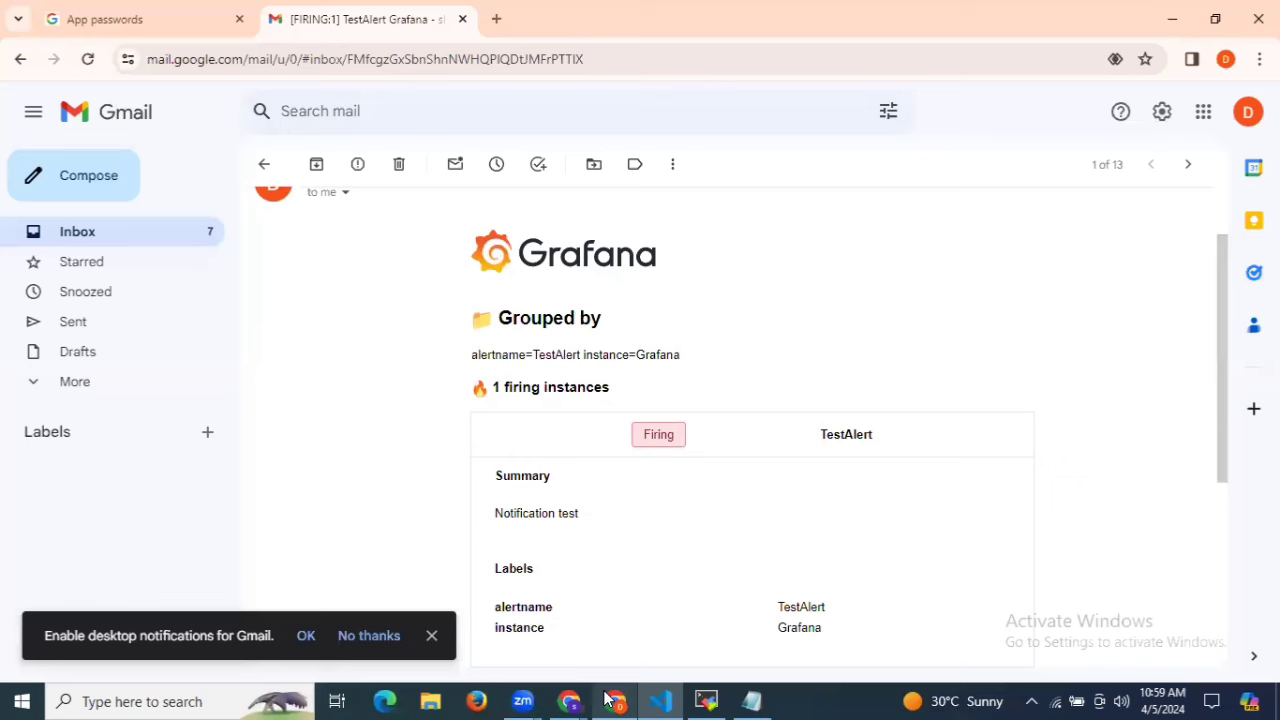
{"action": "left_click", "coordinate": [264, 165]}
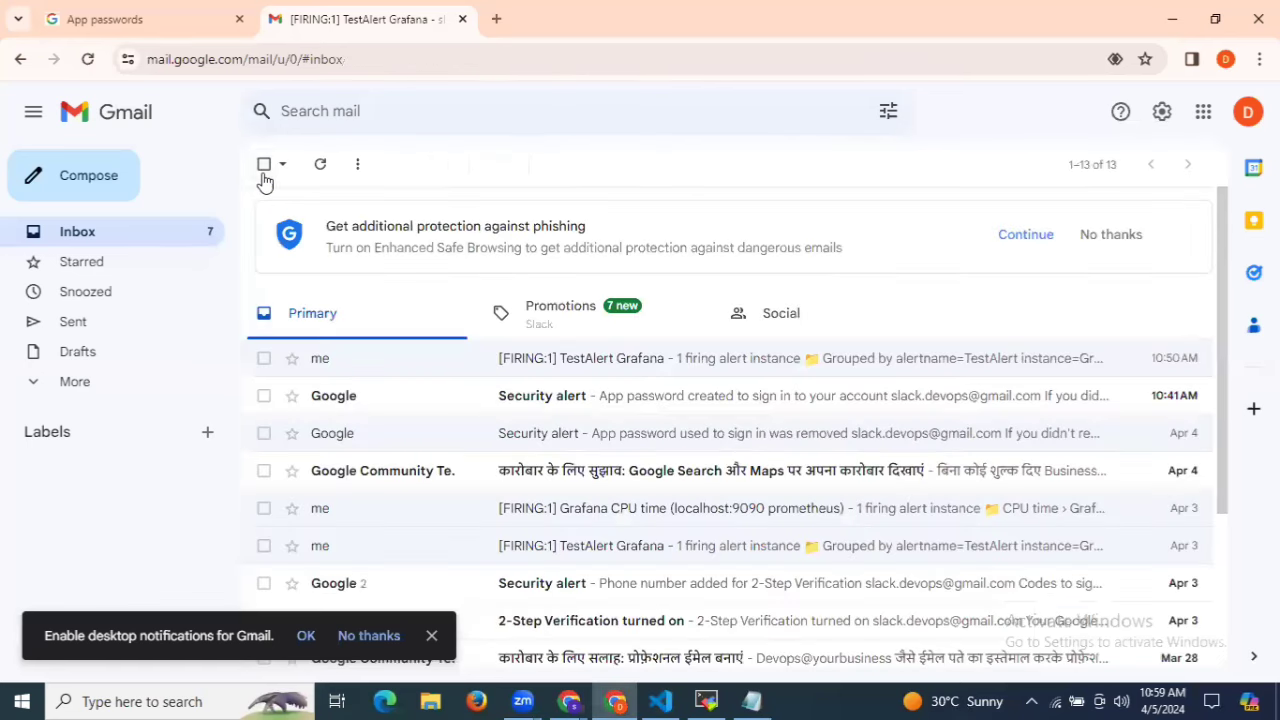
{"action": "left_click", "coordinate": [88, 59]}
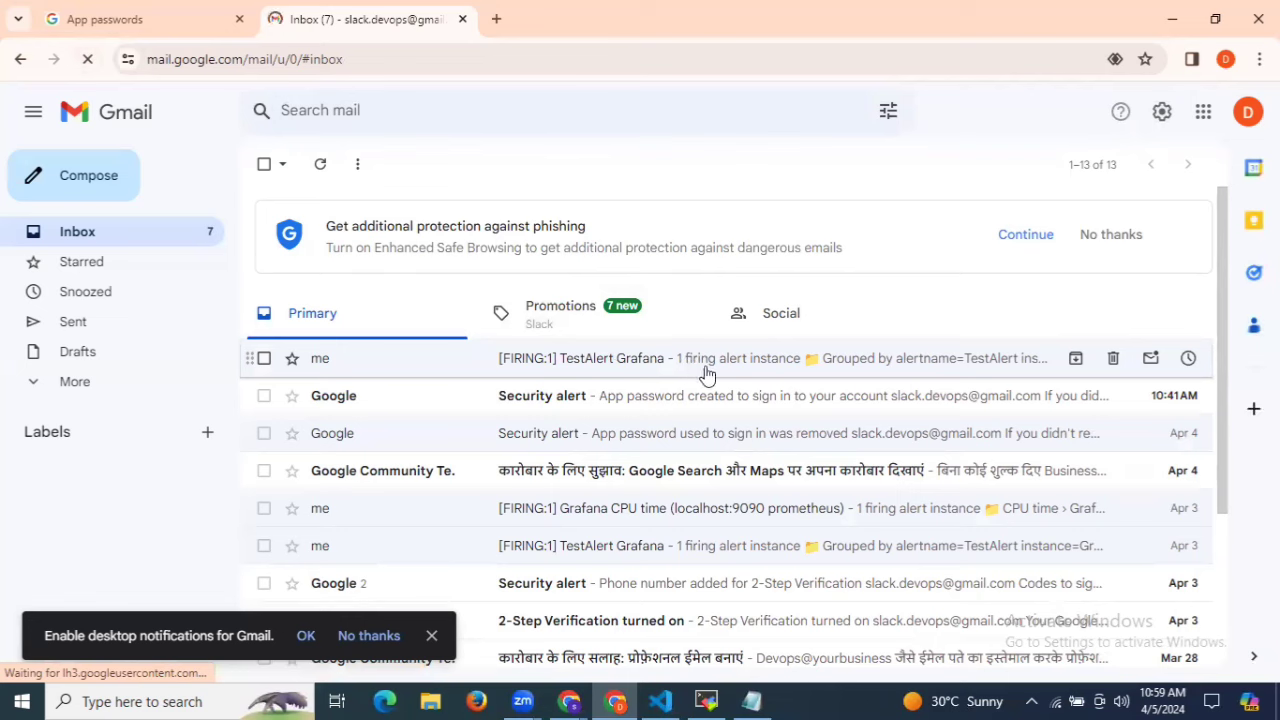
{"action": "left_click", "coordinate": [88, 59]}
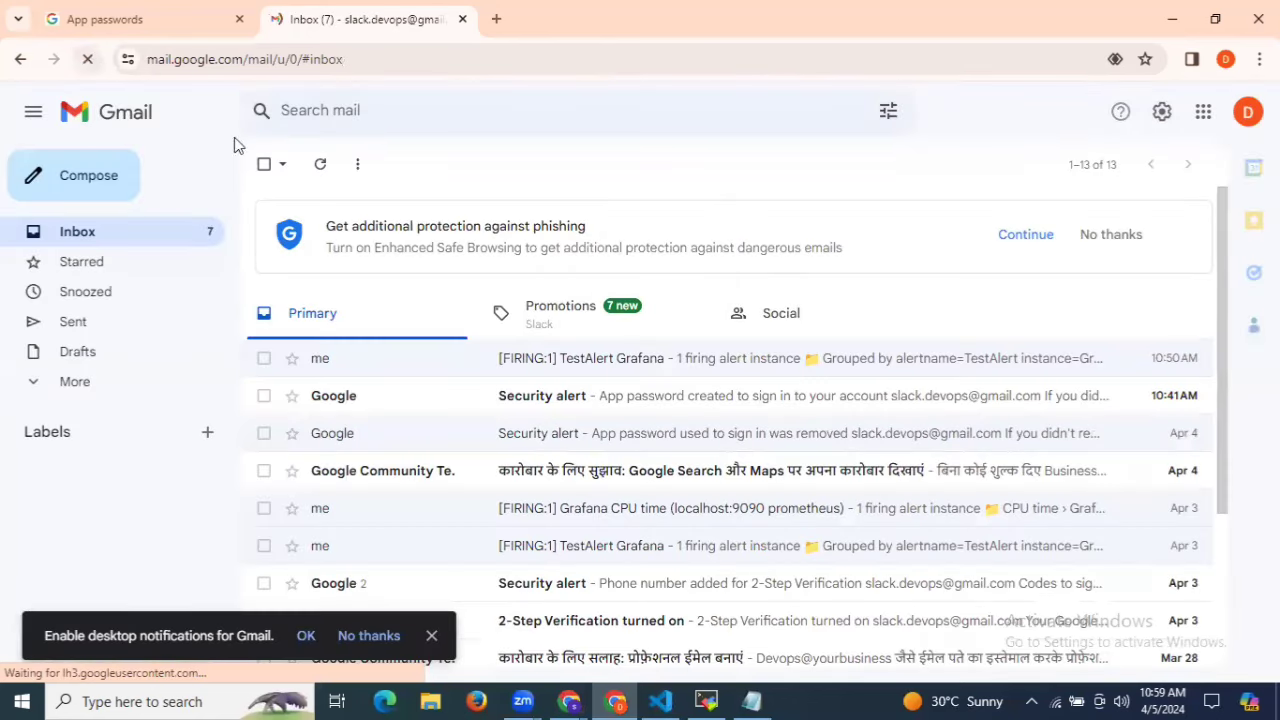
{"action": "left_click", "coordinate": [660, 701]}
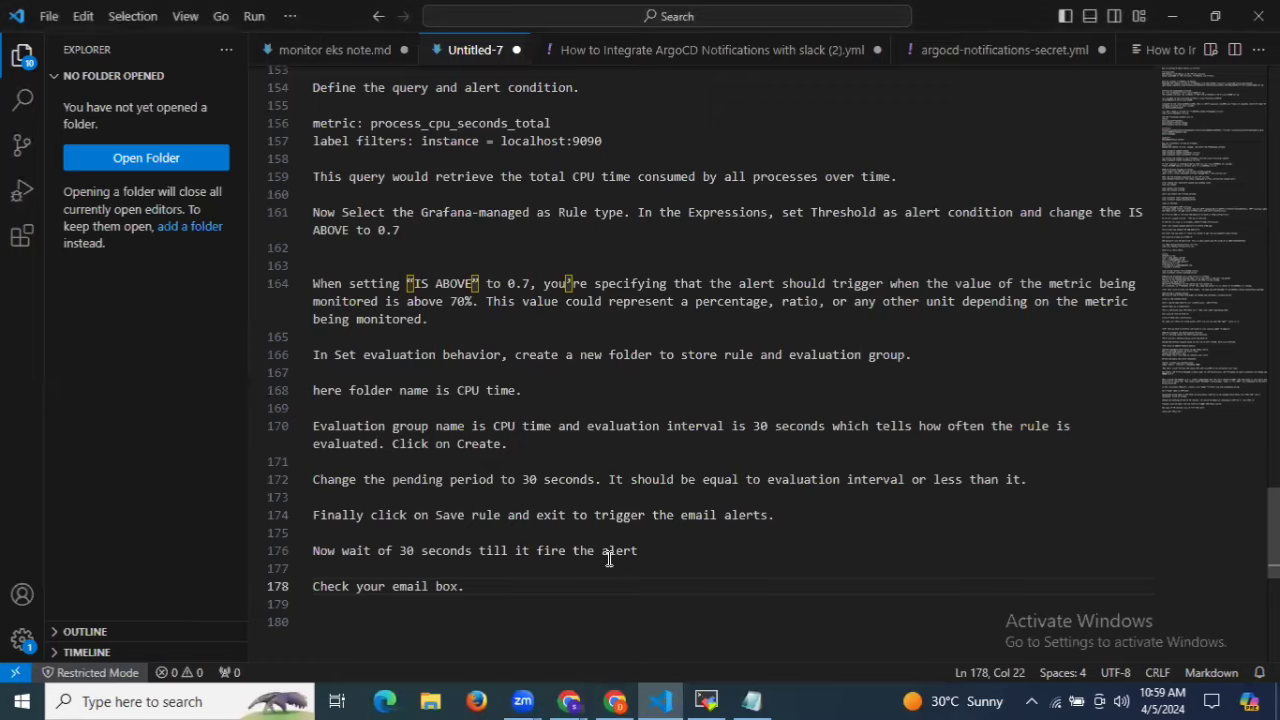
Scroll the email-alert notes up to the top, then bring the Gmail inbox forward
{"action": "scroll", "coordinate": [609, 558], "scroll_direction": "up", "scroll_amount": 20}
{"action": "scroll", "coordinate": [609, 558], "scroll_direction": "up", "scroll_amount": 20}
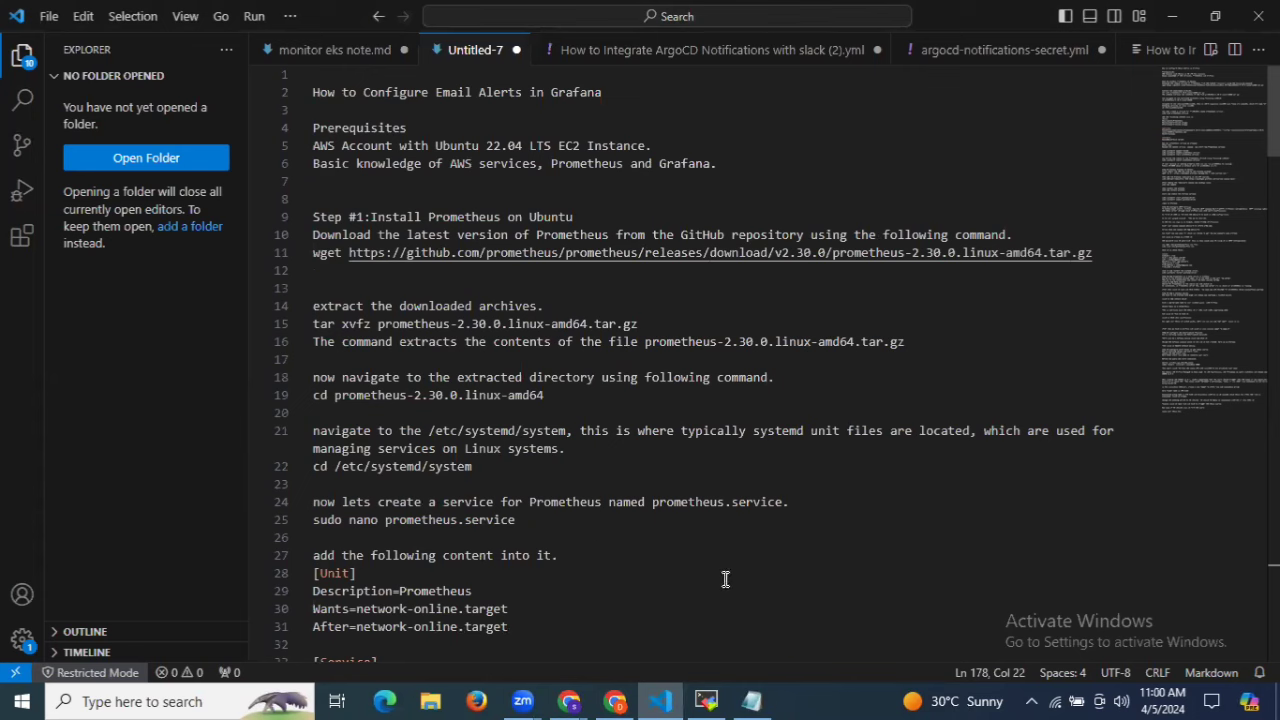
{"action": "left_click", "coordinate": [615, 701]}
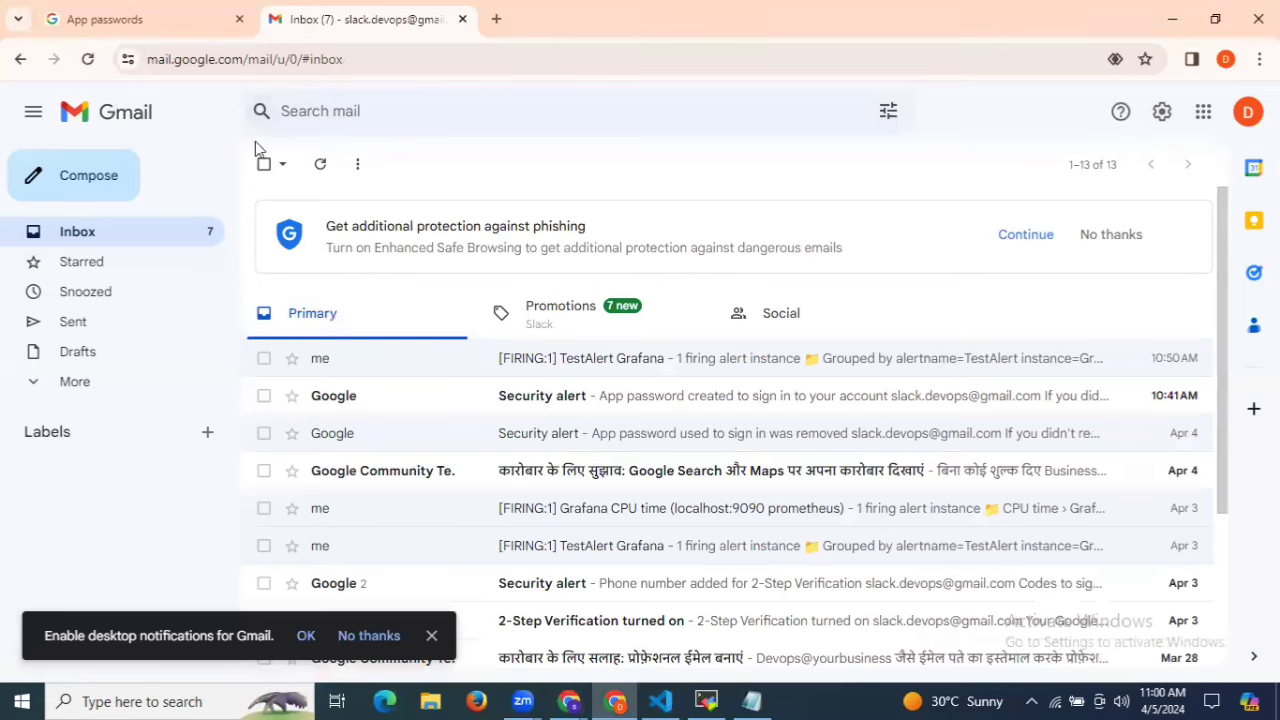
Reload the inbox so the [FIRING:1] Grafana CPU time (localhost:9090 prometheus) email appears
{"action": "left_click", "coordinate": [88, 59]}
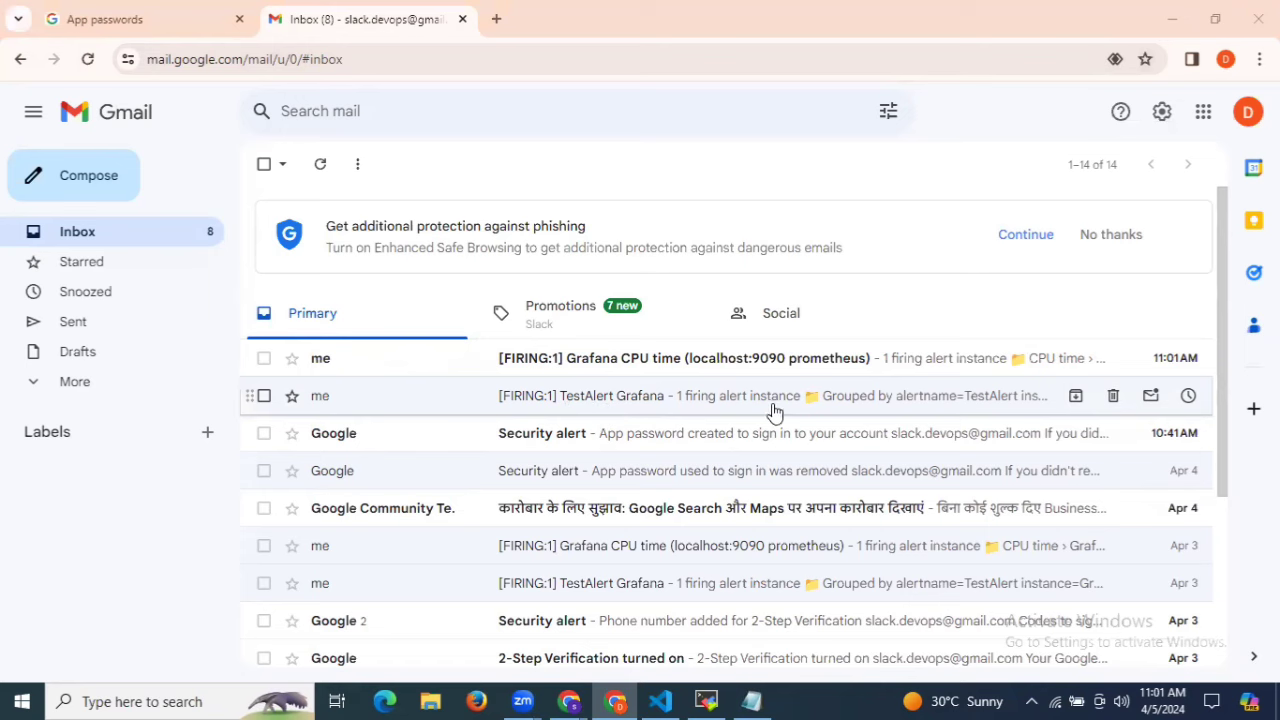
Read through the CPU time alert email's values and labels, then go back to the setup notes
{"action": "left_click", "coordinate": [595, 362]}
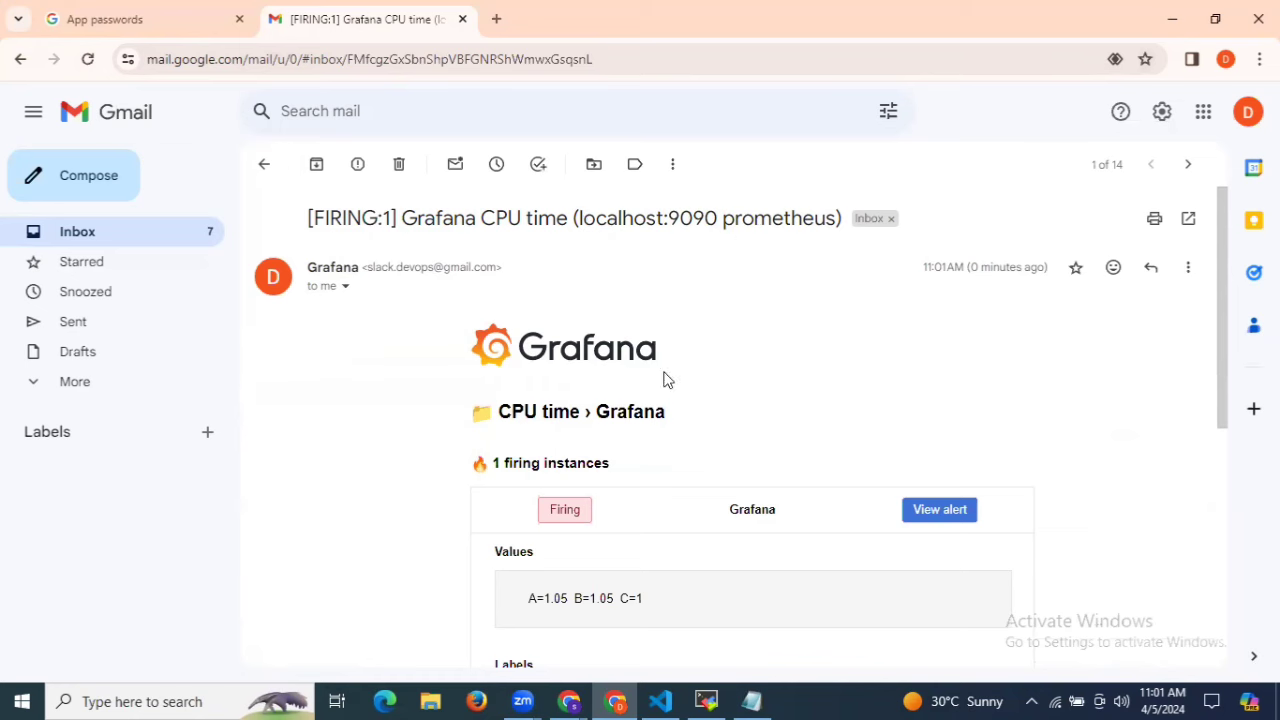
{"action": "scroll", "coordinate": [474, 234], "scroll_direction": "down", "scroll_amount": 3}
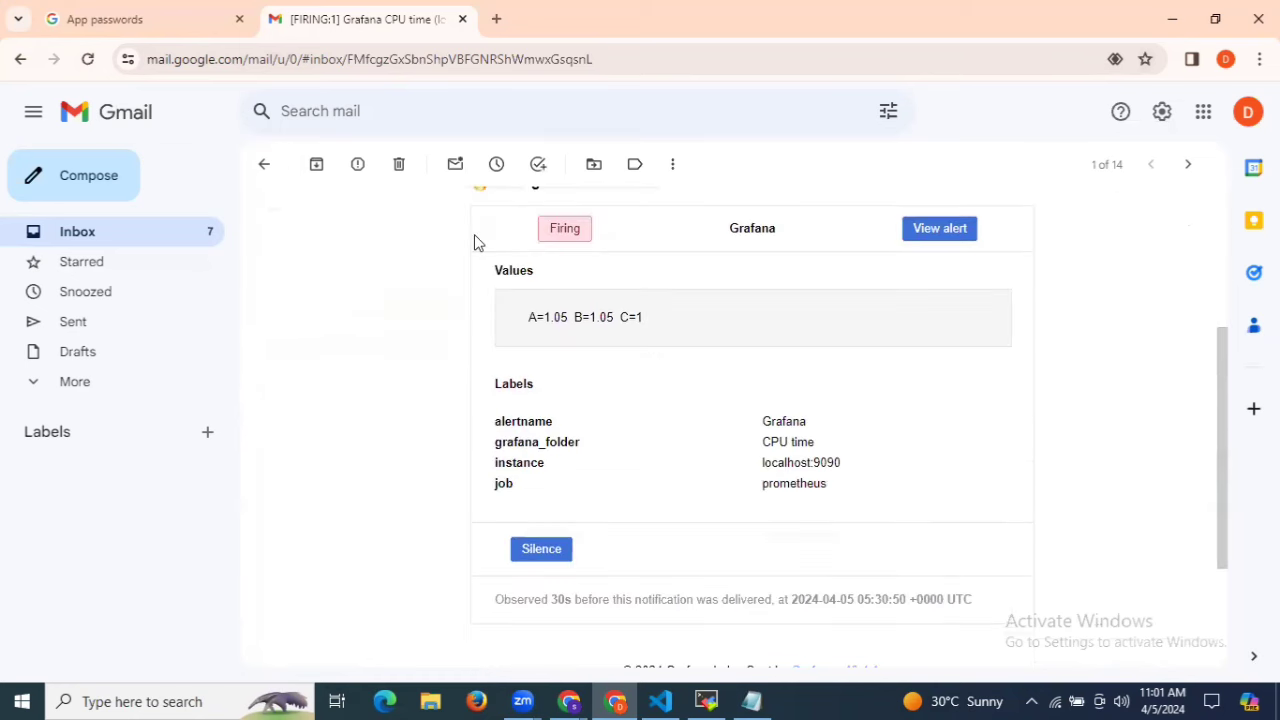
{"action": "scroll", "coordinate": [510, 302], "scroll_direction": "up", "scroll_amount": 1}
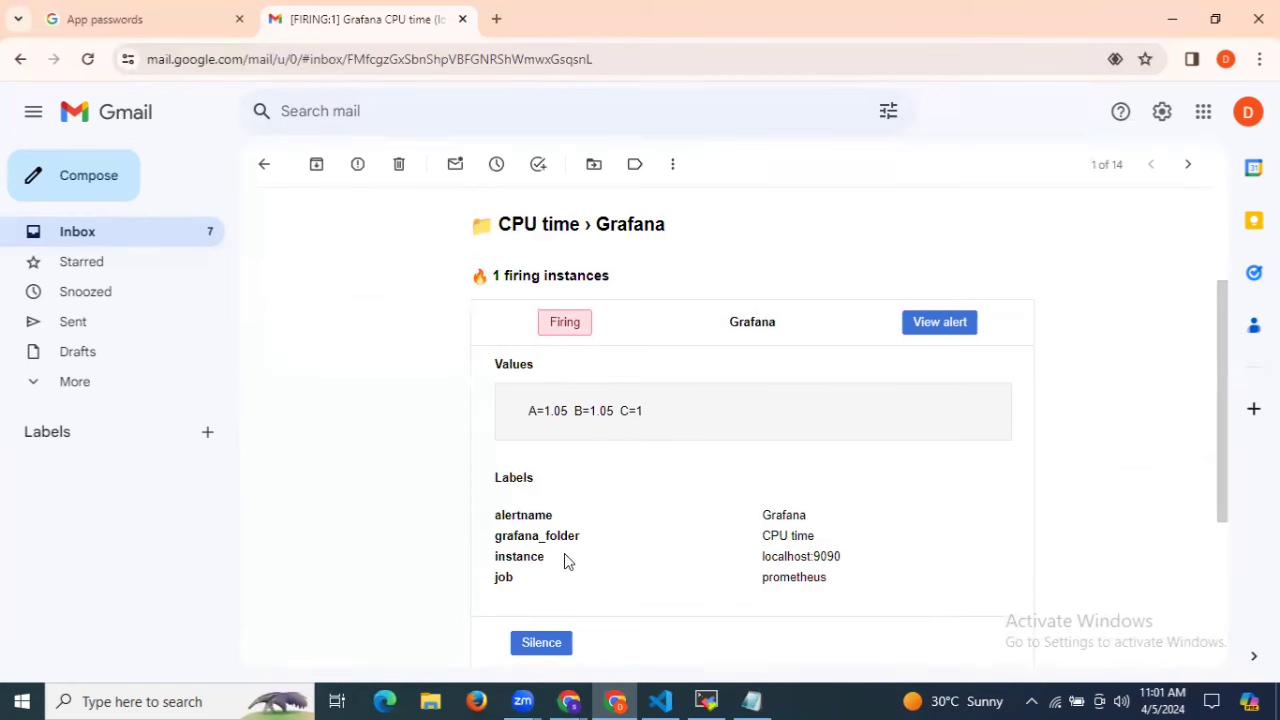
{"action": "scroll", "coordinate": [548, 573], "scroll_direction": "down", "scroll_amount": 2}
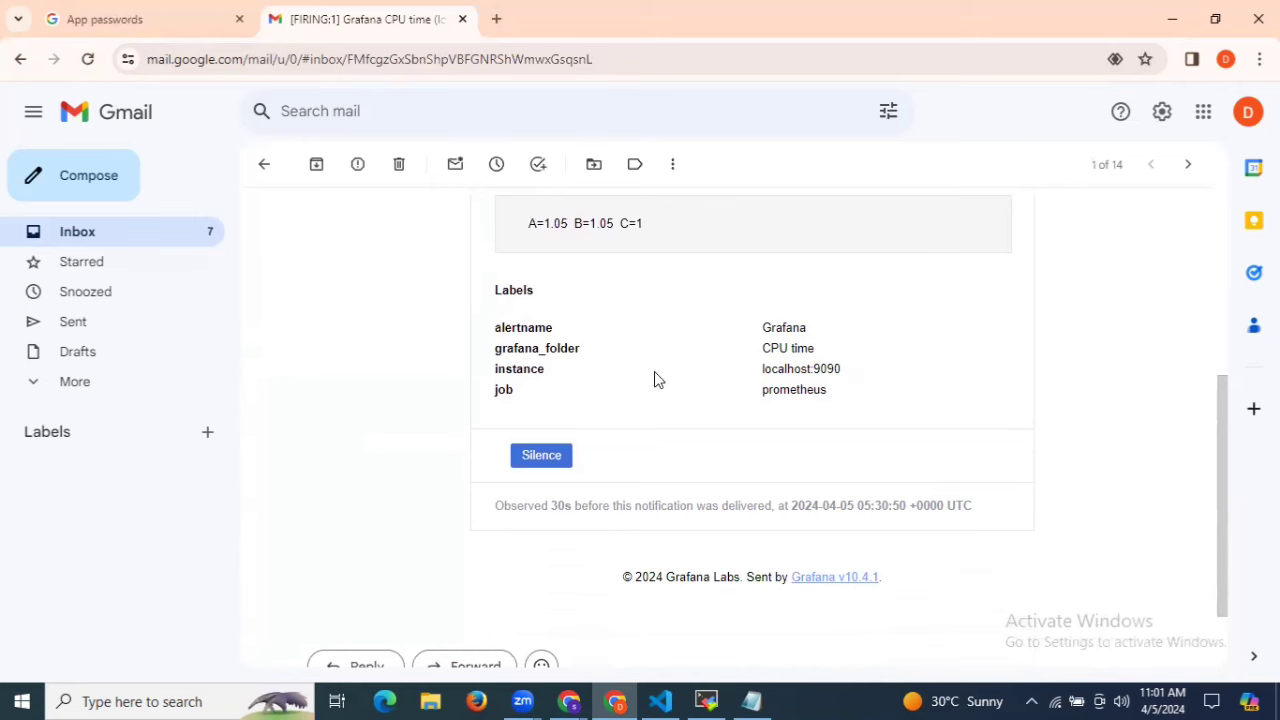
{"action": "scroll", "coordinate": [857, 376], "scroll_direction": "down", "scroll_amount": 1}
{"action": "scroll", "coordinate": [857, 376], "scroll_direction": "up", "scroll_amount": 5}
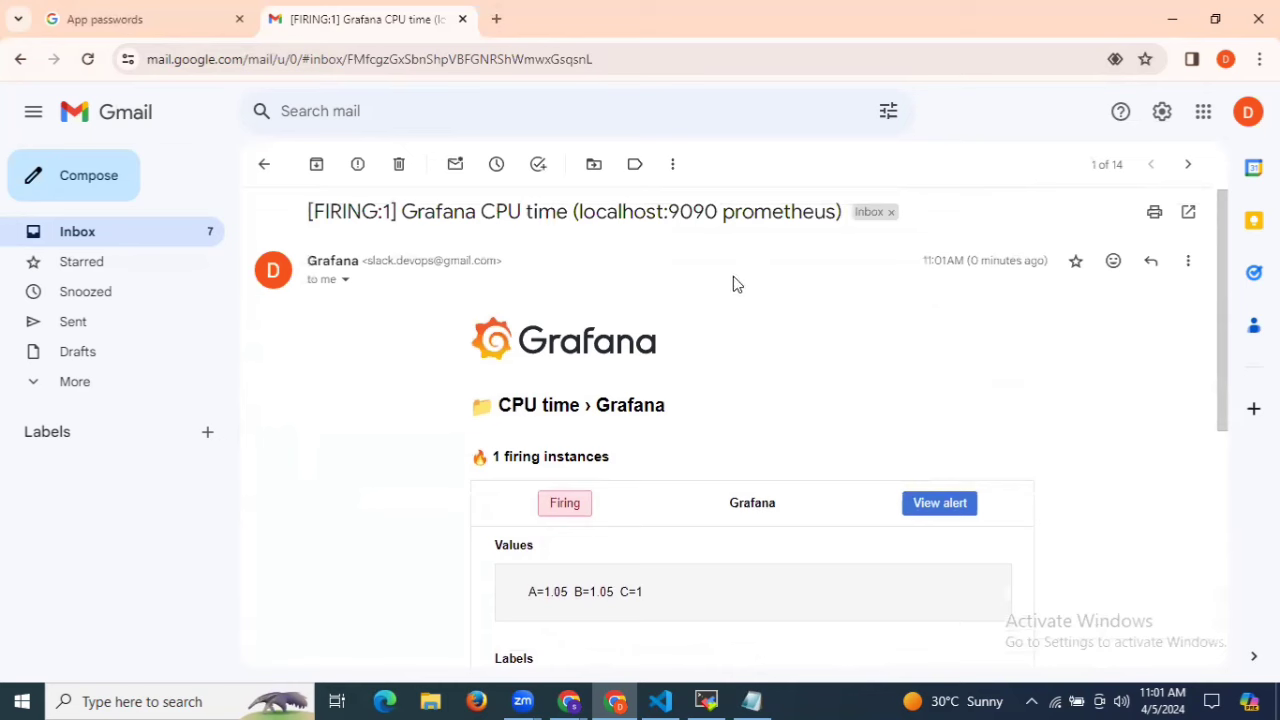
{"action": "left_click", "coordinate": [660, 701]}
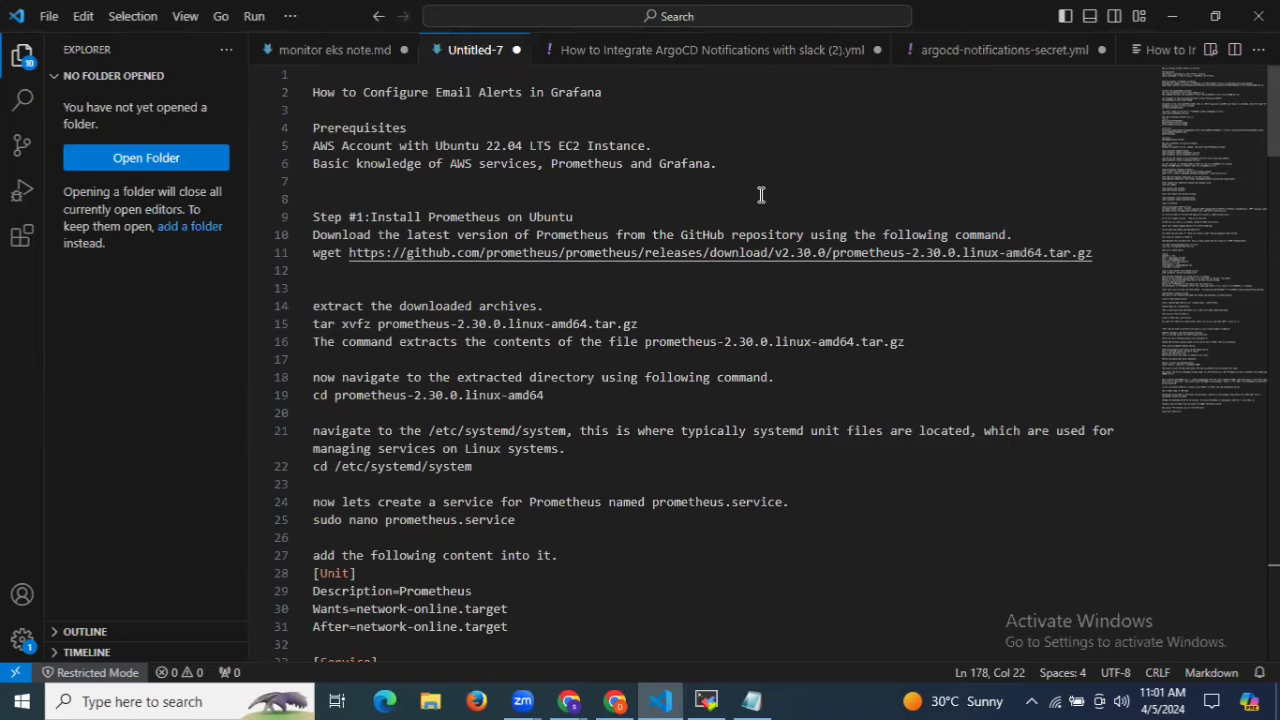
{"action": "scroll", "coordinate": [760, 194], "scroll_direction": "down", "scroll_amount": 9}
{"action": "scroll", "coordinate": [711, 322], "scroll_direction": "down", "scroll_amount": 4}
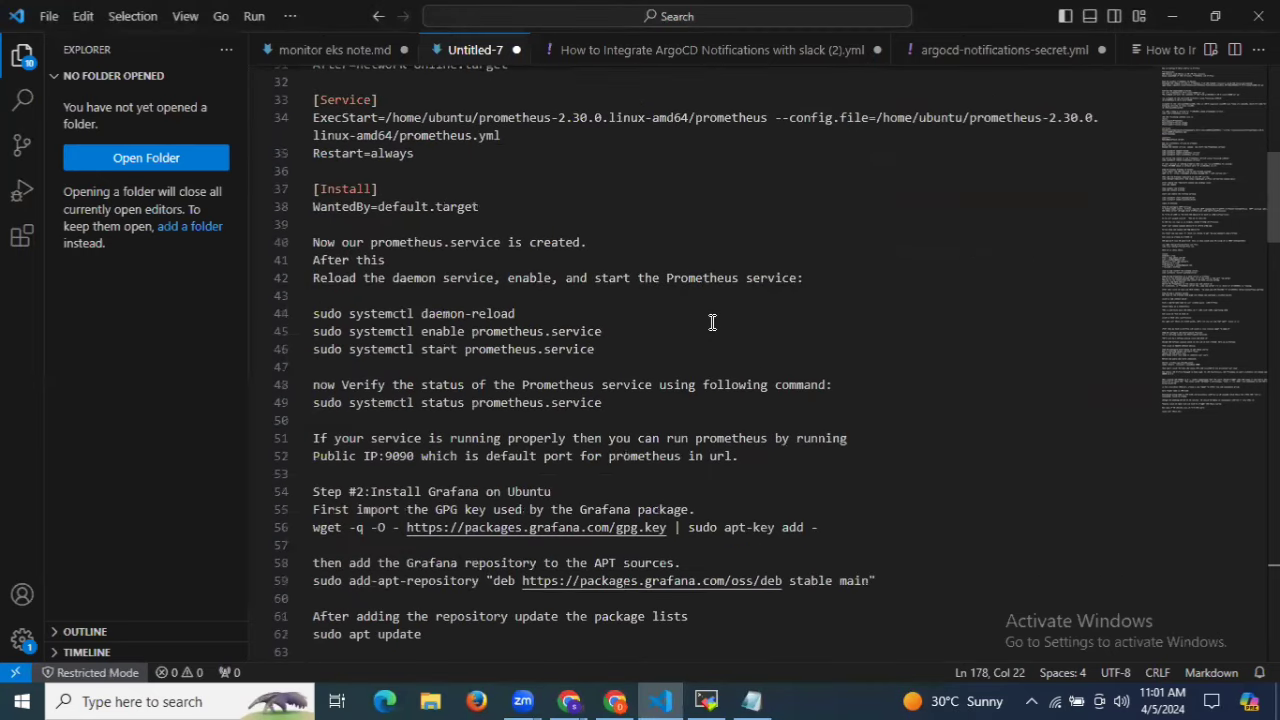
{"action": "scroll", "coordinate": [583, 389], "scroll_direction": "down", "scroll_amount": 3}
{"action": "scroll", "coordinate": [581, 391], "scroll_direction": "down", "scroll_amount": 5}
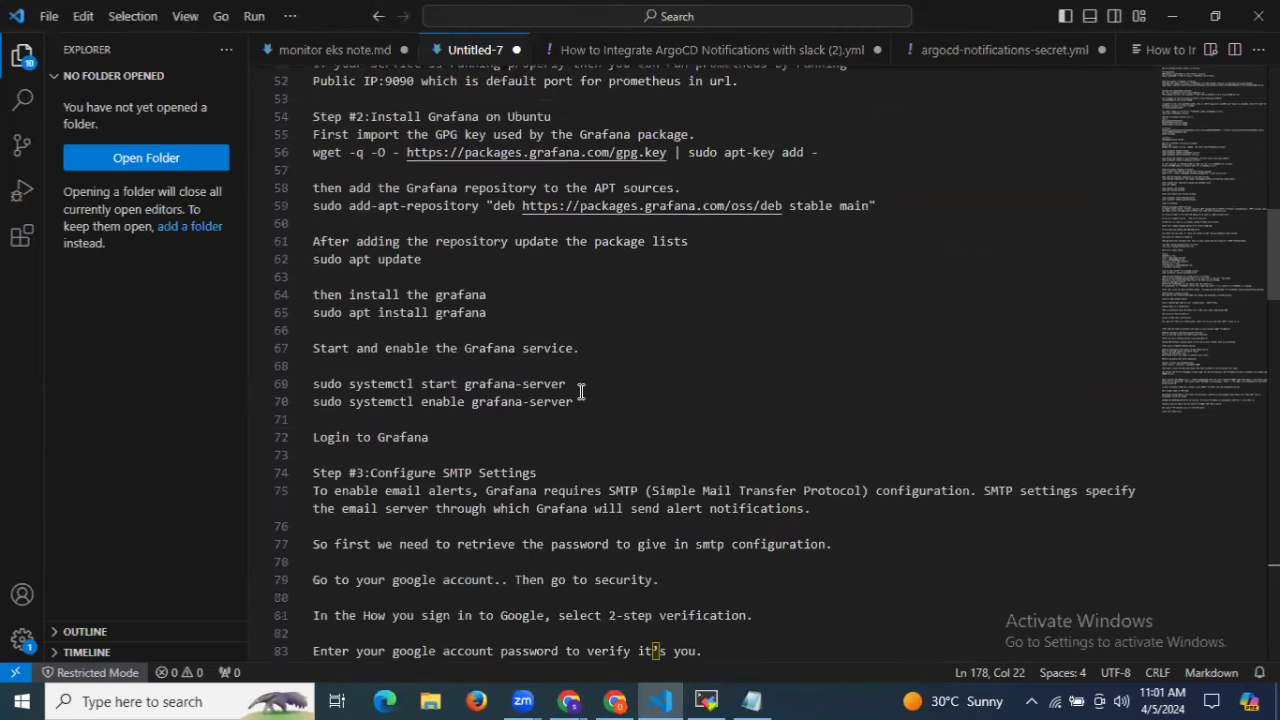
{"action": "double_click", "coordinate": [470, 285]}
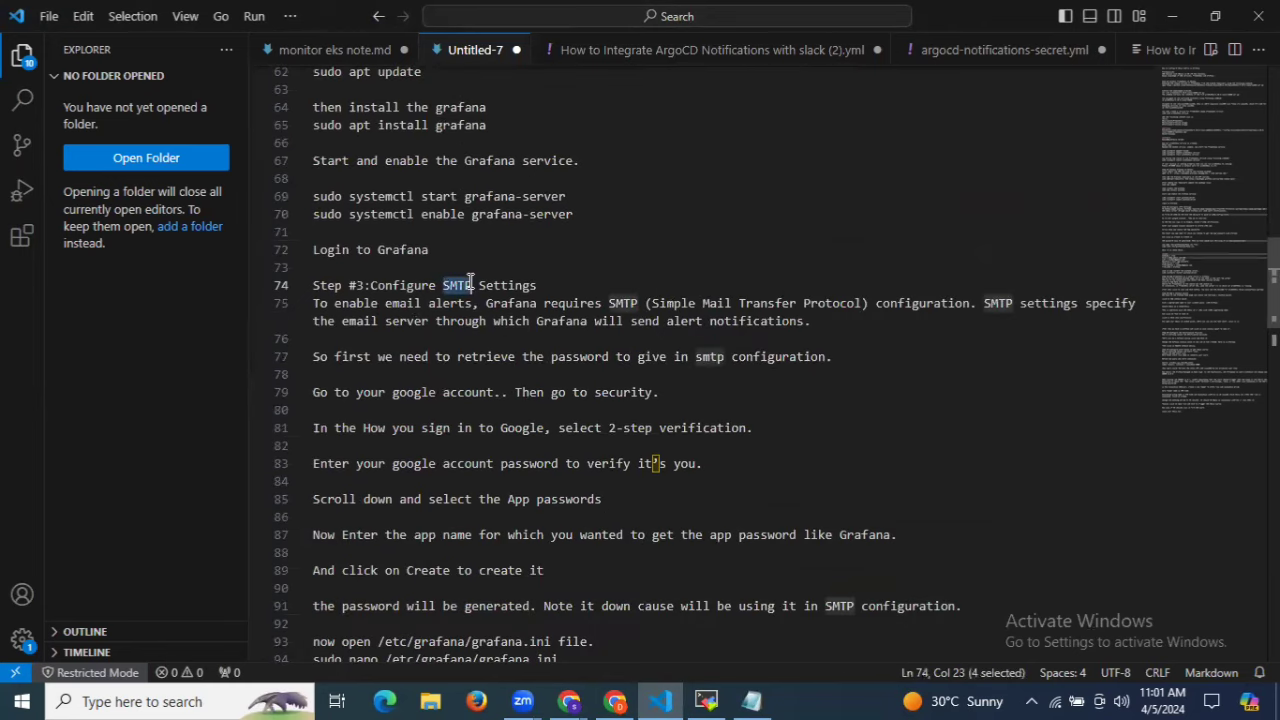
{"action": "scroll", "coordinate": [472, 295], "scroll_direction": "down", "scroll_amount": 7}
{"action": "scroll", "coordinate": [474, 305], "scroll_direction": "down", "scroll_amount": 7}
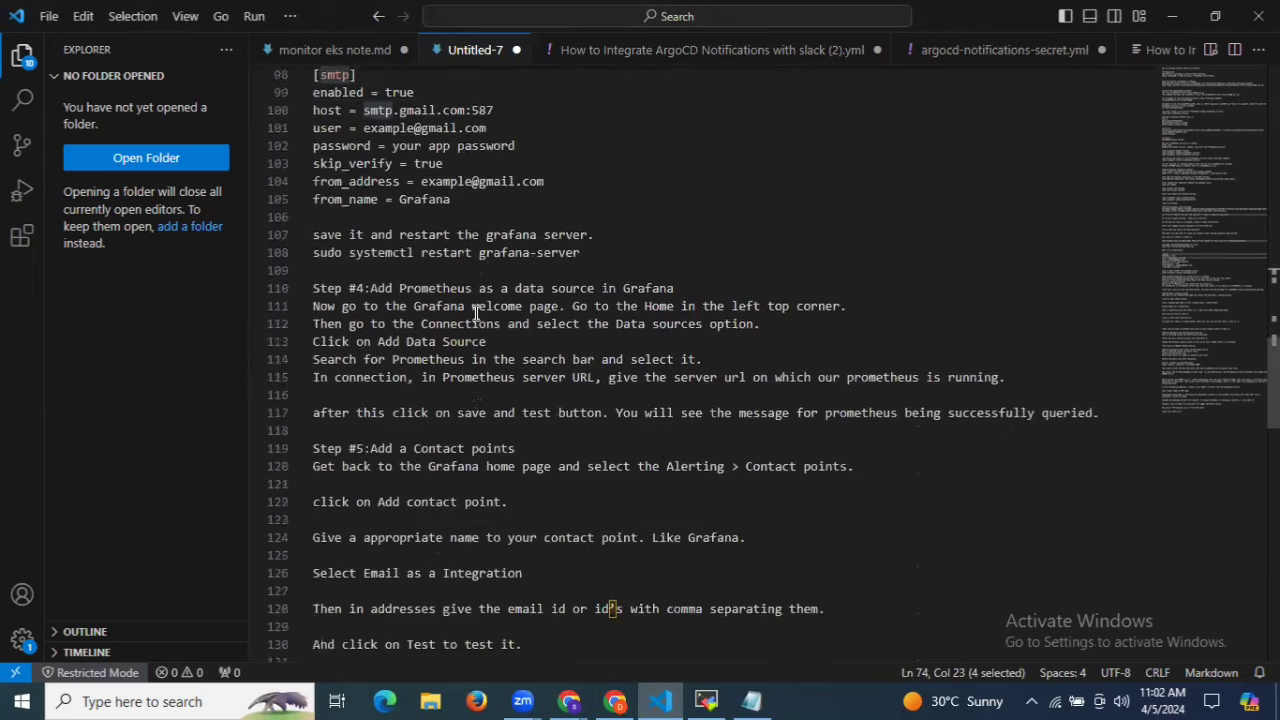
{"action": "double_click", "coordinate": [470, 194]}
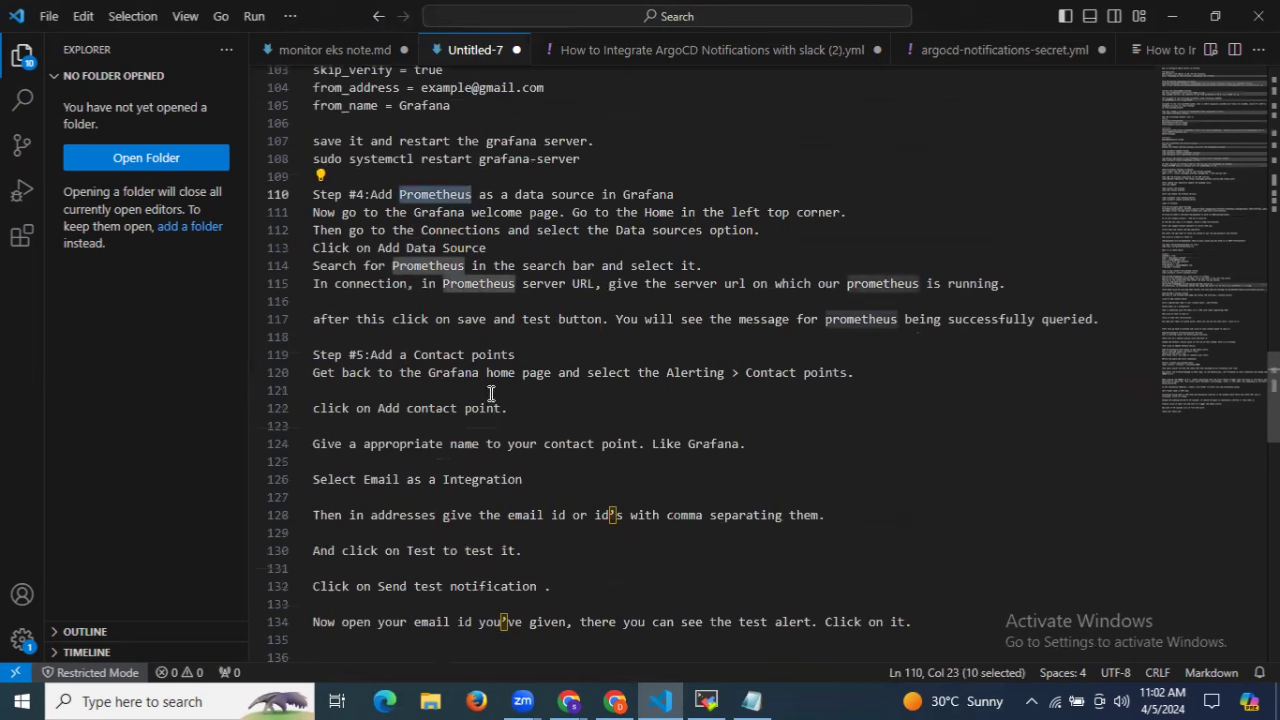
{"action": "left_click", "coordinate": [470, 354]}
{"action": "double_click", "coordinate": [472, 354]}
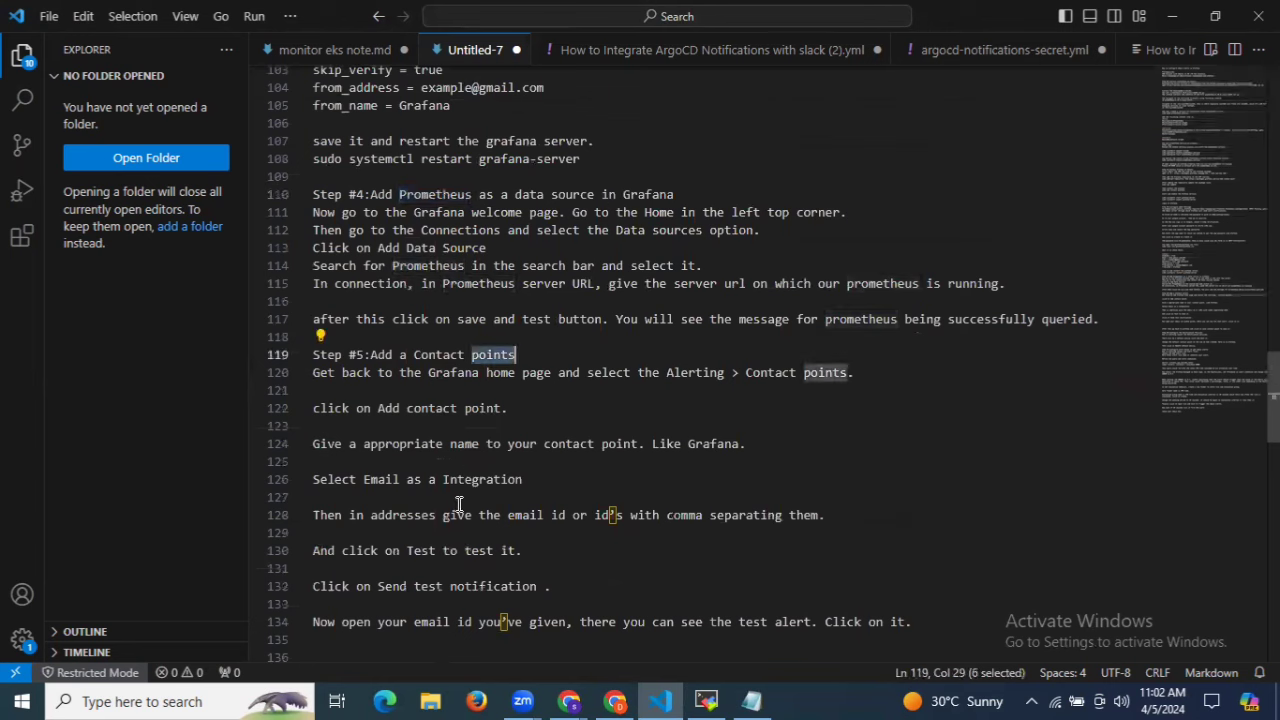
{"action": "scroll", "coordinate": [456, 508], "scroll_direction": "down", "scroll_amount": 6}
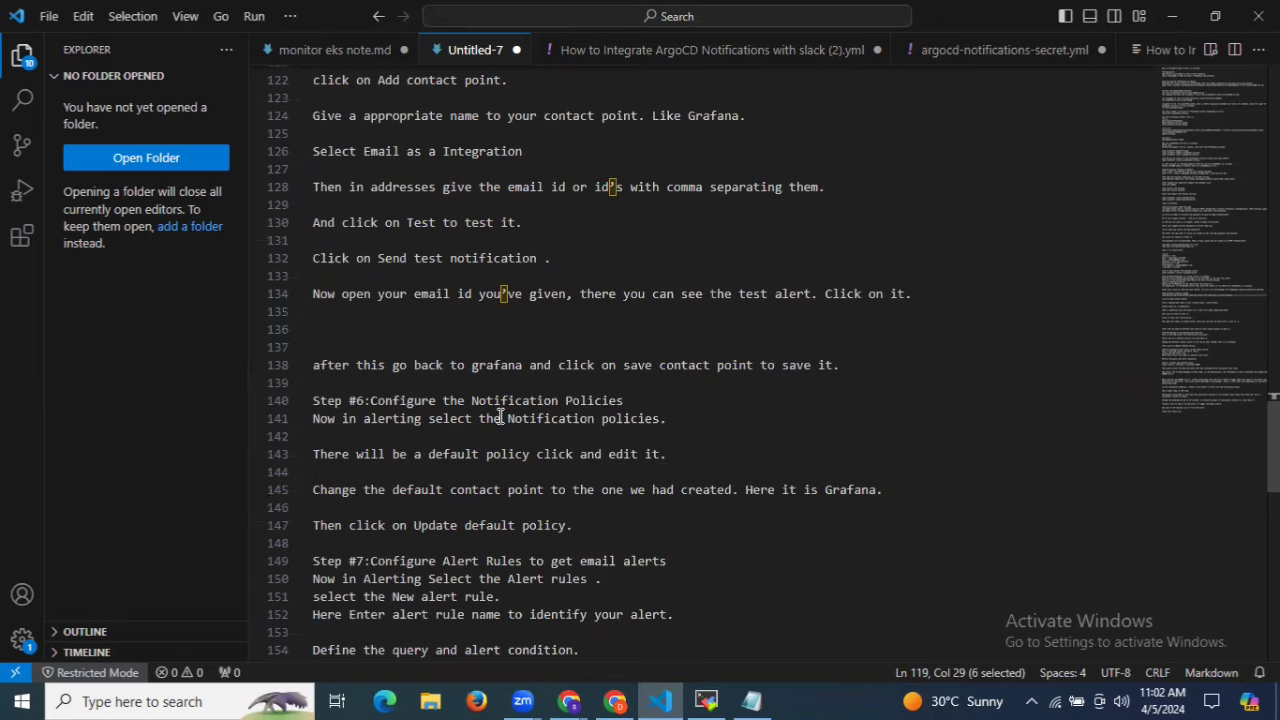
{"action": "scroll", "coordinate": [500, 418], "scroll_direction": "down", "scroll_amount": 7}
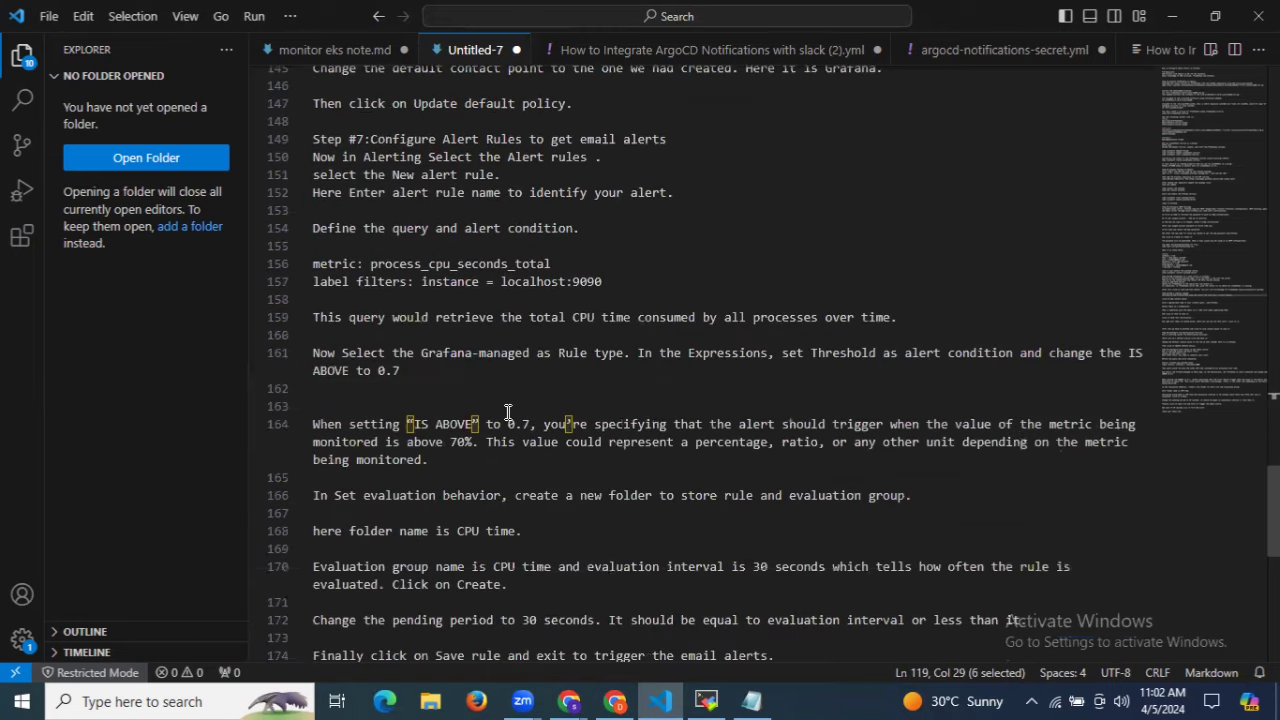
{"action": "scroll", "coordinate": [508, 412], "scroll_direction": "down", "scroll_amount": 4}
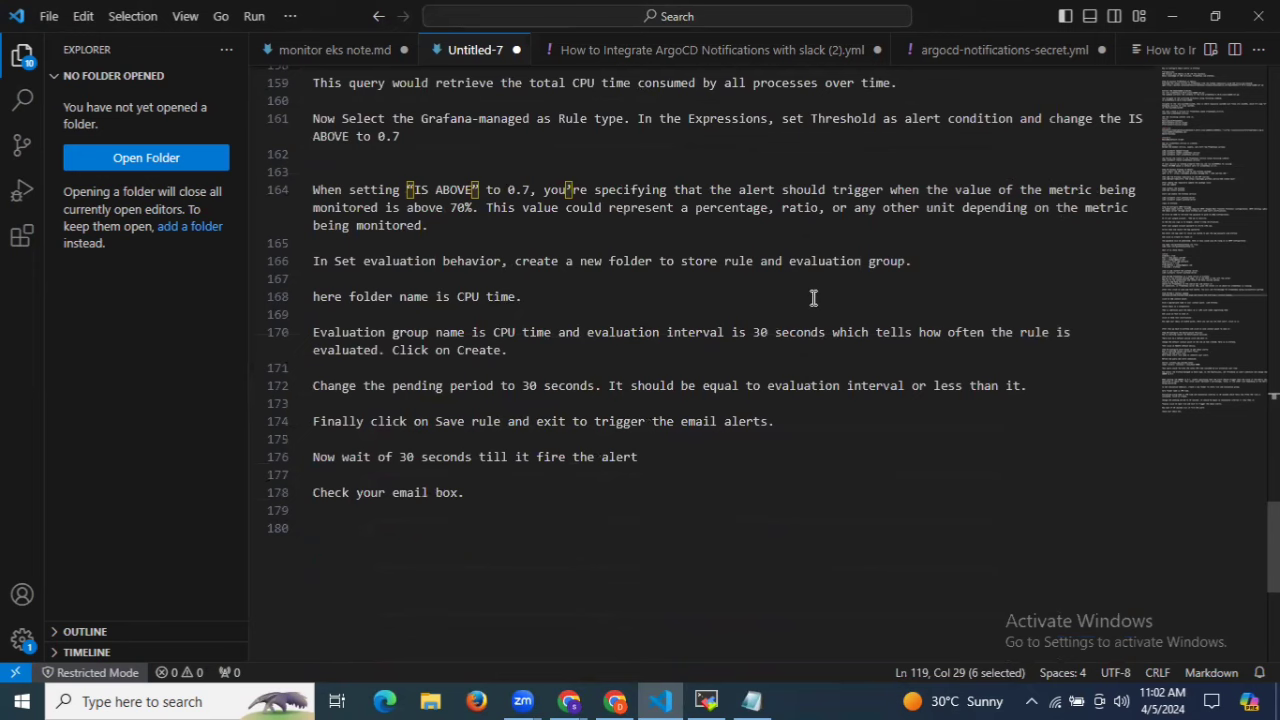
{"action": "scroll", "coordinate": [813, 297], "scroll_direction": "up", "scroll_amount": 5}
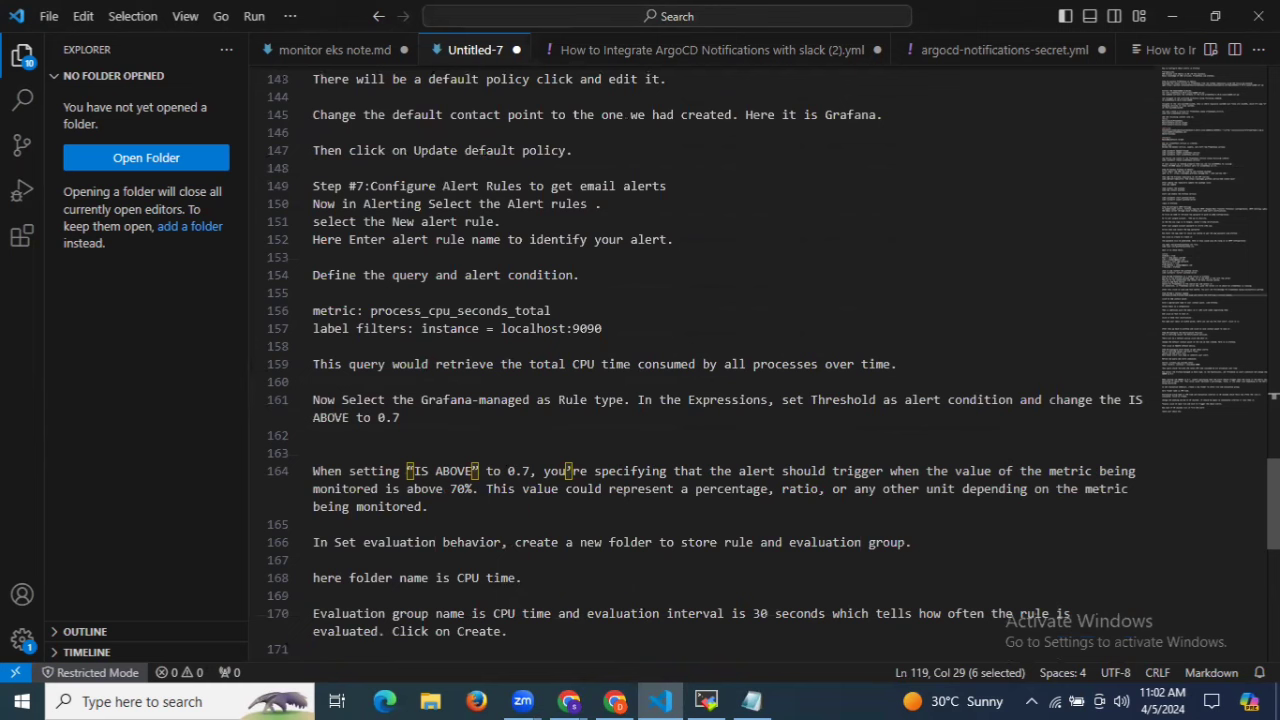
{"action": "scroll", "coordinate": [802, 249], "scroll_direction": "up", "scroll_amount": 20}
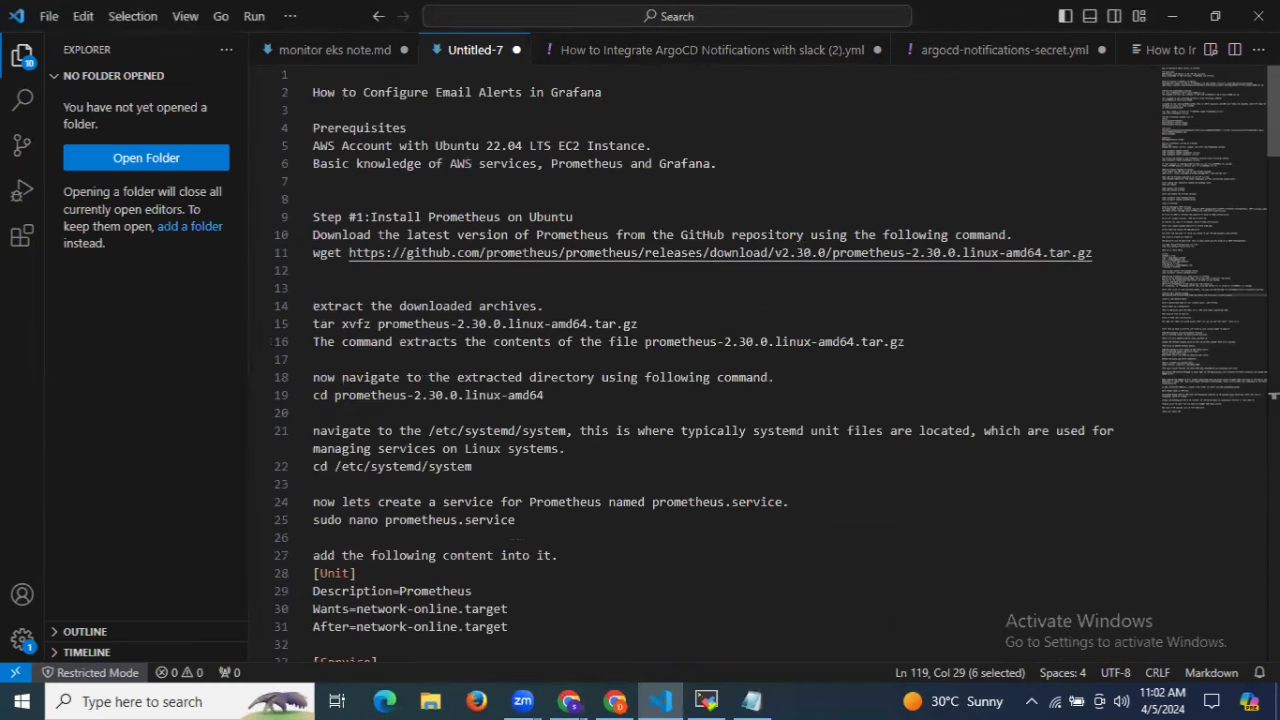